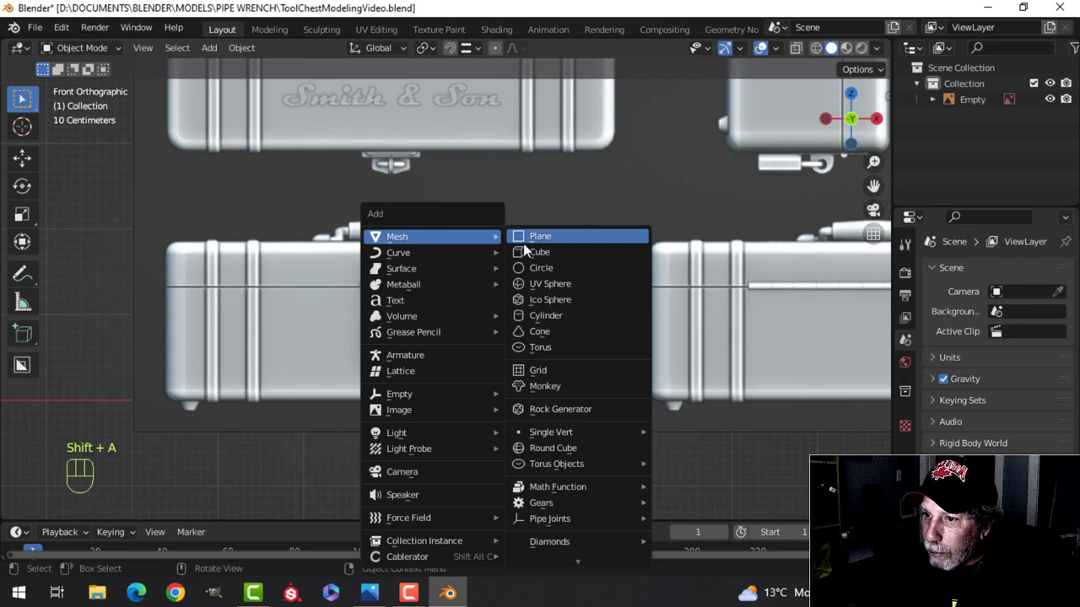
- Scale the new plane in Edit Mode to match the chest's width in the front reference
key("Tab")
key("s")
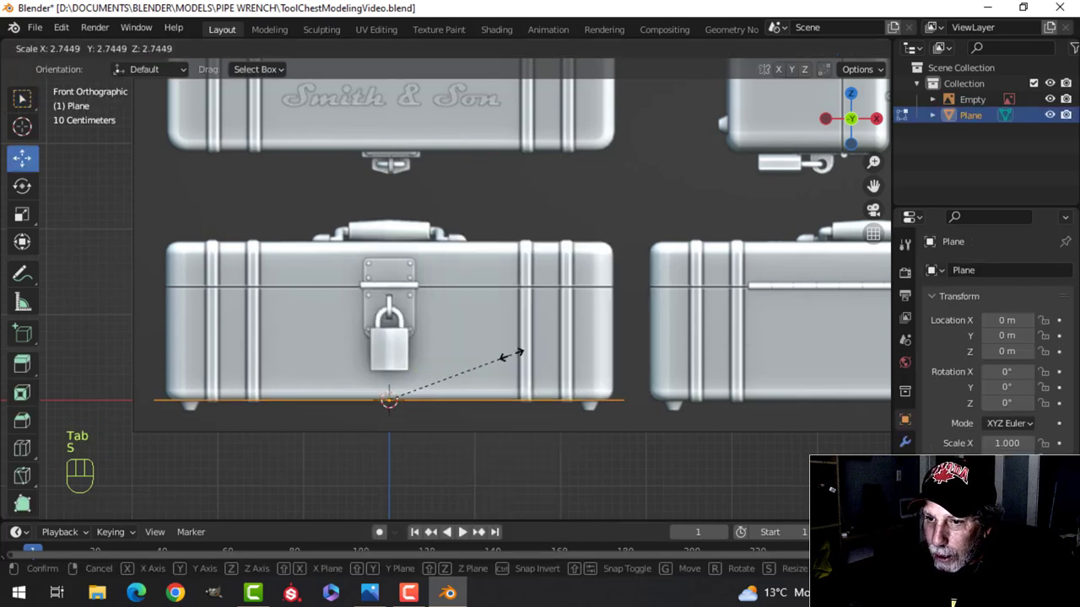
left_click(504, 355)
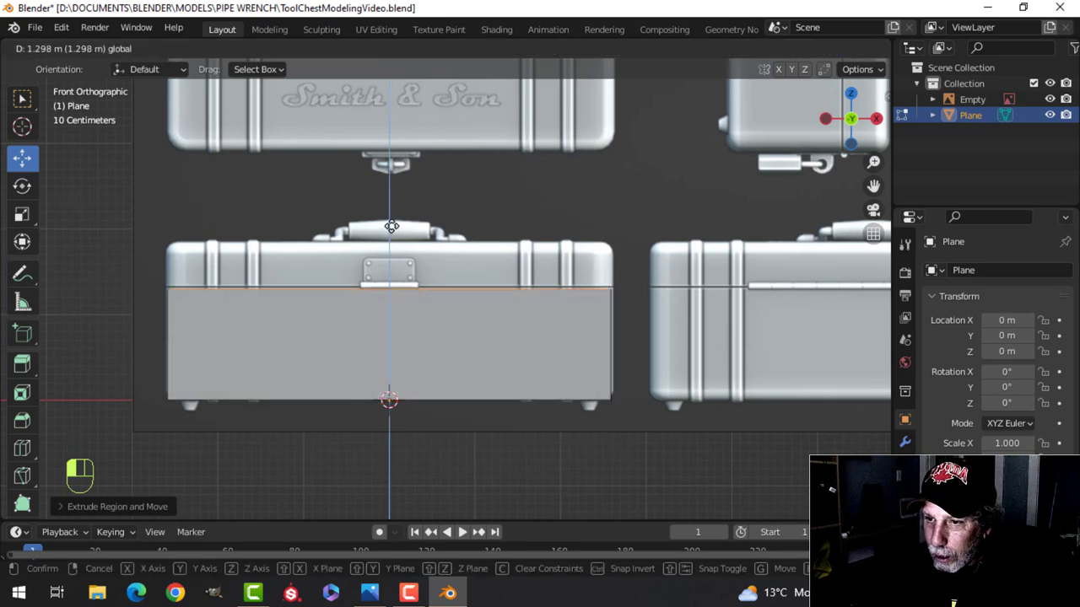
- Extrude the plane upward to the lid seam to form a box
left_click(392, 286)
scroll(455, 297, "down", 3)
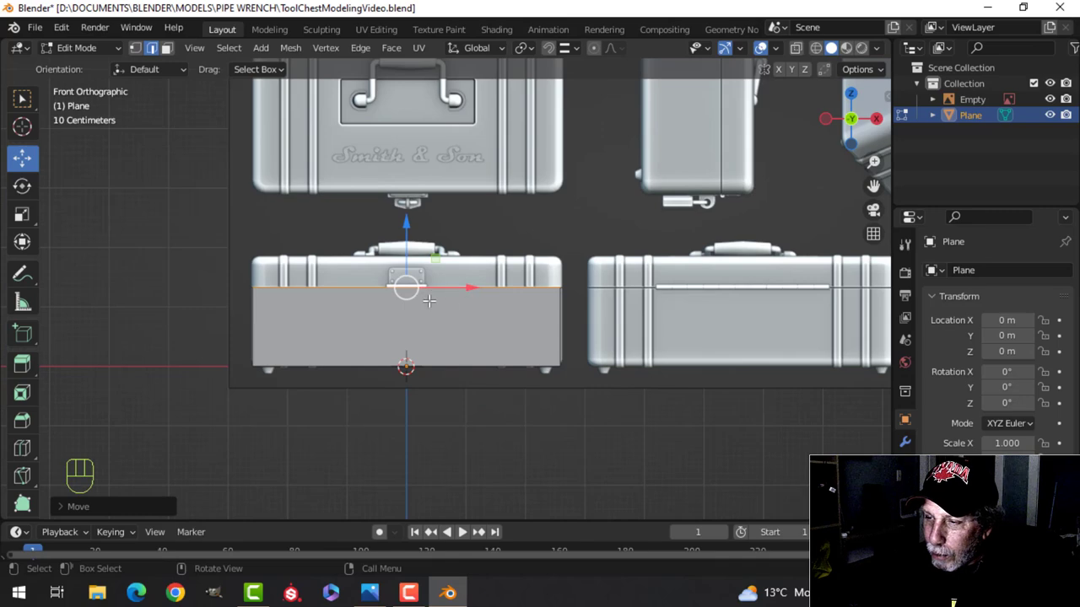
middle_click_drag(481, 302, 488, 329)
- Rotate the entire box mesh 90° about the X axis in front view
key("a")
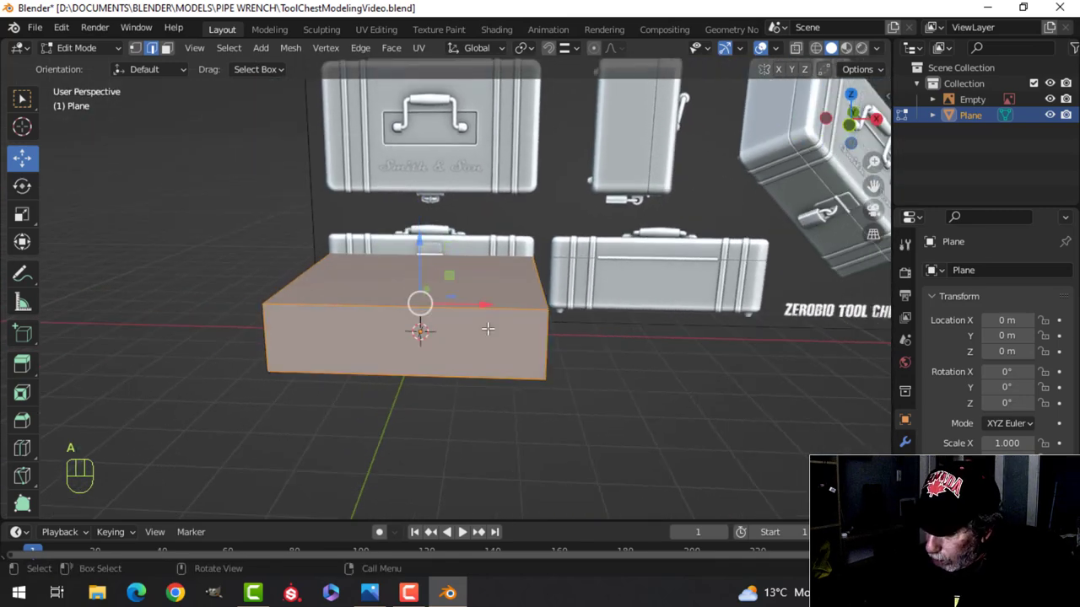
key("KP_1")
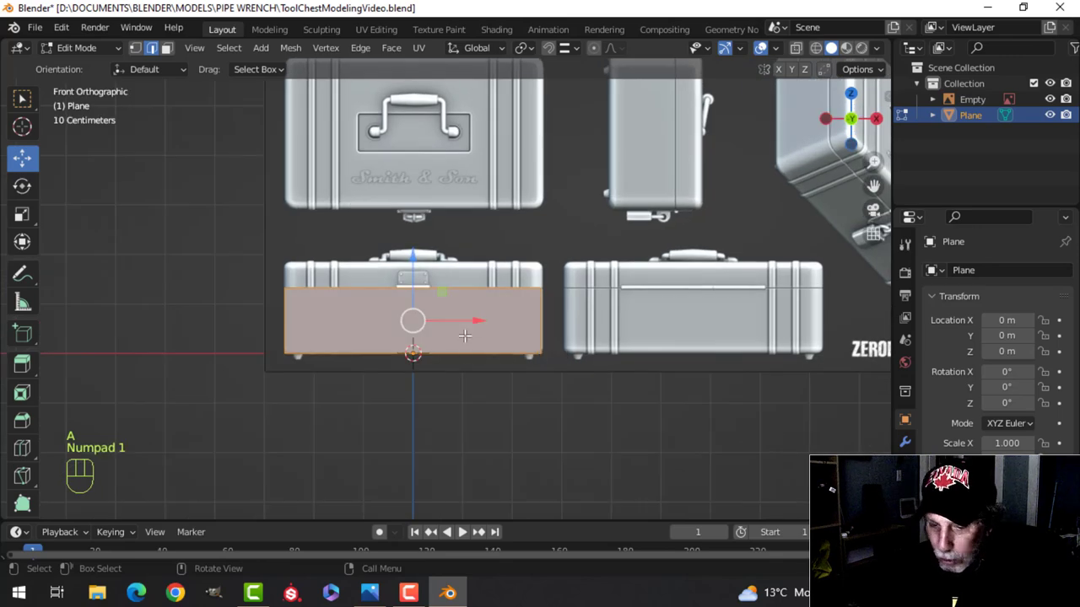
key("r")
key("x")
key("9")
key("0")
key("Return")
- Move the rotated box up to the upper edge of the top-view reference and switch to wireframe shading
scroll(450, 300, "down", 3)
left_click_drag(421, 258, 451, 162)
key("z")
left_click(473, 330)
scroll(389, 289, "up", 2)
key("alt+a")
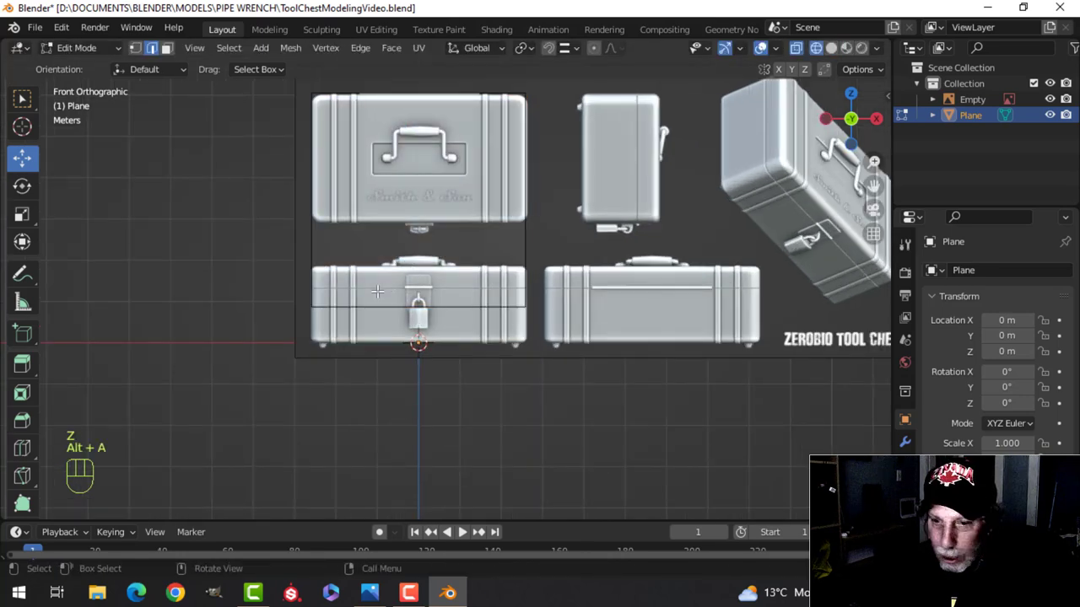
- Raise the box's lower vertices to the lower edge of the chest in the top-view reference
key("b")
left_click_drag(242, 285, 556, 342)
left_click_drag(418, 247, 433, 157)
- Rotate the whole resized box another 90° about the X axis
key("a")
key("r")
key("x")
key("9")
key("0")
left_click(515, 237)
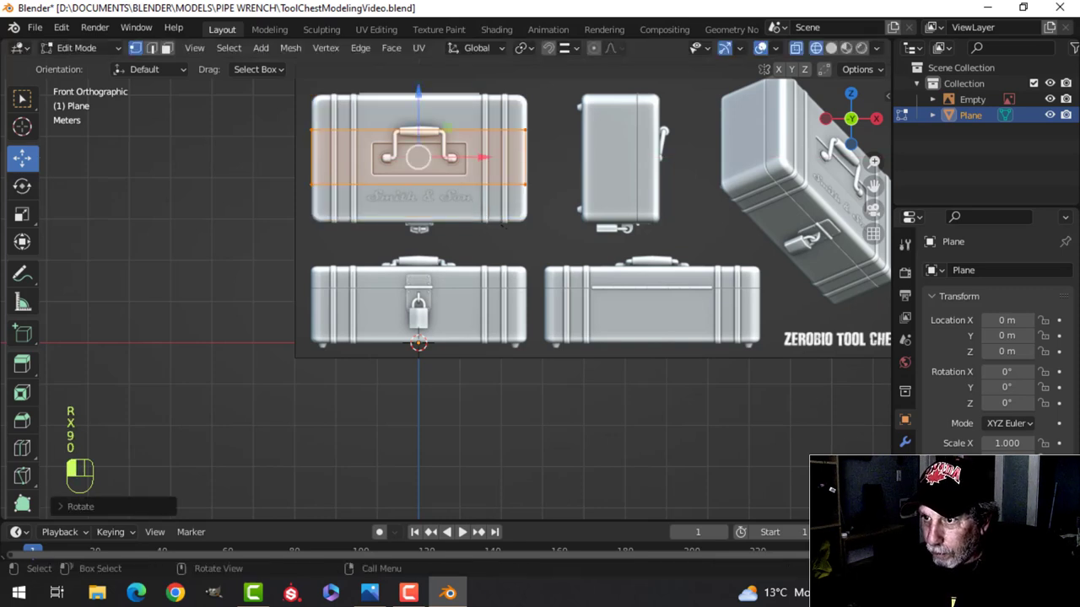
- Move the box down about 3.77 m onto the chest body in the front reference and clear the selection
left_click_drag(419, 93, 429, 243)
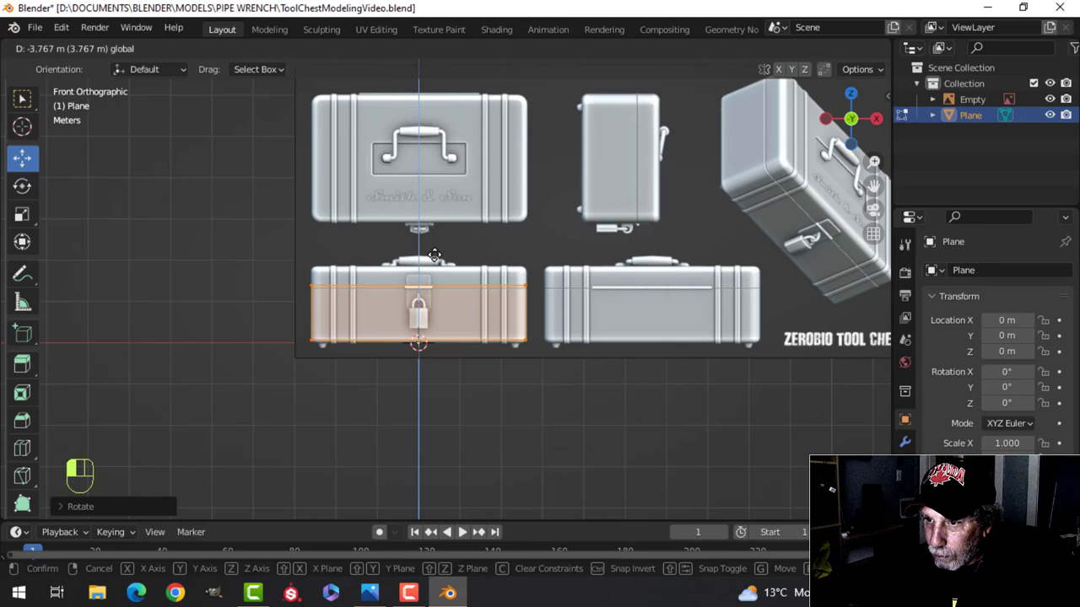
left_click_drag(436, 258, 436, 257)
scroll(434, 249, "up", 4)
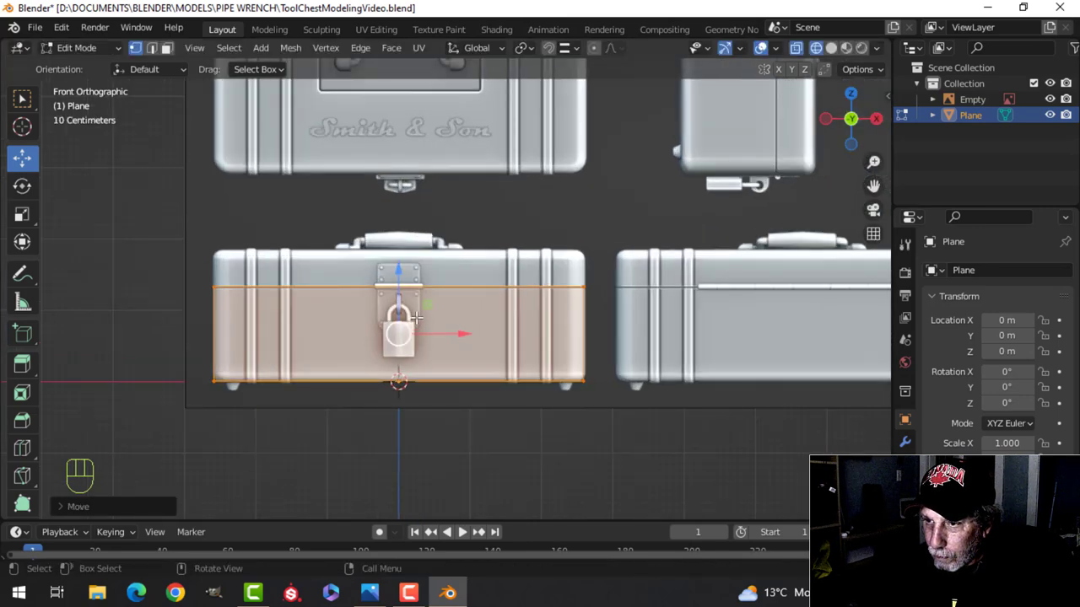
key("alt+a")
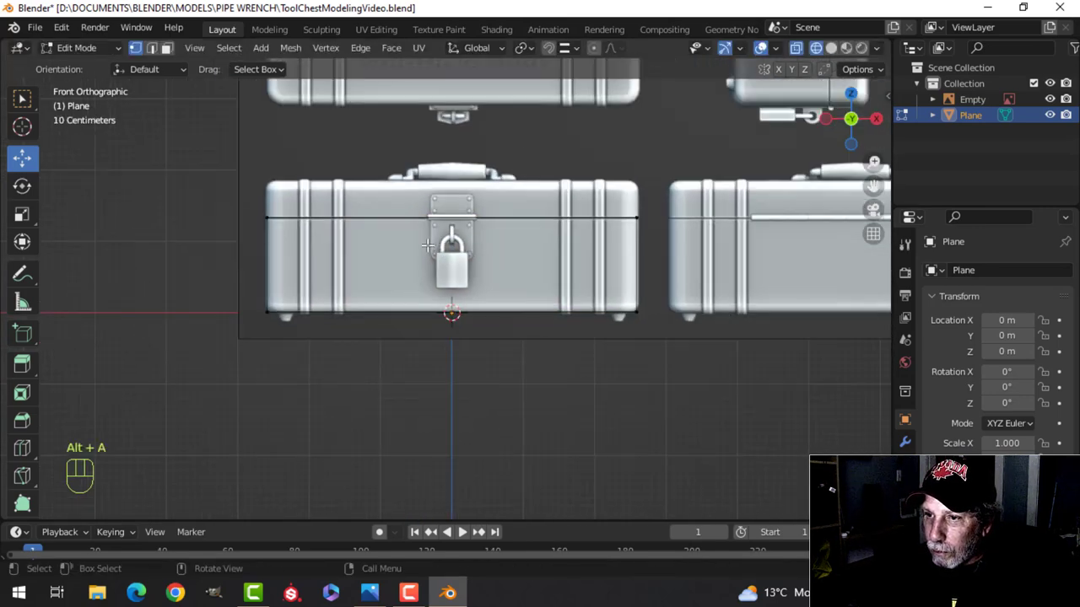
- Move the whole box up so its top aligns with the top of the chest lid
key("a")
left_click_drag(449, 202, 449, 162)
left_click(449, 162)
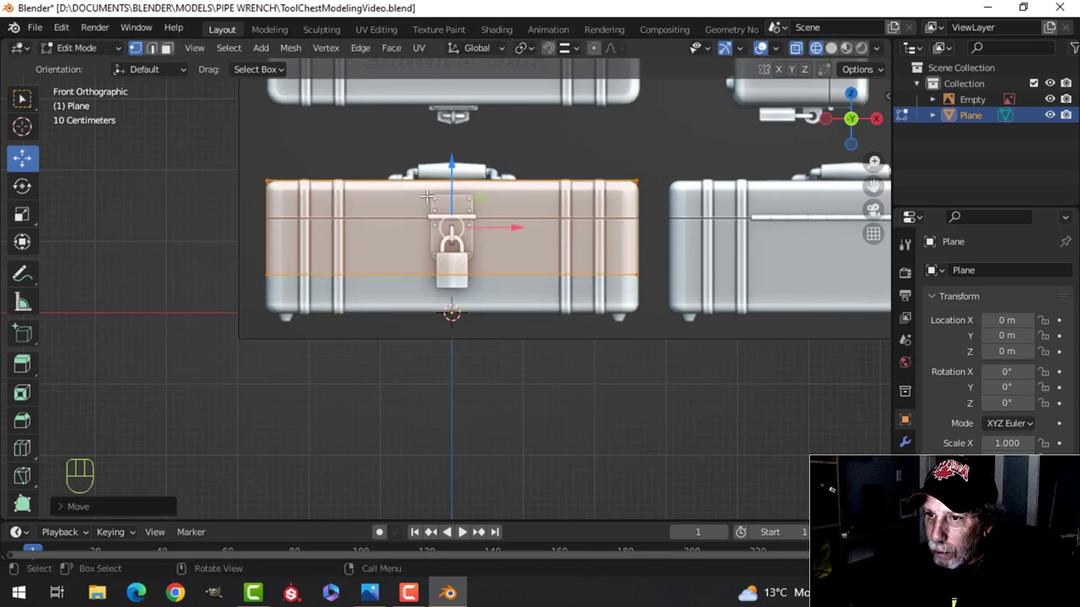
- Raise the box's bottom vertices to the lid seam and return to solid shading
key("alt+a")
key("b")
left_click_drag(219, 260, 665, 283)
left_click_drag(454, 215, 463, 160)
key("z")
middle_click_drag(530, 204, 512, 296)
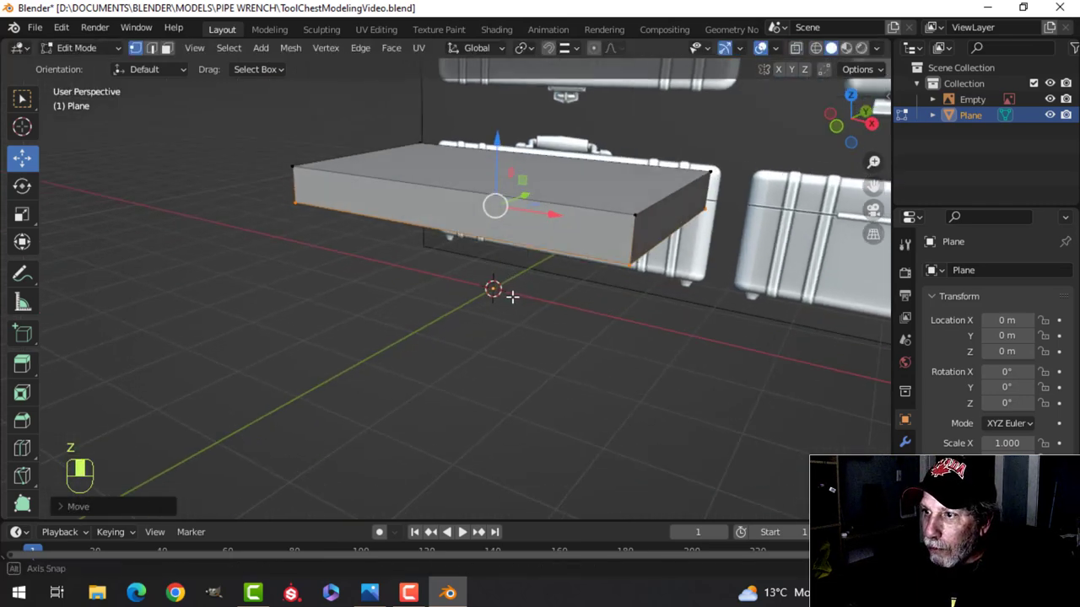
- Delete the bottom face of the lid in face select mode
key("Tab")
mouse_move(584, 272)
middle_mouse_down()
mouse_move(549, 244)
mouse_move(561, 222)
mouse_move(650, 275)
middle_mouse_up()
key("Tab")
key("3")
key("x")
left_click(520, 187)
- Add a centered vertical loop cut to the lid and bevel it out to the centers of the outermost straps
key("KP_1")
key("z")
left_click(540, 273)
mouse_move(540, 273)
middle_mouse_down()
mouse_move(499, 290)
mouse_move(519, 273)
middle_mouse_up()
key("KP_1")
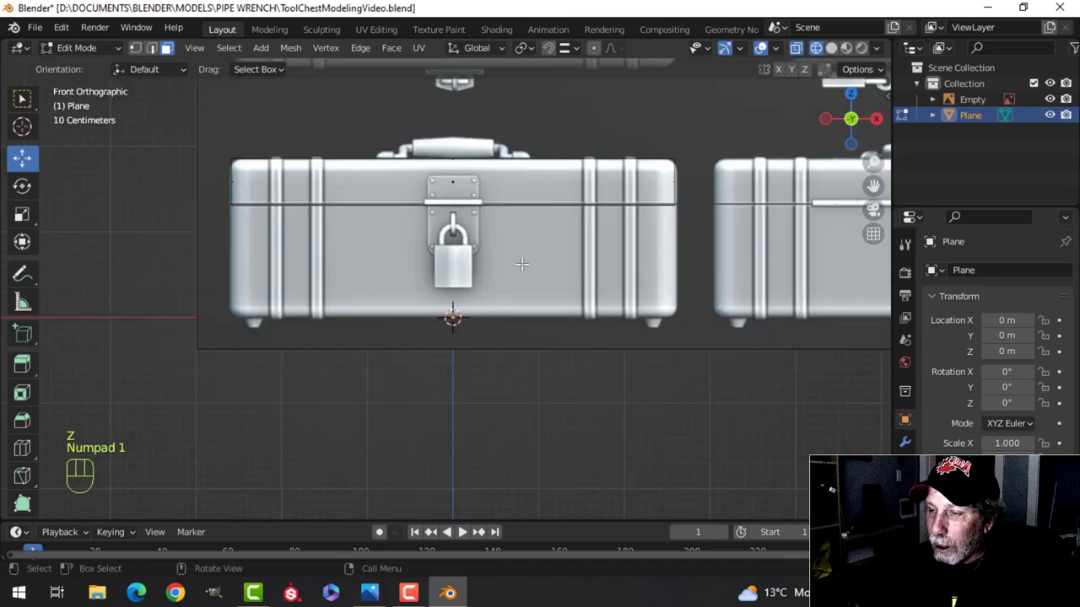
scroll(521, 265, "up", 4)
key("ctrl+r")
left_click(430, 217)
right_click(432, 216)
key("ctrl+b")
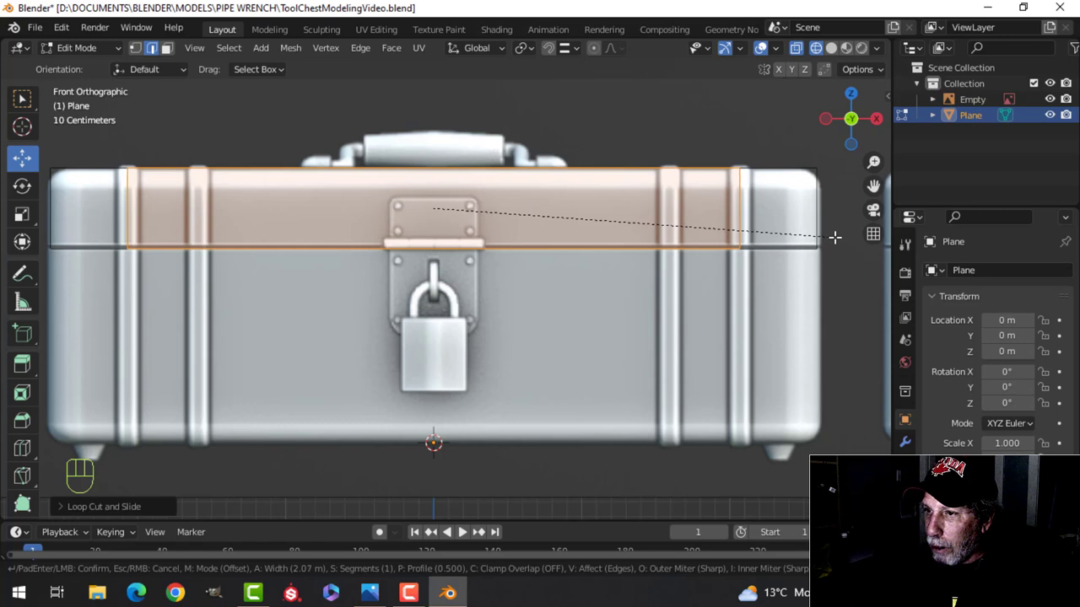
left_click(834, 237)
- Add a second centered loop cut and bevel it out to the centers of the inner straps
key("ctrl+r")
left_click(449, 239)
right_click(450, 239)
key("ctrl+b")
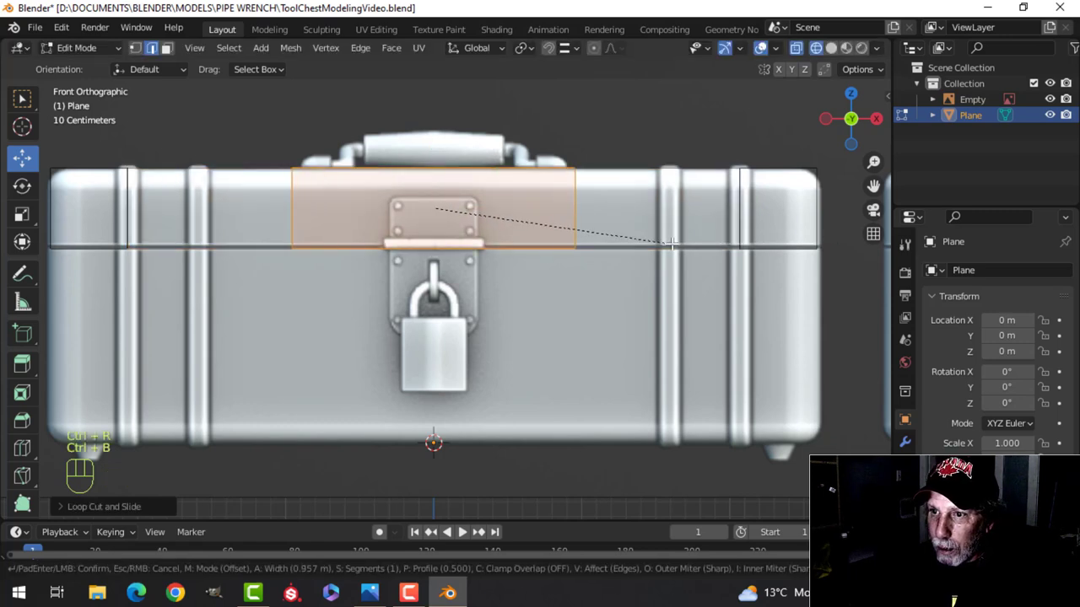
left_click(762, 241)
- Select all four strap edge loops and bevel them to the strap width shown in the front reference
key("alt+a")
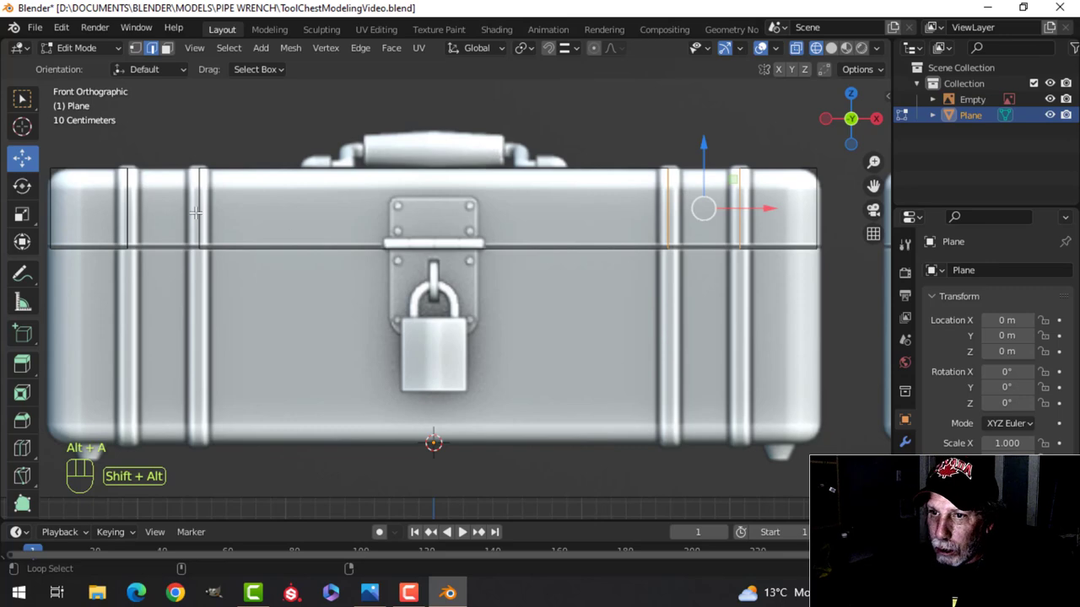
middle_click_drag(226, 203, 374, 270)
key("z")
left_click(499, 276)
mouse_move(499, 277)
middle_mouse_down()
mouse_move(444, 352)
mouse_move(212, 278)
mouse_move(351, 287)
mouse_move(470, 264)
middle_mouse_up()
key("KP_1")
key("z")
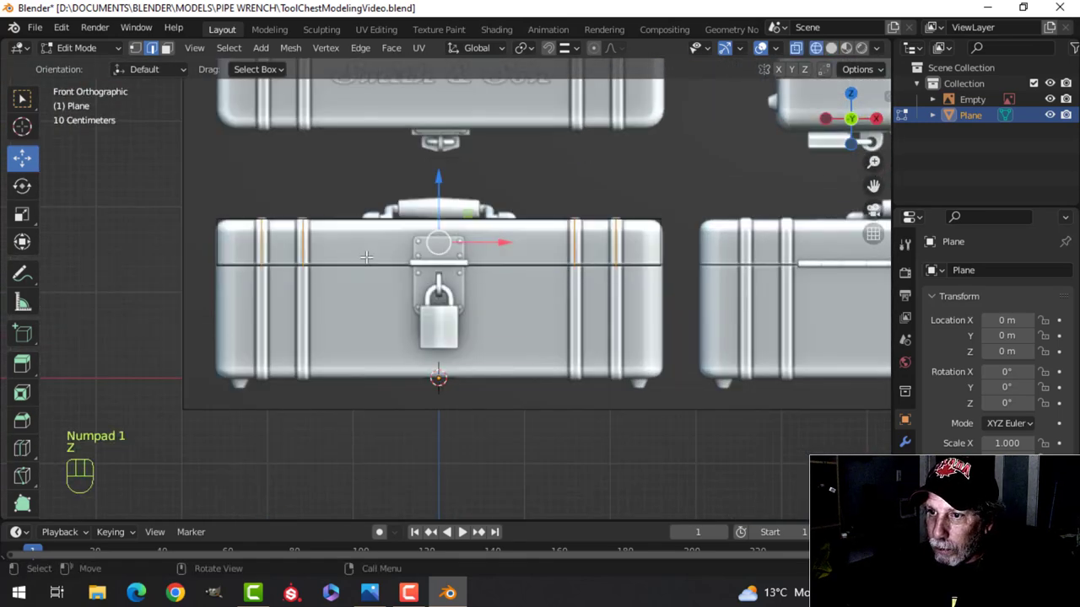
left_click(361, 261)
scroll(361, 261, "up", 4)
key("ctrl+b")
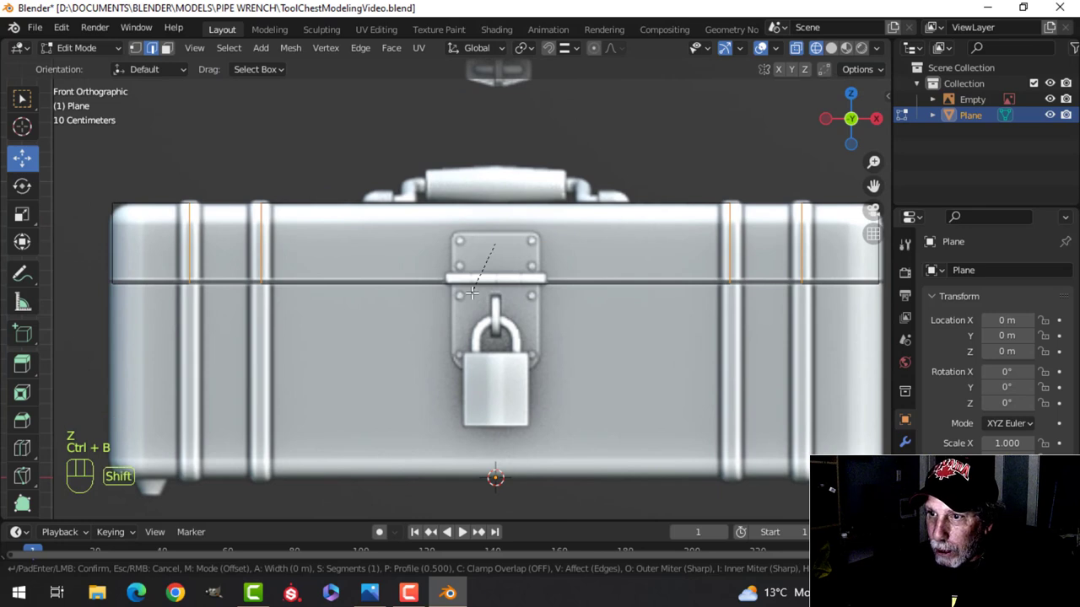
left_click(386, 374)
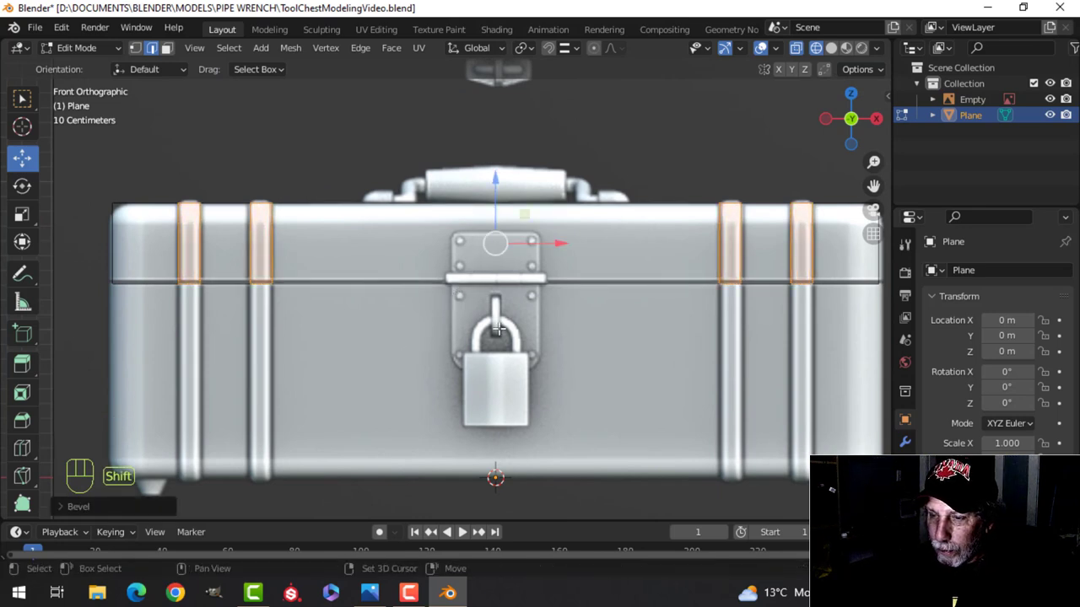
- Extrude the four strap bands in place and fatten them outward along their normals by about 0.08 m
key("z")
left_click(614, 328)
mouse_move(614, 328)
middle_mouse_down()
mouse_move(475, 315)
mouse_move(452, 214)
mouse_move(446, 241)
mouse_move(514, 317)
mouse_move(472, 261)
middle_mouse_up()
key("e")
right_click(472, 262)
key("alt+s")
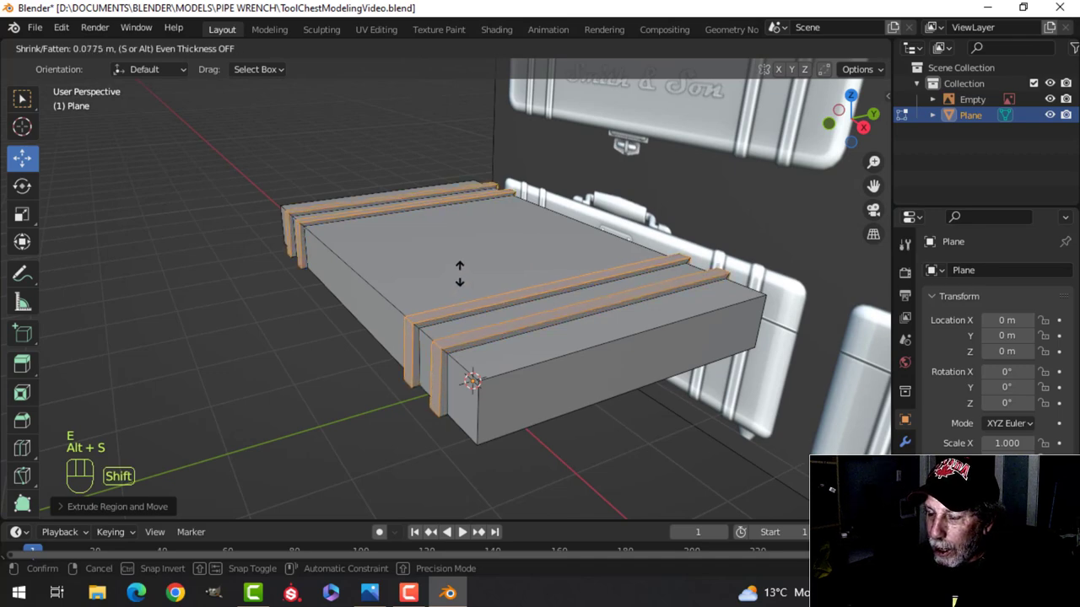
left_click(459, 274)
- Select the small underside faces of the strap ends on the lid's front and delete them
middle_click_drag(460, 273, 499, 262)
middle_click_drag(500, 261, 493, 346, "shift")
scroll(484, 296, "up", 2)
key("alt+a")
middle_click_drag(493, 346, 488, 309, "shift")
scroll(488, 309, "up", 2)
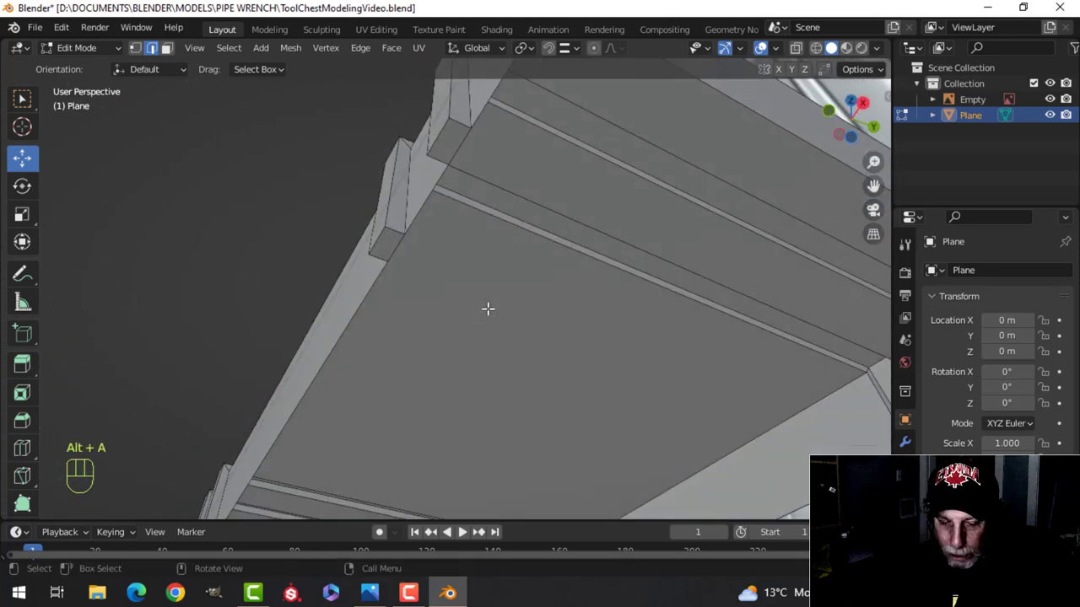
key("3")
left_click(451, 135)
left_click(391, 248, "shift")
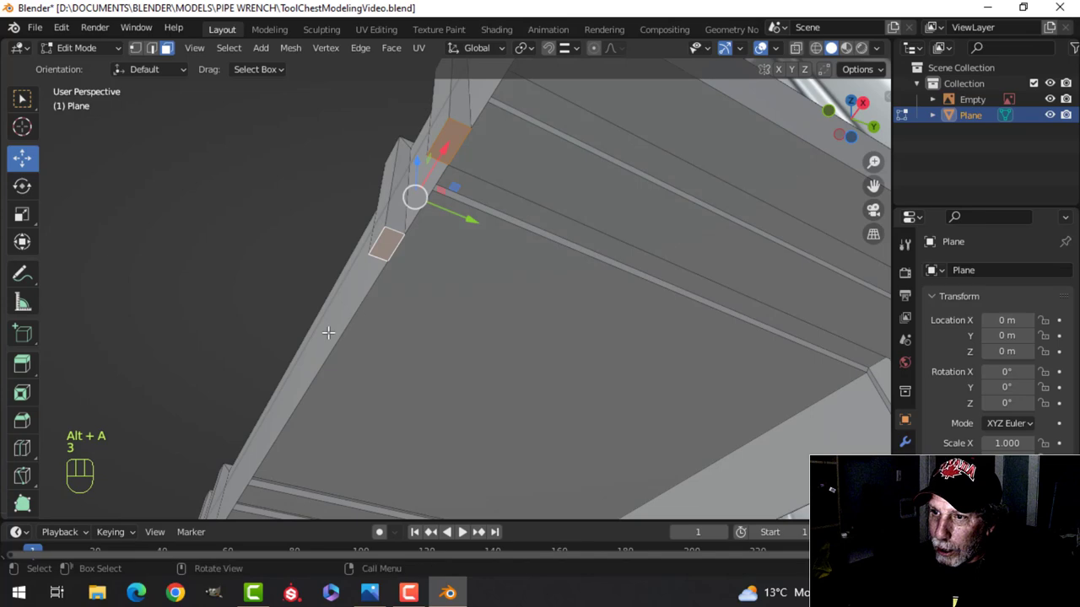
middle_click_drag(340, 325, 657, 170, "shift")
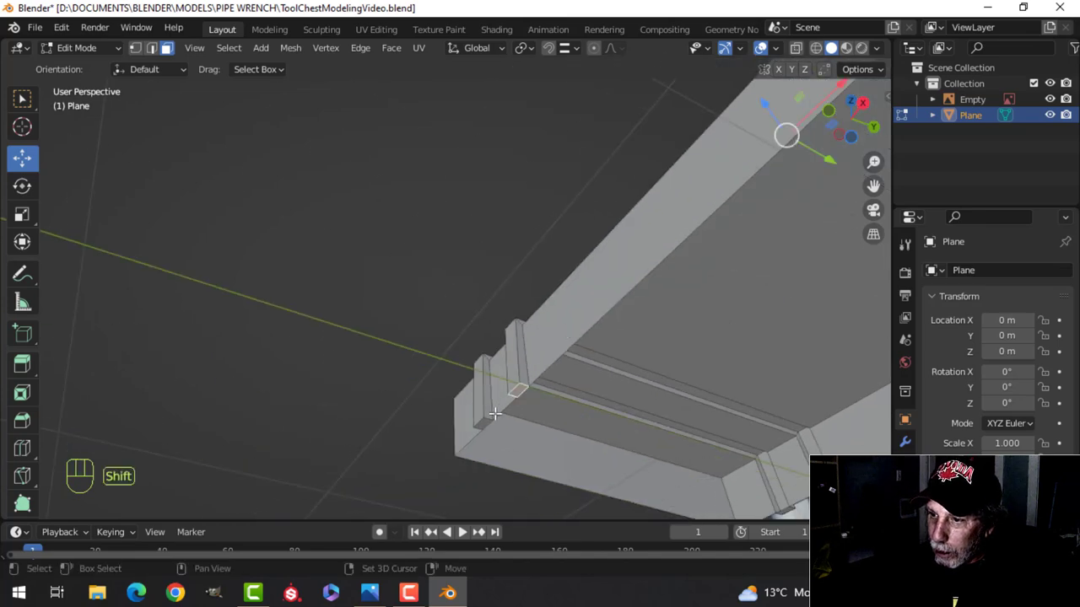
key("x")
left_click(444, 405)
- Select the small underside faces of the strap ends on the lid's back and delete them
middle_click_drag(444, 404, 435, 196, "shift")
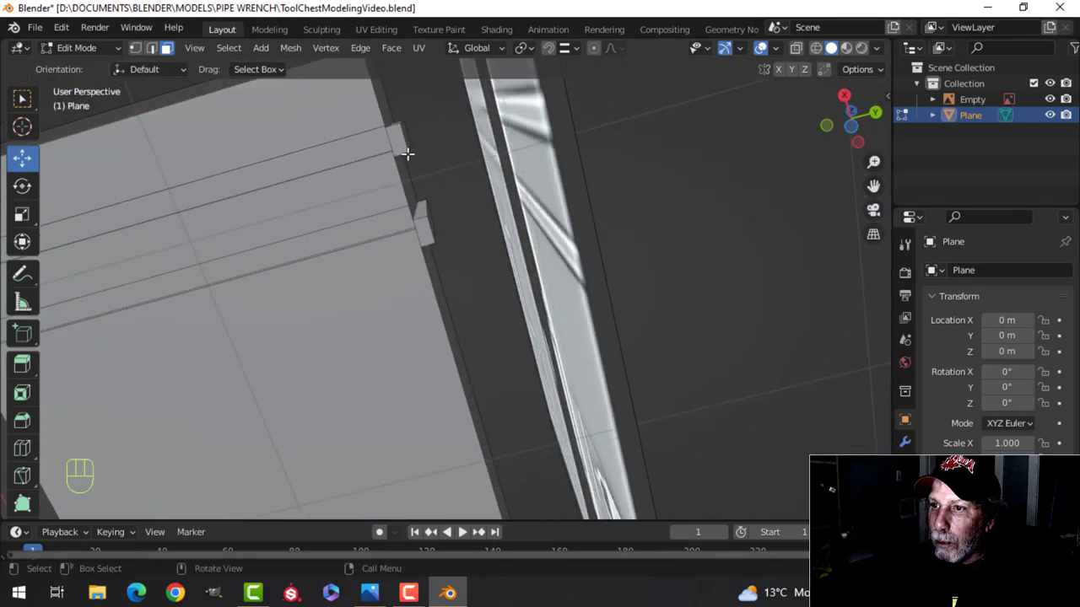
left_click(432, 235, "shift")
key("ctrl+z")
left_click(426, 234, "shift")
scroll(447, 297, "down", 4)
middle_click_drag(513, 440, 364, 112, "shift")
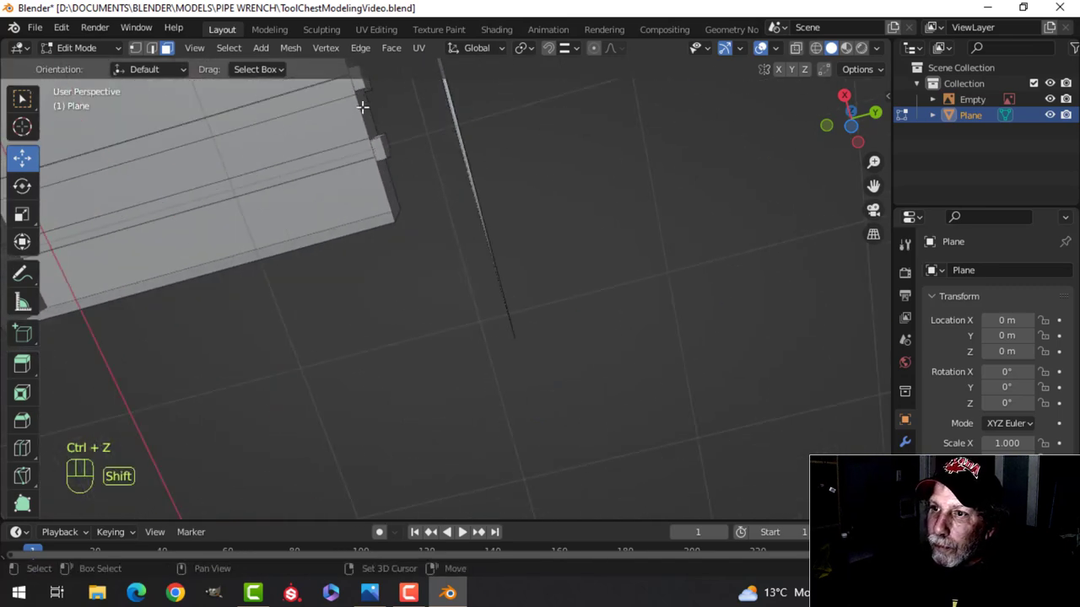
key("x")
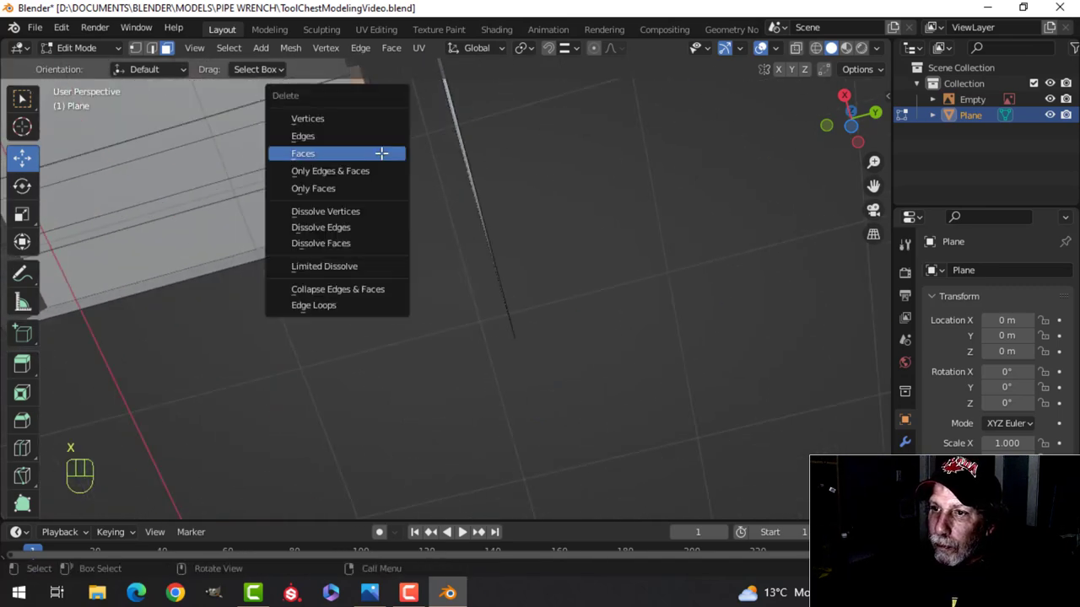
left_click(381, 148)
- Check the snapping options and select the outer bottom edges of the four strap ends on the lid's front
middle_click_drag(420, 231, 405, 249)
middle_click_drag(372, 252, 408, 234, "shift")
scroll(402, 270, "up", 1)
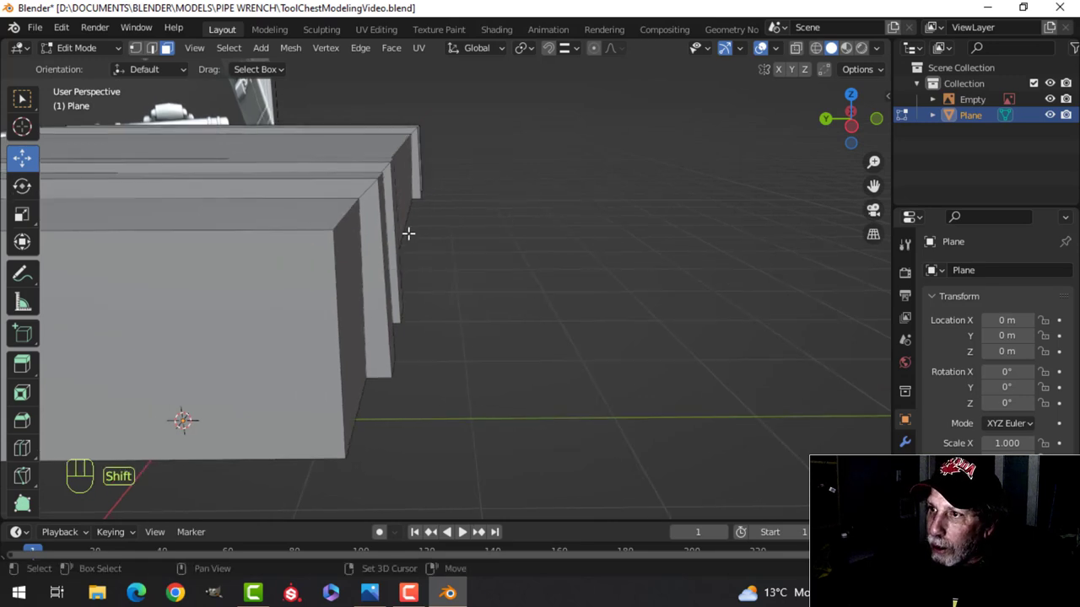
left_click(564, 50)
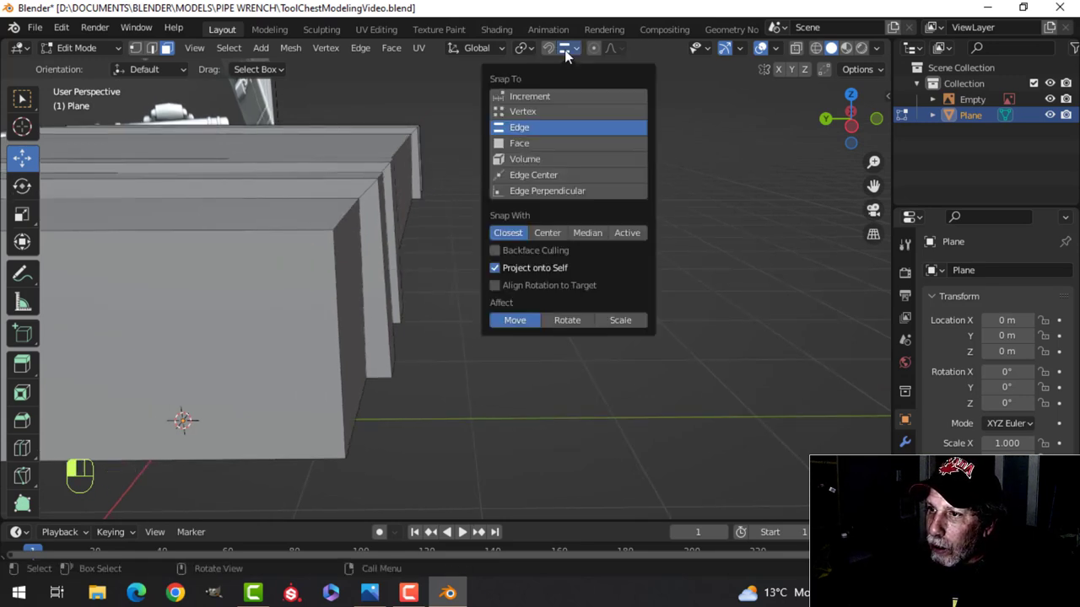
middle_click_drag(475, 308, 405, 253, "shift")
left_click(235, 254)
key("2")
left_click(240, 255)
middle_click_drag(313, 224, 439, 239)
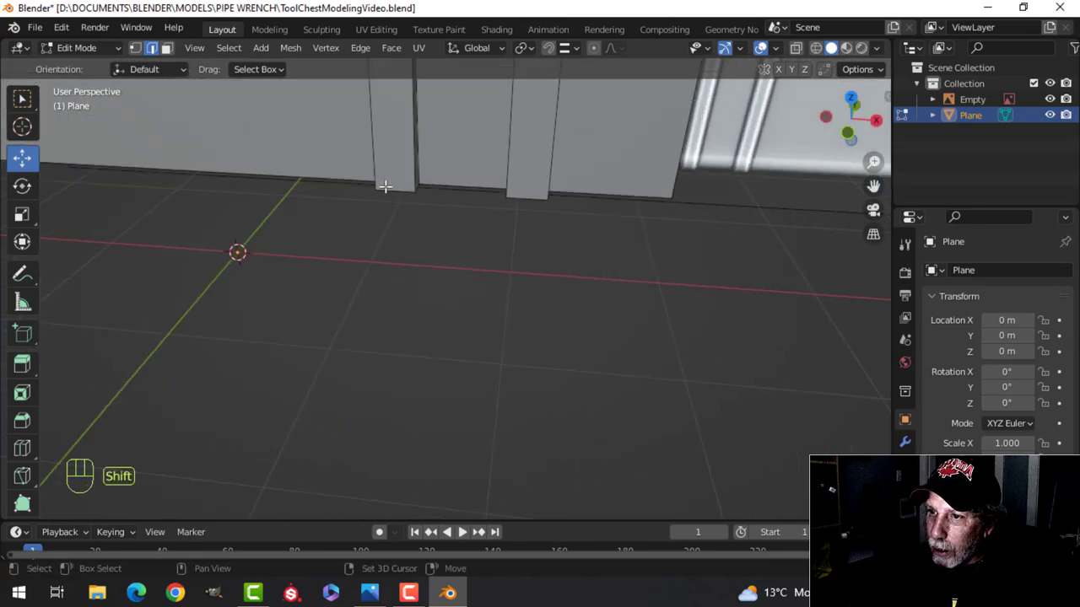
left_click(524, 194, "shift")
scroll(362, 241, "down", 2)
middle_click_drag(361, 241, 549, 217)
middle_click_drag(525, 251, 555, 201, "shift")
scroll(552, 225, "down", 2)
- Try moving the selected front strap edges along Y, and undo the move
left_click_drag(476, 204, 502, 103)
middle_click_drag(582, 161, 510, 205)
key("alt+a")
scroll(523, 201, "down", 2)
key("ctrl+z")
key("ctrl+z")
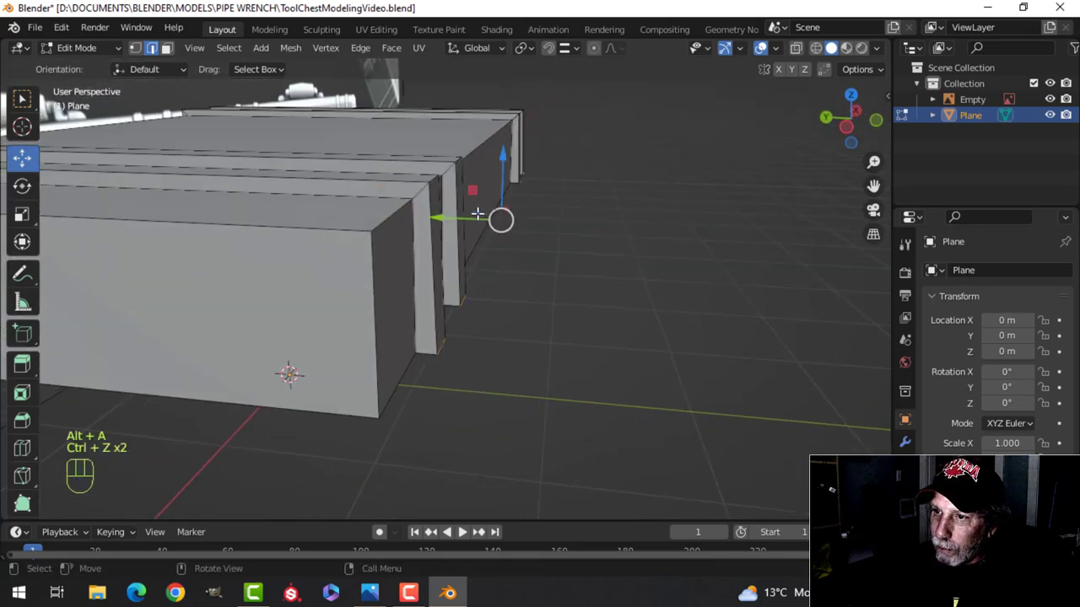
- Move the selected front strap edges along Y with snapping to line up with the strap edges above
left_click_drag(438, 217, 433, 178, "ctrl")
key("alt+a")
middle_click_drag(467, 212, 458, 261)
scroll(501, 260, "down", 3)
scroll(406, 270, "up", 2)
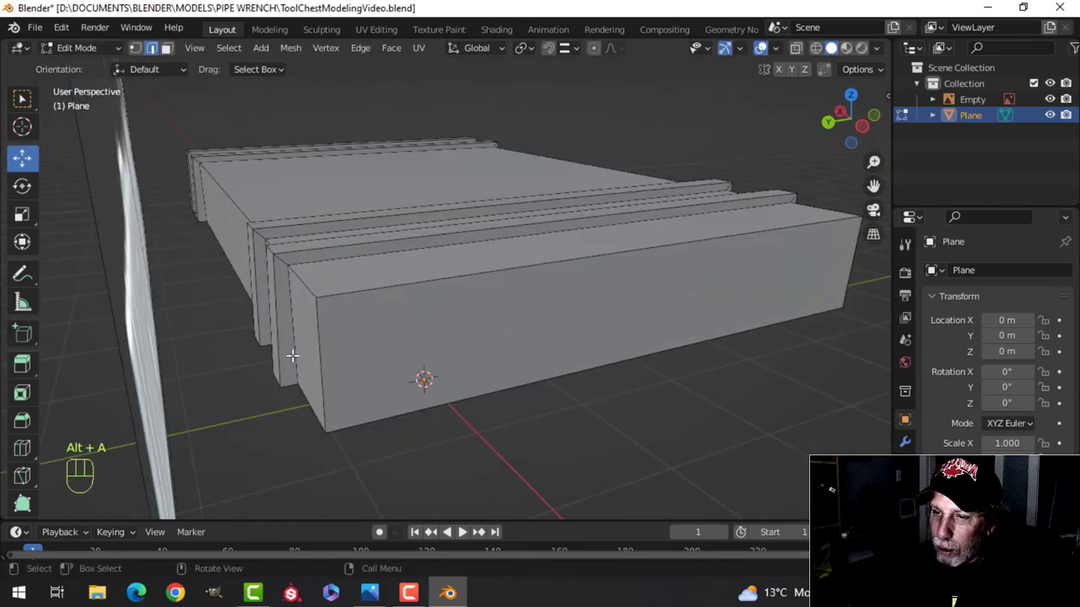
- Select the outer bottom edges of the back strap ends and align them along Y with the strap edges above
scroll(254, 342, "up", 3)
middle_click_drag(254, 342, 322, 326, "shift")
scroll(317, 325, "down", 2)
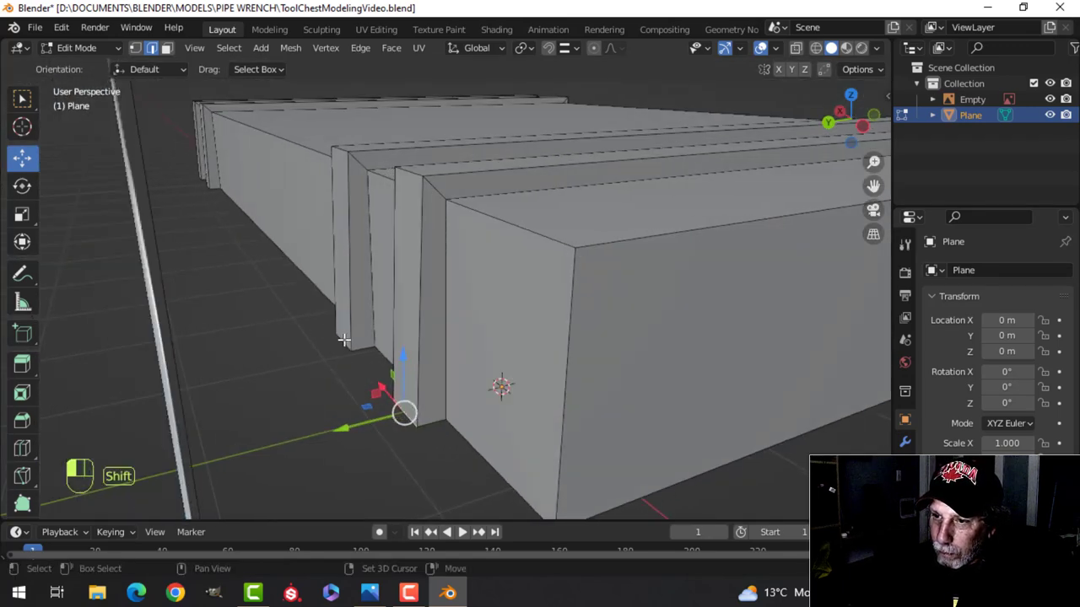
middle_click_drag(612, 275, 546, 236)
scroll(443, 271, "up", 5)
scroll(444, 269, "down", 2)
scroll(497, 235, "down", 1)
left_click_drag(546, 237, 497, 233, "shift")
scroll(497, 233, "up", 1)
scroll(499, 234, "down", 1)
middle_click_drag(569, 242, 597, 246)
middle_click_drag(825, 253, 793, 250, "shift")
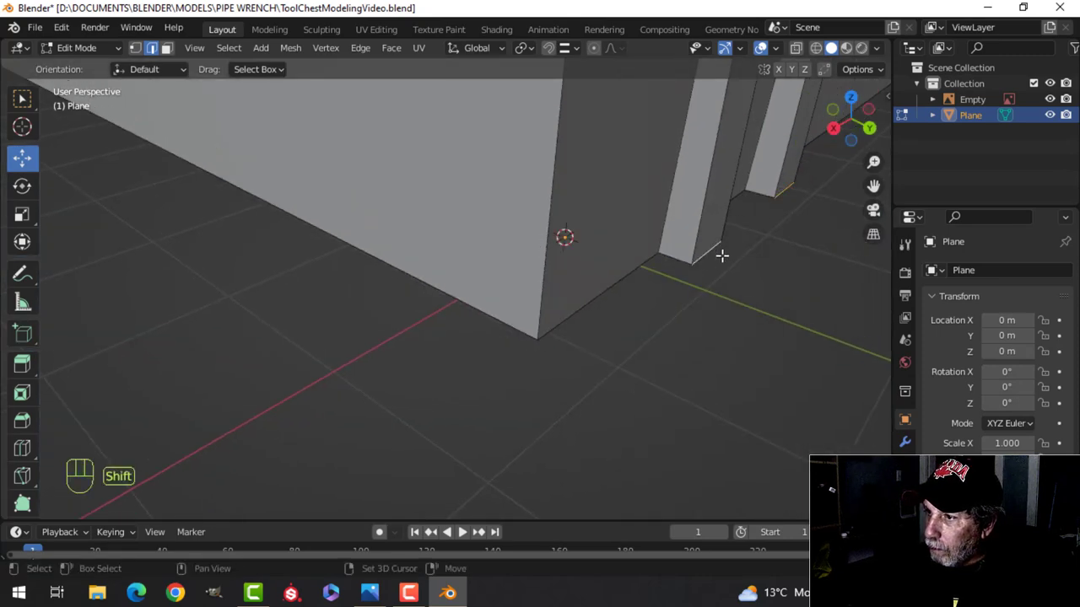
scroll(718, 255, "down", 3)
middle_click_drag(689, 266, 647, 248, "shift")
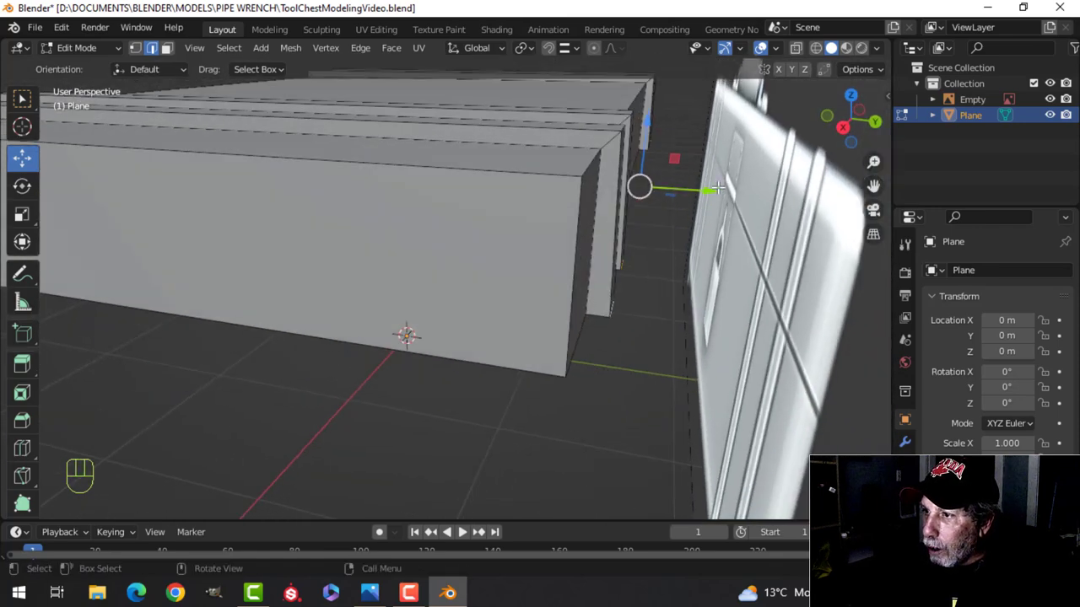
middle_click_drag(709, 191, 695, 206)
left_click_drag(723, 196, 587, 151)
key("alt+a")
- Select the long outer edge loops on both sides of all four raised straps, including their front and back ends
middle_click_drag(654, 222, 563, 268)
middle_click_drag(485, 269, 573, 266)
middle_click_drag(498, 261, 534, 253, "shift")
mouse_move(333, 276)
middle_mouse_down()
mouse_move(349, 282)
mouse_move(351, 273)
mouse_move(320, 282)
middle_mouse_up()
left_click(242, 255, "alt+shift")
left_click(341, 275, "alt+shift")
left_click(319, 268, "alt+shift")
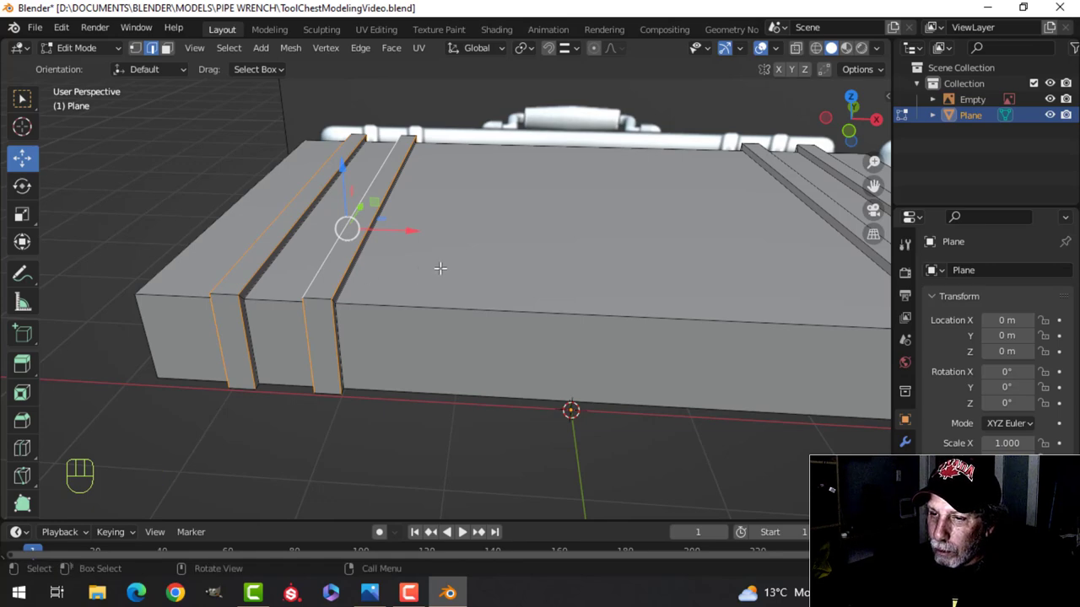
middle_click_drag(578, 276, 414, 284, "shift")
left_click(439, 284, "alt+shift")
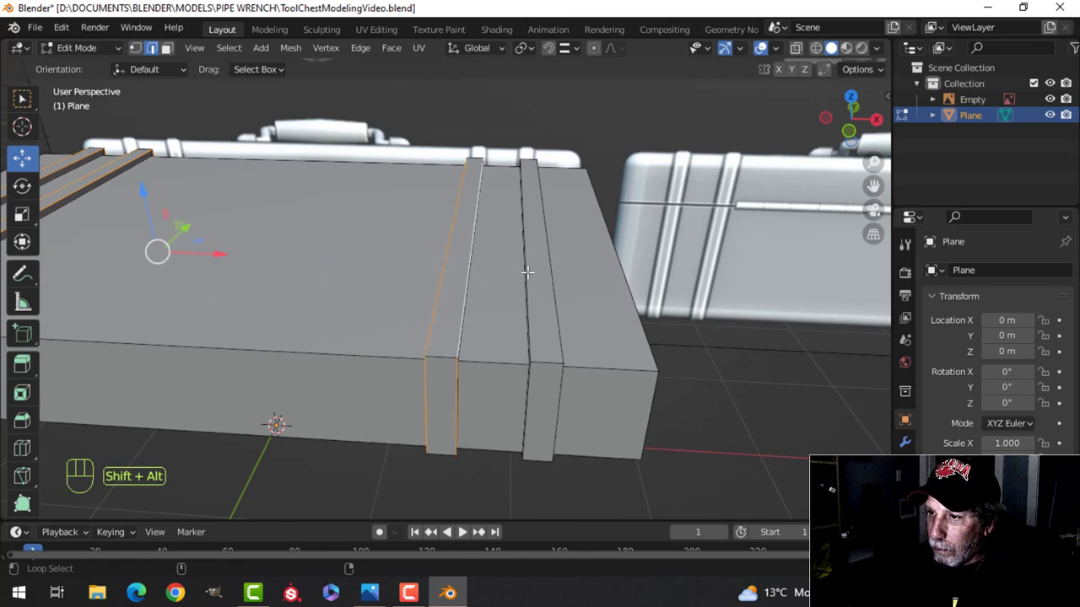
middle_click_drag(522, 267, 470, 296, "shift")
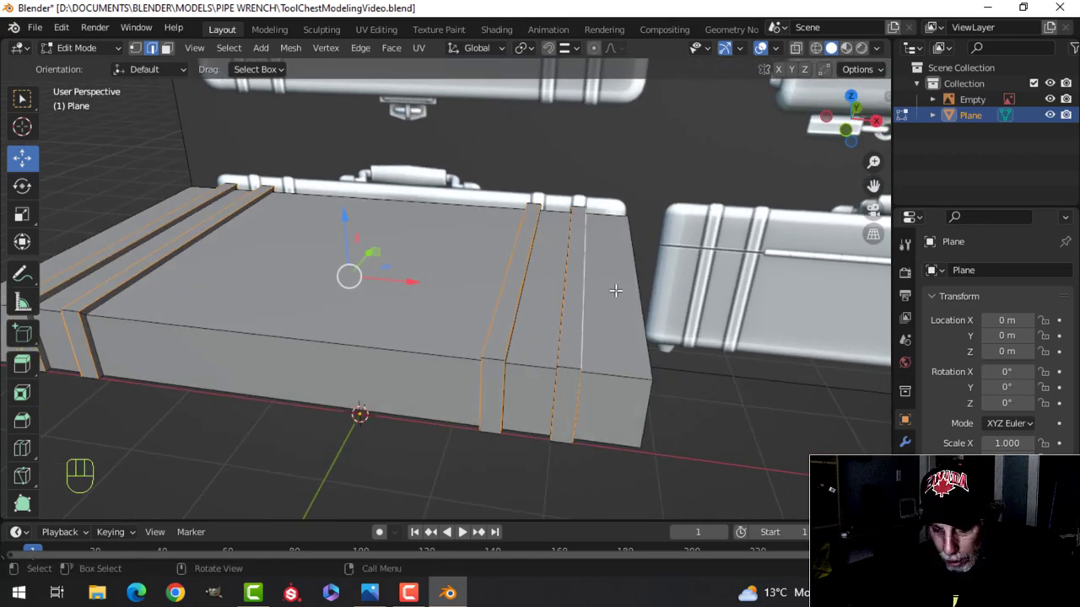
- Bevel the selected strap edges narrowly with one segment and check the result in Object Mode
key("ctrl+b")
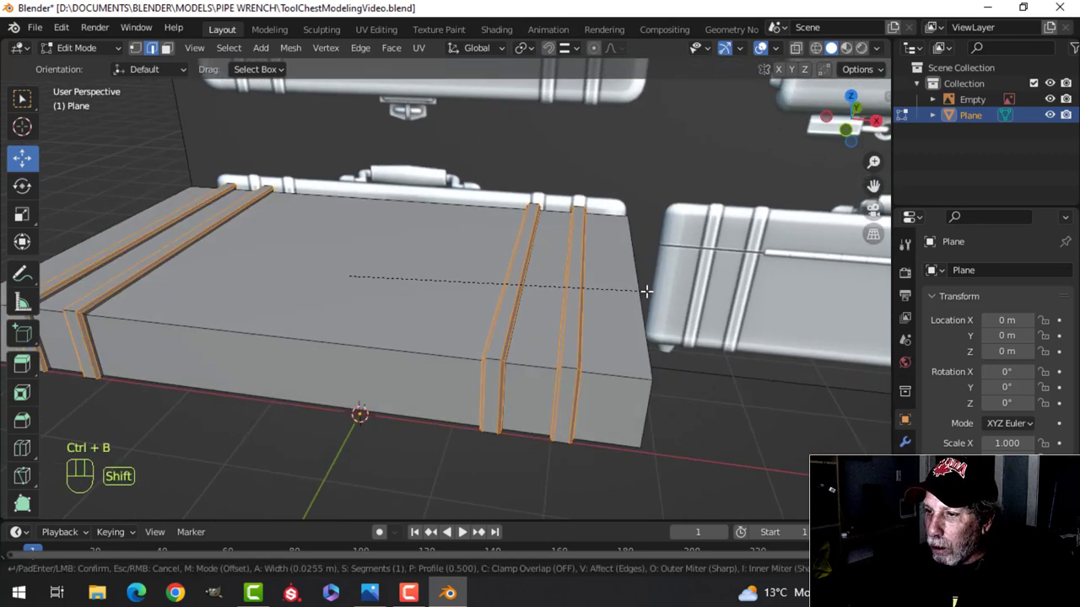
left_click(621, 298)
middle_click_drag(622, 299, 559, 309)
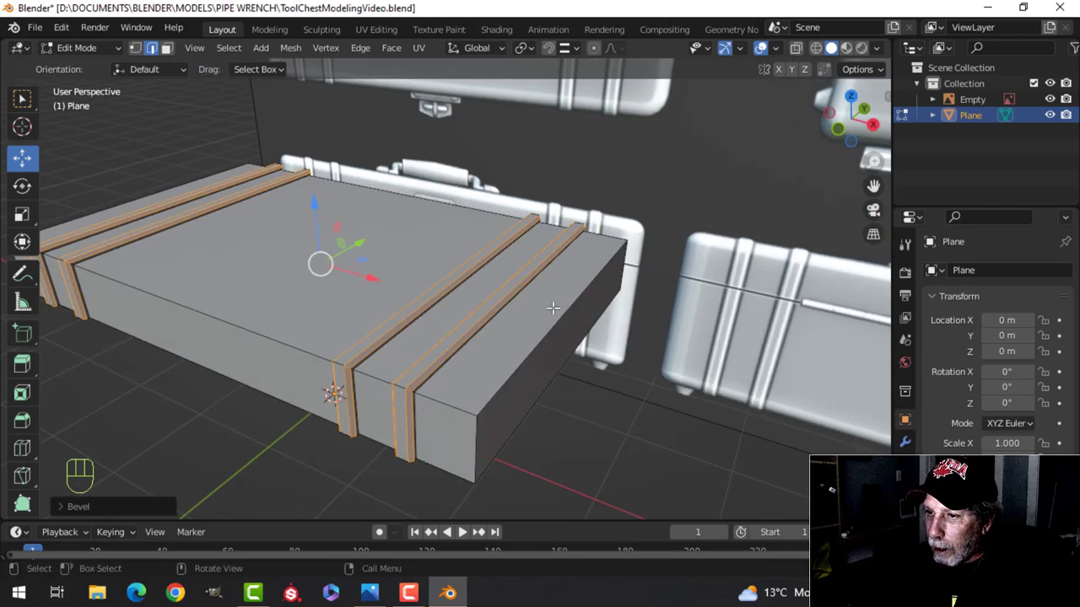
key("Tab")
scroll(523, 314, "up", 4)
key("alt+a")
scroll(466, 350, "down", 5)
middle_click_drag(495, 320, 575, 315)
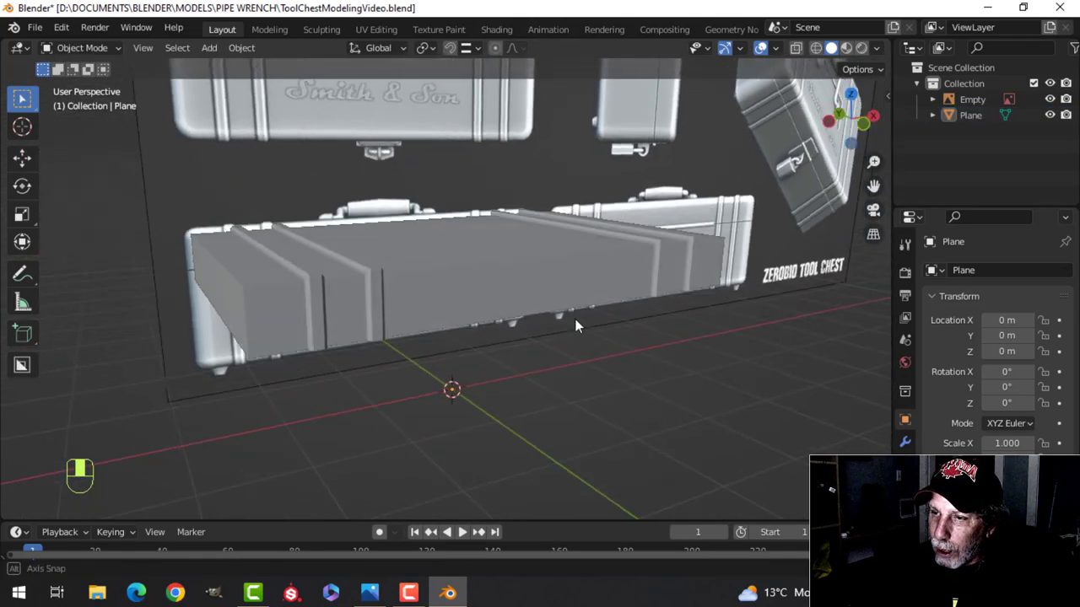
- Select the four vertical corner edges of the lid in Edit Mode
scroll(452, 343, "up", 3)
scroll(453, 343, "up", 2)
middle_click_drag(456, 348, 429, 306, "shift")
left_click(473, 289)
key("Tab")
key("alt+a")
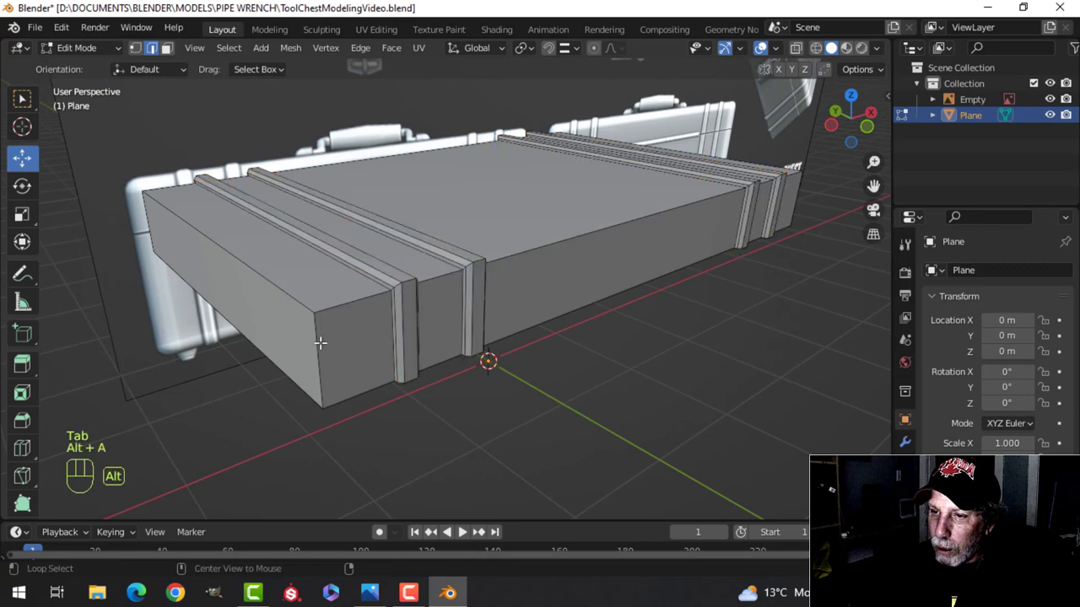
middle_click_drag(246, 313, 539, 266)
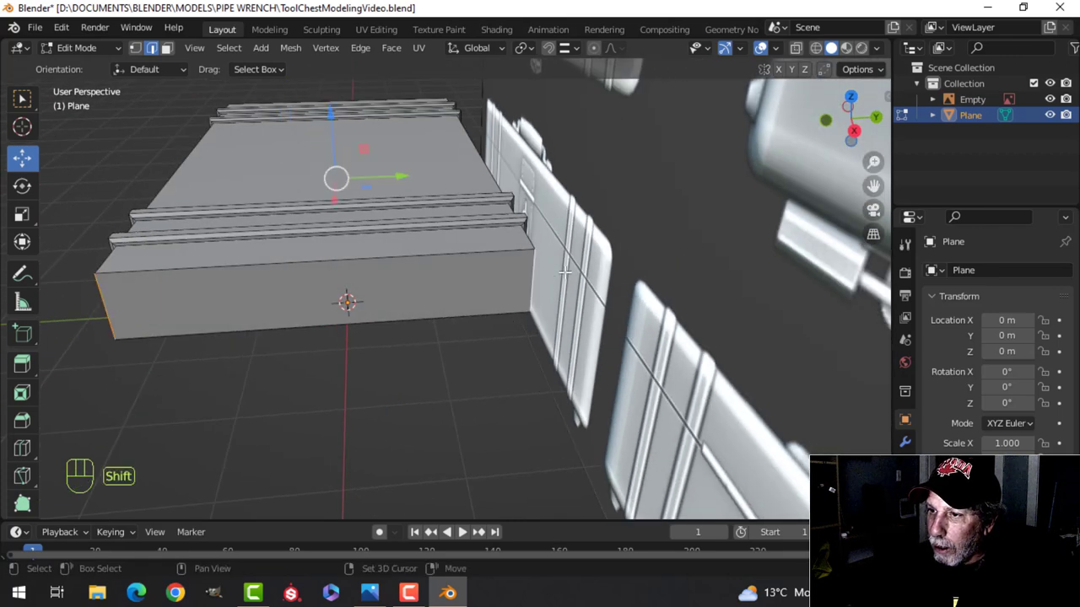
- Bevel the lid's vertical corners about 0.28 m wide with four segments, matching the reference in front wireframe view
key("KP_1")
key("z")
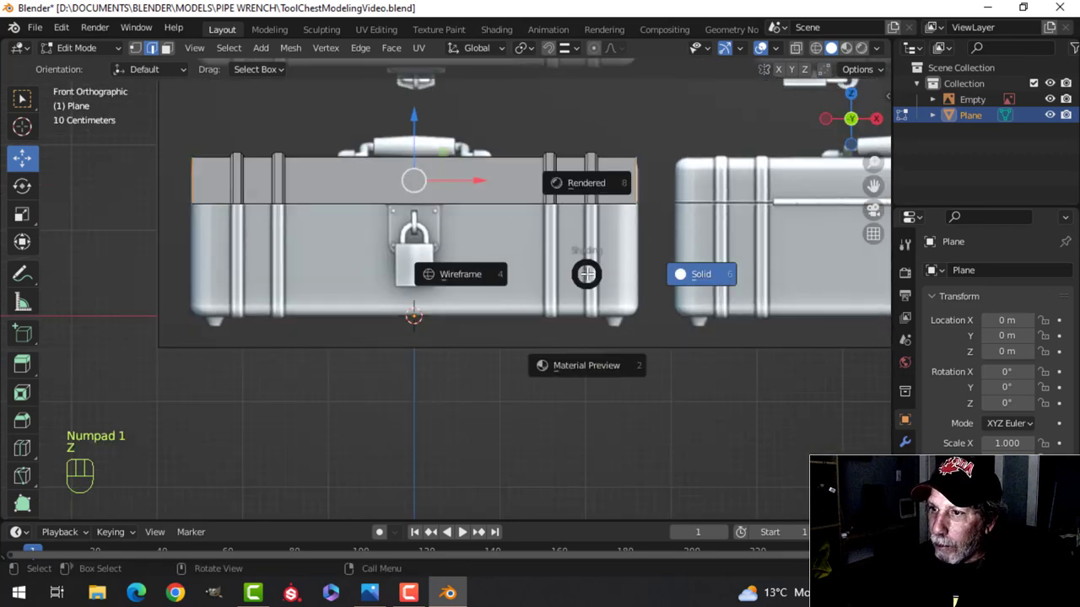
left_click(448, 280)
middle_click_drag(355, 224, 429, 306, "shift")
scroll(429, 306, "up", 2)
middle_click_drag(362, 309, 566, 334, "shift")
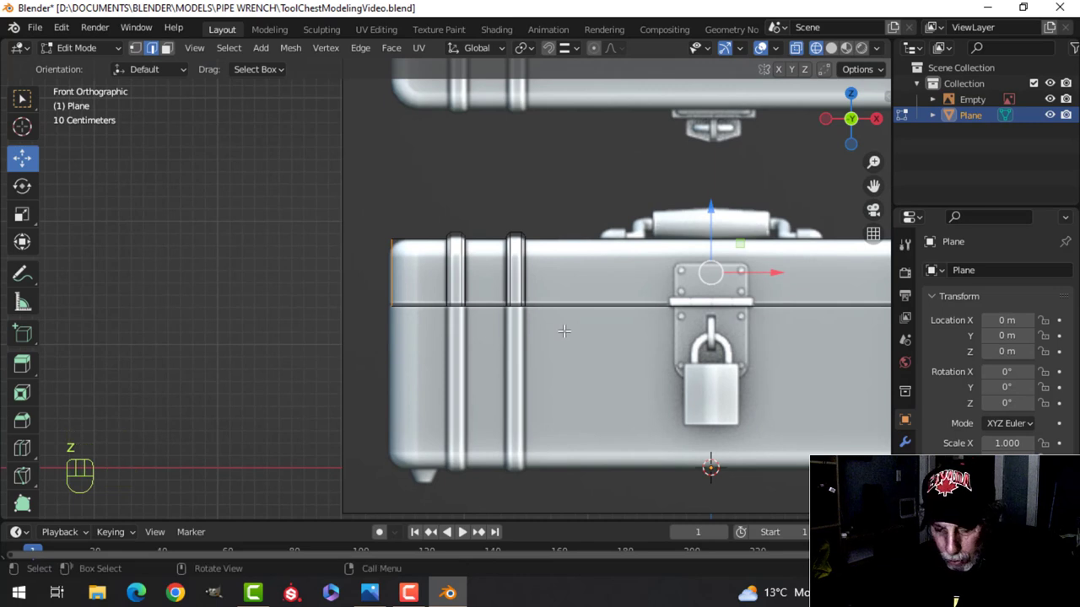
key("ctrl+b")
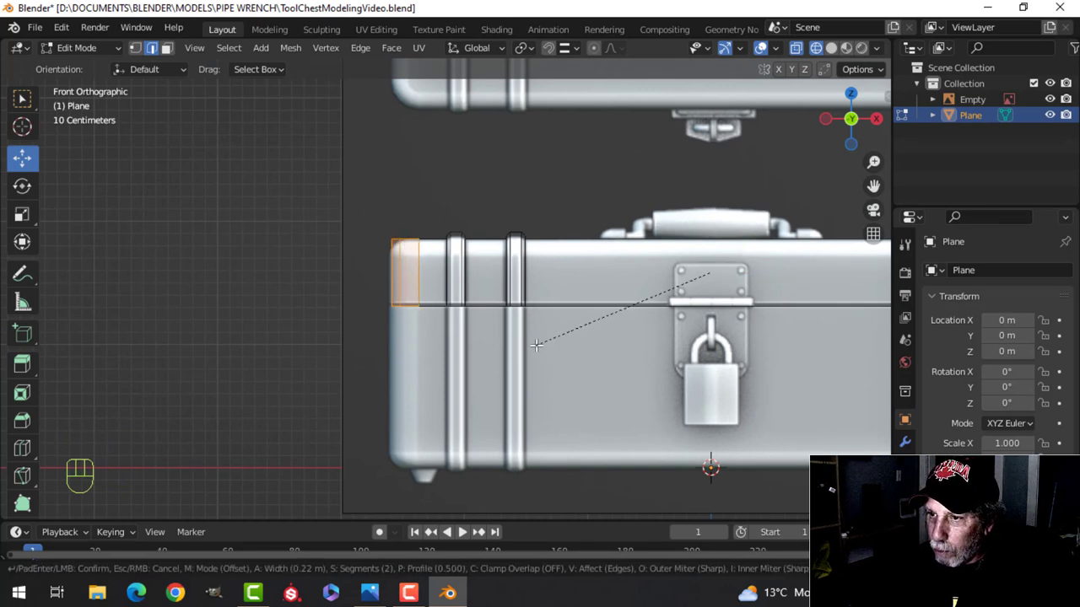
scroll(535, 345, "up", 1)
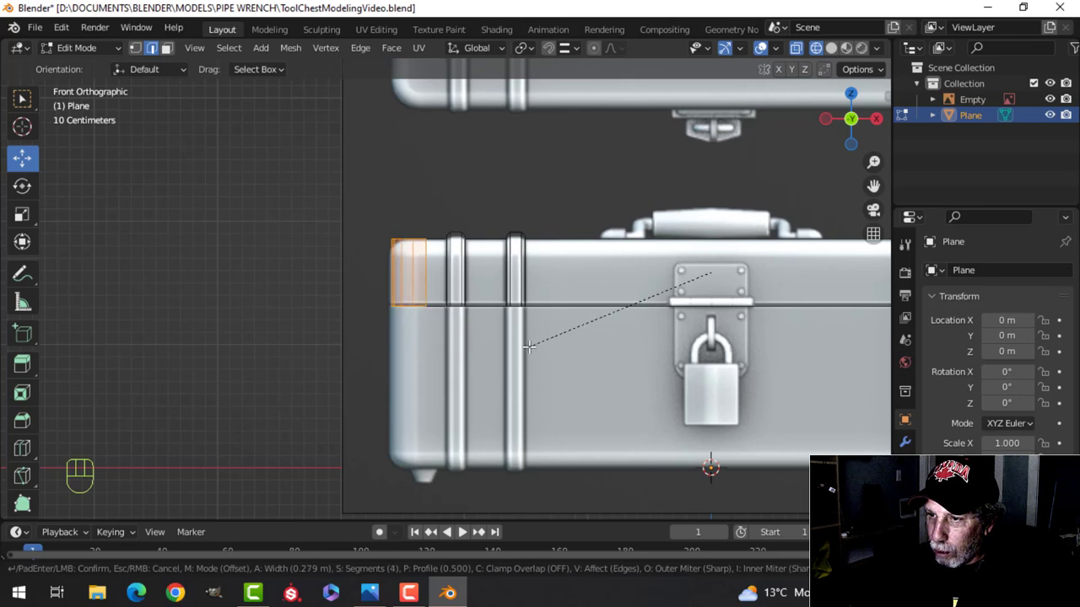
left_click(529, 346)
scroll(529, 345, "down", 3)
middle_click_drag(528, 346, 547, 375)
key("Tab")
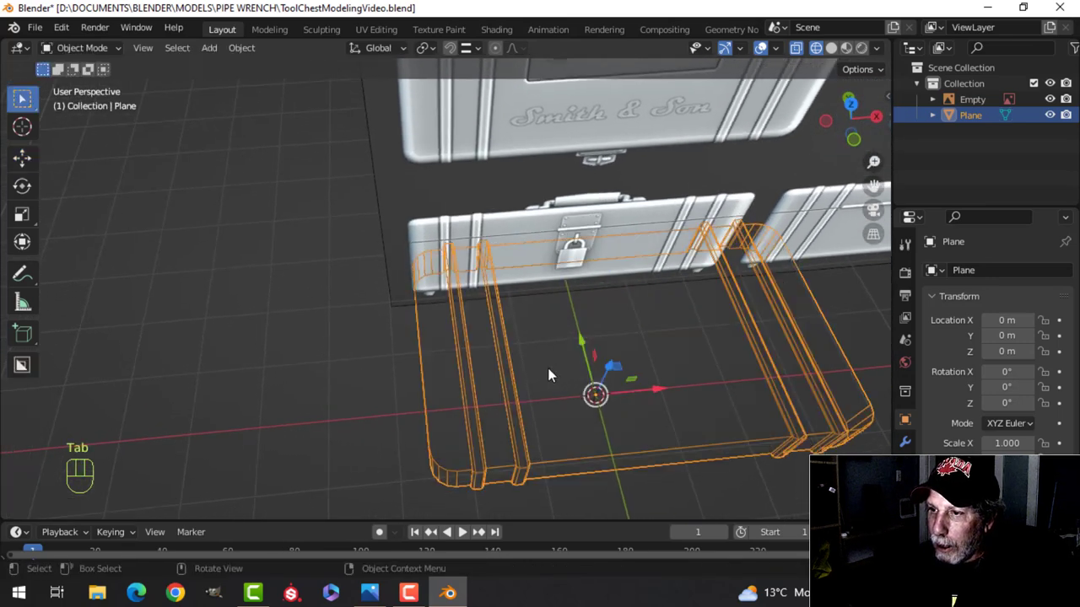
- Return to solid shading and select the complete upper rim of the lid, including the edges across the strap ends
key("z")
left_click(662, 372)
mouse_move(635, 364)
middle_mouse_down()
mouse_move(498, 244)
mouse_move(443, 260)
mouse_move(481, 251)
mouse_move(568, 295)
mouse_move(498, 295)
mouse_move(540, 318)
middle_mouse_up()
key("Tab")
key("alt+a")
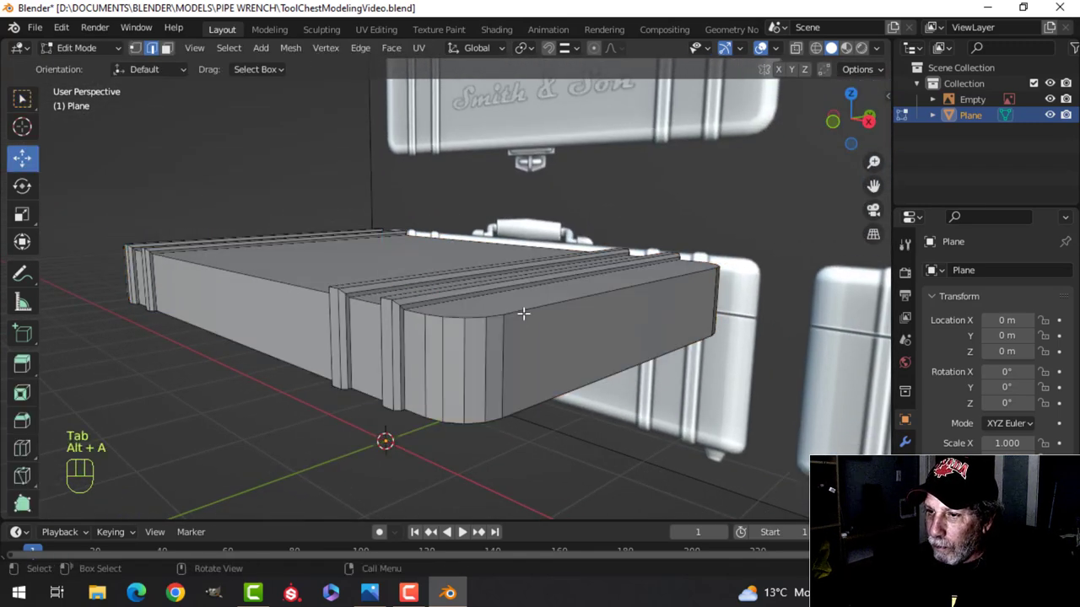
scroll(385, 327, "up", 3)
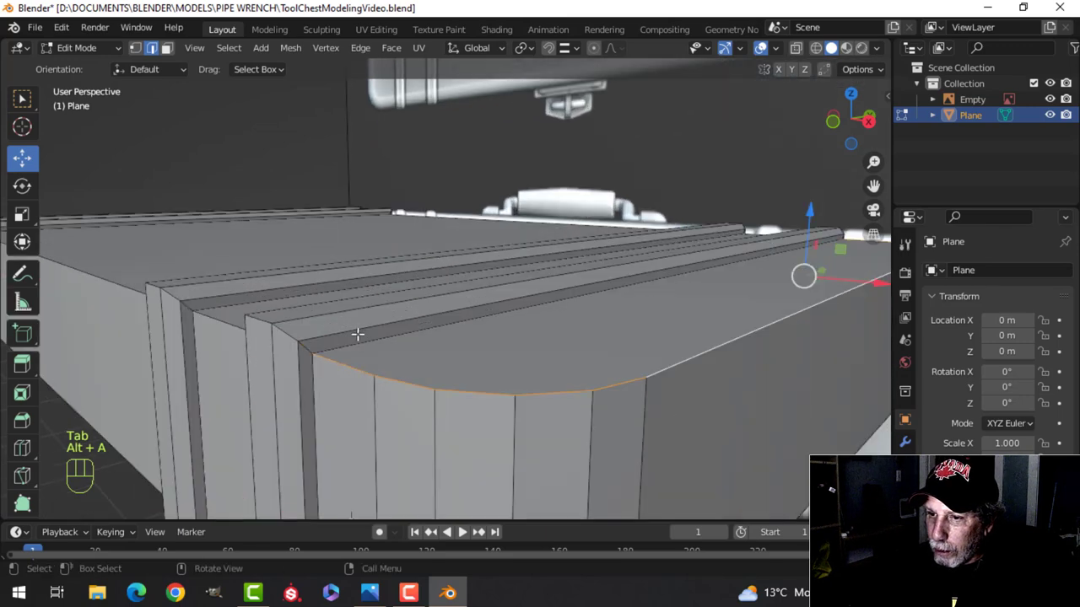
left_click(261, 332, "alt+shift")
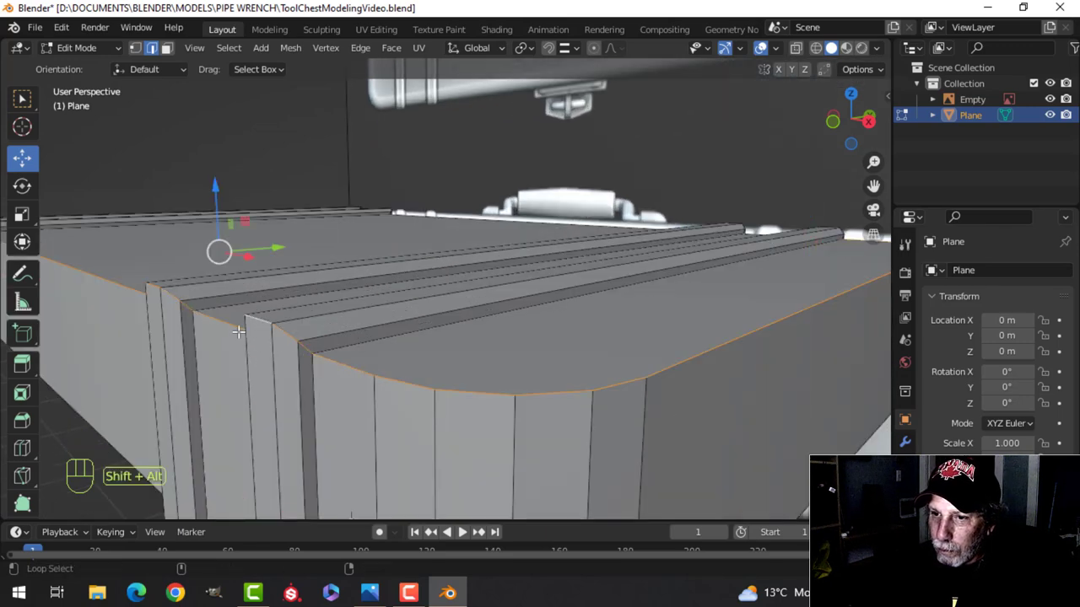
scroll(238, 332, "down", 3)
middle_click_drag(239, 332, 555, 368)
left_click(516, 385, "alt+shift")
middle_click_drag(525, 272, 507, 335)
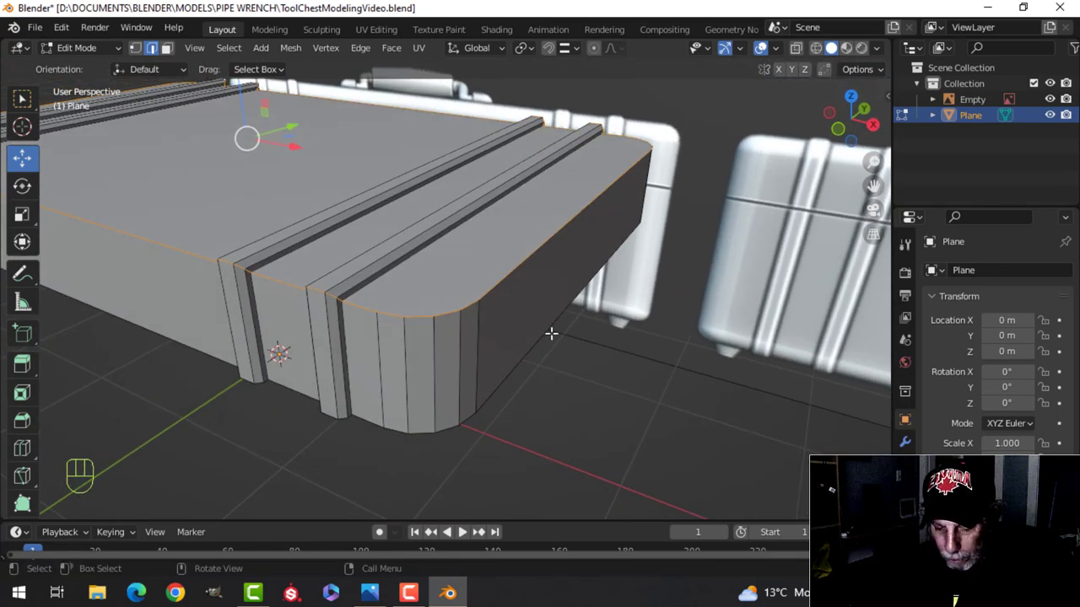
- Bevel the lid's upper rim about 0.06 m wide with four segments
key("ctrl+b")
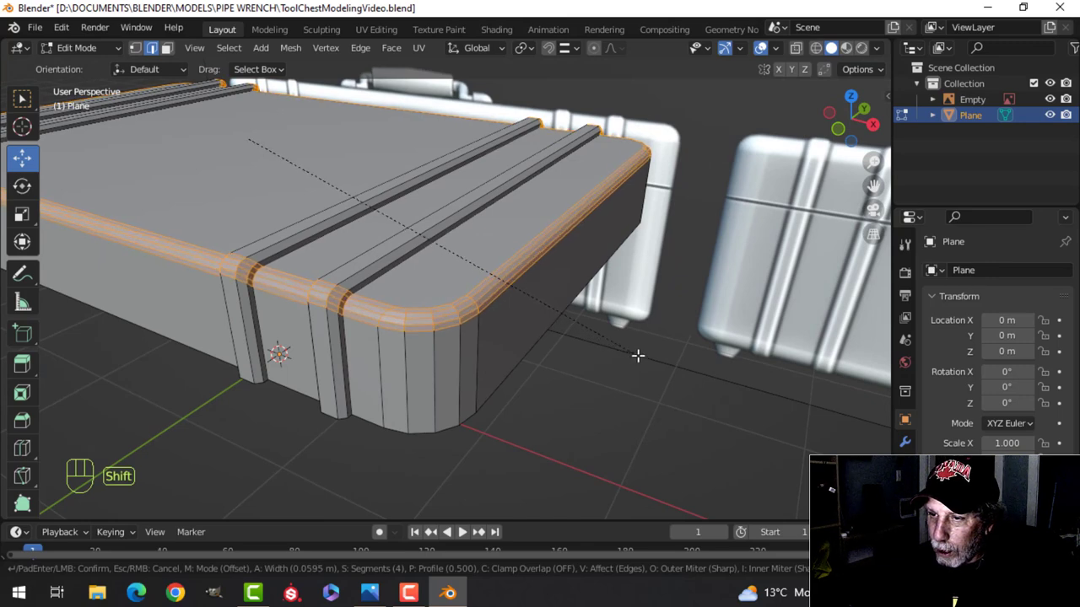
left_click(637, 356)
key("Tab")
middle_click_drag(619, 344, 569, 316)
key("alt+a")
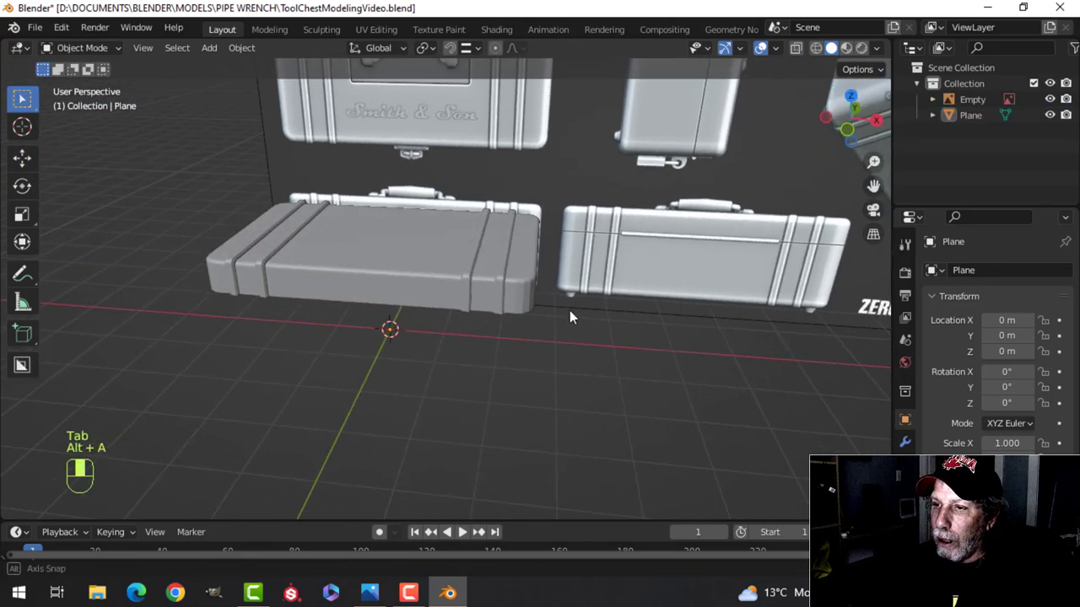
- Duplicate the entire lid mesh in front view and move the copy straight down over the chest's lower body
left_click(415, 287)
key("KP_1")
key("Tab")
key("a")
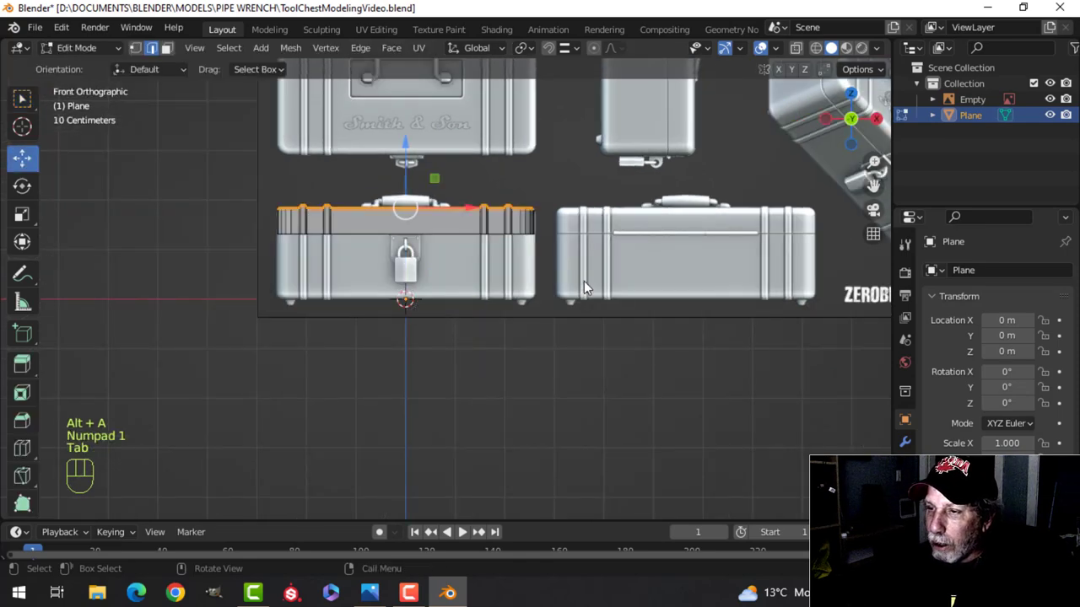
scroll(405, 232, "up", 3)
key("shift+d")
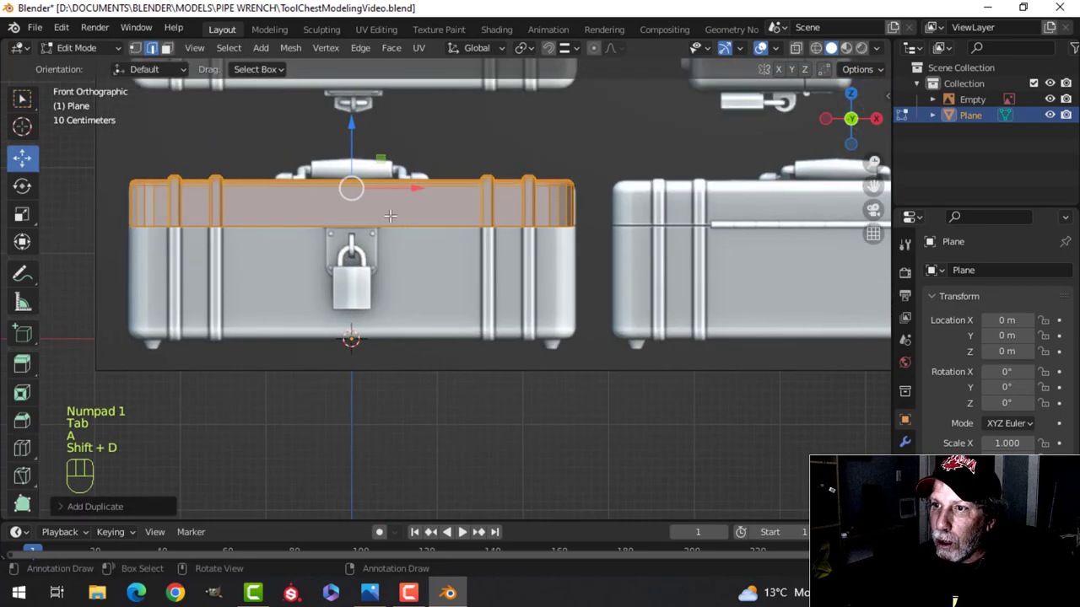
left_click_drag(360, 129, 352, 236)
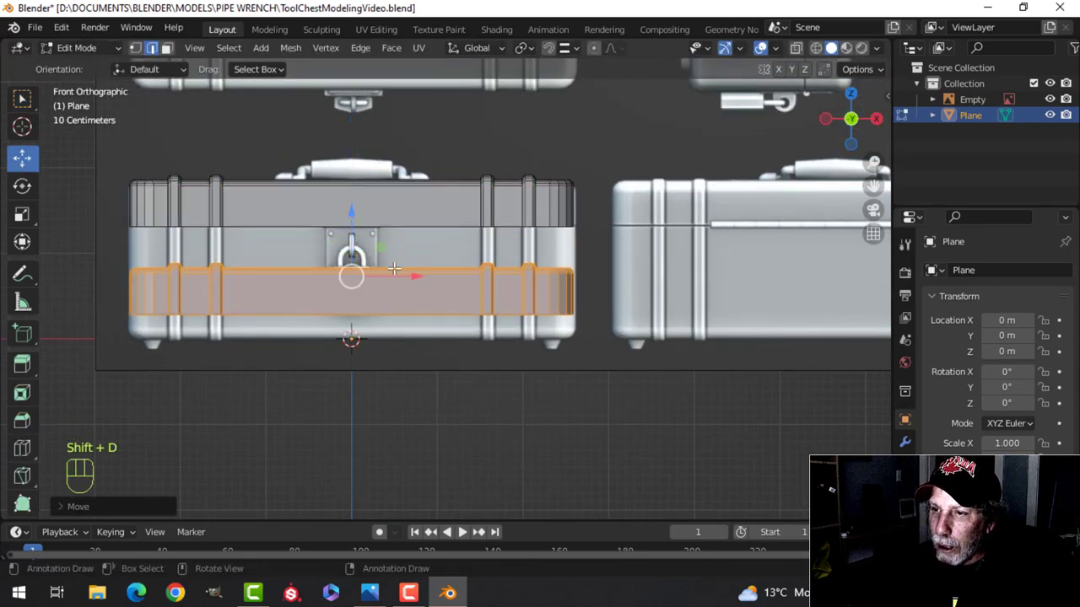
- Rotate the duplicate 180° about X and lower it to line up with the bottom of the reference chest
key("r")
key("x")
key("1")
key("8")
key("0")
left_click(483, 274)
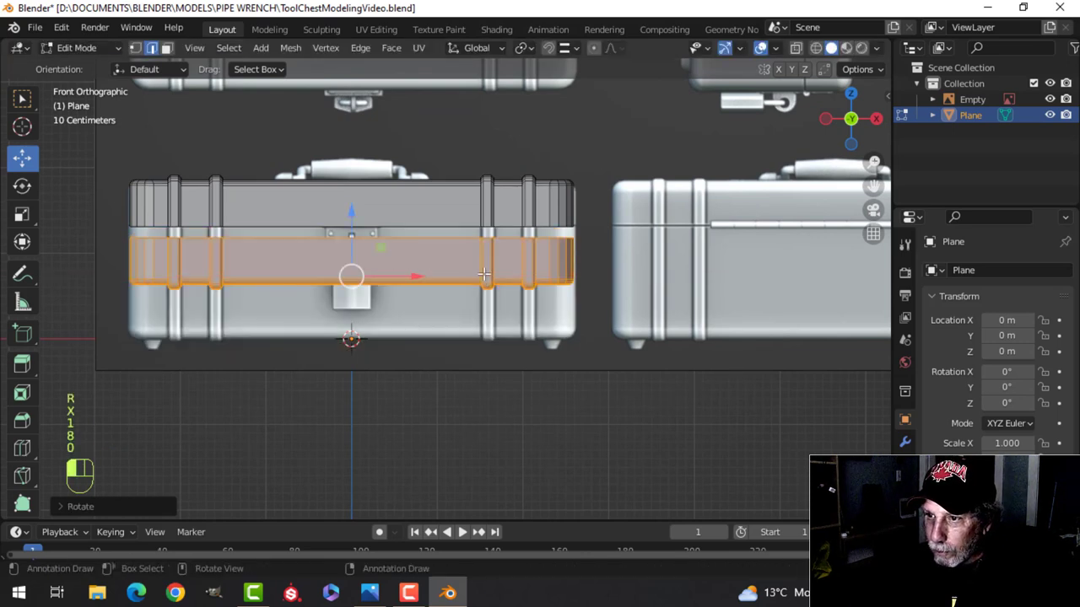
left_click_drag(355, 216, 346, 272)
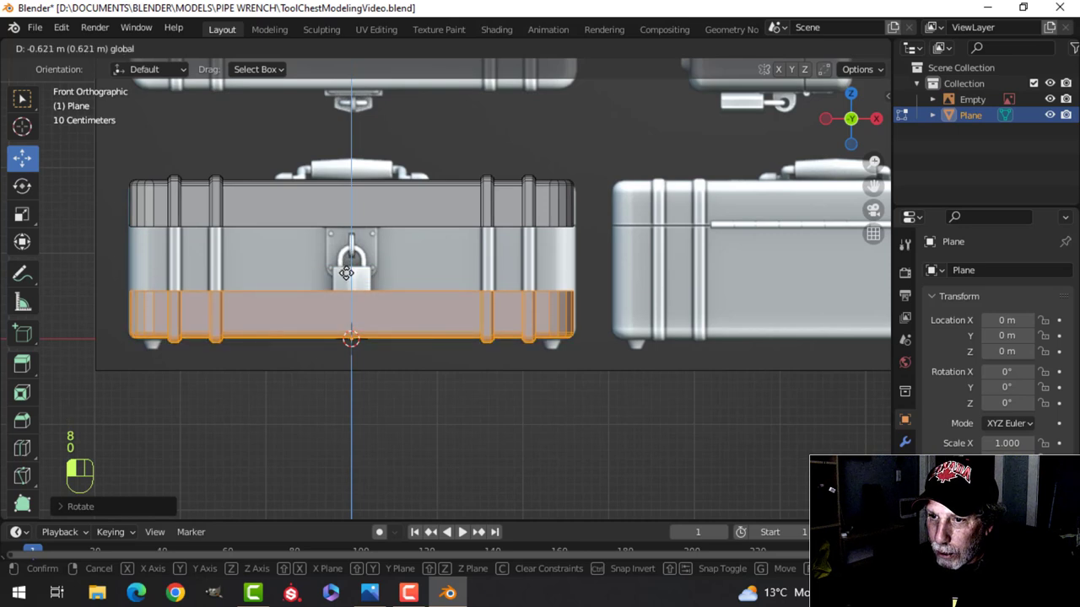
- Select the base's open upper edges in wireframe and raise them to the lid seam, then restore solid shading
key("alt+a")
key("z")
left_click(84, 278)
key("b")
mouse_move(59, 262)
left_mouse_down()
mouse_move(303, 306)
mouse_move(604, 308)
left_mouse_up()
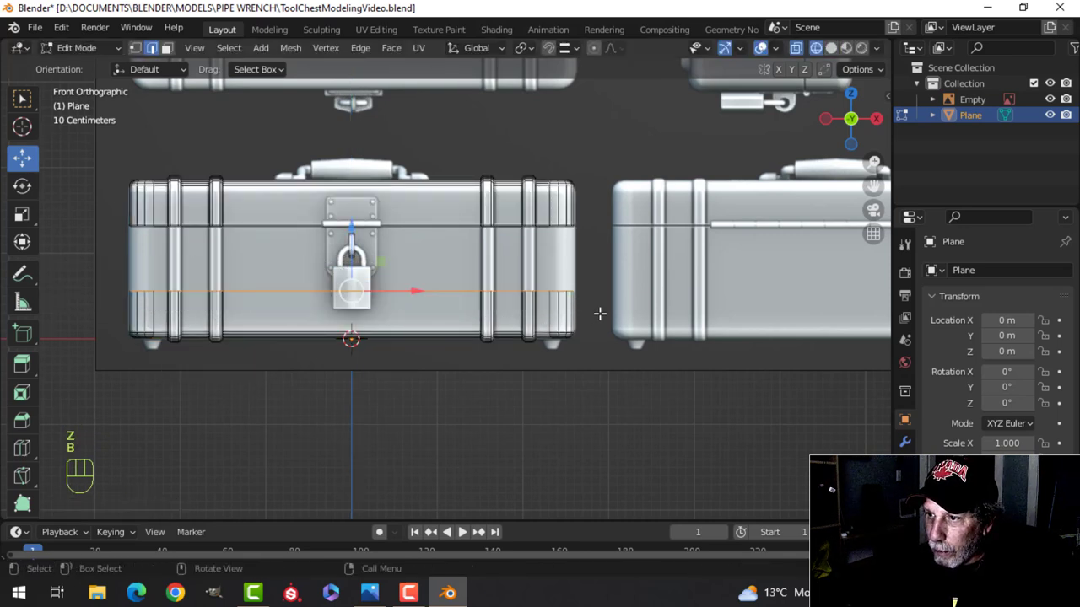
scroll(445, 296, "up", 2)
left_click_drag(314, 229, 334, 131)
key("z")
key("Tab")
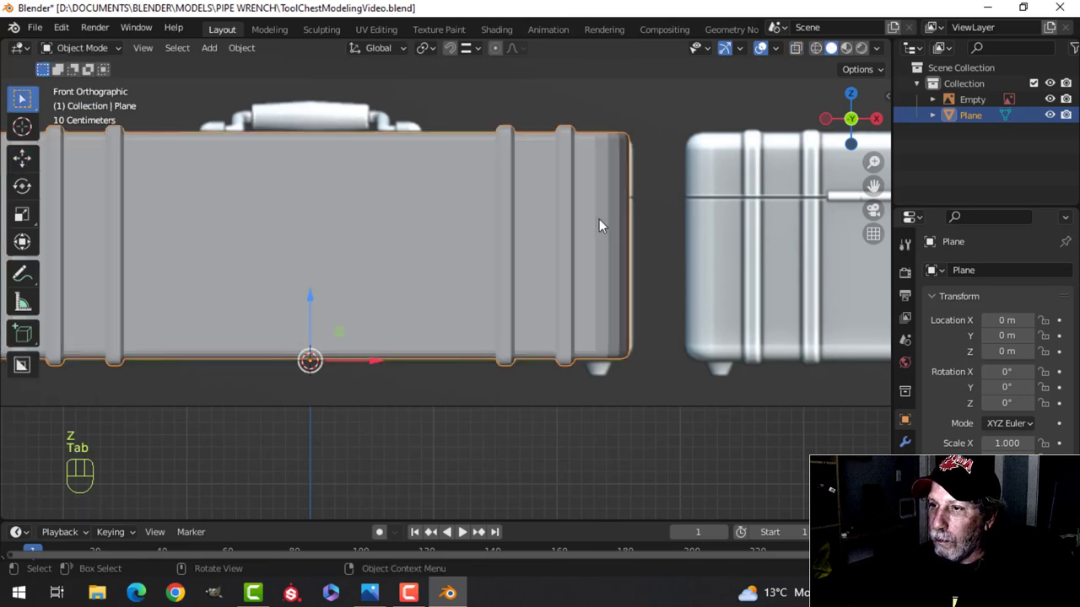
- Lower the base's upper edges slightly to leave a thin gap below the lid, and check the seam
key("alt+a")
scroll(590, 224, "down", 3)
middle_click_drag(582, 227, 487, 276)
left_click(455, 291)
key("Tab")
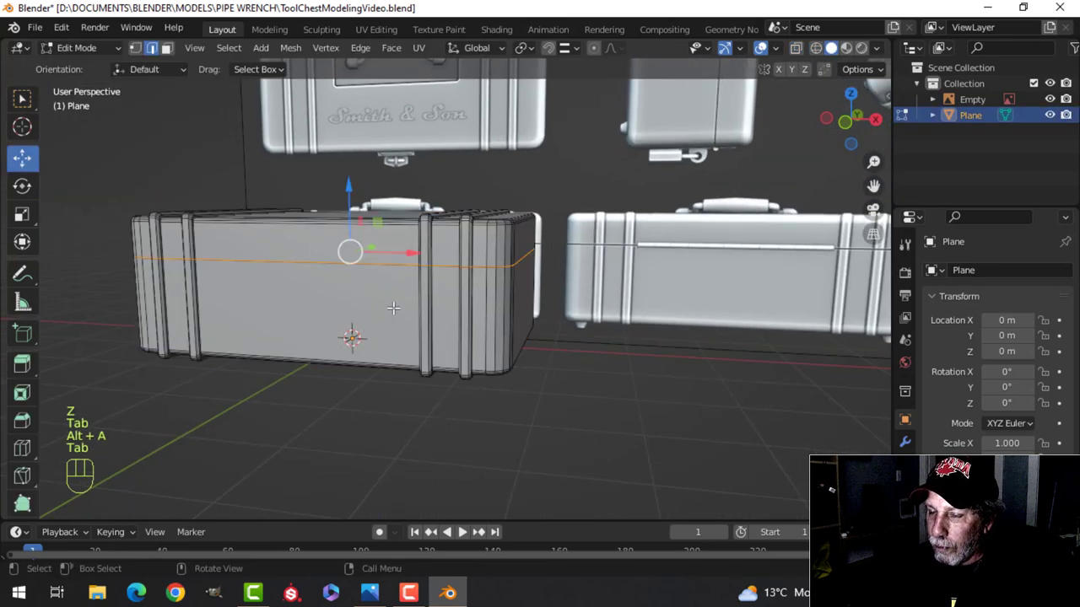
left_click_drag(353, 184, 356, 190)
key("Tab")
key("alt+a")
middle_click_drag(422, 234, 521, 240)
left_click(469, 239)
key("Tab")
scroll(498, 234, "down", 2)
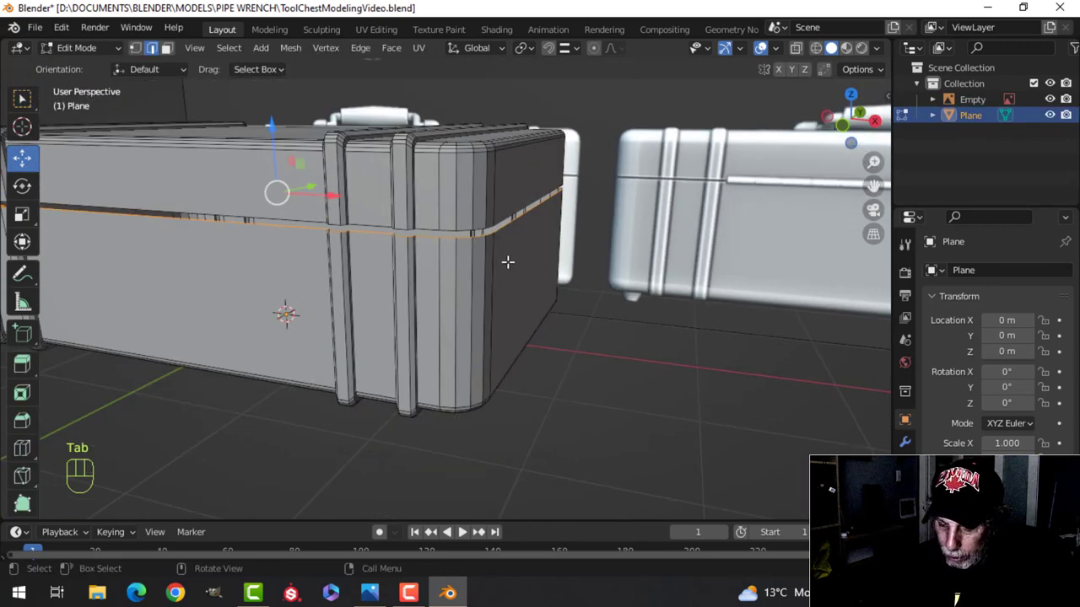
- Select all geometry linked to the base and separate it into its own object
key("ctrl+l")
key("p")
left_click(507, 261)
key("Tab")
left_click(484, 294)
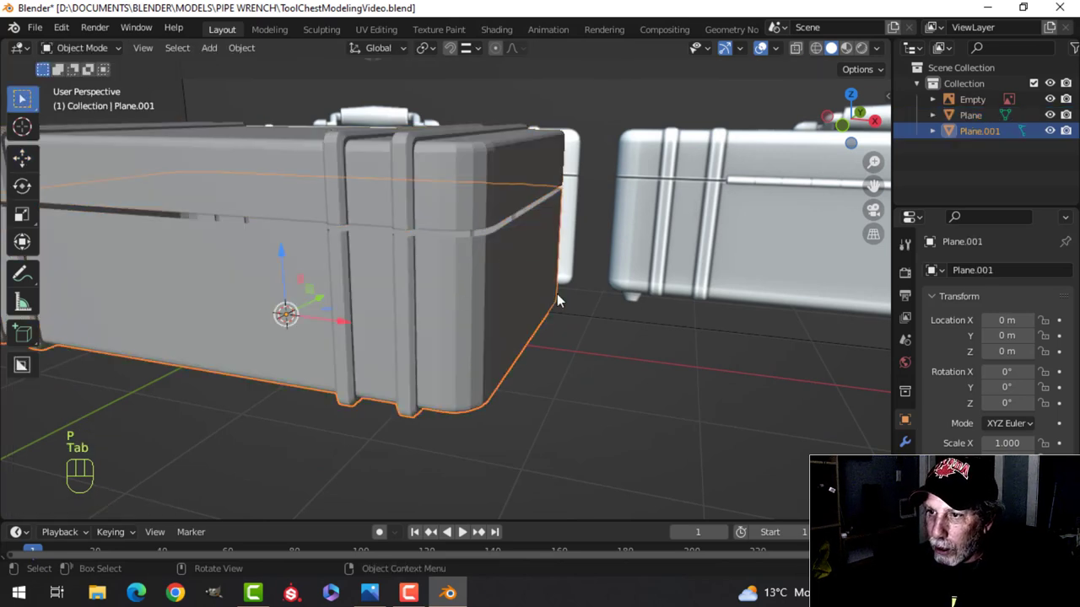
- Isolate the lid in local view and add a Solidify modifier to it
left_click(512, 217)
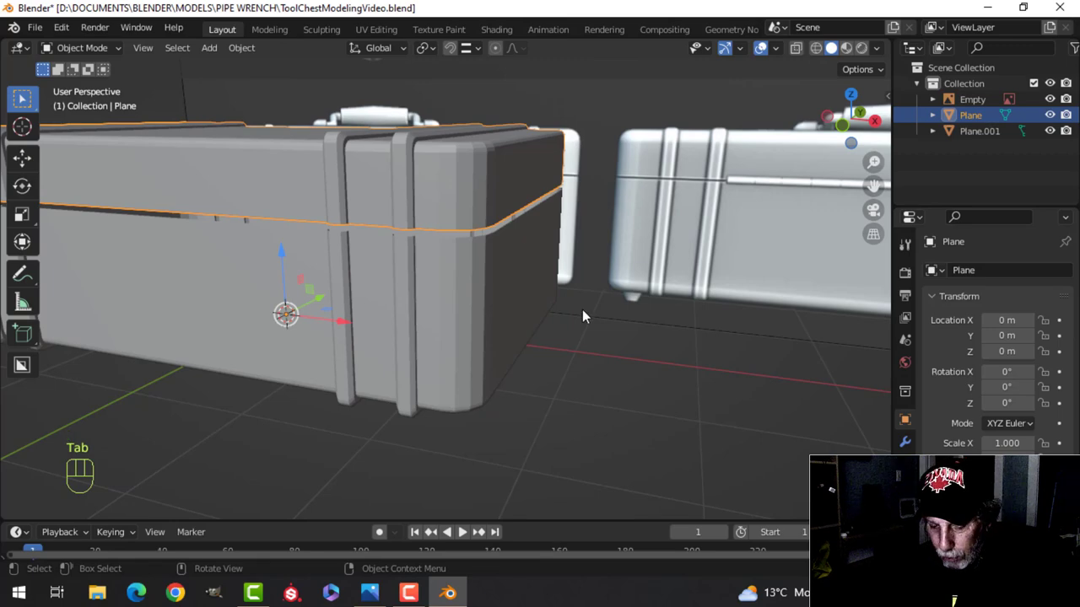
key("slash")
middle_click_drag(569, 324, 588, 357)
left_click(905, 442)
left_click(957, 269)
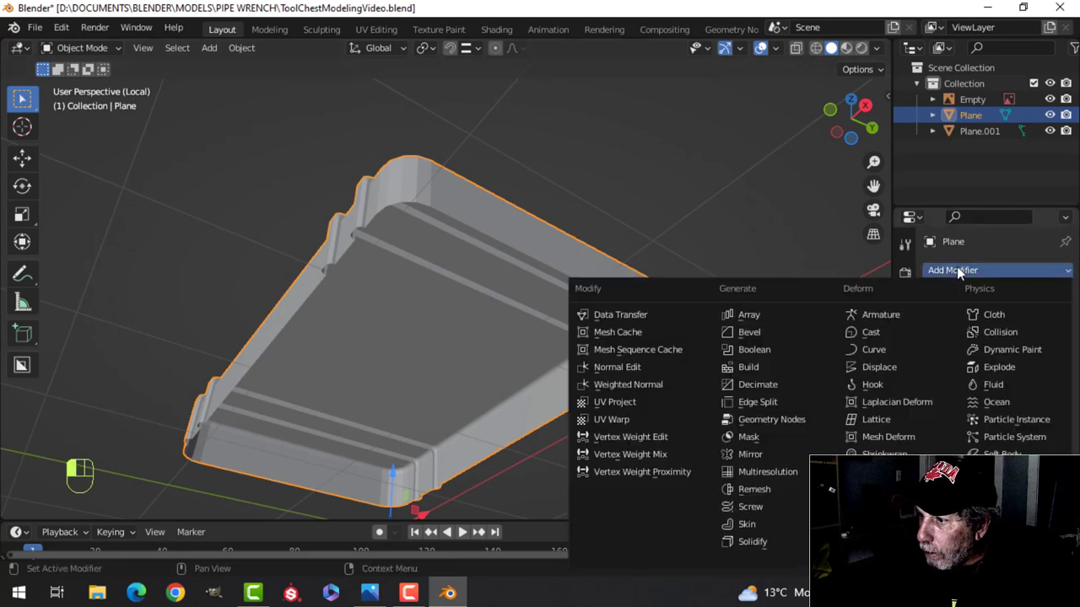
left_click(752, 542)
middle_click_drag(604, 362, 791, 112)
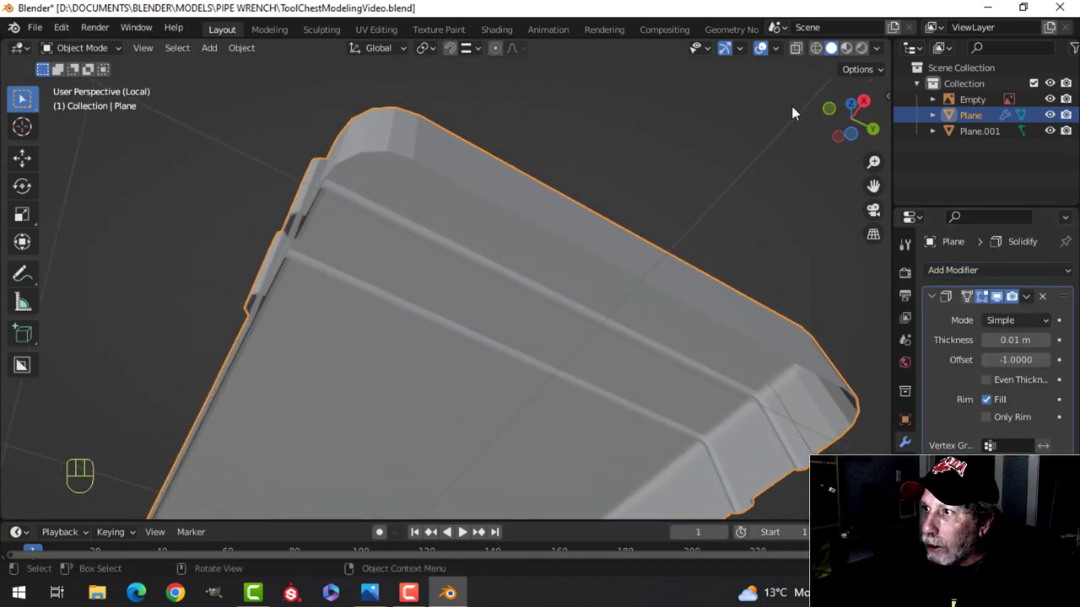
- Enable Cavity shading in the viewport, set the lid's Solidify thickness to 0.023 m, and inspect the strap ends
left_click(877, 48)
left_click(797, 403)
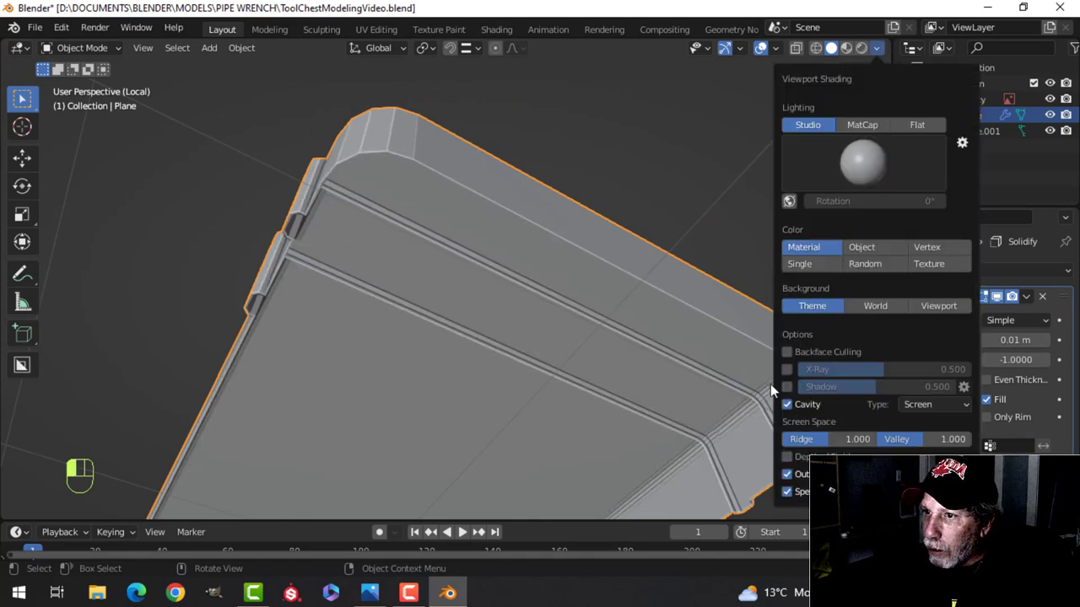
mouse_move(1005, 341)
left_mouse_down("shift")
mouse_move(1050, 341)
mouse_move(1012, 341)
left_mouse_up("shift")
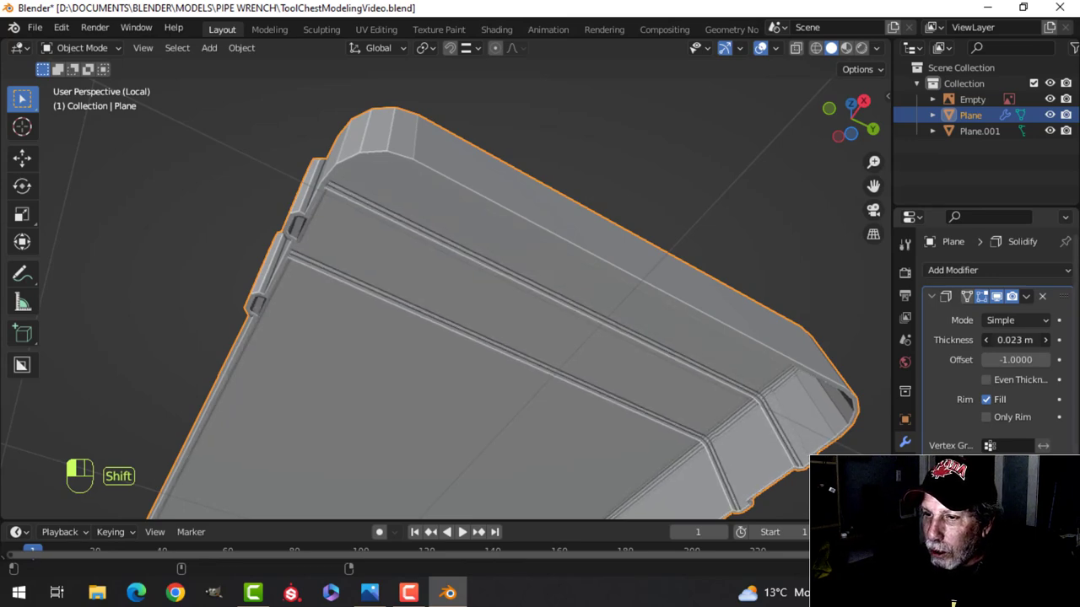
scroll(406, 268, "up", 5)
middle_click_drag(406, 268, 441, 241, "shift")
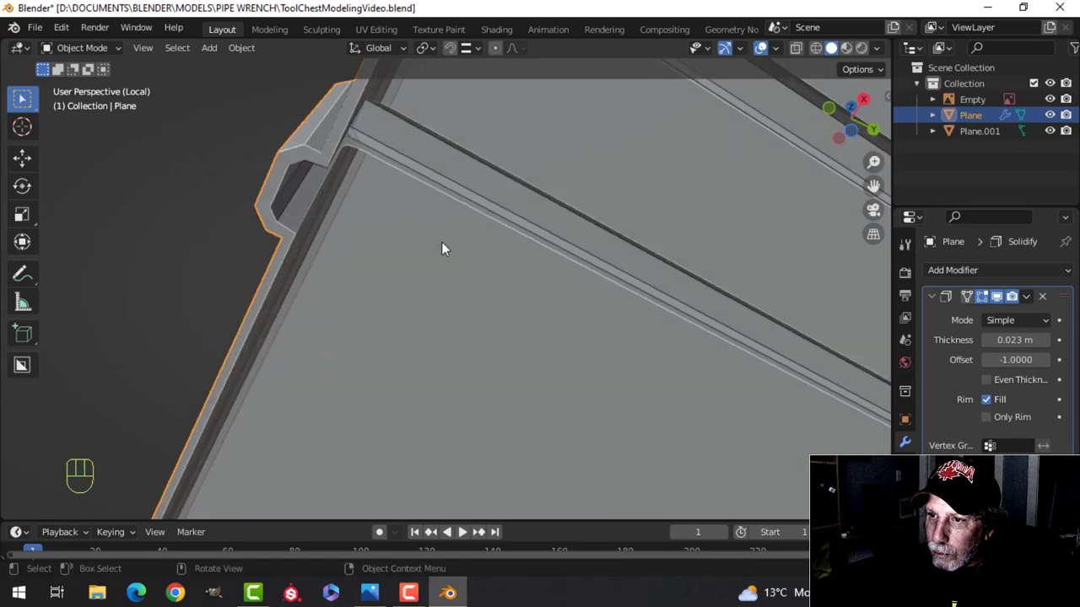
- Enable Even Thickness on the lid's Solidify modifier, set its thickness to 0.018 m, and check the lid
left_click(988, 379)
scroll(669, 326, "down", 2)
middle_click_drag(669, 326, 523, 376, "shift")
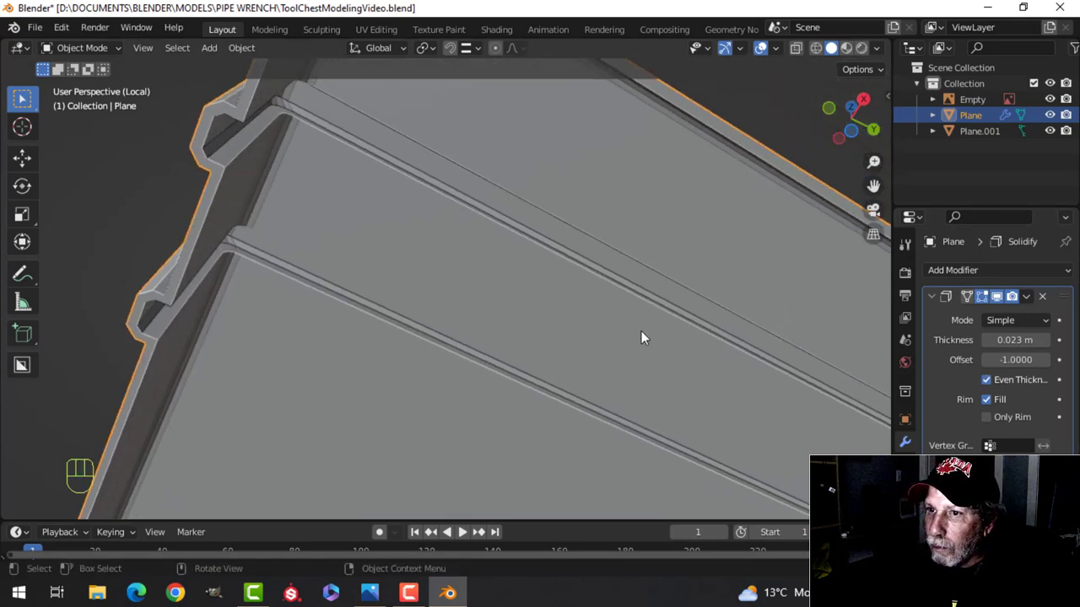
left_click_drag(1012, 340, 982, 340, "shift")
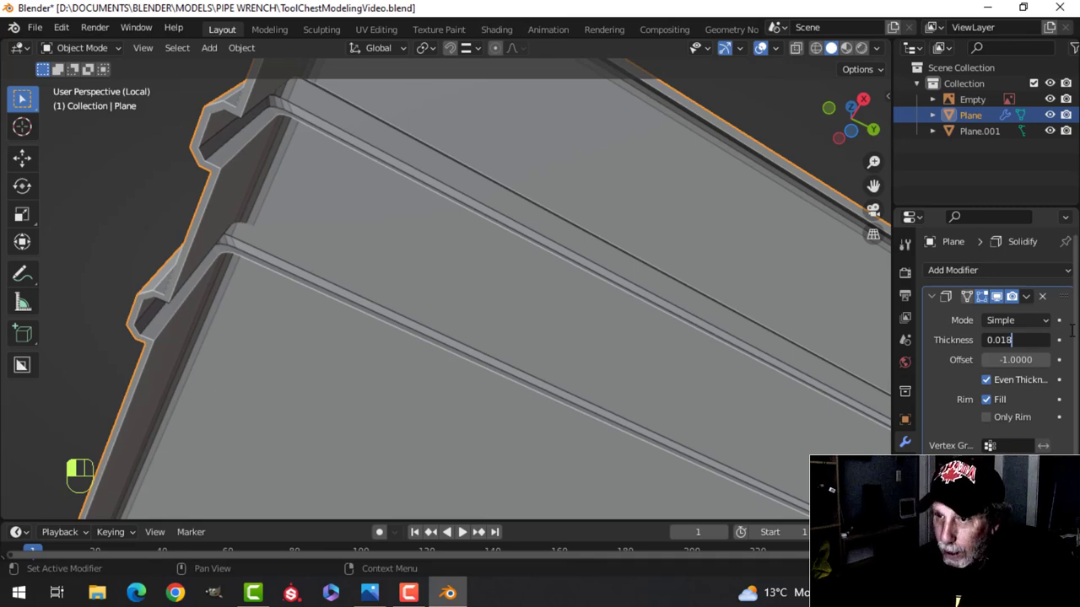
key("Return")
scroll(776, 322, "down", 7)
mouse_move(544, 325)
middle_mouse_down()
mouse_move(481, 330)
mouse_move(587, 430)
mouse_move(534, 383)
mouse_move(550, 314)
middle_mouse_up()
scroll(587, 429, "up", 3)
middle_click_drag(550, 314, 451, 278)
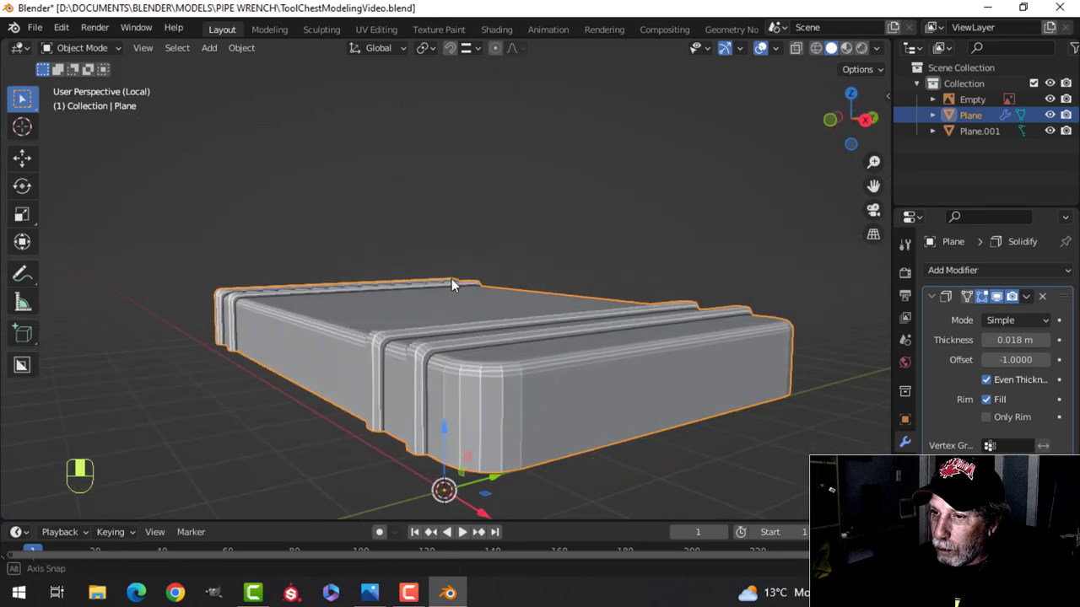
middle_click_drag(546, 307, 543, 296, "shift")
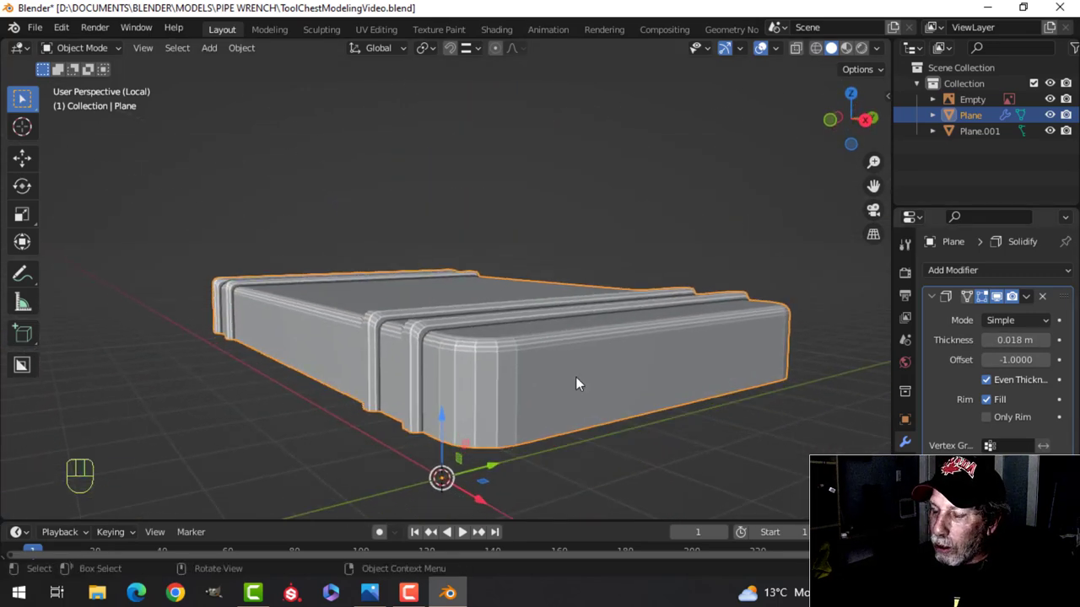
- Exit local view and copy the lid's modifiers to the base
key("KP_Divide")
left_click(438, 333)
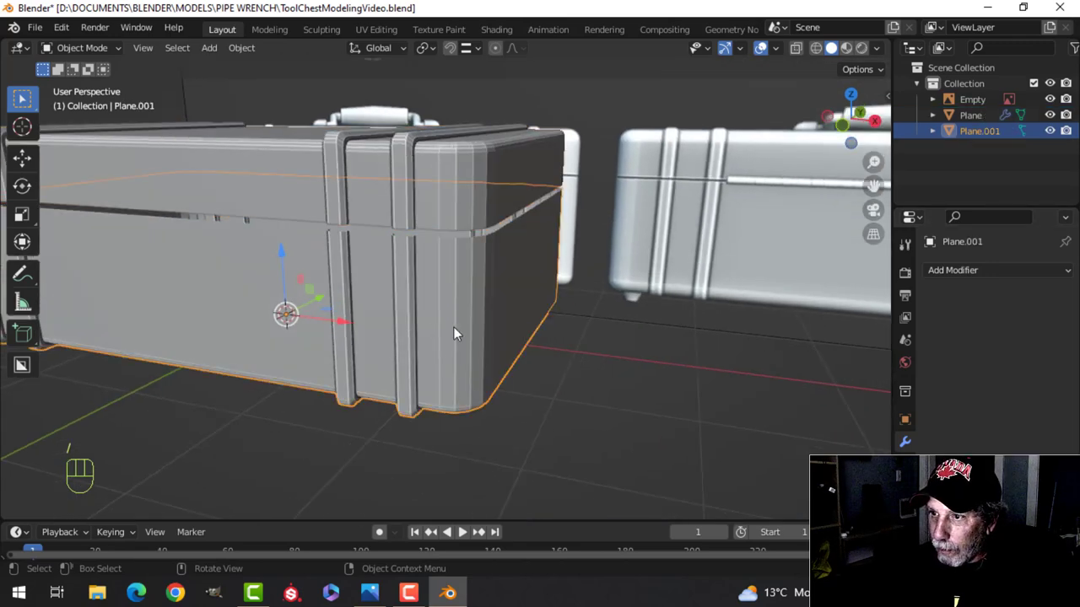
middle_click_drag(555, 335, 896, 318)
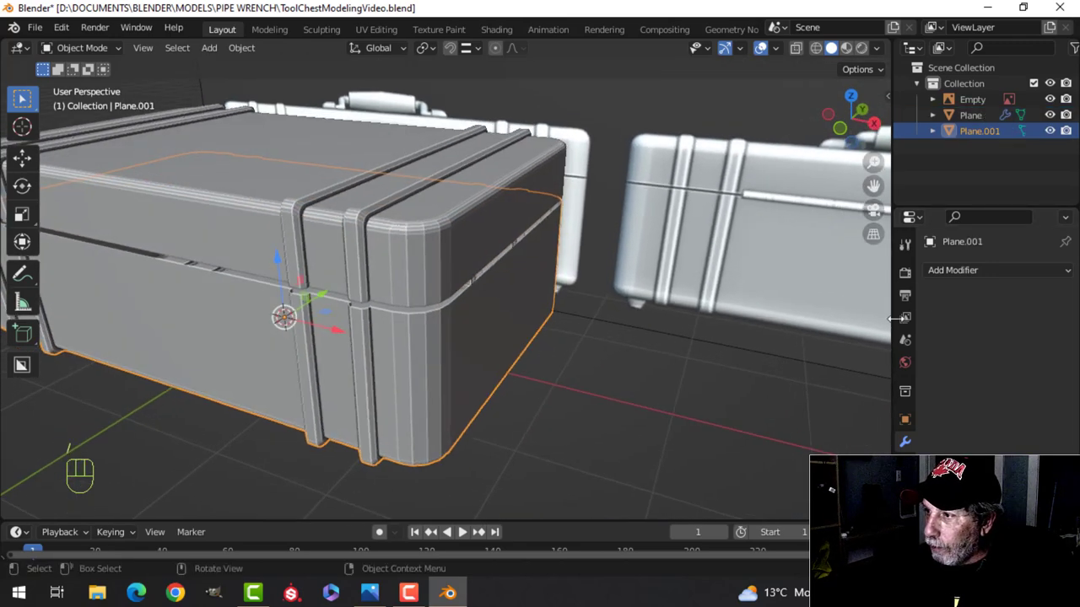
left_click(423, 271, "shift")
key("ctrl+l")
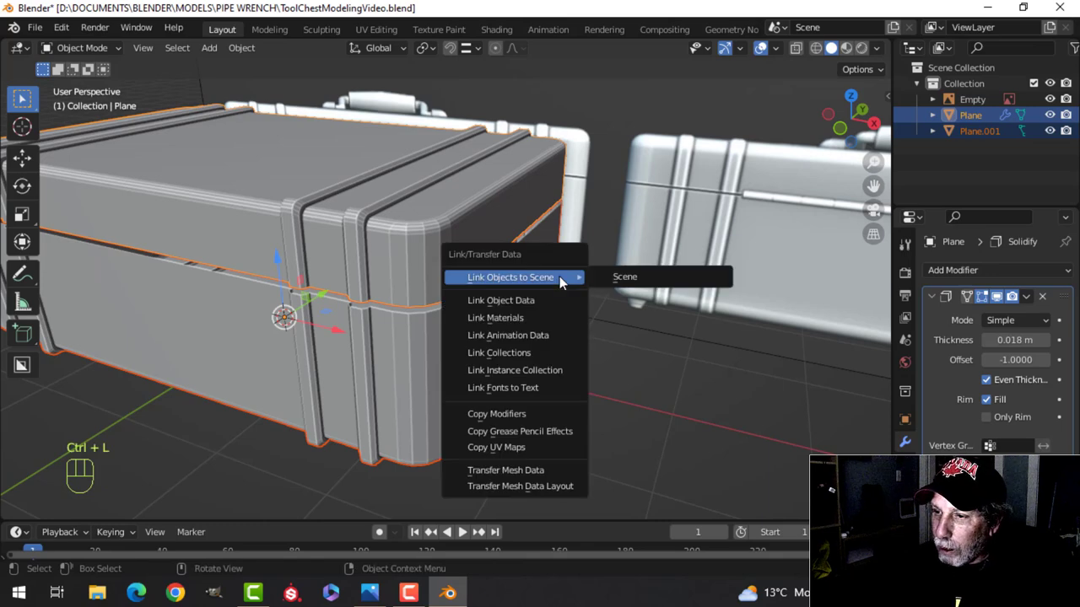
left_click(524, 415)
scroll(471, 364, "up", 5)
middle_click_drag(468, 363, 443, 352)
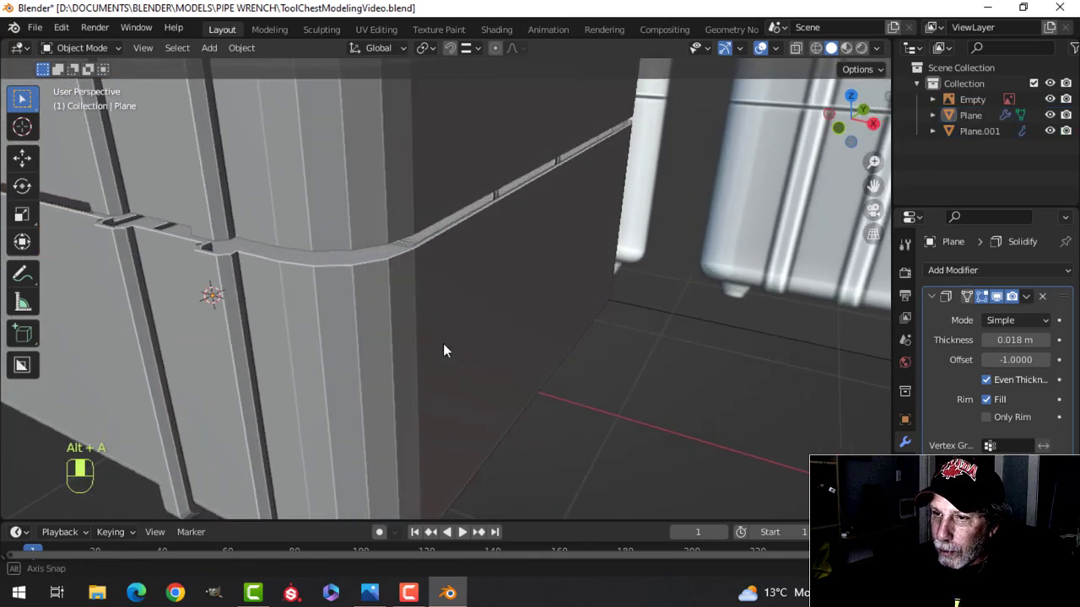
- Apply the Solidify modifier on the base and isolate the base in local view
left_click(459, 336)
left_click(1027, 297)
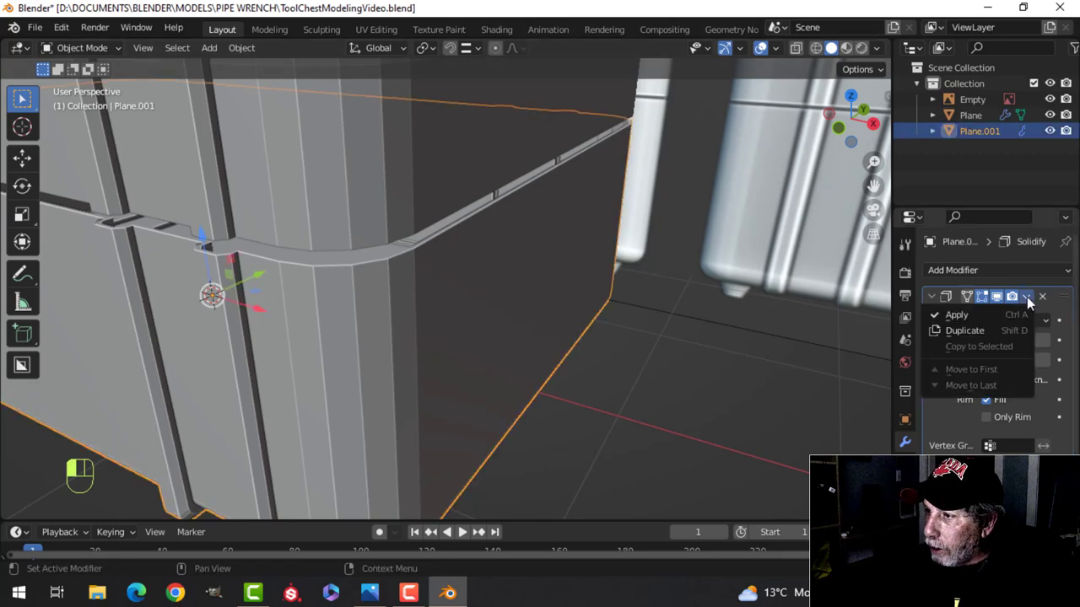
left_click(997, 315)
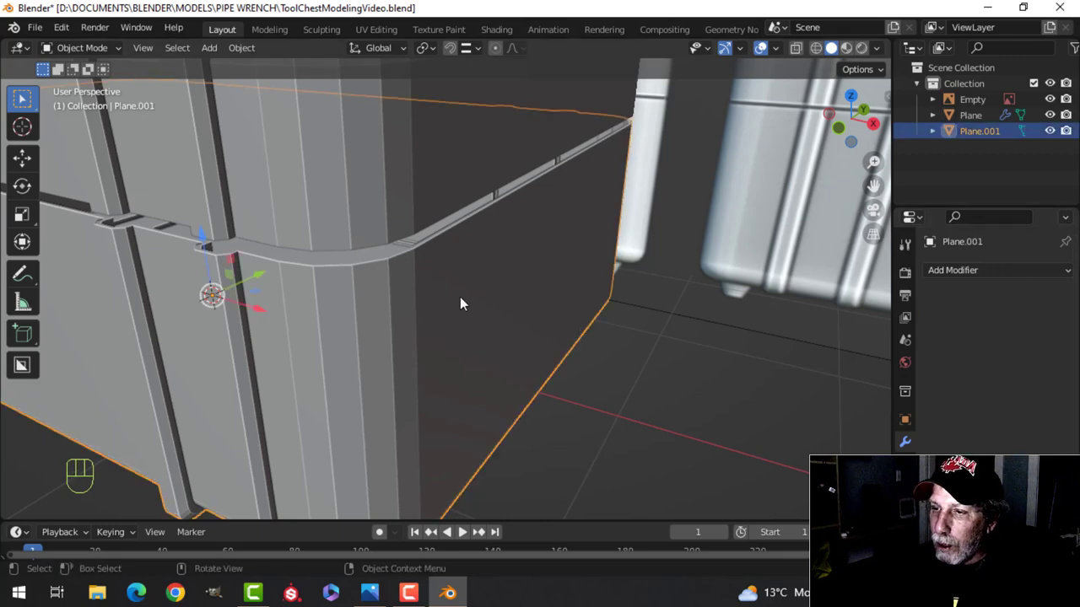
key("slash")
- Bevel the inner and outer edge loops of the base's rim slightly with two segments
key("Tab")
scroll(607, 369, "up", 4)
middle_click_drag(607, 369, 411, 329, "shift")
scroll(453, 351, "up", 1)
left_click(469, 358, "alt+shift")
left_click(509, 348, "alt+shift")
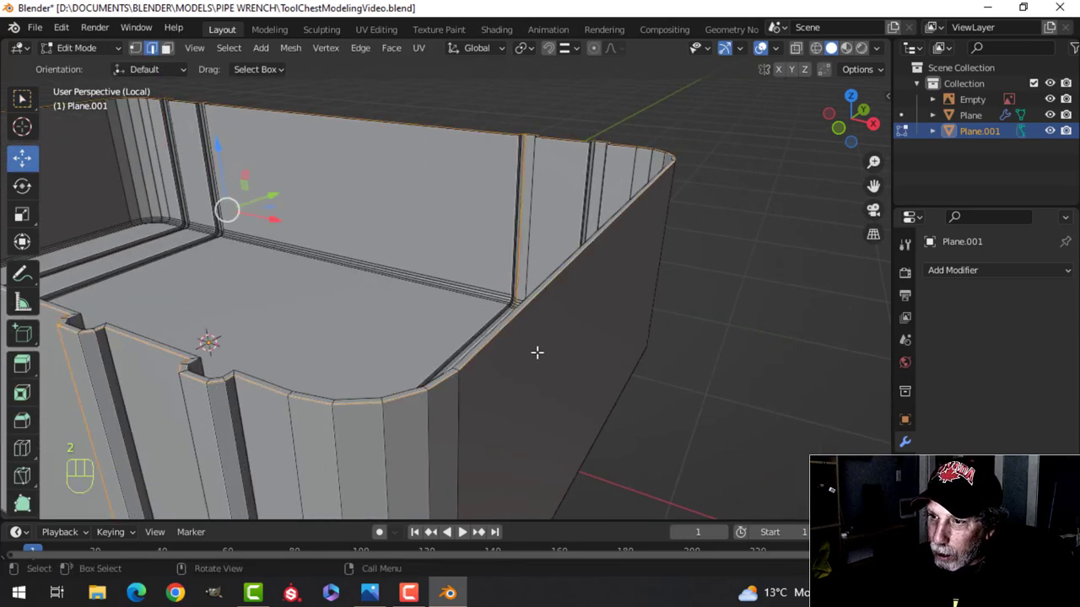
key("ctrl+z")
key("ctrl+z")
middle_click_drag(495, 347, 395, 220)
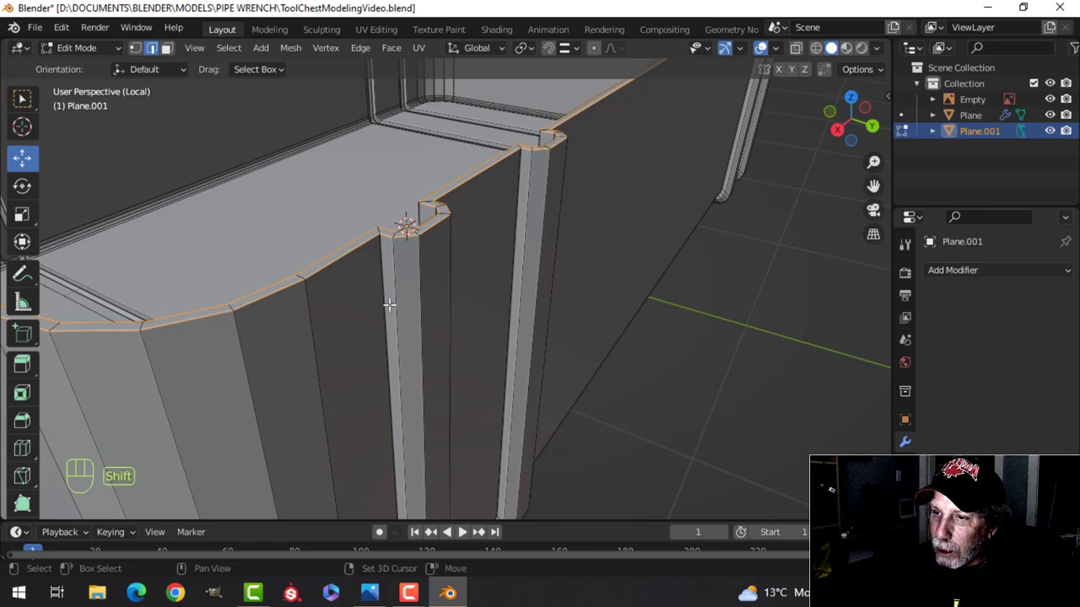
middle_click_drag(385, 302, 422, 320, "shift")
key("ctrl+b")
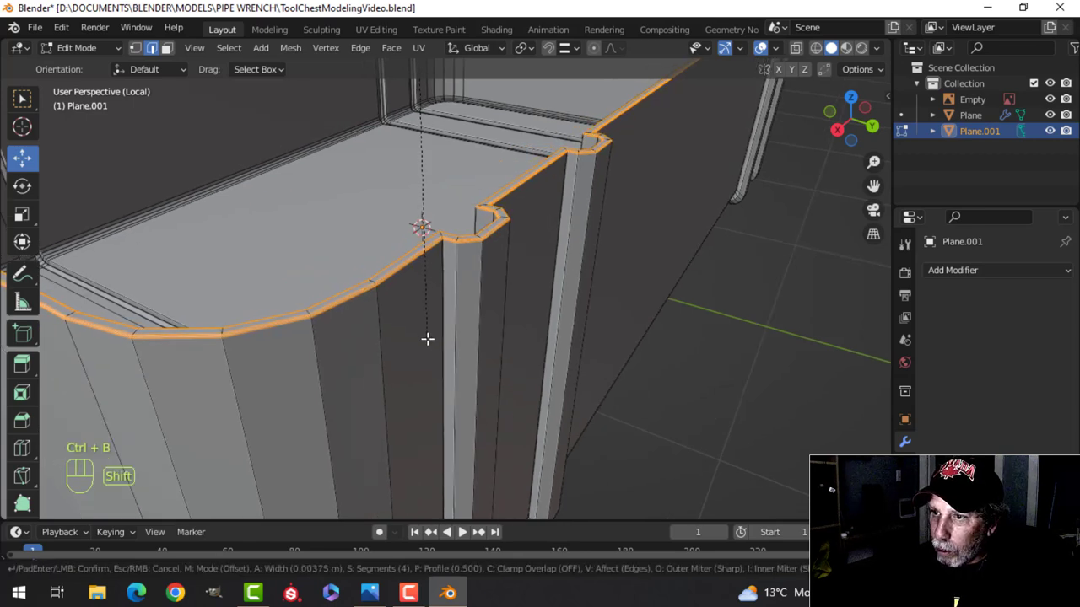
scroll(428, 340, "down", 2, "shift")
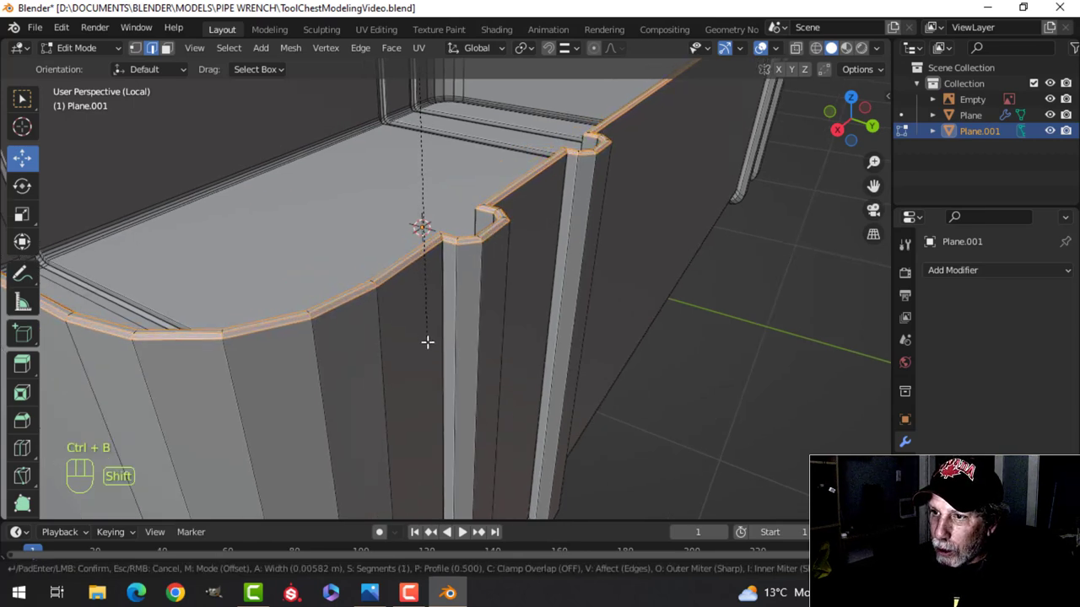
left_click(423, 339)
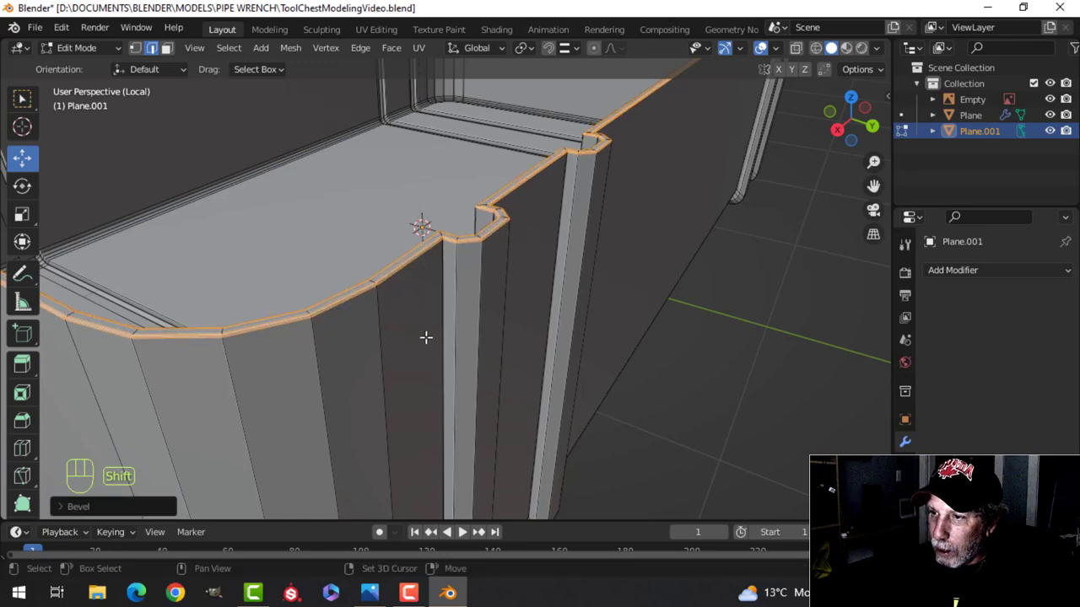
key("Tab")
scroll(421, 337, "down", 3)
key("alt+a")
middle_click_drag(383, 356, 563, 326)
left_click(491, 341)
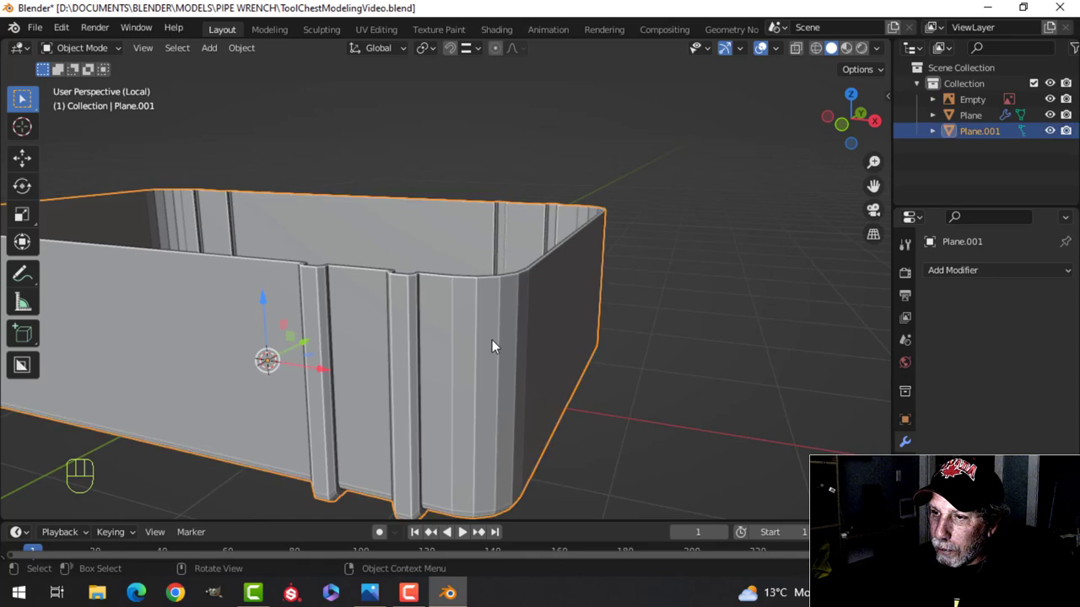
- Switch from isolating the base to isolating the lid, and apply the lid's Solidify modifier
key("KP_Divide")
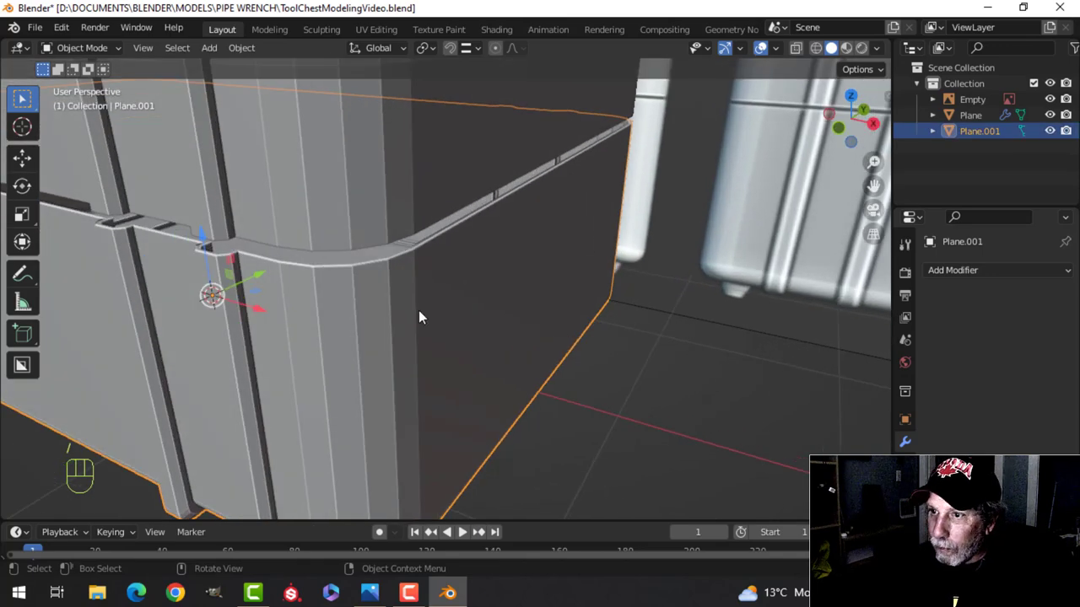
key("alt+a")
left_click(439, 256)
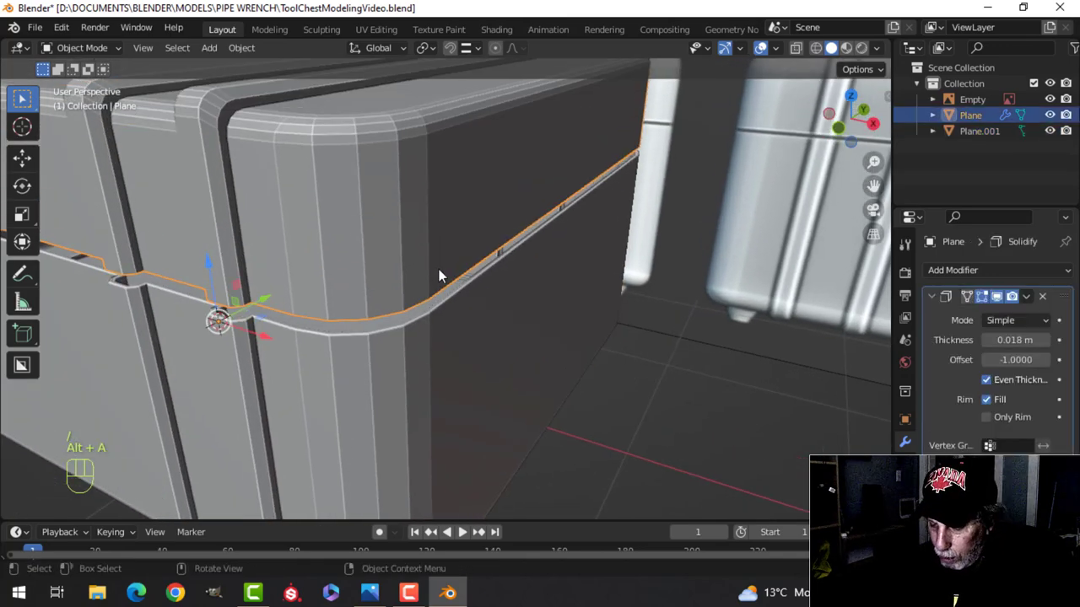
key("KP_Divide")
middle_click_drag(449, 312, 433, 371)
scroll(373, 335, "up", 3)
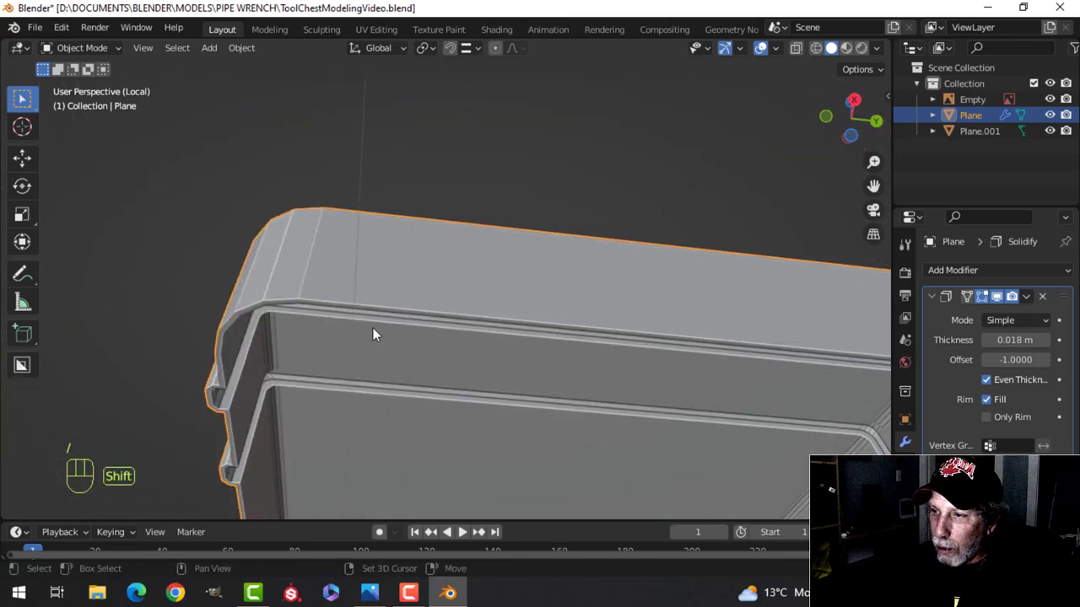
middle_click_drag(373, 335, 445, 253, "shift")
left_click(1025, 298)
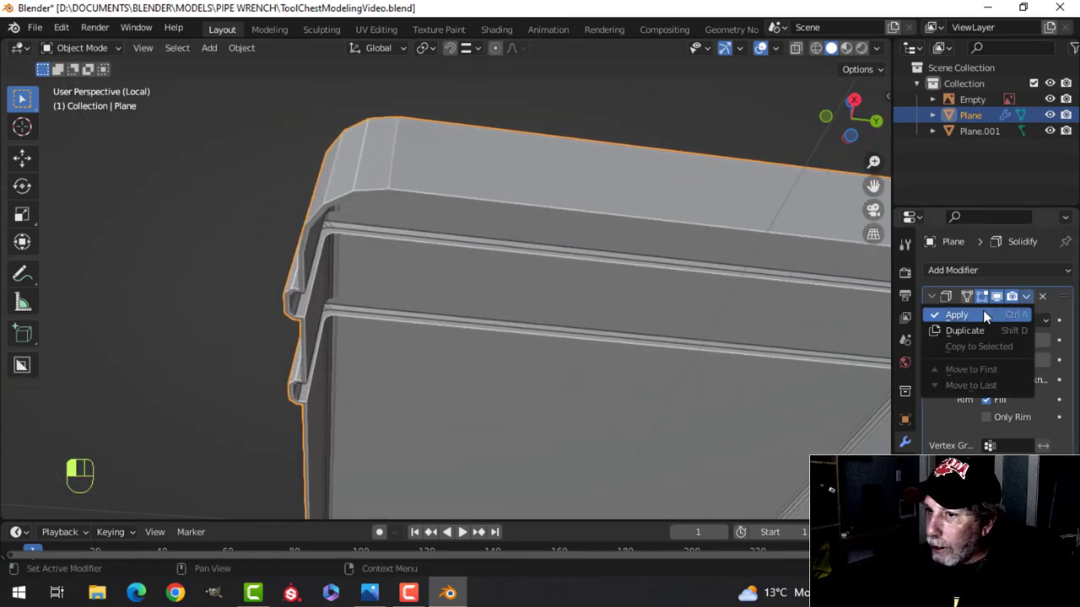
left_click(995, 310)
- Bevel the inner and outer edge loops of the lid's open rim about 0.0037 m with two segments
scroll(467, 300, "up", 3)
middle_click_drag(467, 300, 452, 306, "shift")
key("Tab")
key("alt+a")
left_click(375, 239, "alt+shift")
middle_click_drag(320, 279, 371, 293)
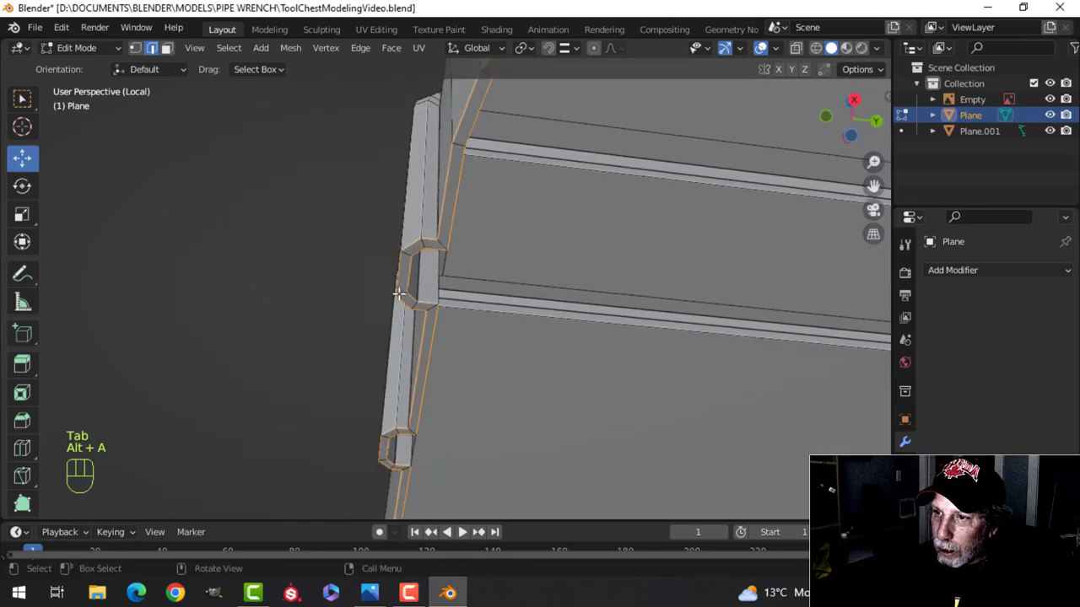
key("ctrl+b")
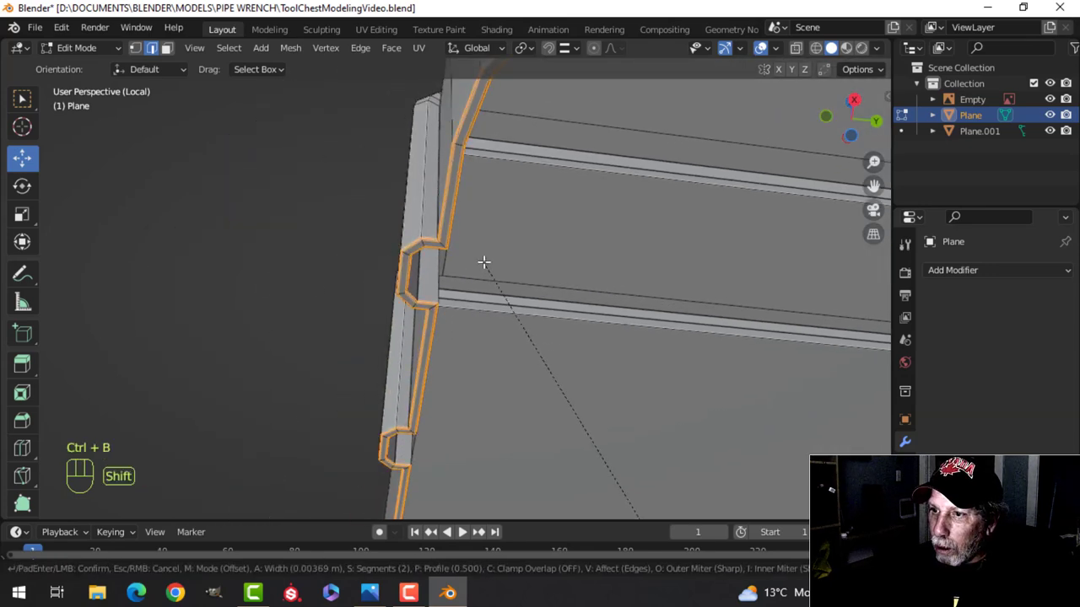
left_click(481, 259)
key("Tab")
scroll(480, 266, "down", 5)
key("alt+a")
middle_click_drag(481, 269, 544, 374)
- Shade the lid smooth and add a Weighted Normal modifier to it
left_click(535, 352)
right_click(527, 333)
left_click(518, 285)
left_click(962, 270)
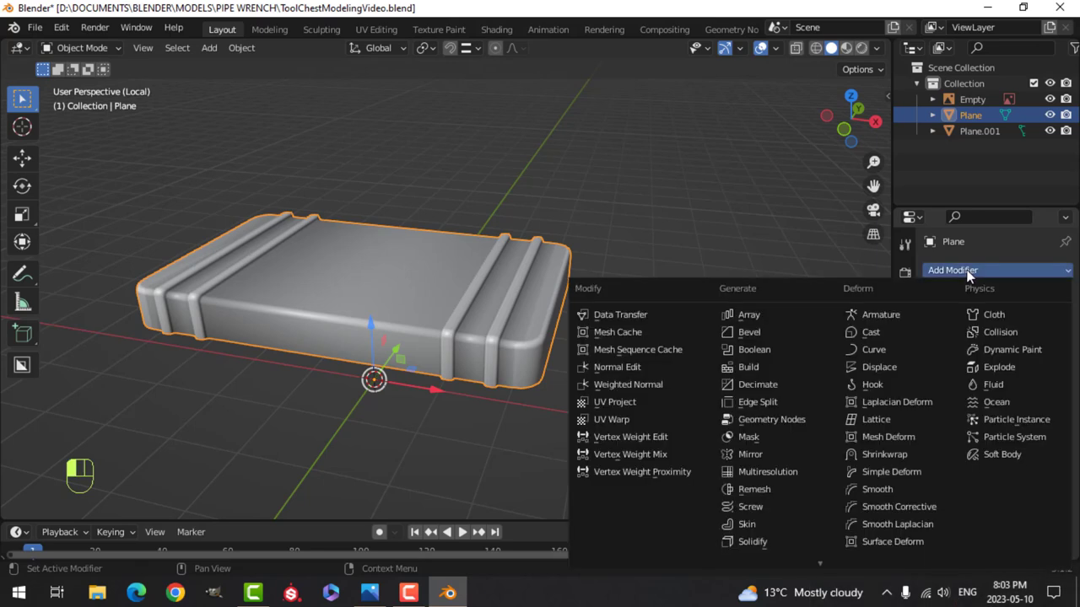
left_click(629, 382)
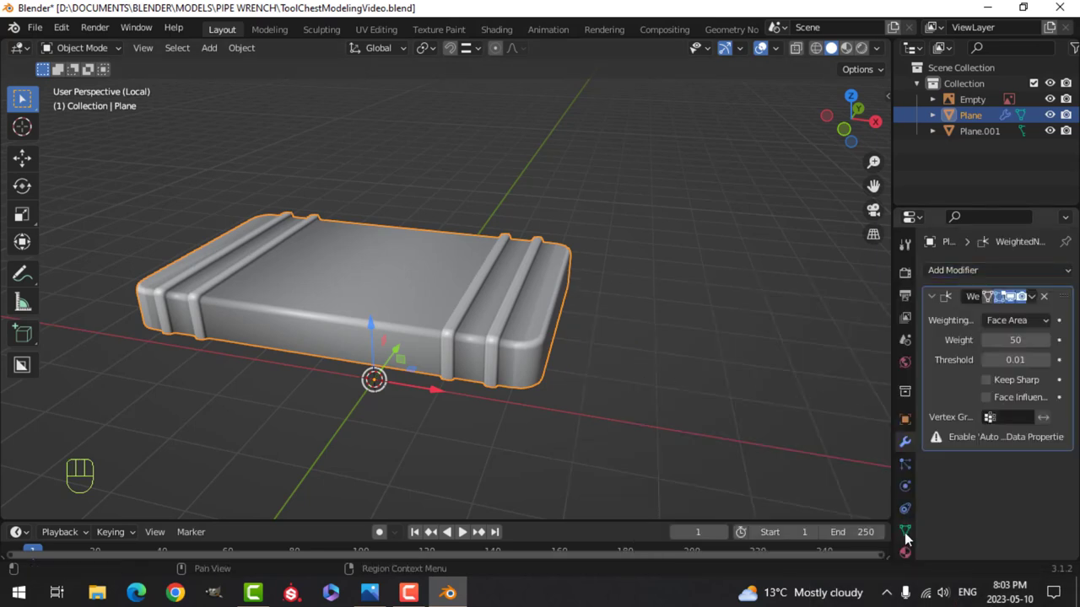
- Enable Auto Smooth for the lid's normals and inspect its shading
left_click(905, 531)
left_click(953, 482)
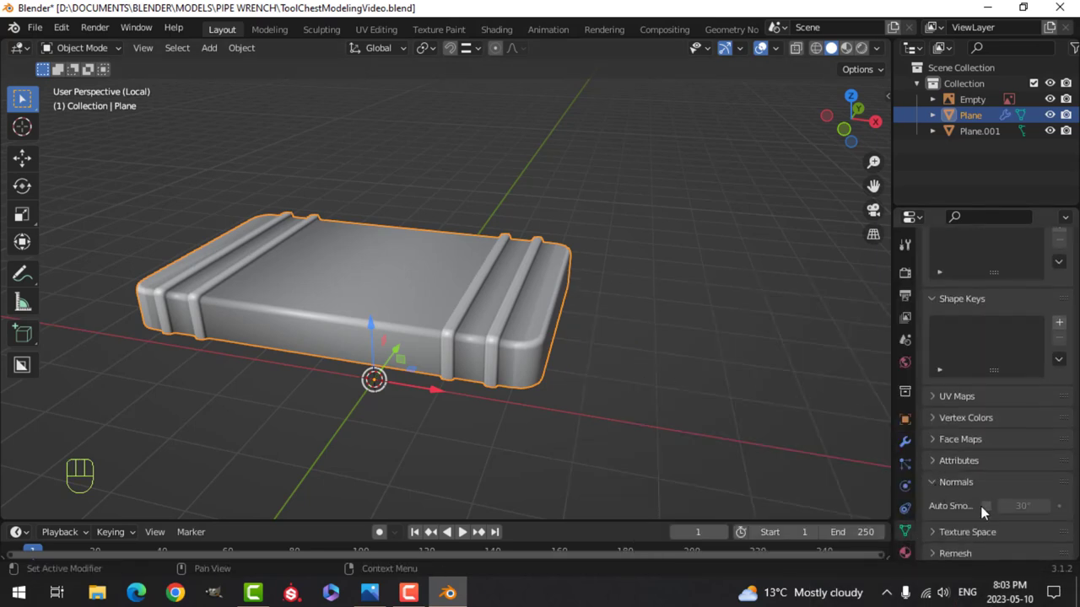
left_click(985, 505)
scroll(572, 407, "up", 2)
key("alt+a")
middle_click_drag(572, 407, 493, 381)
middle_click_drag(537, 342, 511, 355)
- Exit the lid's local view, shade the base smooth and add a Weighted Normal modifier to the base
key("KP_Divide")
left_click(344, 390)
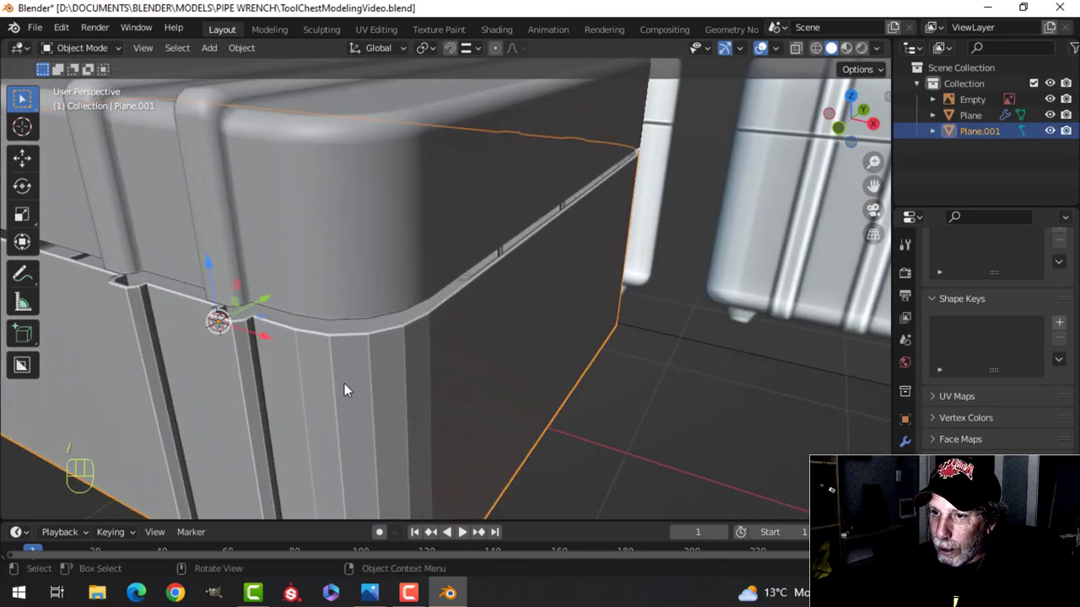
right_click(344, 390)
left_click(318, 284)
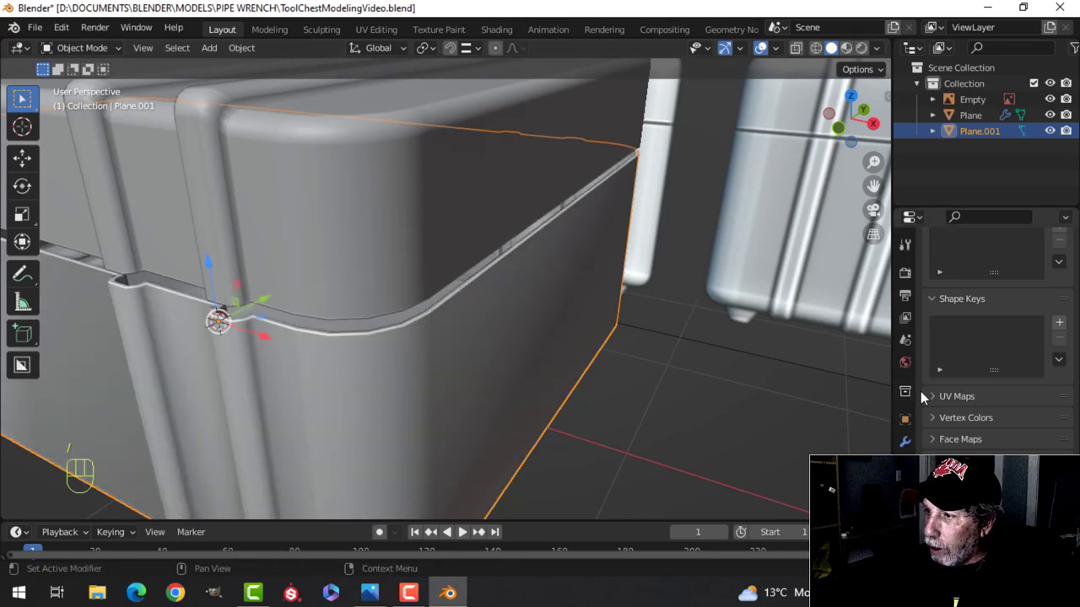
left_click(905, 439)
left_click(945, 269)
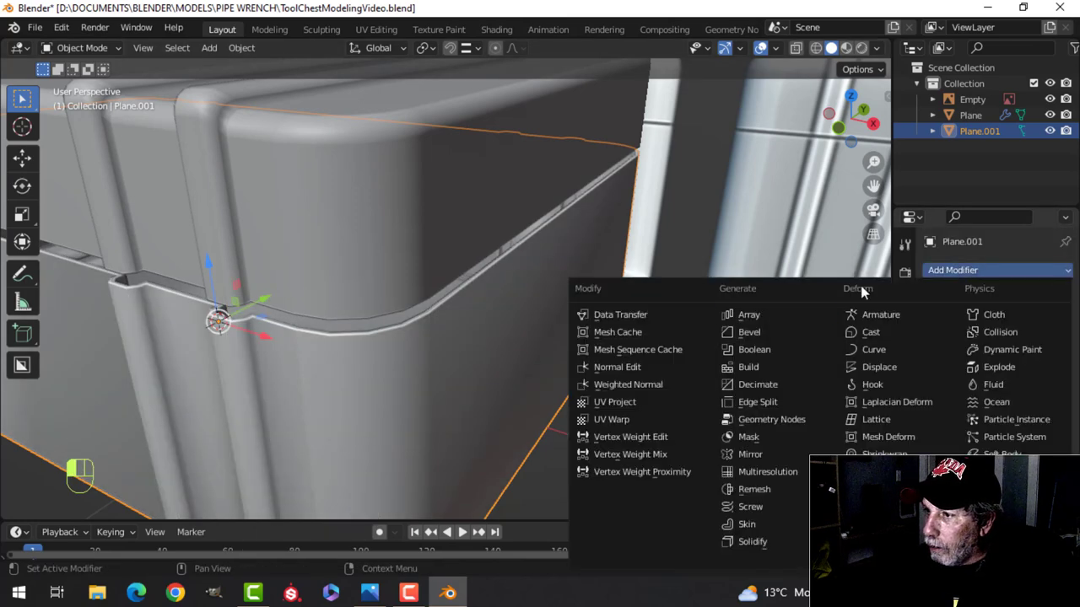
left_click(646, 385)
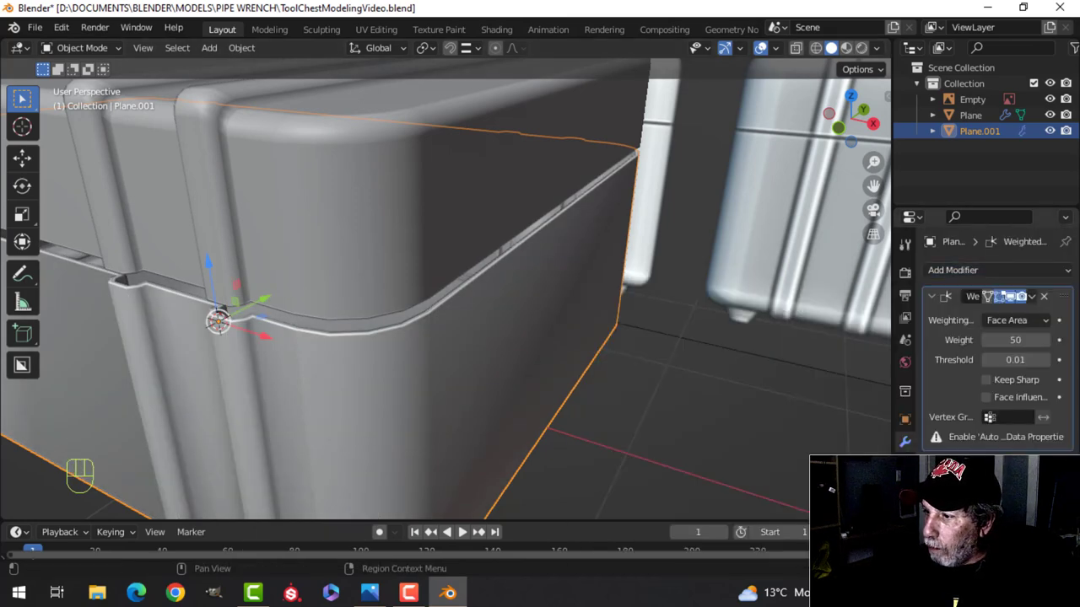
- Enable Auto Smooth for the base's normals and inspect the shading of the closed chest
left_click(905, 530)
left_click(985, 504)
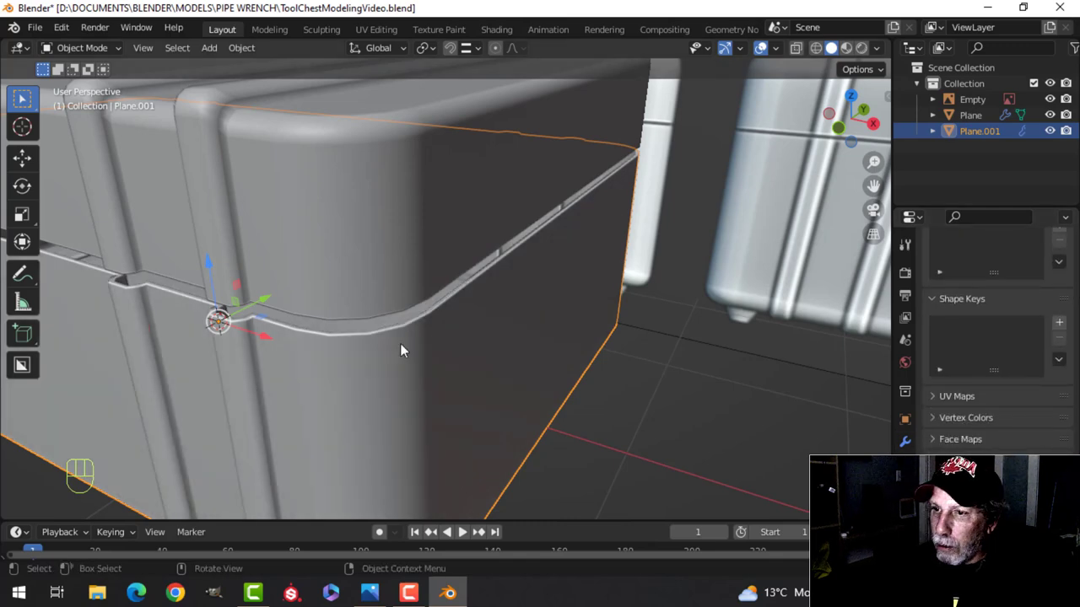
scroll(441, 356, "down", 4)
key("alt+a")
mouse_move(331, 316)
middle_mouse_down()
mouse_move(386, 309)
mouse_move(477, 335)
mouse_move(465, 319)
middle_mouse_up()
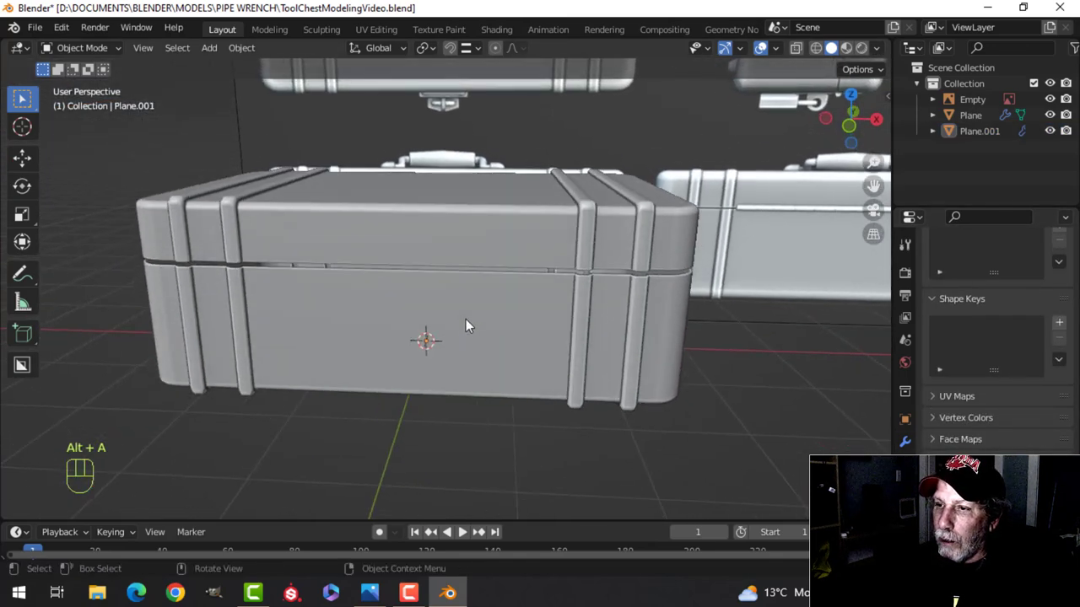
middle_click_drag(489, 268, 492, 321)
- Raise the base slightly along Z to narrow the gap below the lid, and check the seam
left_click(527, 312)
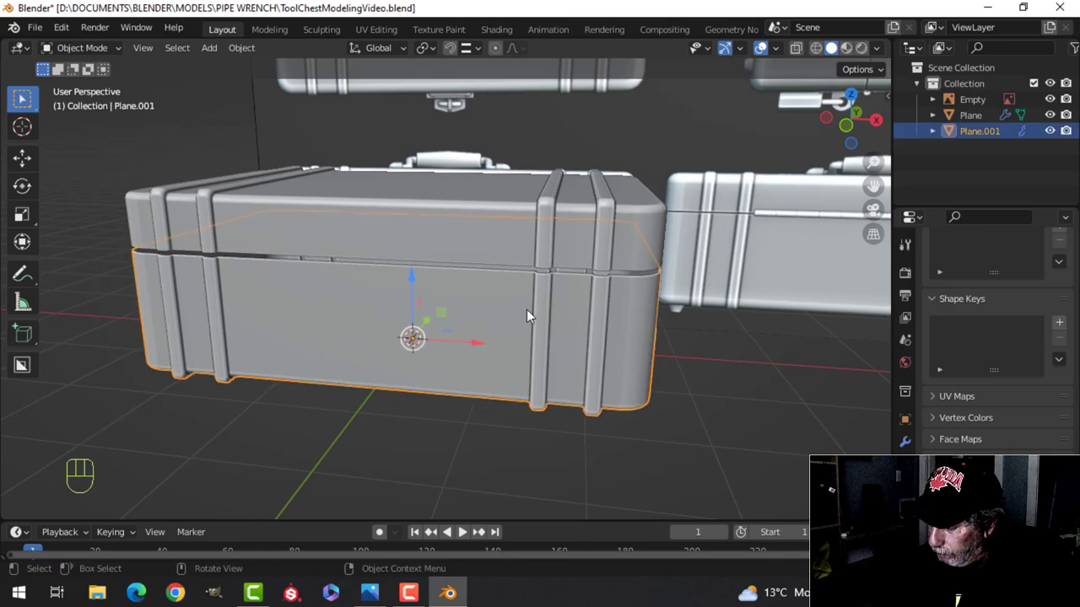
key("KP_1")
scroll(526, 310, "up", 4)
left_click_drag(427, 269, 428, 255)
key("alt+a")
middle_click_drag(616, 236, 496, 282)
middle_click_drag(496, 281, 487, 263)
middle_click_drag(487, 263, 492, 324, "shift")
middle_click_drag(493, 324, 426, 311)
scroll(495, 311, "down", 2)
- Select the large central face on the lid's top and snap the 3D cursor to it
left_click(426, 311)
key("Tab")
key("alt+a")
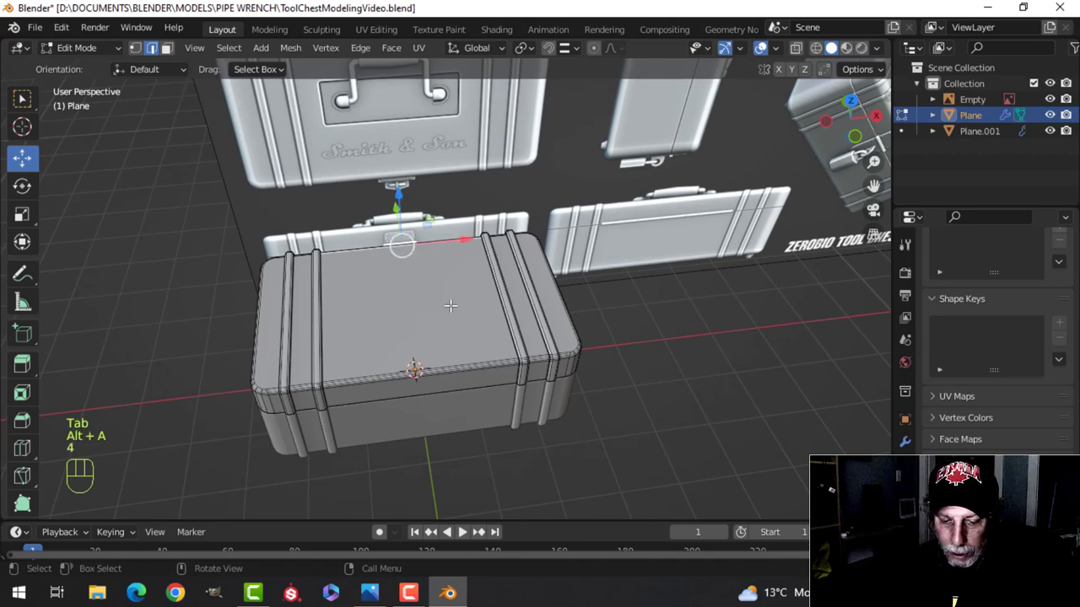
key("3")
left_click(437, 307)
scroll(475, 311, "up", 2)
scroll(476, 312, "down", 5)
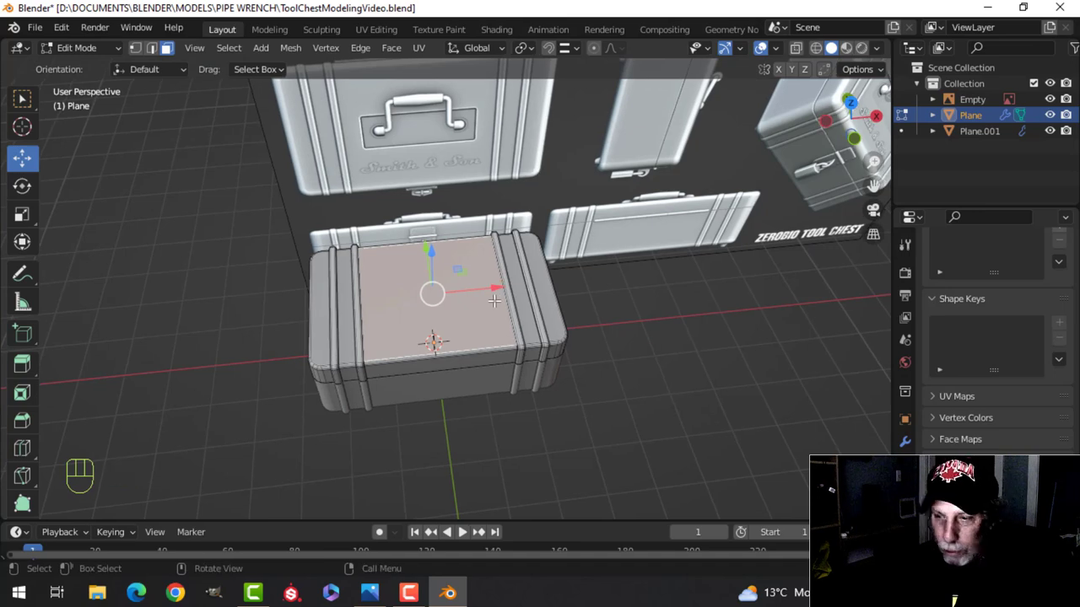
key("shift+s")
left_click(479, 379)
scroll(517, 327, "up", 4)
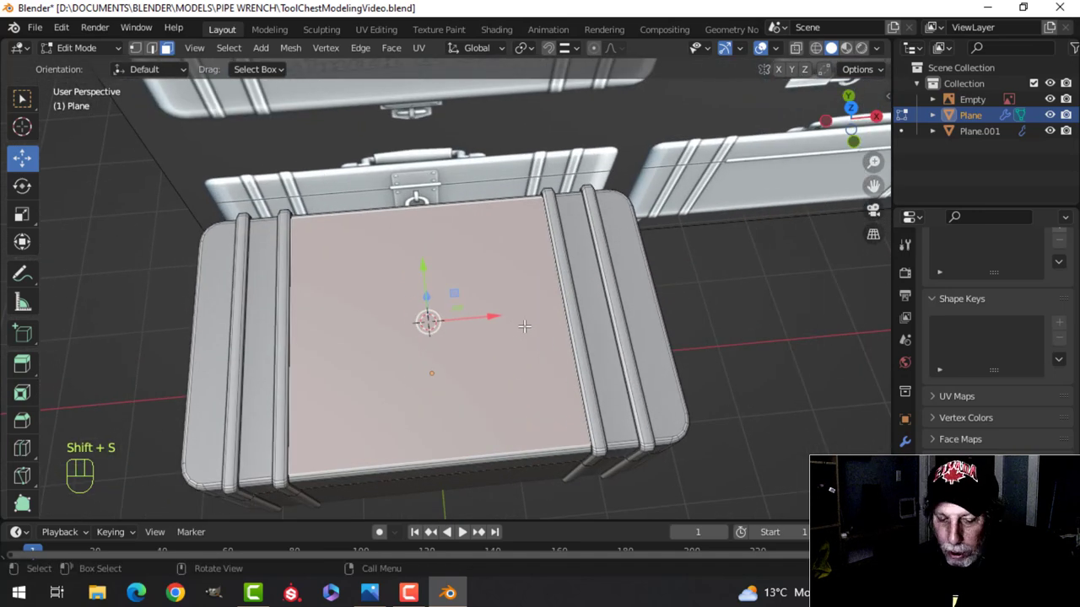
- Duplicate the lid's large central top face in place and scale the copy down uniformly around its centre
key("shift+d")
key("s")
left_click(506, 322)
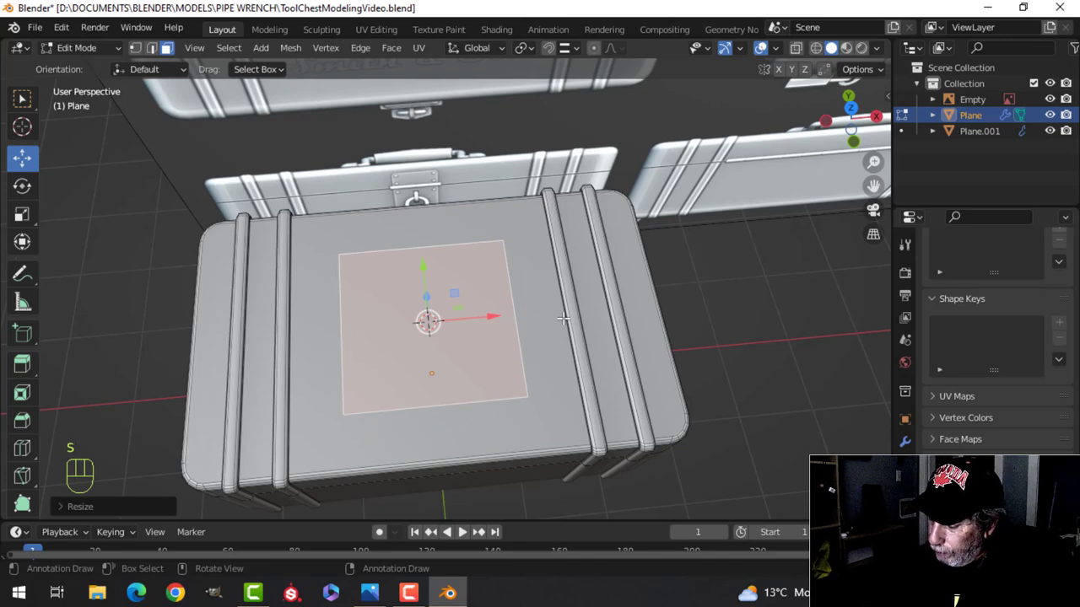
- Scale the duplicated face along X and shrink it to about half along Y, matching the reference's handle plate proportions
scroll(563, 318, "down", 2)
middle_click_drag(543, 311, 519, 285)
middle_click_drag(520, 285, 436, 175, "shift")
scroll(524, 329, "up", 1)
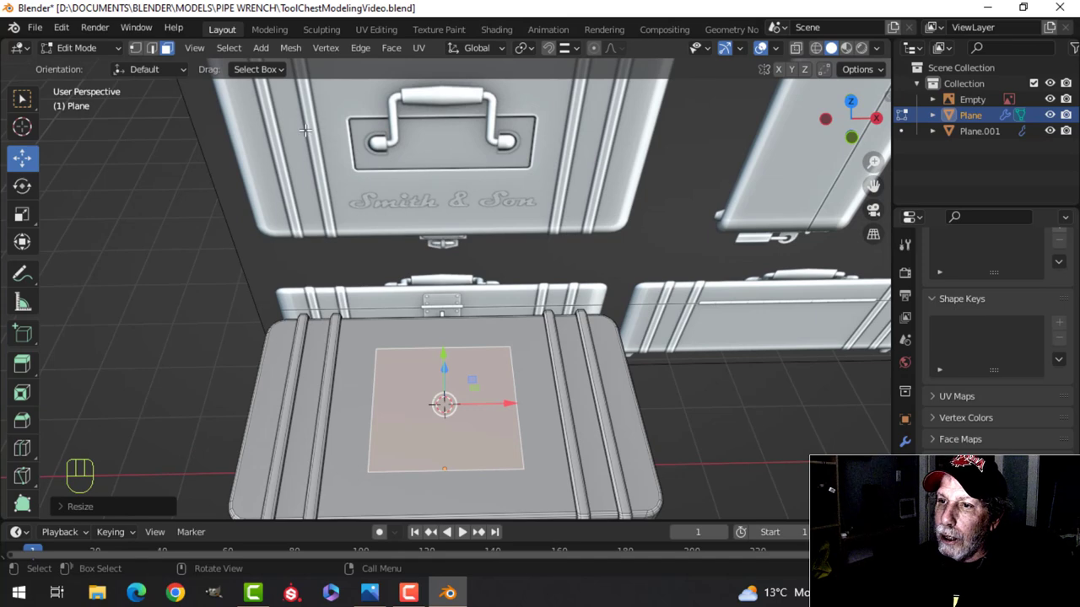
key("s")
key("x")
left_click(634, 366)
middle_click_drag(635, 366, 499, 349)
key("s")
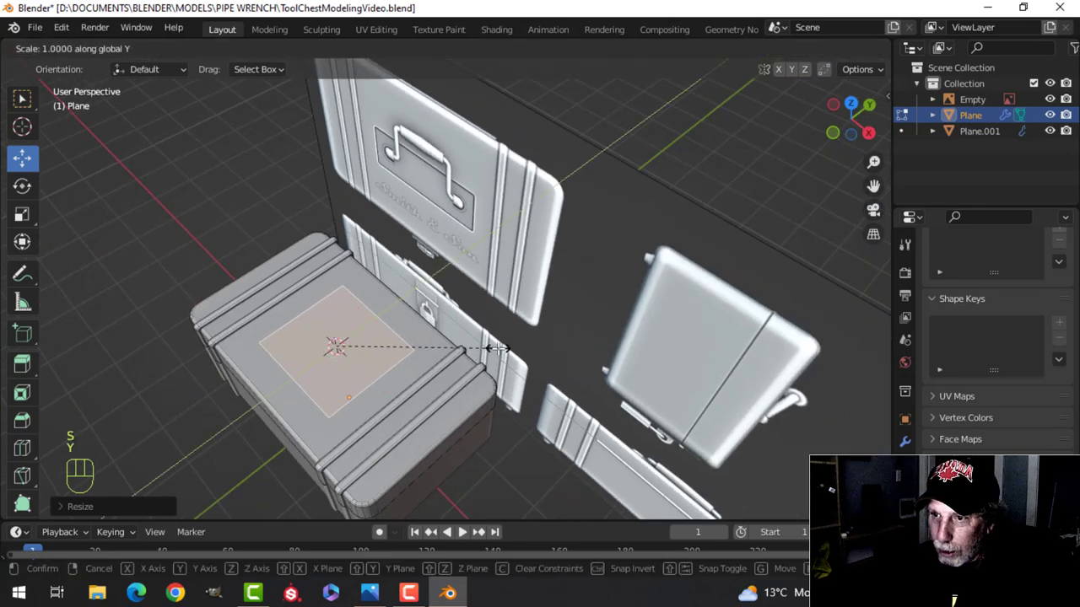
key("y")
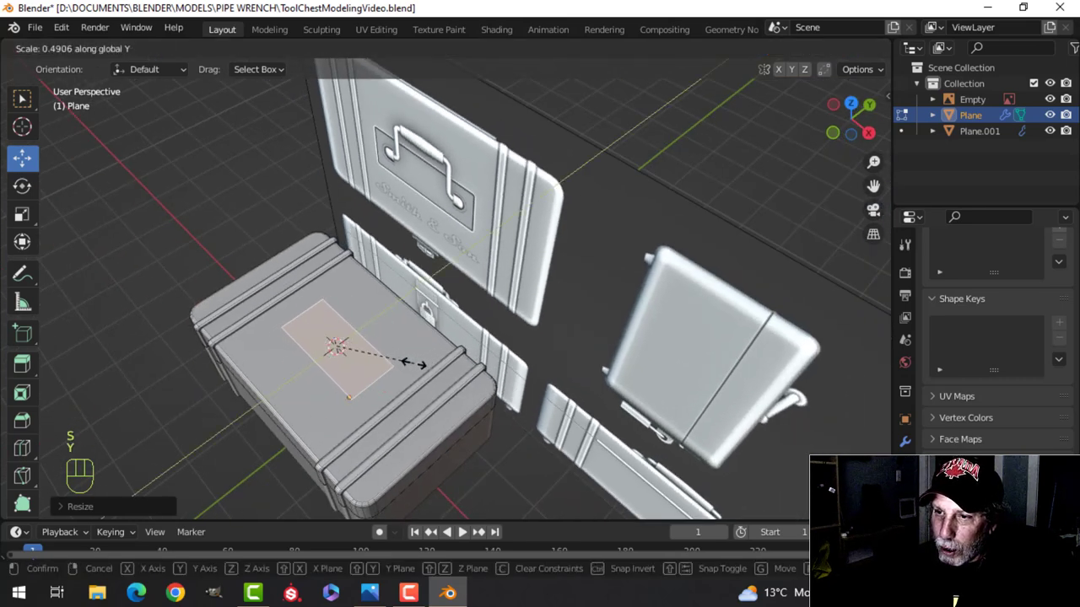
left_click(395, 354)
- Separate the rectangular face from the lid into its own object and open that object for mesh editing
scroll(391, 354, "up", 2)
middle_click_drag(379, 359, 469, 270, "shift")
middle_click_drag(469, 270, 499, 253)
middle_click_drag(500, 253, 504, 425, "shift")
scroll(494, 180, "down", 2)
middle_click_drag(474, 305, 477, 252)
scroll(435, 343, "up", 2)
key("p")
left_click(474, 252)
key("Tab")
left_click(400, 335)
key("Tab")
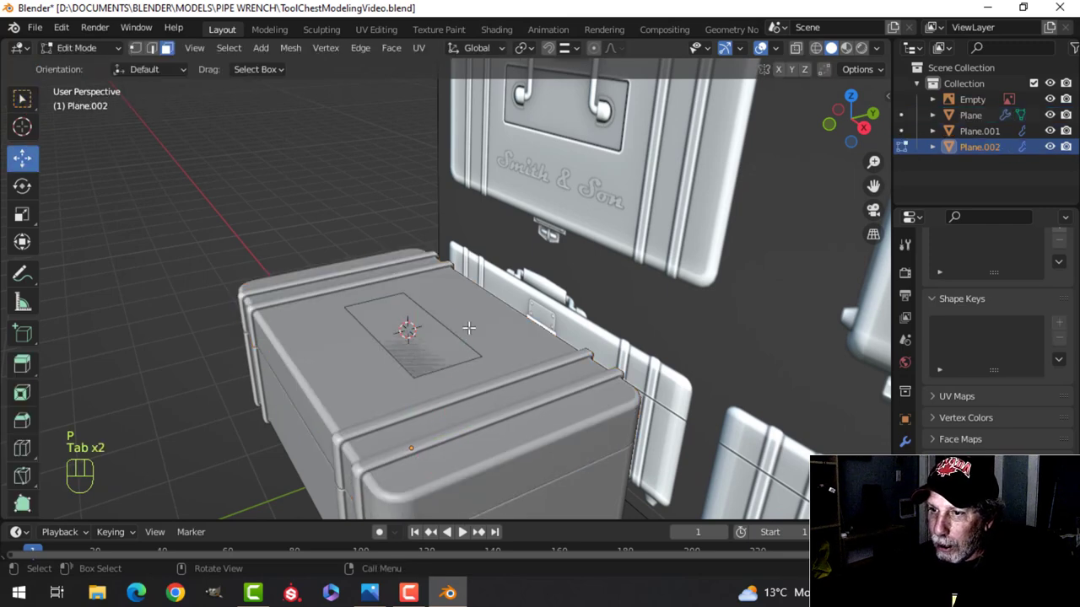
- Raise the separated rectangle slightly above the lid and extrude it downward about 0.12 m into a solid plate
key("a")
middle_click_drag(410, 330, 454, 304, "shift")
left_click_drag(414, 271, 415, 261)
scroll(444, 295, "up", 2)
middle_click_drag(444, 295, 475, 227, "shift")
key("e")
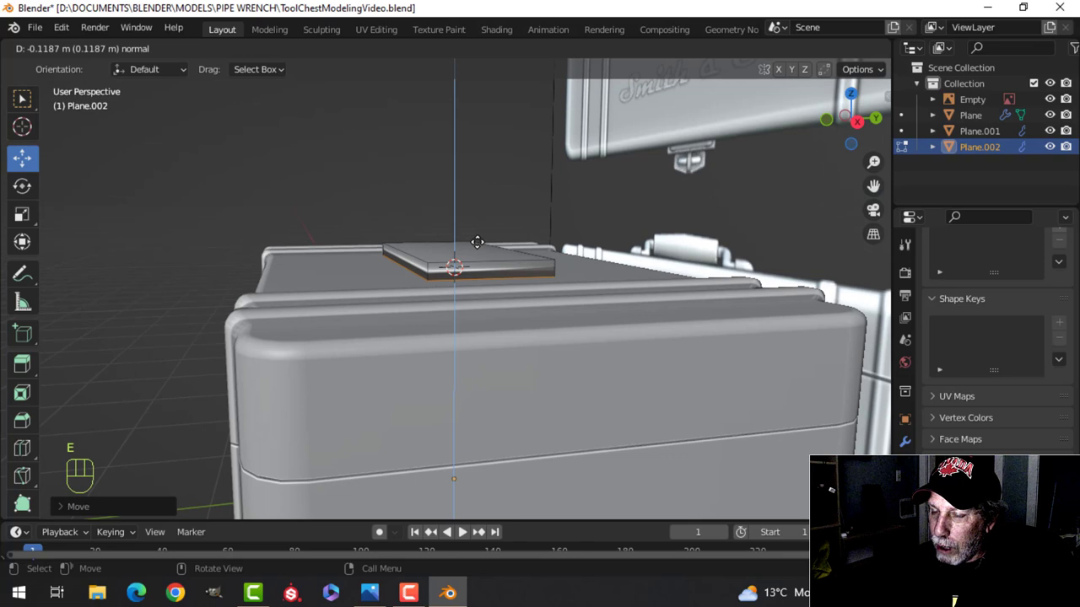
left_click(477, 240)
key("Tab")
- Remove the Weighted Normal modifier from the plate, turn off its Auto Smooth and shade it flat
left_click(907, 442)
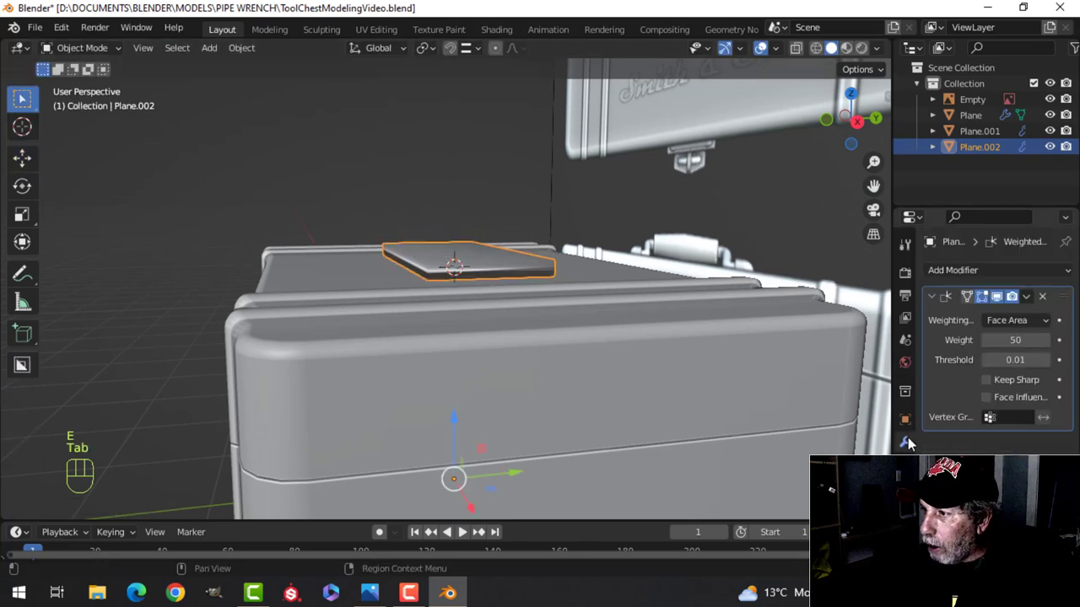
left_click(1042, 298)
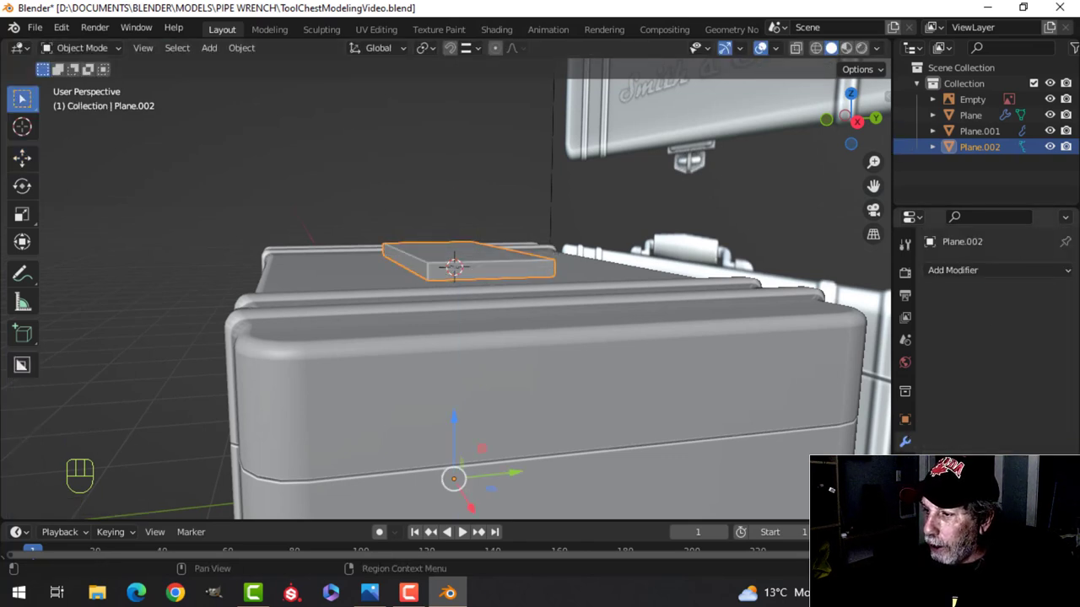
left_click(905, 531)
scroll(982, 498, "down", 5)
left_click(990, 505)
mouse_move(541, 316)
middle_mouse_down()
mouse_move(521, 318)
mouse_move(486, 285)
mouse_move(602, 303)
mouse_move(458, 304)
middle_mouse_up()
right_click(490, 291)
left_click(463, 297)
- Bevel the plate's four vertical corner edges about 0.05 m wide with 4 segments
key("Tab")
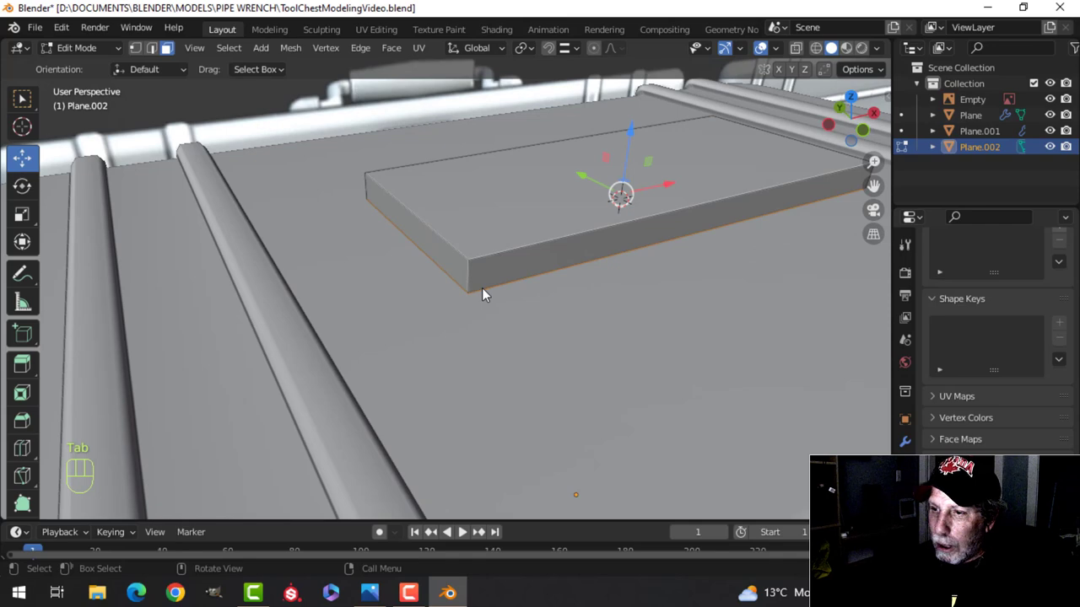
key("2")
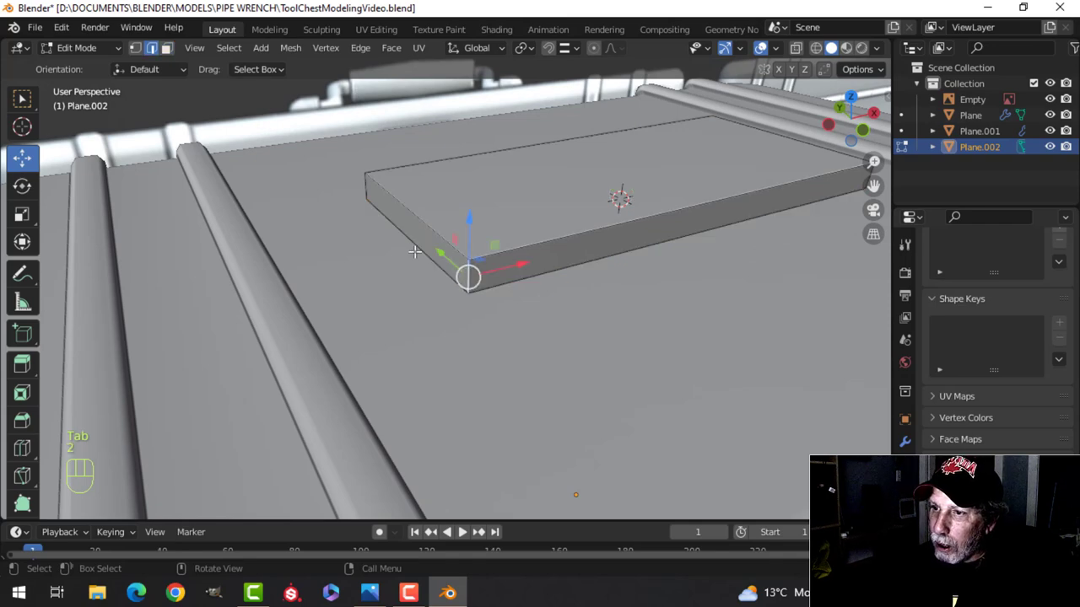
middle_click_drag(367, 188, 594, 252)
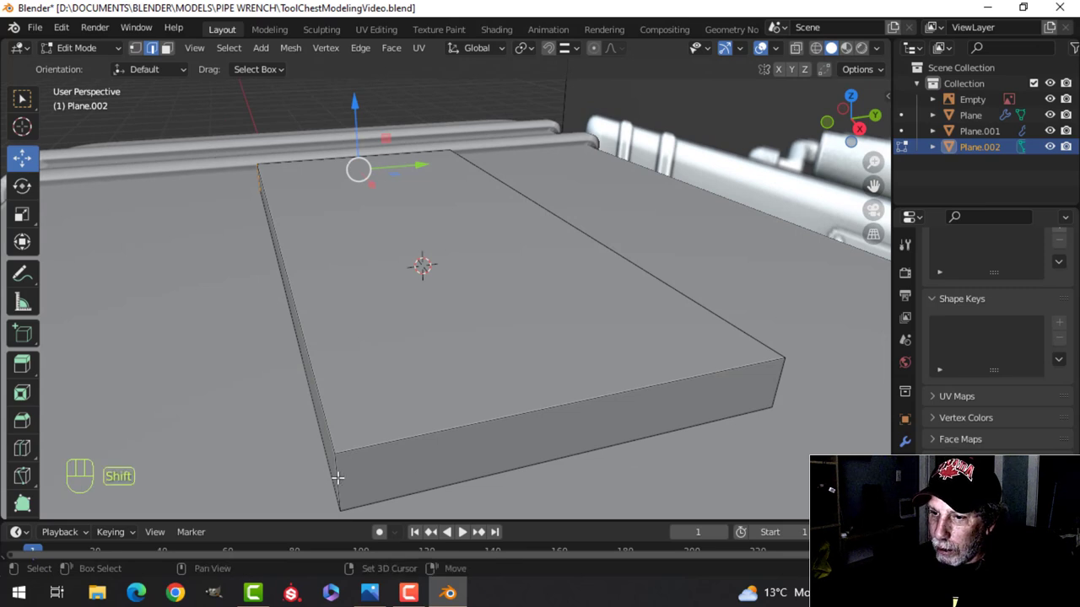
middle_click_drag(777, 382, 683, 403, "shift")
key("ctrl+b")
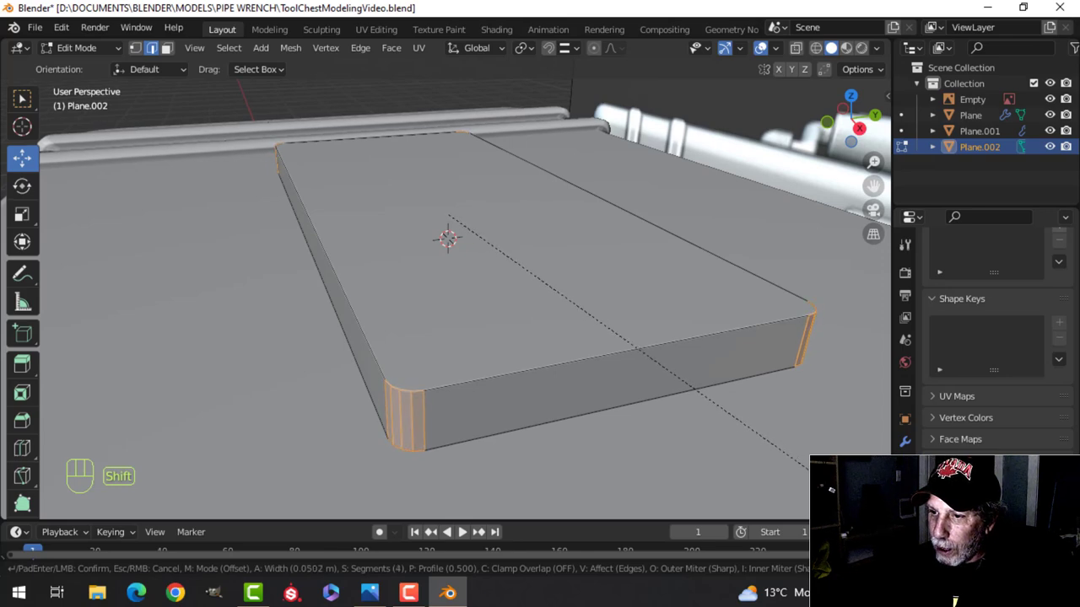
left_click(595, 402)
scroll(595, 402, "down", 6)
key("Tab")
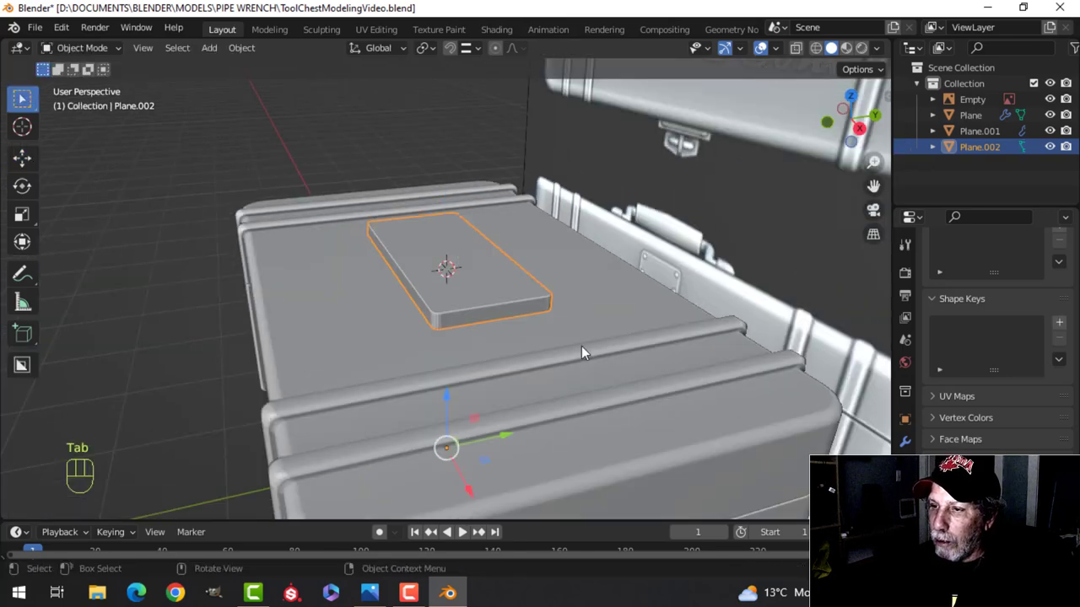
- Edit the plate, lid and base together and recalculate the normals of all their faces
left_click(482, 356, "shift")
scroll(510, 358, "down", 3)
middle_click_drag(523, 351, 507, 297, "shift")
left_click(502, 364, "shift")
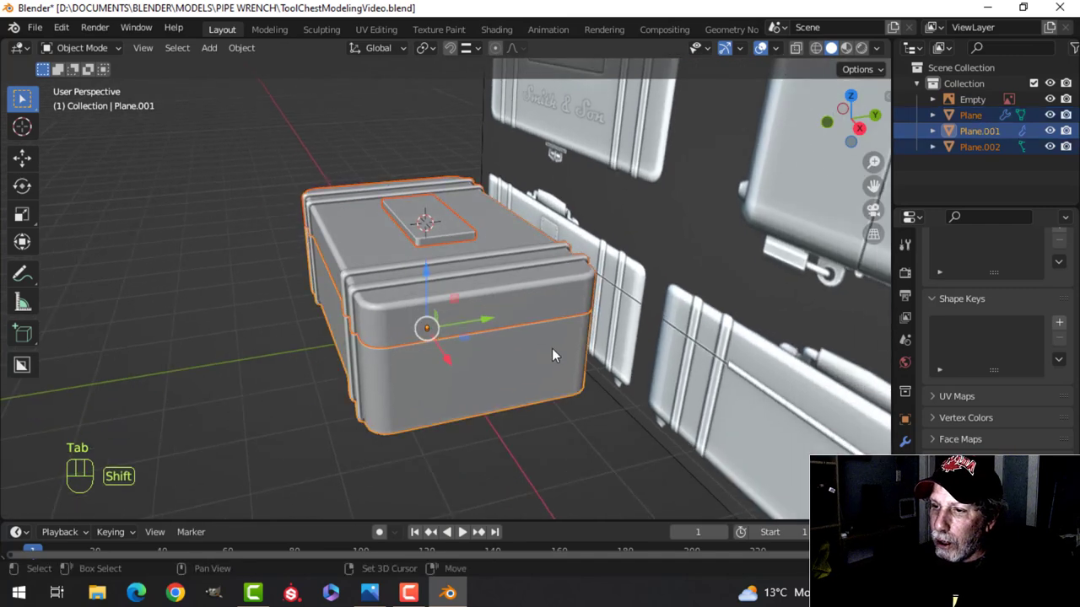
key("Tab")
key("a")
key("alt+n")
left_click(535, 329)
key("alt+a")
key("Tab")
key("alt+a")
- Lower the plate's mesh slightly along Z so that it sits deeper in the lid's top
scroll(473, 283, "up", 4)
middle_click_drag(469, 295, 408, 154)
left_click(441, 222)
key("Tab")
key("a")
left_click_drag(407, 153, 407, 162)
key("Tab")
- Add a Boolean Difference modifier to the lid above Weighted Normal, using the plate as the cutting object
middle_click_drag(496, 219, 559, 225)
key("alt+a")
left_click(559, 226)
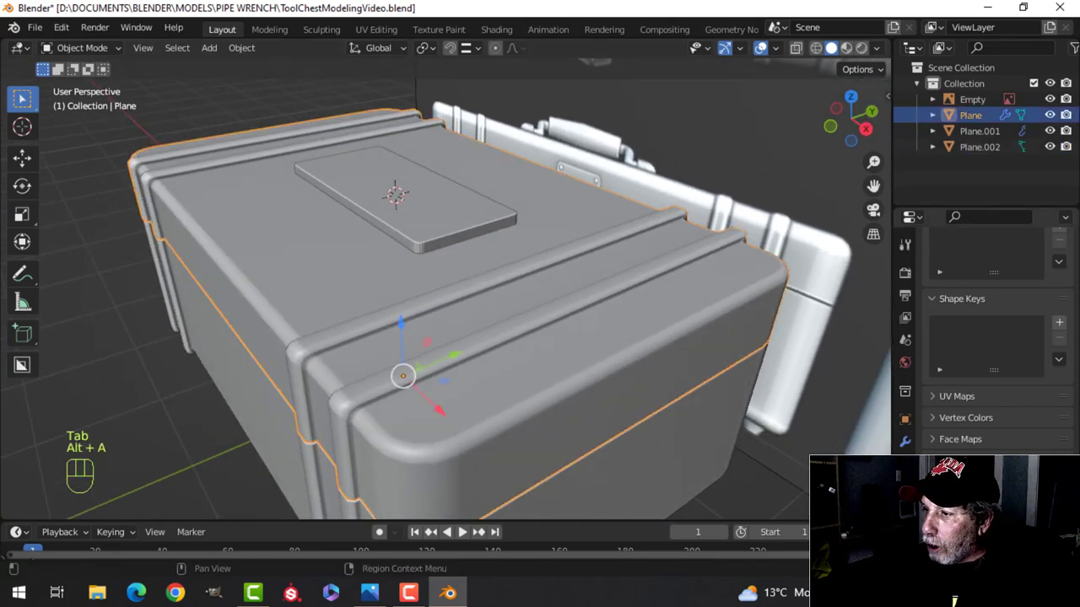
left_click(905, 443)
left_click(962, 271)
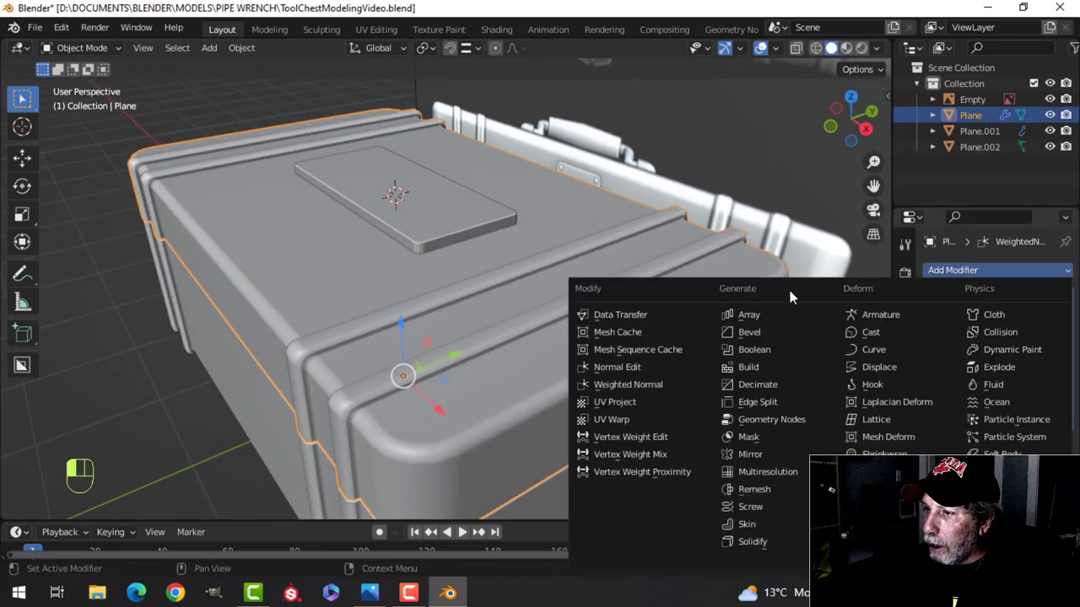
left_click(732, 352)
left_click_drag(1063, 448, 1061, 297)
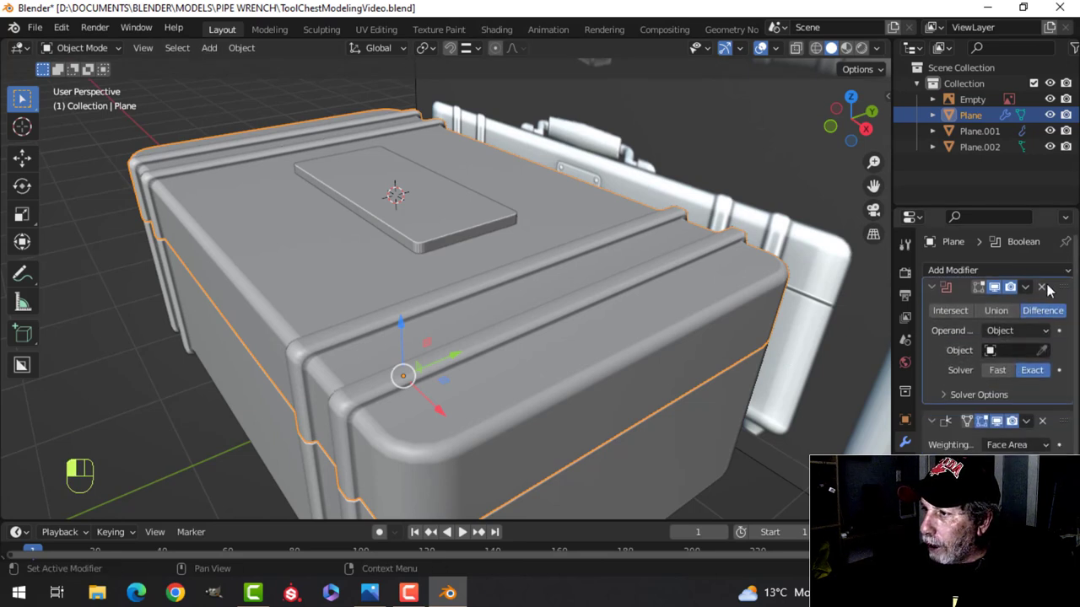
left_click(1042, 361)
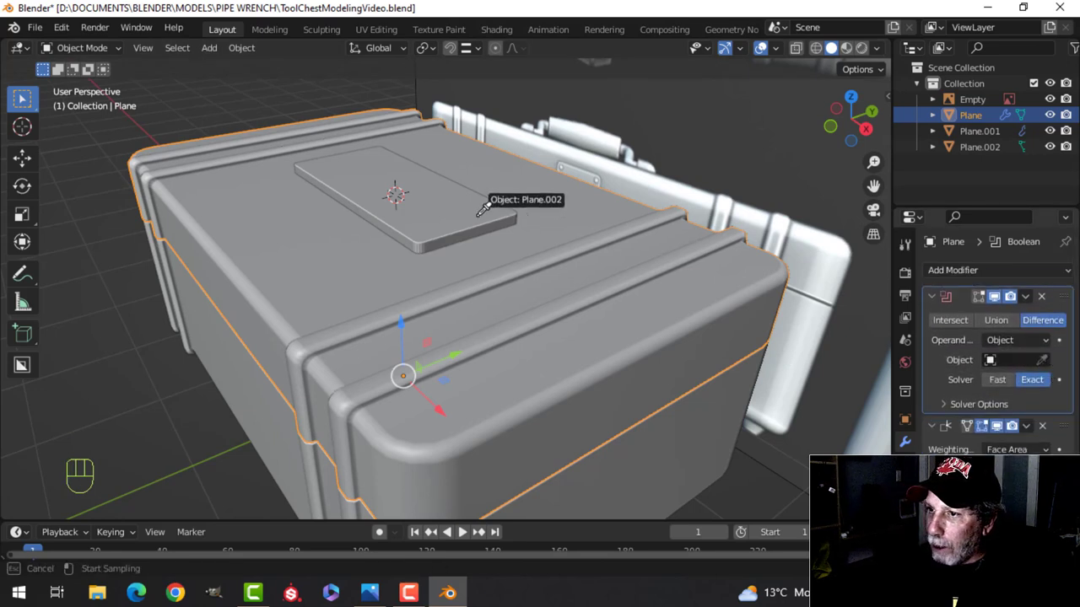
left_click(449, 210)
- Apply the lid's Boolean modifier and delete the plate used as the cutter
left_click(1025, 298)
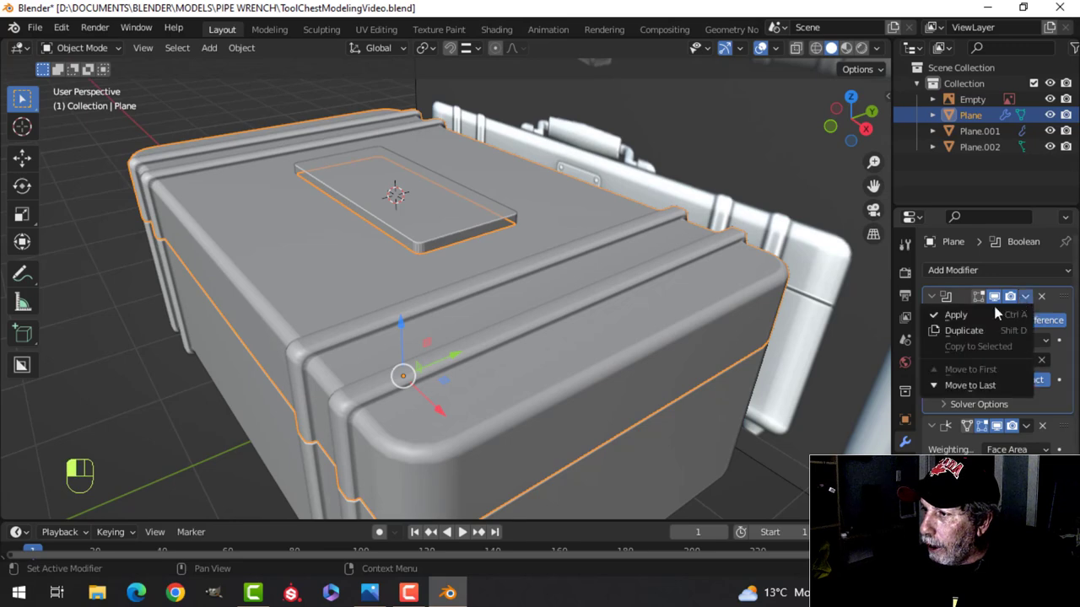
key("ctrl+a")
left_click(453, 226)
key("x")
left_click(453, 224)
- Select the lower edge loop of the cutout in the lid's top and delete its vertices
middle_click_drag(455, 239, 459, 182)
scroll(449, 269, "up", 1)
left_click(458, 184)
key("Tab")
scroll(458, 270, "up", 4)
middle_click_drag(438, 236, 379, 239, "shift")
key("alt+a")
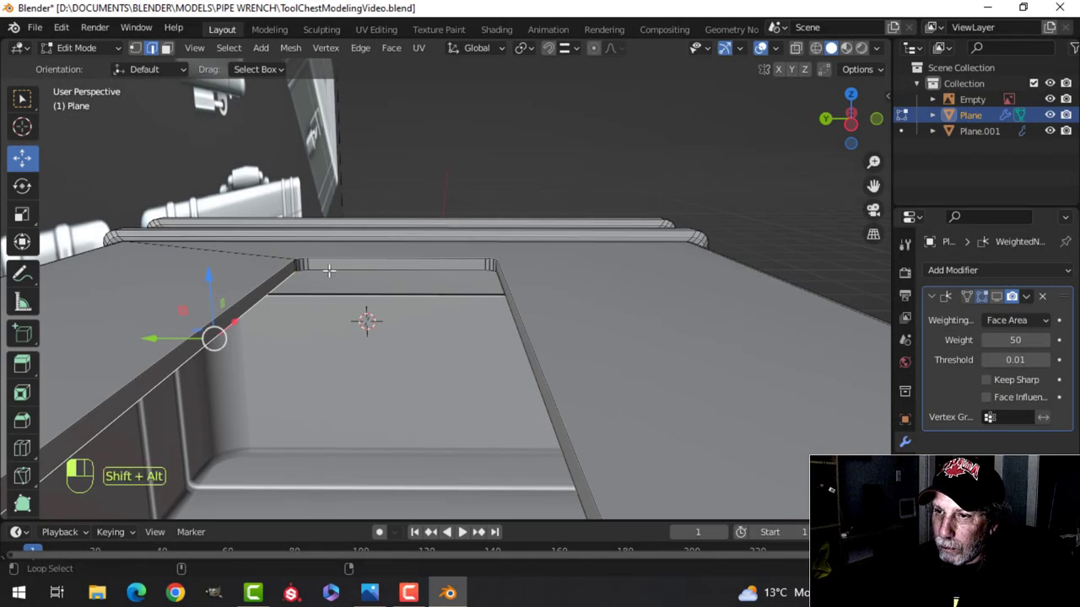
left_click(329, 270, "alt+shift")
middle_click_drag(328, 270, 482, 310)
middle_click_drag(628, 334, 537, 321)
key("x")
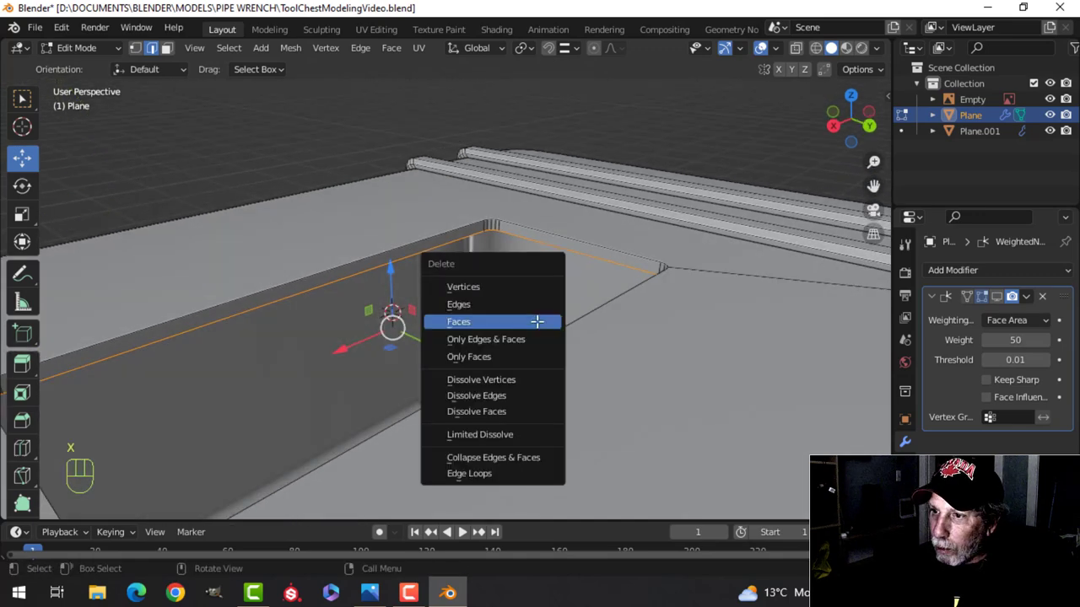
left_click(495, 288)
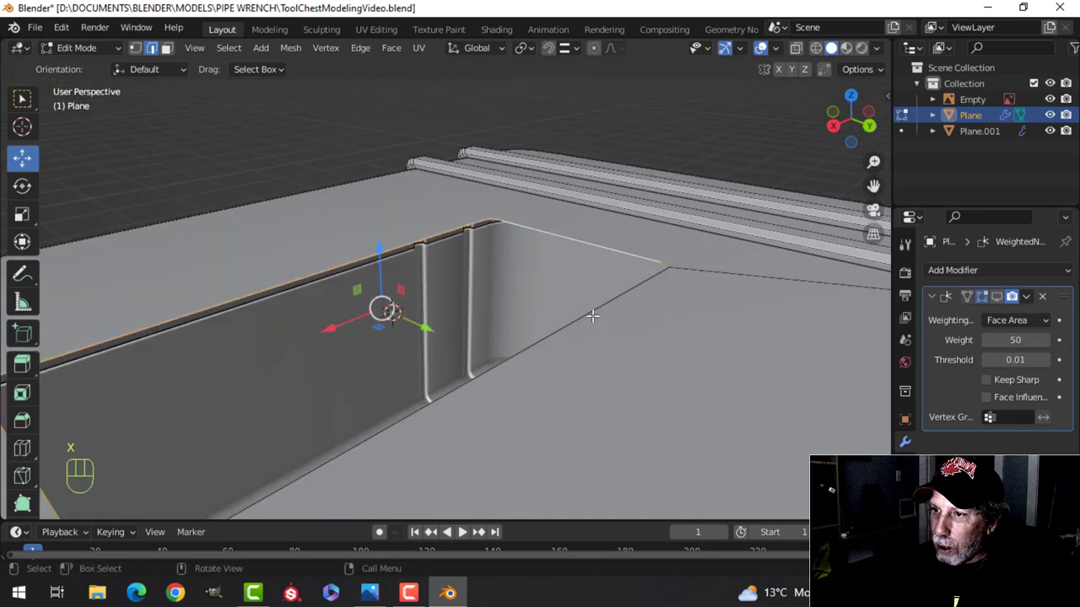
- Select the edge loop around the lid's rectangular opening and extrude it about 0.07 m straight down
left_click(554, 338, "alt+shift")
scroll(385, 359, "down", 4)
middle_click_drag(386, 359, 212, 376)
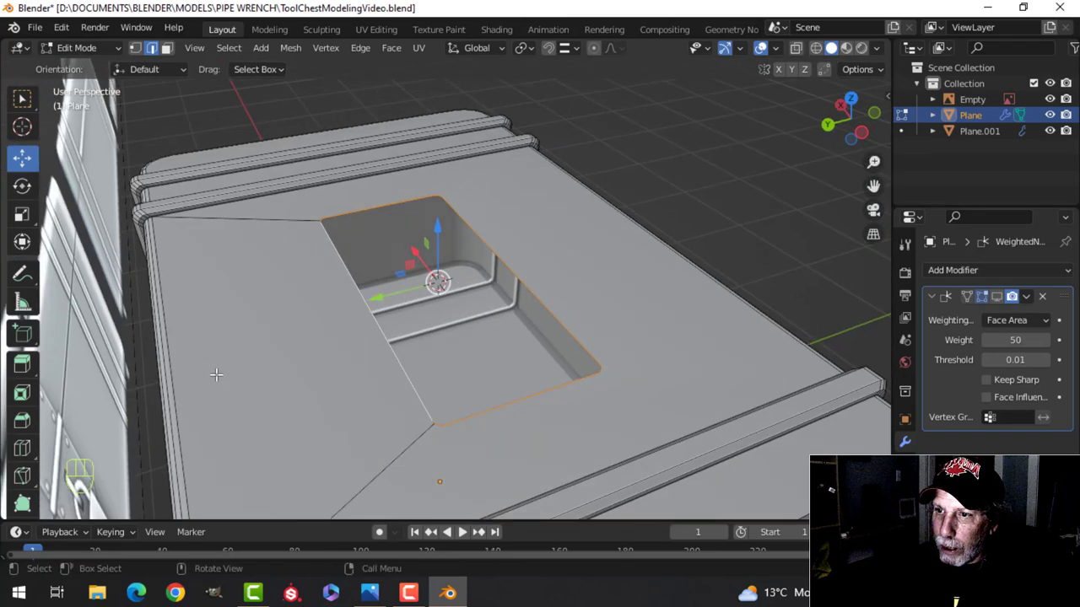
scroll(392, 268, "up", 2)
middle_click_drag(478, 310, 432, 294)
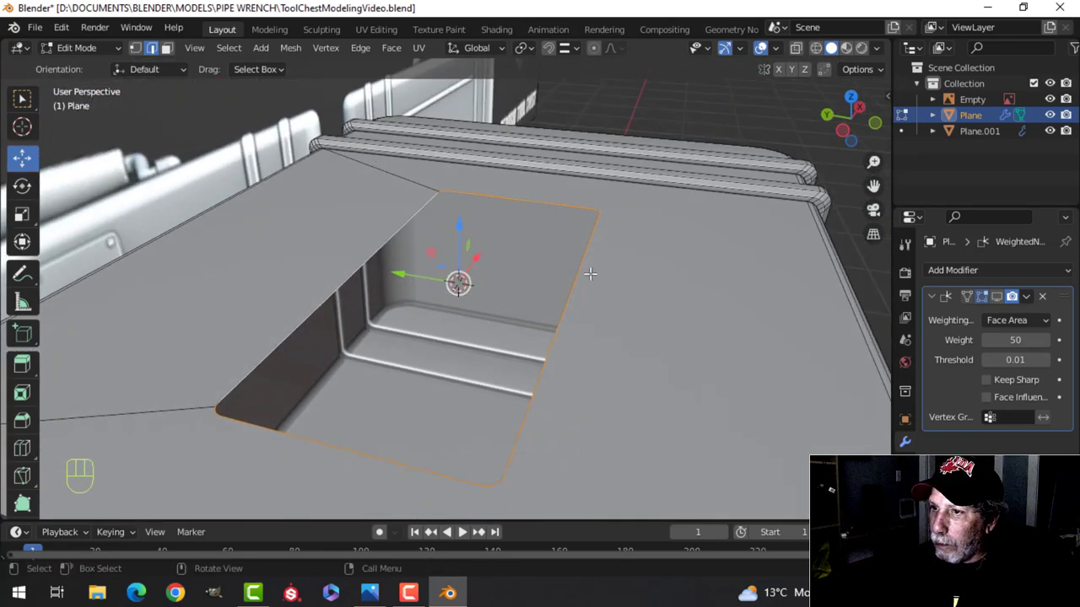
key("e")
left_click_drag(462, 225, 461, 237)
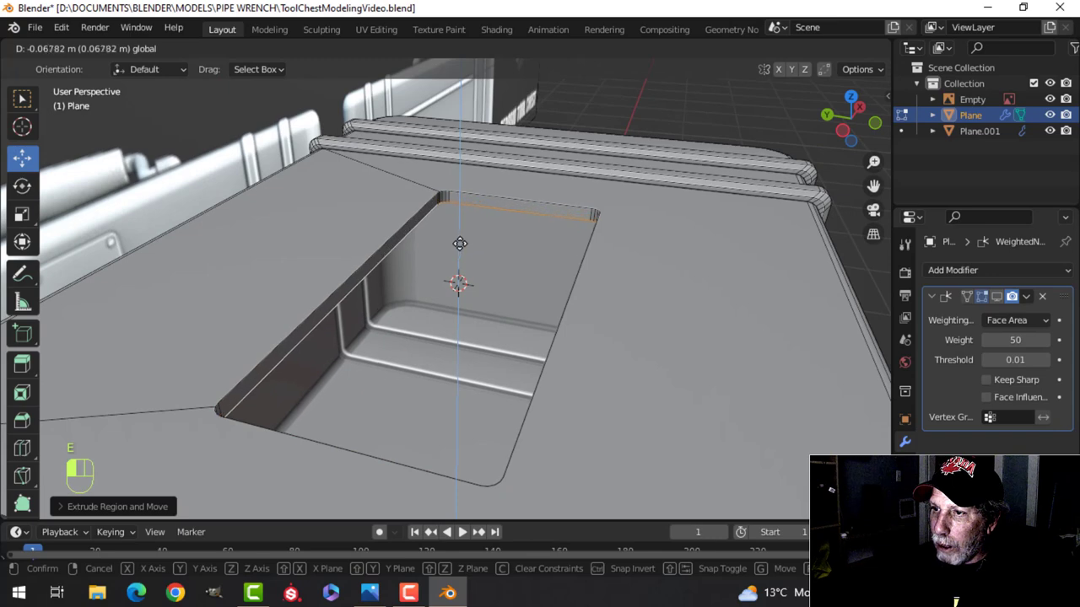
left_click(459, 244)
- Fill the bottom of the recess with a face and turn the lid's Weighted Normal modifier back on in the viewport
key("f")
key("Tab")
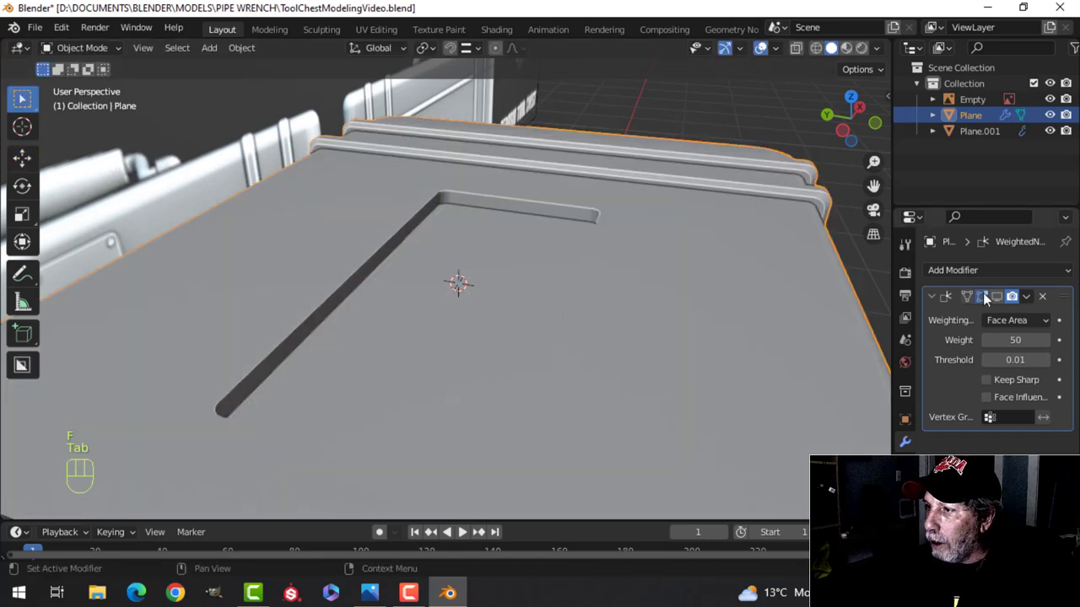
left_click_drag(981, 297, 998, 301)
middle_click_drag(601, 294, 306, 209)
- Select the recess's upper edge loop and bevel it with 4 segments for a rounded rim
key("Tab")
key("alt+a")
left_click(440, 198, "alt+shift")
middle_click_drag(441, 197, 455, 313)
middle_click_drag(688, 313, 390, 279, "shift")
scroll(535, 286, "up", 1)
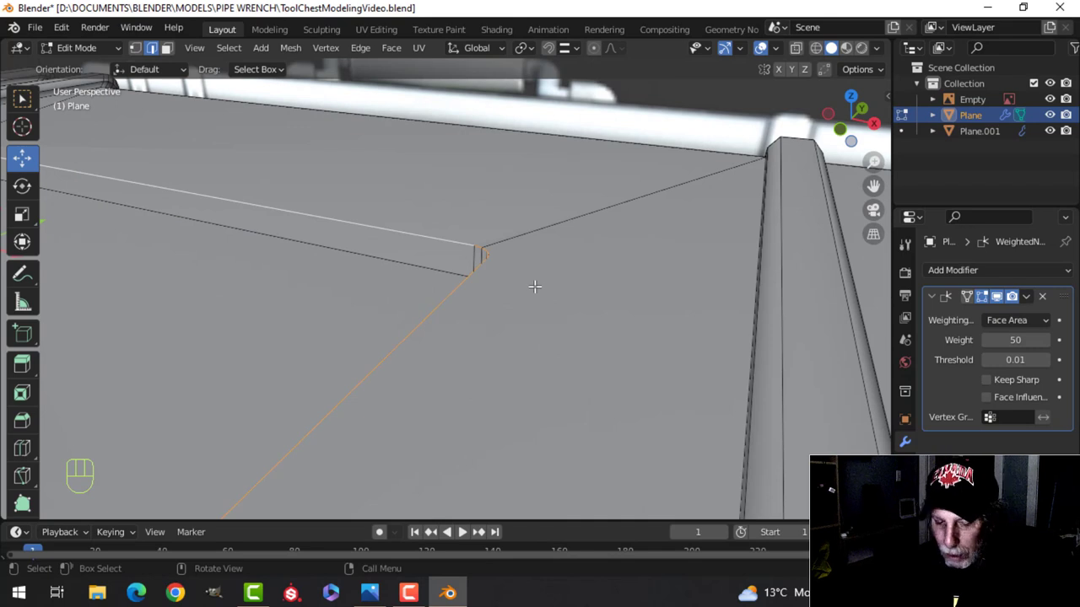
key("ctrl+b")
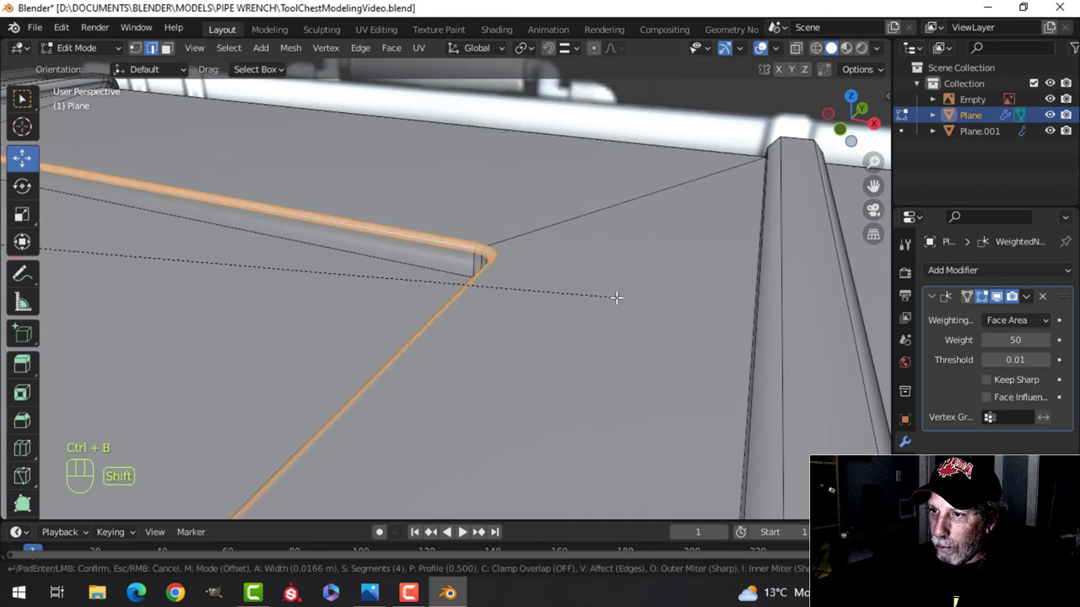
scroll(662, 296, "down", 3)
scroll(662, 296, "up", 3)
left_click(652, 297)
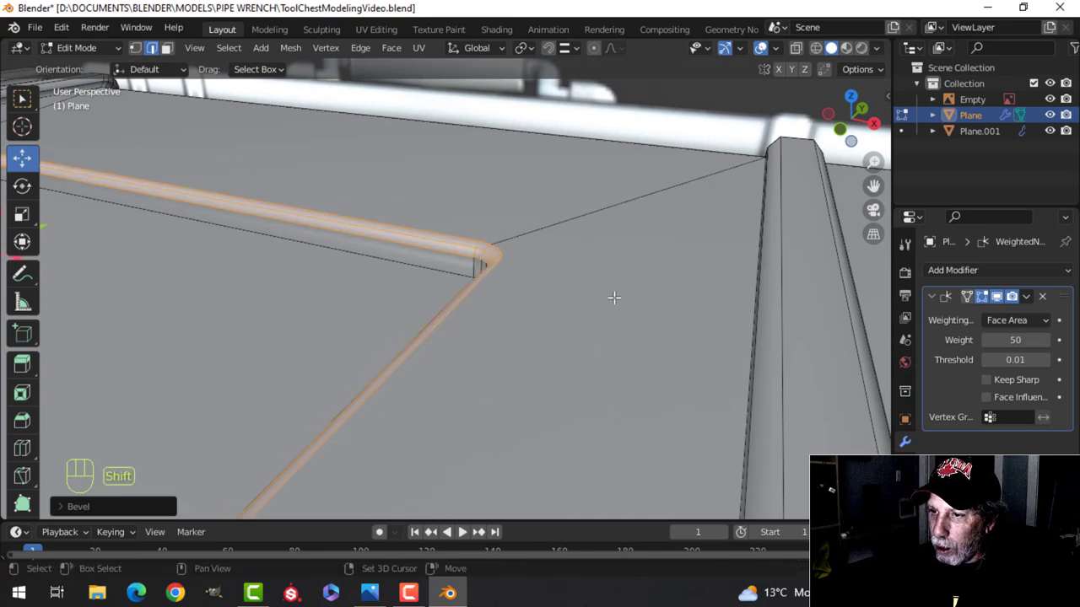
- Select the recess's floor face and raise it slightly along Z to make the recess shallower
key("3")
left_click(237, 313)
middle_click_drag(359, 306, 316, 228, "shift")
scroll(304, 211, "down", 2)
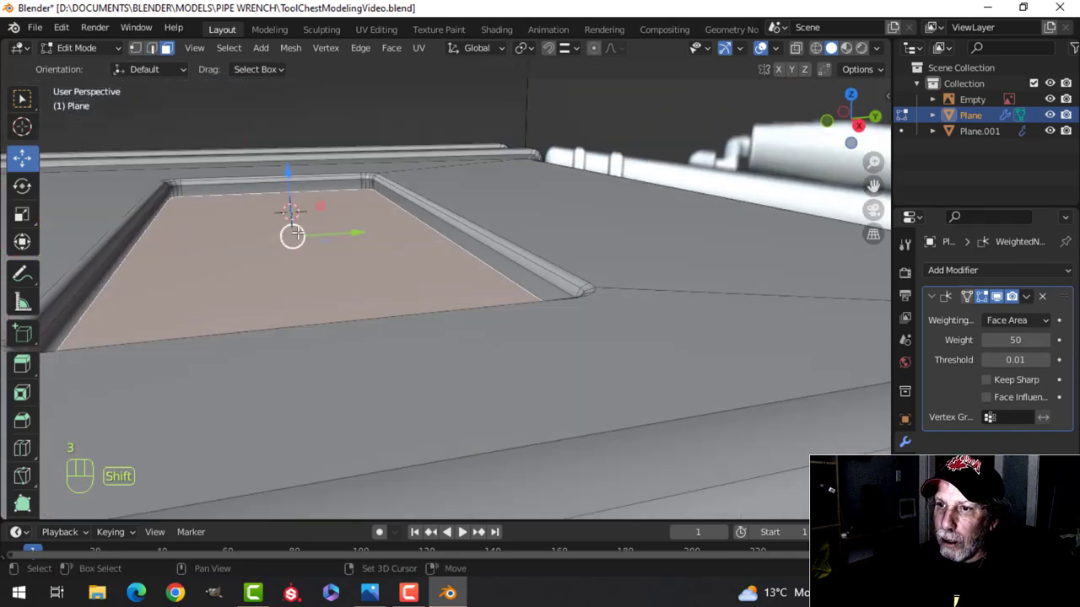
middle_click_drag(297, 187, 319, 205, "shift")
left_click_drag(302, 189, 301, 177)
key("Tab")
- Inspect the shading of the lid's recess and compare the chest's front with the reference image
middle_click_drag(344, 246, 822, 355)
key("alt+a")
middle_click_drag(313, 333, 525, 405)
scroll(238, 362, "down", 3)
middle_click_drag(537, 339, 327, 369, "shift")
scroll(337, 402, "down", 5)
scroll(759, 278, "up", 5)
middle_click_drag(762, 275, 549, 320, "shift")
scroll(722, 274, "down", 3)
middle_click_drag(458, 331, 513, 331)
middle_click_drag(426, 342, 468, 325, "shift")
scroll(423, 339, "up", 3)
- Duplicate the lid's front face between the inner straps in place and narrow the copy along X to roughly latch width
key("Tab")
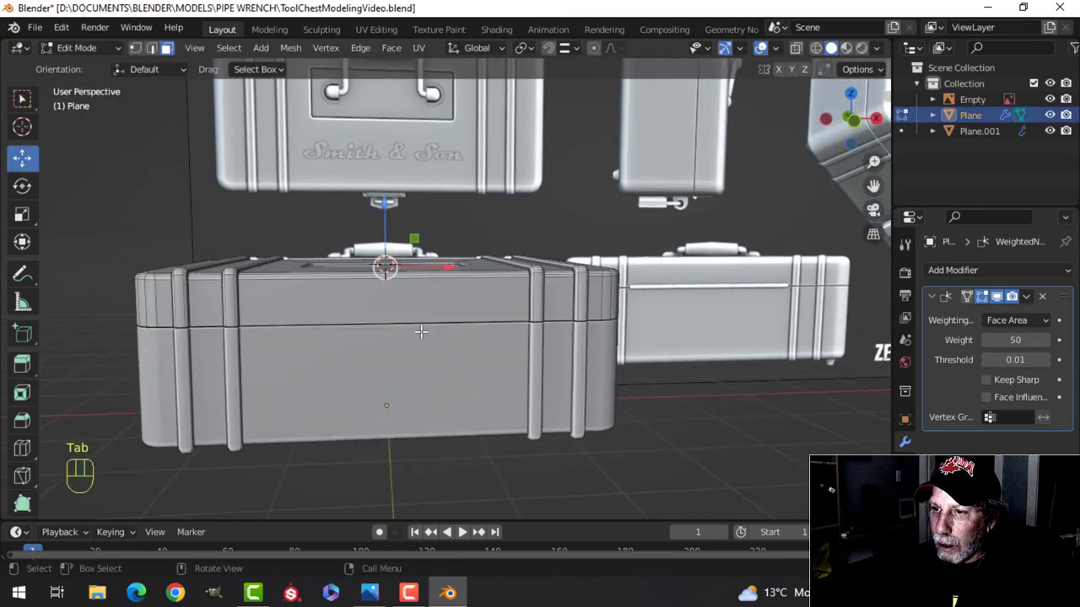
scroll(420, 331, "up", 2)
left_click(362, 300)
scroll(363, 300, "down", 4)
middle_click_drag(363, 306, 445, 361, "shift")
key("shift+d")
left_click(445, 361)
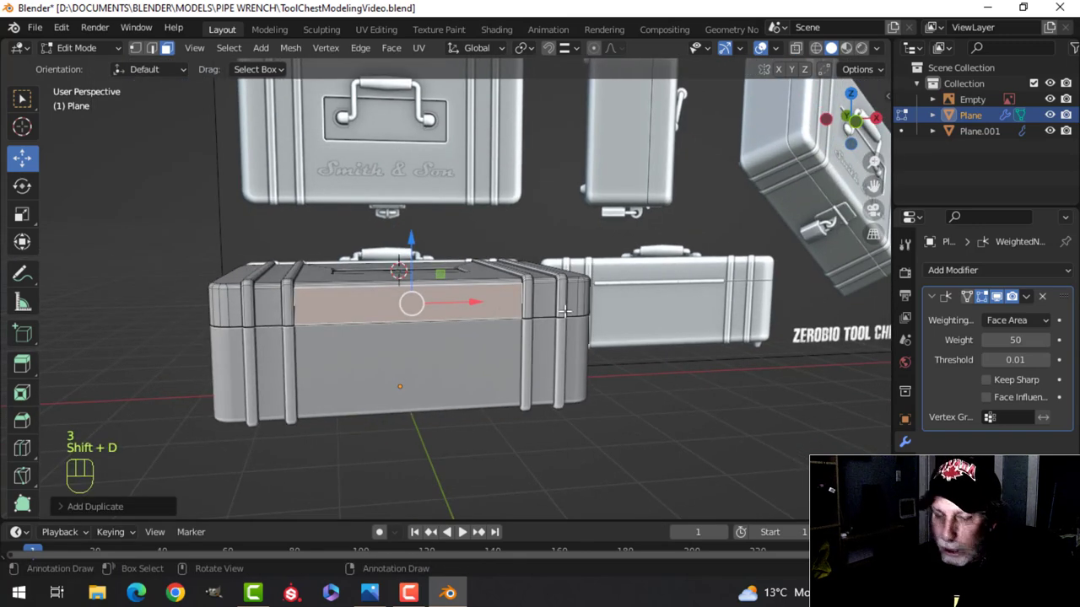
key("s")
key("x")
left_click(443, 314)
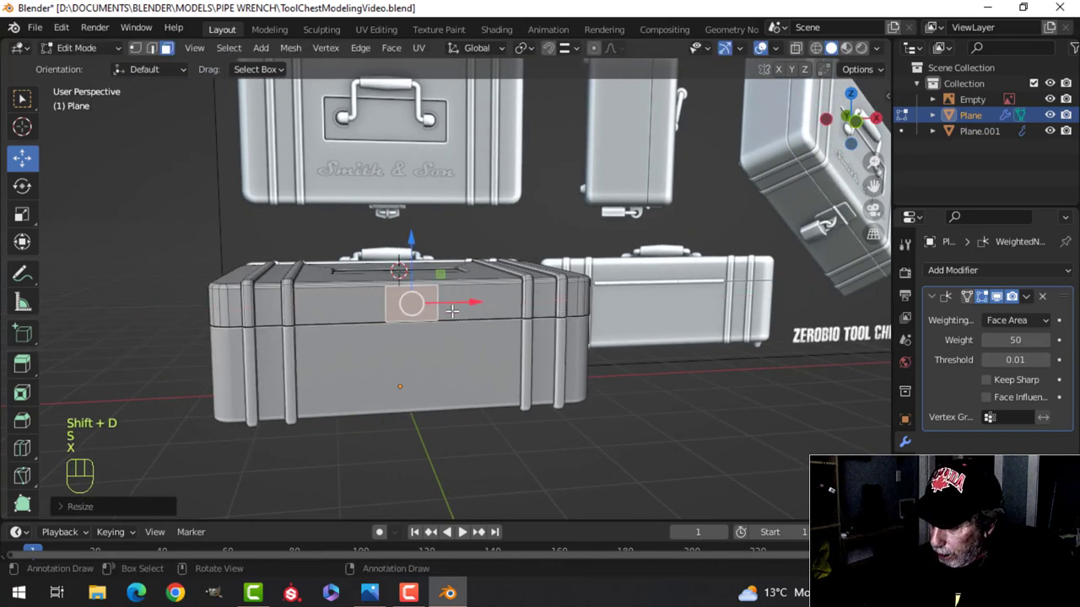
- Narrow the duplicated front face along X to match the latch plate's width in the front reference view
key("KP_1")
key("z")
left_click(309, 315)
scroll(442, 332, "up", 6)
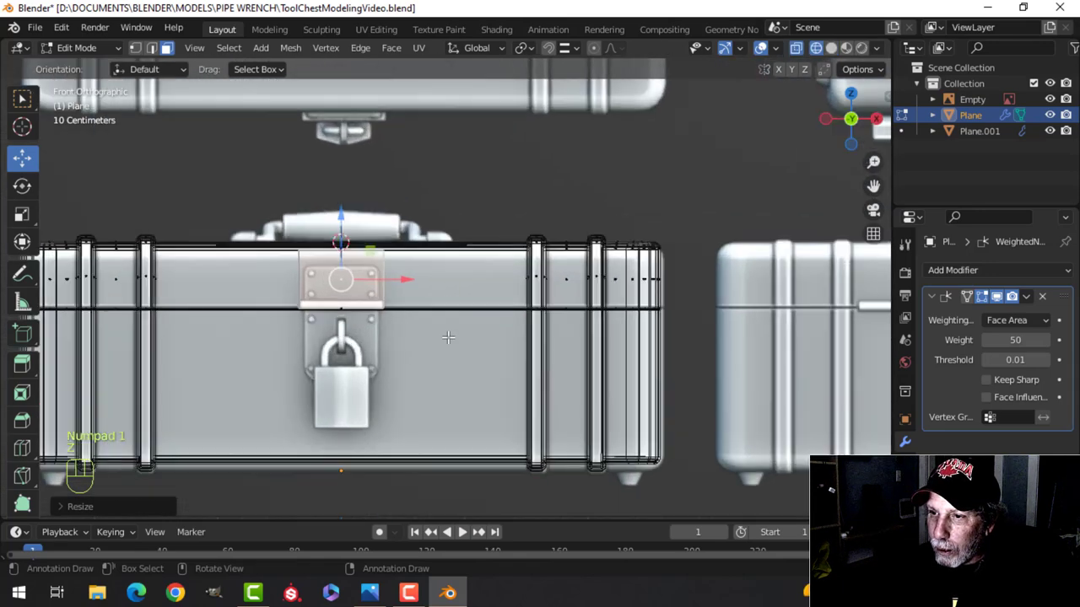
middle_click_drag(387, 311, 496, 311, "shift")
scroll(496, 311, "up", 2)
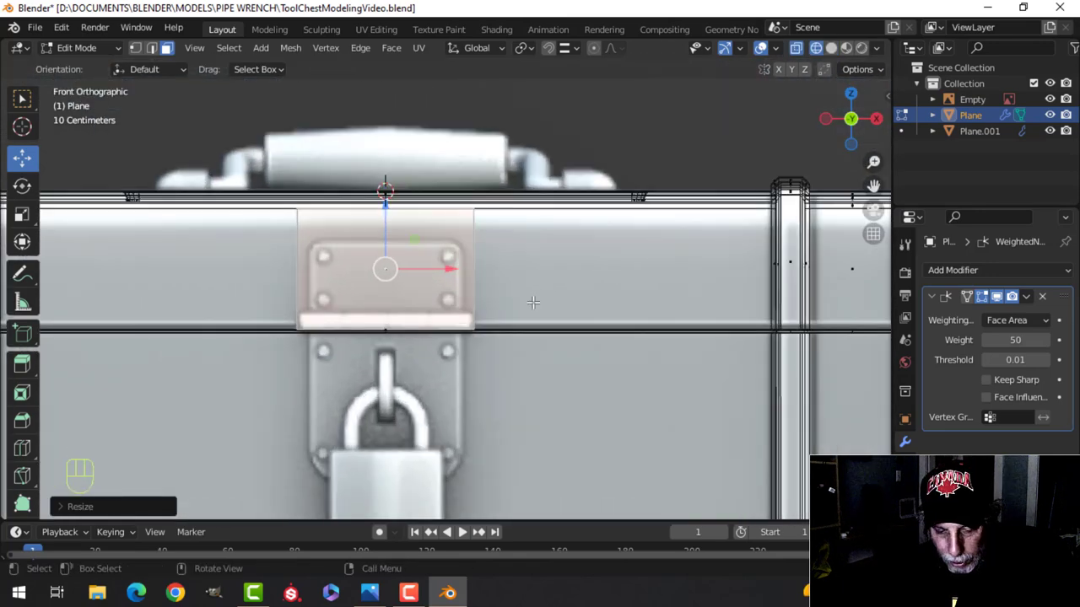
key("s")
key("x")
left_click(517, 302)
- Separate the narrowed face into its own object and select that new latch plate on the lid's front
key("p")
left_click(516, 301)
key("Tab")
left_click(468, 249)
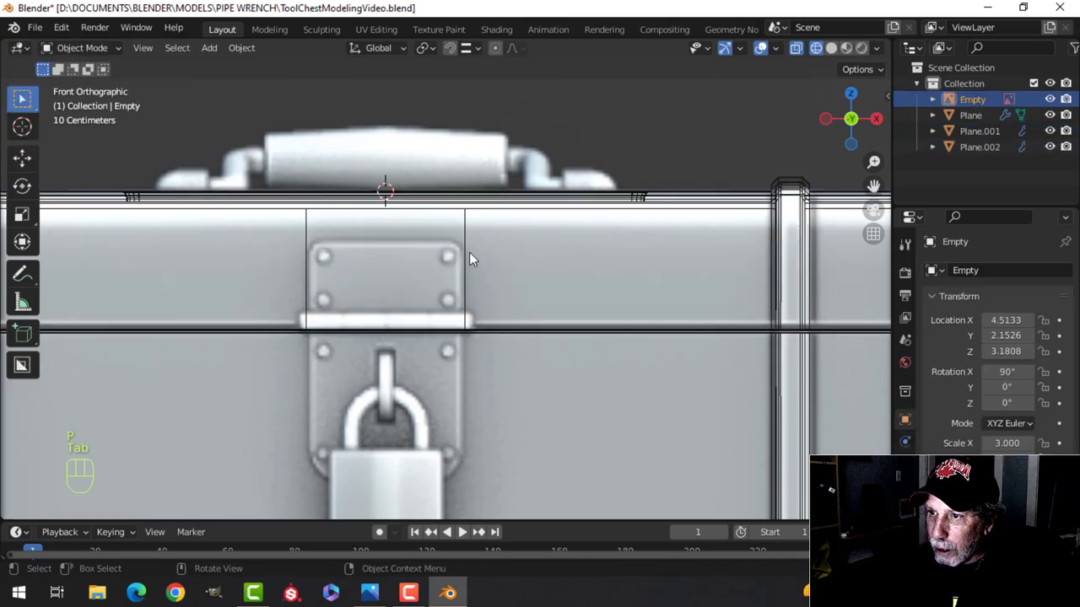
mouse_move(470, 256)
middle_mouse_down()
mouse_move(543, 323)
mouse_move(404, 281)
middle_mouse_up()
key("z")
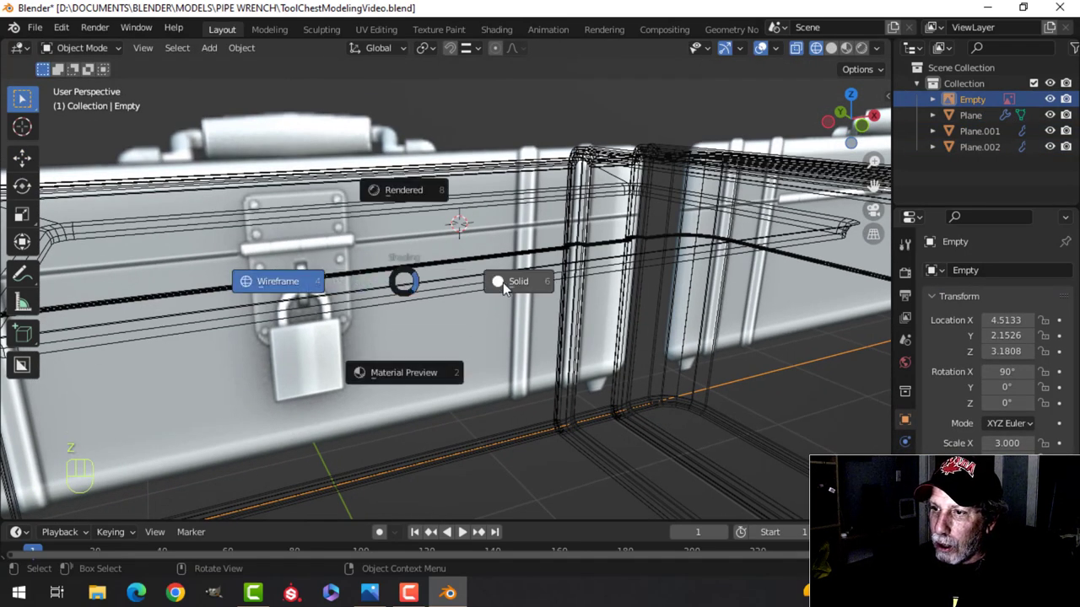
left_click(501, 283)
middle_click_drag(487, 329, 513, 276)
left_click(544, 278)
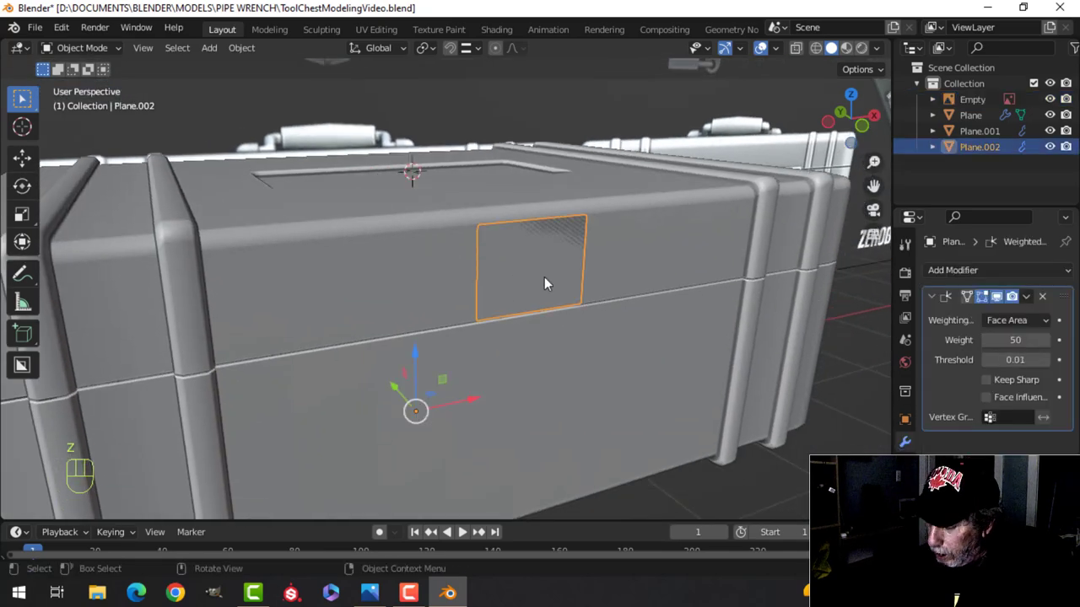
- Lower the latch plate's top edge along Z to align with the latch's upper edge in the front reference
key("KP_1")
key("Tab")
key("z")
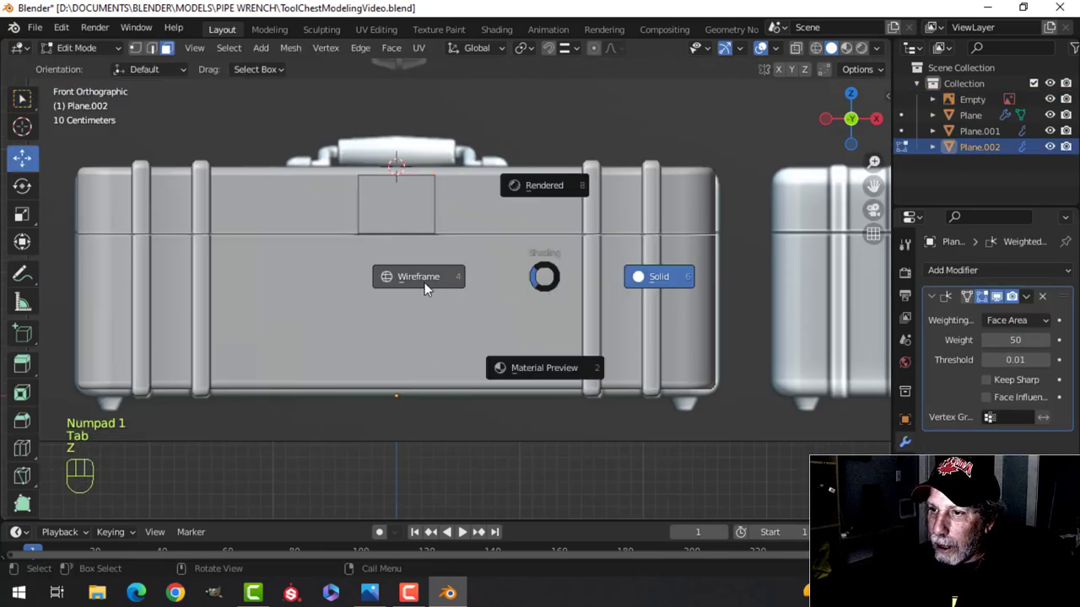
left_click(425, 287)
scroll(448, 266, "up", 3)
middle_click_drag(460, 243, 495, 301, "shift")
key("a")
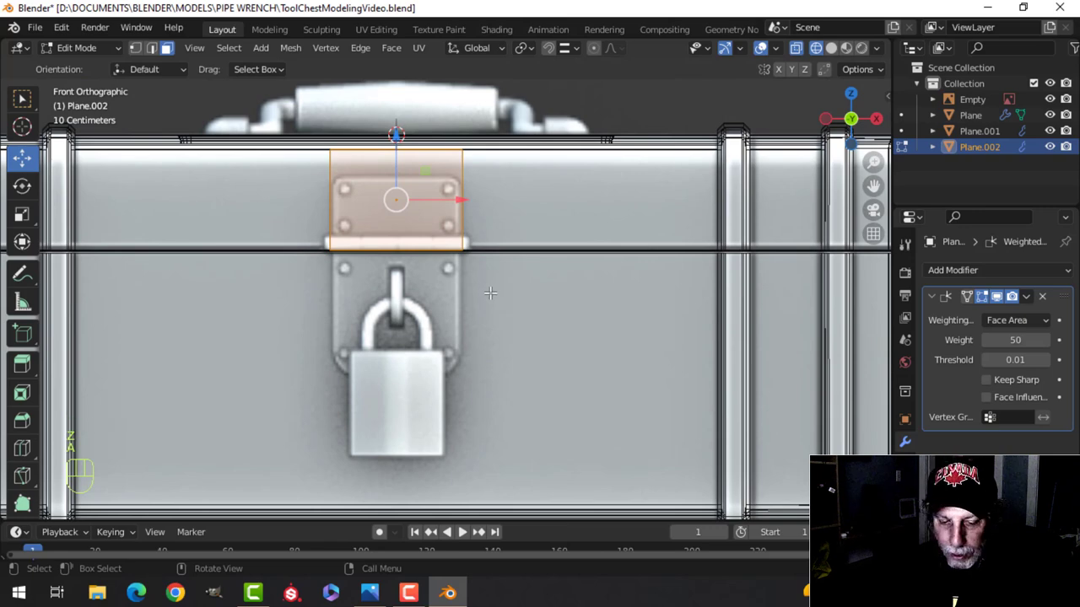
left_click_drag(399, 93, 397, 124)
key("a")
scroll(510, 260, "up", 2)
middle_click_drag(516, 273, 531, 247, "shift")
key("alt+a")
- Move the plate's bottom edge down along Z to the lower end of the latch in the reference
left_click(411, 240)
scroll(411, 239, "down", 4)
scroll(480, 247, "up", 1)
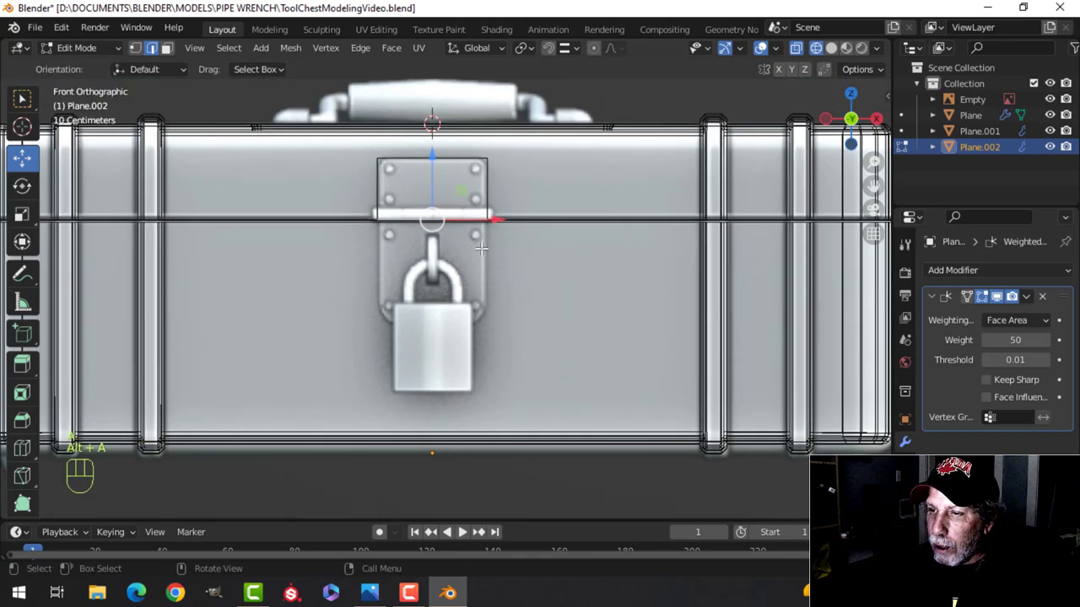
left_click_drag(432, 159, 432, 187)
left_click_drag(430, 240, 431, 271)
scroll(552, 308, "up", 1)
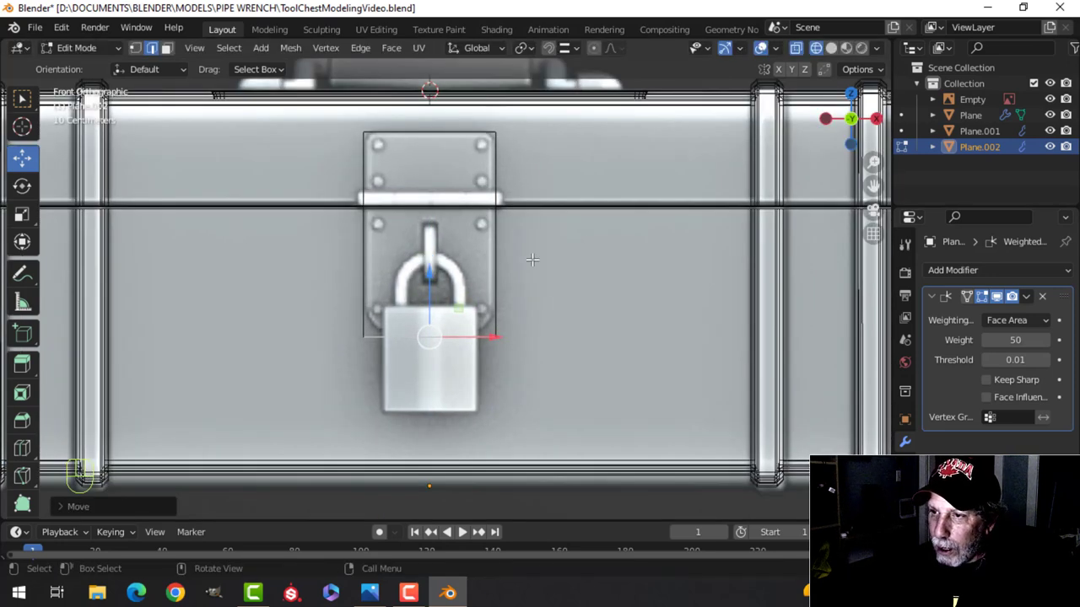
- Add a horizontal loop cut across the latch plate and slide it up to the seam between lid and base
key("ctrl+r")
left_click(493, 204)
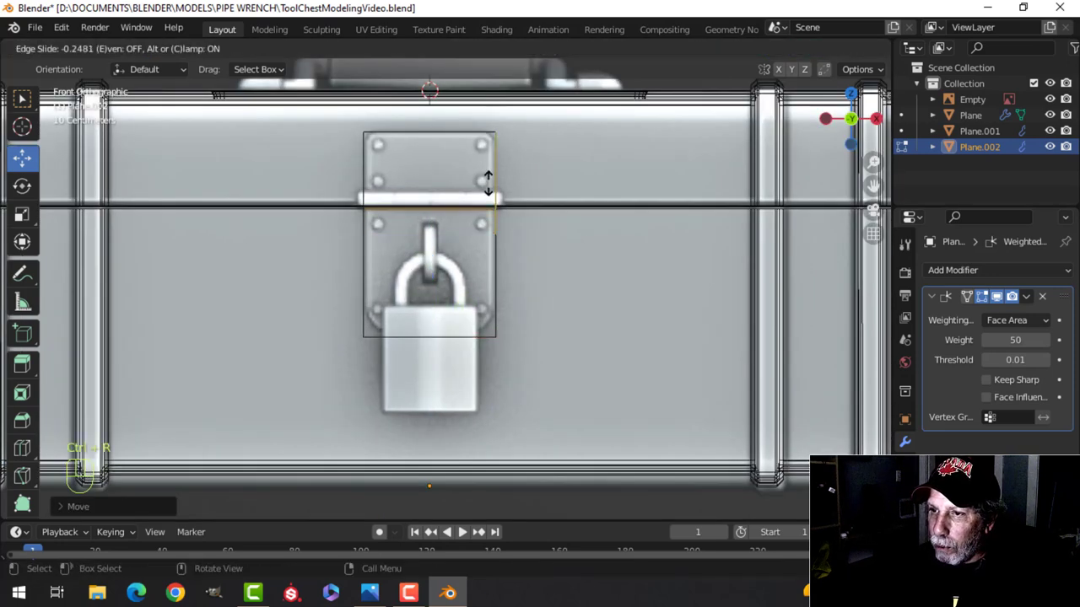
left_click(487, 177)
key("alt+a")
- Round the plate's two bottom corners with a vertex bevel about 0.146 m wide in 4 segments
left_click(479, 329)
key("ctrl+shift+b")
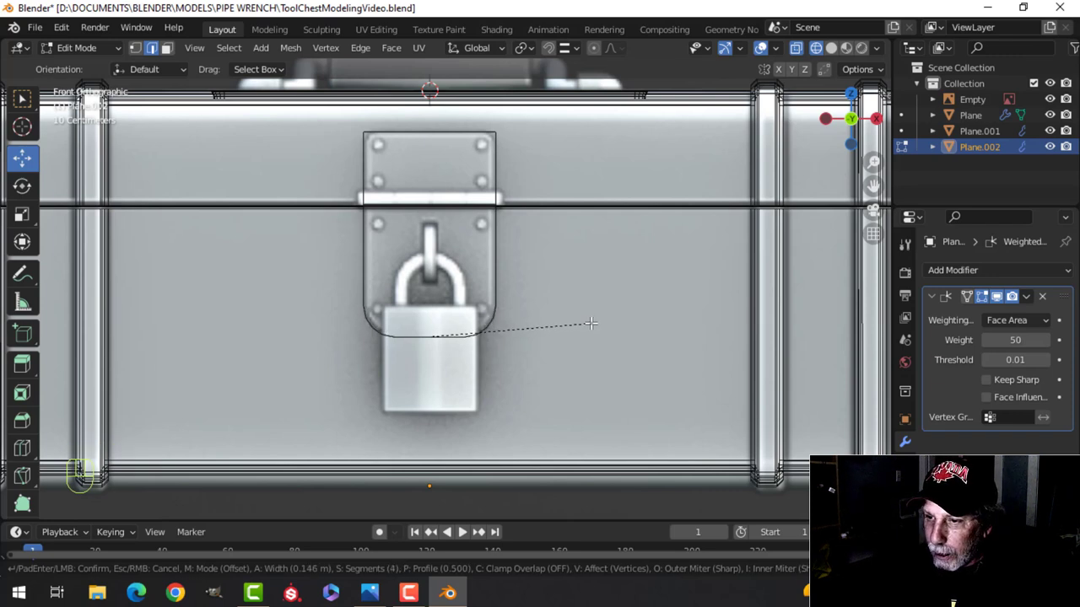
left_click(590, 324)
key("1")
scroll(527, 350, "up", 2)
scroll(461, 361, "down", 3)
scroll(451, 314, "up", 2)
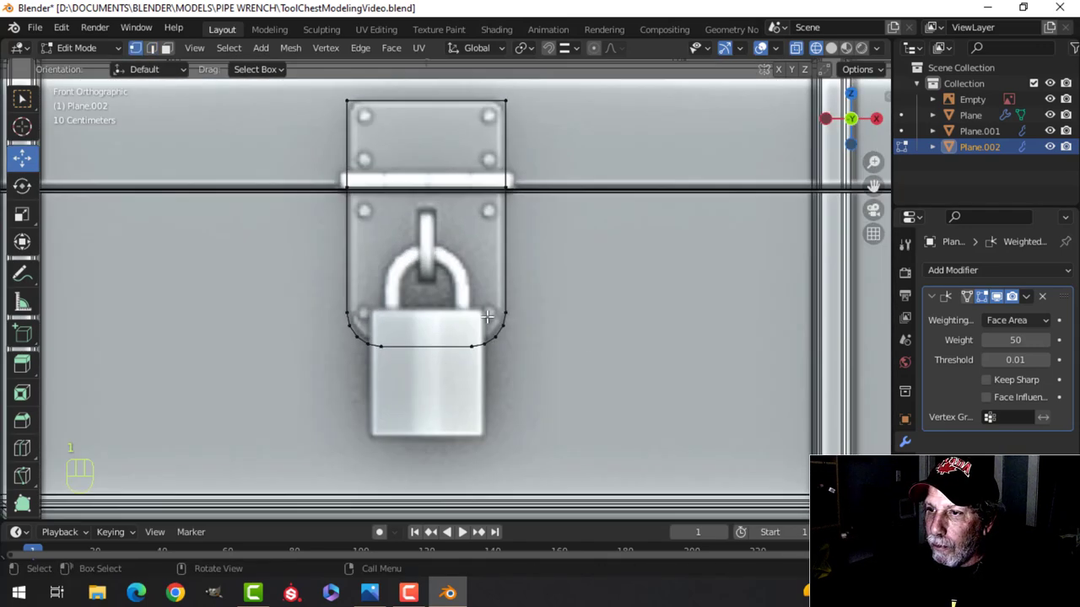
- Select the whole latch plate and move it slightly forward along Y, off the chest's front
key("a")
mouse_move(534, 270)
middle_mouse_down()
mouse_move(489, 309)
mouse_move(411, 318)
mouse_move(495, 321)
mouse_move(578, 301)
mouse_move(539, 312)
middle_mouse_up()
scroll(481, 313, "down", 4)
key("z")
left_click(733, 332)
scroll(489, 323, "up", 5)
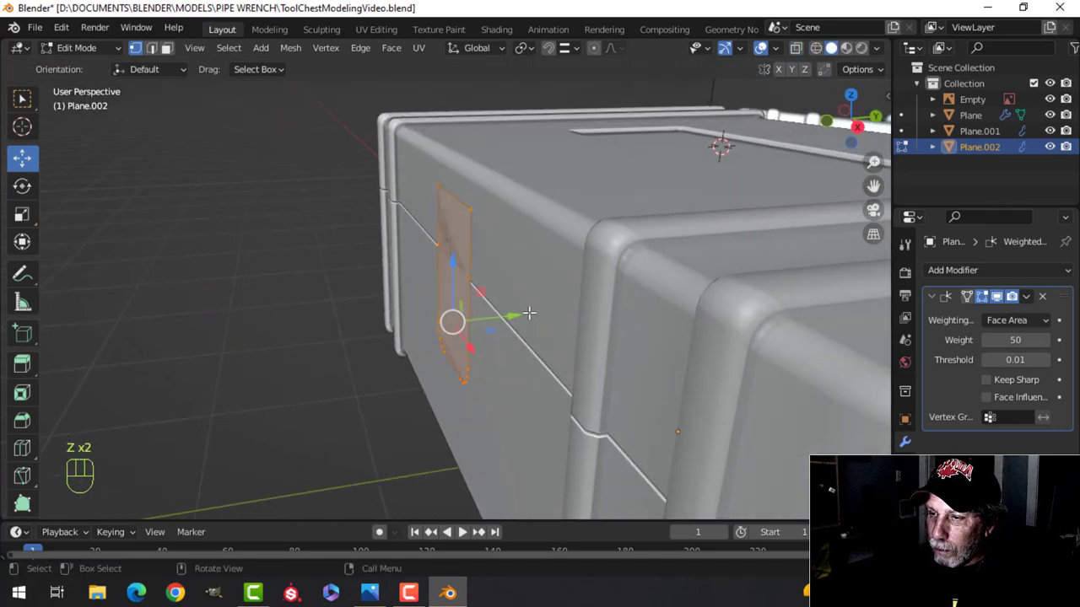
left_click_drag(518, 316, 515, 314)
- Extrude the latch plate back along Y into the chest's front and delete the extruded rear faces
middle_click_drag(517, 312, 460, 321)
scroll(514, 337, "up", 3)
key("alt+a")
key("a")
key("e")
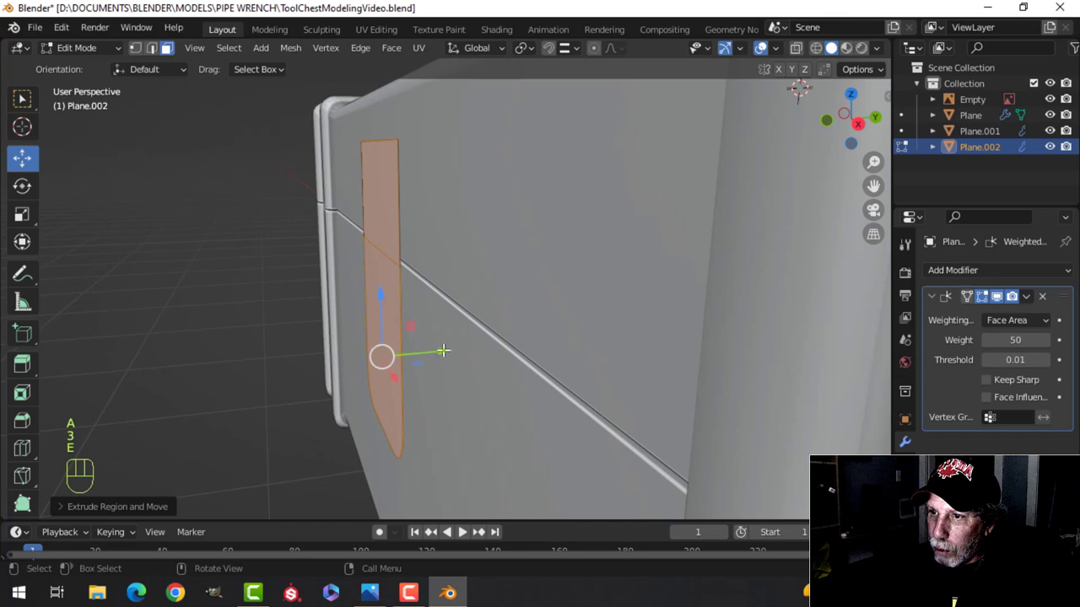
left_click(453, 343)
key("x")
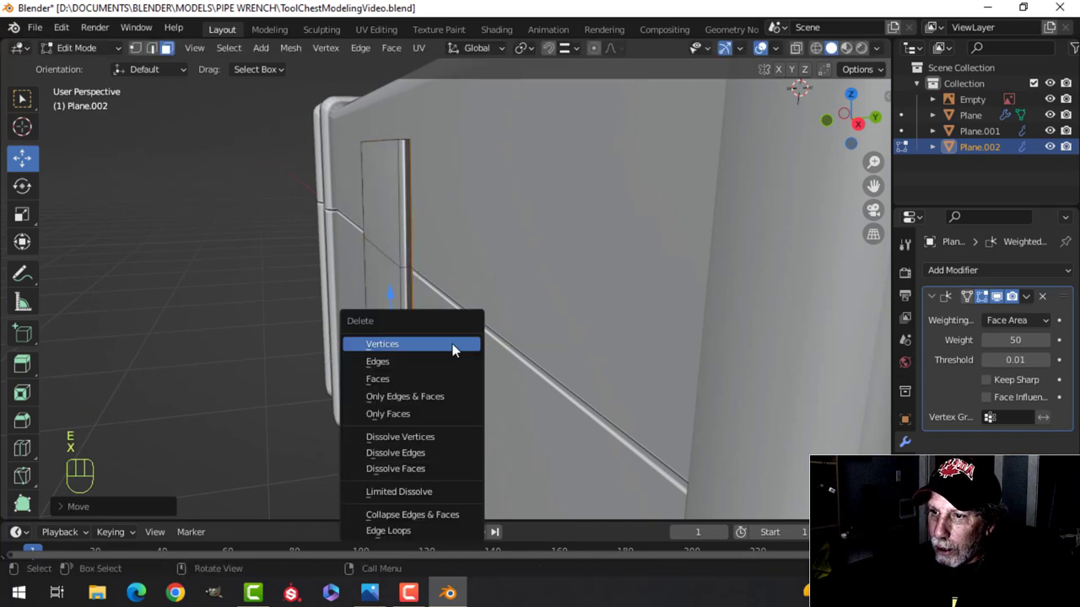
left_click(407, 377)
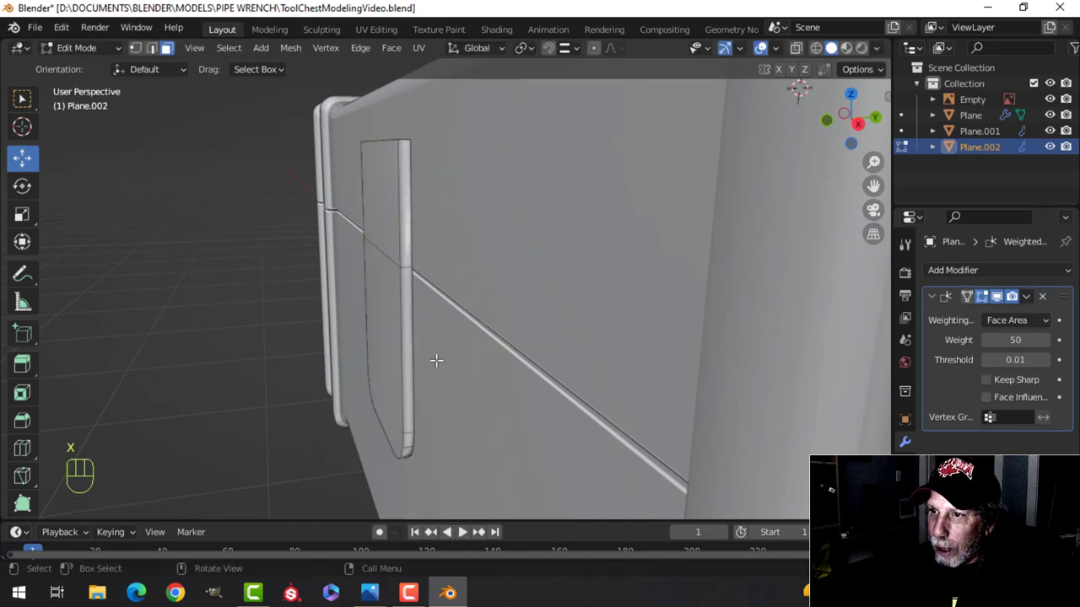
- Hide the Weighted Normal modifier in the viewport and bevel the plate's seam edge loop into a thin strip with 1 segment
left_click(996, 300)
middle_click_drag(410, 279, 282, 302)
scroll(574, 314, "up", 3)
left_click(341, 211)
middle_click_drag(342, 212, 460, 284)
scroll(431, 291, "up", 2)
middle_click_drag(460, 285, 390, 298)
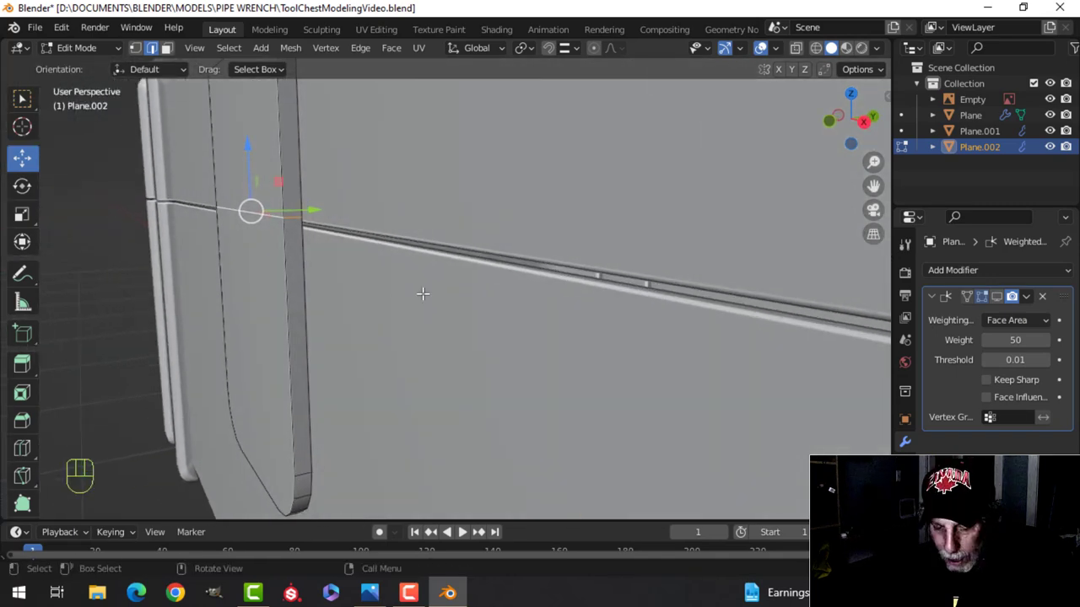
key("ctrl+b")
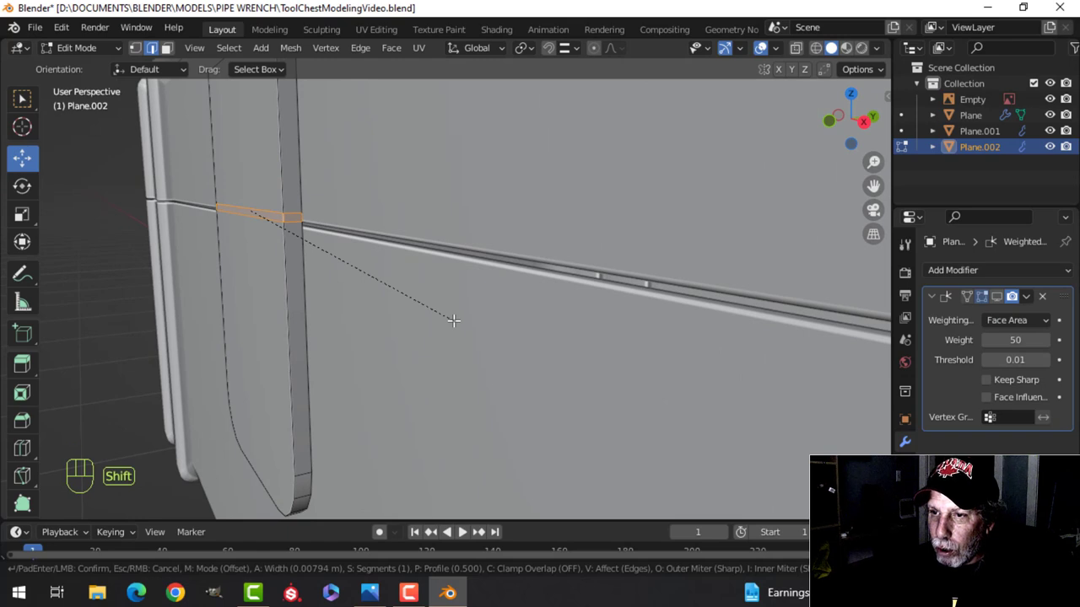
left_click(452, 318)
- Extrude the thin seam strip and push it inward about 0.01 m along its normals to form a groove
key("alt+s")
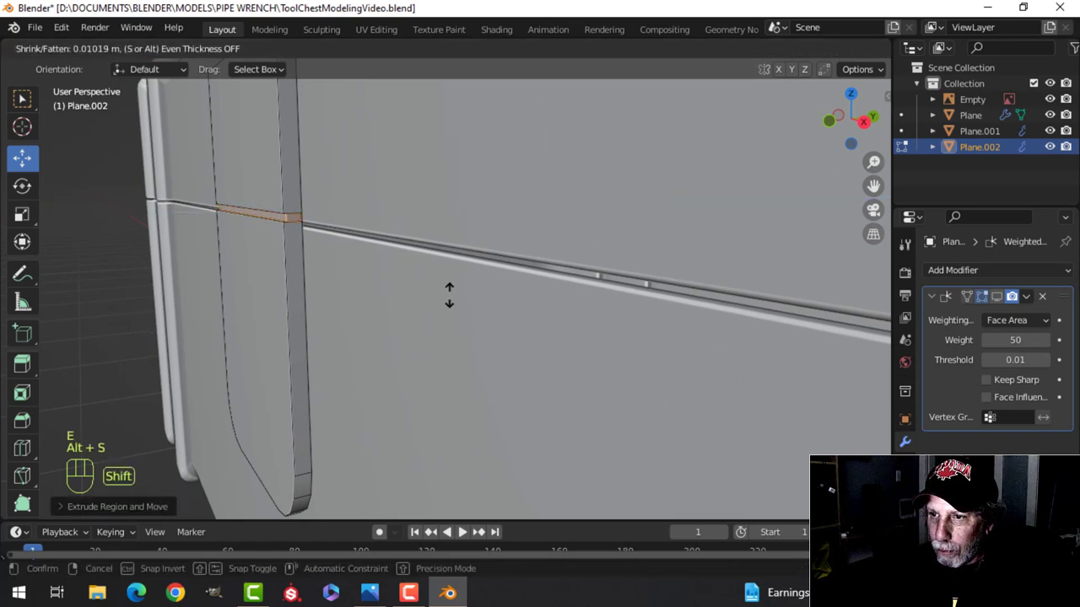
left_click(448, 293)
key("alt+a")
middle_click_drag(318, 309, 448, 318)
key("Tab")
scroll(426, 311, "down", 4)
key("alt+a")
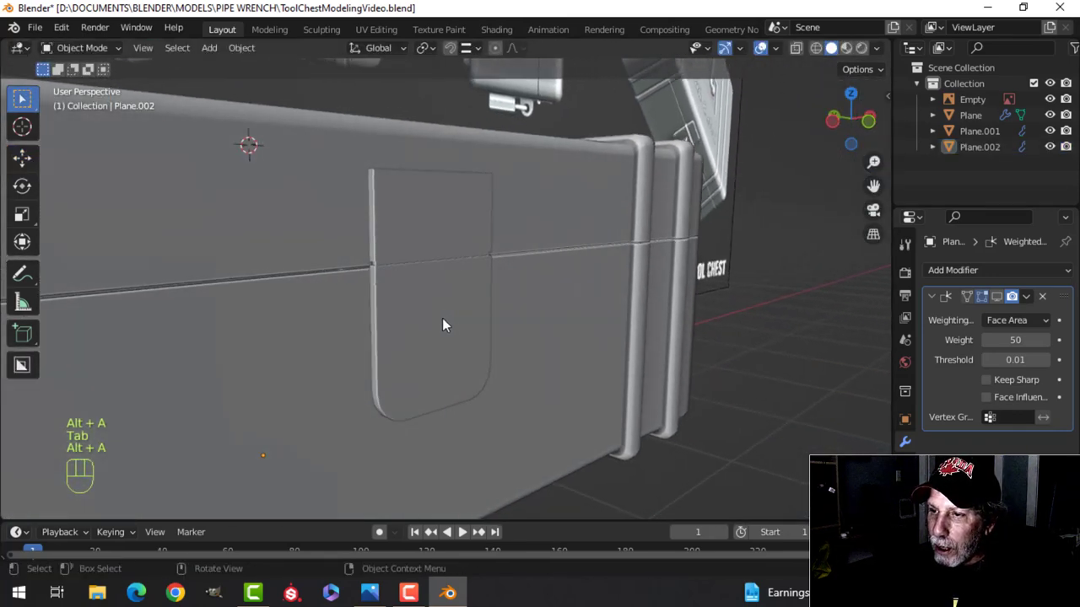
- Apply flat shading to the latch plate object
left_click(447, 318)
left_click(905, 532)
scroll(970, 506, "down", 4)
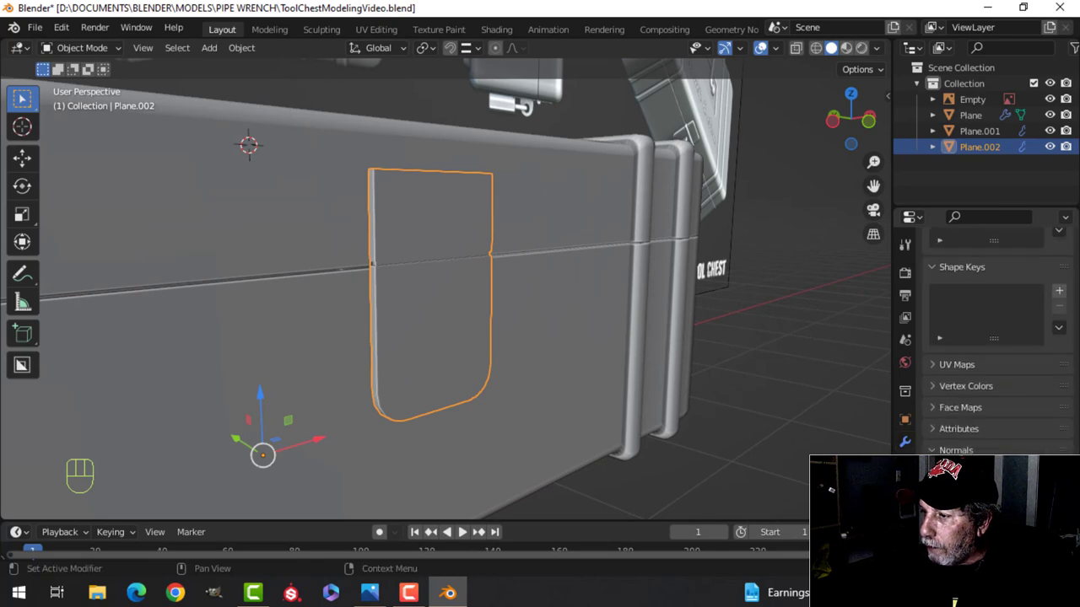
scroll(527, 374, "up", 4)
right_click(393, 311)
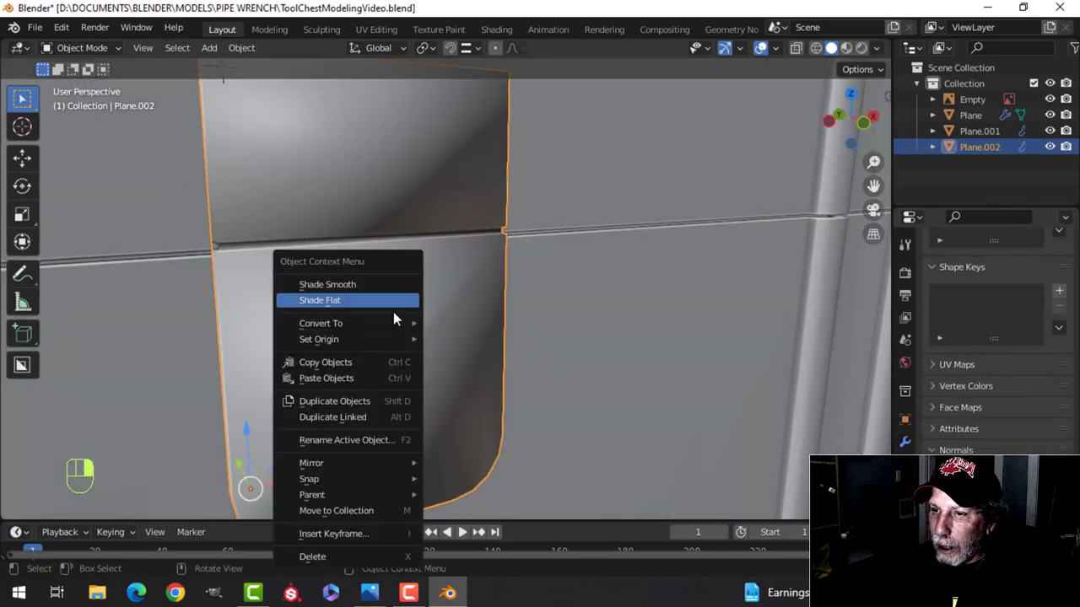
left_click(393, 311)
scroll(393, 313, "down", 3)
key("alt+a")
- Select the short edges at the latch plate's two top corners and bevel them with 3 segments
scroll(393, 315, "up", 3)
middle_click_drag(427, 318, 378, 297, "shift")
key("Tab")
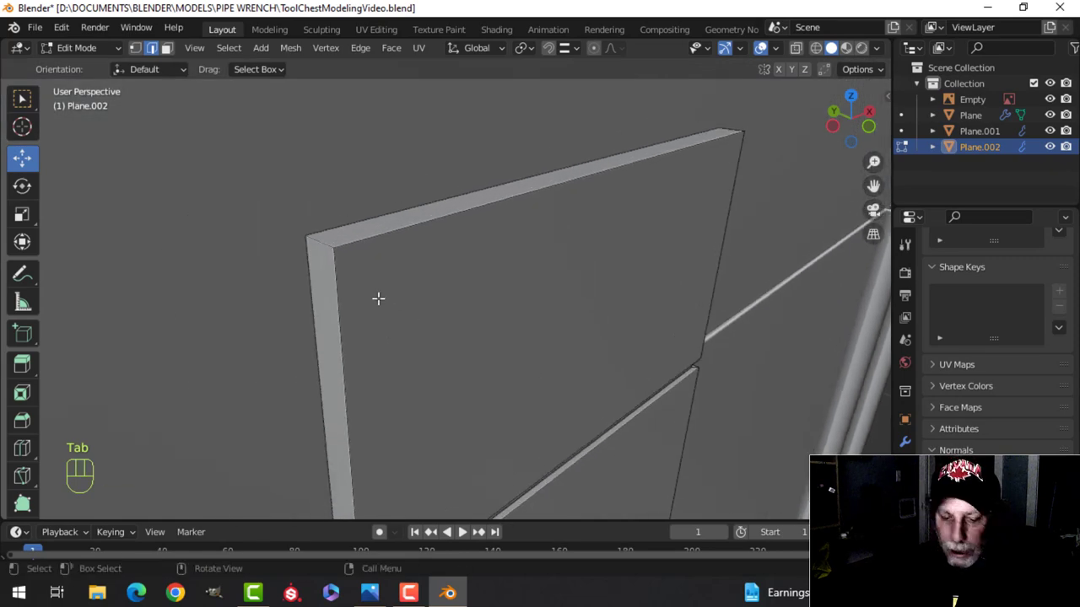
middle_click_drag(619, 291, 489, 291)
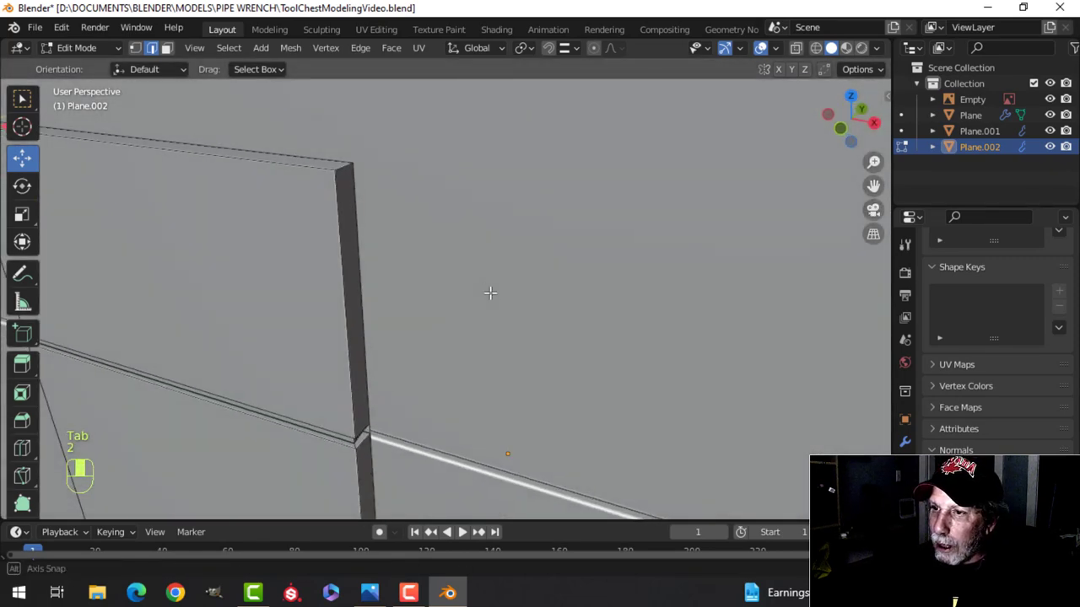
left_click(343, 166, "shift")
middle_click_drag(340, 268, 413, 358)
scroll(429, 316, "down", 4)
scroll(411, 358, "up", 3)
middle_click_drag(450, 410, 460, 390)
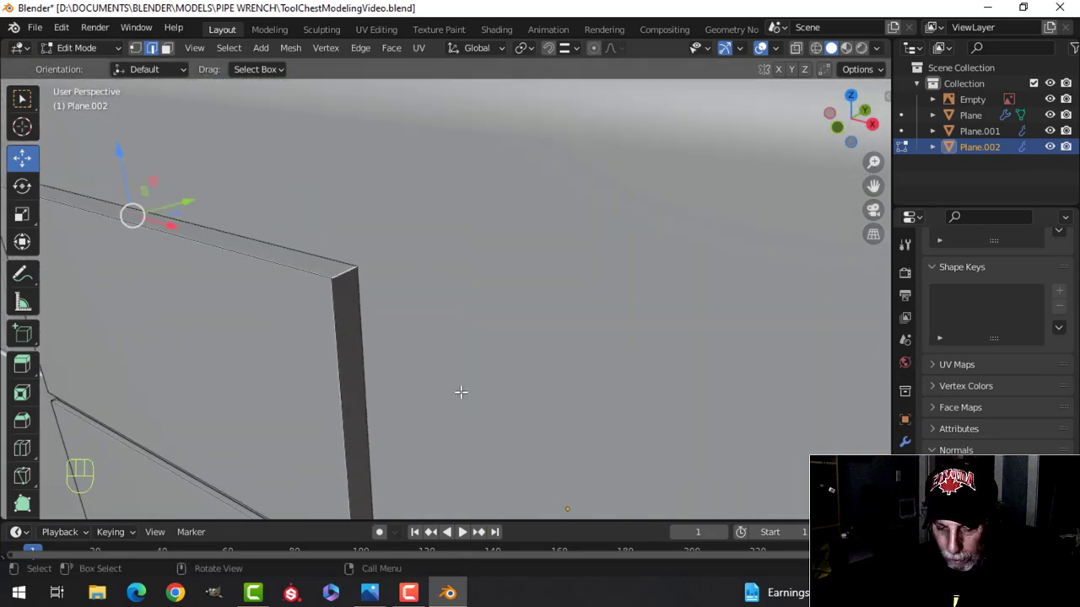
key("ctrl+b")
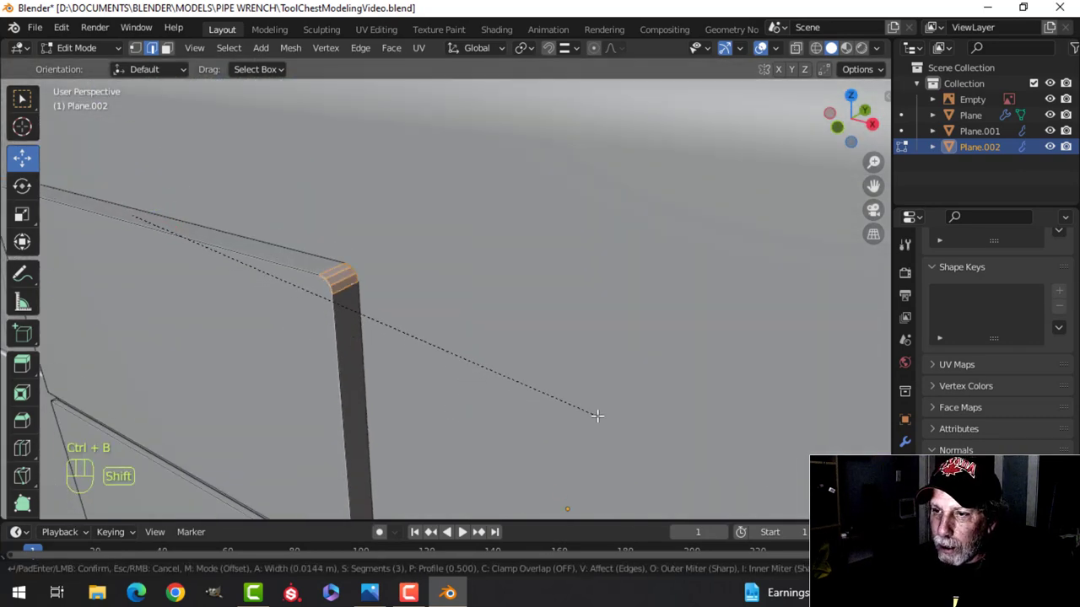
left_click(605, 416)
scroll(508, 412, "down", 5)
key("alt+a")
middle_click_drag(509, 412, 450, 318)
left_click(397, 327, "alt+shift")
scroll(442, 336, "up", 2)
left_click(366, 245, "alt+shift")
scroll(329, 356, "down", 1)
scroll(334, 354, "up", 3)
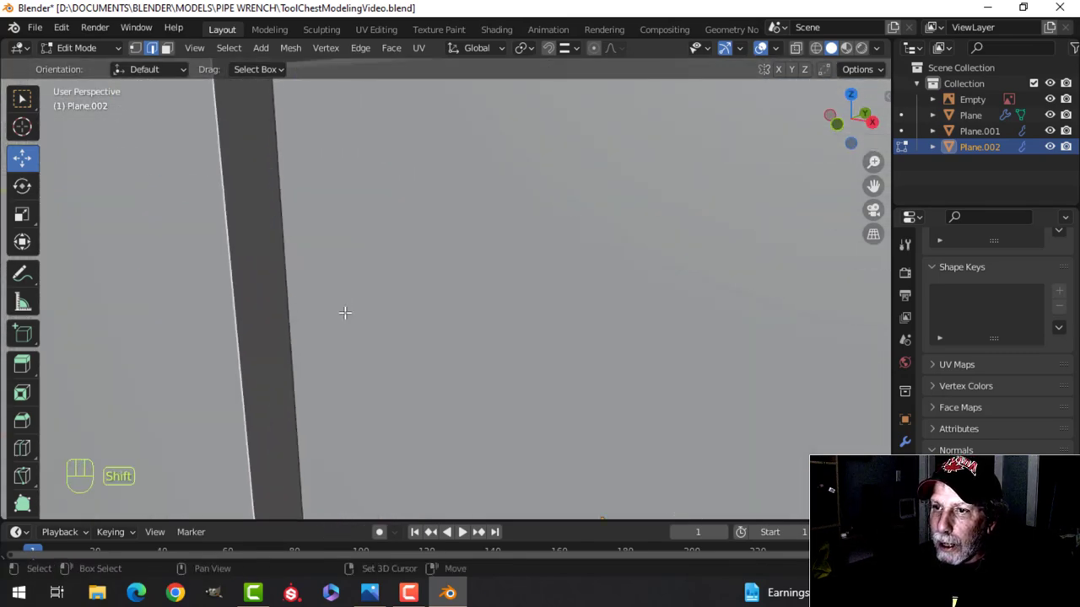
middle_click_drag(337, 287, 402, 335, "shift")
middle_click_drag(402, 236, 473, 344)
key("alt+a")
- Delete the stray side faces at the ends of the plate's seam groove
key("3")
middle_click_drag(717, 317, 550, 255)
left_click(539, 211, "shift")
key("x")
left_click(531, 211)
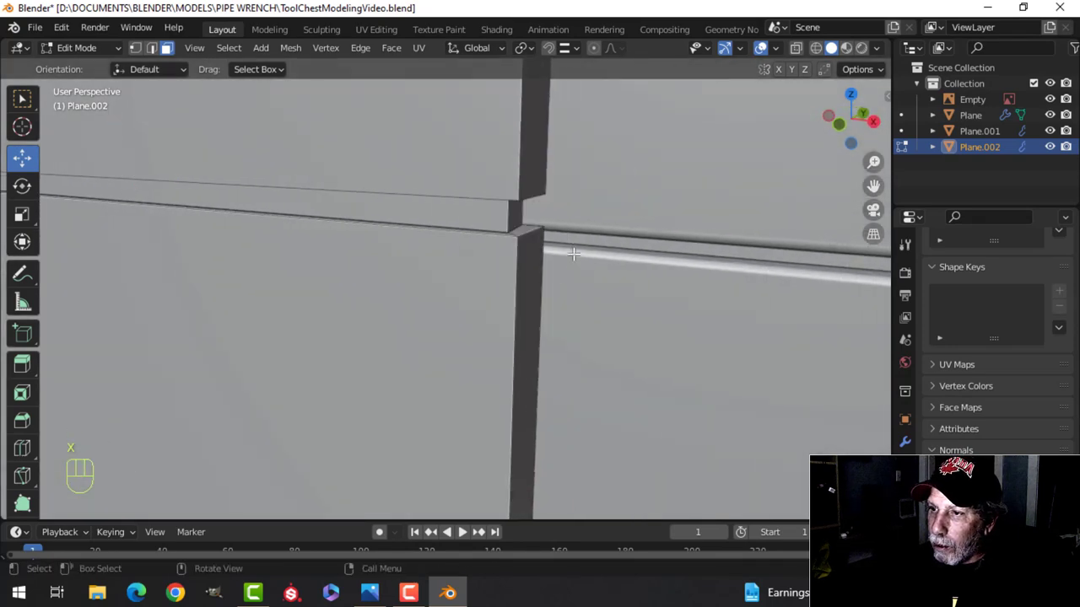
- Select the front outline edges of the plate's upper and lower parts and the groove, and bevel them about 0.006 m with 2 segments
key("2")
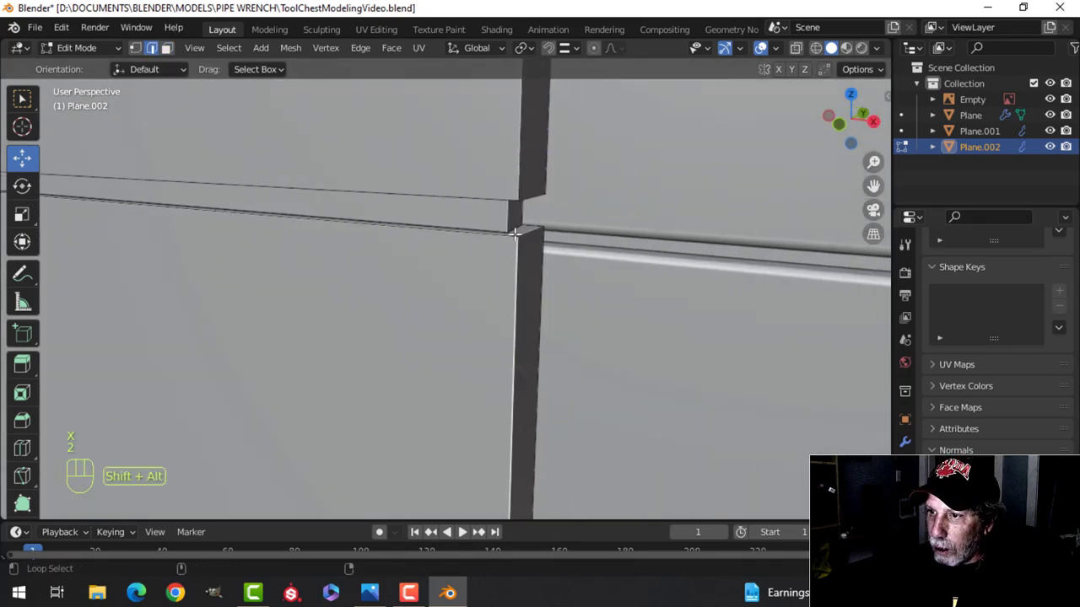
left_click(518, 162, "alt+shift")
middle_click_drag(519, 162, 406, 119)
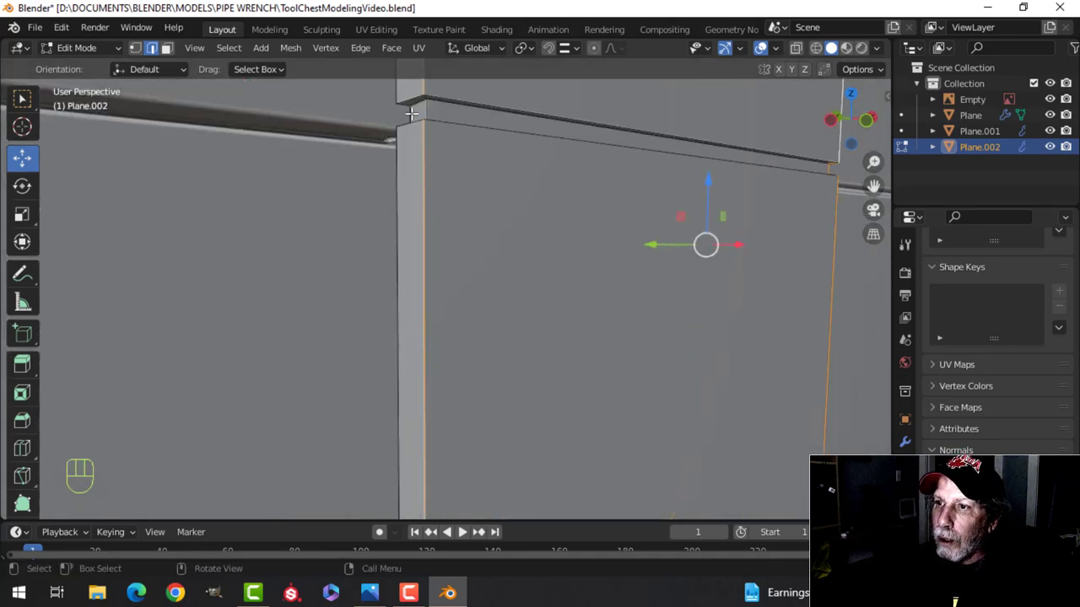
scroll(463, 169, "down", 5)
middle_click_drag(563, 369, 475, 309, "shift")
scroll(388, 299, "up", 2)
scroll(494, 391, "up", 1)
scroll(475, 309, "up", 1)
key("ctrl+b")
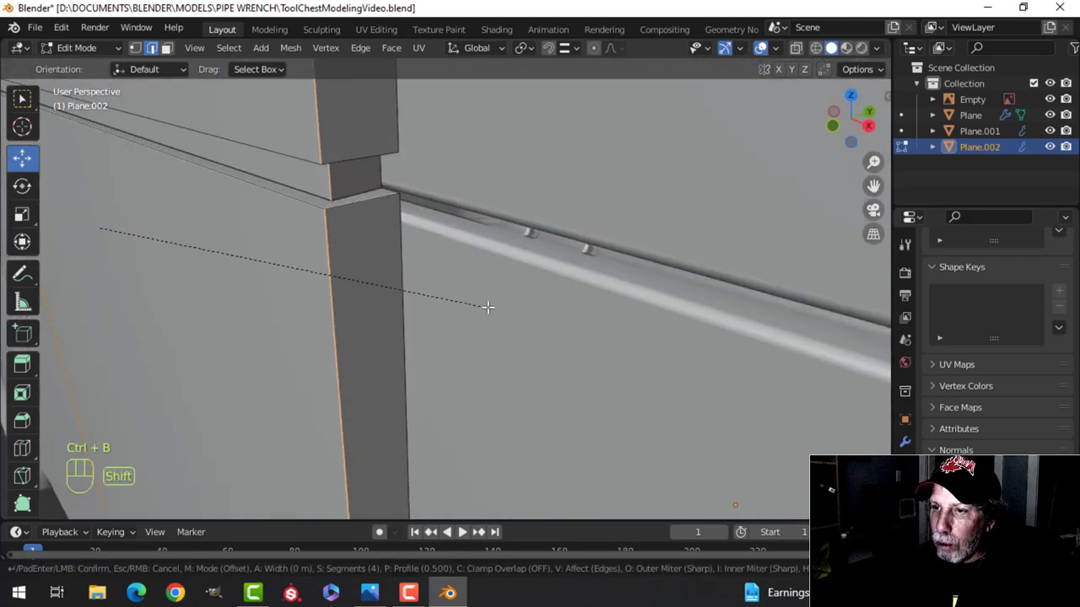
scroll(540, 313, "up", 3)
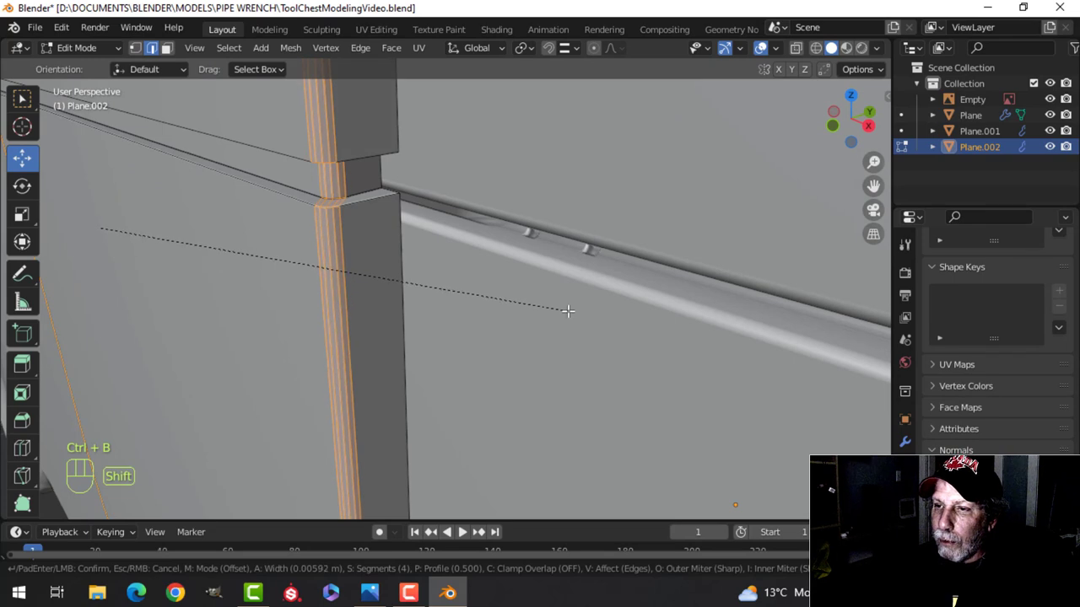
scroll(567, 310, "down", 2)
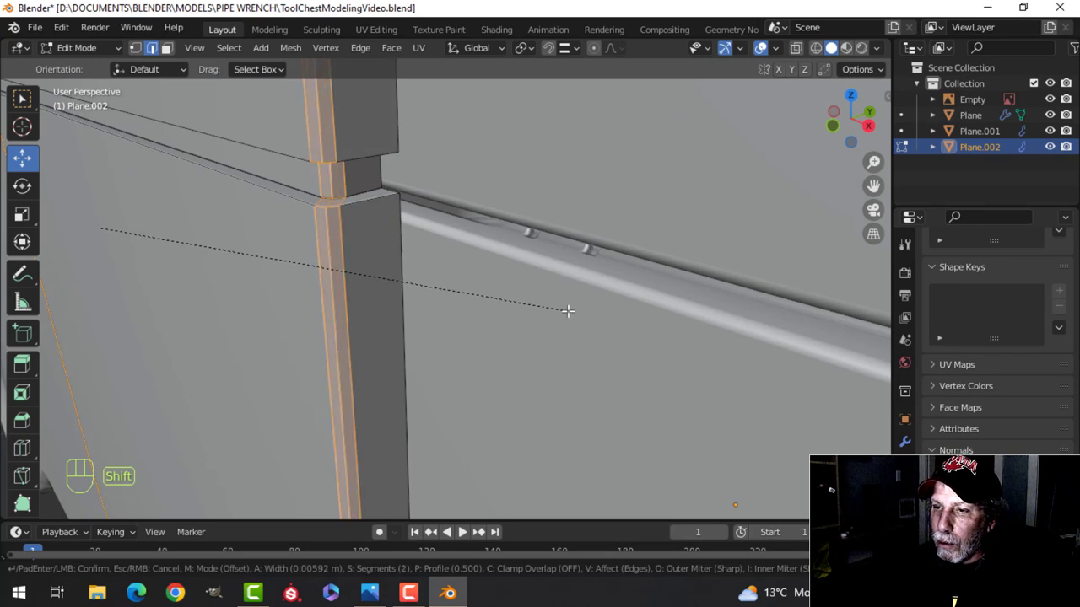
left_click(568, 310)
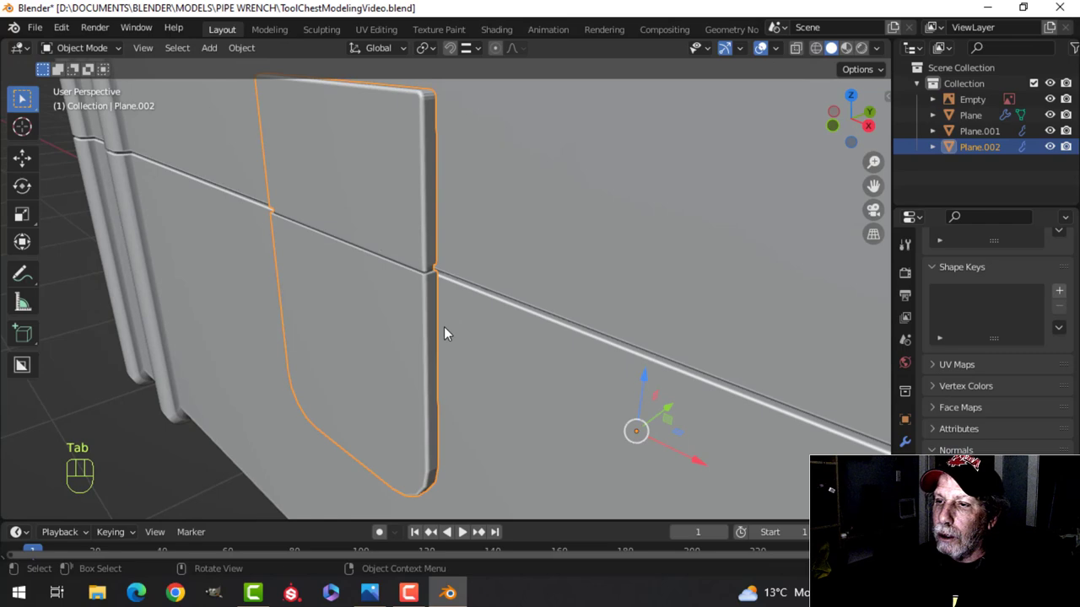
- Select the edge loops along both sides of the latch plate's seam groove and bevel them about 0.004 m
key("alt+a")
left_click(408, 290)
key("Tab")
scroll(407, 290, "up", 4)
key("alt+a")
left_click(371, 245, "alt")
left_click(369, 228, "alt+shift")
middle_click_drag(427, 260, 456, 328)
key("ctrl+z")
key("alt+a")
left_click(385, 301, "alt+shift")
left_click(384, 268, "alt+shift")
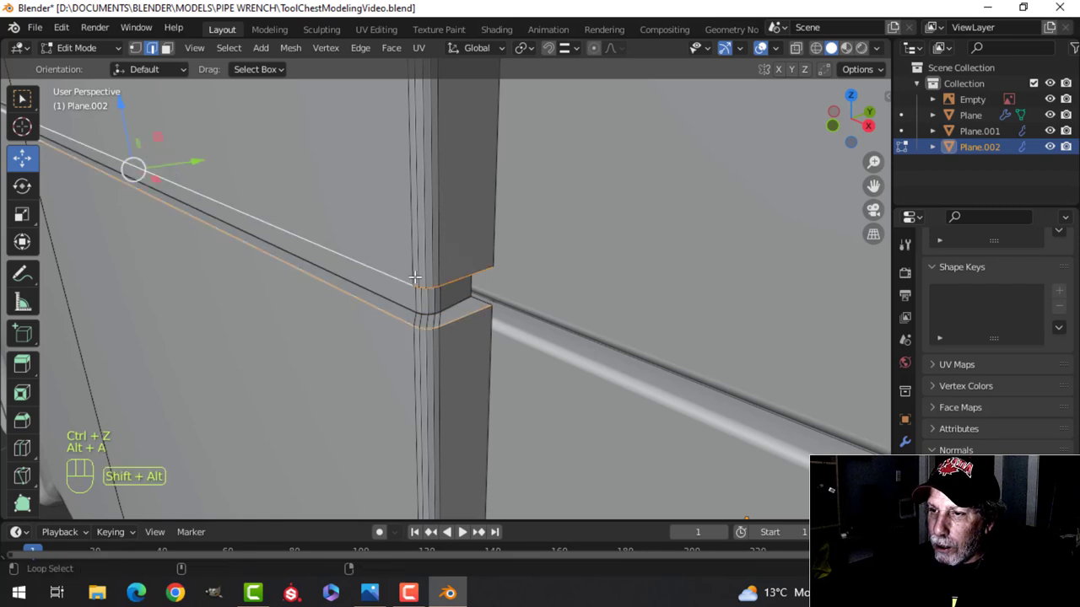
key("ctrl+b")
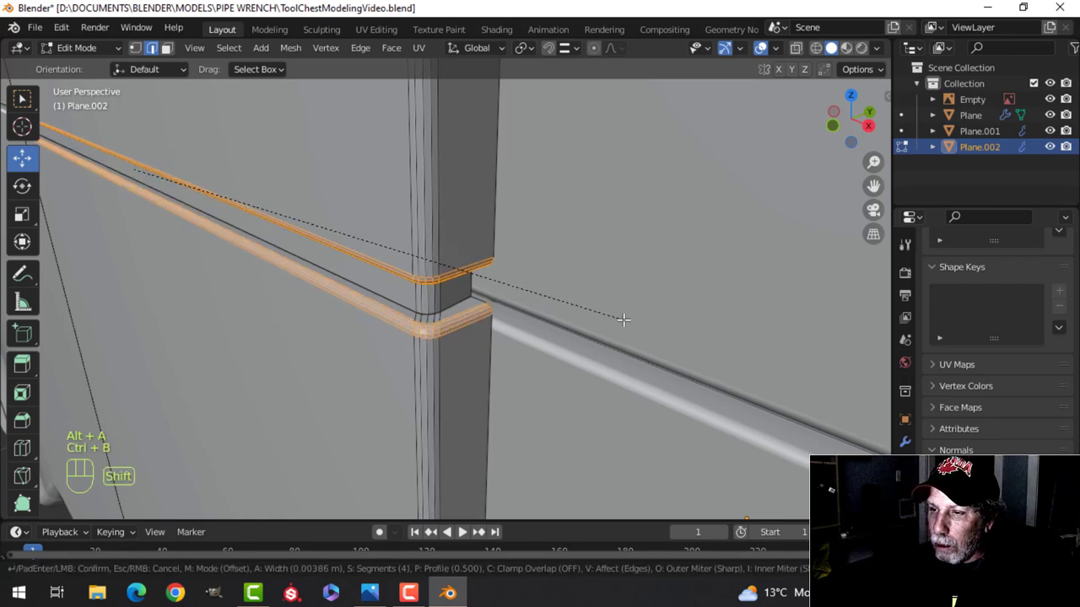
scroll(622, 319, "down", 1)
left_click(624, 320)
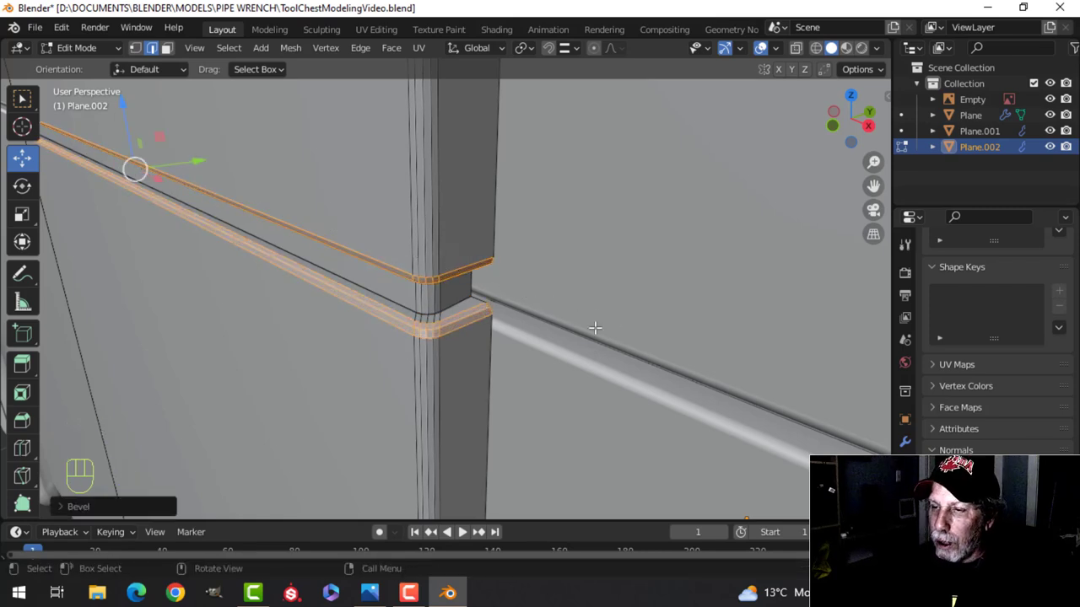
scroll(582, 329, "down", 6)
key("Tab")
key("alt+a")
- Snap the 3D cursor to the centre of the latch plate's mesh, working in front wireframe view
middle_click_drag(521, 344, 540, 315)
scroll(548, 357, "down", 4)
key("KP_1")
key("z")
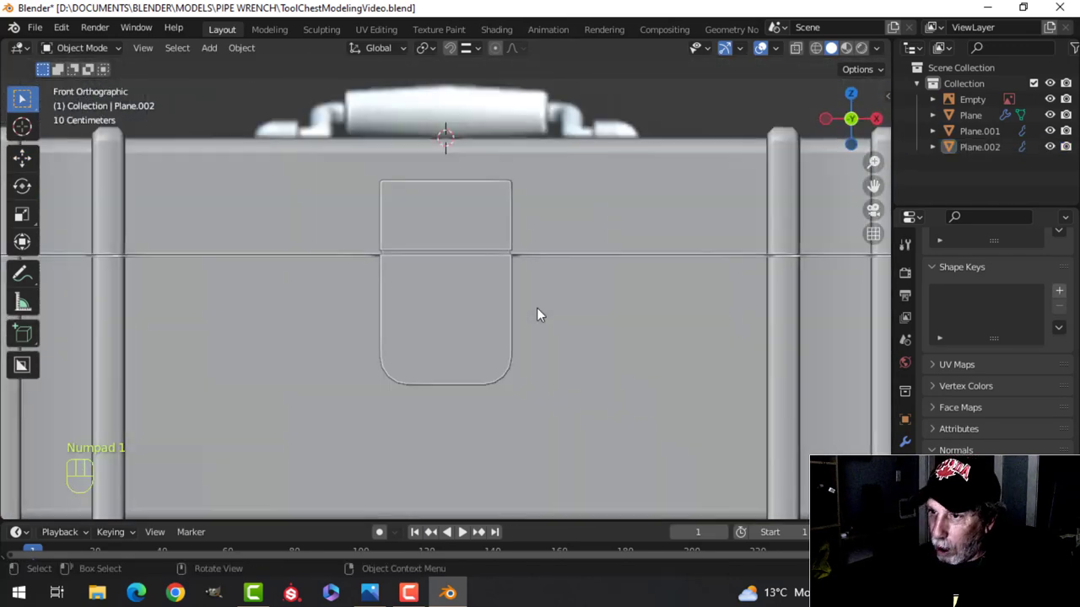
left_click(428, 308)
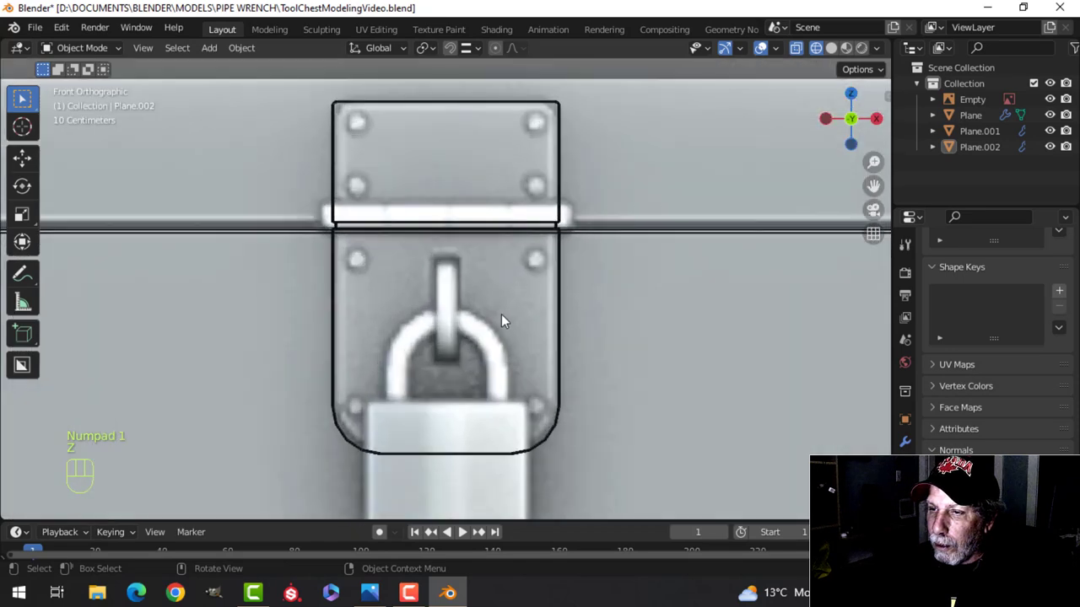
scroll(498, 317, "down", 1)
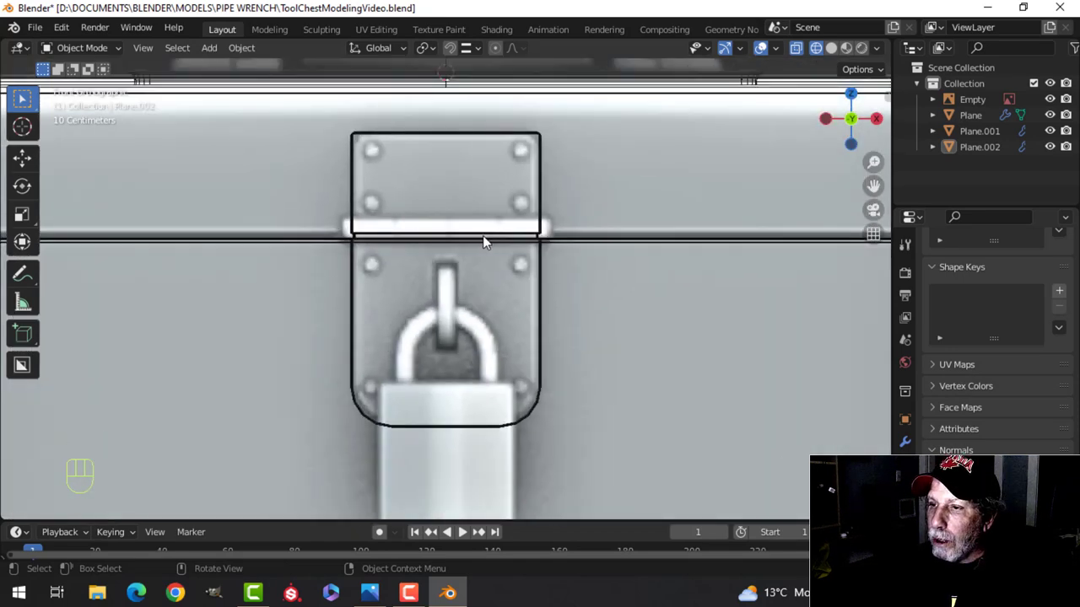
left_click(579, 250)
left_click(499, 136)
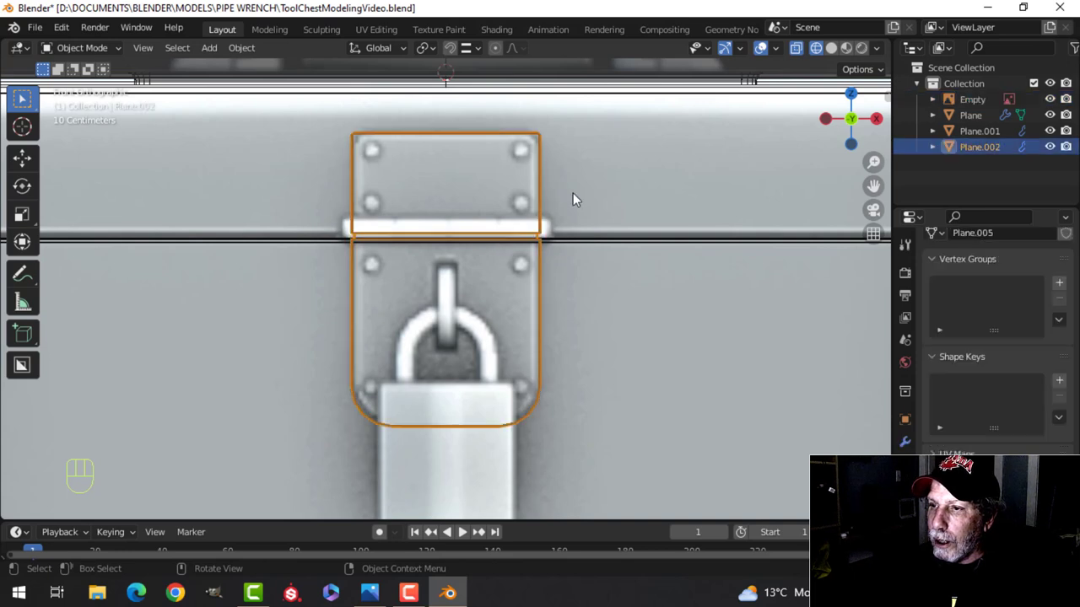
key("Tab")
key("a")
key("shift+s")
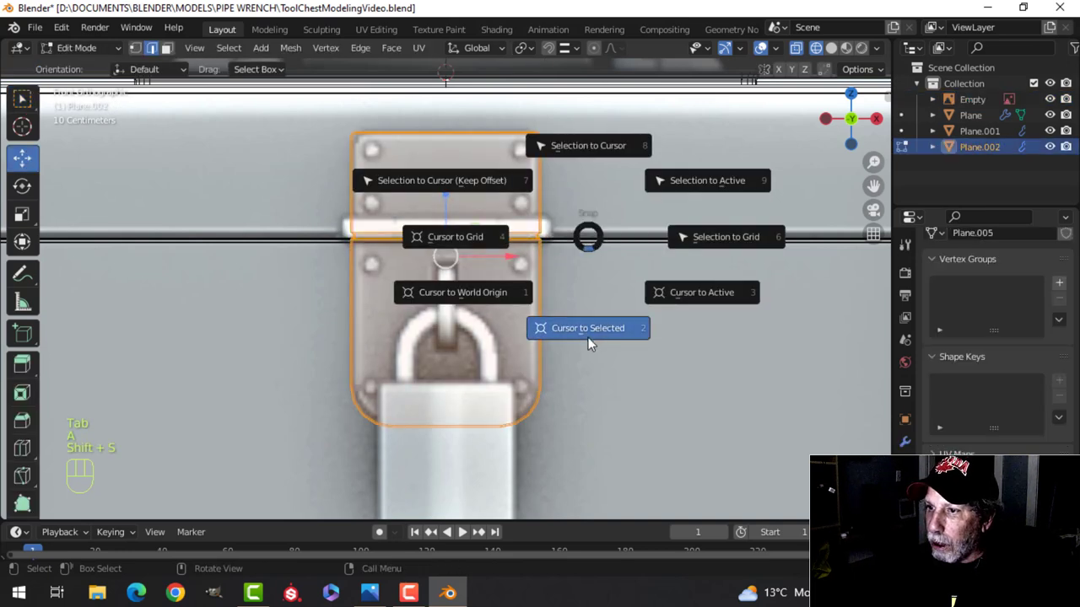
left_click(587, 336)
key("Tab")
- Add a cylinder mesh with 16 vertices at the 3D cursor
key("shift+a")
mouse_move(540, 238)
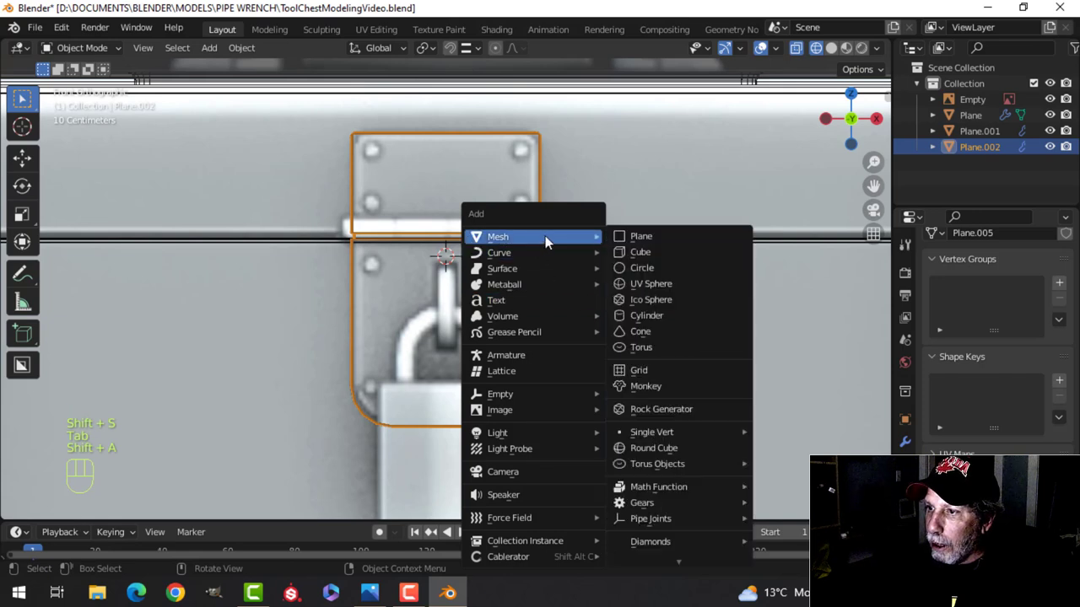
left_click(650, 316)
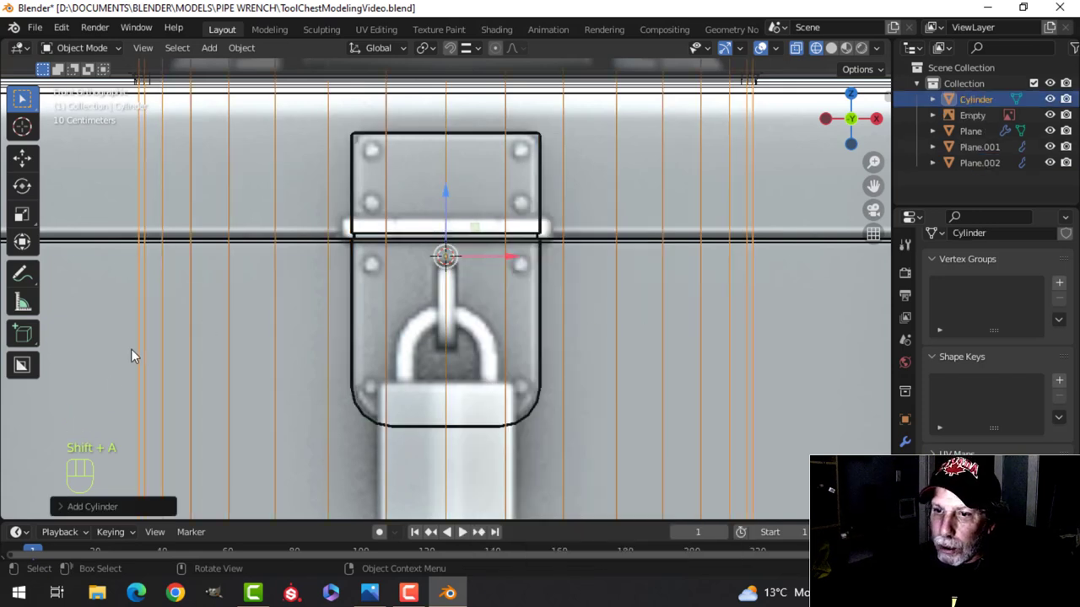
left_click(93, 506)
left_click(221, 319)
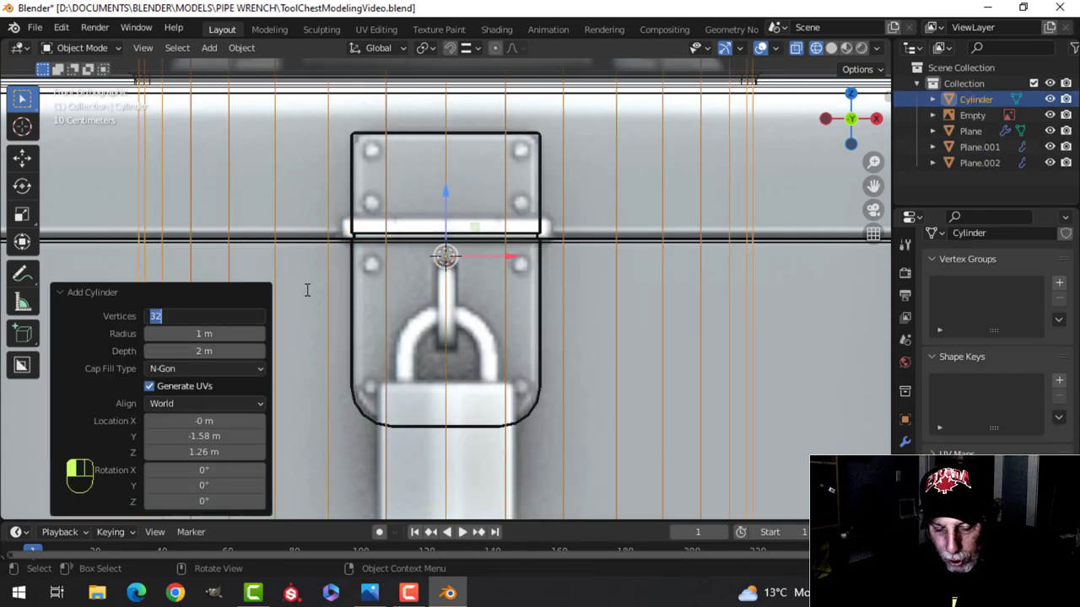
type("16")
key("Return")
scroll(319, 304, "down", 5)
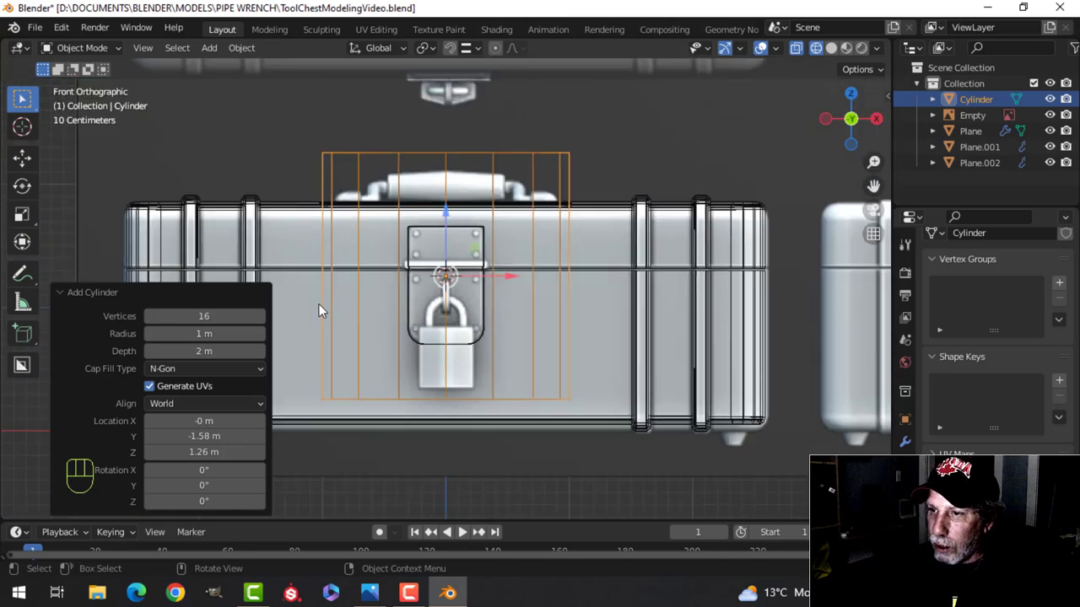
- Scale the cylinder's mesh down to about 0.05 of its size and rotate it 90° about the Y axis
key("Tab")
key("s")
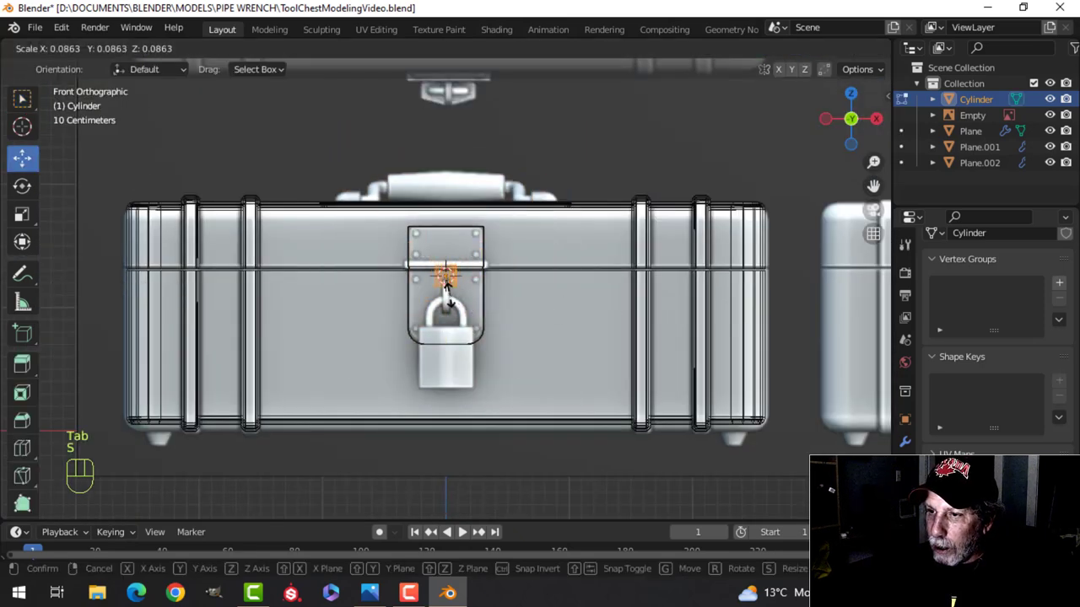
left_click(447, 282)
scroll(447, 269, "up", 6)
key("s")
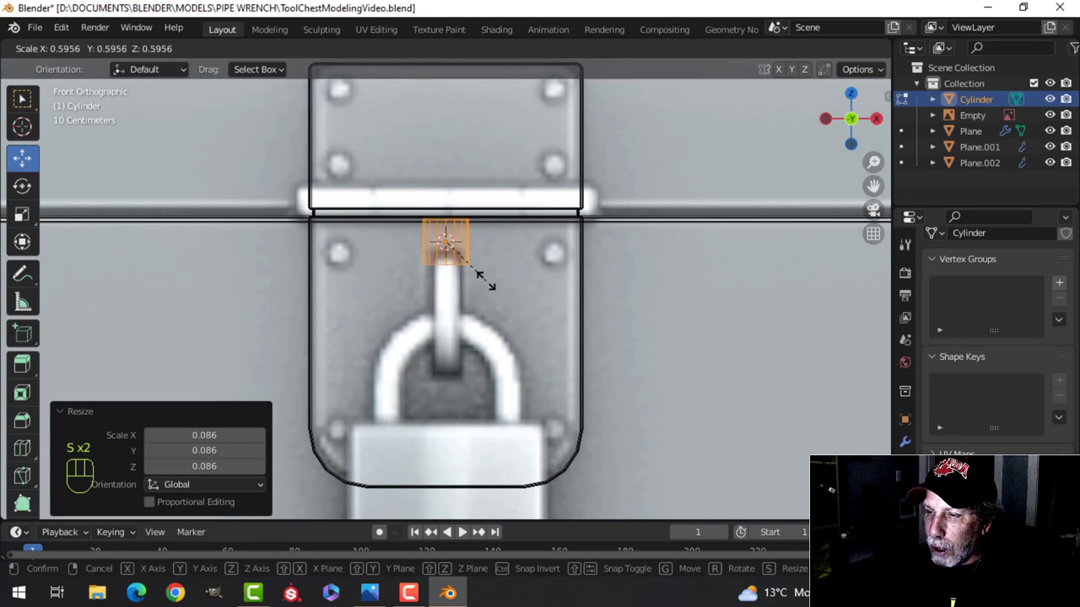
left_click(484, 279)
key("r")
key("y")
key("9")
key("0")
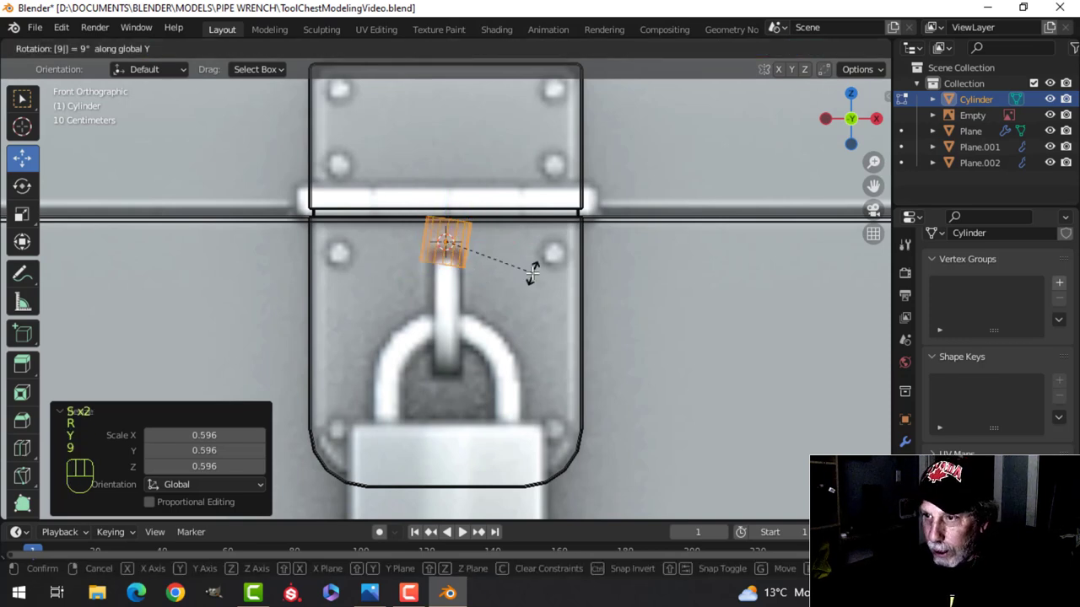
key("Return")
- Move the cylinder up onto the reference hinge bar and scale it to match the bar's thickness
left_click_drag(445, 198, 443, 156)
key("s")
left_click(505, 169)
scroll(567, 198, "up", 1)
key("s")
left_click(290, 196)
scroll(516, 210, "down", 2)
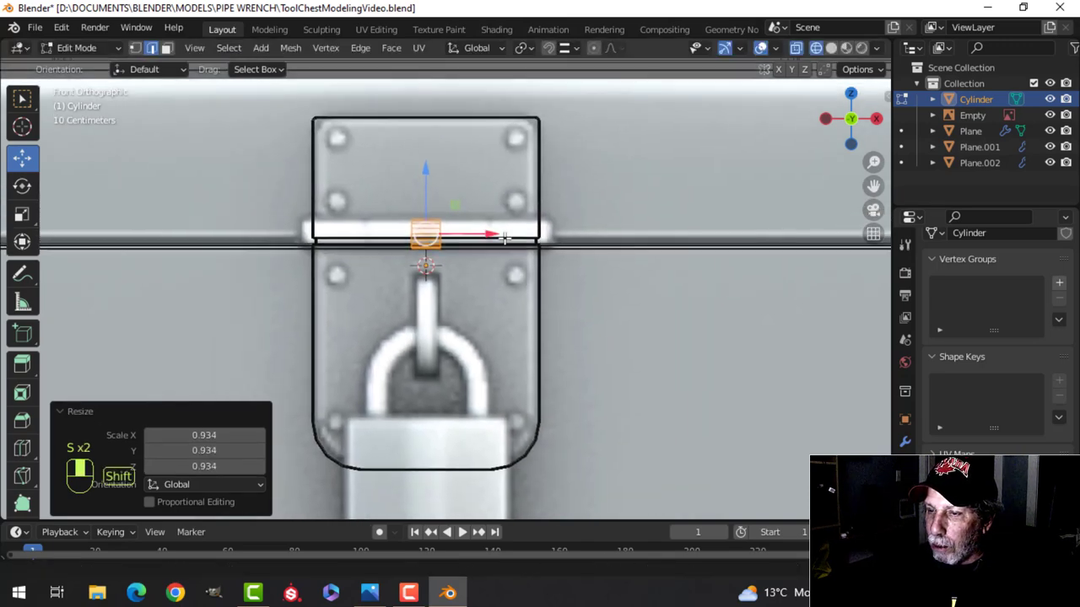
left_click_drag(433, 182, 478, 186)
- Stretch the cylinder about 8.65 times along X to the reference hinge's width and shift it about -0.006 m along Y
key("s")
key("x")
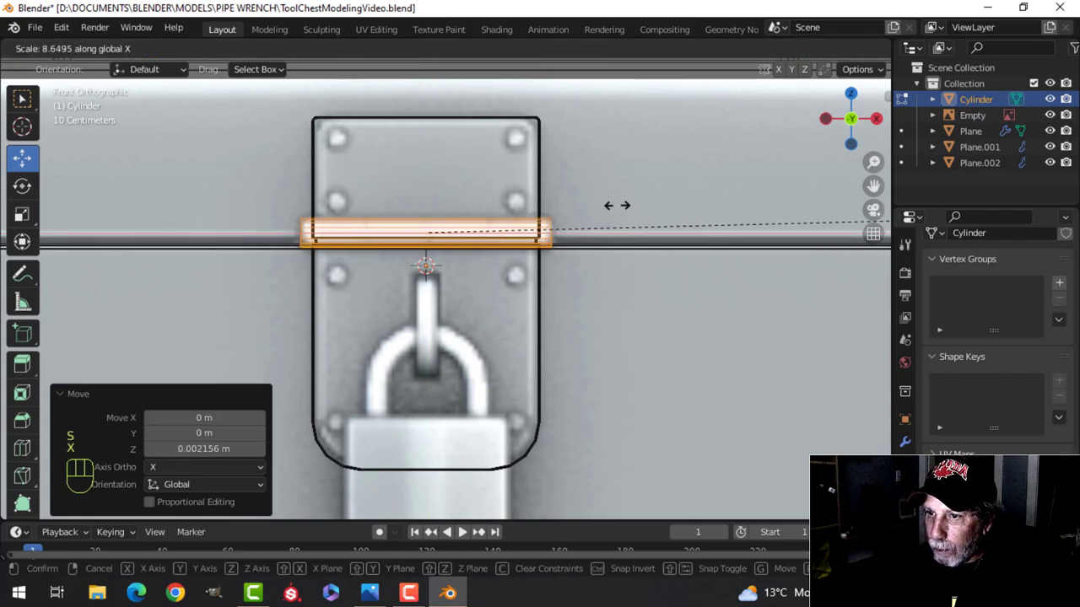
left_click(619, 204)
key("z")
left_click(654, 229)
mouse_move(493, 274)
middle_mouse_down()
mouse_move(605, 294)
mouse_move(591, 277)
mouse_move(421, 276)
middle_mouse_up()
left_click_drag(383, 242, 385, 243)
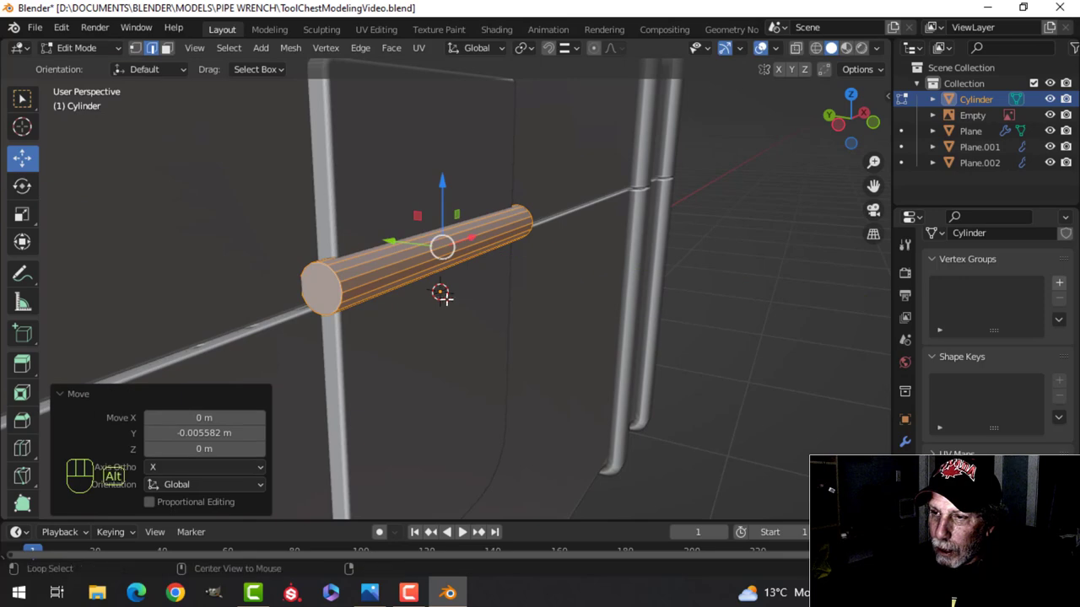
key("alt+a")
middle_click_drag(436, 285, 346, 283)
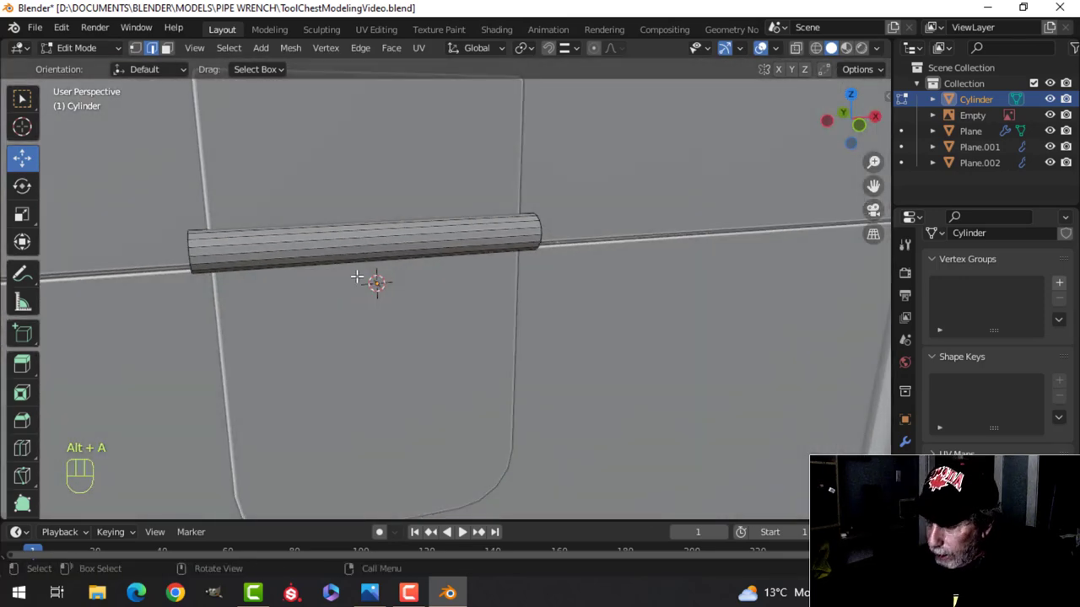
key("KP_1")
key("z")
left_click(244, 271)
scroll(370, 281, "up", 3)
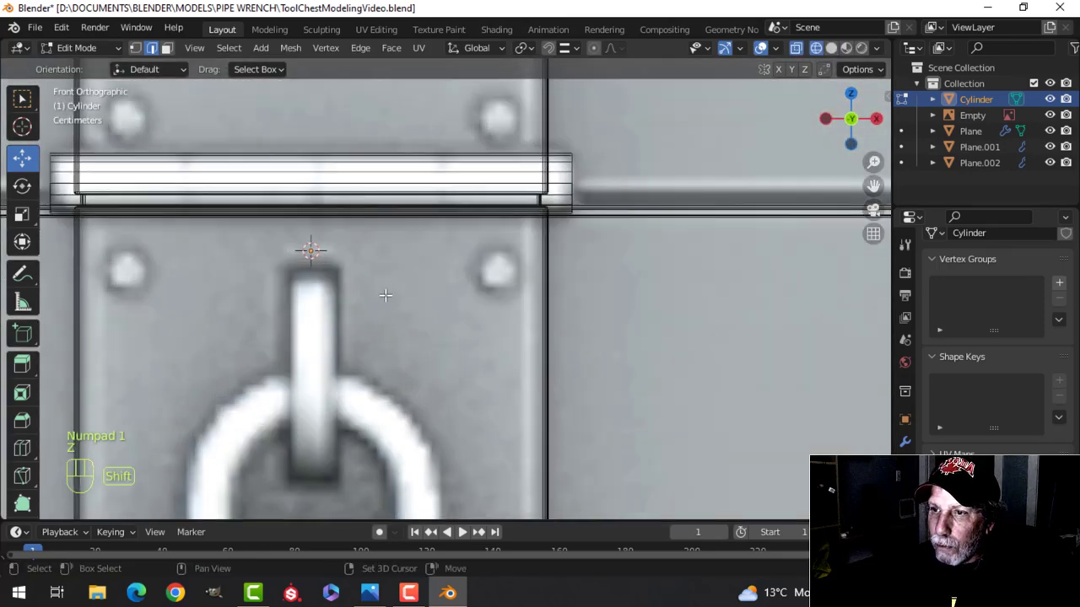
middle_click_drag(371, 280, 393, 307, "shift")
key("ctrl+r")
left_click(333, 220)
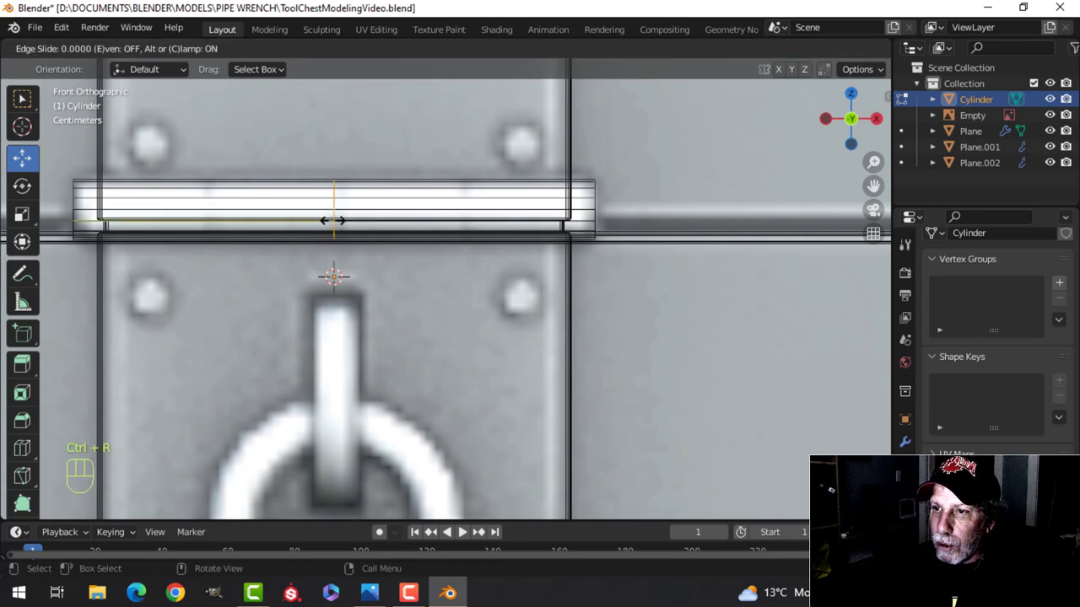
key("ctrl+z")
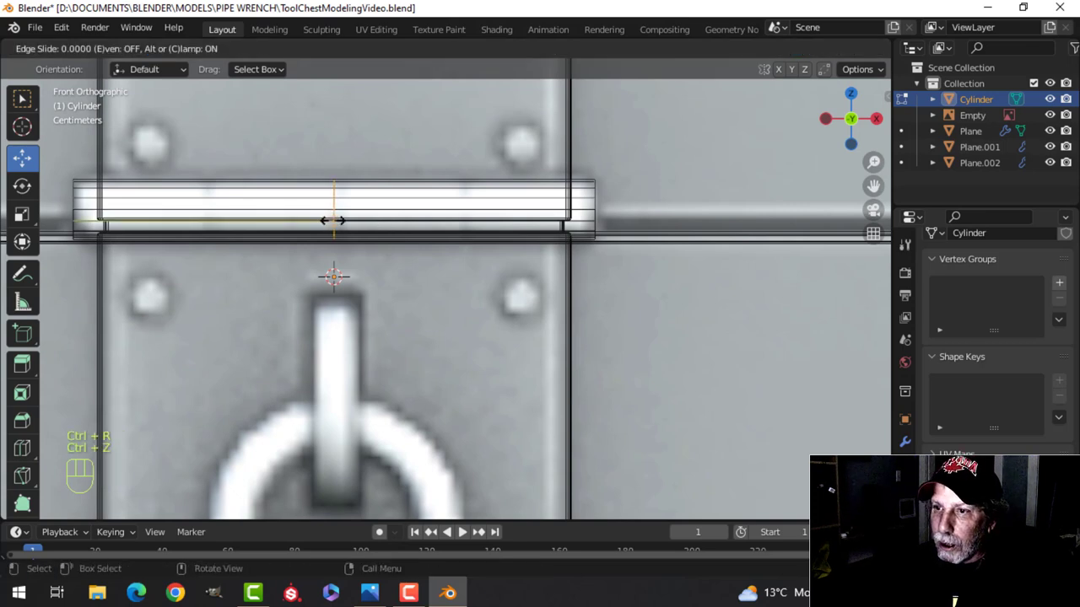
key("Escape")
key("ctrl+z")
- Add three evenly spaced loop cuts around the hinge cylinder, leaving them without any slide
key("ctrl+r")
scroll(327, 221, "up", 1)
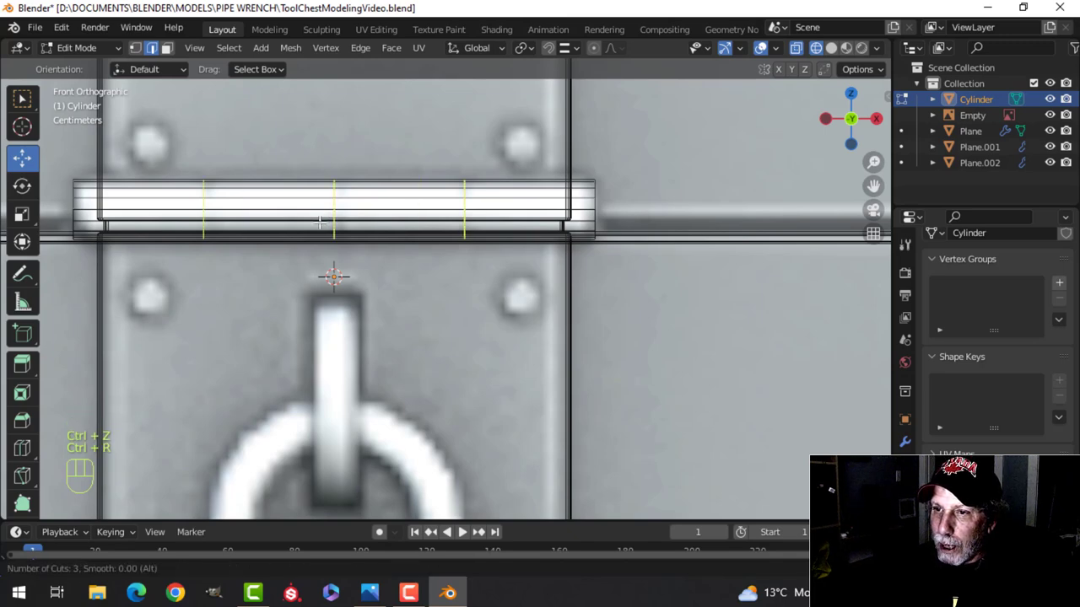
left_click(321, 221)
key("Escape")
middle_click_drag(321, 221, 361, 253)
key("KP_1")
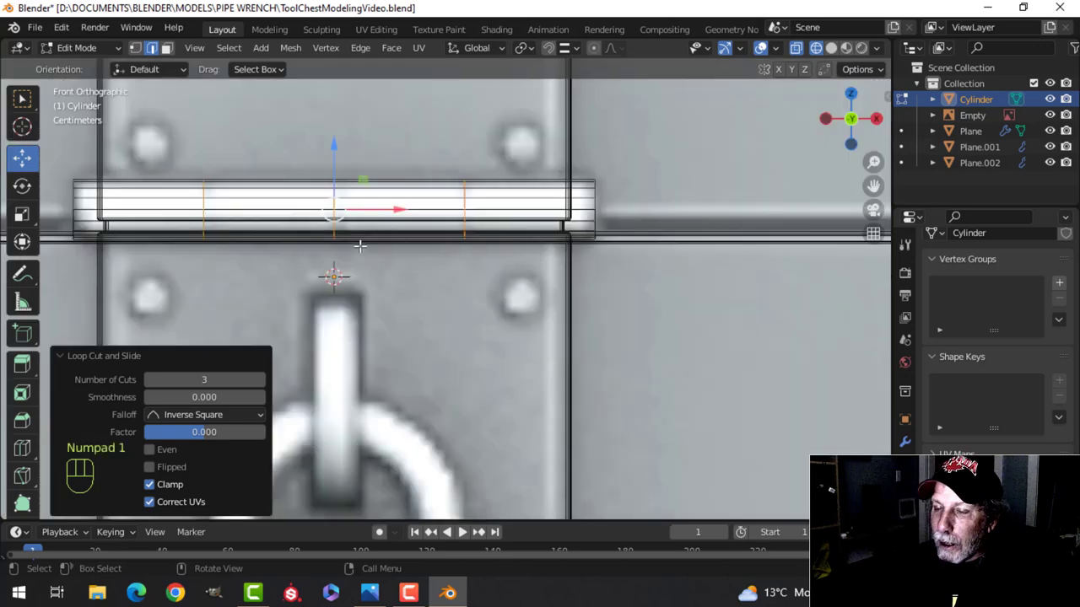
- Bevel the hinge cylinder's three edge loops into narrow bands with a width of about 0.003 m and 1 segment
key("z")
left_click(471, 254)
scroll(471, 261, "up", 2)
middle_click_drag(472, 285, 494, 309, "shift")
key("ctrl+b")
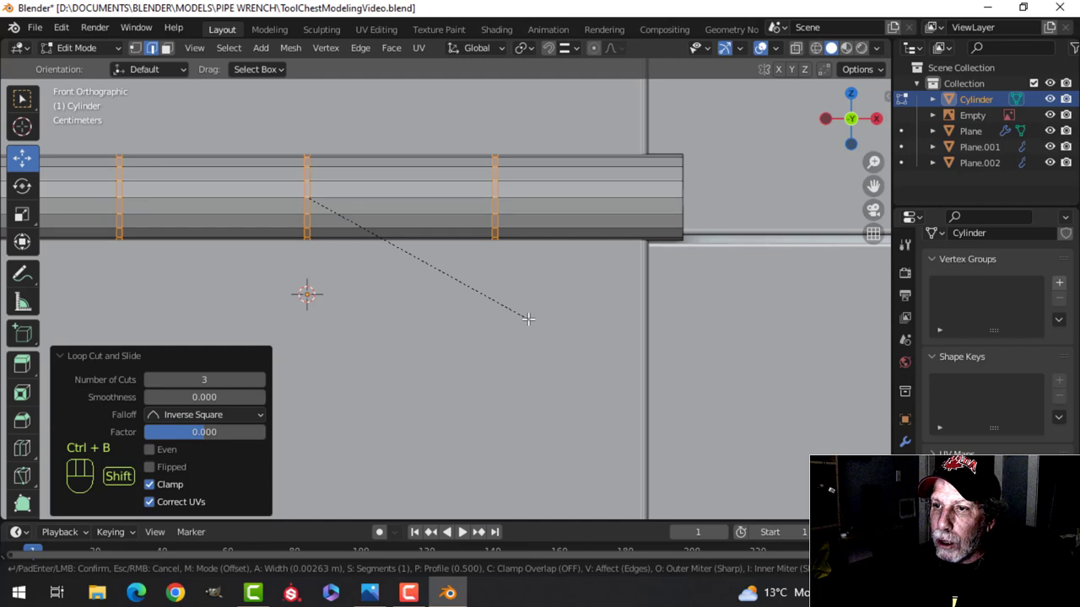
left_click(523, 311)
- Extrude the three narrow bands in place and shrink them inward along their normals to form grooves between the hinge segments
key("e")
right_click(523, 311)
key("alt+s")
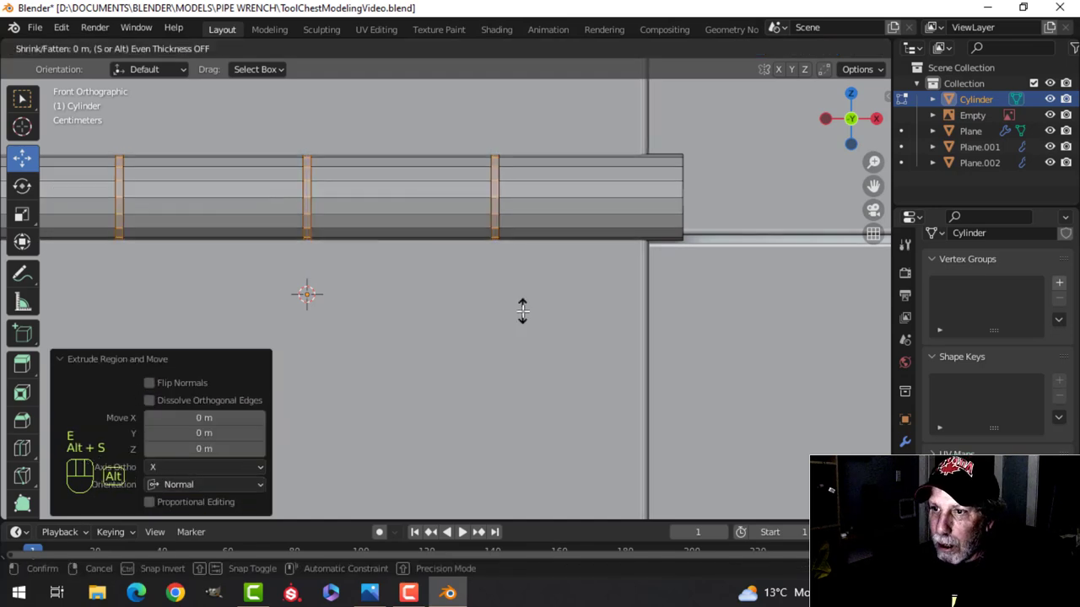
left_click(373, 278)
key("alt+a")
- Select both end cap faces of the hinge cylinder and bevel their rims
middle_click_drag(374, 277, 488, 353)
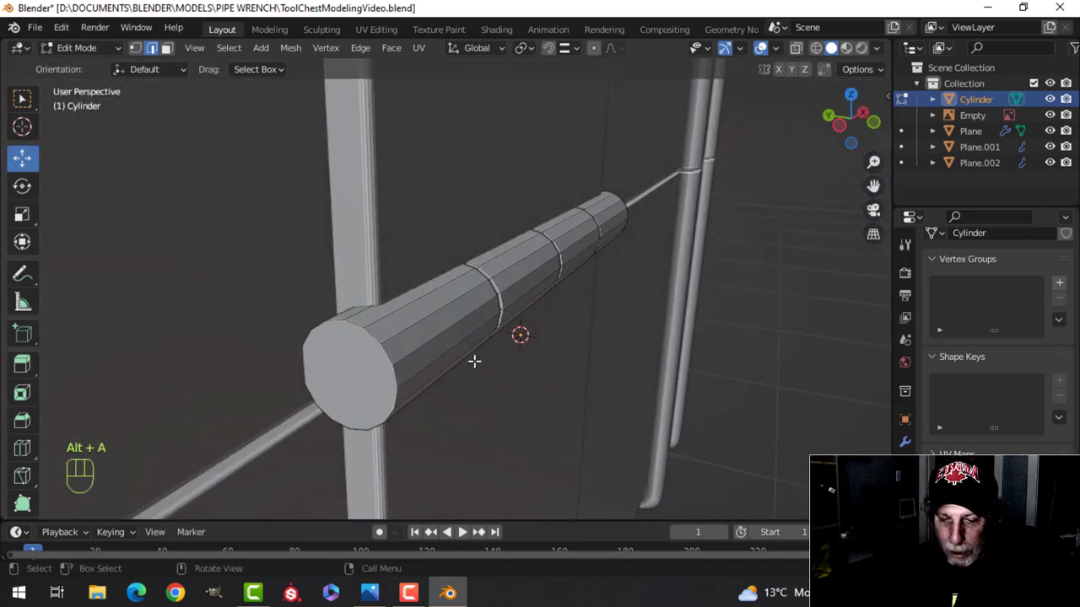
key("3")
left_click(356, 367)
middle_click_drag(629, 307, 422, 299)
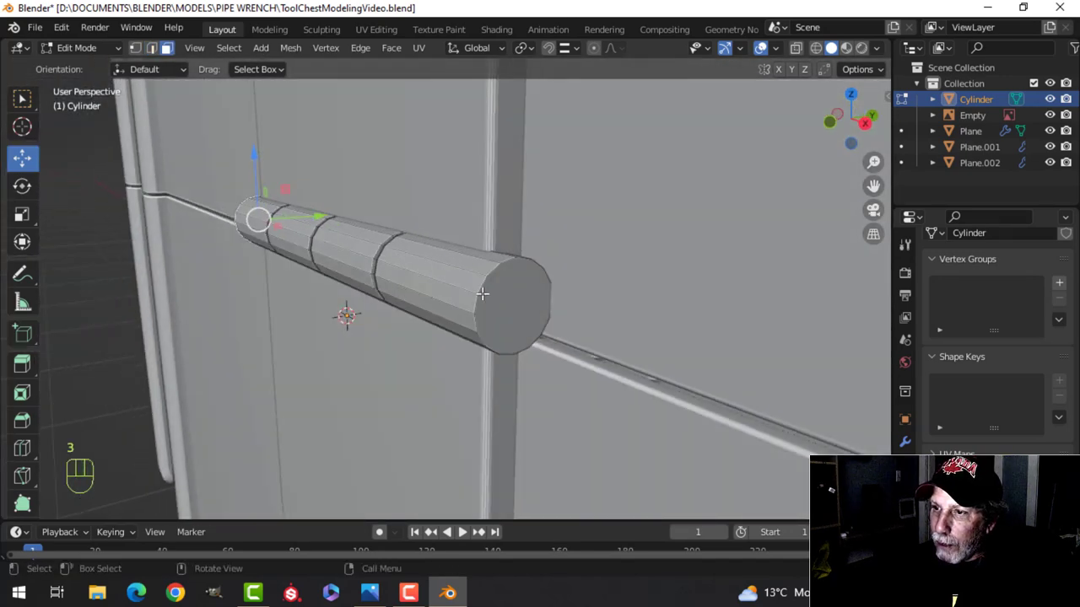
left_click(544, 291, "shift")
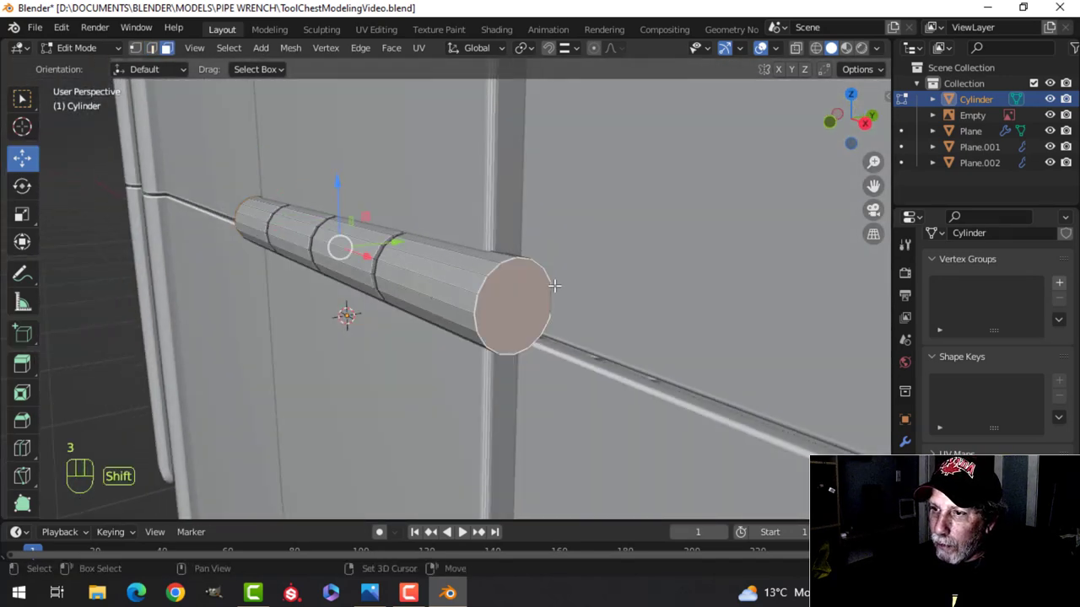
scroll(655, 284, "up", 1)
left_click(655, 286)
- Leave mesh editing and apply smooth shading to the hinge cylinder
key("Tab")
scroll(428, 261, "down", 4)
right_click(429, 261)
left_click(424, 244)
scroll(396, 261, "up", 3)
middle_click_drag(397, 262, 468, 290)
key("alt+a")
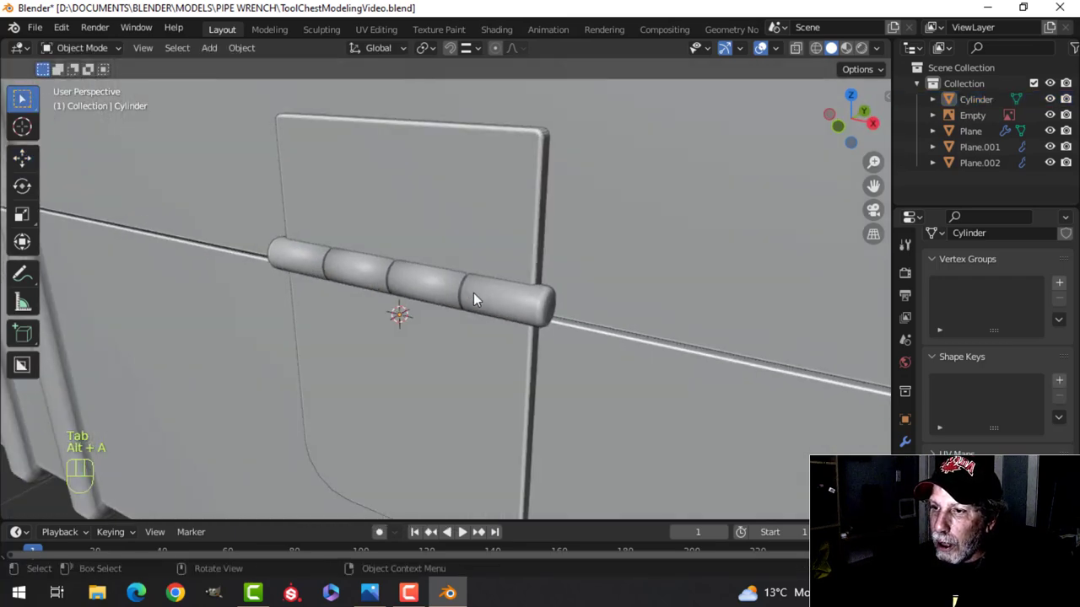
- Add a Bevel modifier to the hinge cylinder
left_click(468, 289)
left_click(904, 442)
left_click(953, 270)
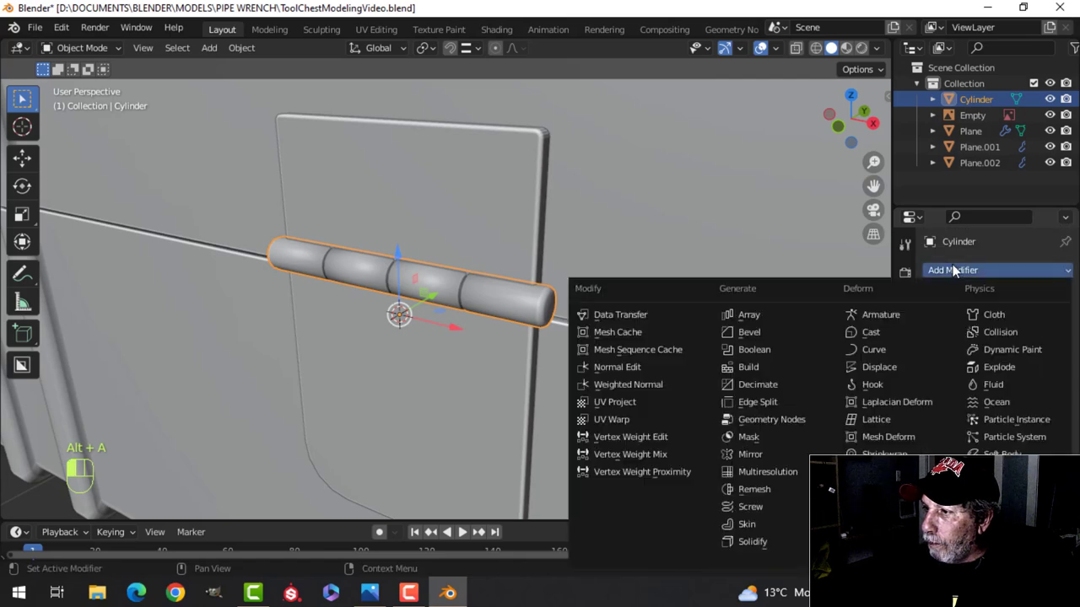
left_click(750, 464)
middle_click_drag(750, 464, 476, 266)
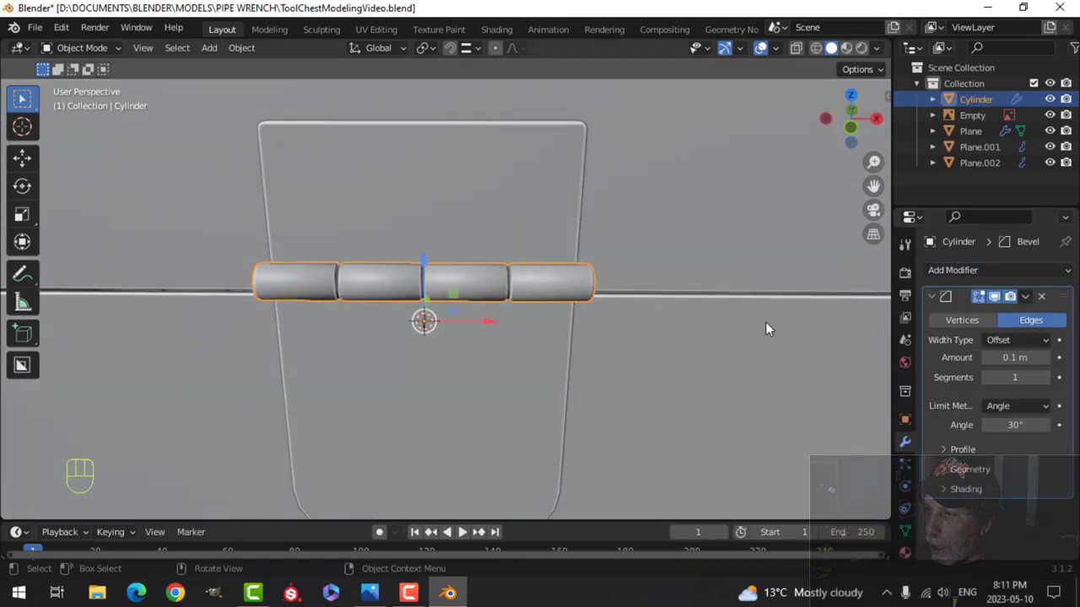
scroll(730, 319, "up", 1)
- Add a Weighted Normal modifier to the hinge cylinder and enable Auto Smooth in its mesh normals
left_click(953, 271)
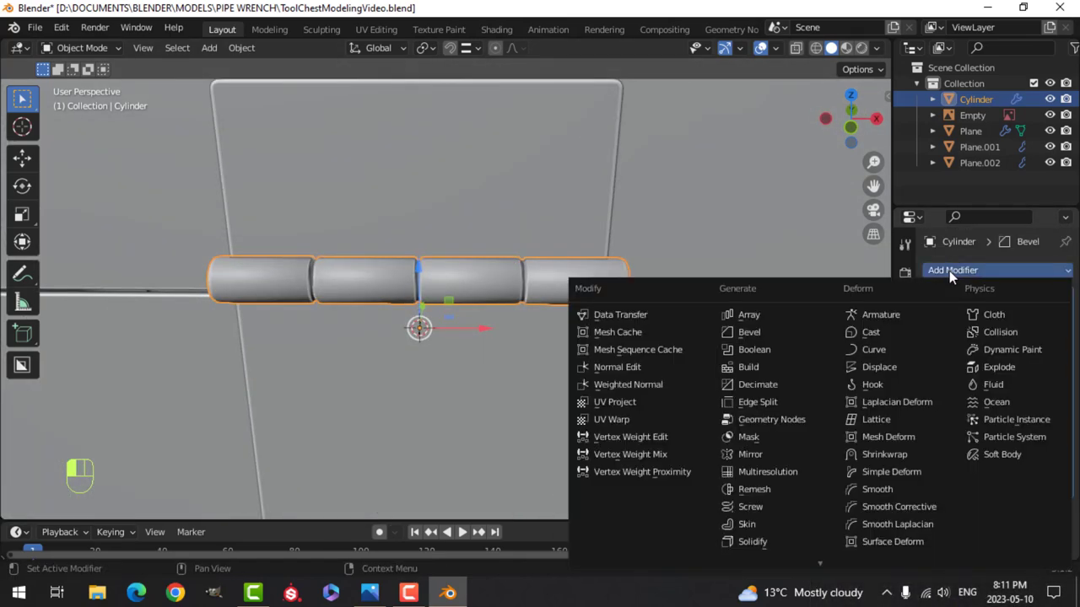
left_click(630, 389)
left_click(905, 530)
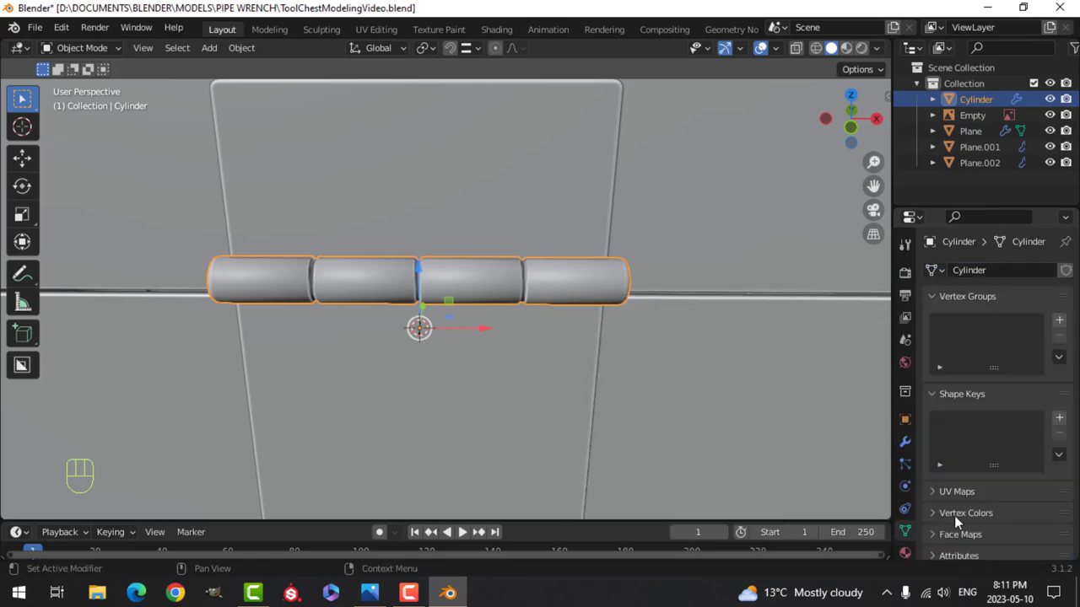
scroll(946, 515, "down", 4)
left_click(985, 474)
key("alt+a")
middle_click_drag(581, 337, 392, 295)
scroll(500, 321, "down", 3)
scroll(391, 297, "up", 1)
key("KP_1")
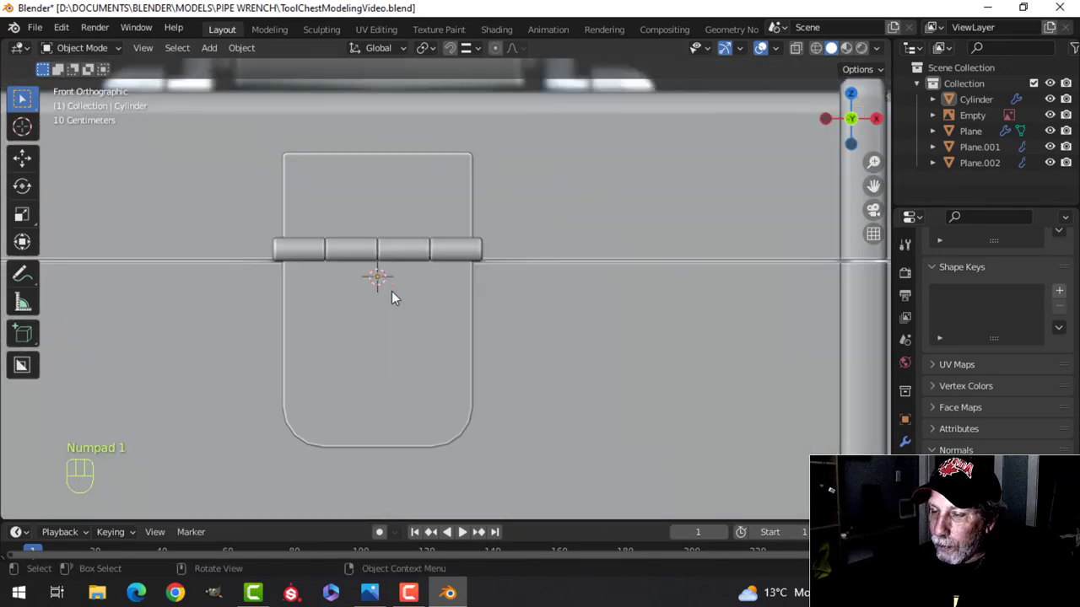
- Show the model in wireframe over the reference image's padlock area and save the file
key("z")
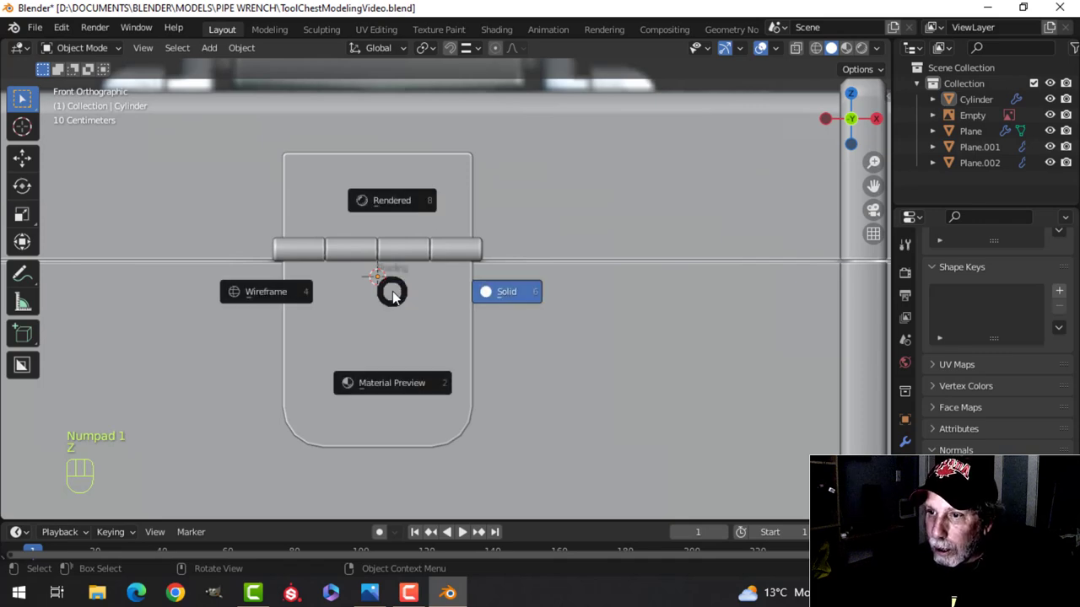
left_click(251, 291)
key("ctrl+s")
middle_click_drag(464, 344, 460, 283, "shift")
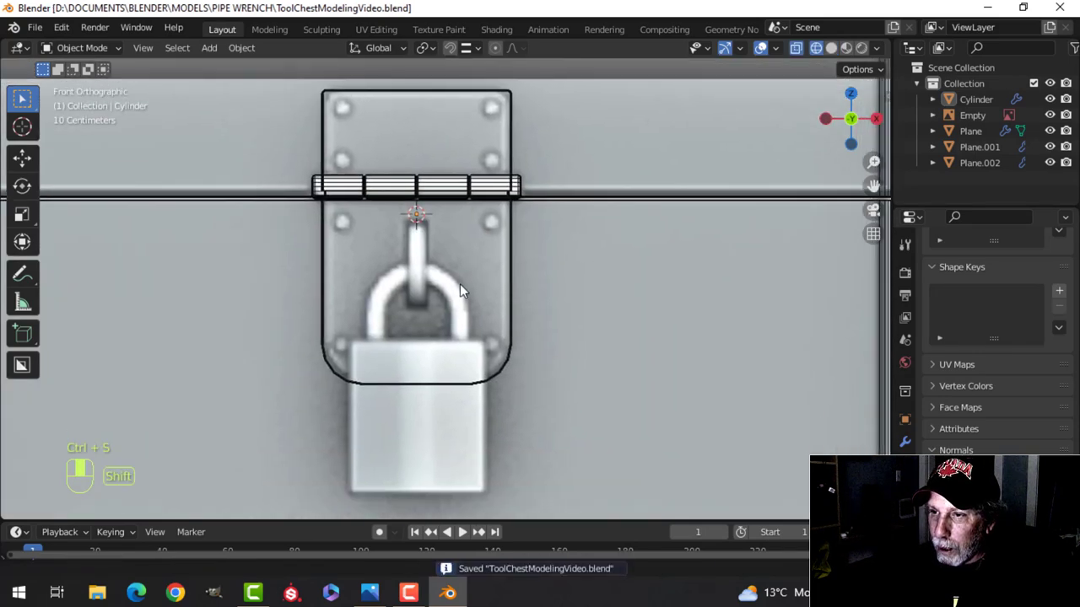
scroll(445, 277, "up", 2)
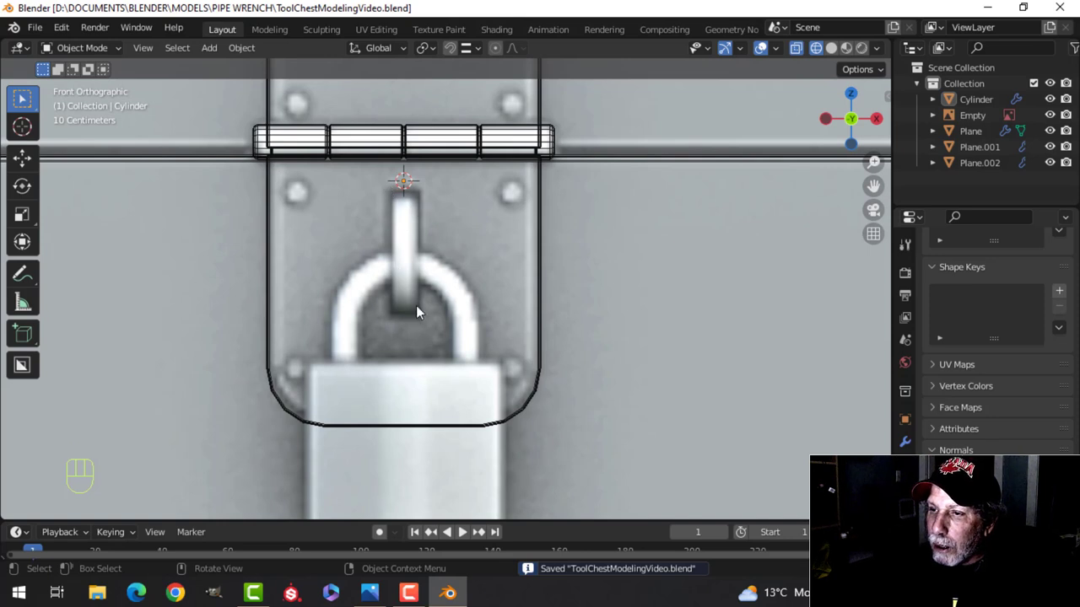
scroll(453, 329, "down", 1)
middle_click_drag(453, 321, 463, 337, "shift")
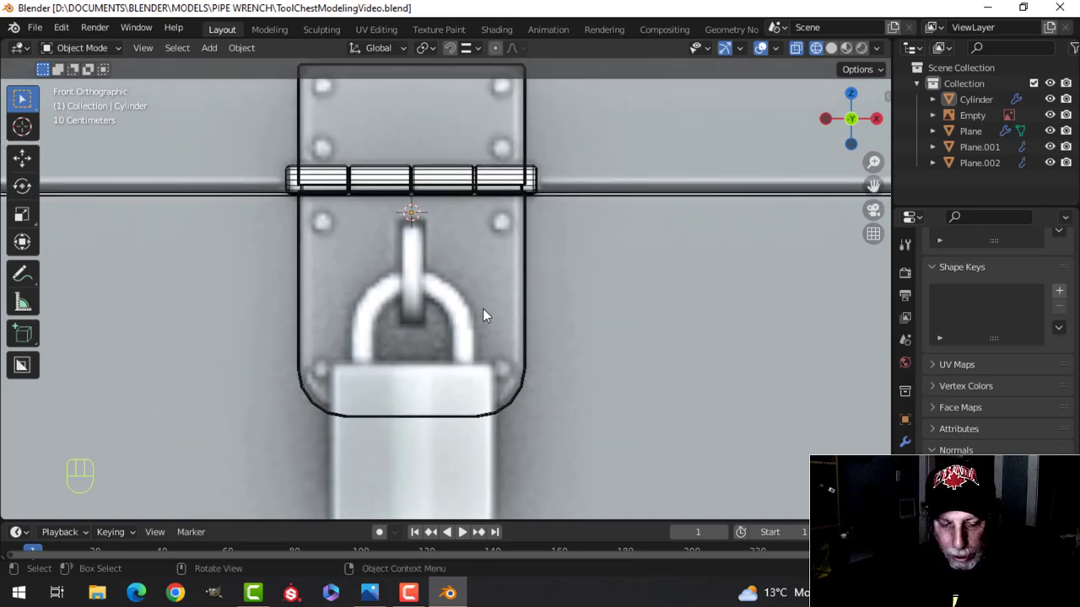
key("Tab")
key("Tab")
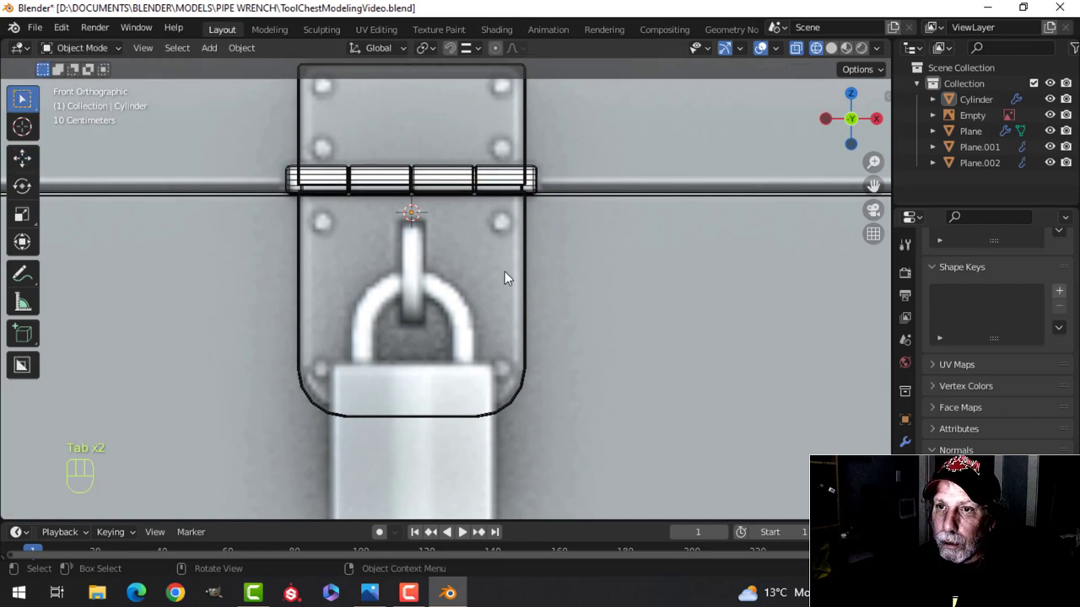
- Add a mesh plane at the 3D cursor, scale it down and rotate it upright about X to face the front
key("shift+a")
mouse_move(472, 241)
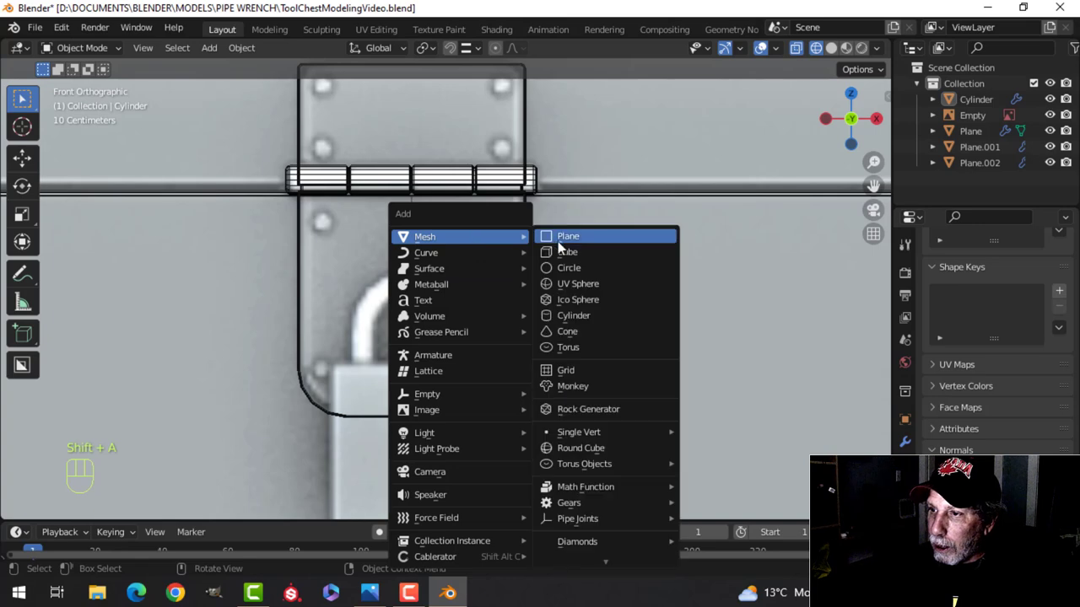
left_click(559, 237)
key("Tab")
key("s")
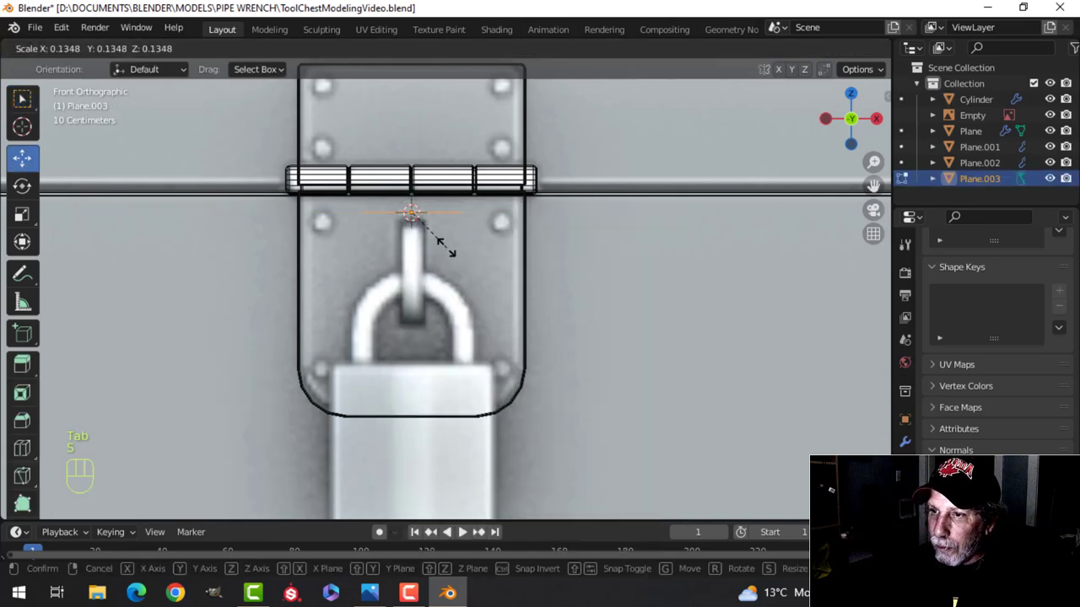
left_click(428, 239)
scroll(431, 241, "up", 2)
key("r")
key("x")
key("0")
left_click(421, 219)
- Fit the plane to the padlock staple in the reference by moving its upper and lower edges and scaling it by 0.457 along X
left_click_drag(398, 122, 397, 221)
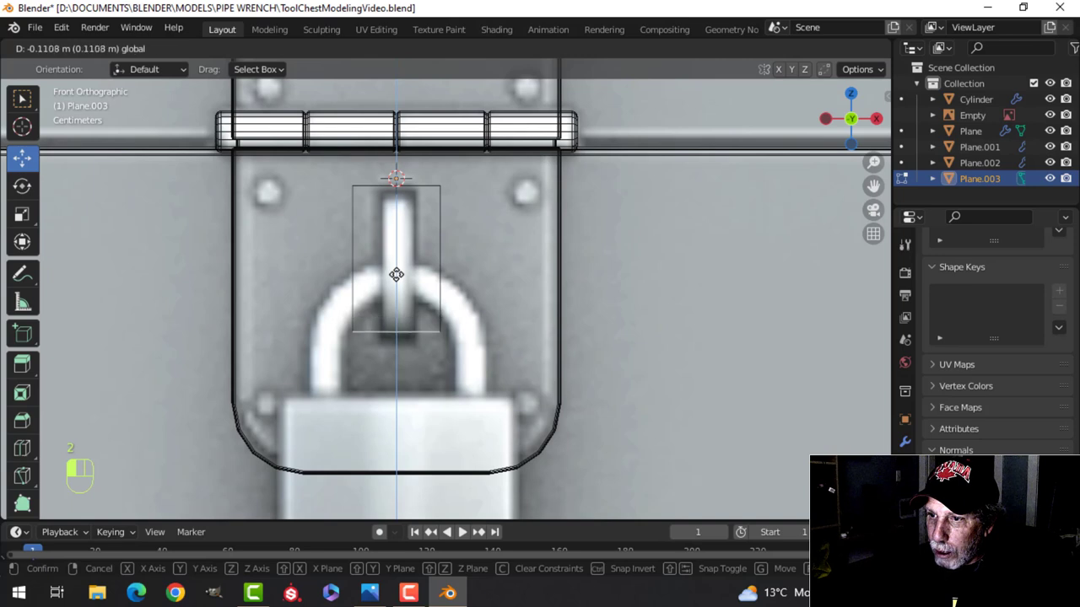
left_click_drag(397, 282, 398, 281)
left_click(400, 188)
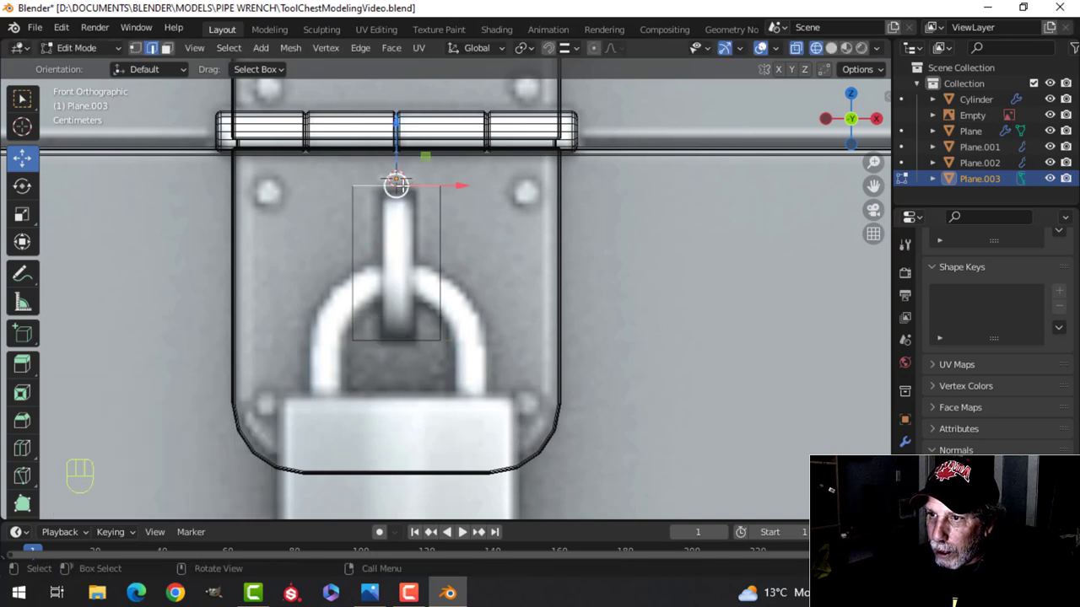
left_click_drag(399, 142, 399, 145)
key("a")
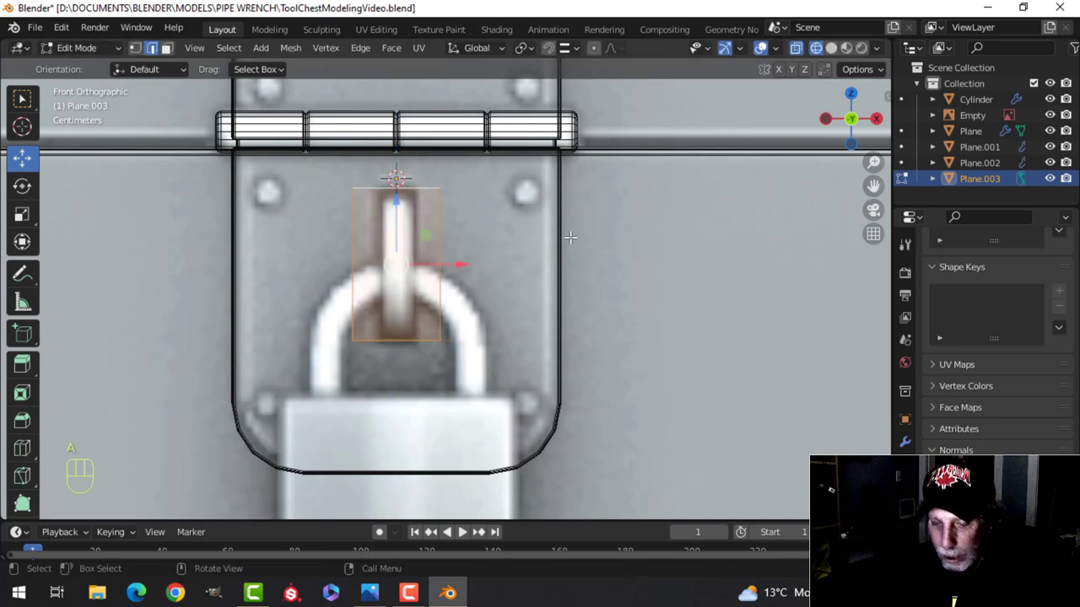
key("s")
key("x")
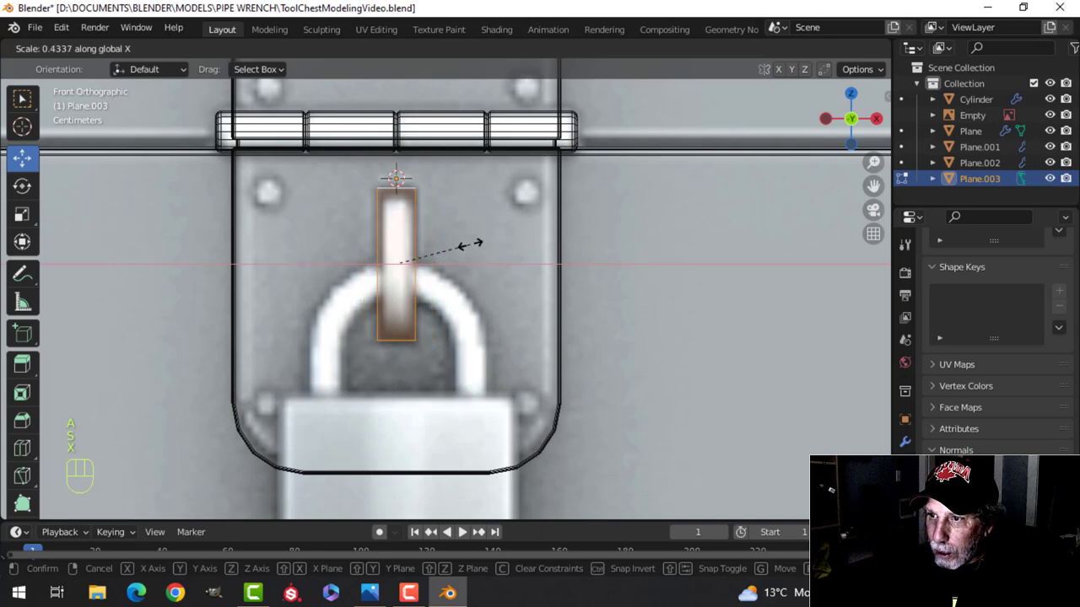
left_click(473, 242)
- Round the plane's four corners with a vertex bevel about 0.02 m wide and 4 segments
scroll(464, 245, "up", 2)
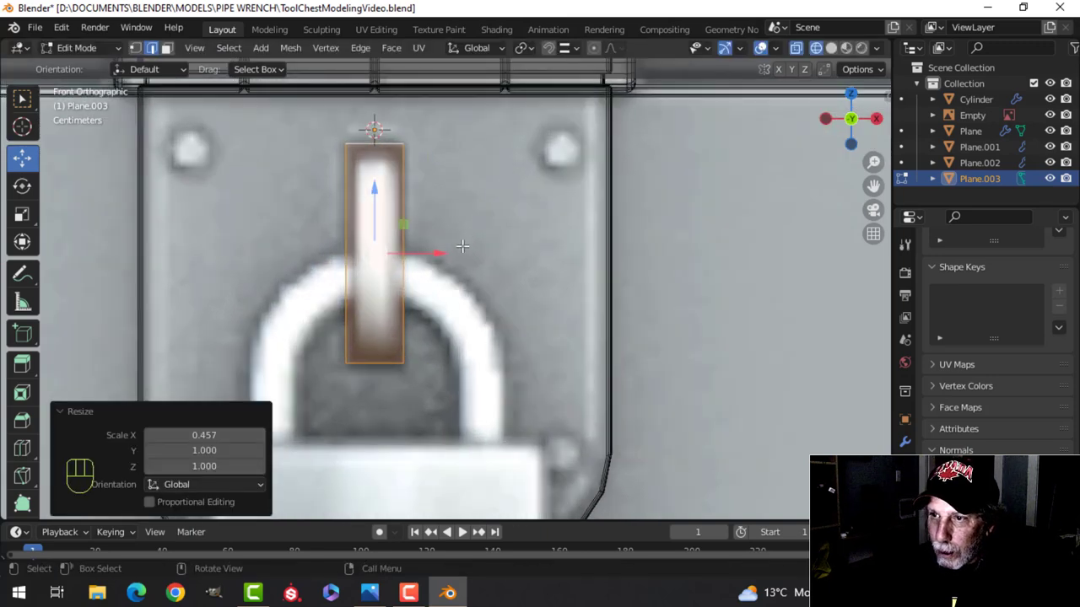
middle_click_drag(462, 245, 523, 289, "shift")
key("ctrl+shift+b")
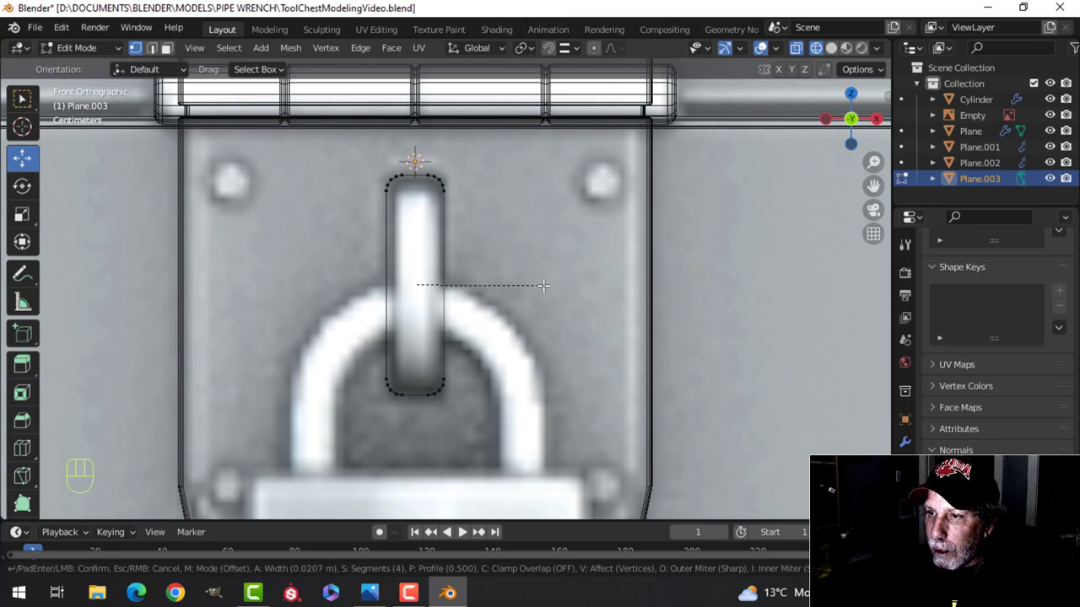
left_click(540, 285)
- Move the rounded plane along Y to the latch plate and extrude it along Y into a solid slot cutter
scroll(489, 301, "down", 2)
mouse_move(422, 266)
middle_mouse_down()
mouse_move(516, 287)
mouse_move(436, 312)
mouse_move(335, 309)
middle_mouse_up()
left_click_drag(335, 309, 354, 312)
key("z")
left_click(467, 318)
mouse_move(415, 311)
middle_mouse_down("shift")
mouse_move(497, 352)
mouse_move(501, 366)
middle_mouse_up("shift")
key("e")
right_click(491, 366)
left_click_drag(425, 351, 403, 340)
- Recalculate the slot cutter's normals to the outside and leave mesh editing
key("a")
key("alt+n")
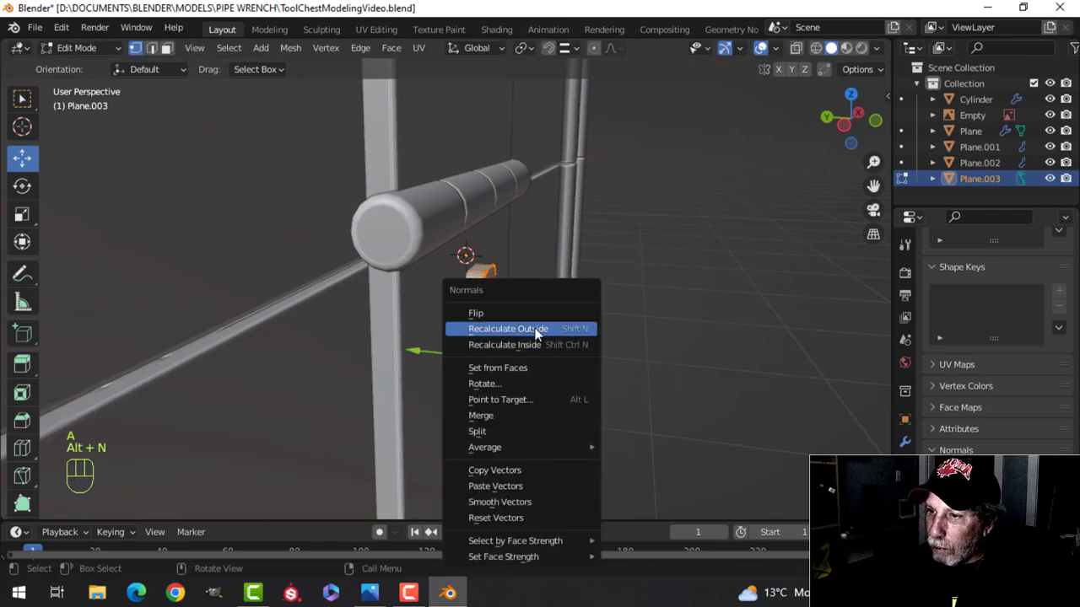
left_click(535, 328)
middle_click_drag(608, 316, 482, 329)
key("Tab")
- Isolate the latch plate together with the slot cutter in local view
scroll(498, 310, "down", 4)
key("alt+a")
scroll(399, 322, "up", 3)
left_click(567, 321)
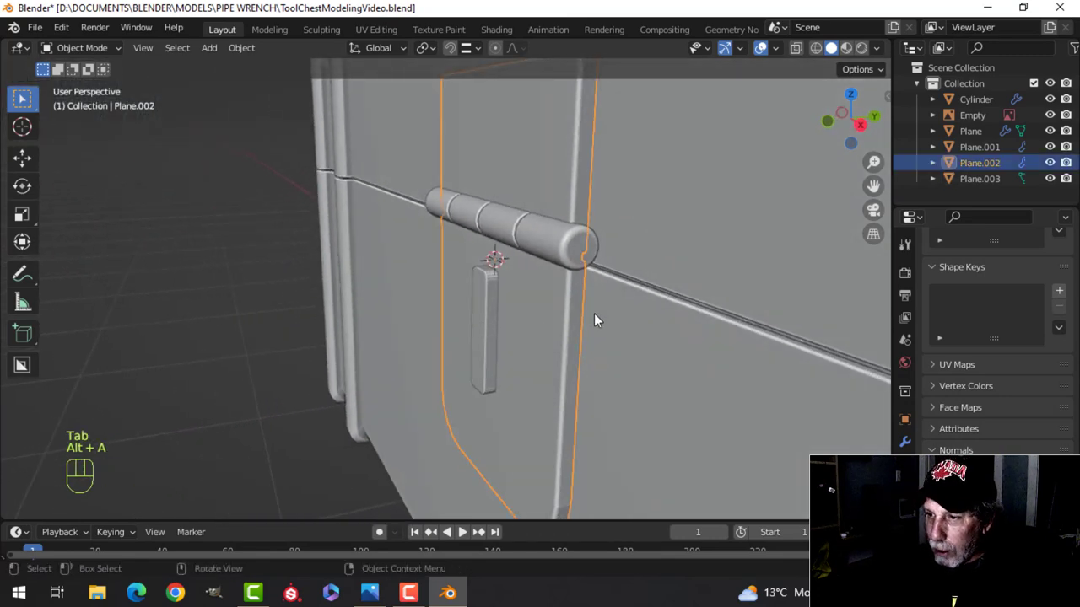
key("slash")
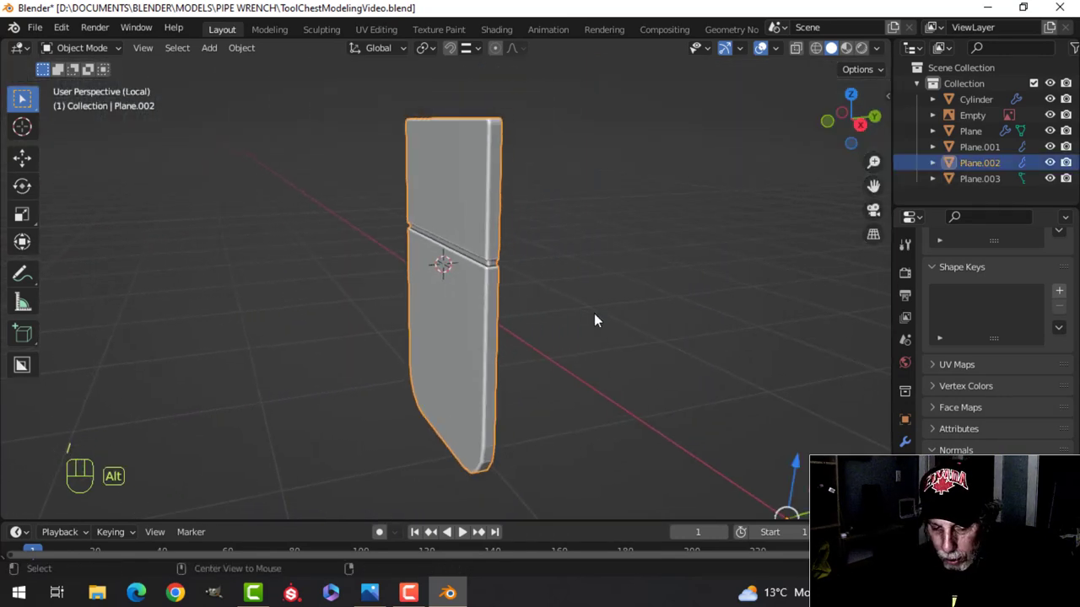
key("slash")
left_click(488, 323, "shift")
left_click(548, 318, "shift")
key("slash")
key("alt+a")
middle_click_drag(453, 330, 485, 312)
- Add a Difference Boolean modifier to the latch plate above Weighted Normal, with the slot cutter as its object
left_click(485, 312)
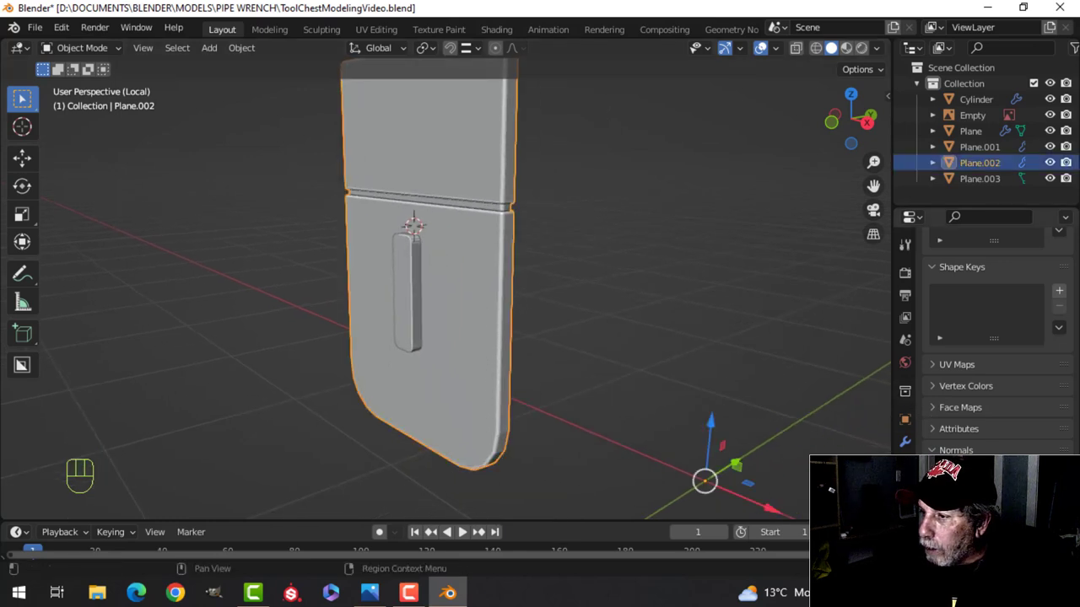
left_click(905, 444)
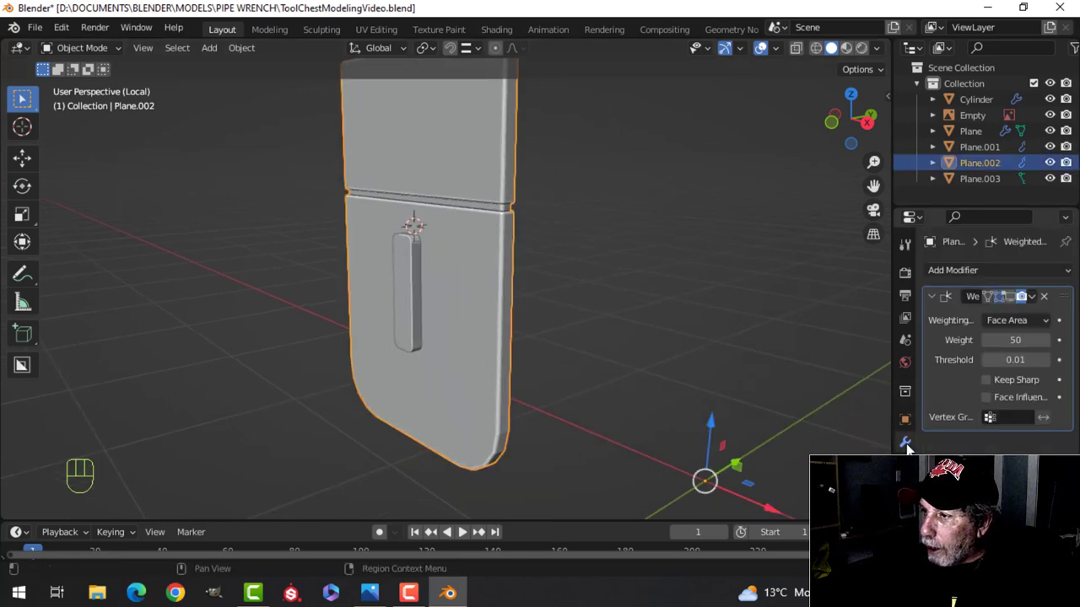
left_click(978, 279)
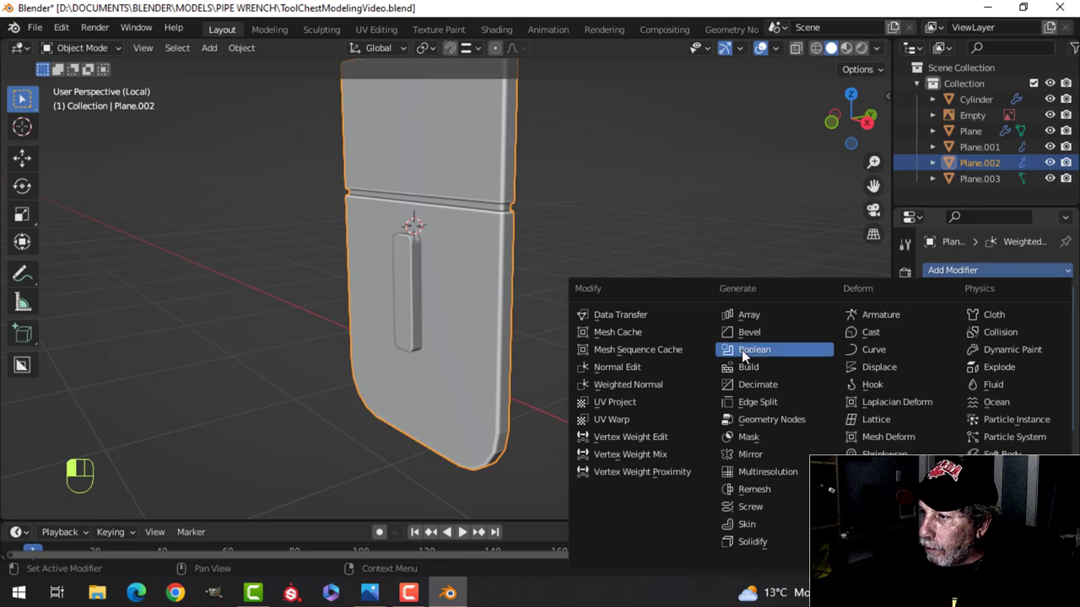
left_click(741, 350)
left_click(997, 298)
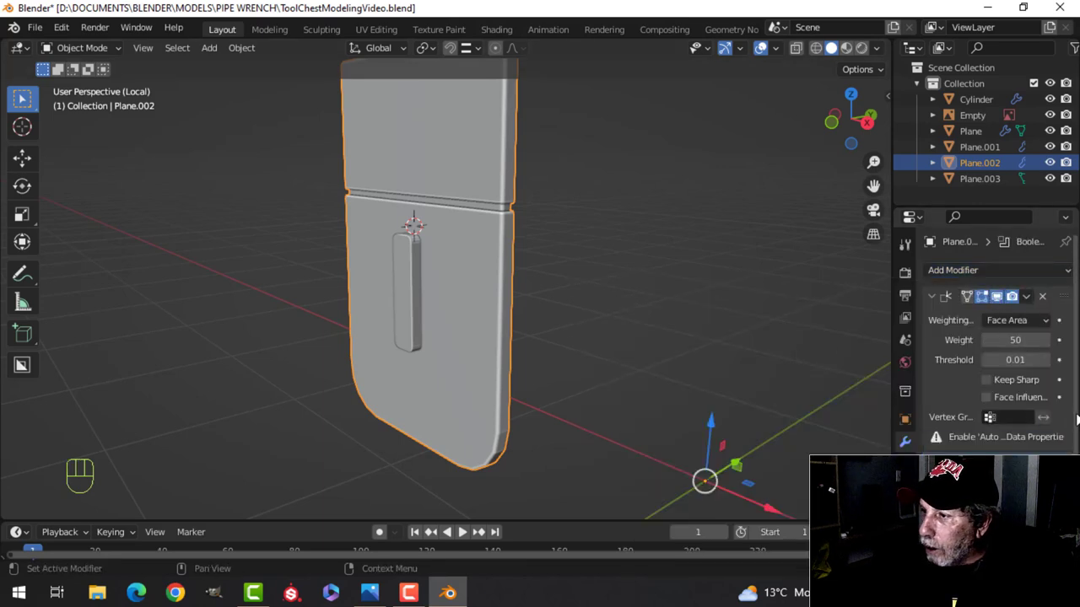
left_click_drag(1064, 464, 1030, 272)
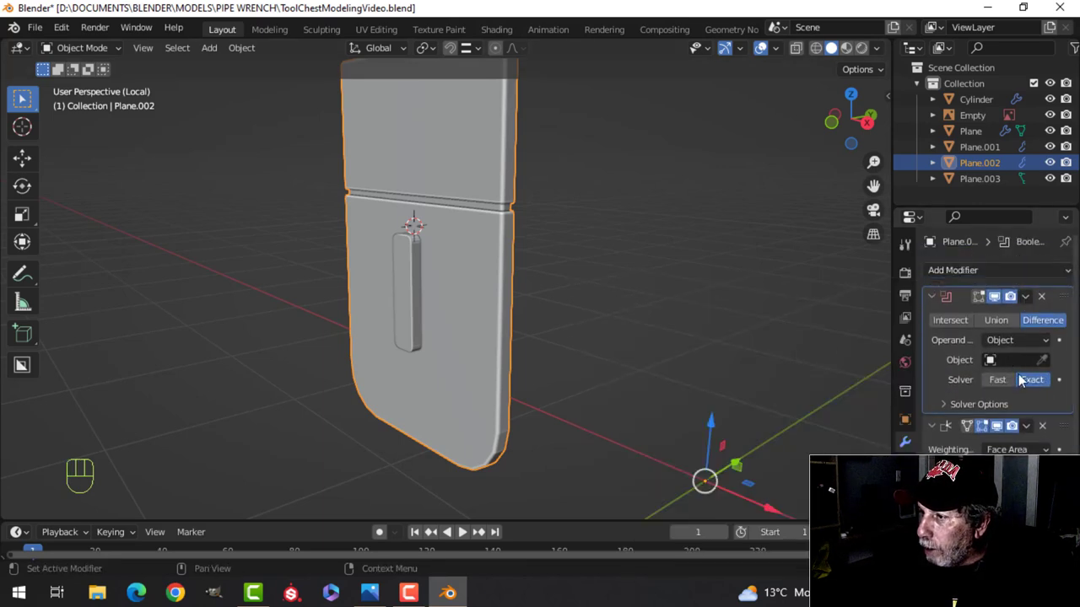
left_click(1042, 360)
left_click(405, 261)
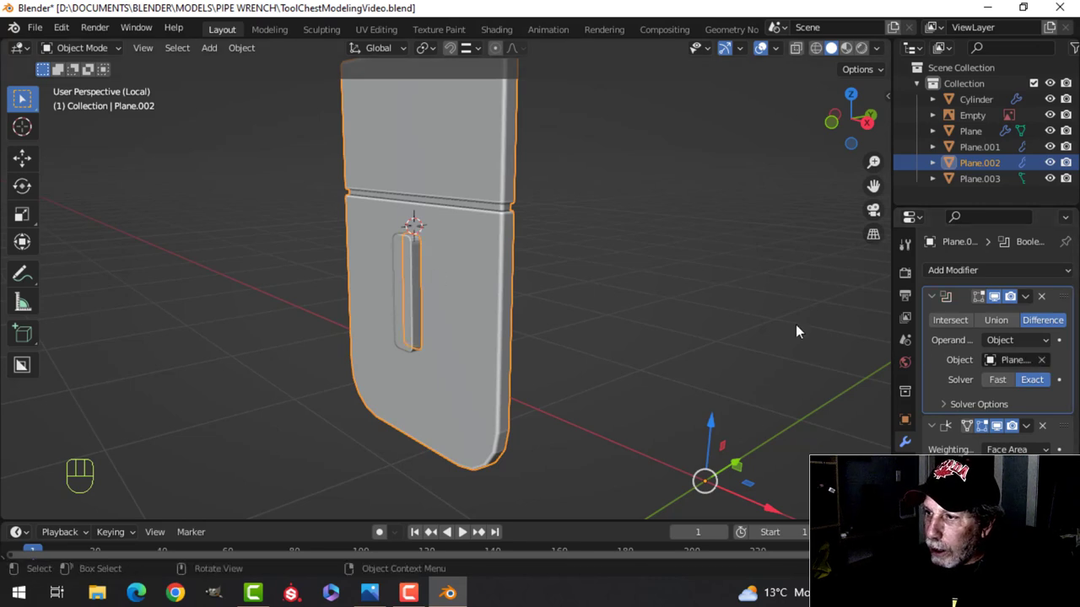
- Apply the latch plate's Boolean modifier and delete the slot cutter
left_click(1026, 297)
left_click(949, 312)
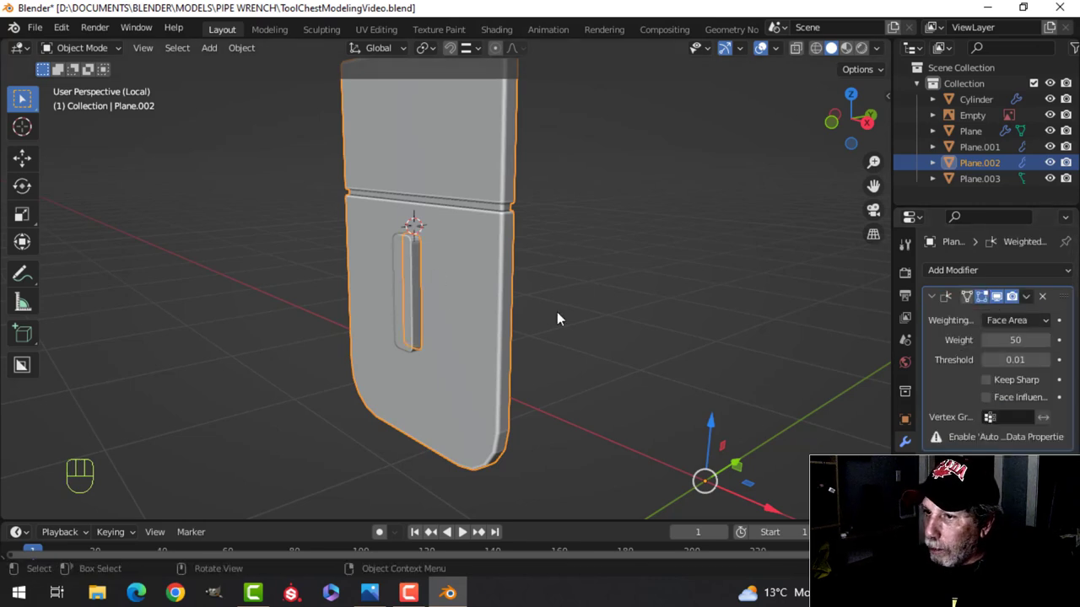
left_click(408, 279)
key("x")
left_click(410, 295)
- Extrude the edge loop around the latch plate's slot backward along Y to form the slot's inner walls
scroll(439, 307, "up", 3)
left_click(472, 296)
key("Tab")
middle_click_drag(471, 303, 450, 338)
key("a")
key("alt+a")
key("2")
left_click(438, 268, "alt+shift")
left_click(429, 191, "alt+shift")
key("e")
left_click(451, 339)
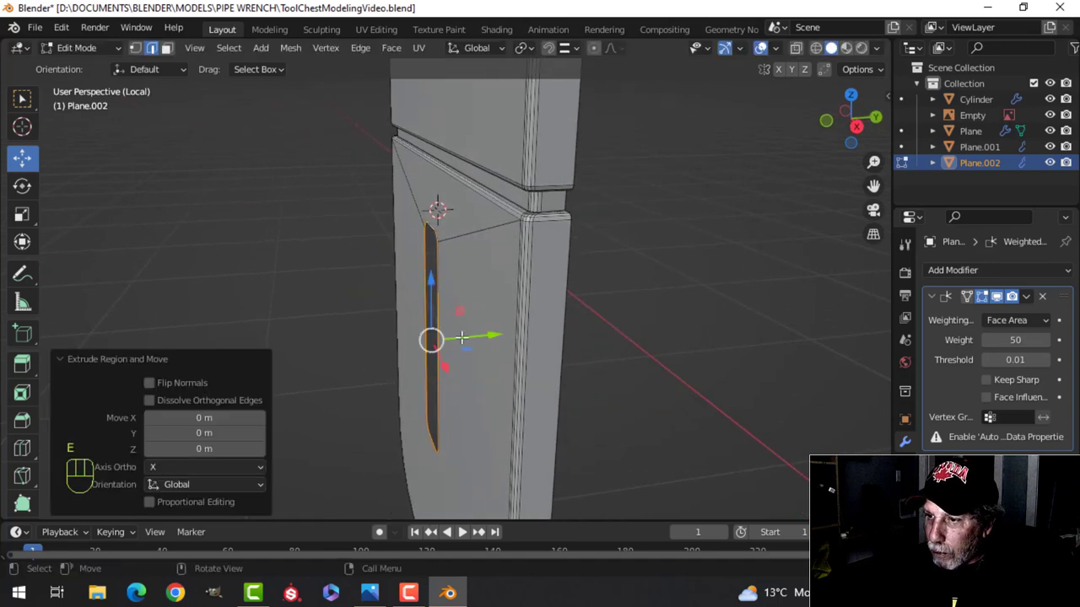
left_click_drag(496, 335, 517, 331)
- Bevel the slot's front rim edge loop with 4 segments and leave mesh editing
middle_click_drag(517, 331, 503, 369)
key("alt+a")
left_click(434, 218, "alt+shift")
left_click(456, 291, "alt+shift")
scroll(501, 330, "up", 1)
scroll(499, 349, "up", 1)
key("ctrl+b")
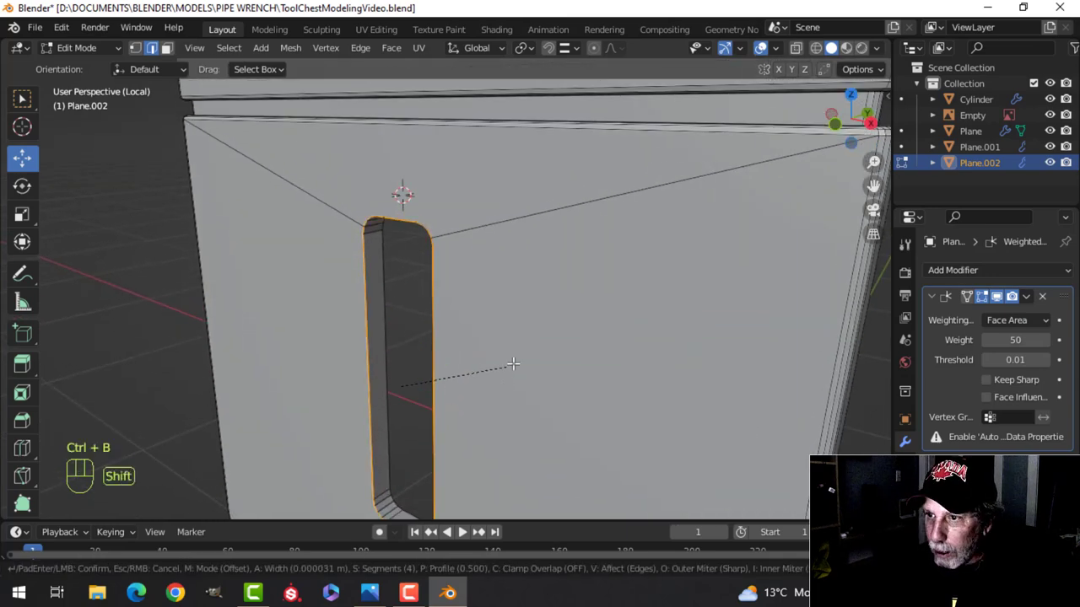
left_click(579, 349)
key("Tab")
- Apply smooth shading to the slotted latch plate
middle_click_drag(487, 359, 482, 362)
key("alt+a")
left_click(507, 308)
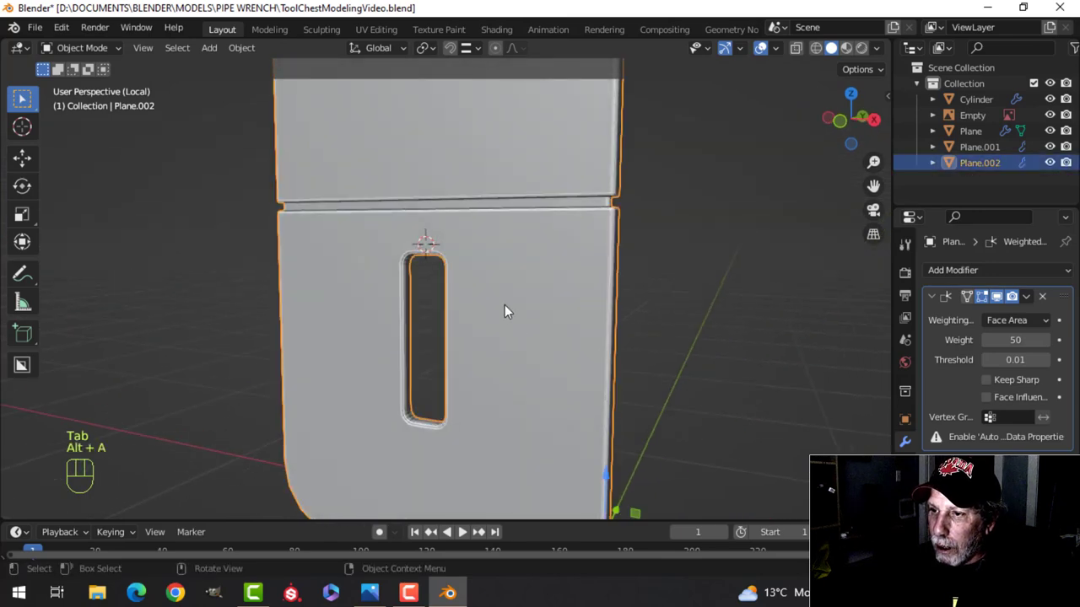
right_click(503, 304)
left_click(495, 287)
scroll(494, 329, "down", 2)
key("alt+a")
- Enable Auto Smooth in the latch plate's mesh normals and exit local view
middle_click_drag(495, 327, 491, 316)
left_click(491, 316)
left_click(905, 531)
scroll(987, 413, "down", 5)
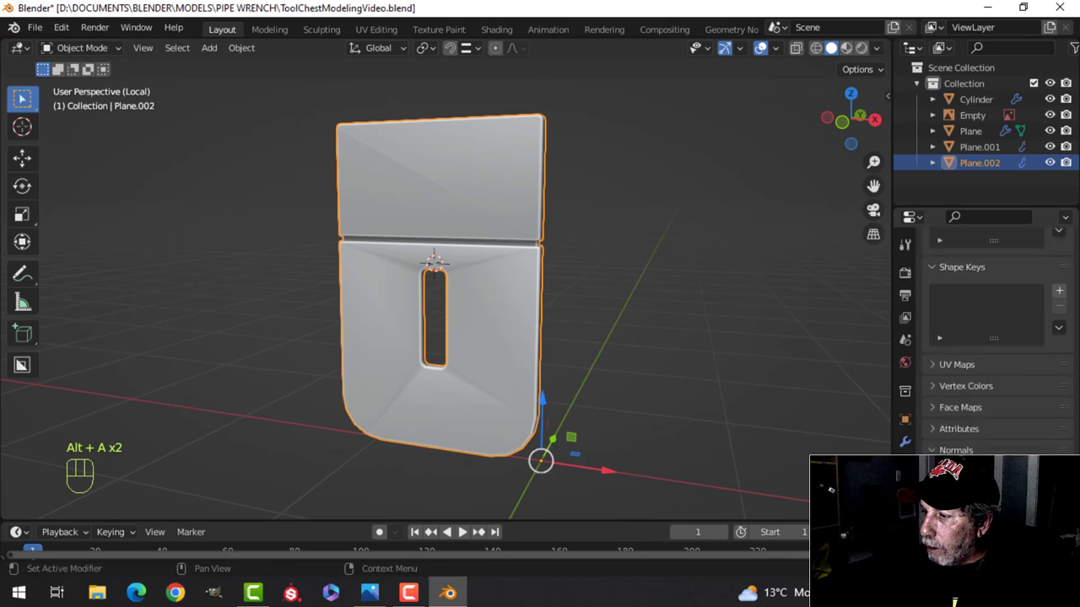
left_click(983, 471)
scroll(468, 401, "up", 3)
key("alt+a")
mouse_move(469, 401)
middle_mouse_down()
mouse_move(451, 370)
mouse_move(474, 345)
mouse_move(450, 372)
middle_mouse_up()
key("KP_Divide")
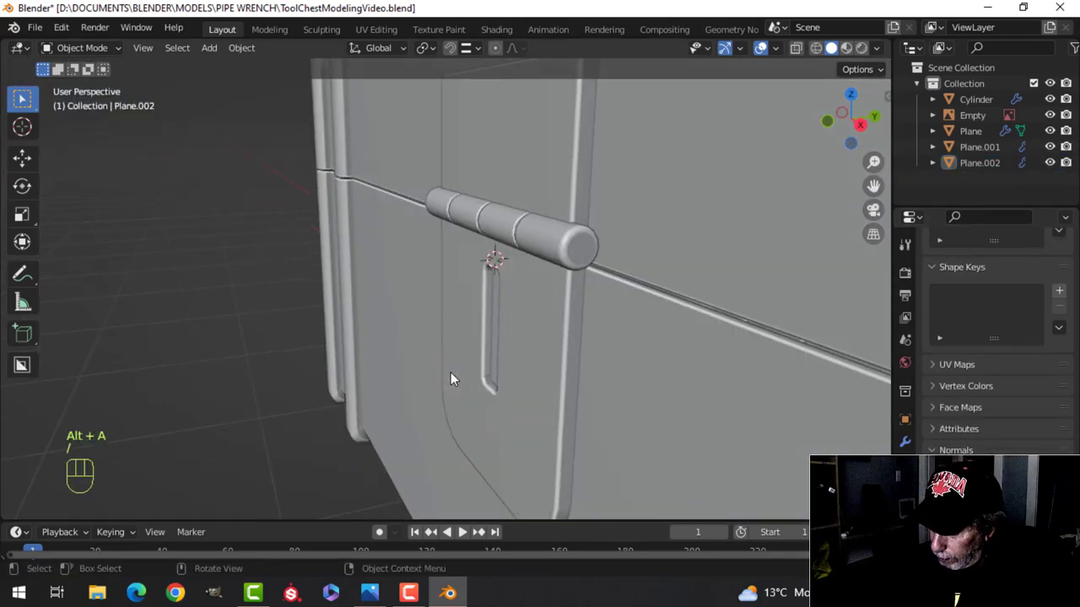
- Compare the latch plate's slot with the padlock staple in the reference from the front in wireframe
key("KP_1")
key("z")
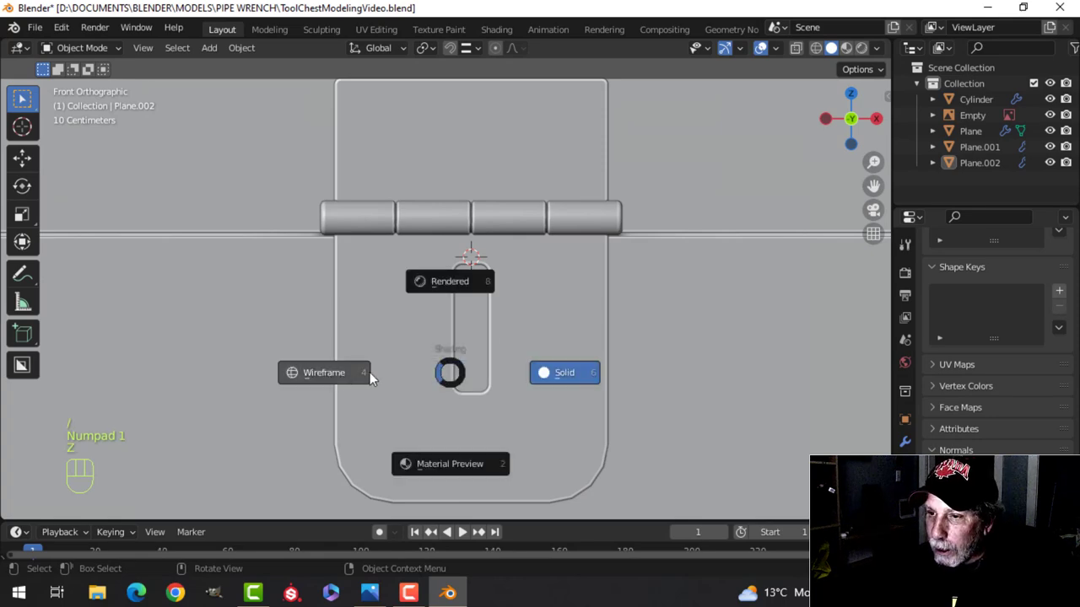
left_click(362, 375)
scroll(512, 371, "up", 3)
scroll(480, 266, "down", 1)
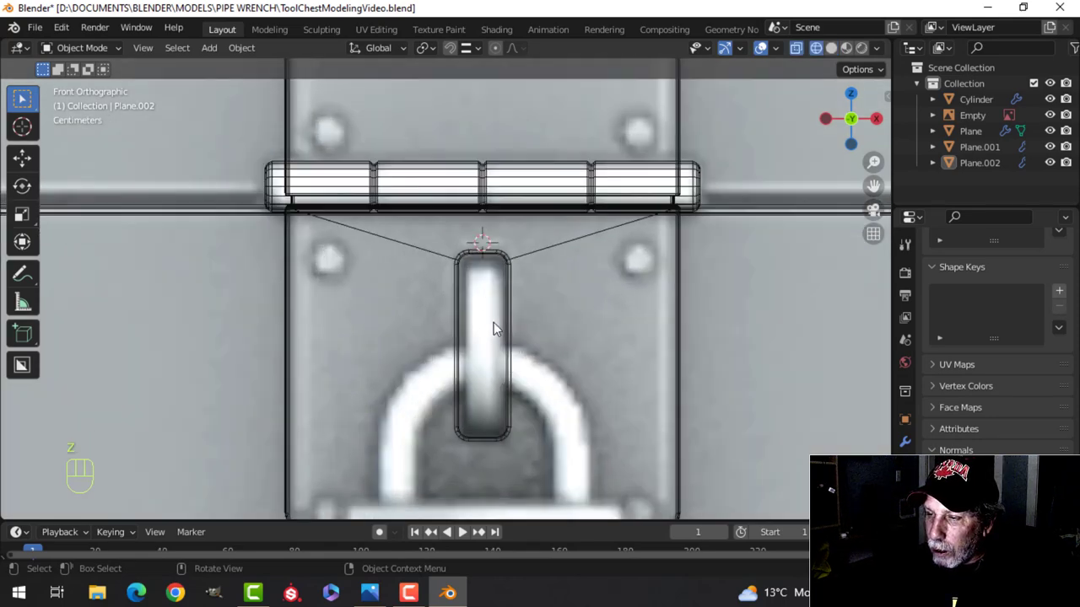
scroll(506, 338, "down", 3)
scroll(503, 326, "up", 2)
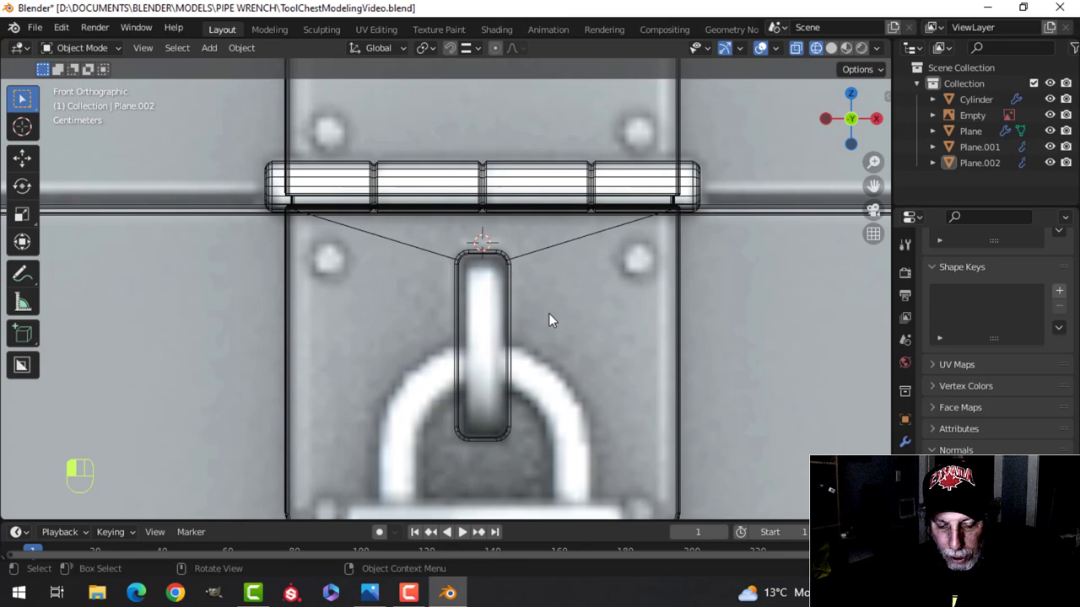
left_click(549, 313)
key("z")
left_click(653, 316)
- Snap the 3D cursor to the center of the slot's front edge loop and leave mesh editing
mouse_move(574, 313)
middle_mouse_down()
mouse_move(534, 327)
mouse_move(523, 298)
mouse_move(475, 301)
middle_mouse_up()
left_click(563, 297)
key("Tab")
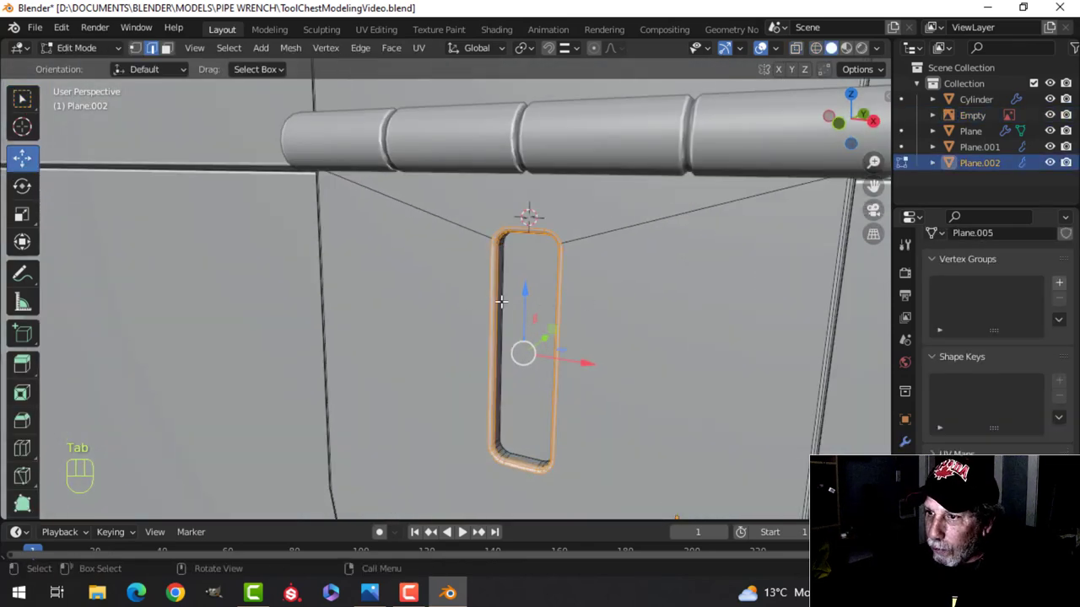
key("alt+a")
left_click(564, 297, "alt")
left_click(540, 222, "alt+shift")
middle_click_drag(540, 222, 579, 326)
key("shift+s")
left_click(569, 396)
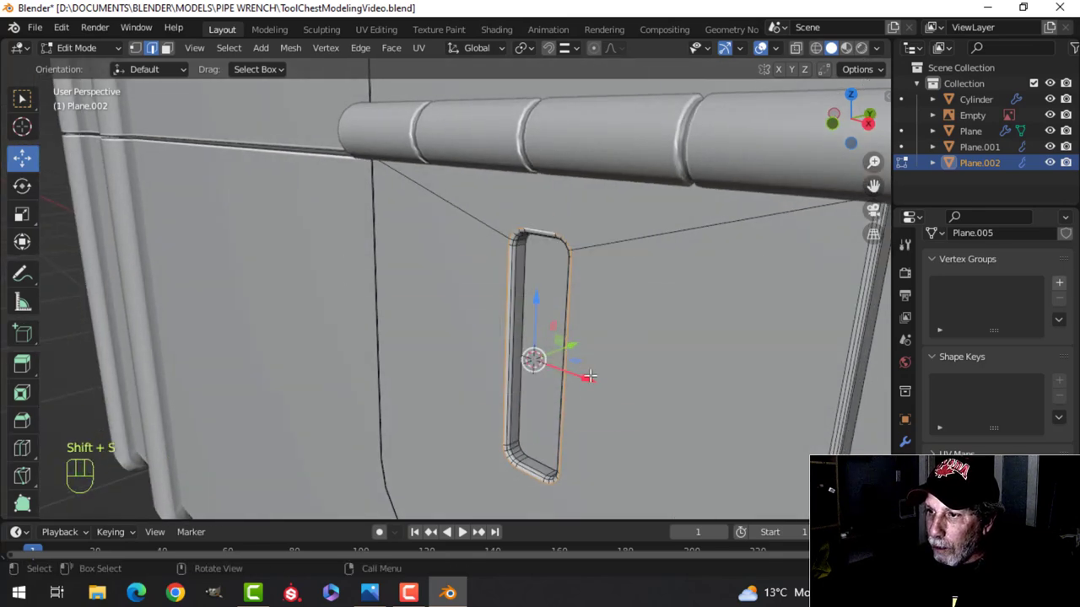
key("Tab")
- Add a 32-vertex mesh circle with a 1 m radius at the 3D cursor in the slot
middle_click_drag(584, 364, 550, 364)
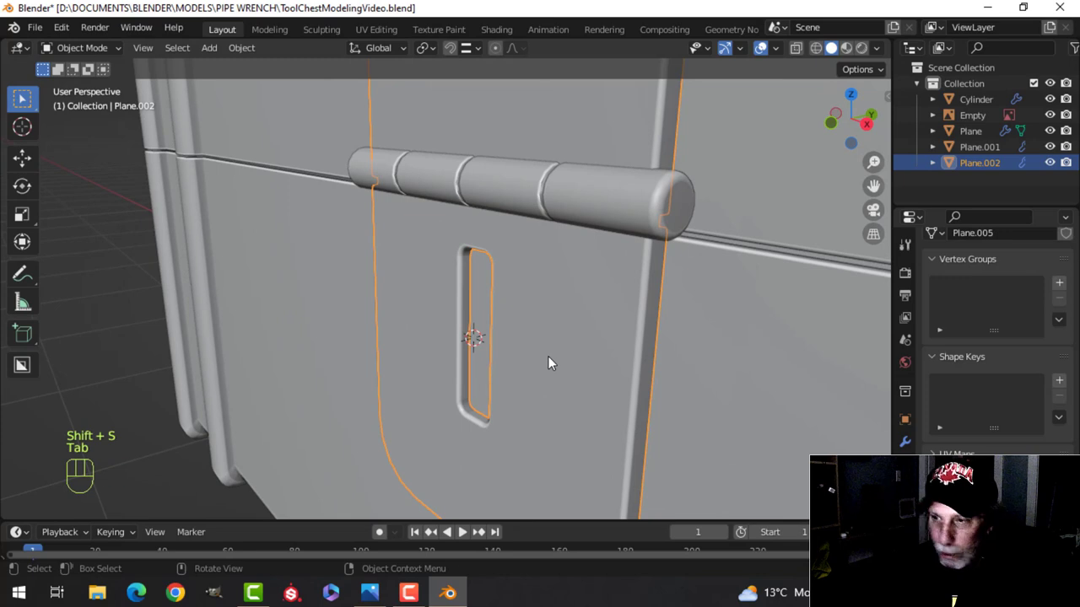
key("shift+a")
mouse_move(508, 238)
left_click(666, 268)
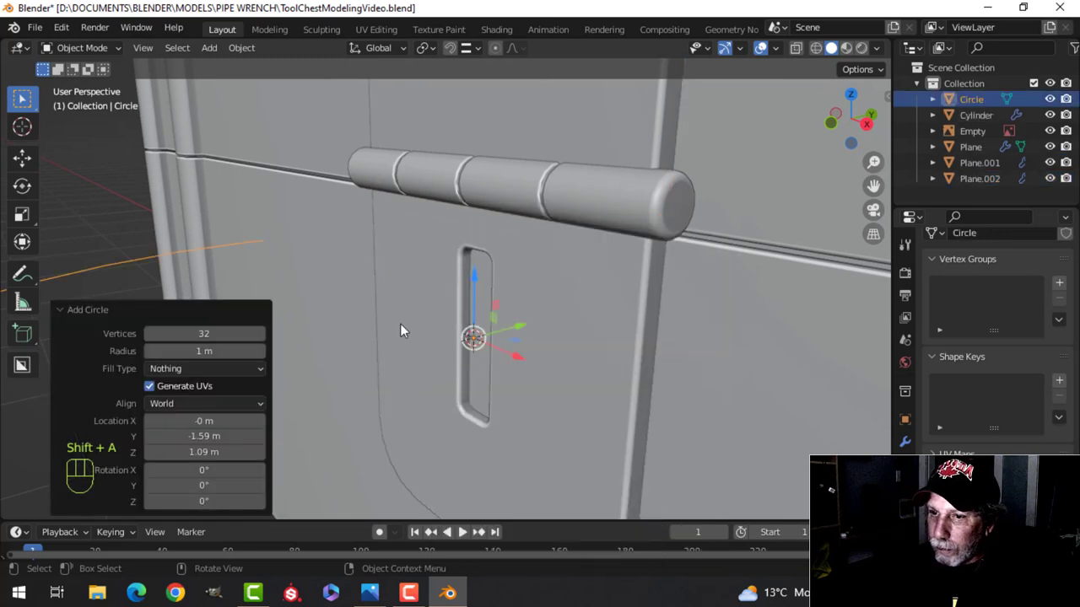
- Set the new circle's vertex count to 20 and scale its mesh to about 0.14
left_click(203, 333)
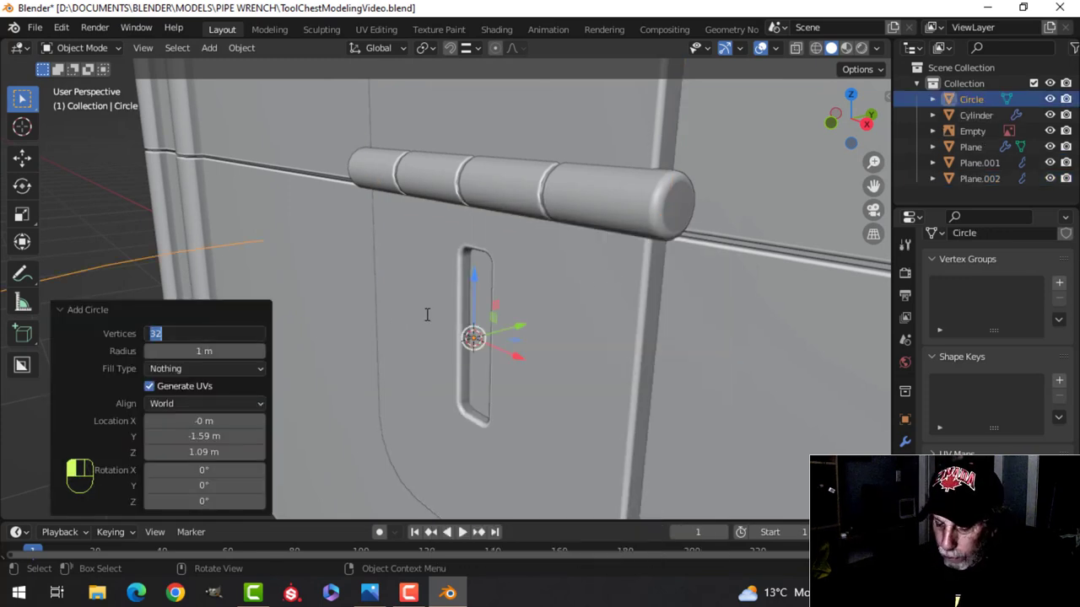
type("20")
key("Return")
scroll(427, 314, "down", 3)
middle_click_drag(427, 313, 458, 333)
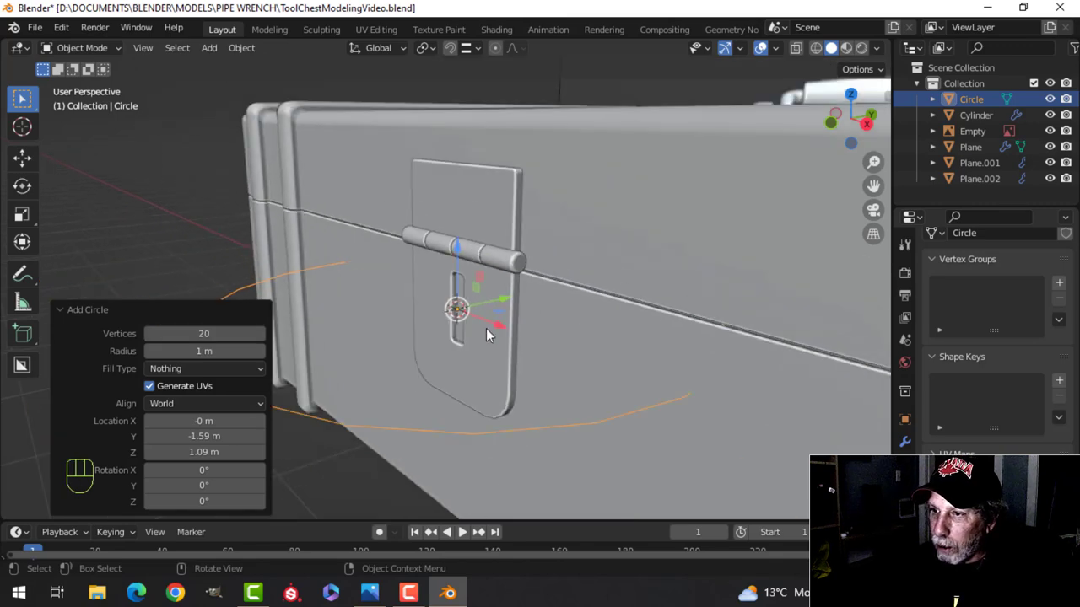
key("Tab")
key("s")
left_click(488, 329)
scroll(530, 355, "up", 5)
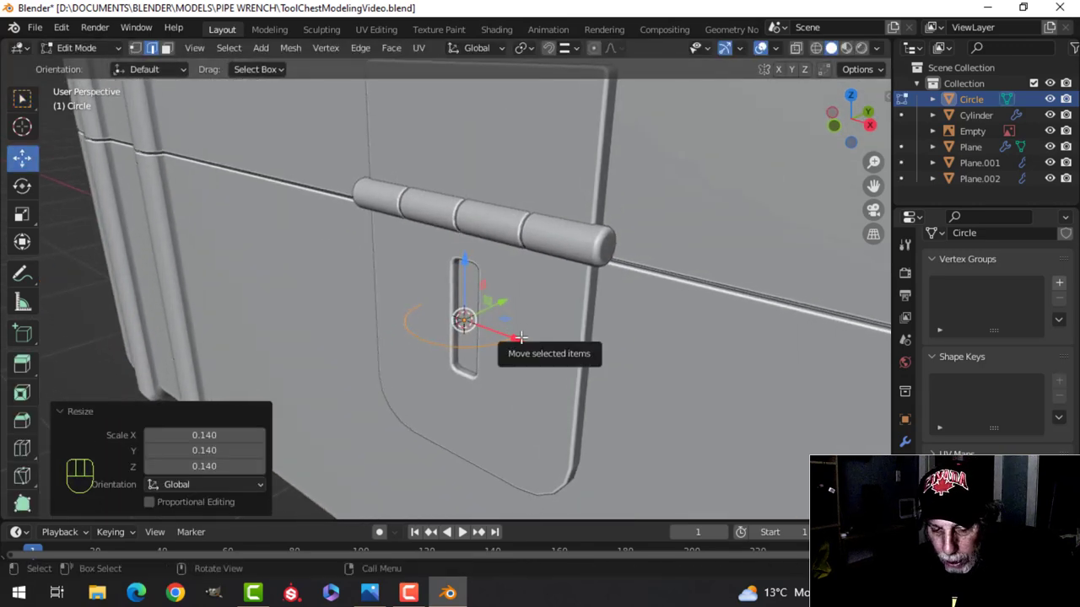
- Rotate the circle 90° about Y and move it about 0.37 m along Y, out in front of the latch plate
type("ry0")
left_click(521, 336)
mouse_move(520, 335)
middle_mouse_down()
mouse_move(446, 302)
mouse_move(514, 336)
middle_mouse_up()
left_click_drag(512, 328, 341, 324)
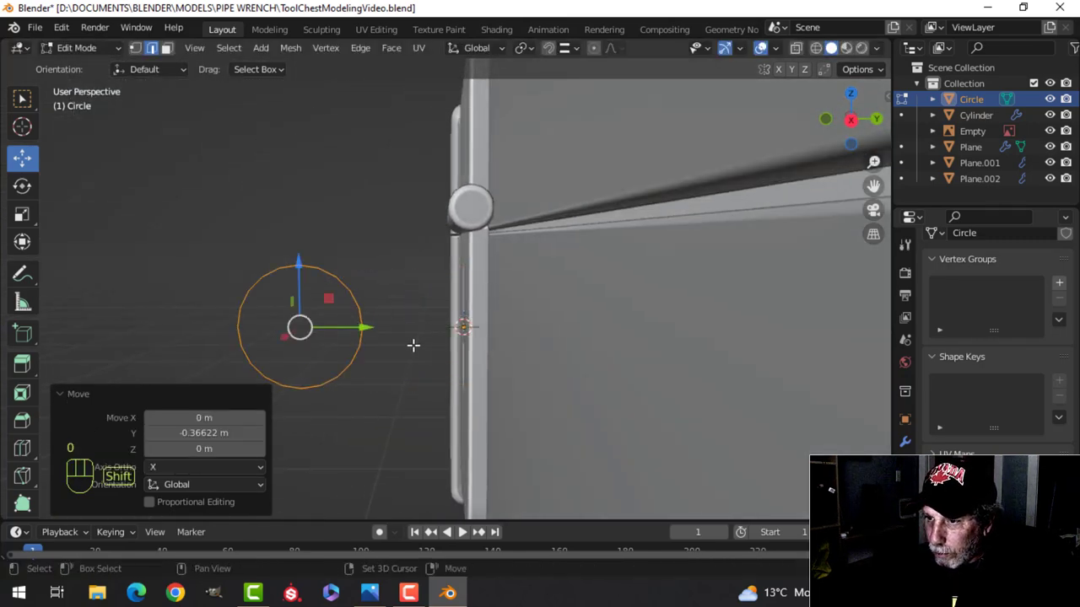
- Delete the circle's vertices on the side facing the chest, keeping the outer half as an arc
middle_click_drag(396, 345, 465, 329, "shift")
key("KP_3")
key("1")
key("alt+a")
key("b")
left_click_drag(493, 453, 376, 217)
key("x")
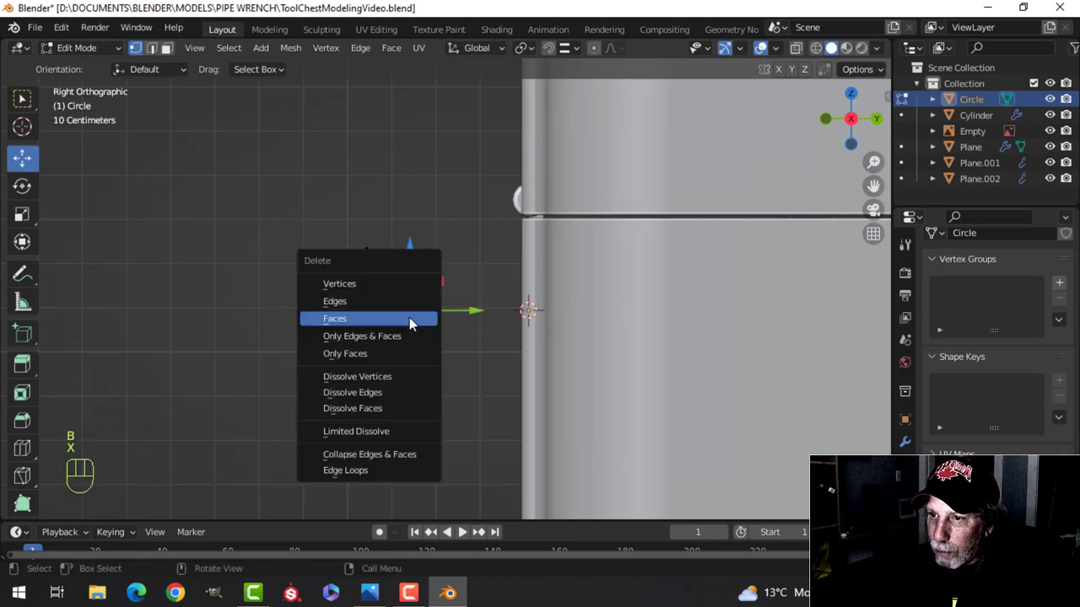
left_click(357, 284)
- Extrude the arc's two open ends about 0.19 m along Y toward the chest
scroll(371, 286, "down", 2)
middle_click_drag(420, 355, 403, 361, "shift")
key("e")
right_click(436, 345)
left_click_drag(437, 313, 489, 312)
scroll(463, 330, "up", 2)
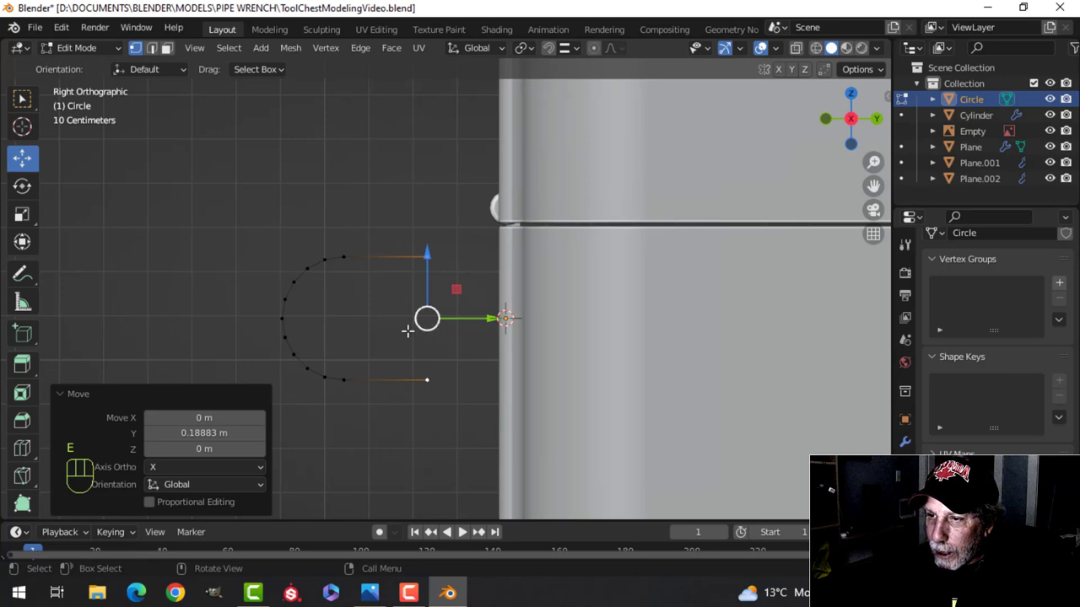
- Fill the arc outline with a face and move it about 0.11 m along Y toward the slot
key("a")
key("f")
middle_click_drag(440, 332, 394, 358)
left_click_drag(390, 324, 447, 319)
- Extrude the D-shaped face along X to nearly the slot's width and center the solid in the slot
key("KP_1")
scroll(455, 316, "up", 4)
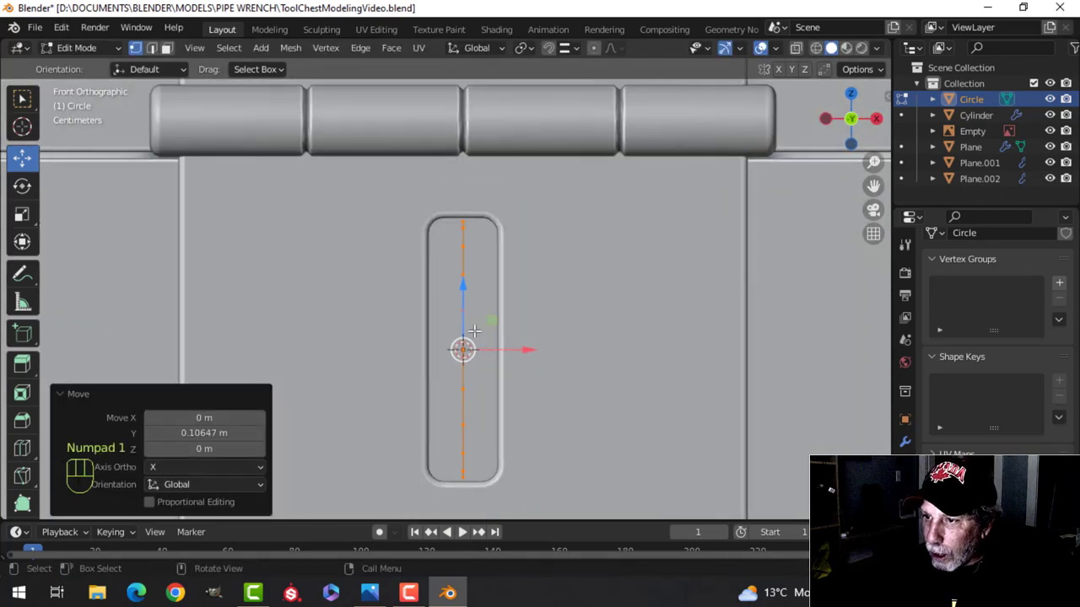
left_click_drag(523, 348, 494, 345)
key("e")
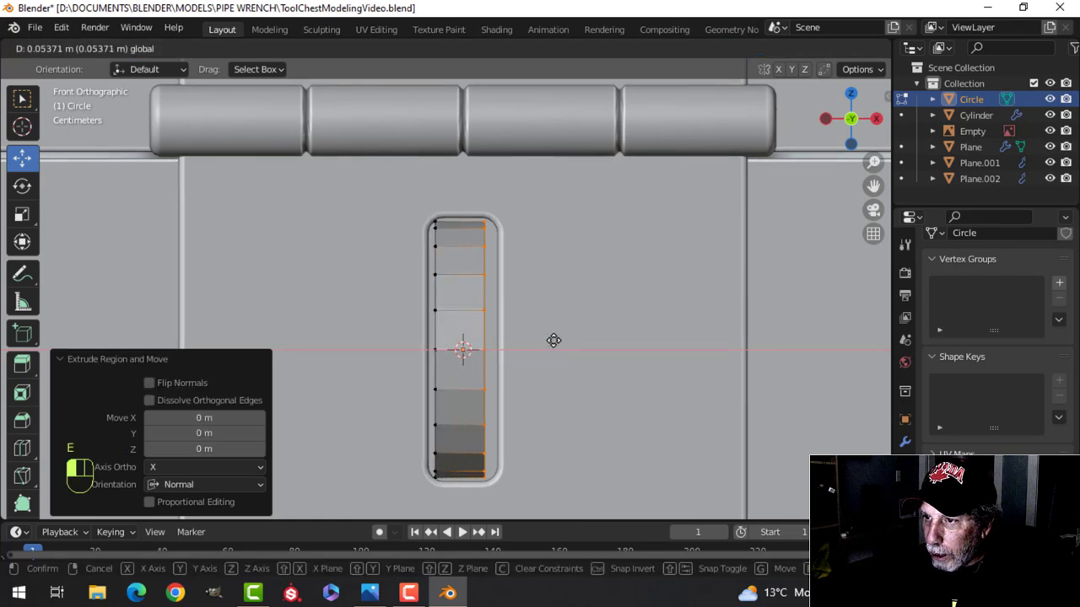
left_click(553, 340)
key("a")
left_click_drag(530, 350, 536, 347)
key("z")
mouse_move(658, 325)
middle_mouse_down()
mouse_move(368, 335)
mouse_move(559, 345)
mouse_move(549, 345)
middle_mouse_up()
- Delete the flat end face of the staple that faces the chest
key("3")
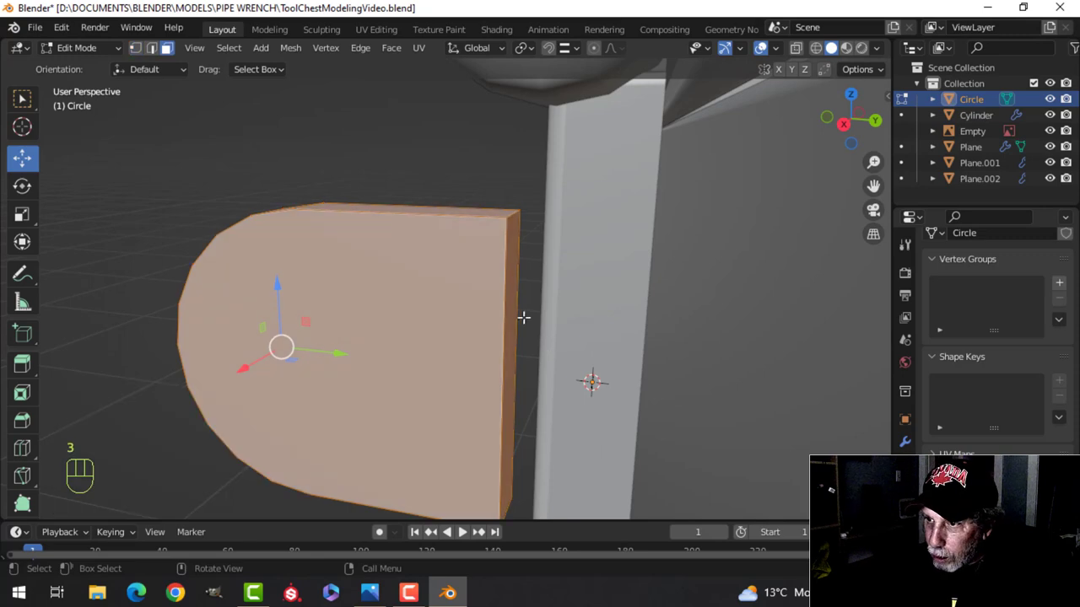
left_click(512, 297)
key("x")
left_click(474, 333)
- Bevel the curved outer edge loops on both sides of the staple
middle_click_drag(475, 329, 443, 308)
key("2")
left_click(408, 226, "alt+shift")
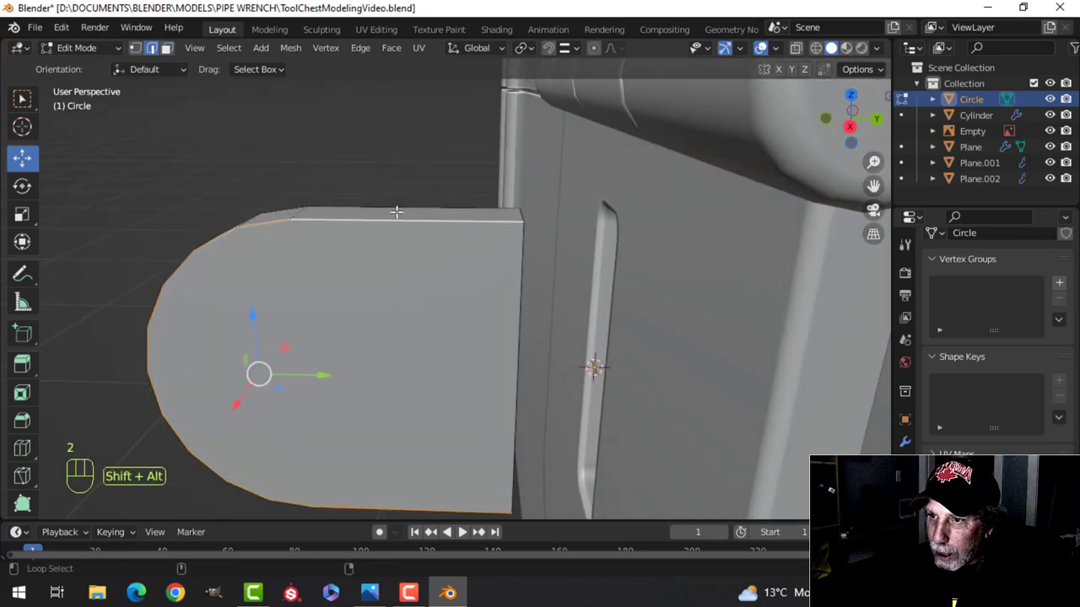
middle_click_drag(357, 316, 448, 323)
key("ctrl+b")
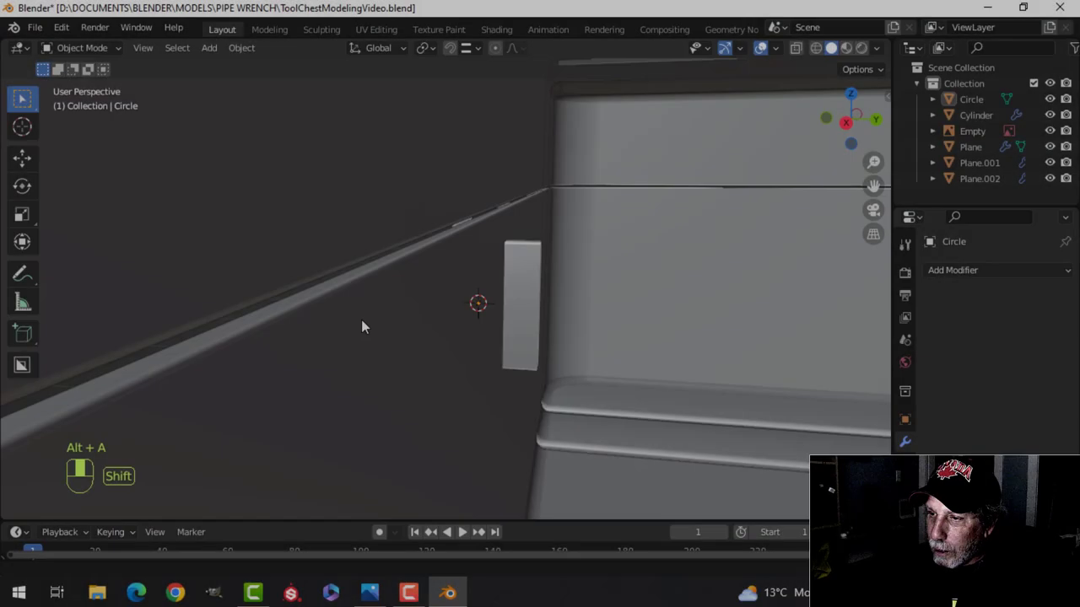
- Snap the 3D cursor to the midpoint of the staple's two opposite side faces
middle_click_drag(361, 320, 432, 335)
left_click(426, 304)
middle_click_drag(507, 338, 454, 329)
key("Tab")
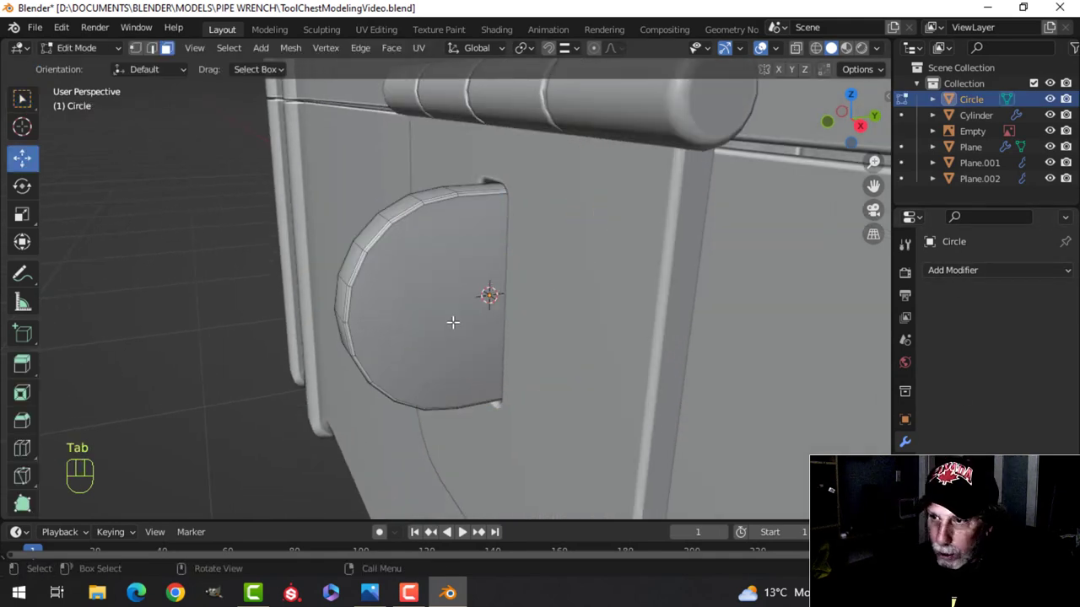
key("3")
left_click(402, 290)
middle_click_drag(402, 289, 535, 369)
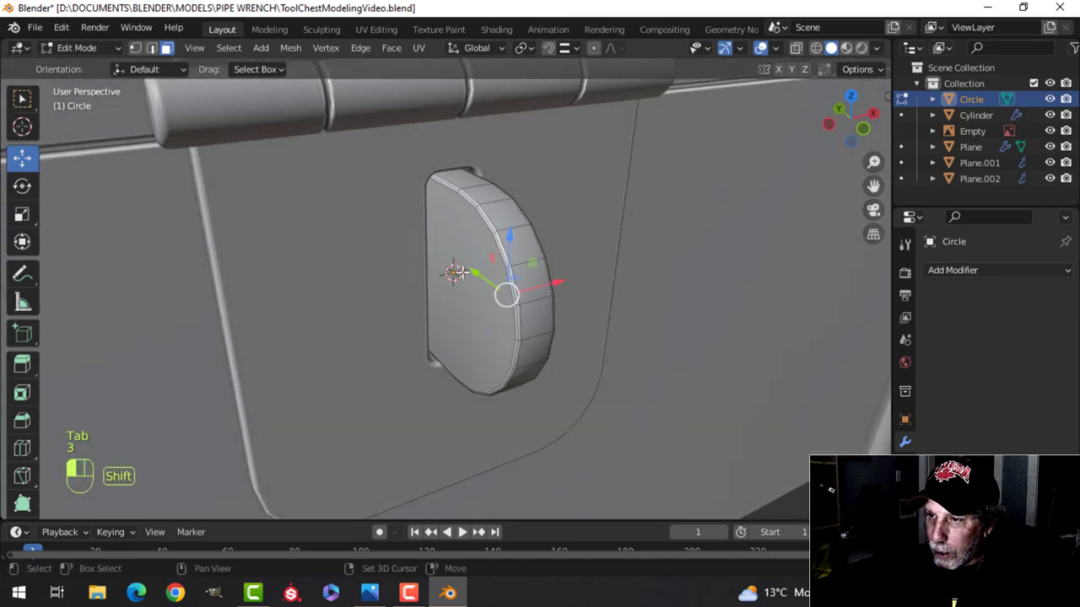
left_click(455, 271, "shift")
middle_click_drag(566, 292, 524, 309)
key("shift+s")
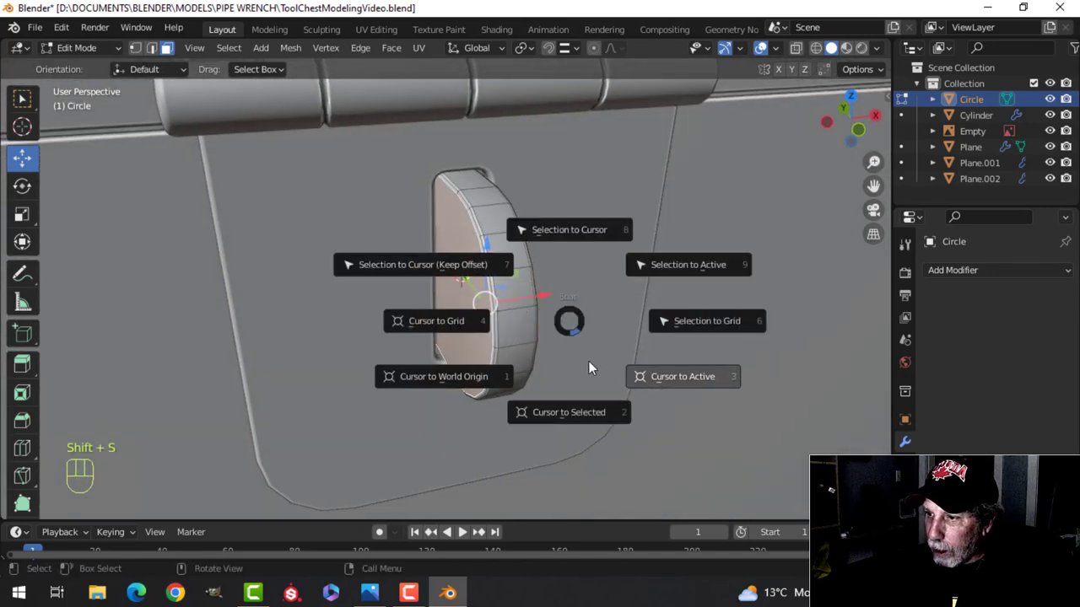
left_click(585, 409)
- Add a 32-vertex mesh cylinder with 1 m radius and 2 m depth at the 3D cursor
key("Tab")
middle_click_drag(586, 408, 486, 340)
key("shift+a")
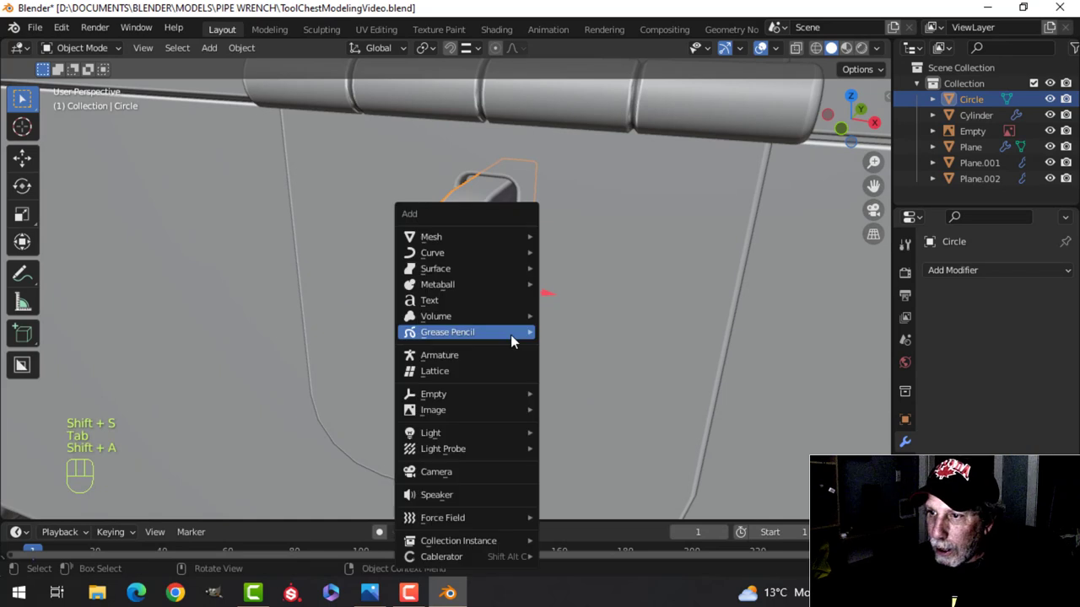
mouse_move(446, 237)
left_click(595, 316)
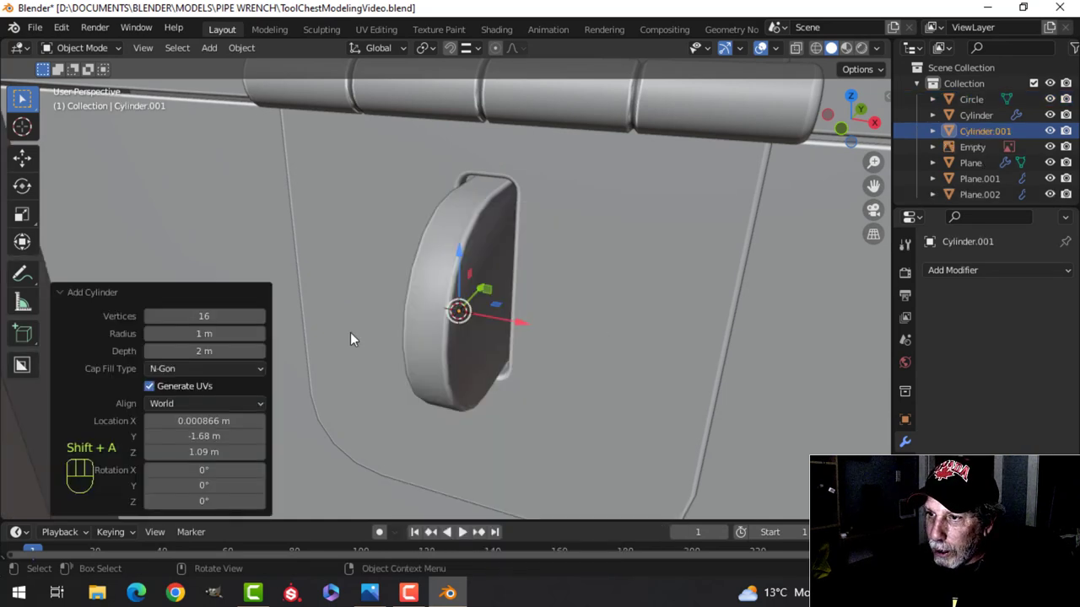
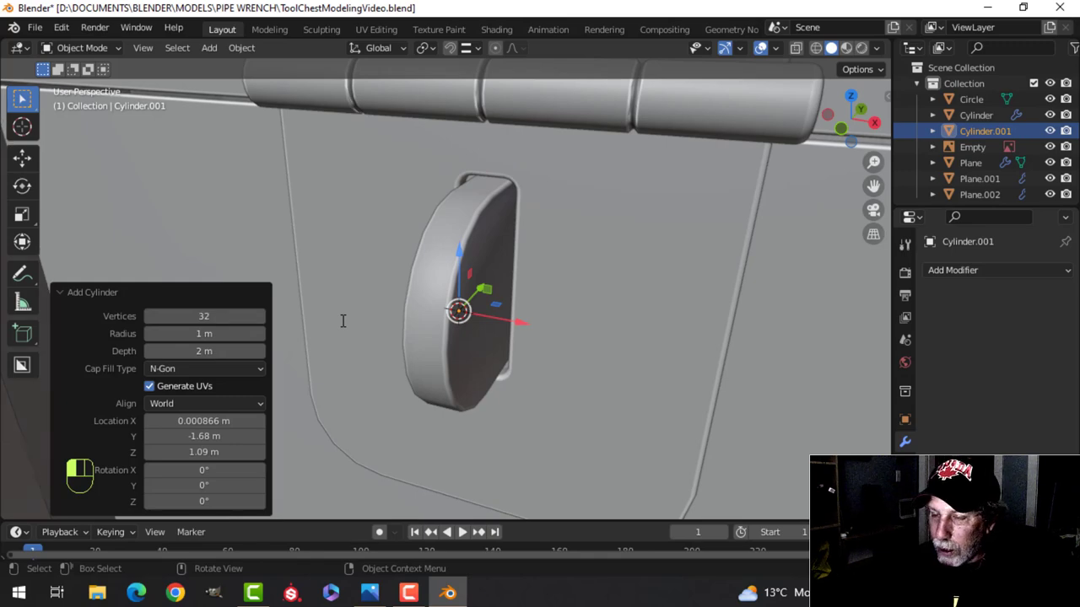
- Scale the cylinder down to fit within the staple's outline and rotate it 90° about Y
key("Tab")
key("s")
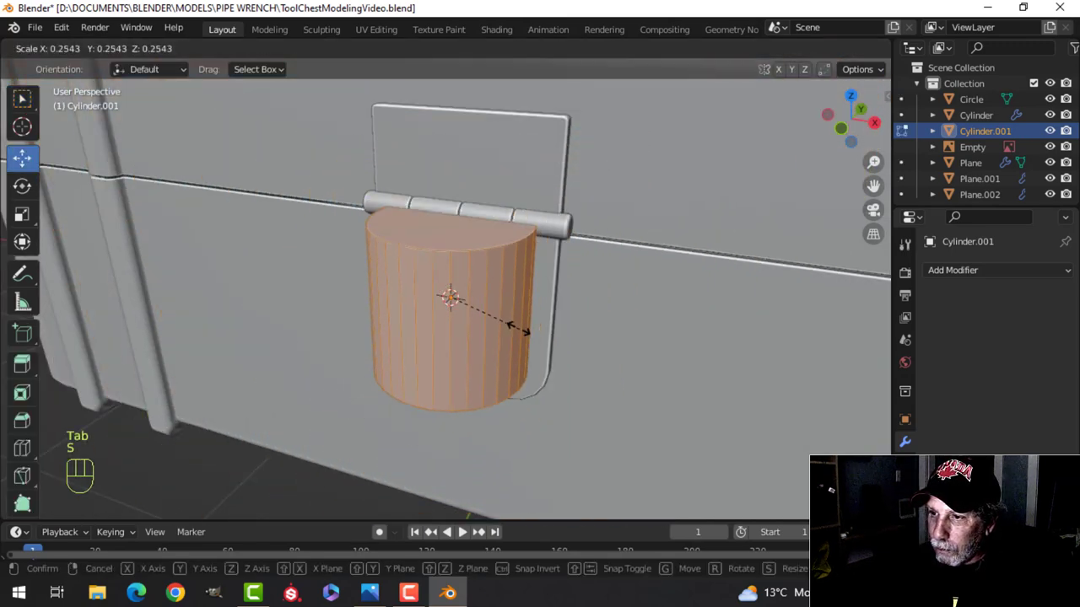
left_click(469, 313)
scroll(513, 314, "up", 2)
key("s")
left_click(498, 327)
key("r")
key("y")
key("9")
key("0")
left_click(495, 324)
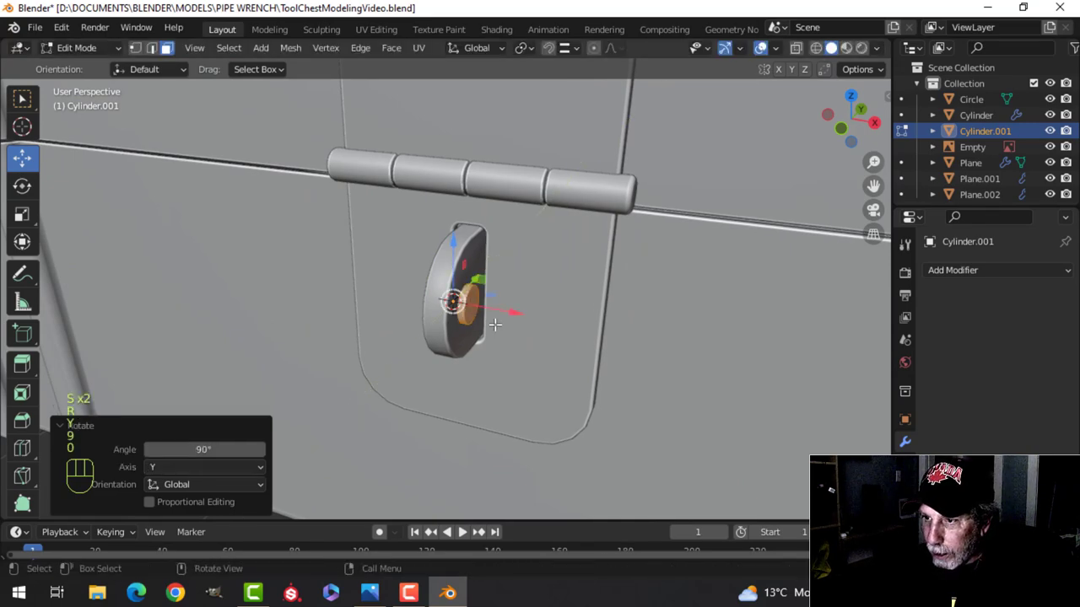
- Stretch the cylinder along X by about 2.75 so it passes through both sides of the staple
middle_click_drag(495, 325, 549, 326)
key("s")
key("x")
left_click(615, 340)
mouse_move(615, 340)
middle_mouse_down()
mouse_move(470, 357)
mouse_move(454, 290)
middle_mouse_up()
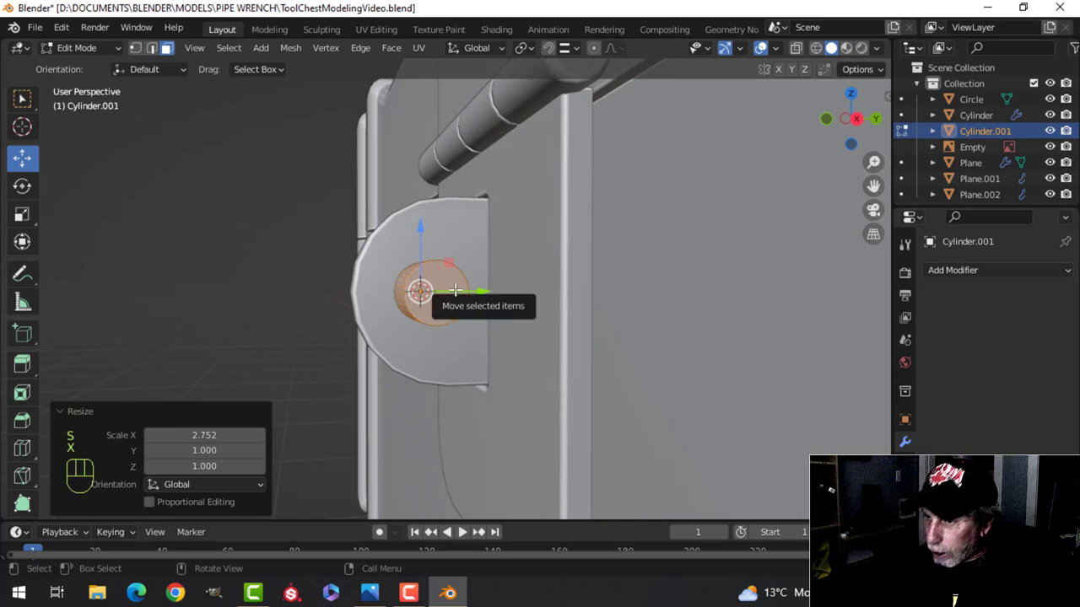
- Enlarge the cylinder to the padlock hole's size and move it about 0.009 m along Y toward the chest
key("KP_3")
scroll(452, 290, "up", 3)
key("s")
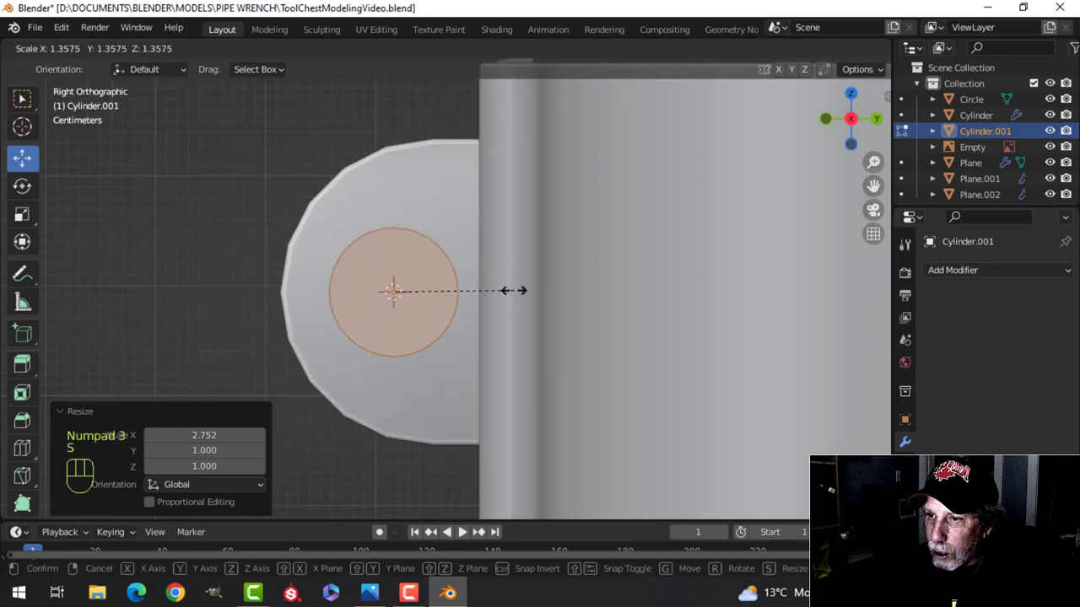
left_click(518, 289)
left_click_drag(459, 292, 471, 289)
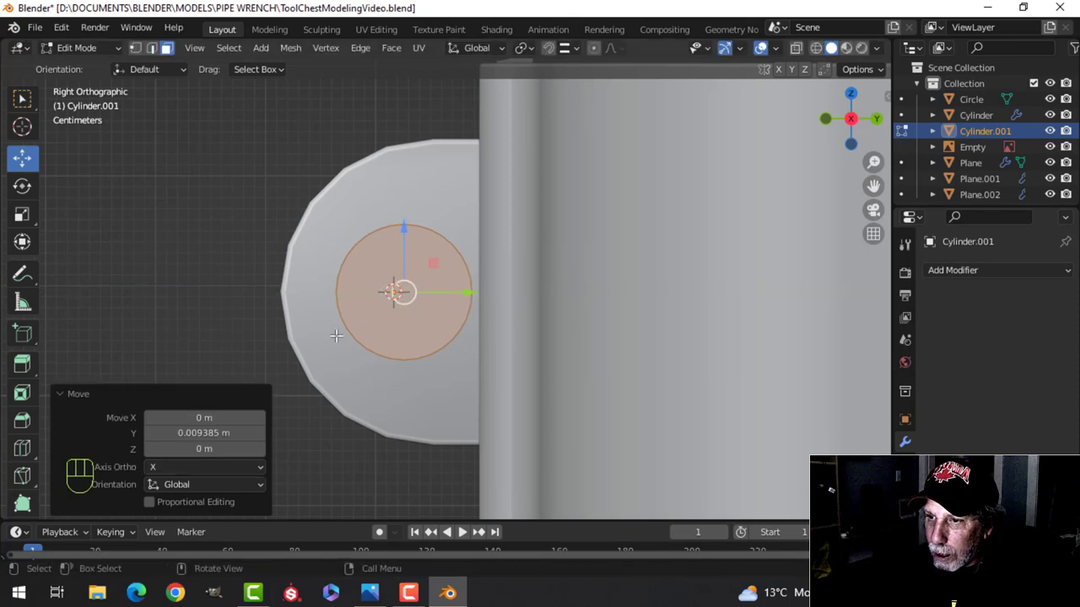
middle_click_drag(270, 278, 451, 317)
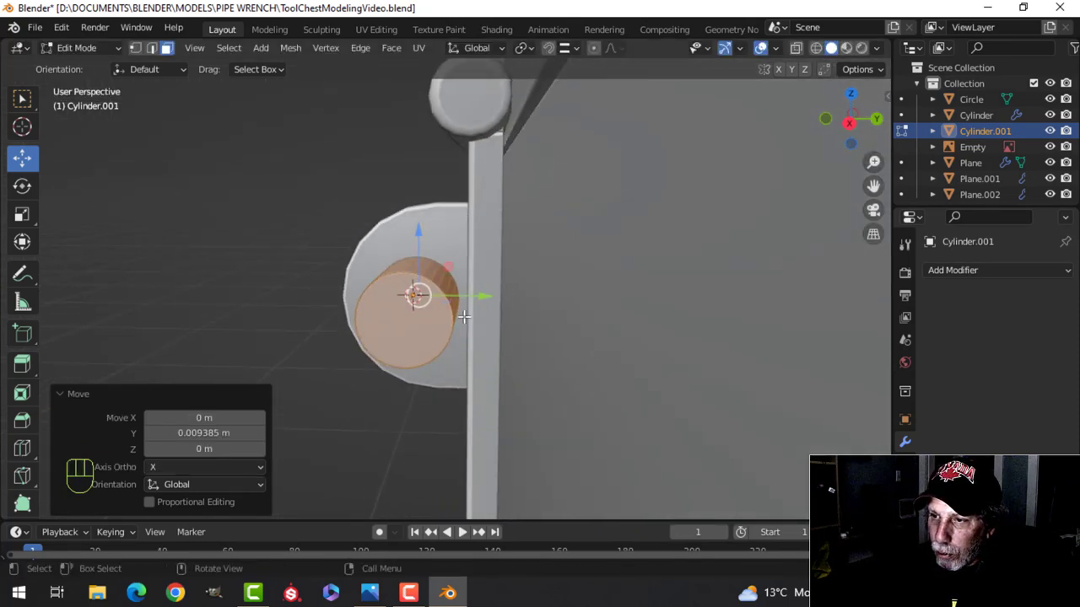
key("Tab")
- Add a Boolean Difference modifier to the staple with the cylinder as the cutting object
scroll(281, 328, "down", 4)
key("alt+a")
middle_click_drag(281, 328, 540, 344)
scroll(444, 330, "up", 3)
left_click(441, 339)
left_click(952, 271)
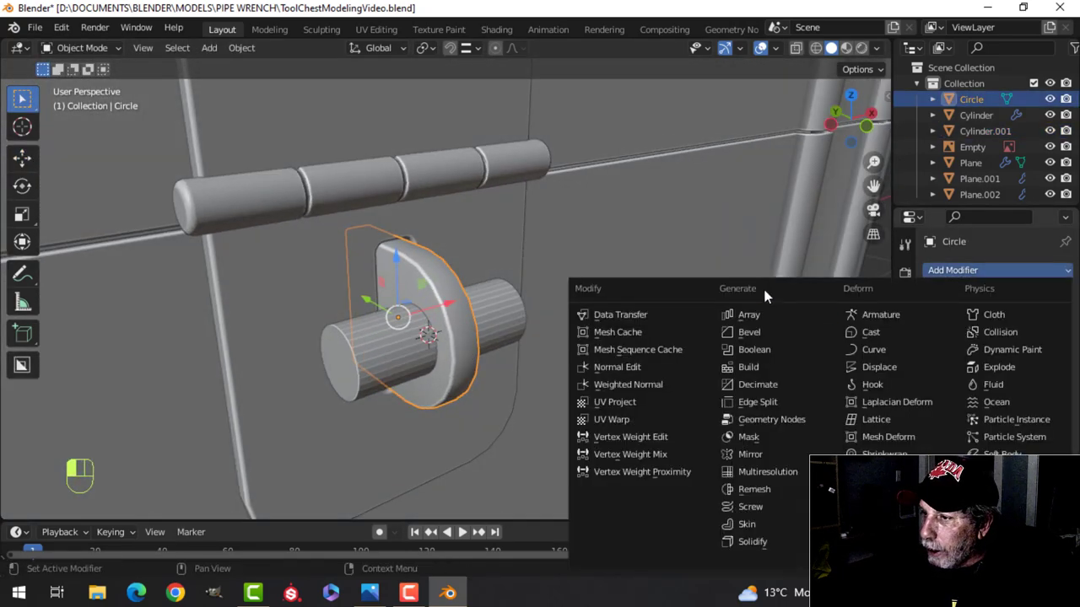
left_click(757, 349)
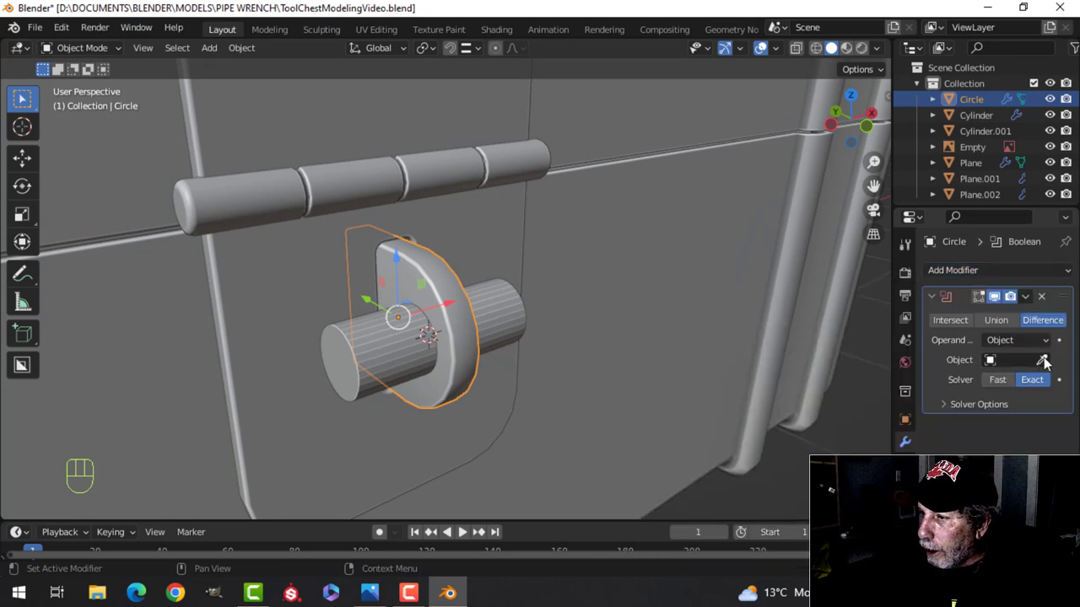
left_click(1044, 360)
left_click(380, 322)
- Apply the staple's Boolean modifier and delete the cutter cylinder
left_click(1026, 298)
left_click(985, 312)
left_click(385, 336)
key("x")
left_click(382, 336)
- Bevel the hole's rim loops on both sides of the staple about 0.006 m wide with 3 segments
middle_click_drag(382, 336, 504, 335)
scroll(479, 323, "up", 1)
left_click(498, 327)
key("Tab")
scroll(510, 337, "up", 4)
key("alt+a")
key("2")
left_click(496, 349, "alt+shift")
middle_click_drag(485, 455, 318, 316)
left_click(320, 233, "alt+shift")
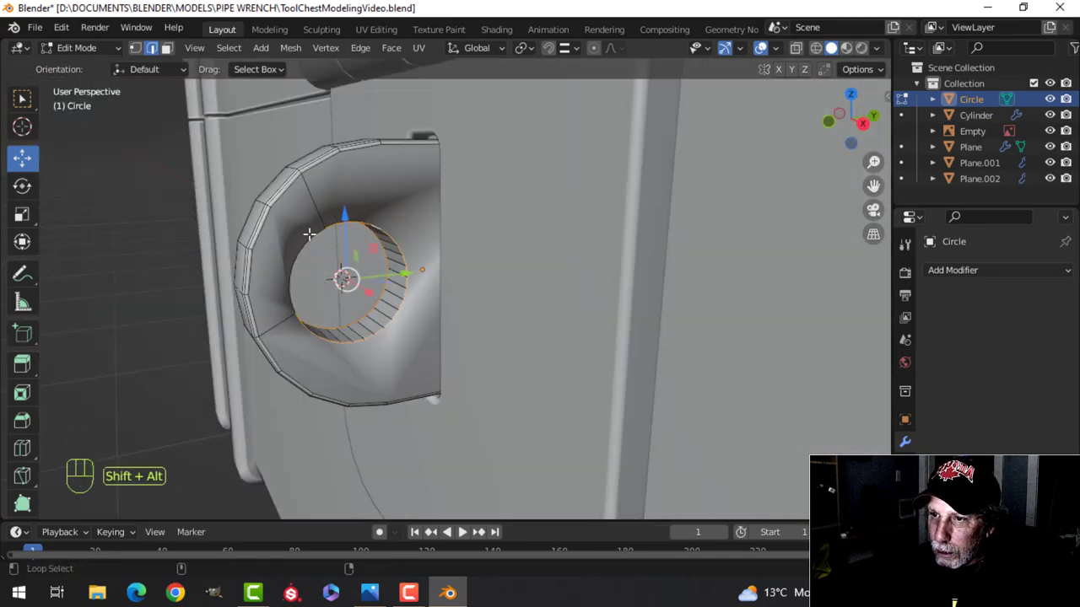
scroll(315, 255, "up", 3)
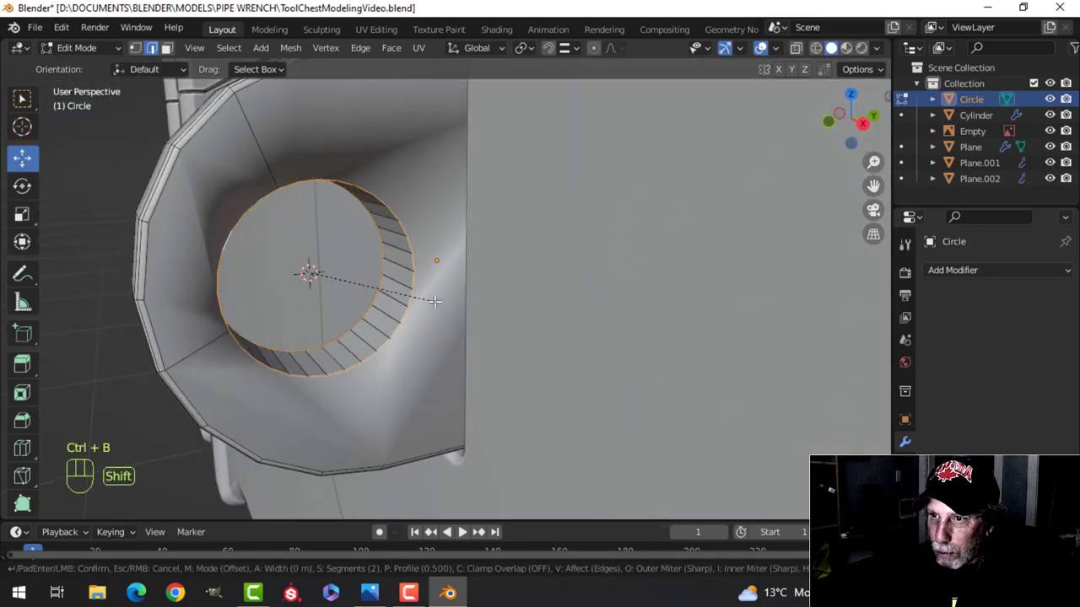
key("ctrl+b")
scroll(527, 321, "up", 1)
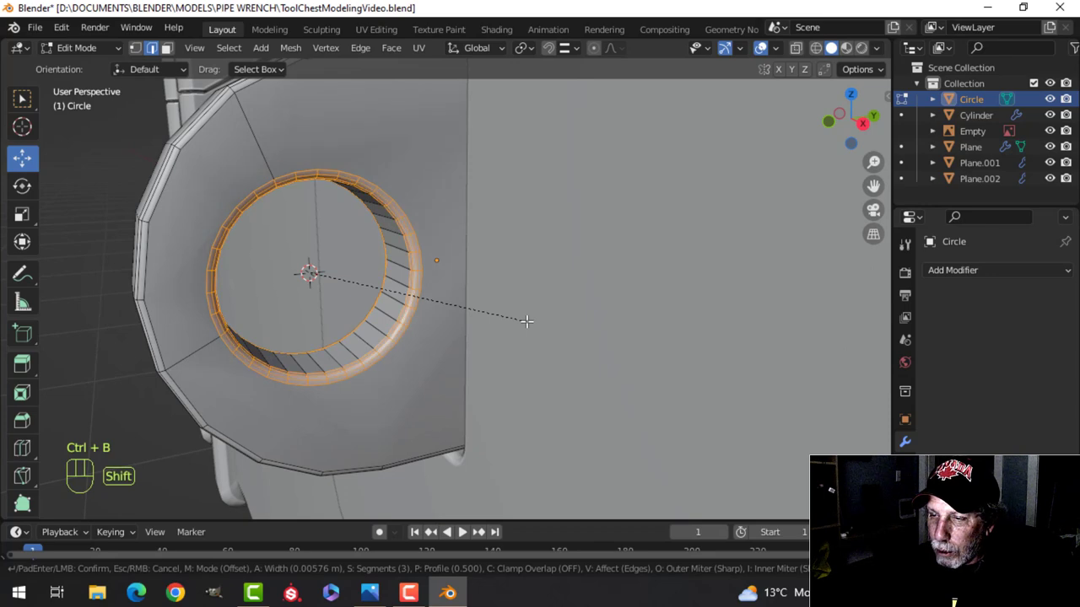
left_click(526, 321)
key("Tab")
- Shade the staple smooth and add a Weighted Normal modifier to it
middle_click_drag(477, 321, 407, 221)
key("alt+a")
left_click(399, 217)
right_click(398, 216)
left_click(397, 217)
key("alt+a")
left_click(406, 222)
left_click(947, 270)
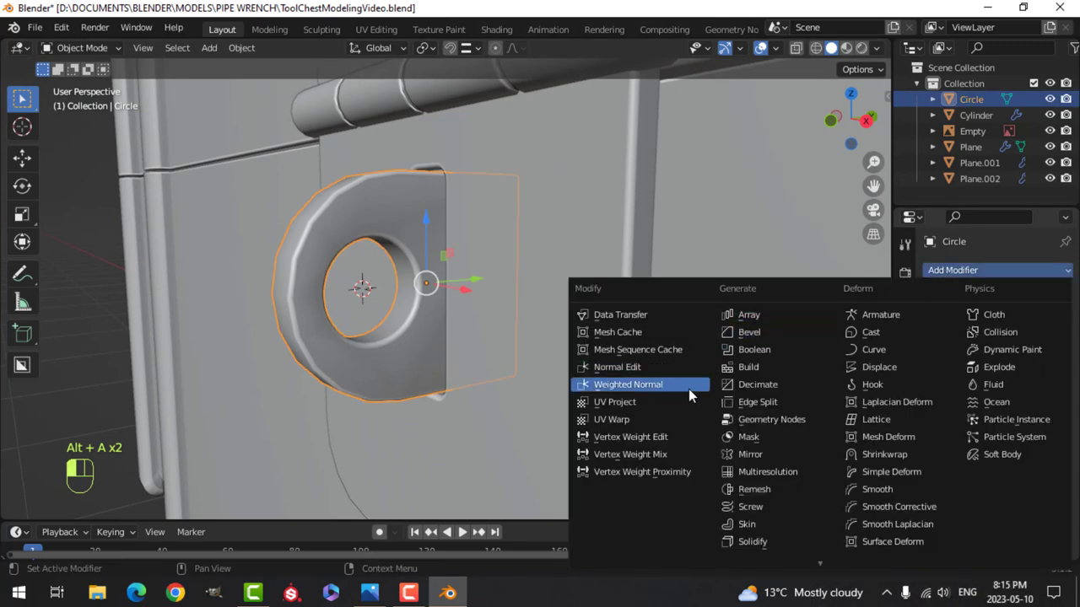
left_click(669, 389)
- Enable Auto Smooth in the staple's mesh normals and deselect it
left_click(904, 532)
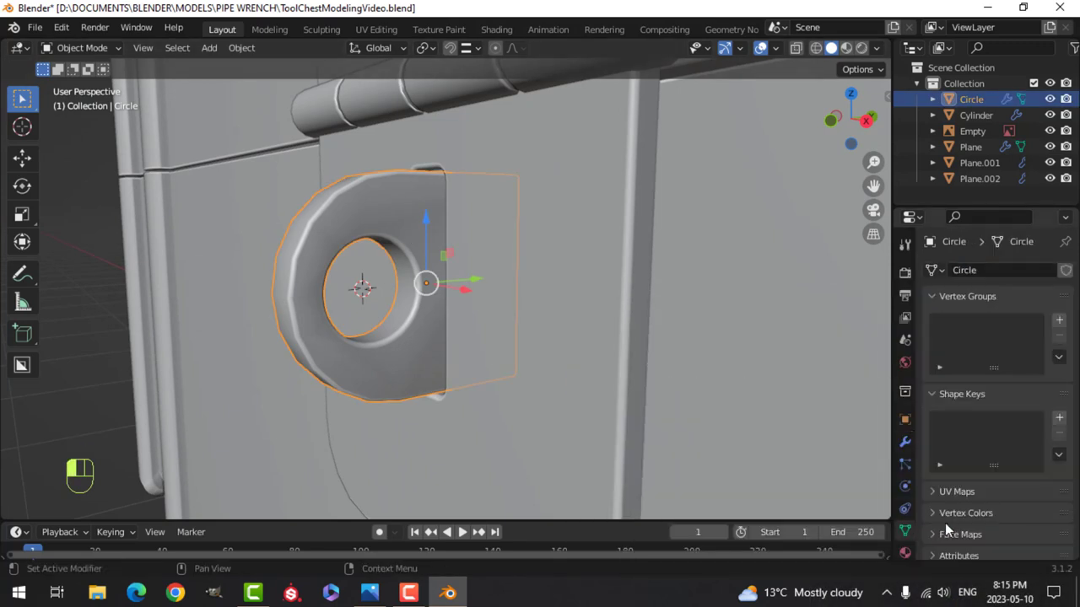
scroll(961, 472, "down", 3)
scroll(402, 347, "down", 3)
key("alt+a")
middle_click_drag(402, 347, 352, 350)
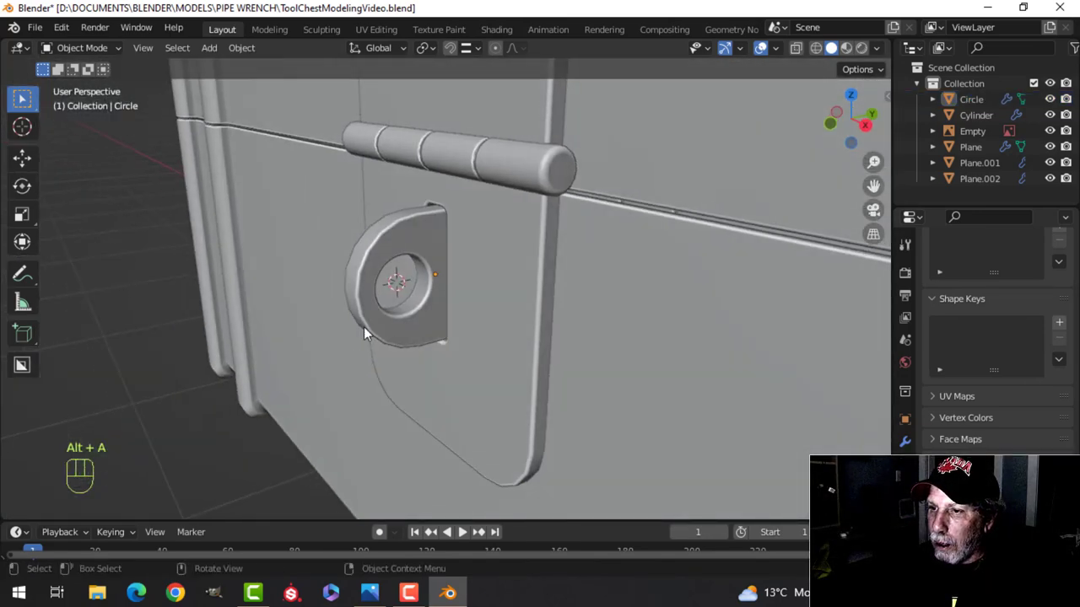
- Recalculate the face normals of all the chest's meshes together
key("a")
key("Tab")
key("a")
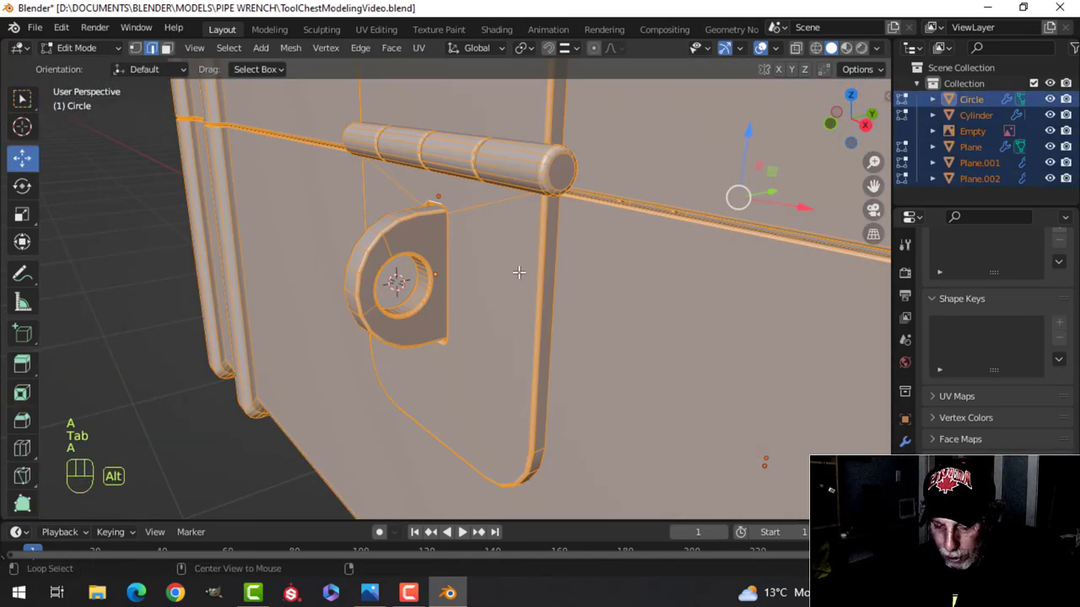
key("alt+n")
left_click(518, 277)
key("Tab")
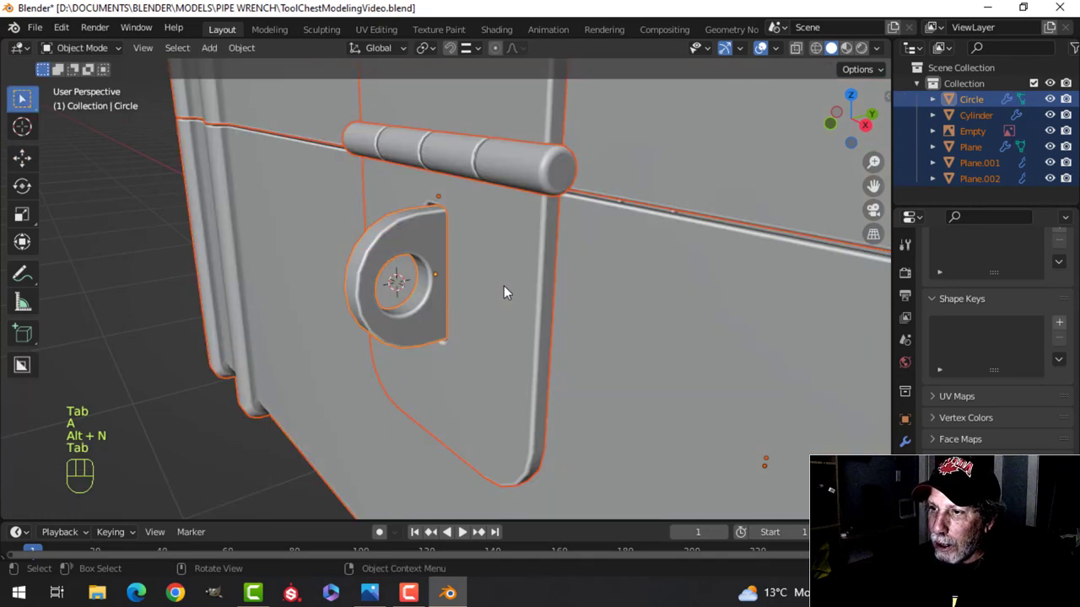
- Merge the vertices of all the chest's meshes by distance and leave everything deselected
key("Tab")
key("a")
key("m")
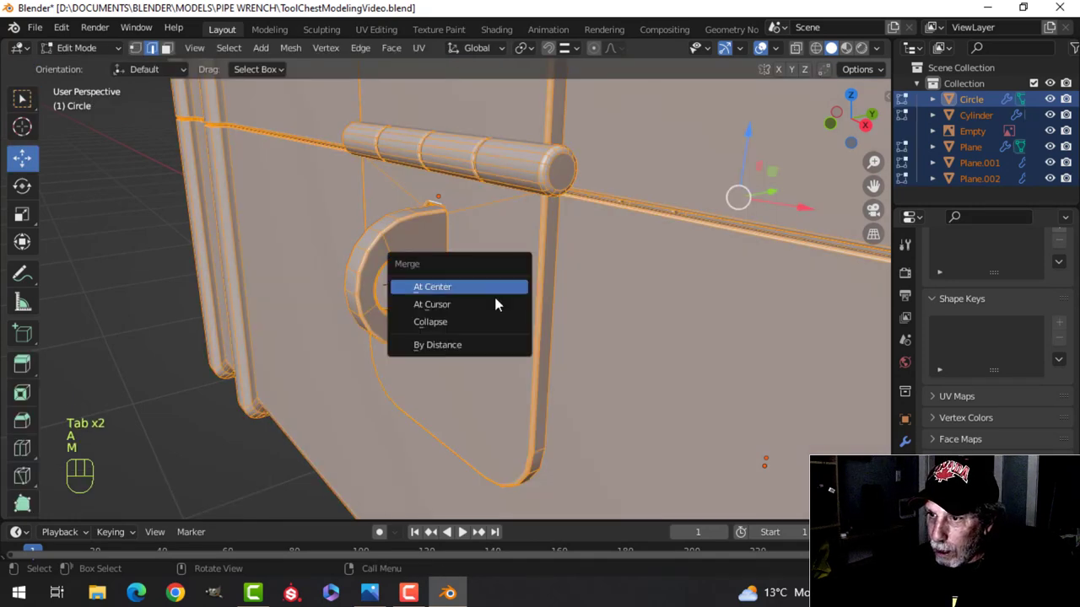
left_click(464, 344)
key("alt+a")
key("Tab")
scroll(535, 292, "down", 2)
key("alt+a")
middle_click_drag(535, 292, 435, 312)
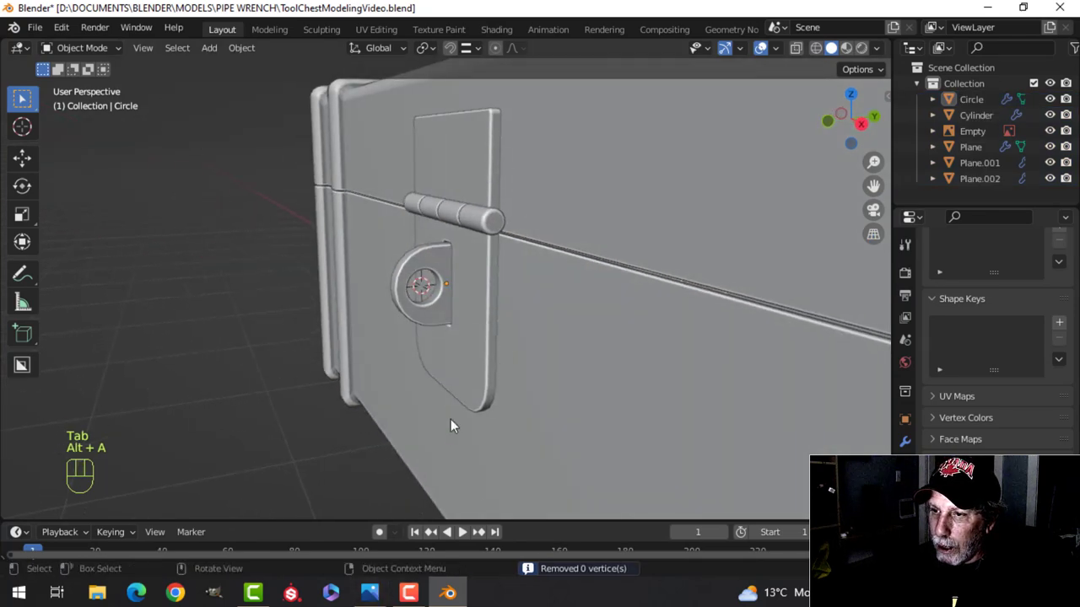
- Examine the latch and padlock staple in the reference image's views for comparison with the model
scroll(456, 354, "down", 2)
scroll(463, 330, "down", 5)
middle_click_drag(604, 225, 477, 329, "shift")
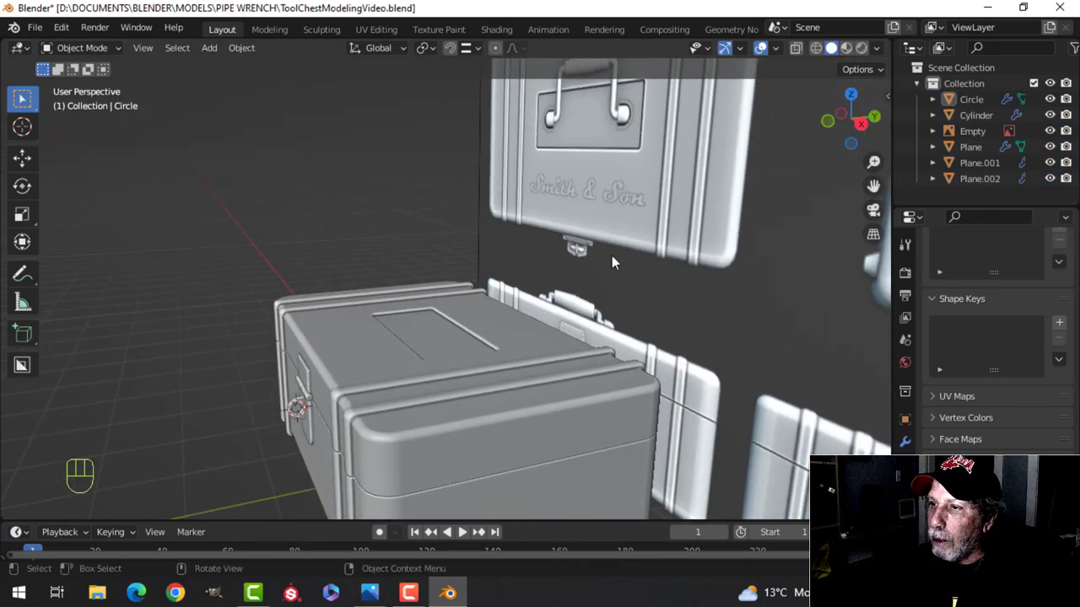
scroll(608, 262, "up", 3)
scroll(725, 271, "down", 4)
middle_click_drag(762, 293, 460, 405, "shift")
scroll(616, 216, "up", 4)
middle_click_drag(624, 328, 498, 236, "shift")
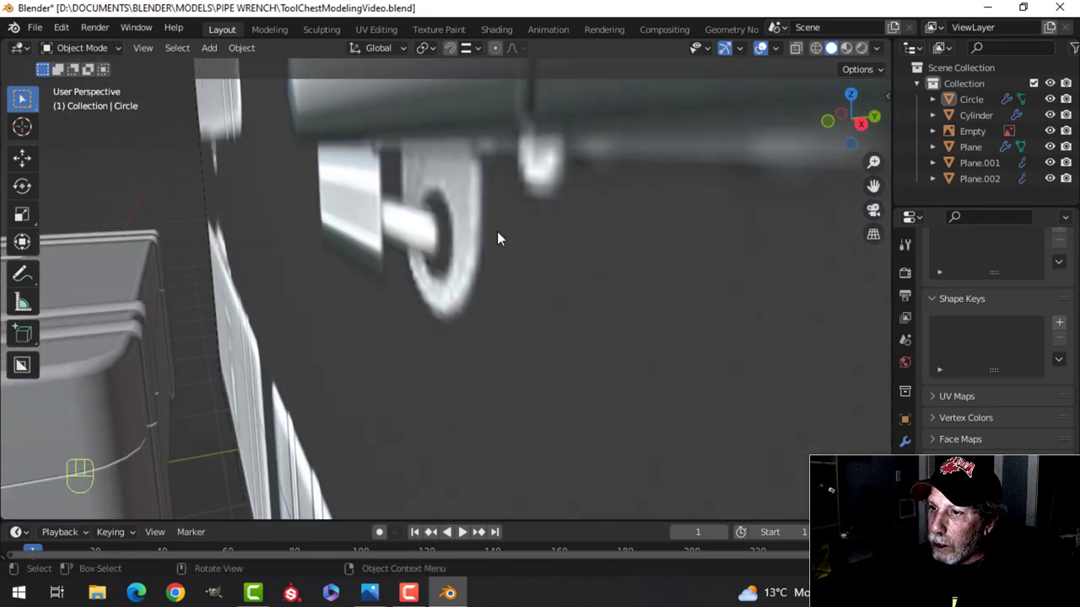
- Move the padlock staple's entire mesh about -0.024 m along Y so it protrudes further from the latch plate
scroll(429, 186, "down", 4)
middle_click_drag(297, 288, 574, 205, "shift")
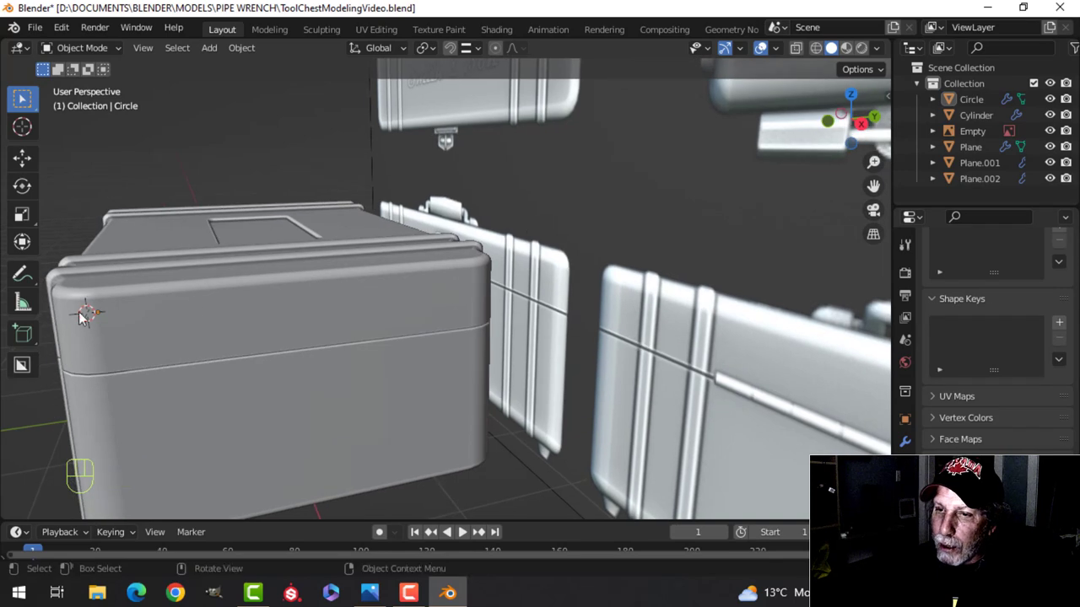
middle_click_drag(266, 281, 403, 256, "shift")
scroll(280, 282, "up", 3)
scroll(325, 257, "up", 3)
middle_click_drag(325, 262, 323, 196, "shift")
left_click(331, 201)
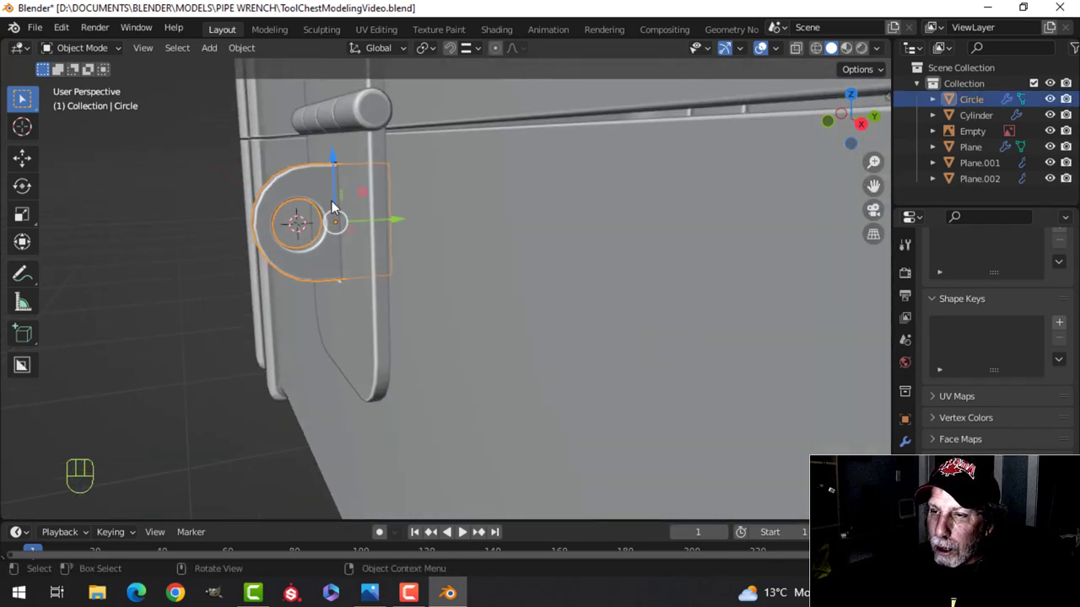
key("Tab")
key("a")
left_click_drag(373, 222, 348, 223)
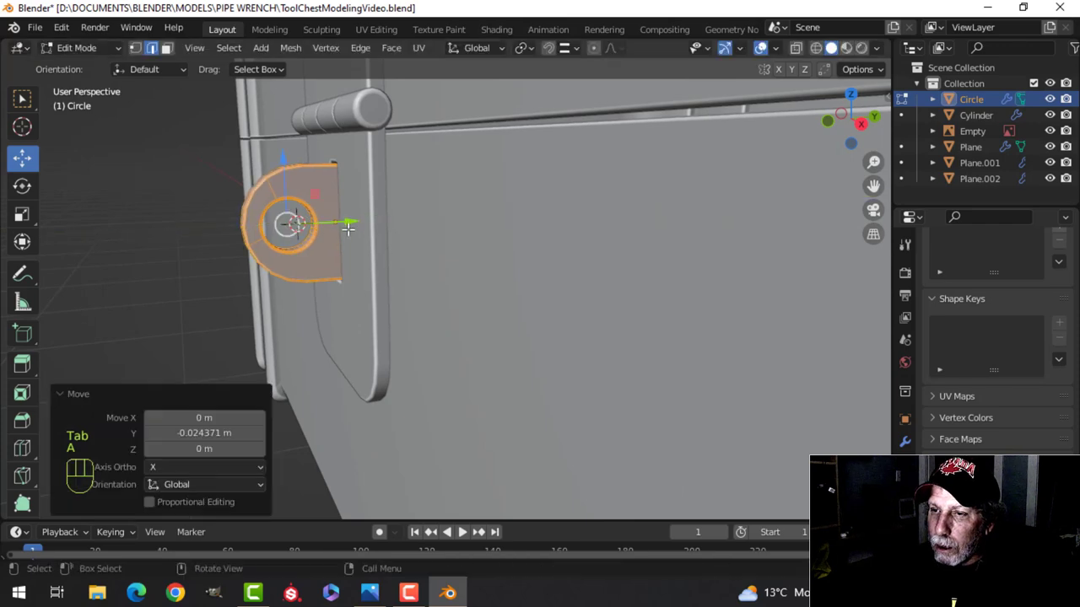
key("Tab")
key("alt+a")
- Open the padlock staple's mesh for face editing with nothing selected, close up on its hole
middle_click_drag(305, 257, 334, 263)
left_click(294, 215)
key("Tab")
scroll(287, 227, "up", 3)
middle_click_drag(287, 227, 414, 194, "shift")
key("alt+a")
key("3")
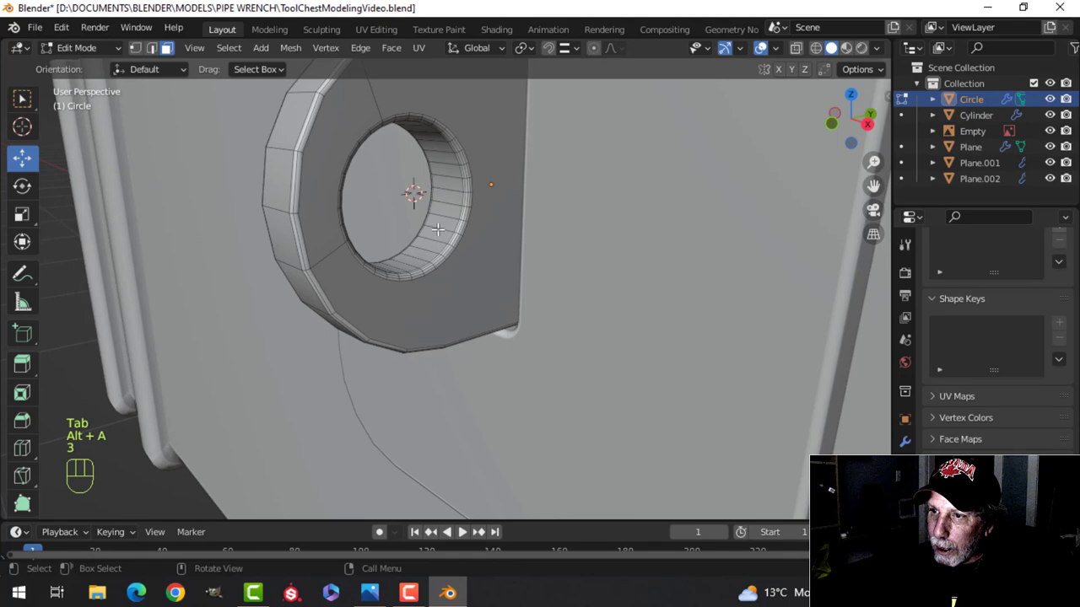
- Snap the 3D cursor to the centre of the inner face loop of the hasp loop's hole
left_click(486, 223, "alt")
key("shift+s")
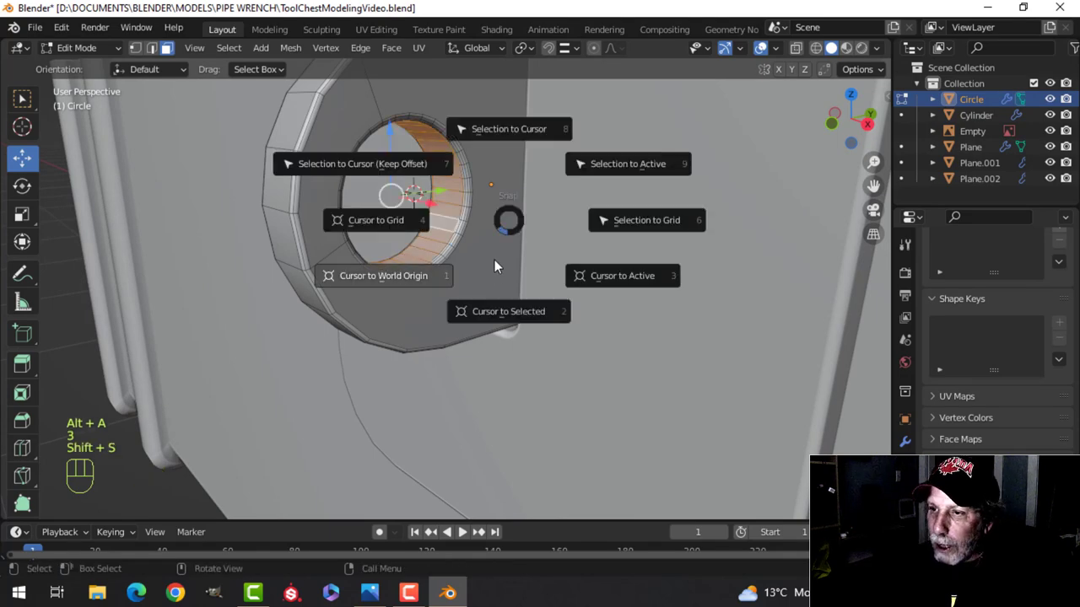
left_click(500, 308)
key("Tab")
scroll(489, 255, "down", 5)
key("alt+a")
- Add a torus at the 3D cursor with 20 major segments and 10 minor segments
middle_click_drag(456, 270, 567, 274)
key("shift+a")
mouse_move(548, 237)
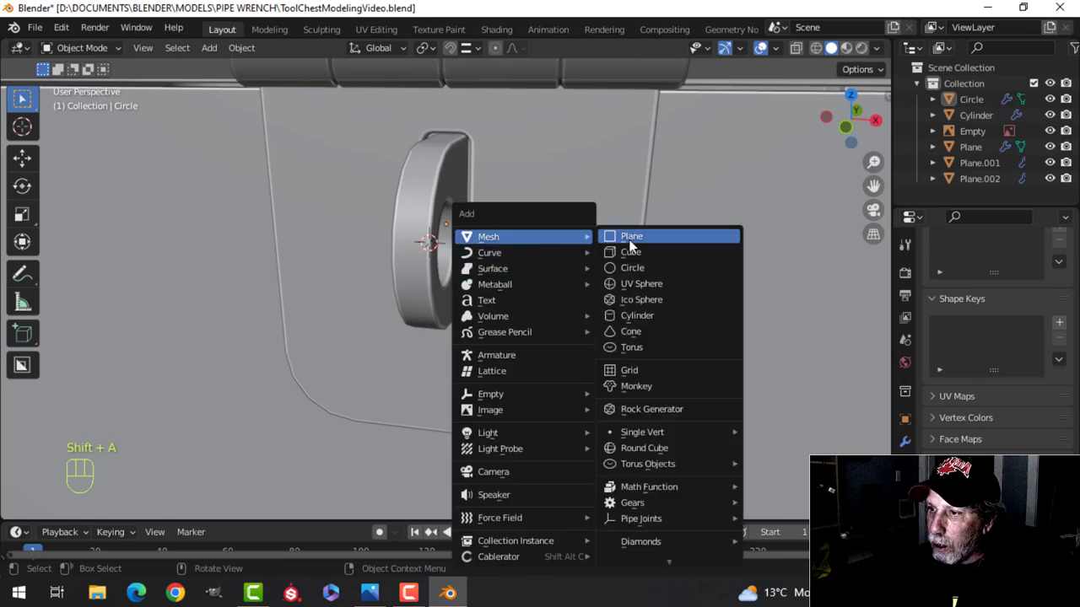
left_click(631, 347)
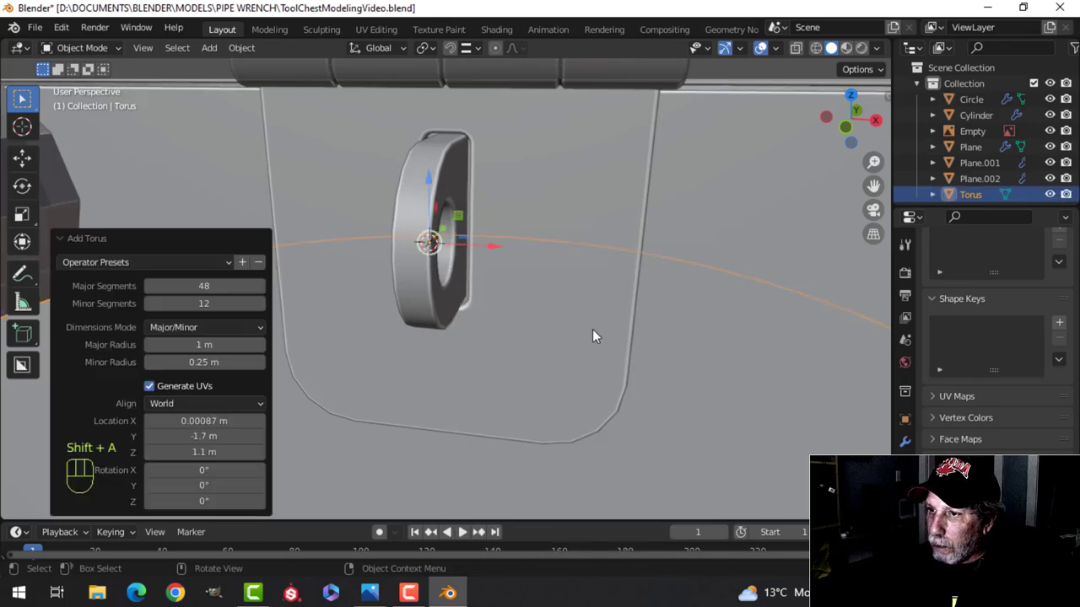
scroll(498, 285, "down", 8)
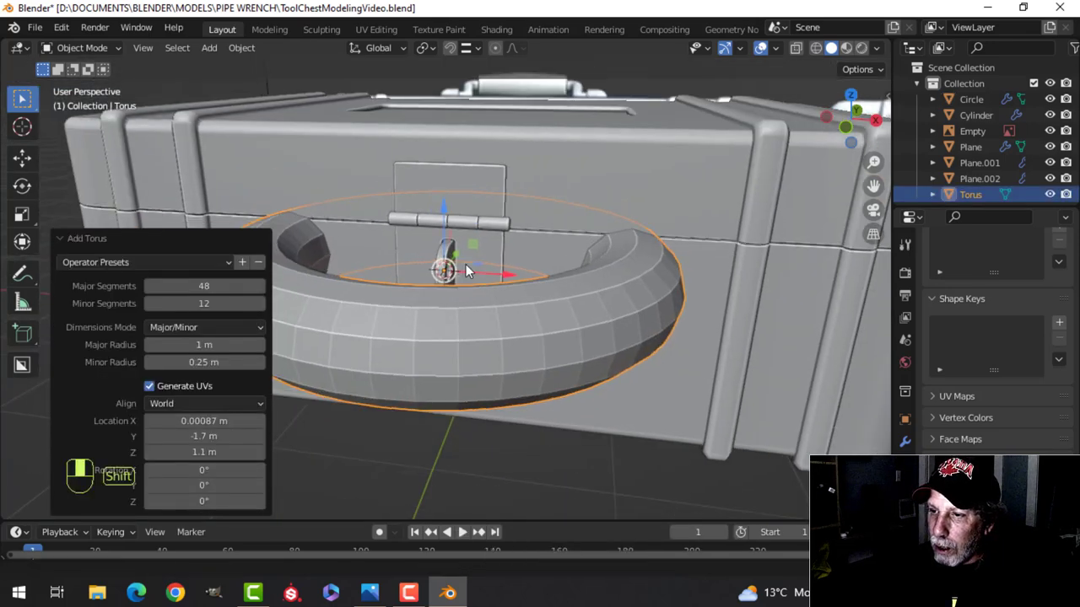
mouse_move(204, 286)
left_mouse_down("shift")
mouse_move(151, 286)
mouse_move(190, 286)
mouse_move(170, 304)
mouse_move(197, 303)
left_mouse_up("shift")
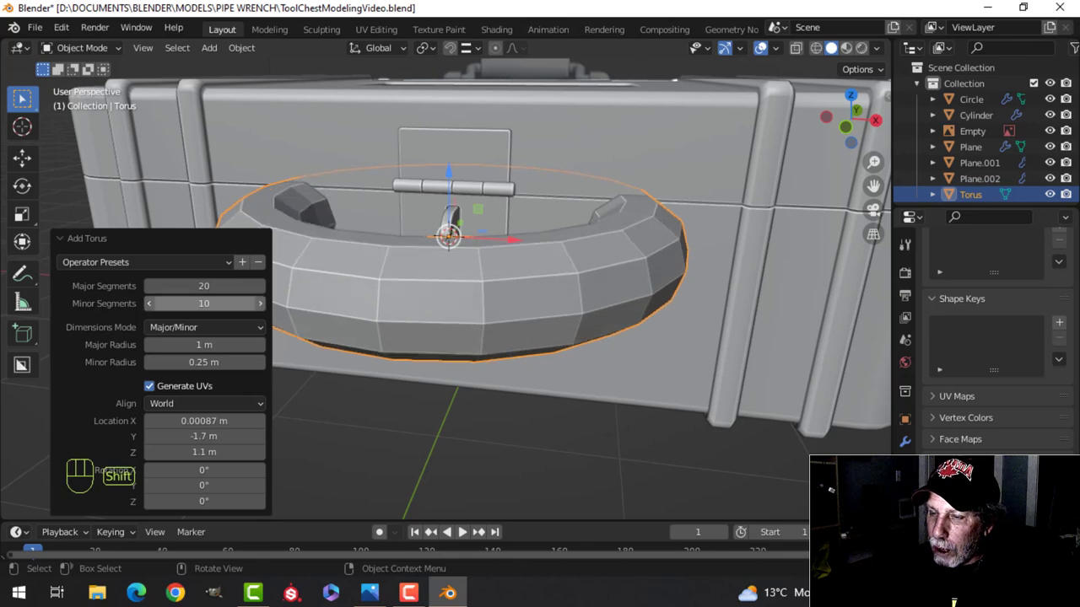
- Scale the torus mesh down to about 14% of its size and rotate it 90° about the X axis
key("Tab")
scroll(617, 289, "down", 4)
key("s")
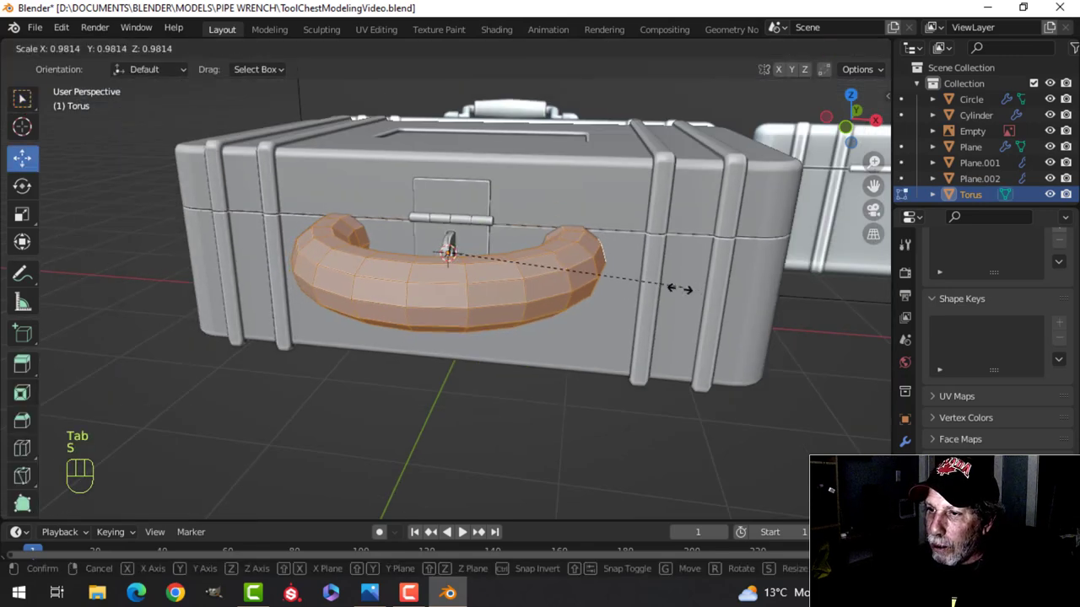
left_click(435, 285)
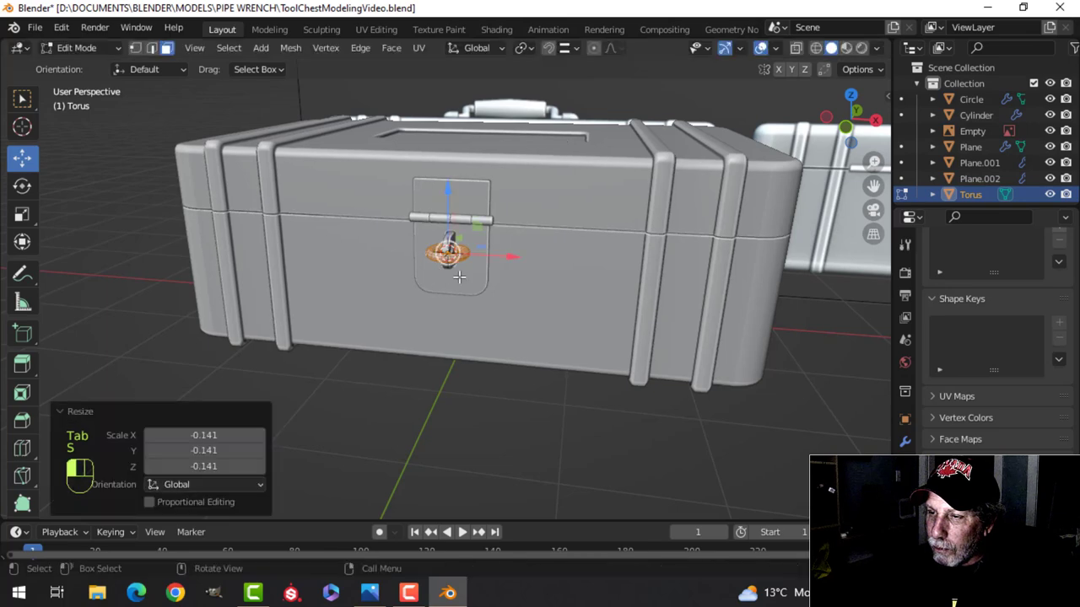
middle_click_drag(435, 285, 506, 272)
scroll(533, 269, "up", 4)
type("rx90")
key("Return")
- Move the torus down along Z until it hangs through the hasp loop's hole
middle_click_drag(543, 253, 454, 184)
key("g")
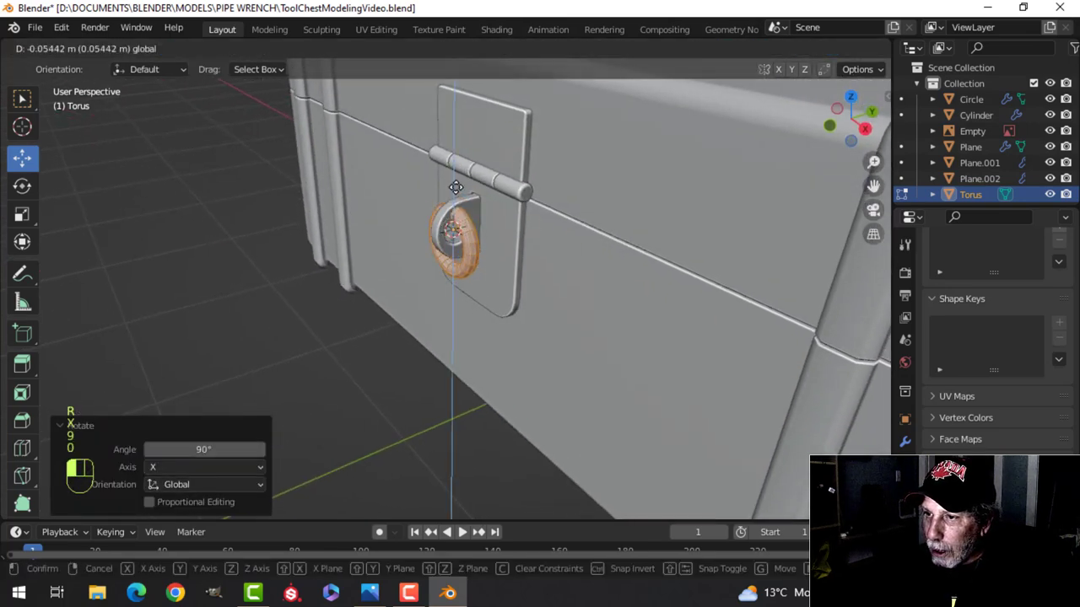
left_click_drag(461, 202, 461, 204)
scroll(462, 206, "up", 3)
middle_click_drag(460, 207, 548, 211)
scroll(407, 221, "up", 2)
key("g")
key("z")
left_click(567, 179)
- Delete the vertices of the torus's lower half in front wireframe view, leaving an arch for the padlock shackle
key("KP_1")
key("z")
left_click(525, 252)
key("alt+a")
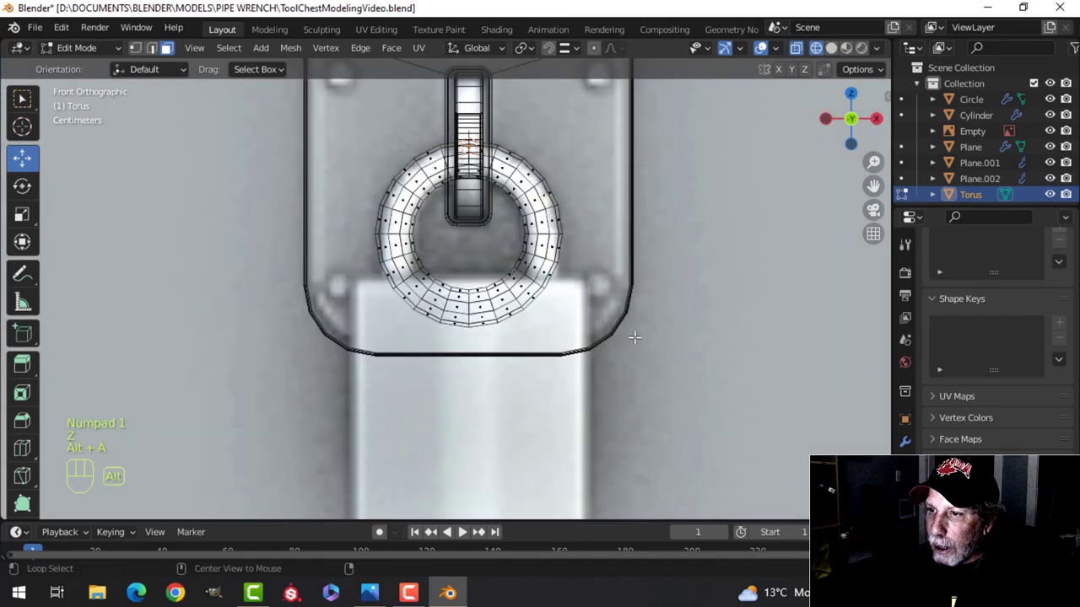
key("b")
left_click_drag(679, 412, 516, 335)
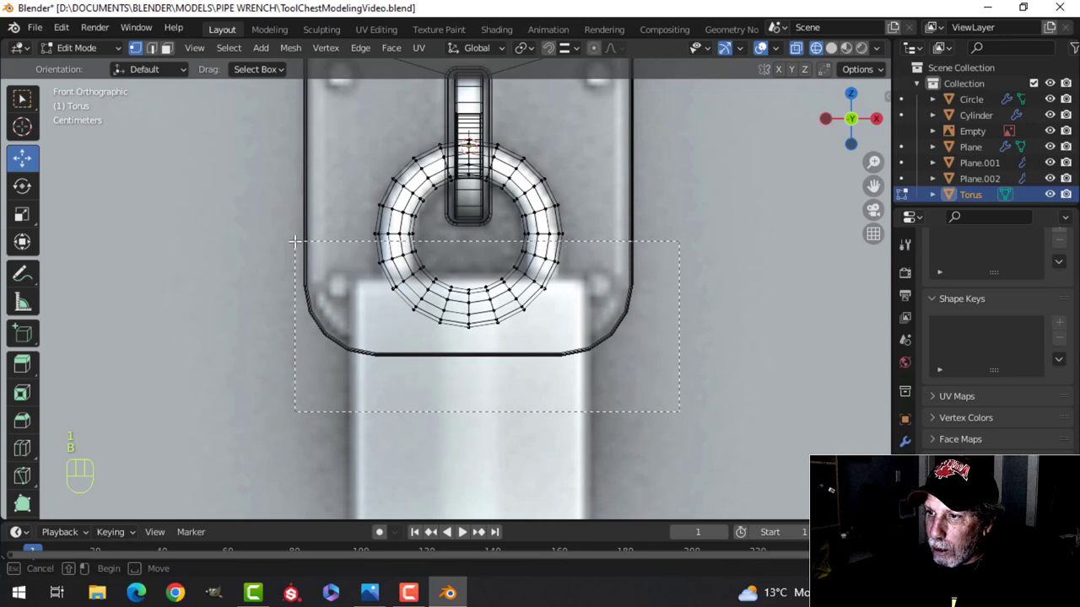
left_click_drag(295, 242, 295, 242)
key("x")
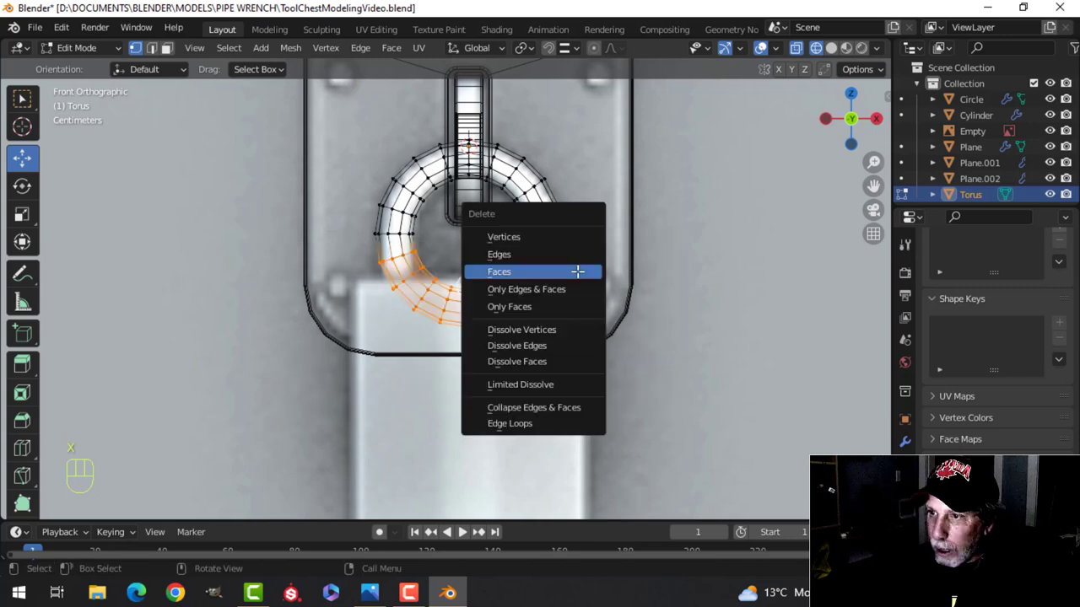
left_click(524, 237)
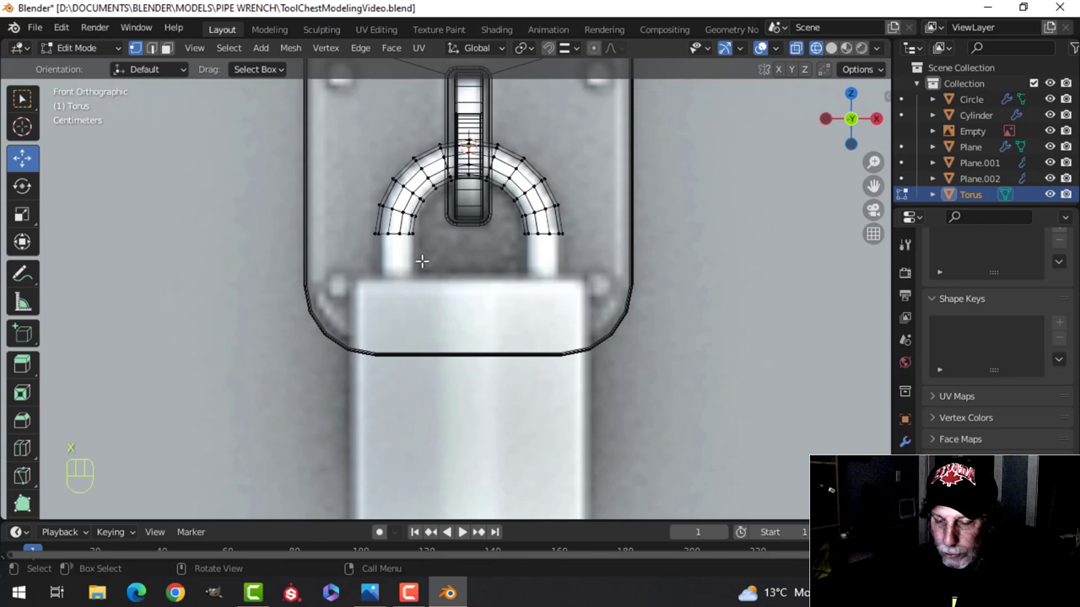
- Extrude both open ends of the arch straight down to the padlock body in the reference image
scroll(417, 255, "up", 2)
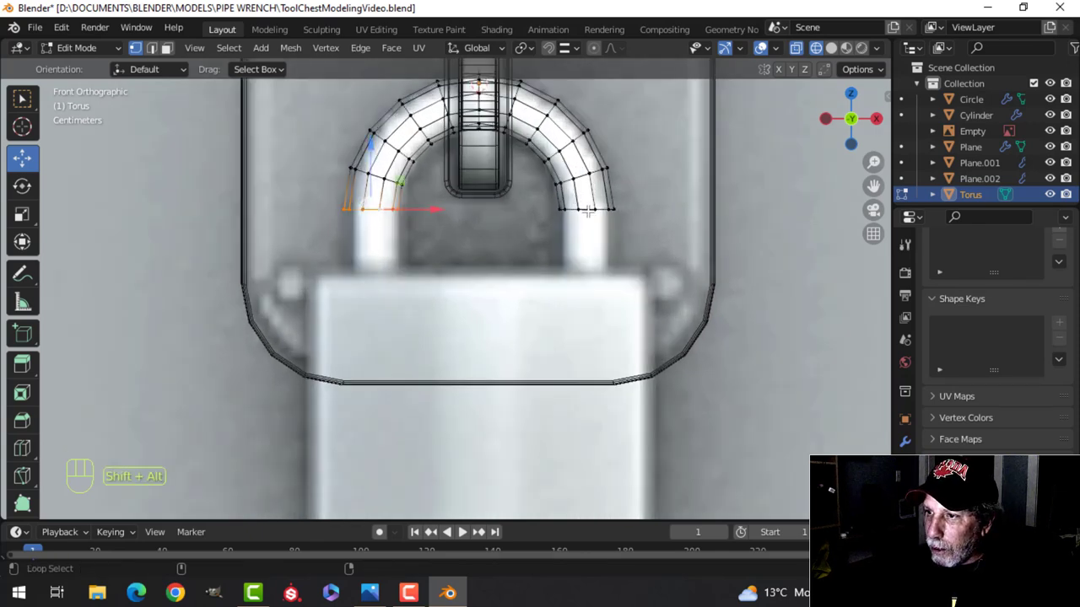
key("e")
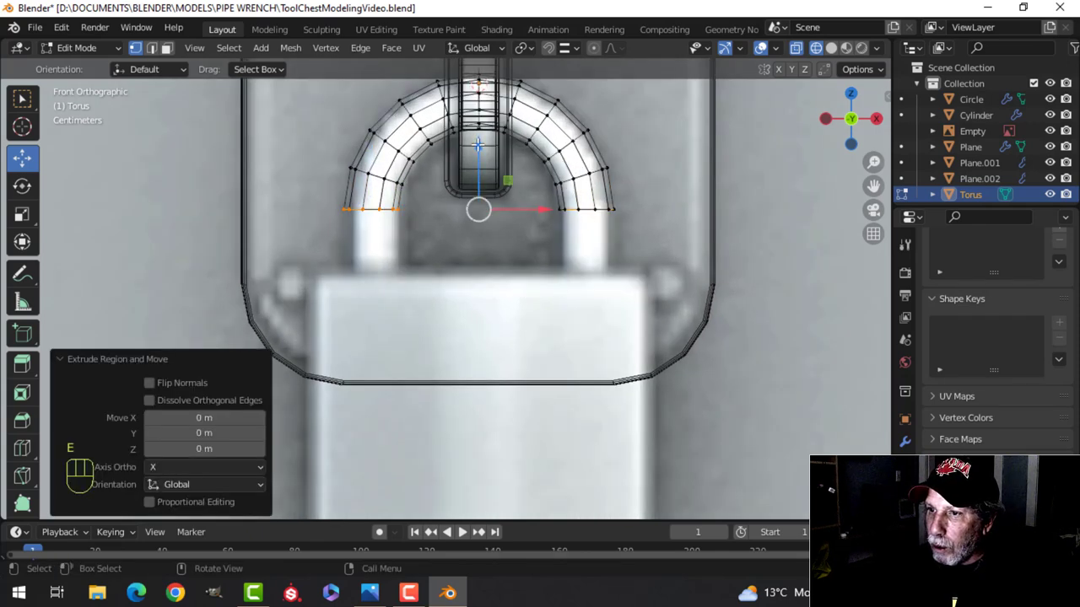
left_click_drag(478, 145, 475, 193)
left_click(472, 223)
key("z")
left_click(655, 259)
scroll(491, 299, "down", 3)
key("Tab")
key("alt+a")
middle_click_drag(491, 297, 370, 214)
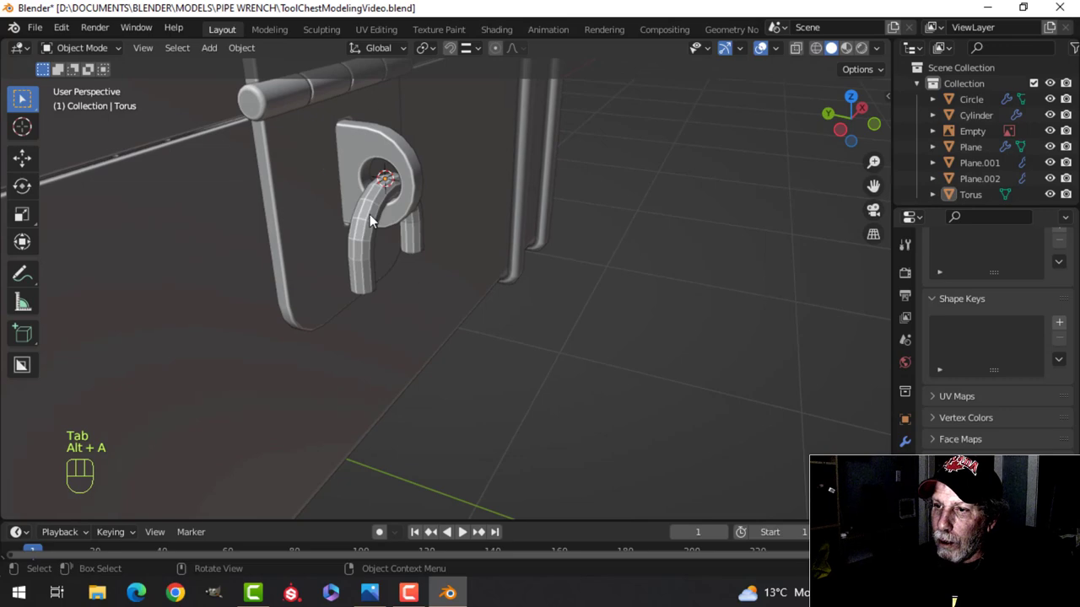
- Apply smooth shading to the padlock shackle
left_click(369, 215)
right_click(370, 214)
left_click(374, 217)
key("alt+a")
- Snap the 3D cursor to the midpoint between the shackle's two lower ends
mouse_move(482, 237)
middle_mouse_down()
mouse_move(420, 259)
mouse_move(383, 236)
mouse_move(462, 240)
middle_mouse_up()
scroll(472, 258, "down", 2)
middle_click_drag(489, 284, 479, 244, "shift")
left_click(479, 250)
key("Tab")
scroll(478, 250, "up", 3)
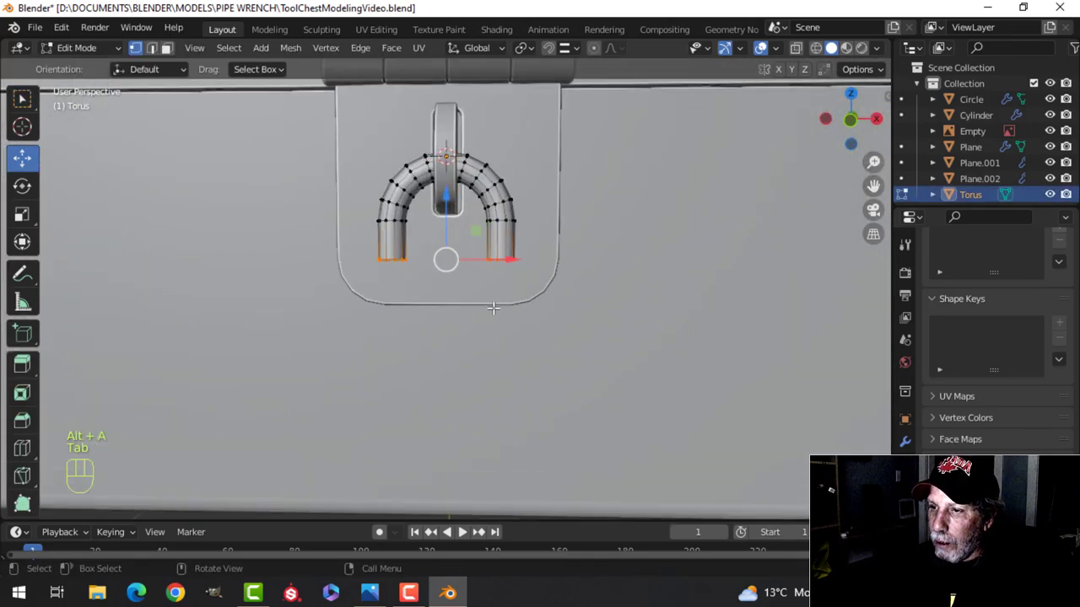
scroll(445, 294, "up", 2)
key("shift+s")
left_click(436, 373)
key("Tab")
scroll(523, 286, "down", 3)
key("alt+a")
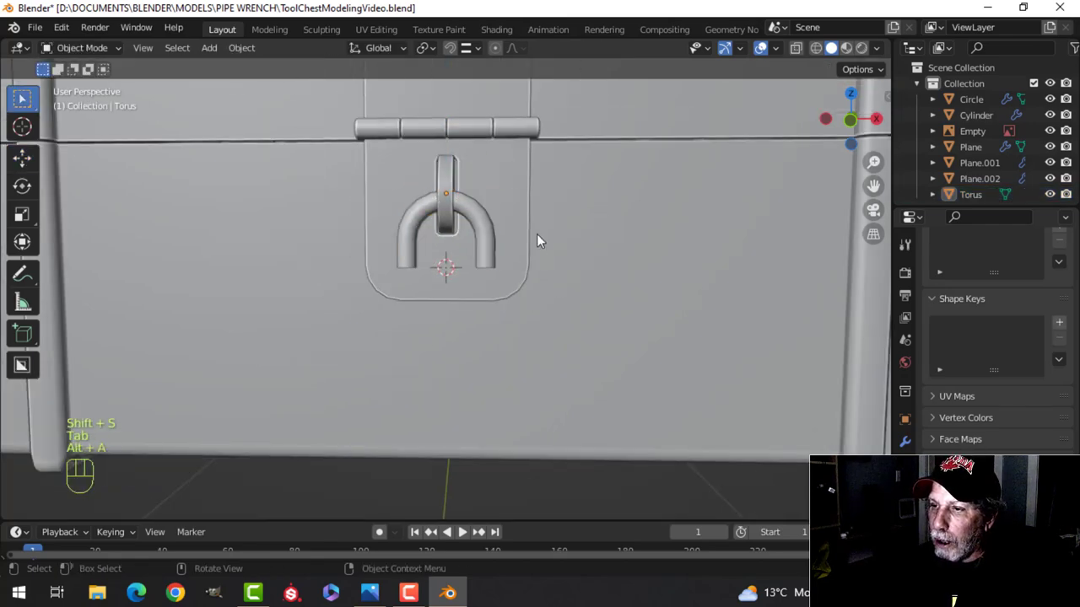
- Add a six-vertex mesh circle at the 3D cursor for the padlock body
scroll(506, 270, "down", 3)
middle_click_drag(465, 315, 610, 263)
key("shift+a")
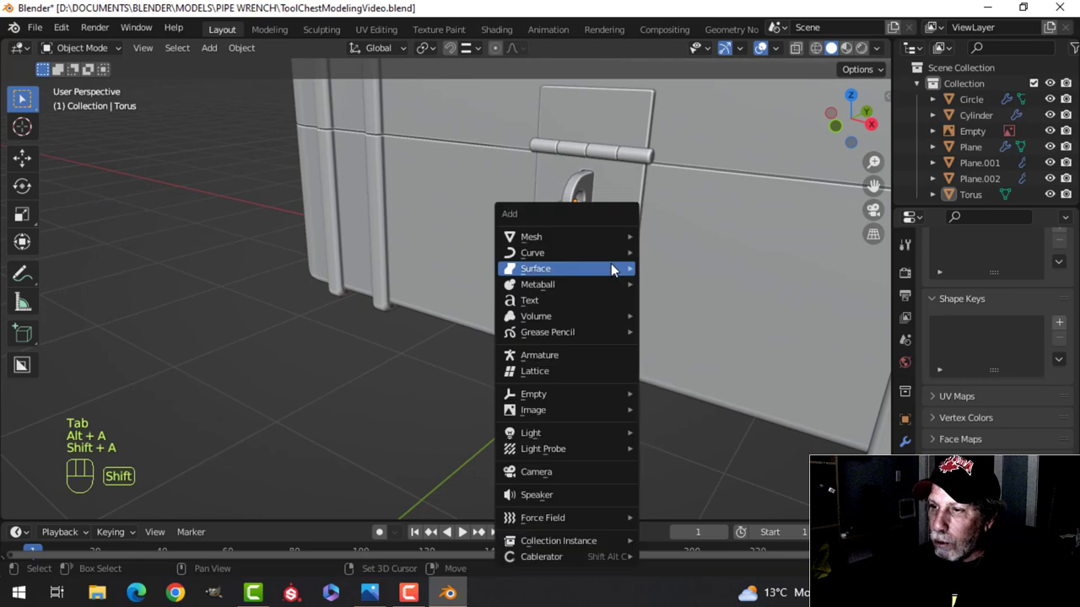
mouse_move(550, 238)
left_click(658, 264)
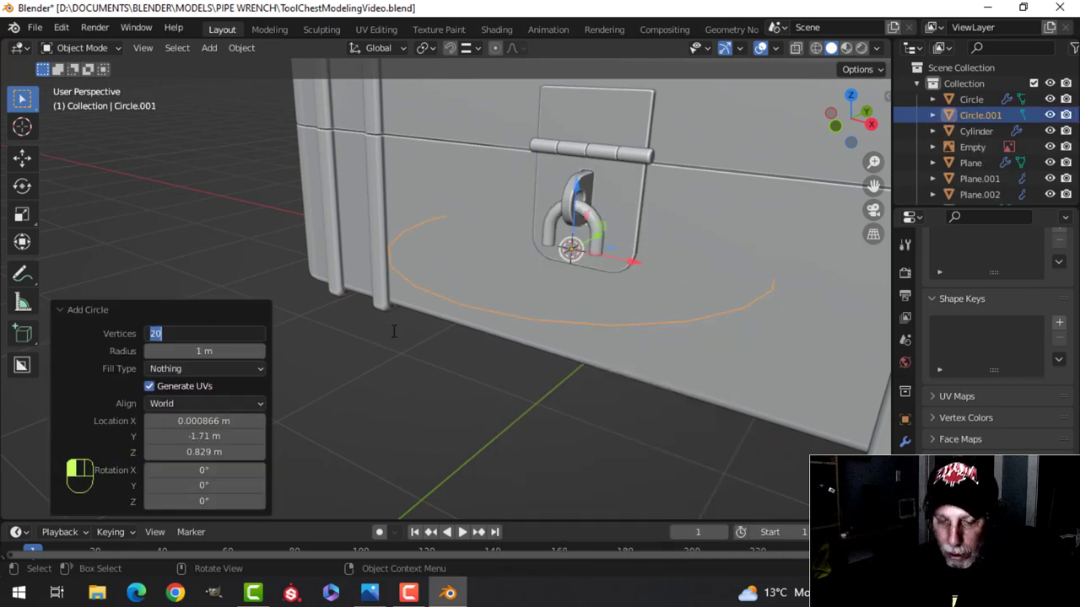
key("Return")
- Scale the hexagon down and move it about 1.25 m along negative Y, out in front of the chest
scroll(392, 330, "down", 5)
key("Tab")
middle_click_drag(392, 331, 541, 306)
key("s")
left_click(577, 294)
left_click_drag(540, 276, 458, 301)
- Flatten the hexagon along Y to a scale of about 0.332
scroll(512, 293, "up", 4)
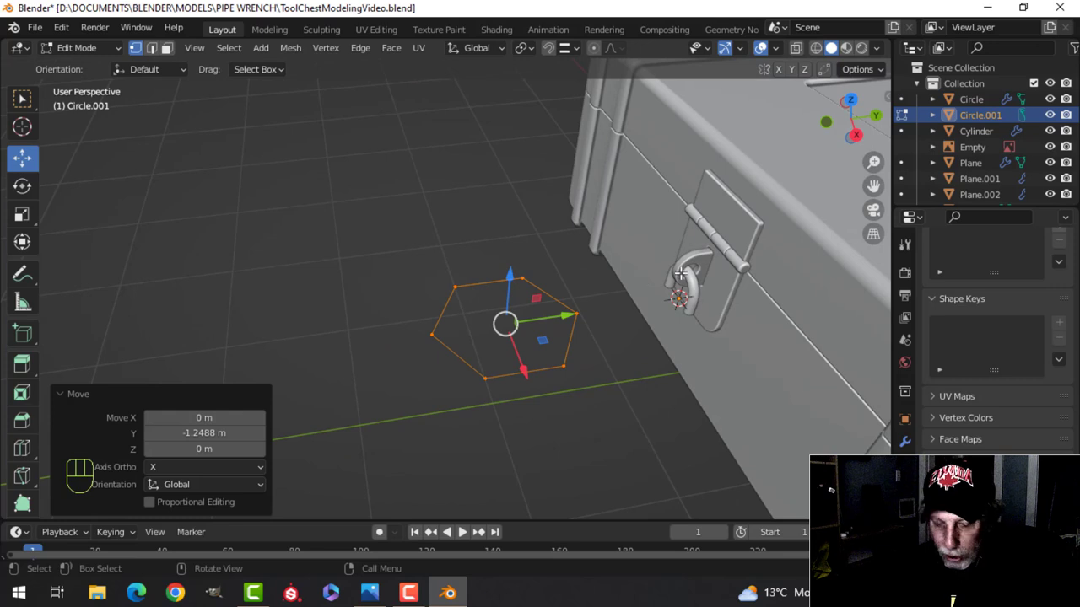
key("s")
key("y")
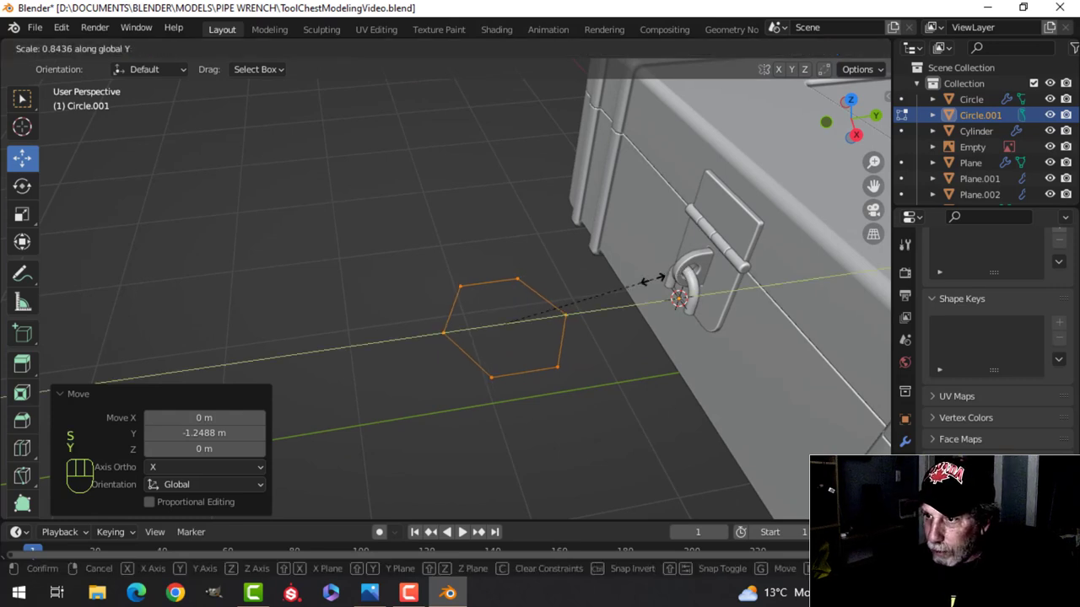
left_click(561, 297)
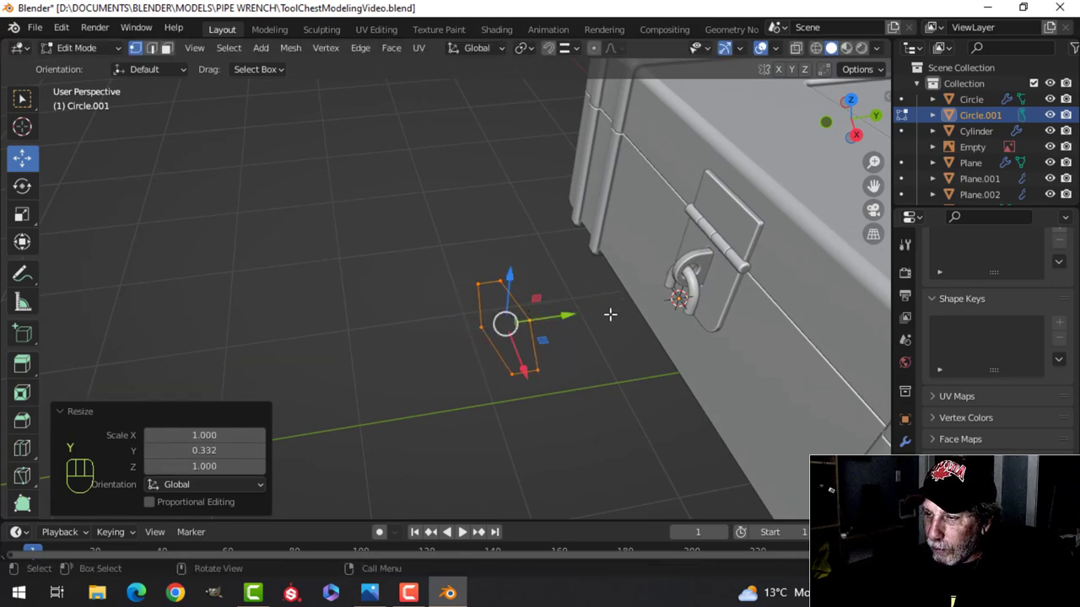
- Move the whole hexagon back along Y to the shackle ends and fill it with a face
key("a")
left_click_drag(566, 315, 733, 294)
key("f")
middle_click_drag(704, 295, 630, 297, "shift")
- Scale the hexagonal face to about 0.517 to match the padlock's width in the front reference image
key("KP_1")
key("z")
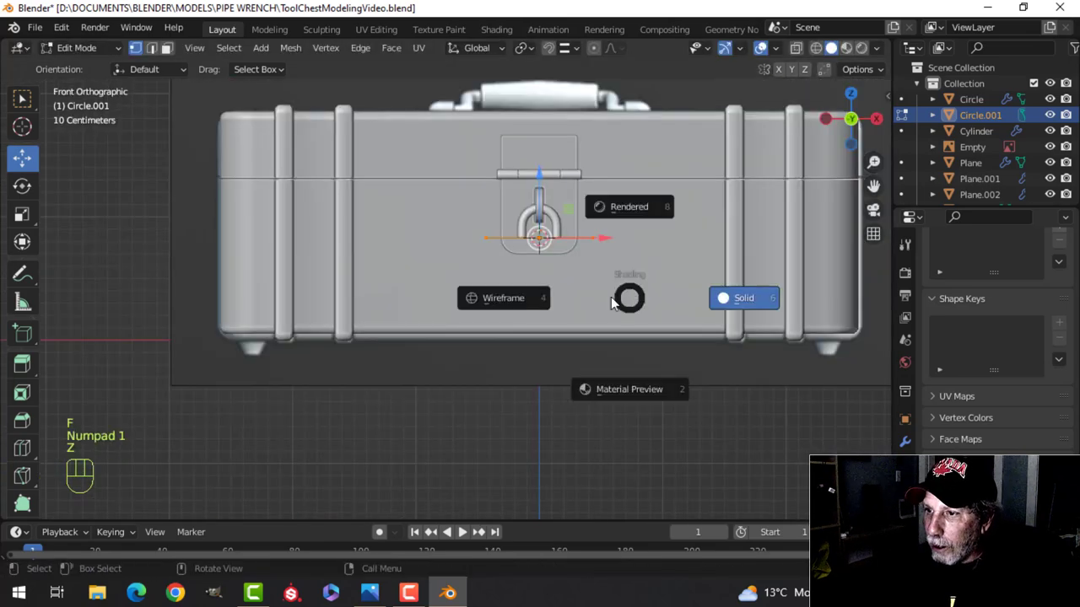
left_click(481, 308)
scroll(539, 236, "up", 6)
key("s")
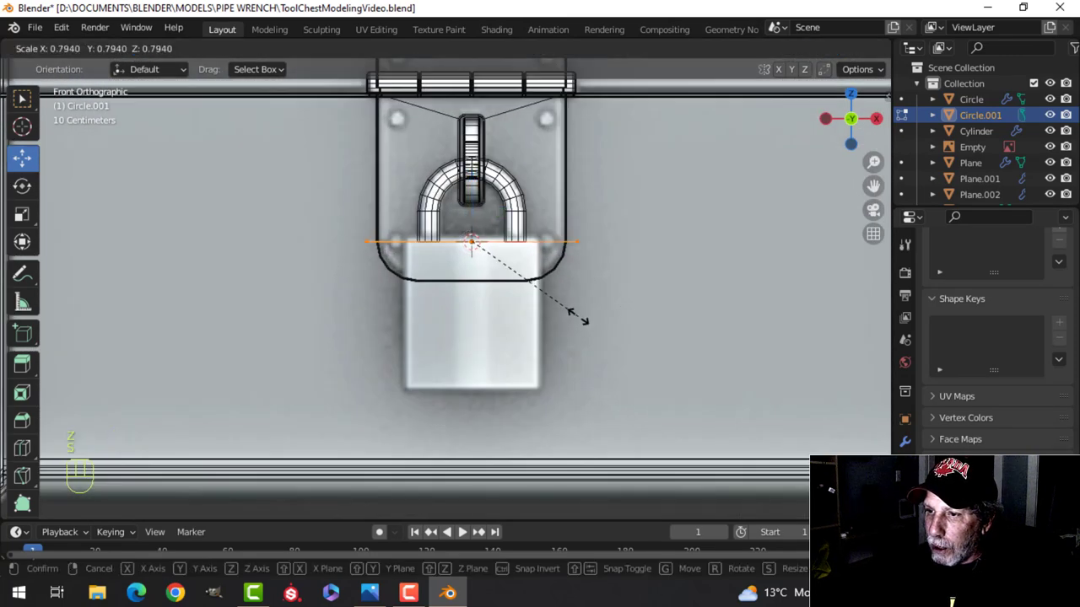
left_click(503, 317)
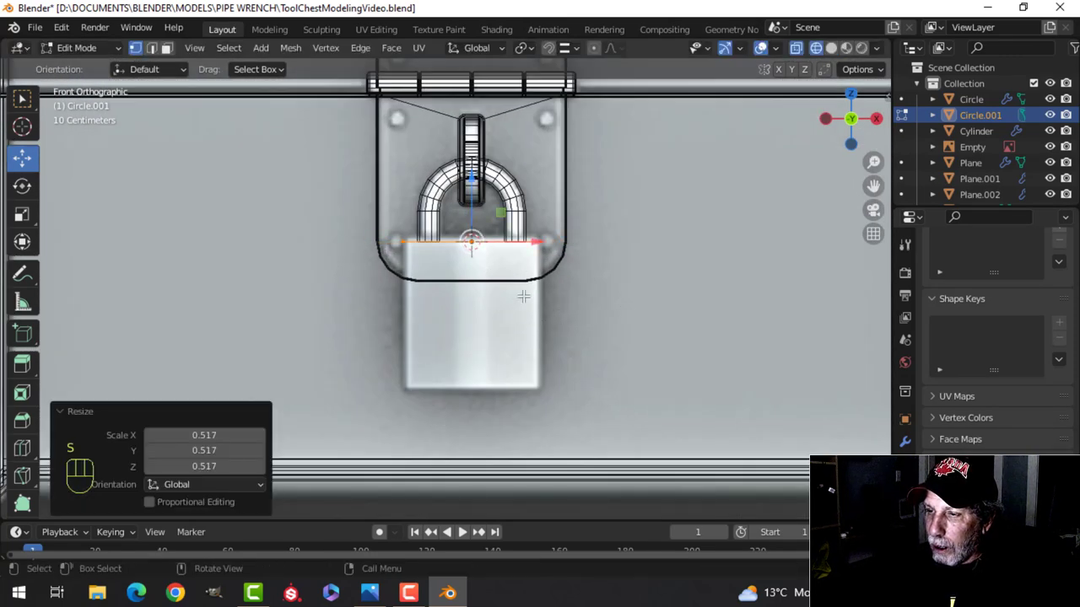
- Extrude the hexagonal face about 0.48 m down to the padlock's lower edge in the reference image
key("e")
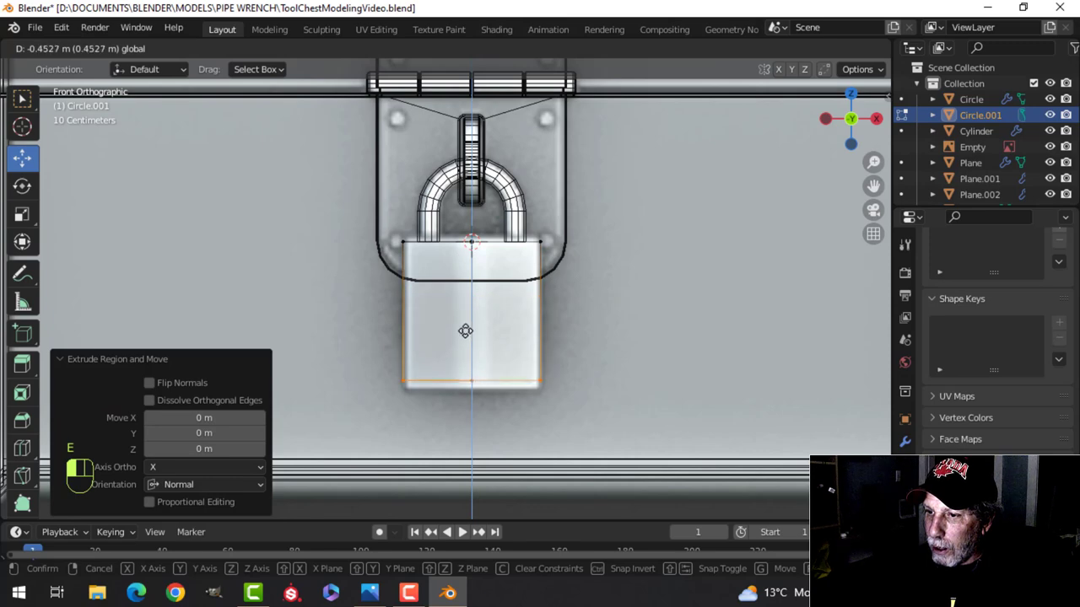
left_click(467, 338)
key("z")
left_click(707, 329)
mouse_move(707, 329)
middle_mouse_down()
mouse_move(535, 390)
mouse_move(646, 289)
mouse_move(509, 400)
mouse_move(435, 380)
middle_mouse_up()
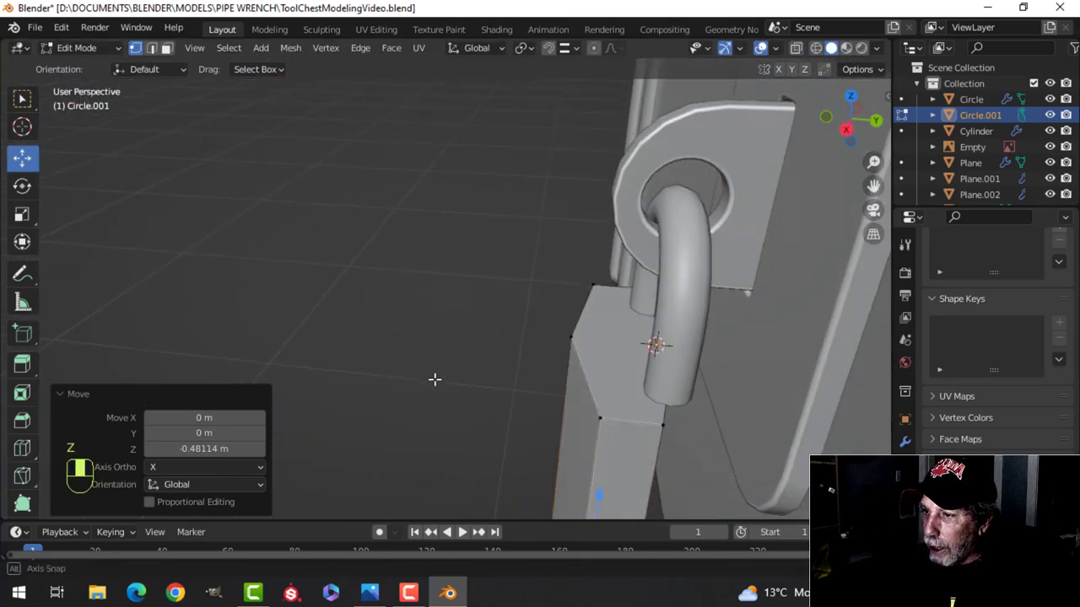
- Move the entire padlock body along Y so it sits centred under the shackle legs
scroll(435, 380, "down", 4)
key("a")
middle_click_drag(542, 426, 503, 345, "shift")
left_click_drag(556, 277, 578, 277)
middle_click_drag(484, 295, 666, 306)
scroll(554, 301, "up", 2)
key("Tab")
scroll(528, 319, "down", 6)
key("alt+a")
scroll(529, 295, "down", 3)
middle_click_drag(530, 265, 508, 337)
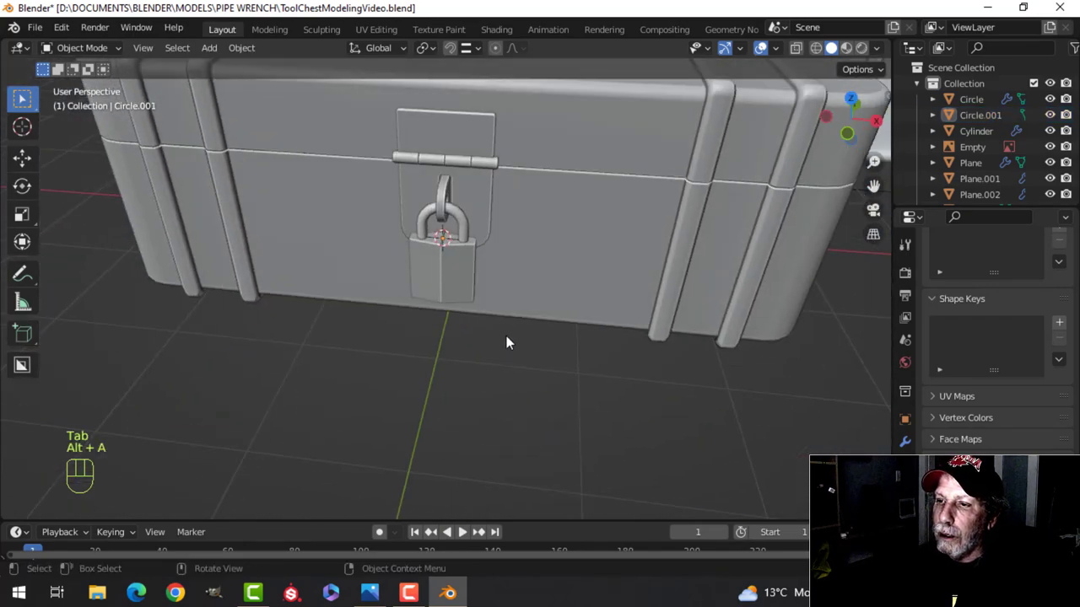
- Raise the padlock body's top vertices slightly along Z to match the reference image in front wireframe view
scroll(481, 324, "up", 3)
middle_click_drag(447, 312, 475, 406, "shift")
scroll(494, 384, "up", 2)
middle_click_drag(509, 371, 495, 341, "shift")
left_click(526, 324)
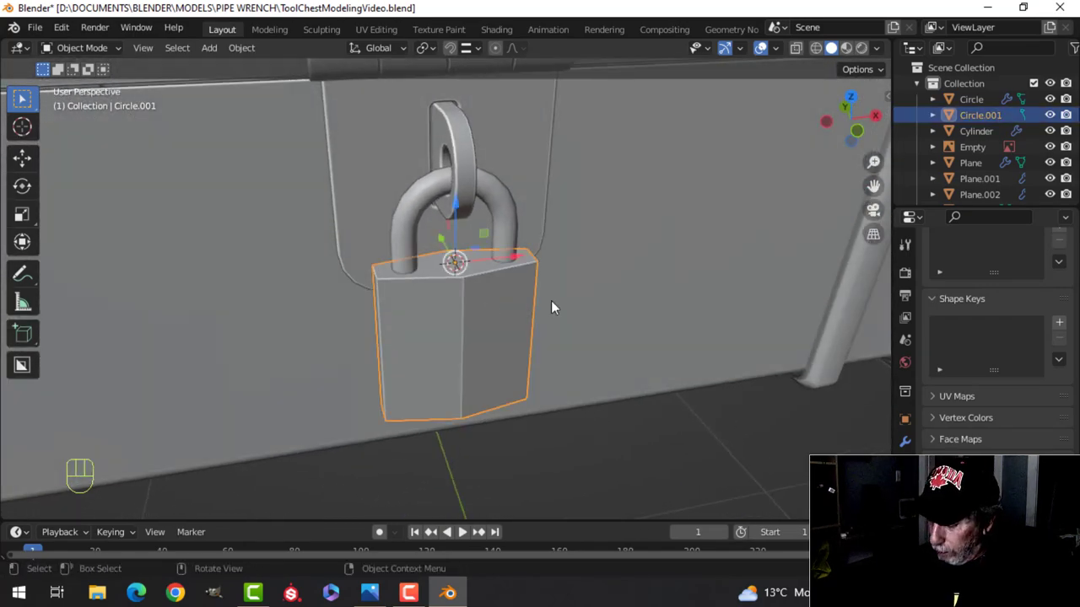
key("KP_1")
key("z")
left_click(471, 314)
scroll(522, 353, "up", 1)
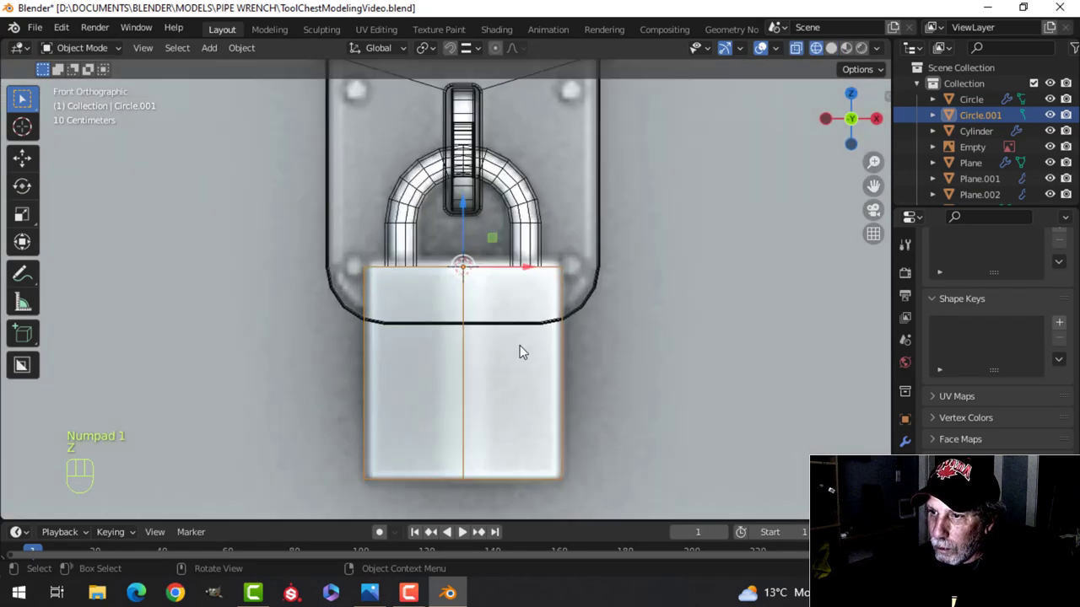
key("Tab")
key("alt+a")
key("b")
left_click_drag(695, 312, 695, 313)
left_click_drag(468, 214, 470, 209)
key("z")
left_click(663, 253)
- Bevel the padlock body's four outer vertical corner edges with two segments and a width of about 0.008 m
middle_click_drag(504, 268, 435, 306)
key("alt+a")
middle_click_drag(442, 374, 374, 287)
key("2")
left_click(288, 211, "alt+shift")
middle_click_drag(288, 211, 547, 279)
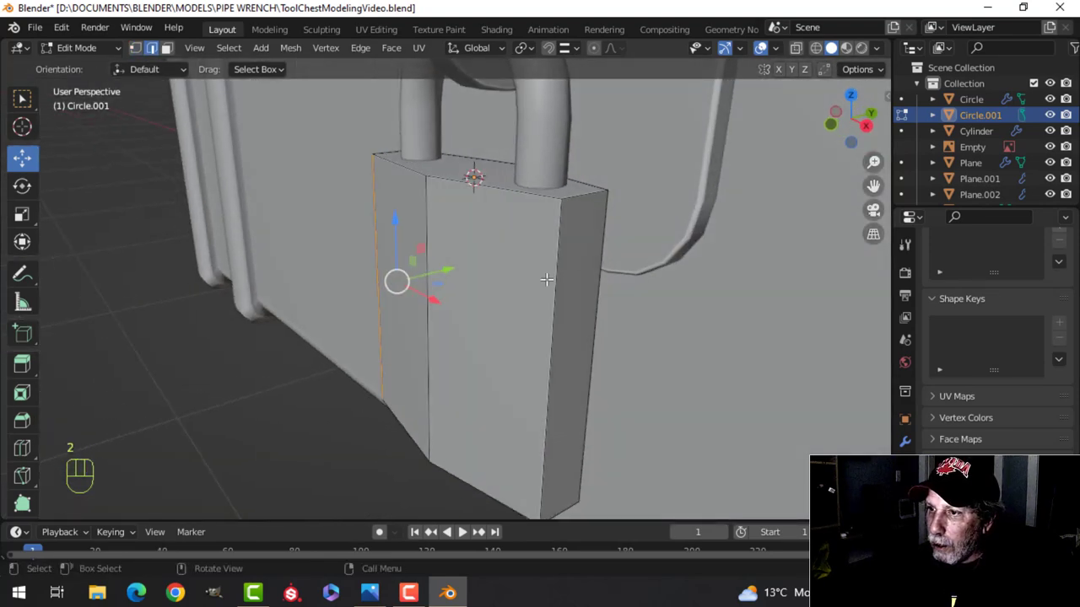
left_click(595, 218, "alt+shift")
middle_click_drag(596, 218, 647, 320)
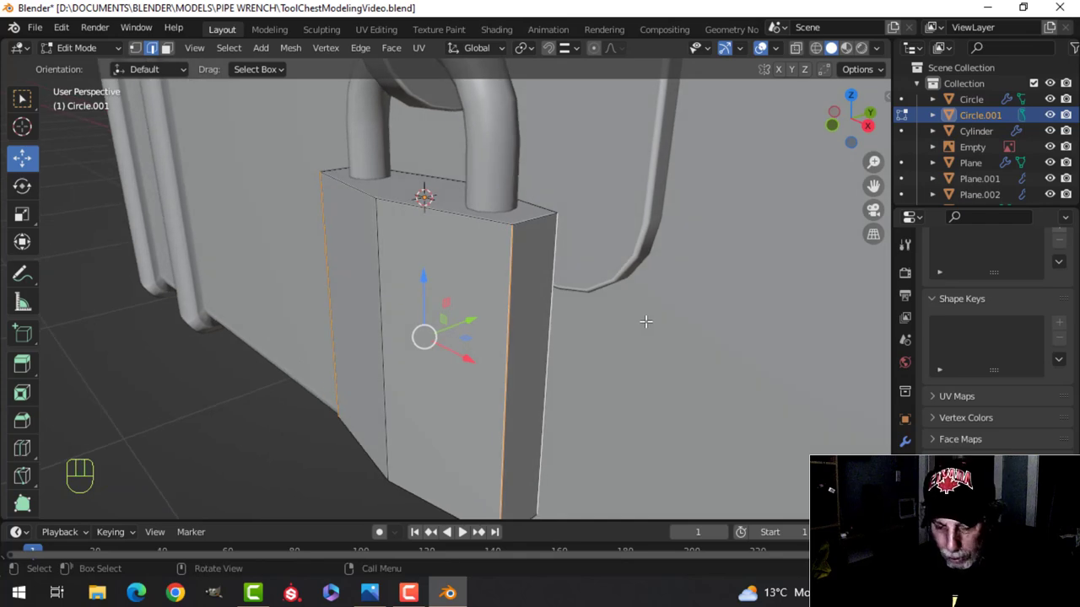
key("ctrl+b")
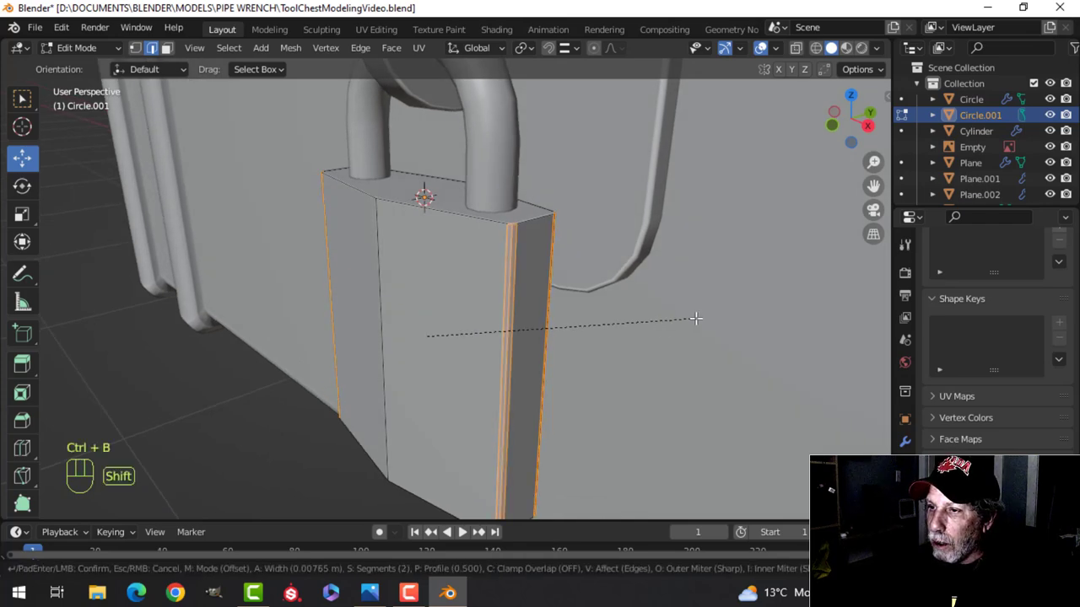
left_click(694, 318)
- Isolate the padlock body in local view and reopen its mesh for editing
key("alt+a")
left_click(379, 250, "alt+shift")
middle_click_drag(477, 268, 552, 329)
key("Tab")
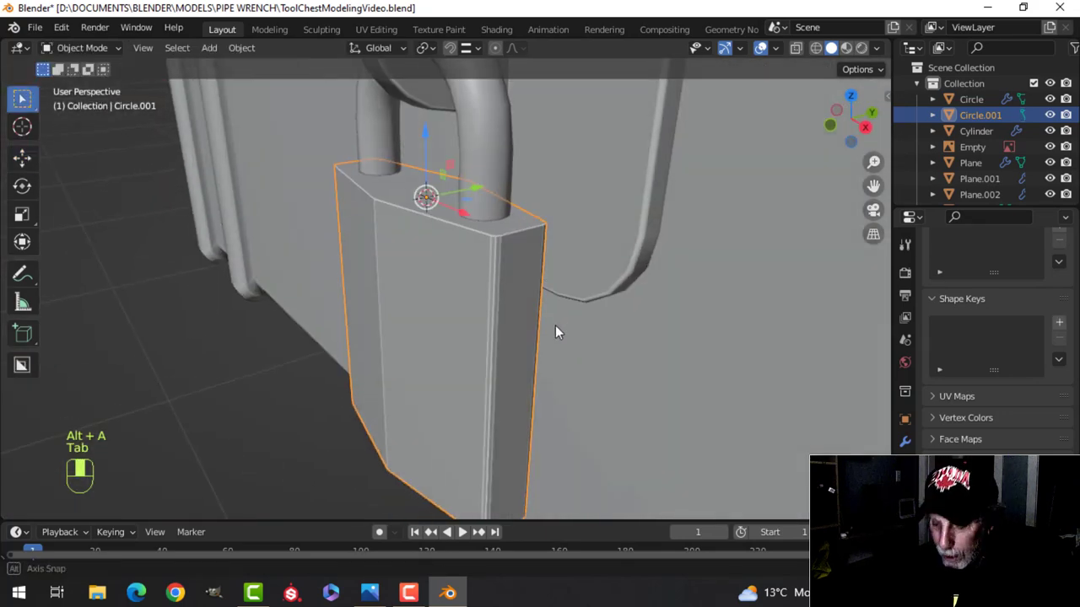
key("slash")
middle_click_drag(481, 354, 548, 336)
key("Tab")
- Bevel the padlock body's middle vertical edges on the front and back faces with four segments and a width of about 0.079 m
middle_click_drag(591, 291, 485, 272)
left_click(500, 211, "alt+shift")
middle_click_drag(405, 303, 636, 291)
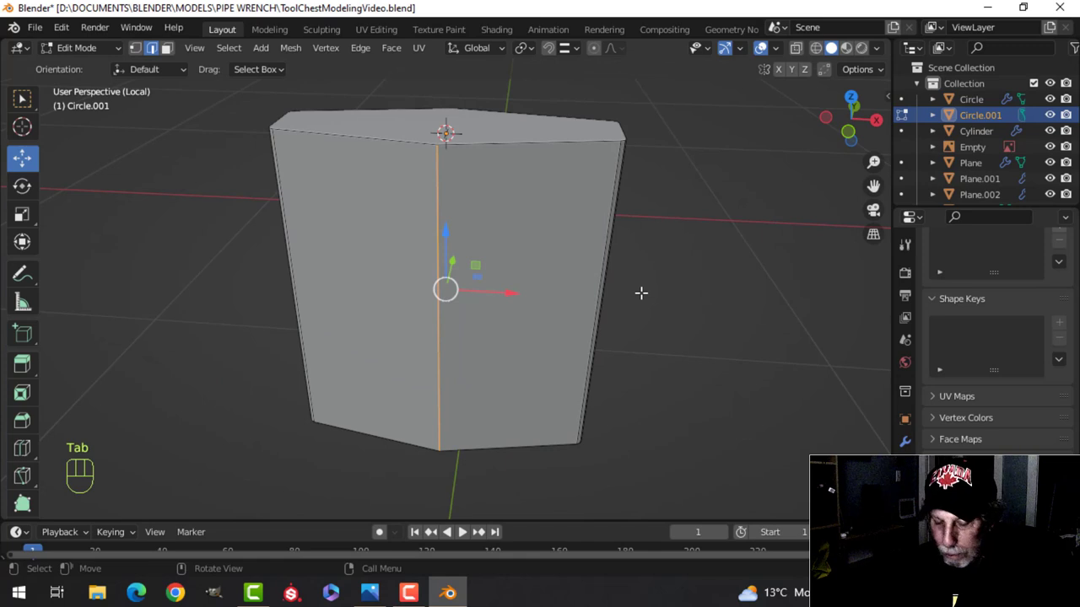
key("ctrl+b")
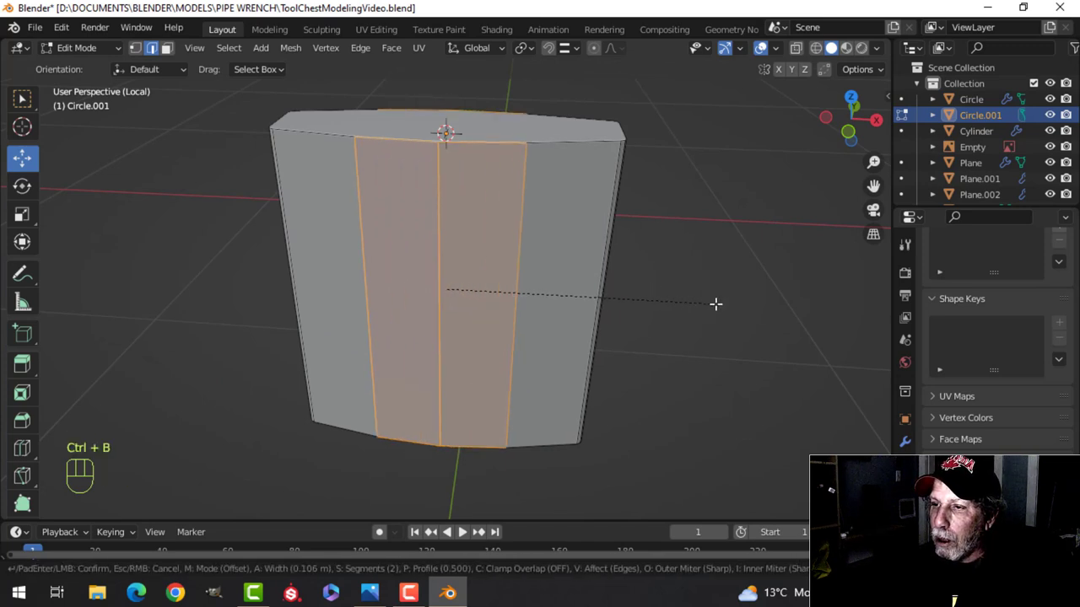
scroll(716, 305, "up", 2)
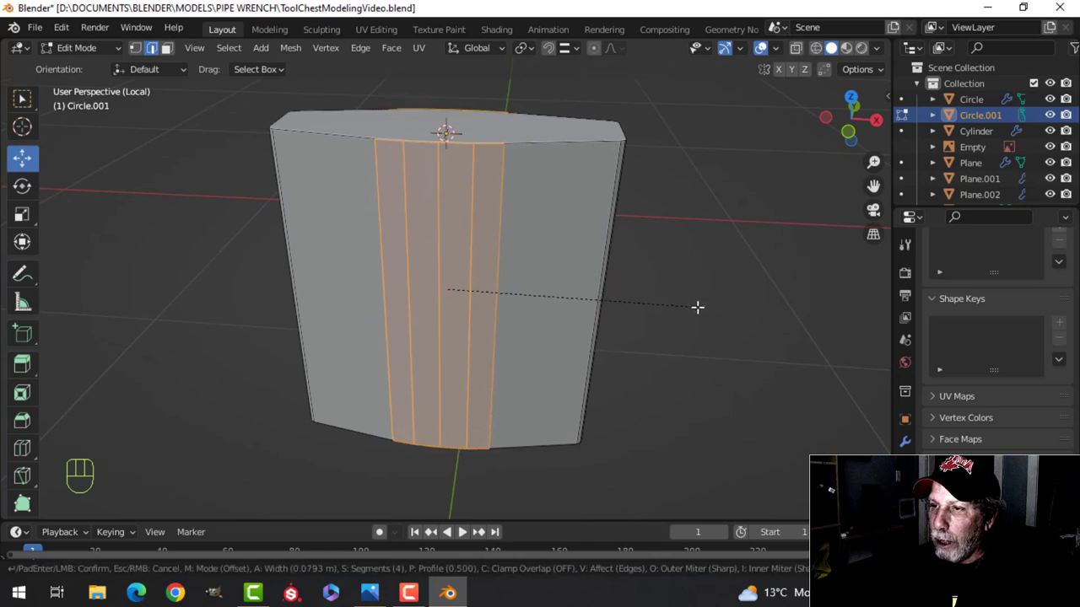
left_click(697, 307)
key("Tab")
scroll(604, 335, "down", 3)
key("alt+a")
middle_click_drag(444, 316, 440, 289)
- Bevel the rims of the padlock body's top and bottom faces with two segments and a width of about 0.007 m
key("Tab")
key("alt+a")
scroll(444, 289, "up", 3)
middle_click_drag(397, 253, 427, 303)
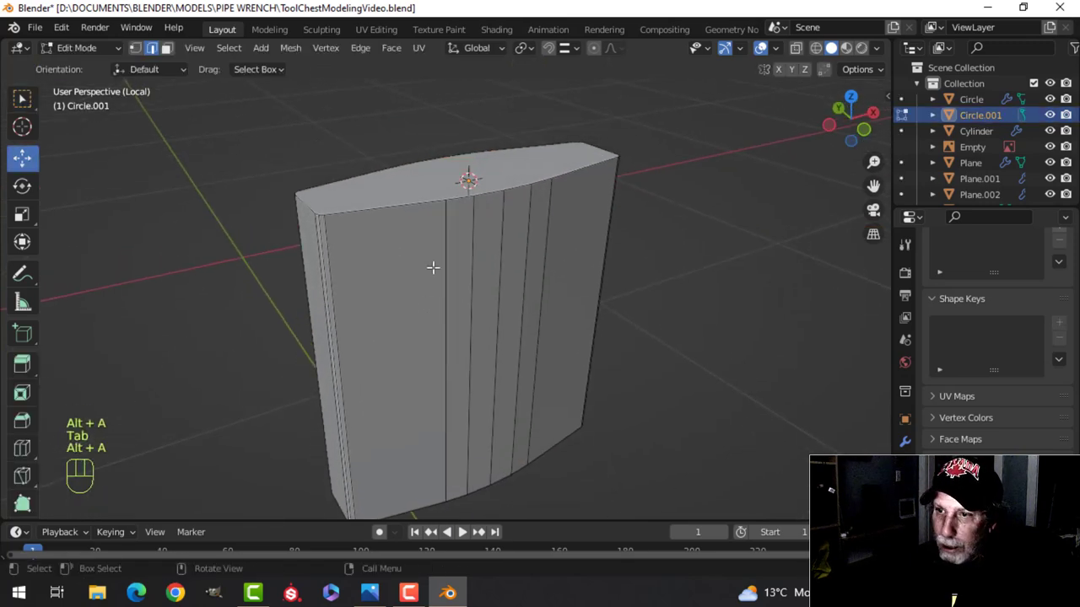
key("3")
left_click(421, 176)
middle_click_drag(532, 351, 581, 362)
left_click(505, 375, "shift")
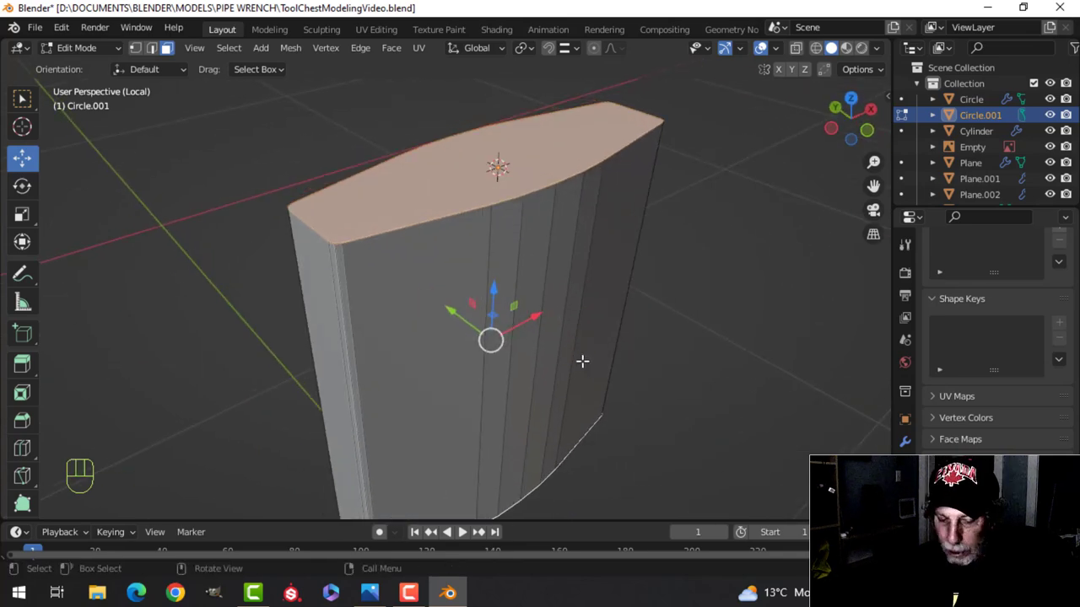
key("ctrl+b")
scroll(635, 381, "down", 2, "shift")
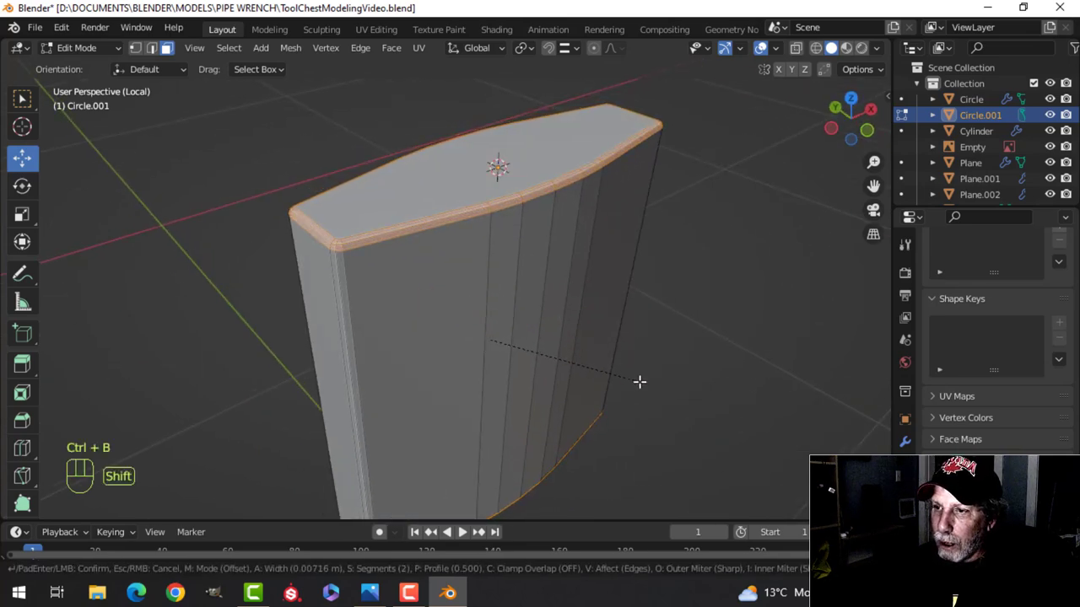
left_click(639, 383)
key("Tab")
scroll(573, 374, "down", 3)
key("alt+a")
- Shade the padlock body smooth and add a Weighted Normal modifier, restoring the full scene from local view
left_click(450, 303)
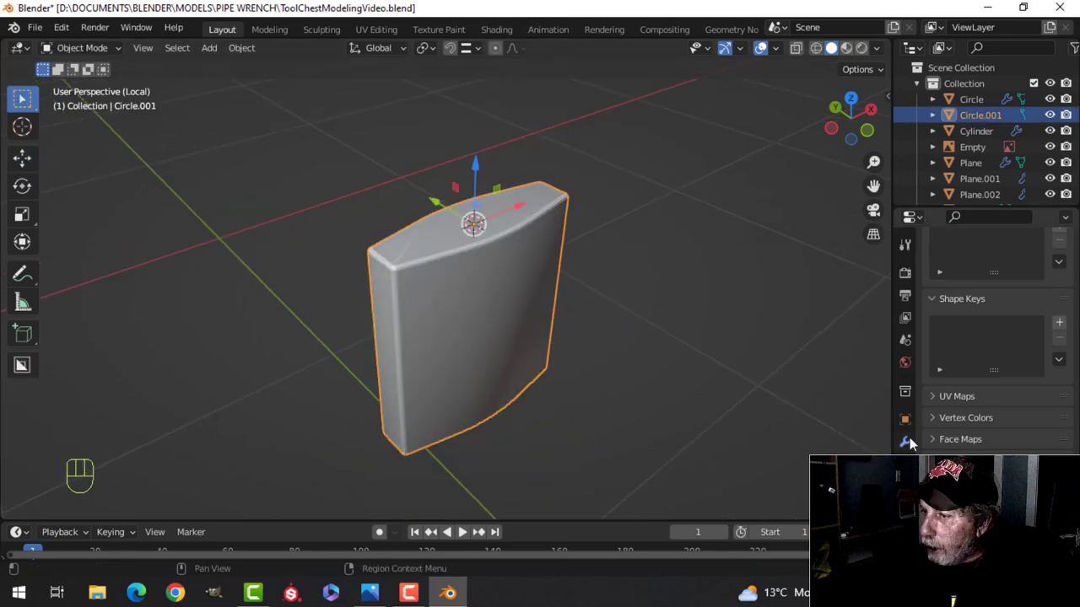
left_click(907, 440)
left_click(963, 270)
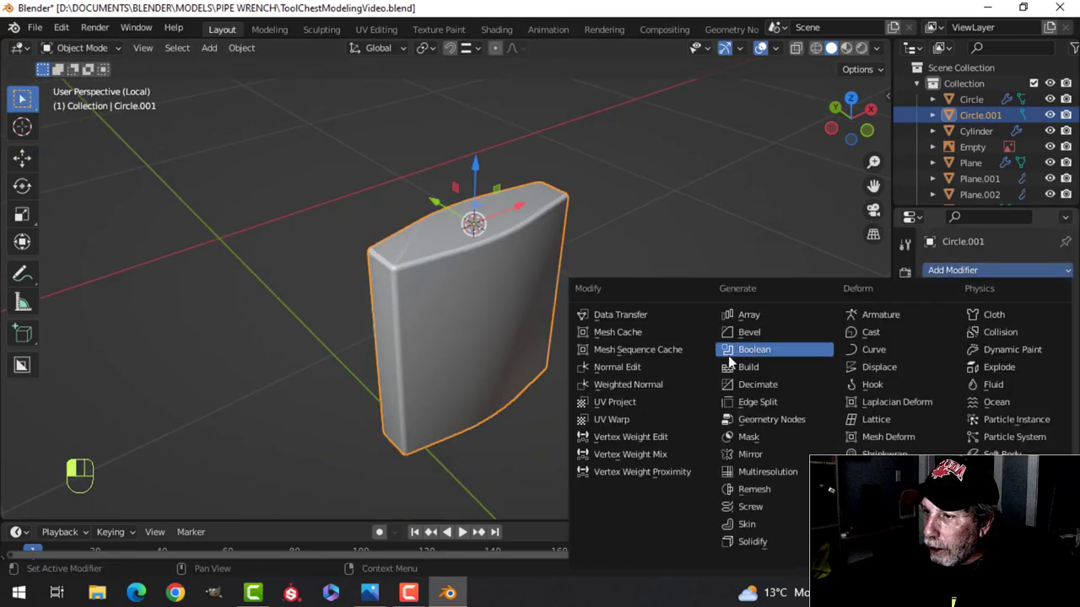
left_click(647, 381)
left_click(905, 531)
scroll(953, 523, "down", 4)
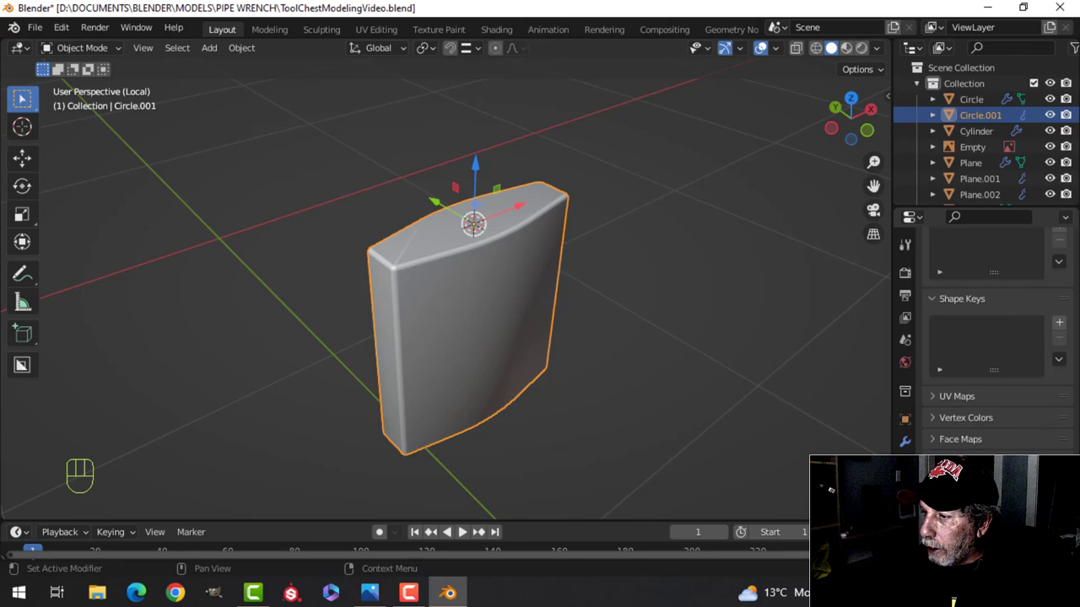
left_click(989, 504)
key("KP_Divide")
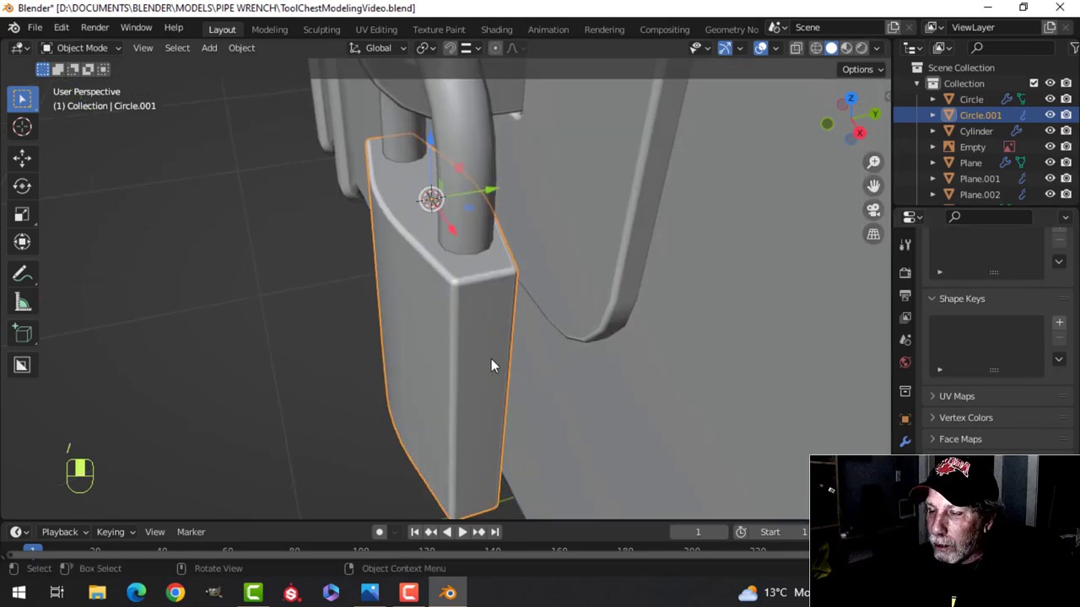
- Thicken the padlock body around the shackle legs by scaling its whole mesh along Y by about 1.27
left_click(502, 327)
key("Tab")
key("Tab")
left_click(469, 297)
key("Tab")
key("a")
middle_click_drag(538, 321, 538, 347)
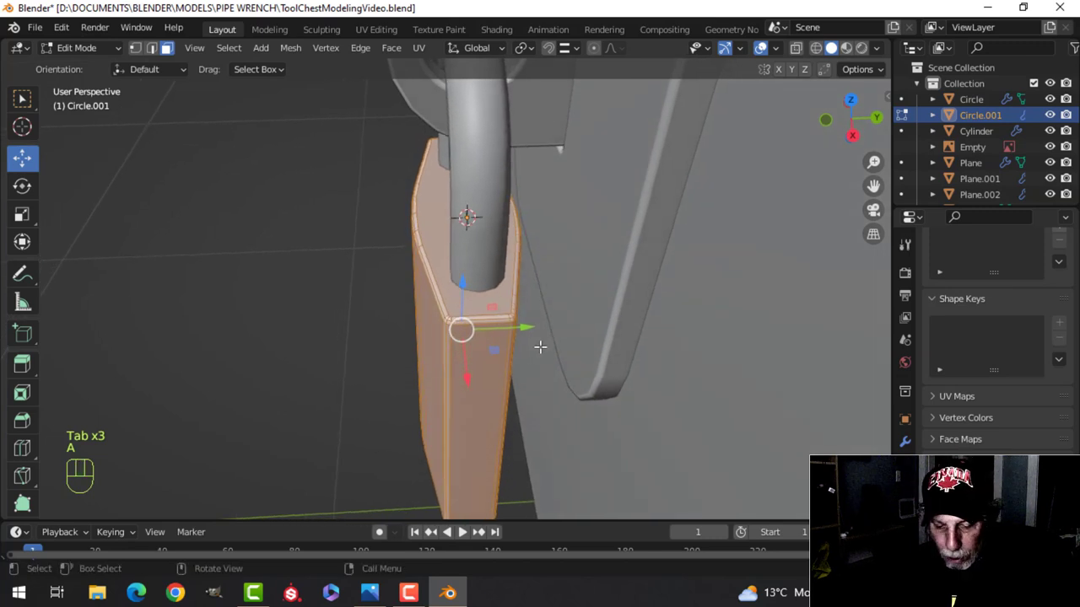
key("s")
key("y")
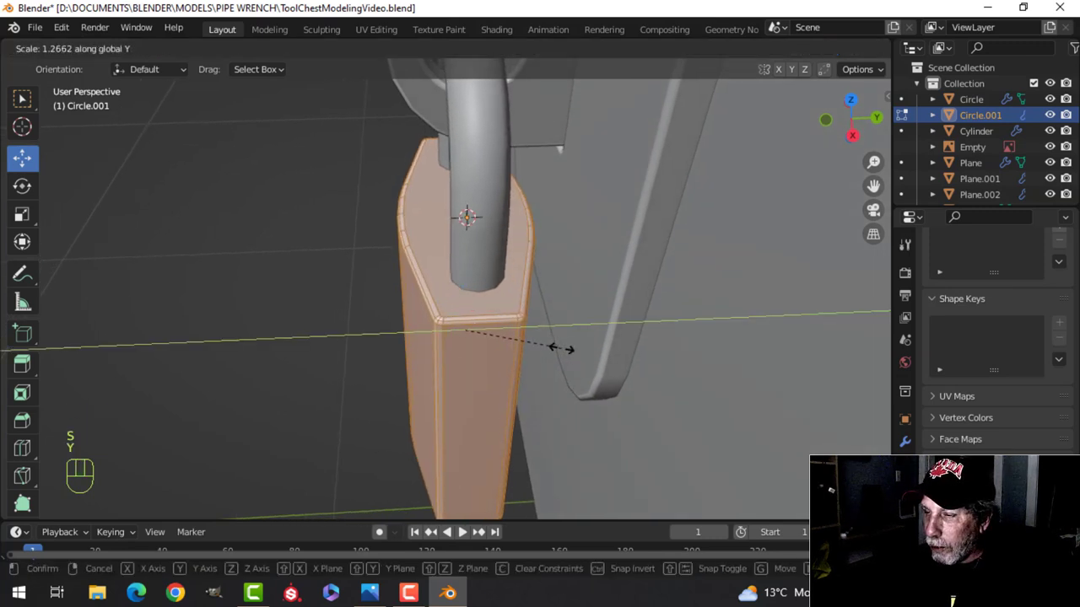
left_click(561, 347)
middle_click_drag(562, 350, 540, 325)
key("s")
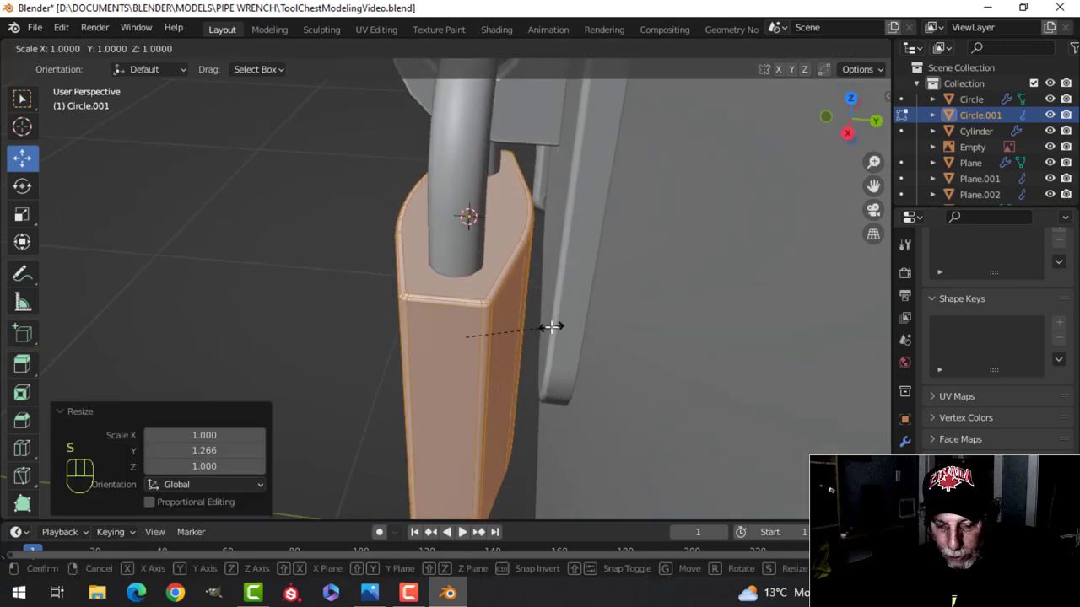
key("y")
key("Tab")
key("alt+a")
middle_click_drag(493, 328, 536, 336)
- Snap the 3D cursor to a vertex on the rounded front-left corner of the tool chest's underside
scroll(440, 340, "down", 6)
scroll(535, 336, "down", 2)
middle_click_drag(422, 367, 543, 316, "shift")
scroll(563, 343, "down", 5)
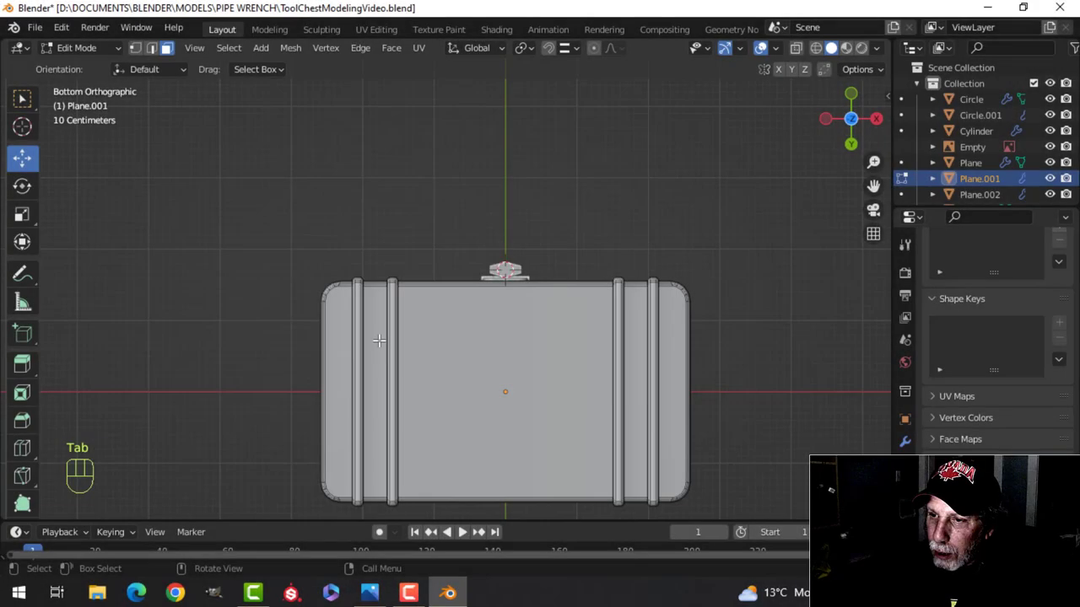
scroll(379, 341, "up", 4)
middle_click_drag(379, 341, 478, 345, "shift")
scroll(477, 344, "up", 2)
scroll(422, 299, "up", 1)
middle_click_drag(295, 341, 420, 292, "shift")
scroll(422, 298, "up", 2)
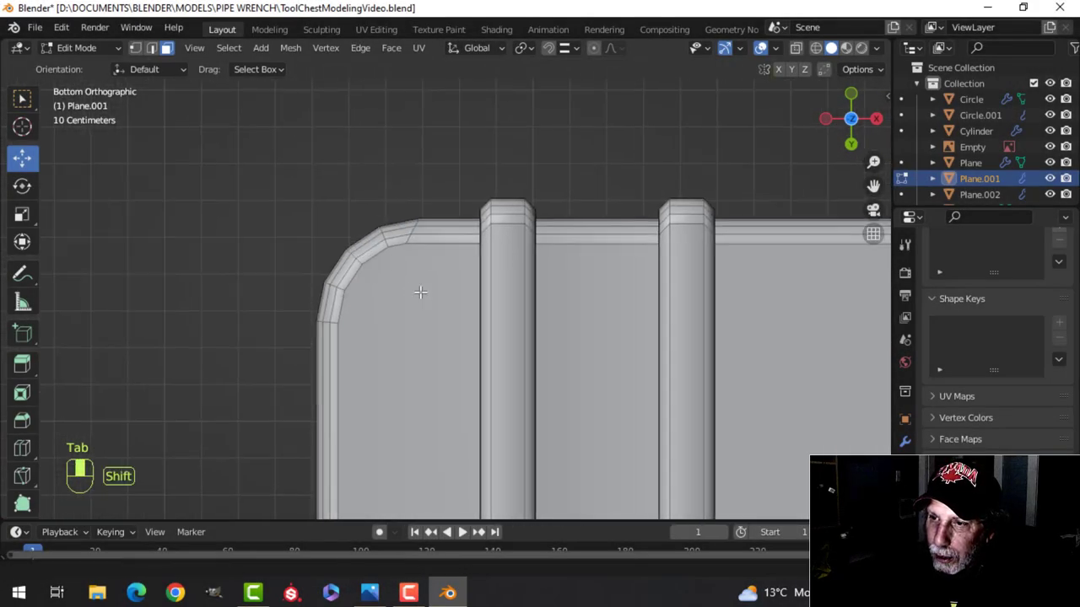
scroll(420, 292, "up", 2)
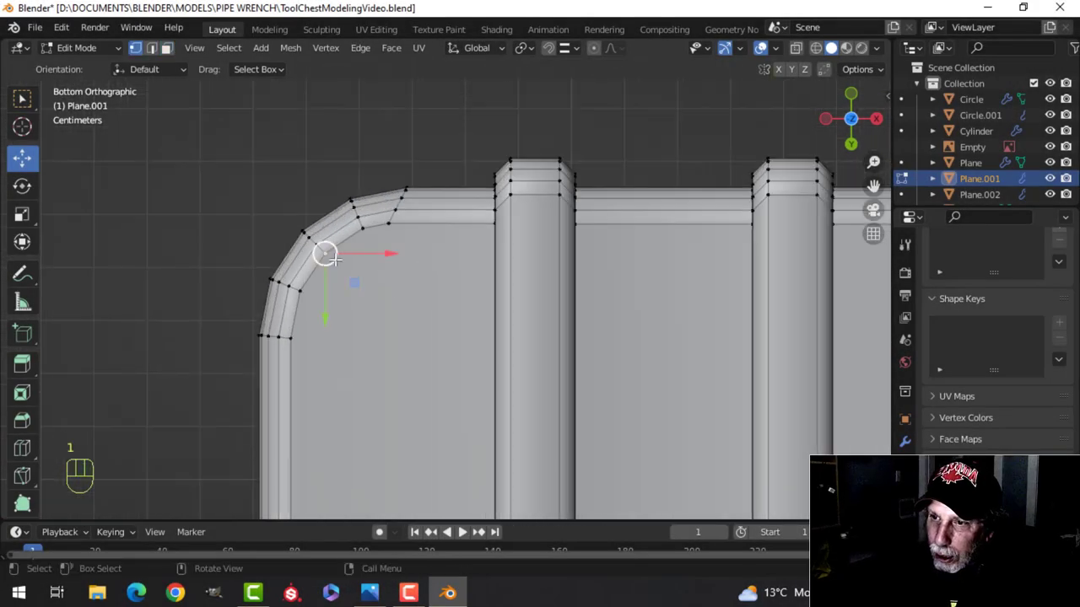
key("shift+s")
left_click(384, 350)
key("Tab")
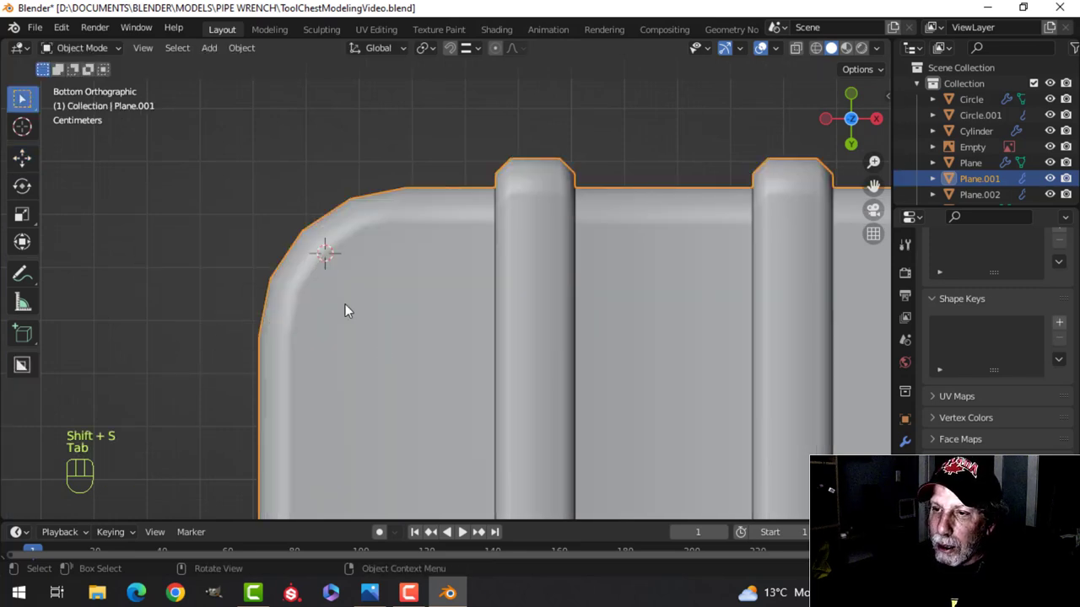
- Add a cylinder with 16 vertices at the 3D cursor
key("shift+a")
mouse_move(395, 236)
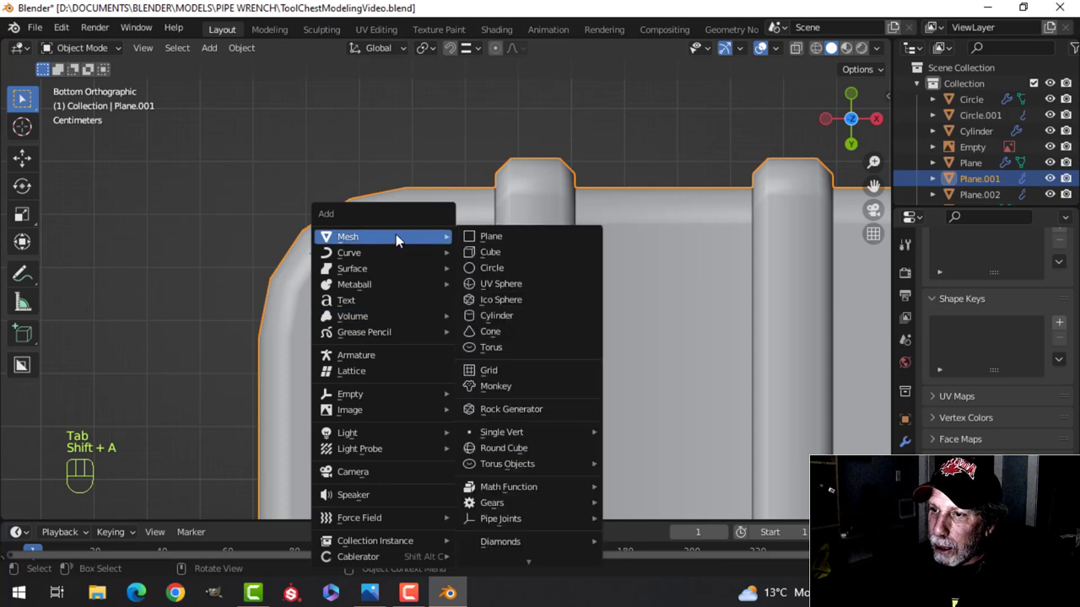
left_click(495, 315)
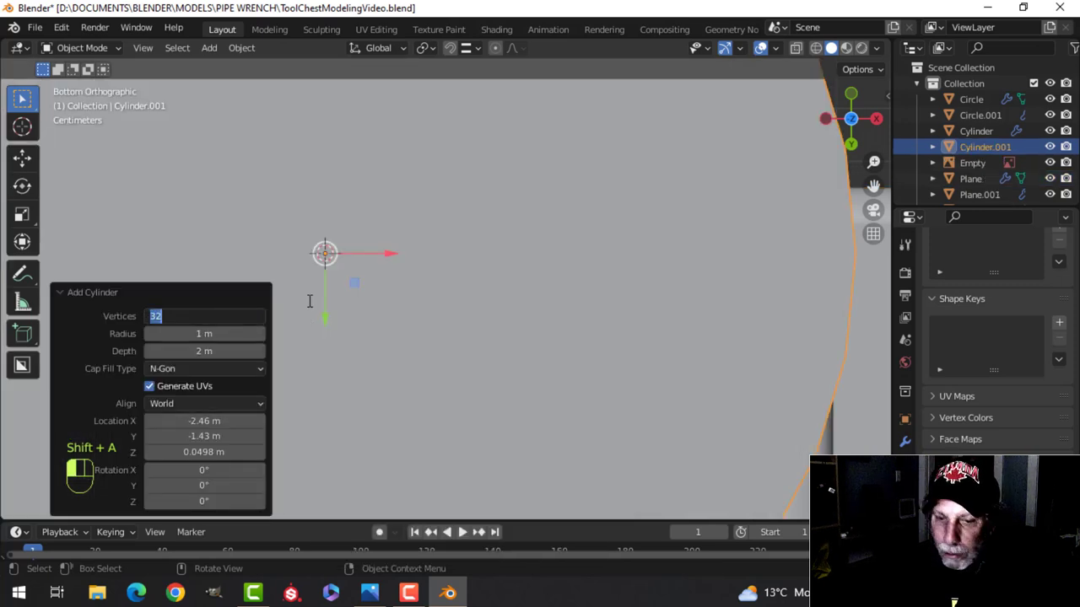
type("16")
key("Return")
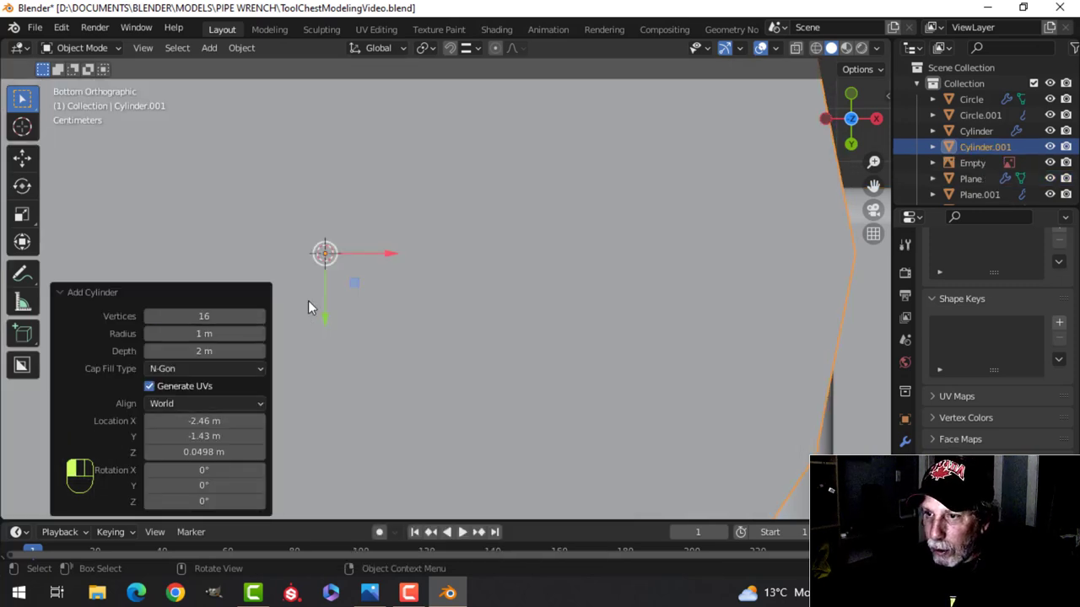
- Scale the cylinder by about 0.072 and again by about 1.18, positioning it just inside the chest's rounded front-left corner
scroll(307, 300, "down", 4)
key("Tab")
key("s")
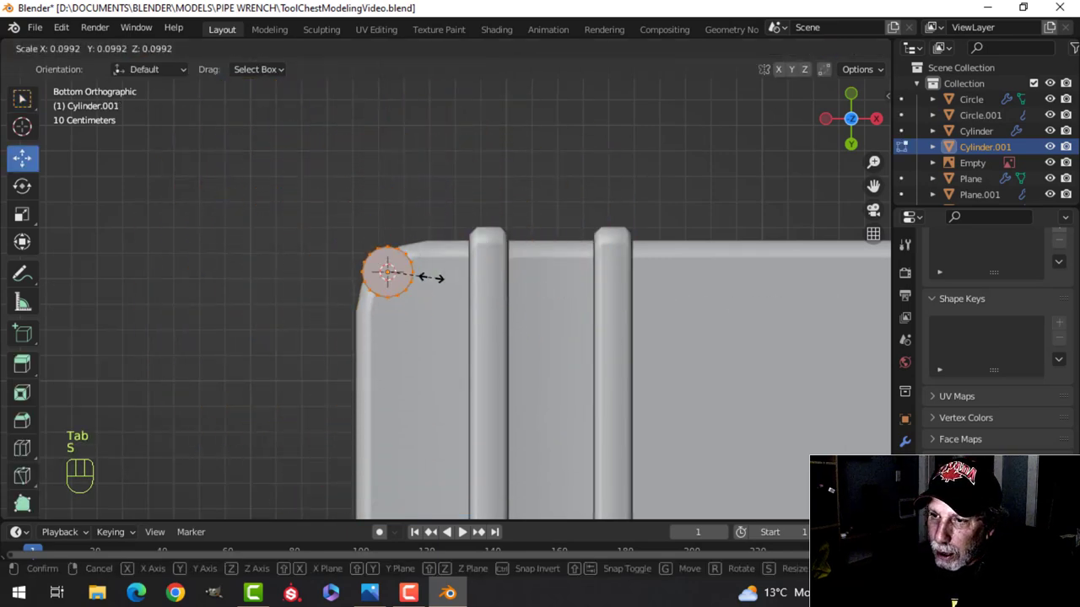
left_click(419, 277)
scroll(397, 273, "down", 1)
key("g")
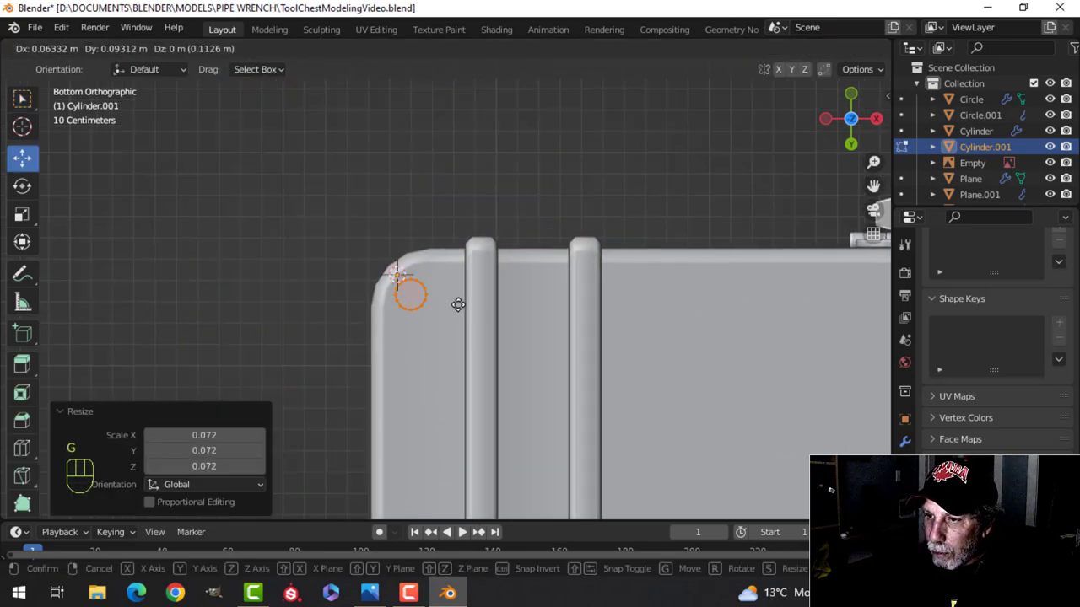
left_click(461, 304)
key("s")
left_click(475, 309)
key("g")
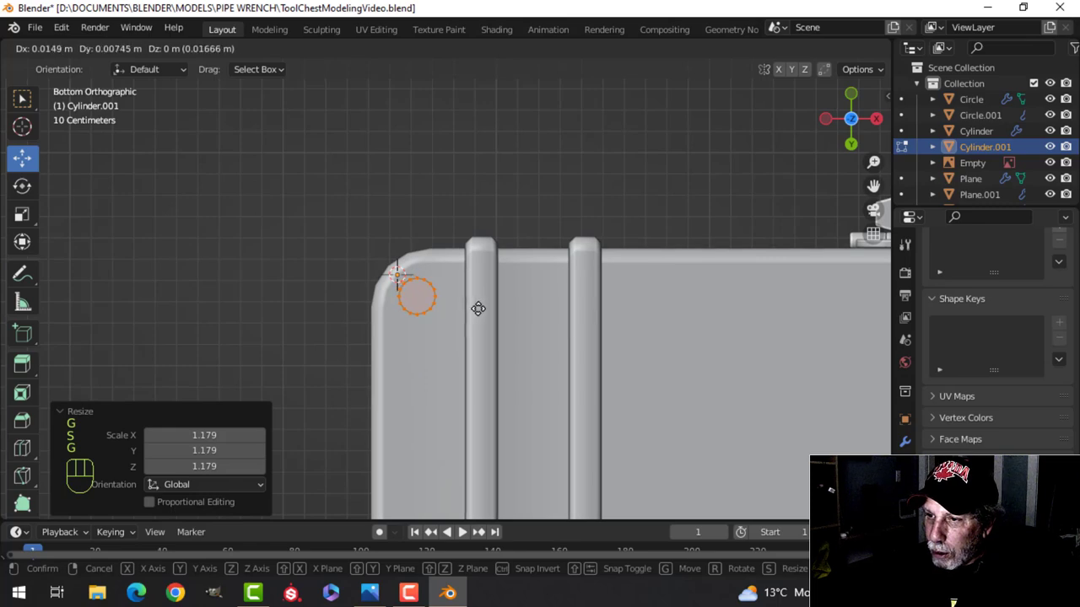
left_click(471, 278)
- Move the cylinder about 0.25 m down along Z below the chest and delete its top face
middle_click_drag(470, 279, 533, 59)
middle_click_drag(482, 270, 475, 430, "shift")
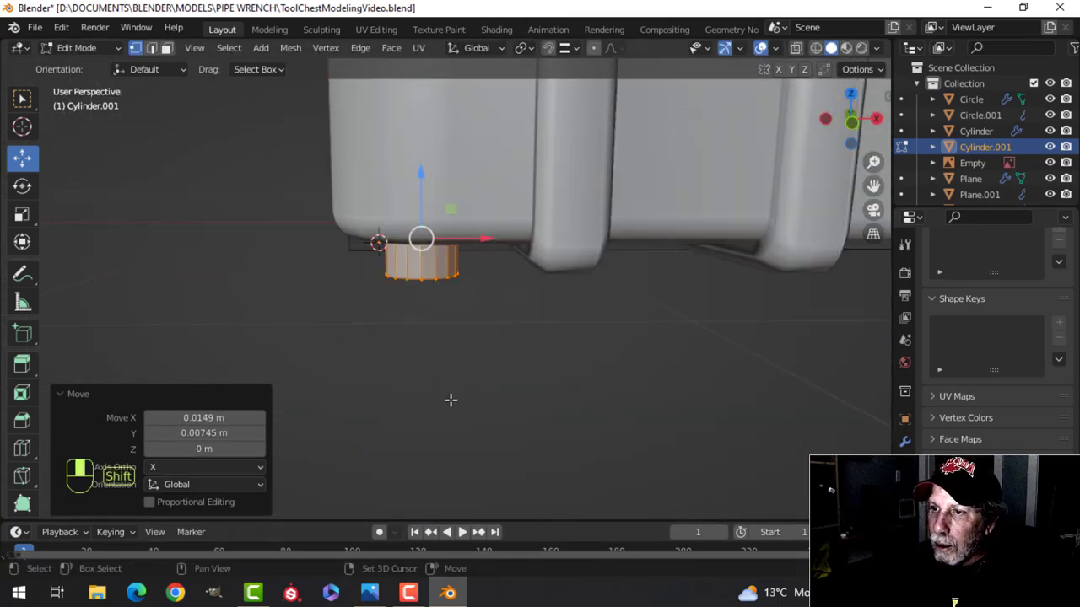
left_click_drag(419, 173, 432, 293)
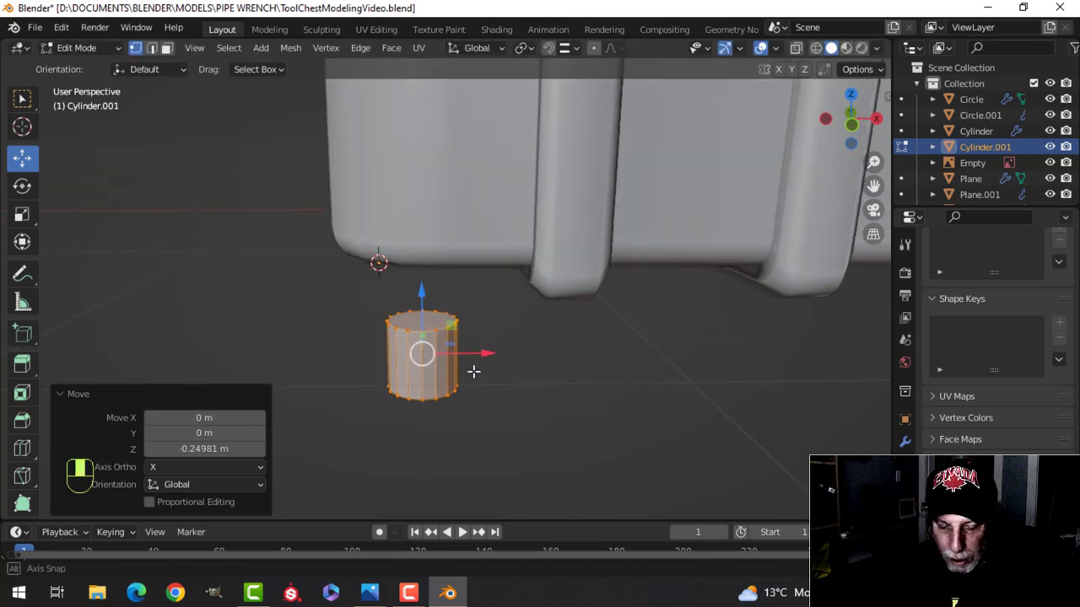
key("3")
key("x")
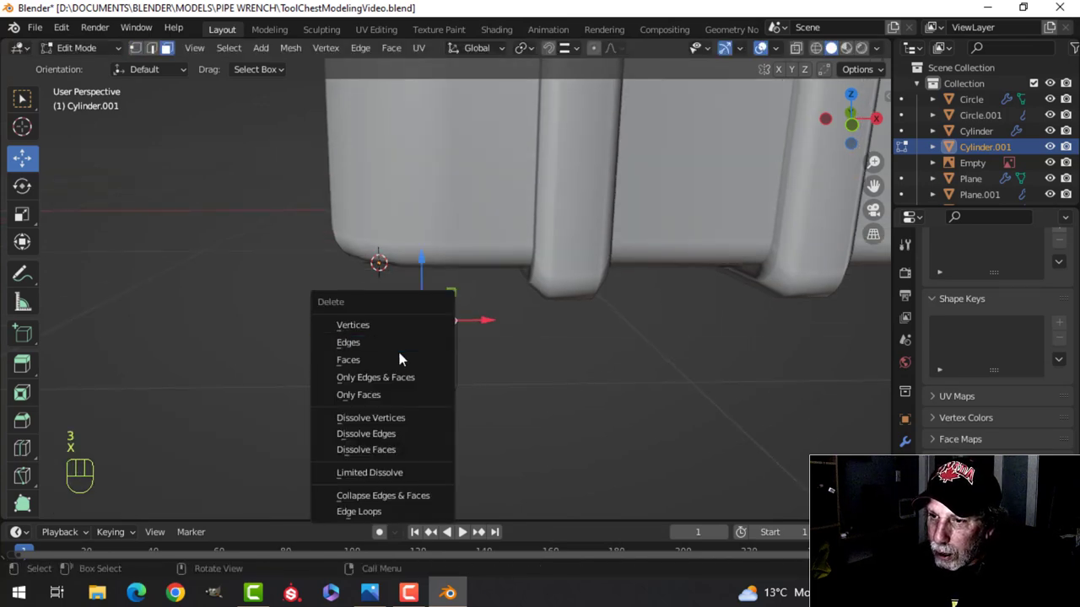
left_click(401, 359)
- Taper the cylinder by scaling its bottom face to 0.61, and raise that face along Z to shorten the foot
middle_click_drag(465, 379, 454, 303)
middle_click_drag(403, 253, 540, 338)
key("s")
left_click(509, 309)
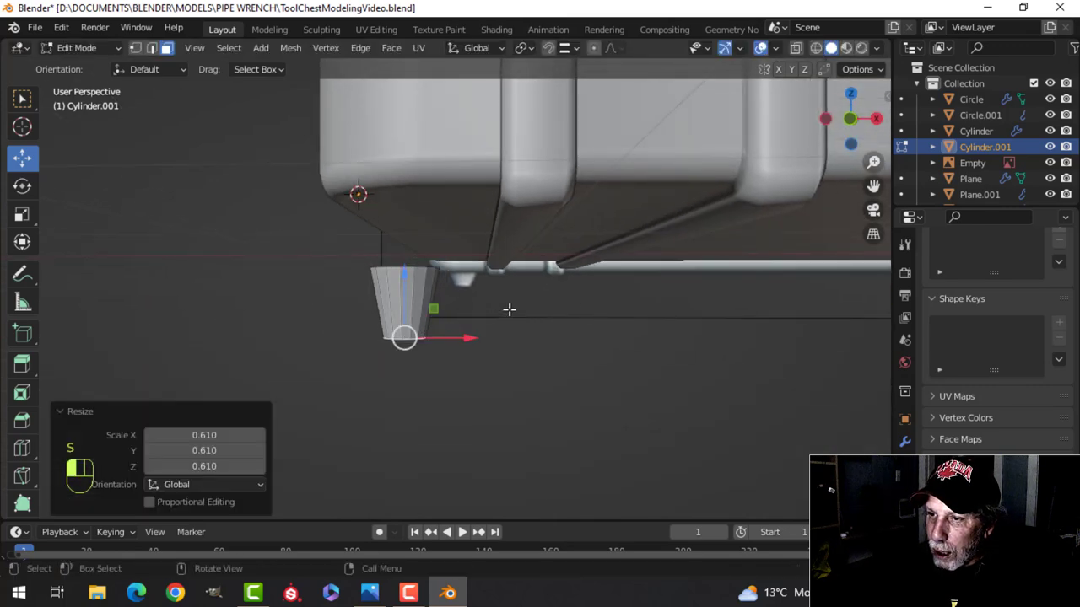
left_click_drag(404, 272, 405, 242)
- Raise the entire tapered foot along Z until it meets the chest's underside
key("a")
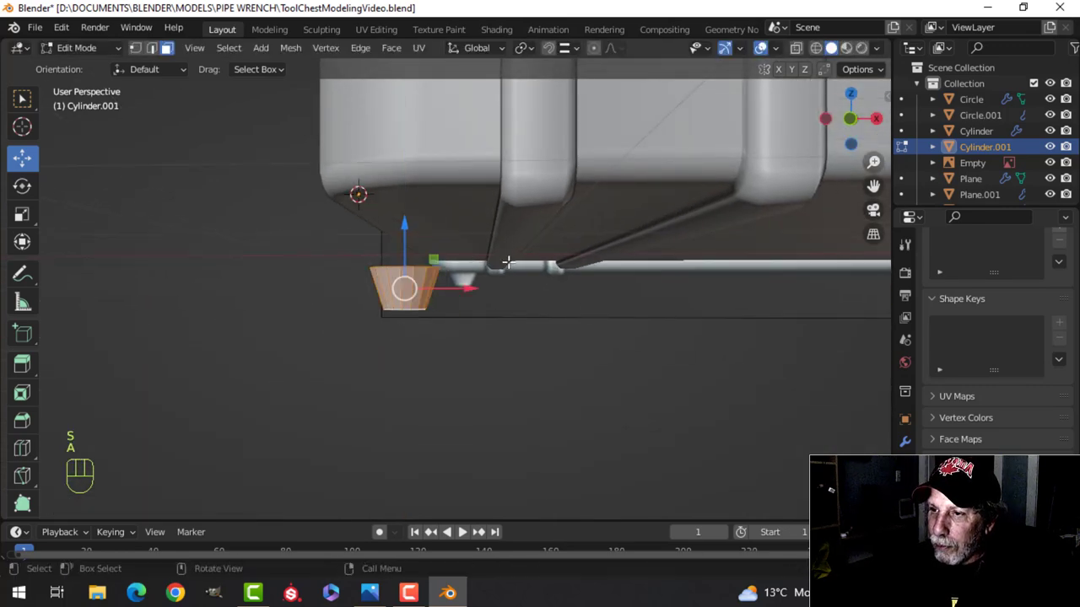
middle_click_drag(425, 264, 427, 292)
left_click_drag(416, 313, 420, 235)
- Bevel the rim of the foot's bottom face with two segments and shade the foot smooth
middle_click_drag(446, 292, 565, 326)
scroll(442, 315, "up", 3)
left_click(403, 303)
key("ctrl+b")
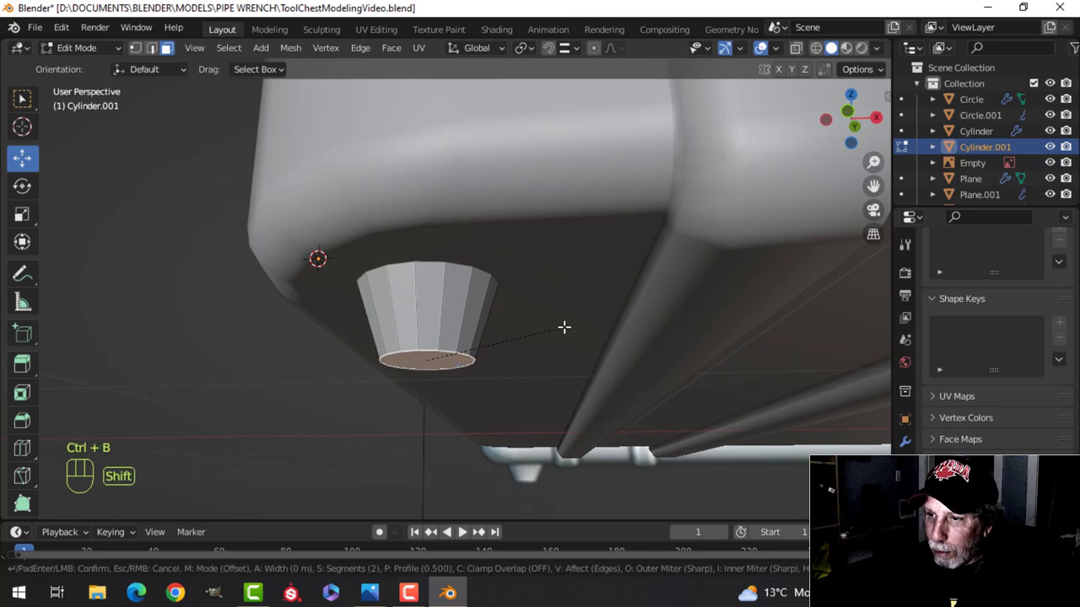
left_click(676, 313)
key("Tab")
right_click(421, 291)
left_click(419, 290)
key("alt+a")
middle_click_drag(517, 337, 451, 299)
- Recalculate the normals of the foot's whole mesh to face outside
key("KP_7")
key("ctrl+KP_7")
key("Tab")
key("a")
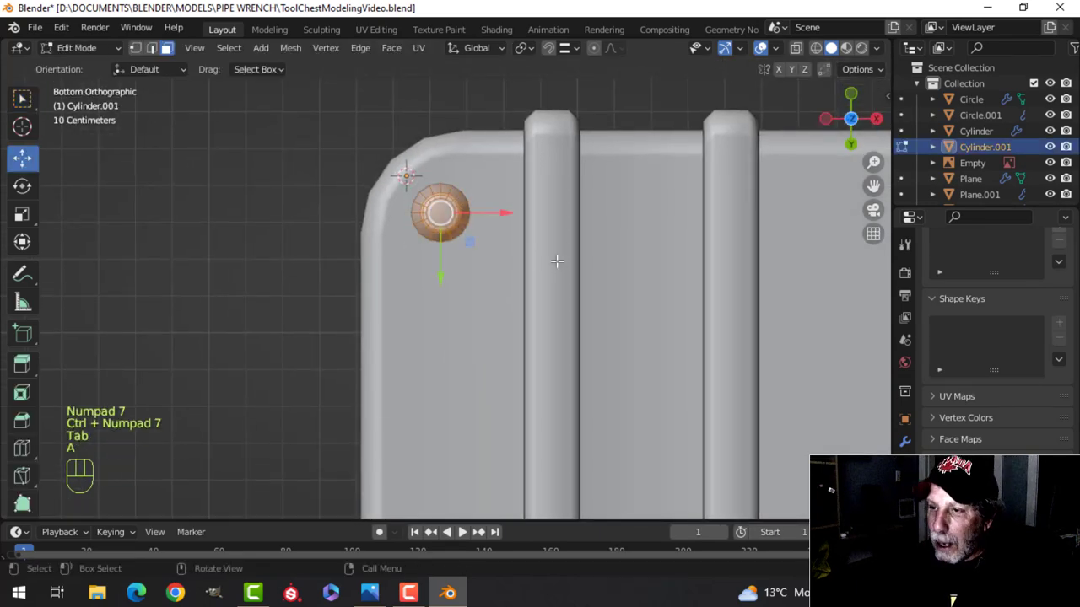
key("alt+n")
left_click(559, 261)
scroll(509, 291, "down", 3)
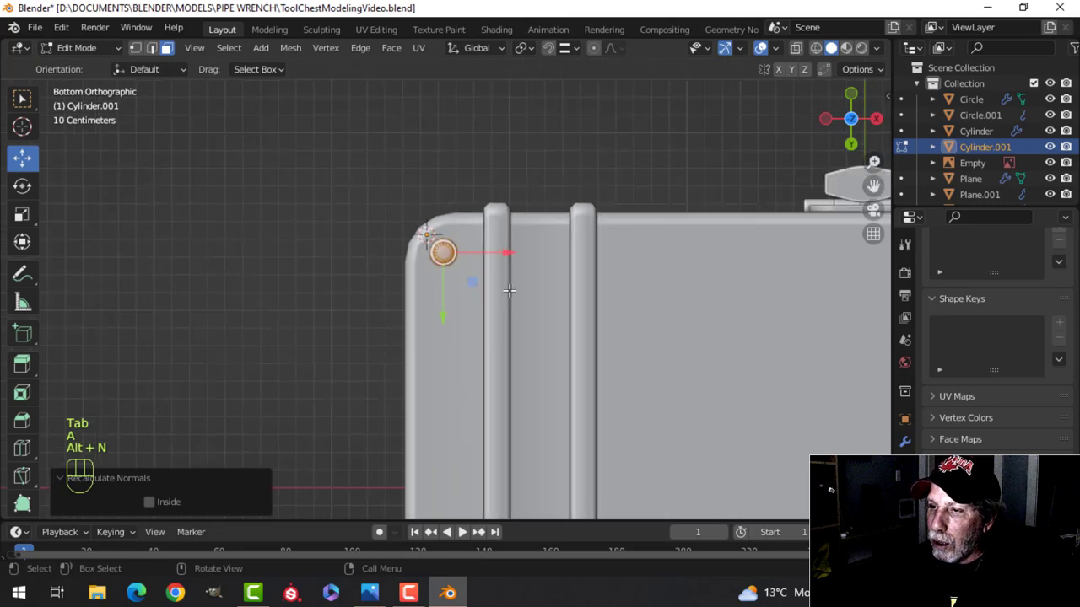
key("Tab")
- Snap the 3D cursor to the centre of the large face on the chest's underside
scroll(591, 363, "down", 5)
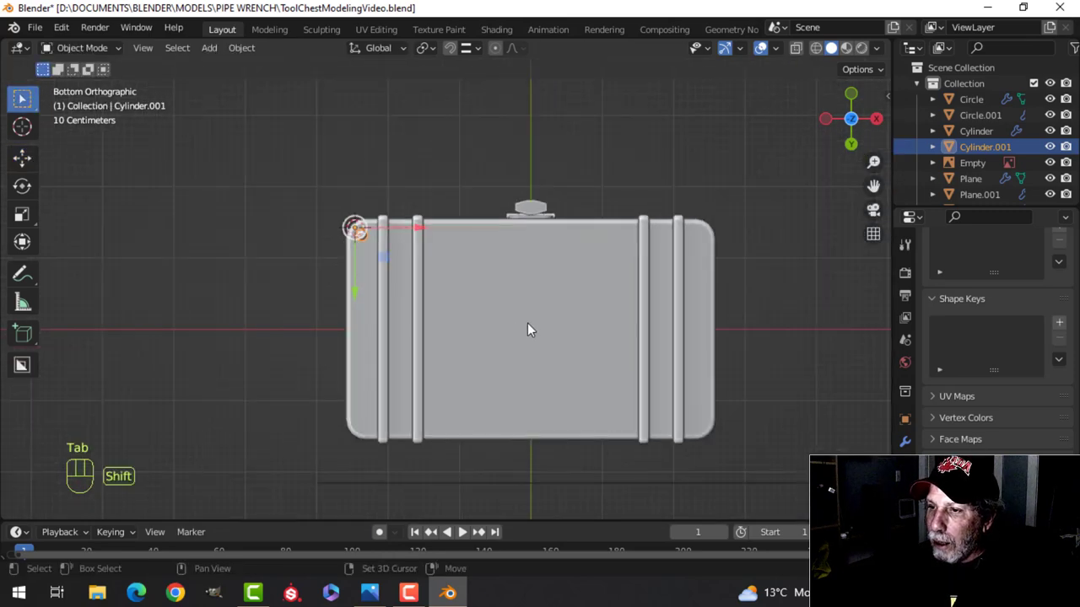
middle_click_drag(528, 323, 504, 309, "shift")
left_click(506, 316)
key("Tab")
key("3")
left_click(541, 309)
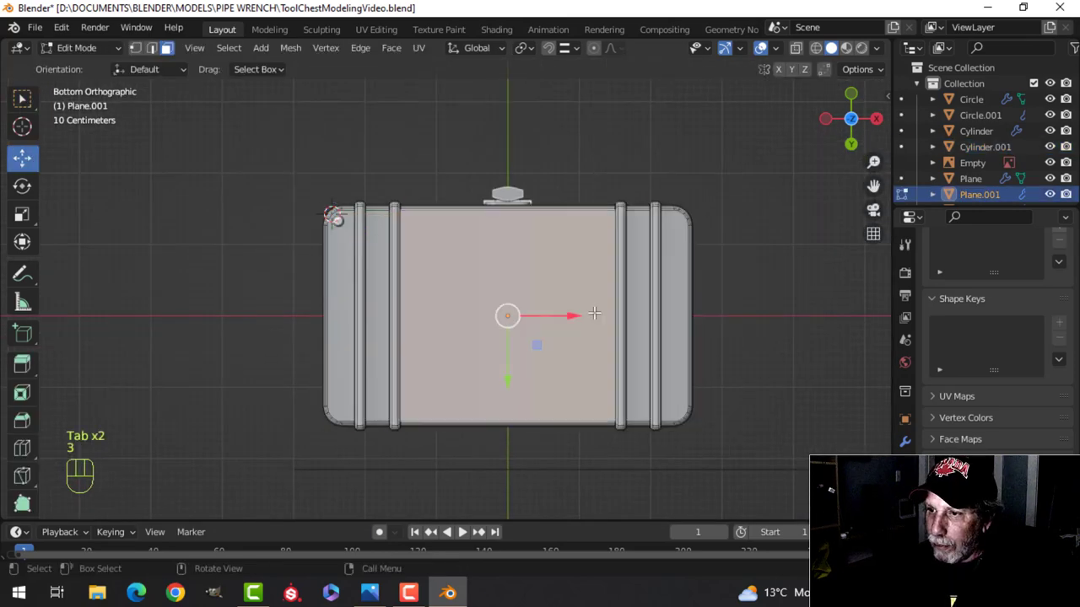
key("shift+s")
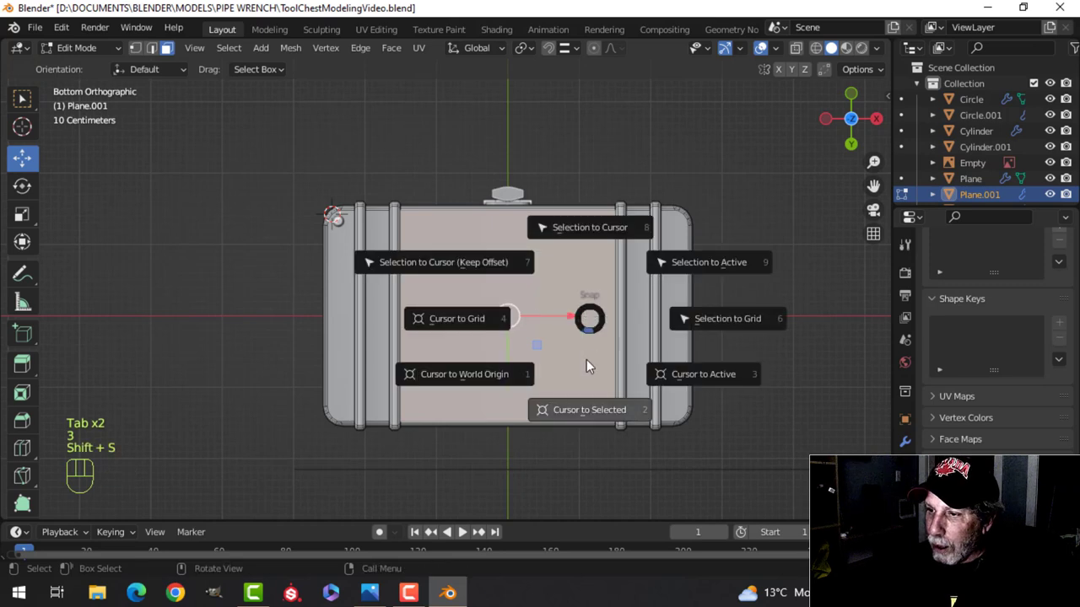
left_click(595, 410)
key("Tab")
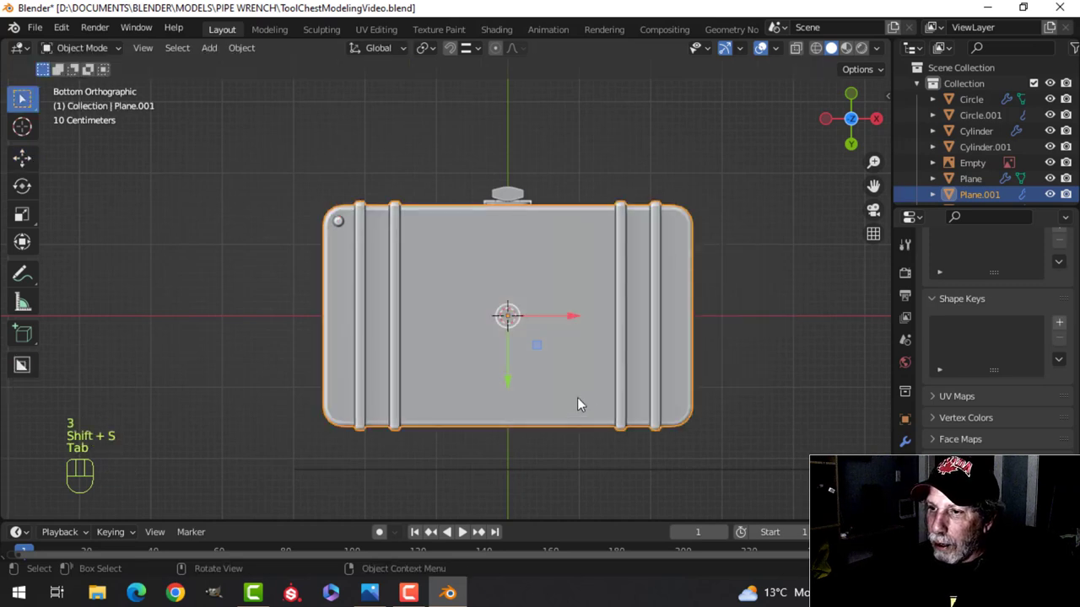
- Set the corner foot's origin to the 3D cursor
left_click(339, 221)
left_click(241, 47)
mouse_move(278, 80)
left_click(493, 117)
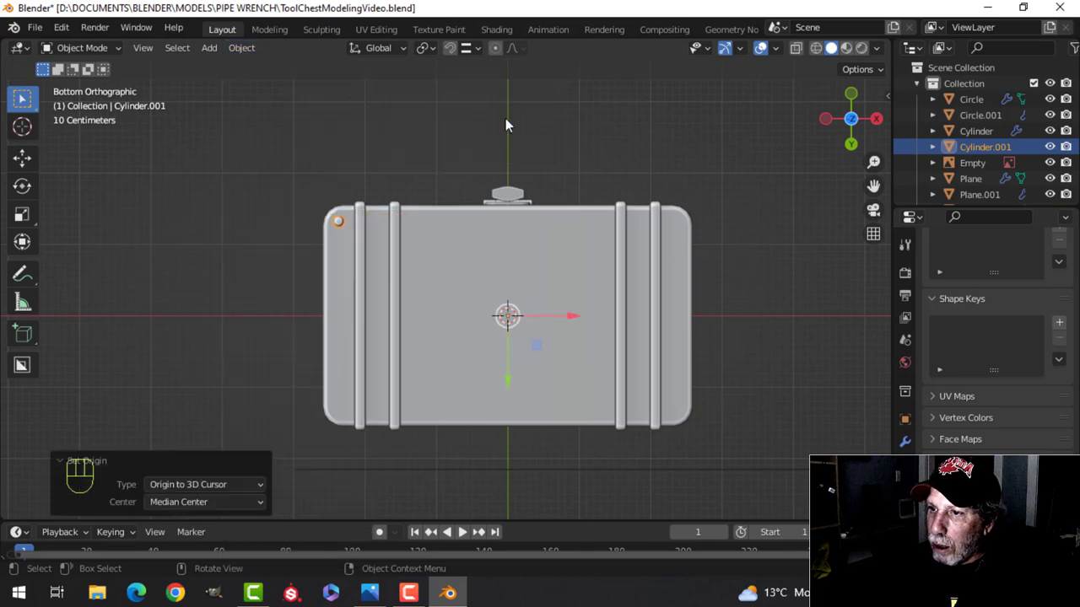
- Mirror the foot across X and Y to all four corners with a Mirror modifier and apply it
left_click(909, 447)
left_click(953, 270)
left_click(751, 437)
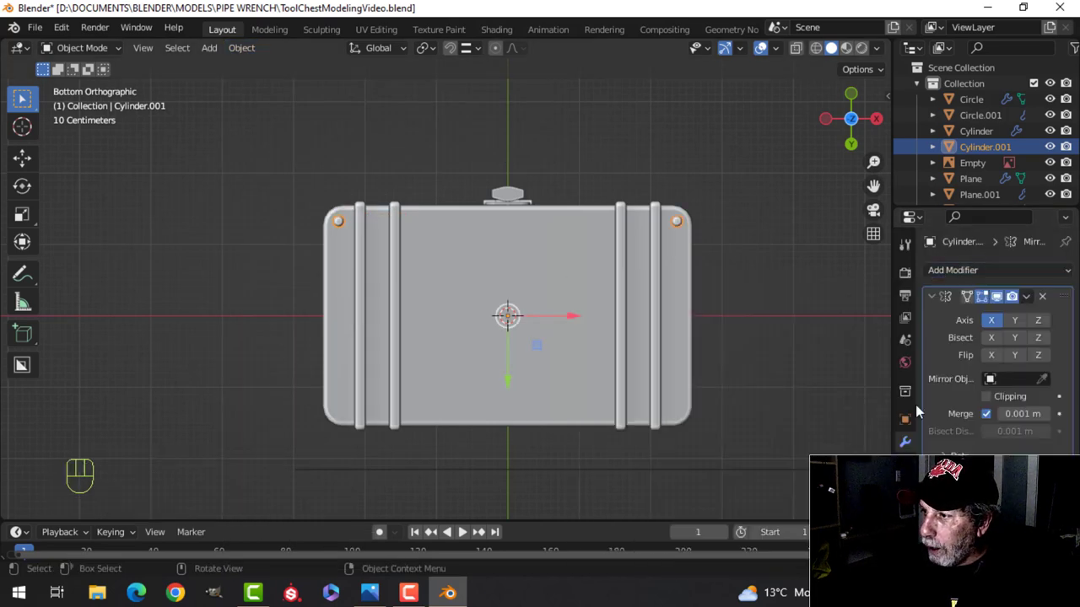
left_click(1016, 320)
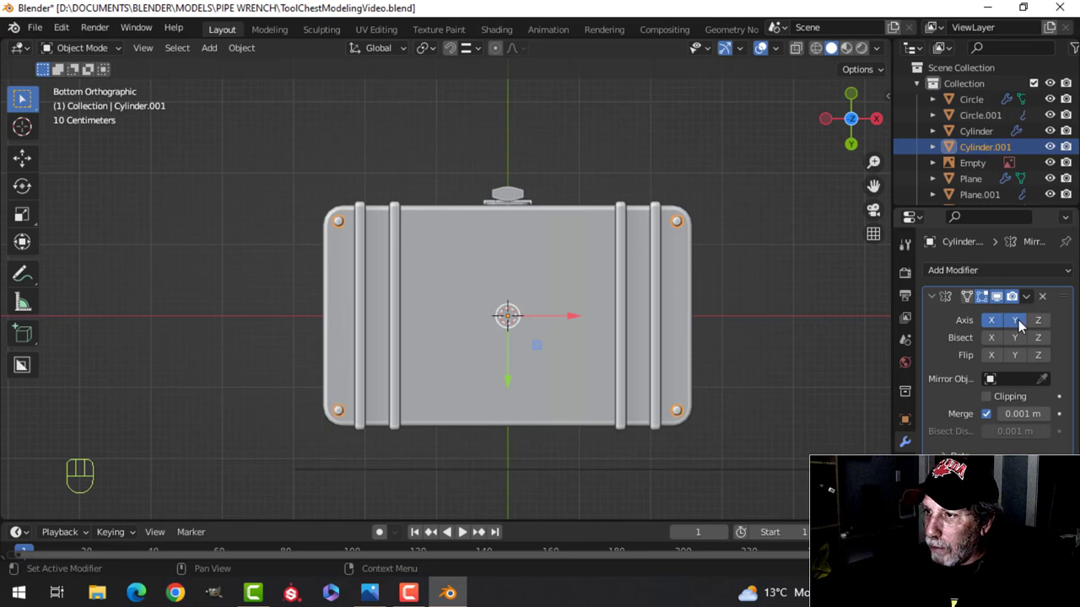
scroll(474, 337, "up", 1)
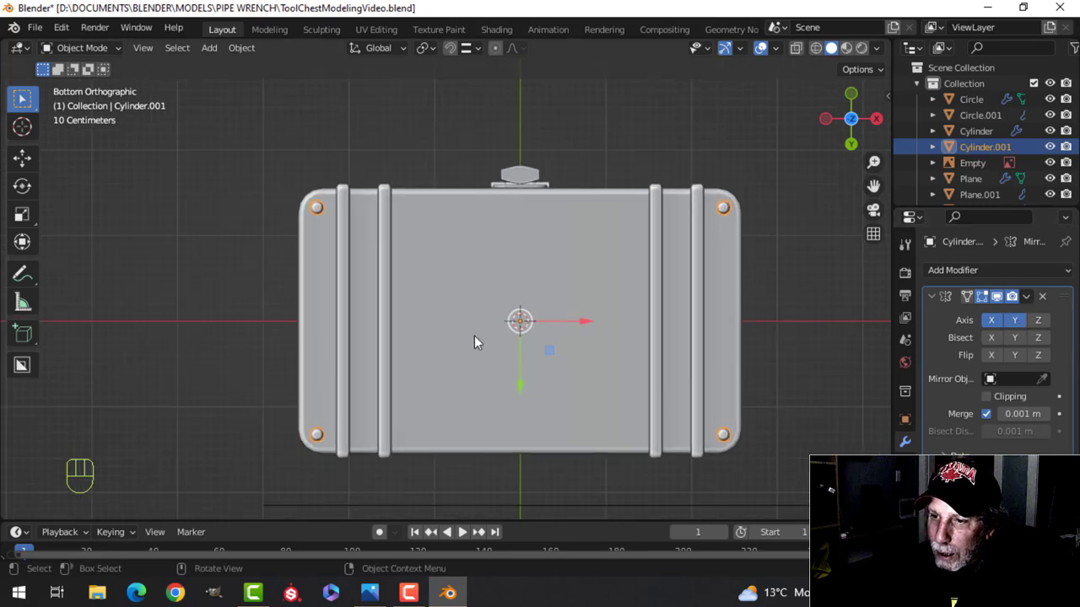
left_click(1027, 296)
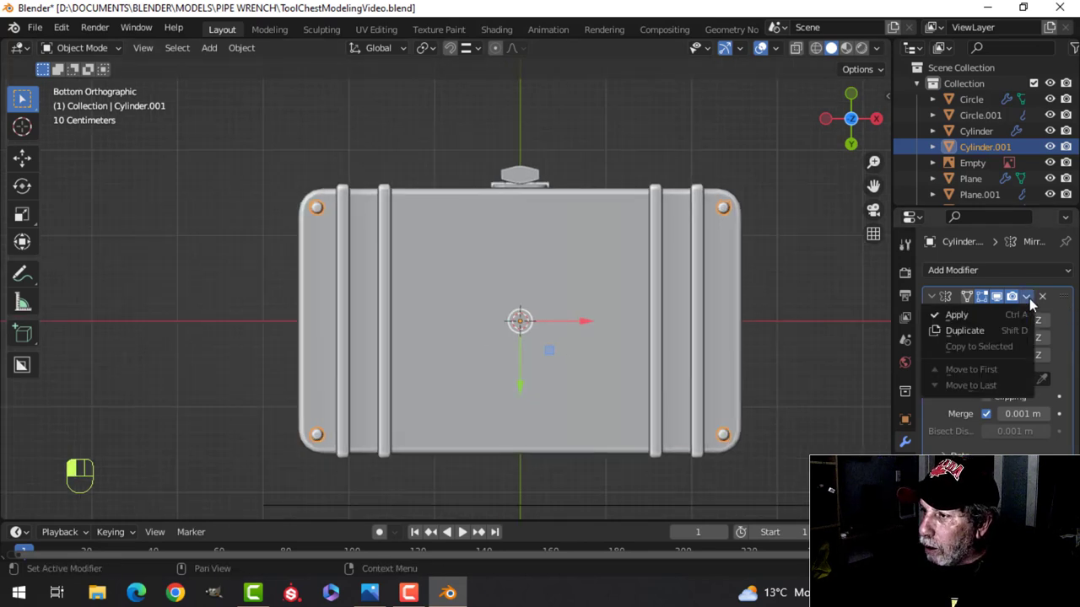
left_click(980, 318)
key("alt+a")
- Set the viewport's cavity shading to Both, with world-space ridge 1.750 and valley 2.045, and increase the screen-space valley
mouse_move(489, 194)
middle_mouse_down()
mouse_move(563, 259)
mouse_move(581, 305)
mouse_move(641, 253)
middle_mouse_up()
left_click(876, 47)
left_click(926, 405)
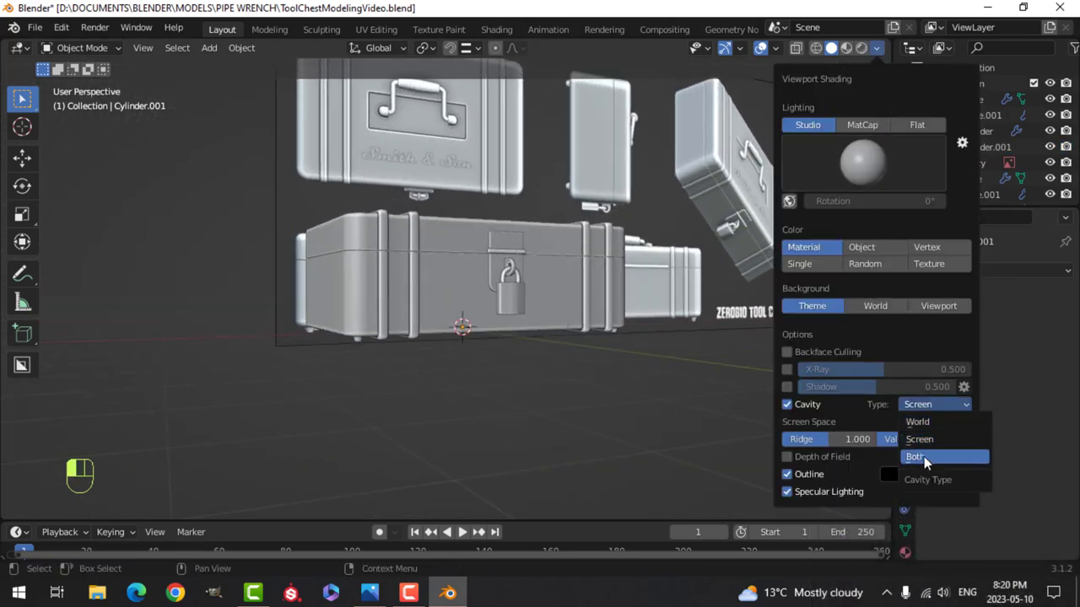
left_click(921, 453)
left_click_drag(816, 438, 843, 438)
left_click_drag(909, 445, 939, 444)
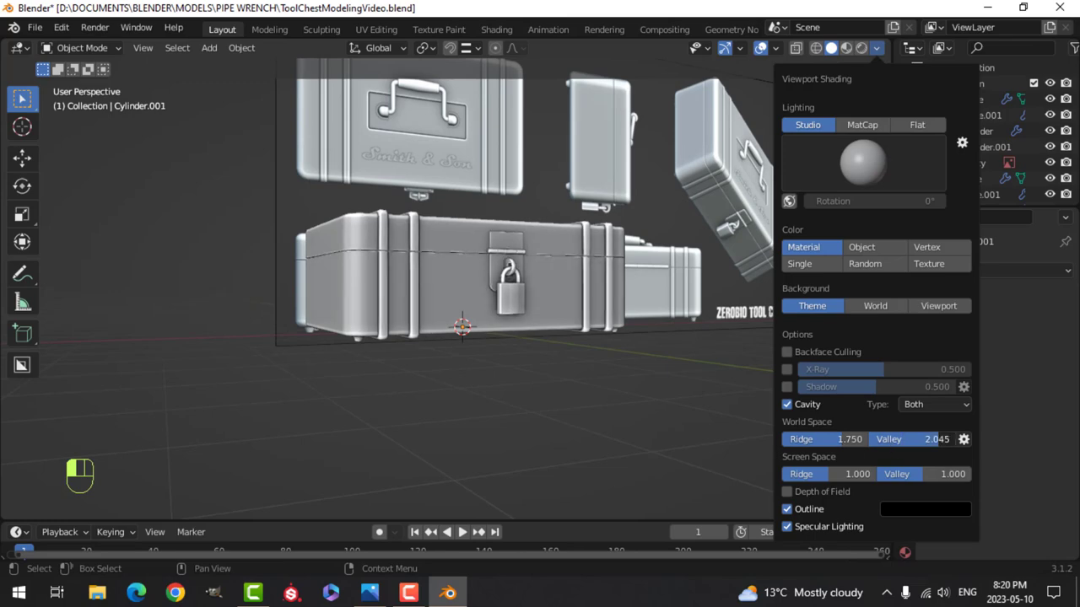
left_click_drag(894, 477, 908, 477)
- Examine the shaded chest from the front and from above, including the recess in its lid
middle_click_drag(635, 317, 571, 354)
key("alt+a")
mouse_move(690, 325)
middle_mouse_down()
mouse_move(506, 327)
mouse_move(568, 313)
mouse_move(625, 319)
mouse_move(564, 317)
mouse_move(598, 272)
mouse_move(613, 309)
middle_mouse_up()
scroll(609, 300, "up", 2)
middle_click_drag(574, 247, 534, 307, "shift")
middle_click_drag(534, 307, 526, 311)
middle_click_drag(508, 221, 473, 340, "shift")
scroll(486, 249, "down", 1)
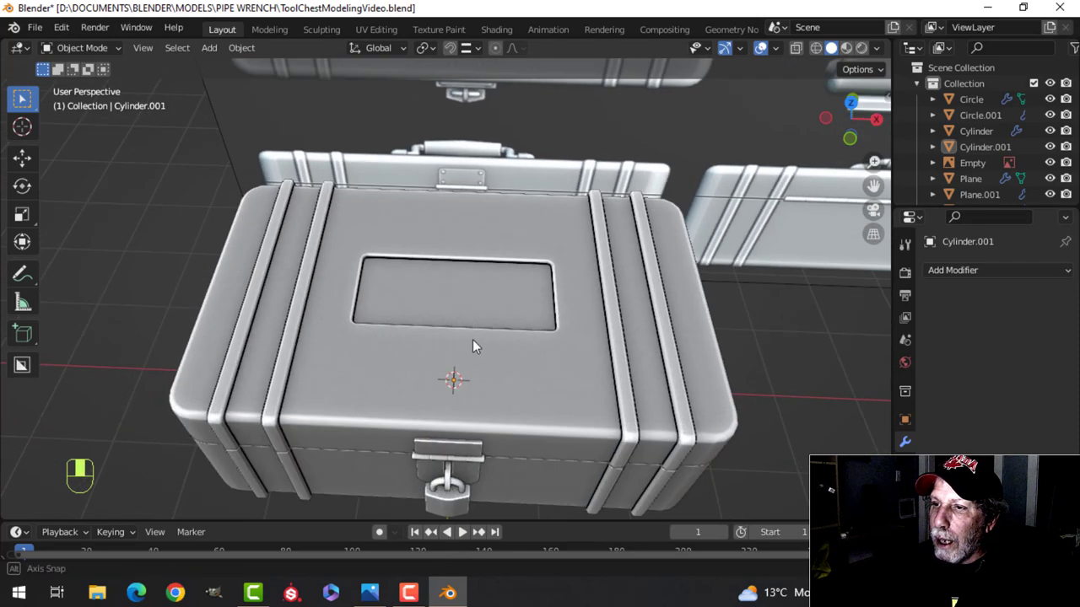
scroll(489, 278, "down", 1)
scroll(497, 217, "down", 2)
middle_click_drag(486, 203, 476, 333, "shift")
- Nudge the floor face of the lid's recess along Z and snap the 3D cursor to that face
scroll(438, 300, "up", 4)
middle_click_drag(419, 274, 447, 325, "shift")
scroll(371, 331, "up", 3)
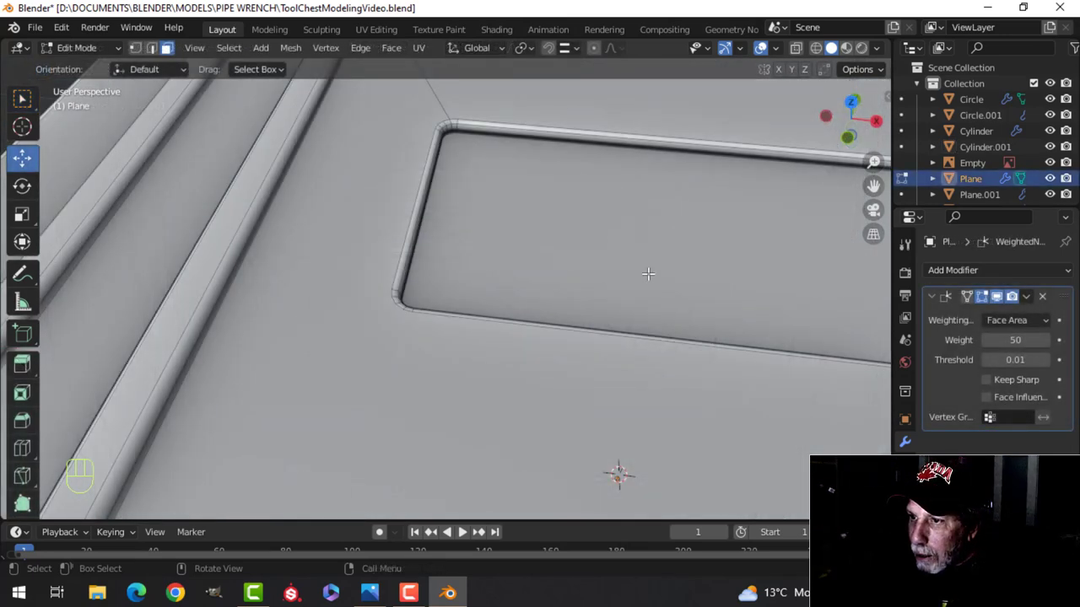
middle_click_drag(614, 475, 532, 279)
left_click(466, 226)
middle_click_drag(466, 226, 486, 235)
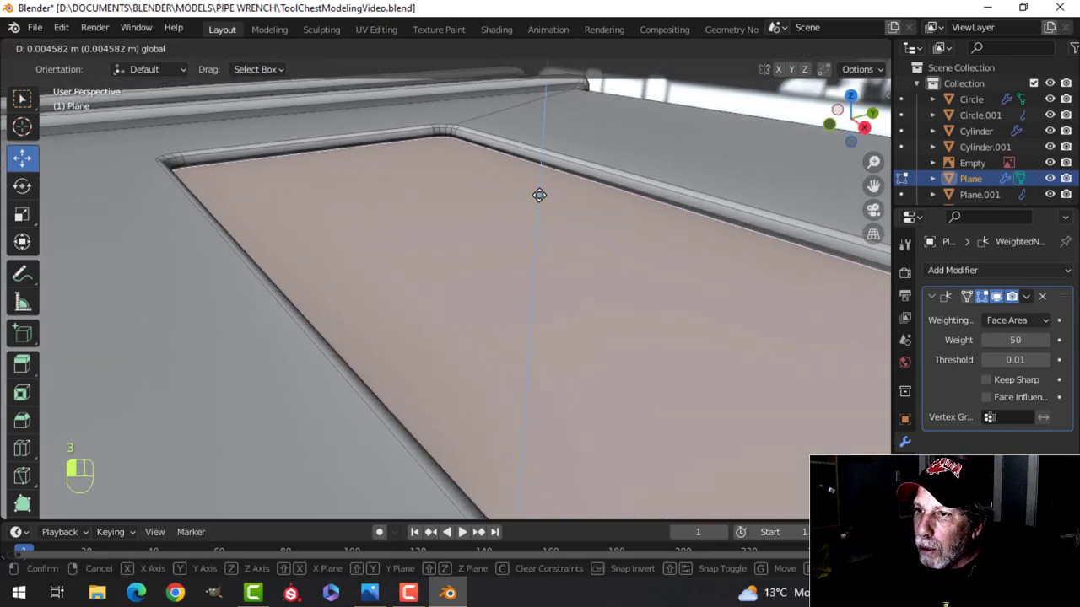
key("alt+a")
left_click(440, 219)
middle_click_drag(439, 218, 570, 268)
key("shift+s")
left_click(613, 369)
key("Tab")
- Add a cube at the 3D cursor, shrink it to roughly a quarter, and shift its mesh towards the recess's left end
scroll(540, 316, "up", 5)
middle_click_drag(527, 301, 533, 344, "shift")
scroll(534, 345, "down", 4)
middle_click_drag(619, 361, 526, 370, "shift")
key("shift+a")
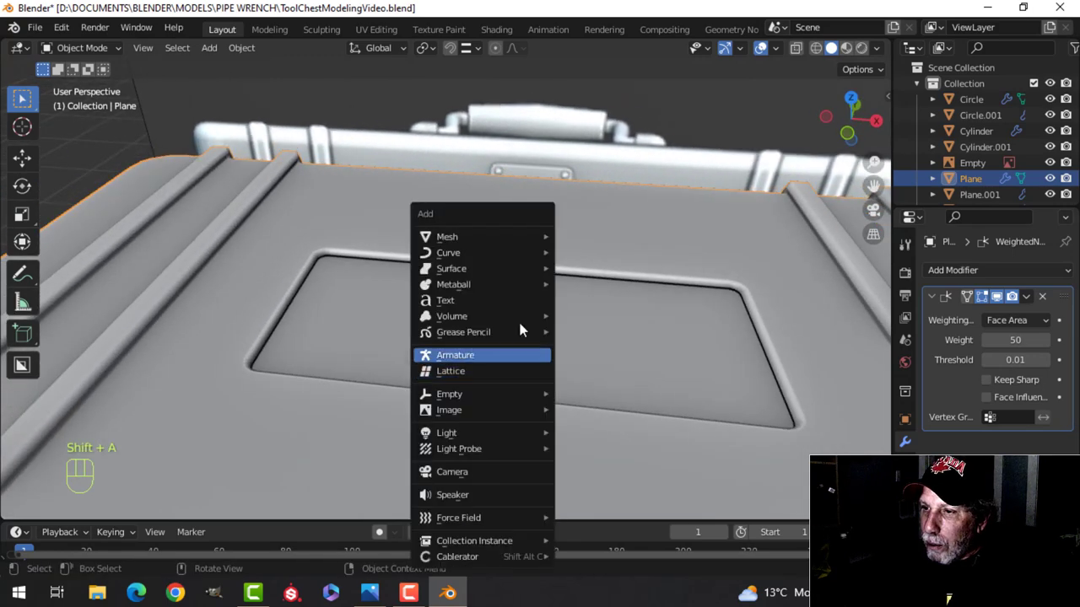
mouse_move(499, 239)
left_click(588, 253)
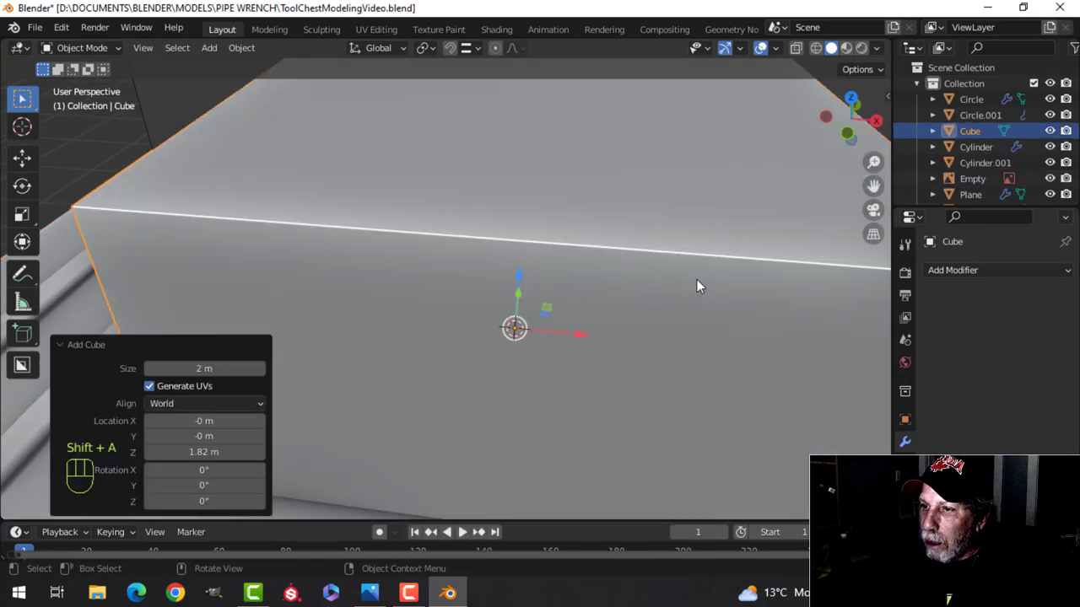
key("Tab")
scroll(815, 274, "down", 5)
key("s")
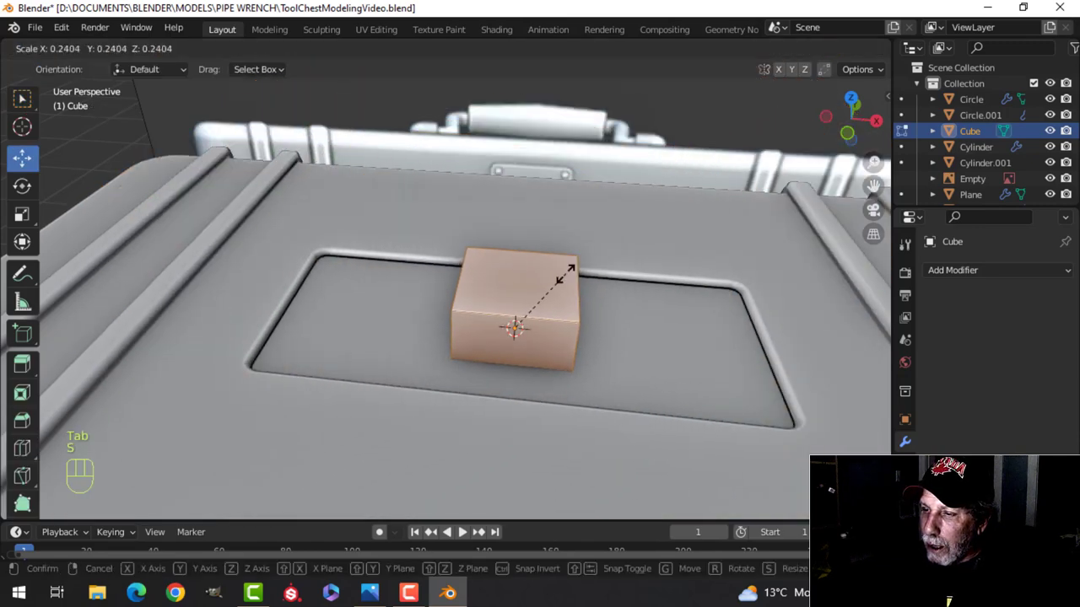
left_click(571, 292)
key("g")
left_click(445, 316)
key("Tab")
- Round the cube into a smooth-shaded ball with a level 3 Subdivision modifier and apply the modifier
middle_click_drag(447, 300, 479, 314)
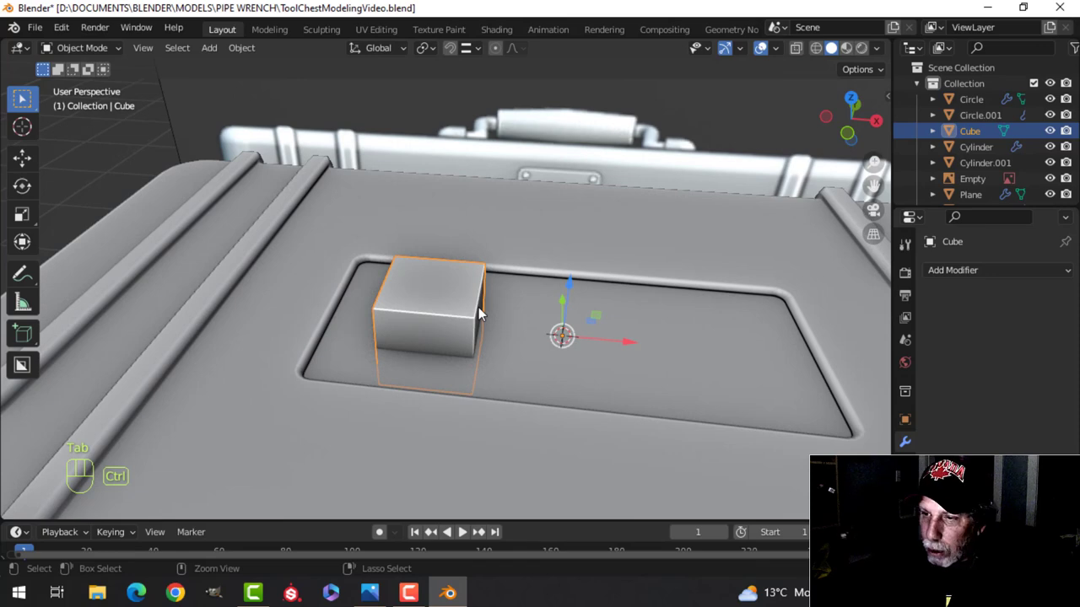
key("ctrl+3")
right_click(435, 308)
left_click(413, 287)
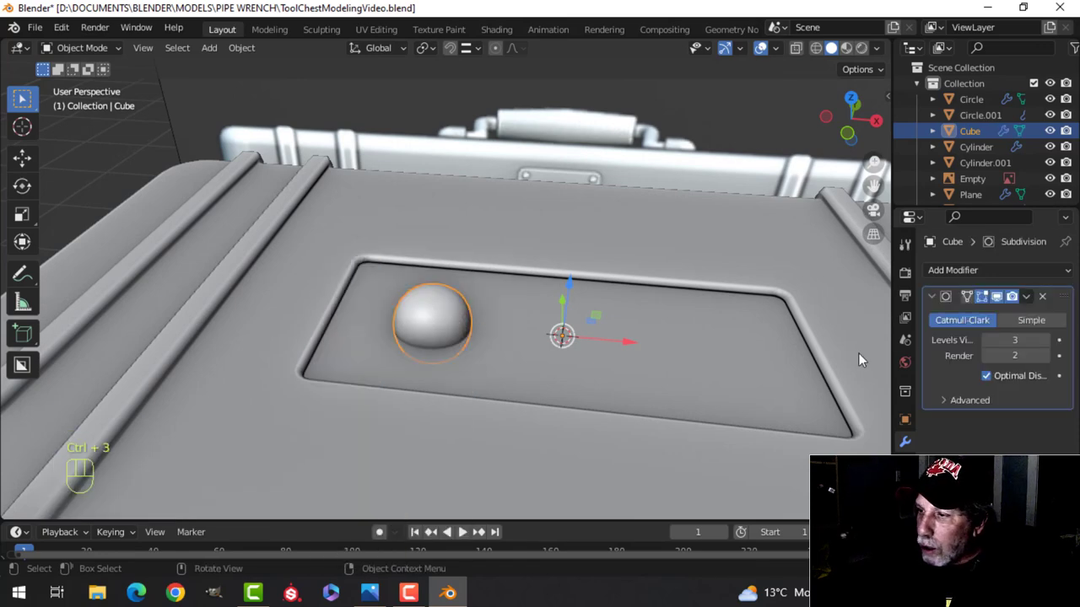
left_click(1026, 297)
left_click(1003, 308)
- Delete the vertices of the ball's lower half in the wireframe front view, leaving a dome
key("Tab")
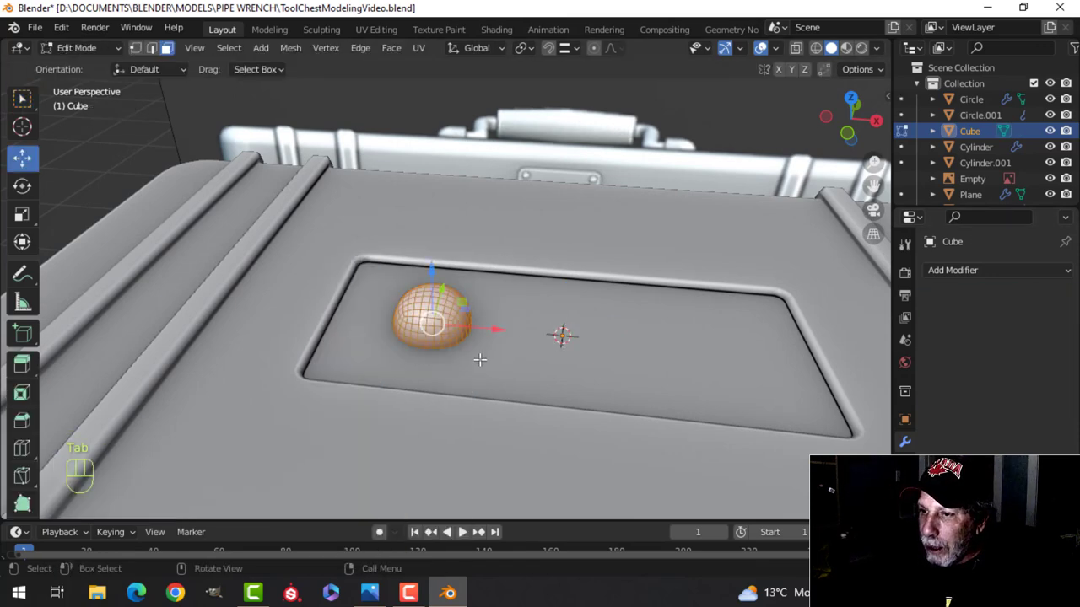
key("KP_Decimal")
key("alt+a")
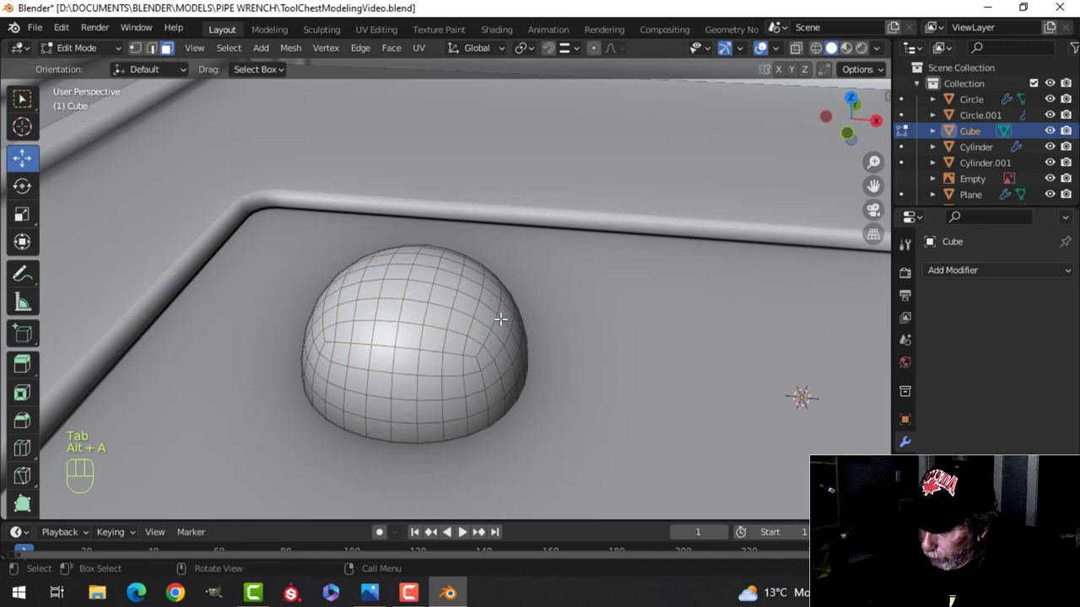
key("KP_1")
key("z")
left_click(451, 295)
scroll(505, 342, "up", 2)
scroll(495, 369, "up", 2)
middle_click_drag(504, 342, 500, 397, "shift")
scroll(504, 376, "up", 2)
key("b")
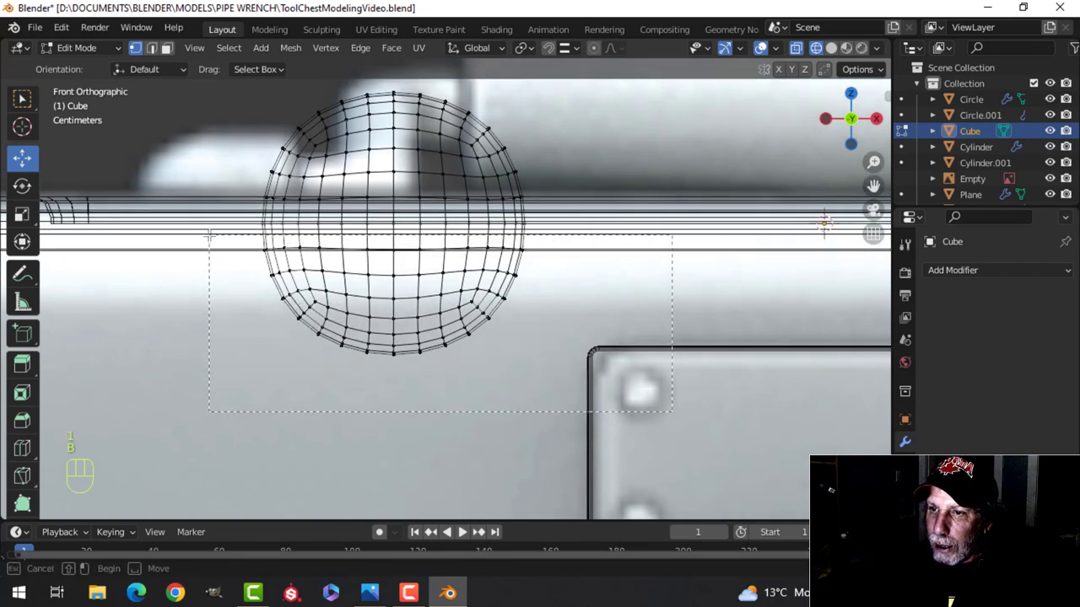
left_click_drag(207, 226, 208, 226)
key("x")
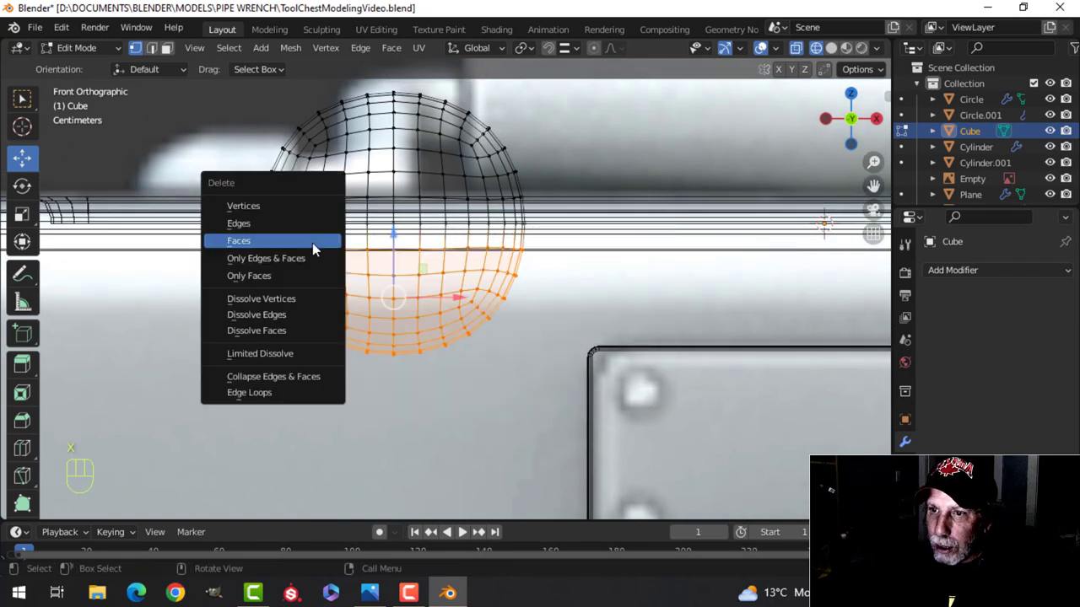
left_click(303, 208)
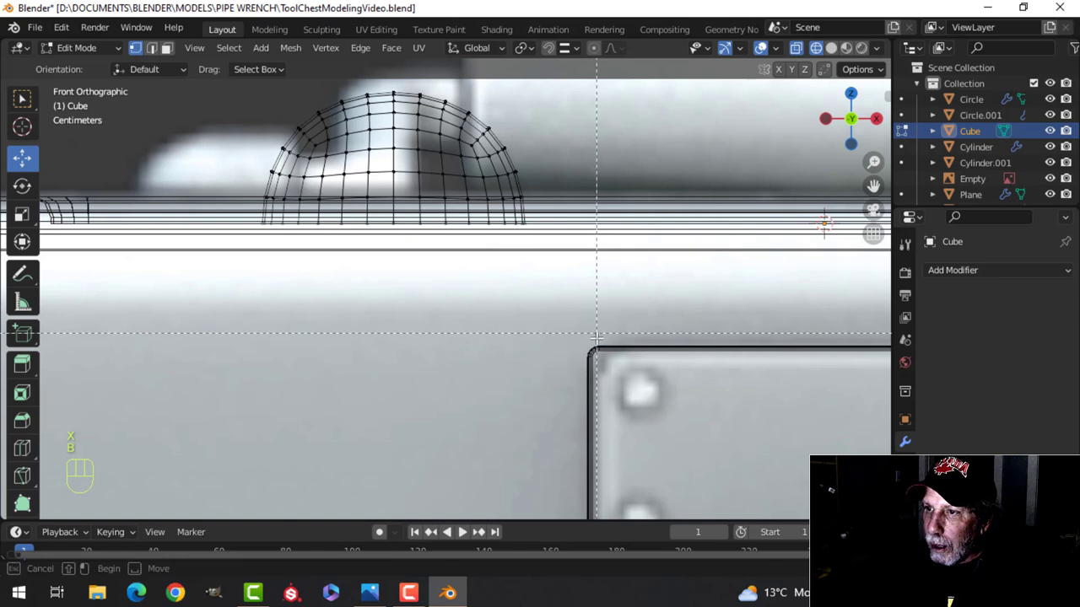
- Delete the vertices of the dome's right half in the front view
left_click_drag(501, 226, 409, 75)
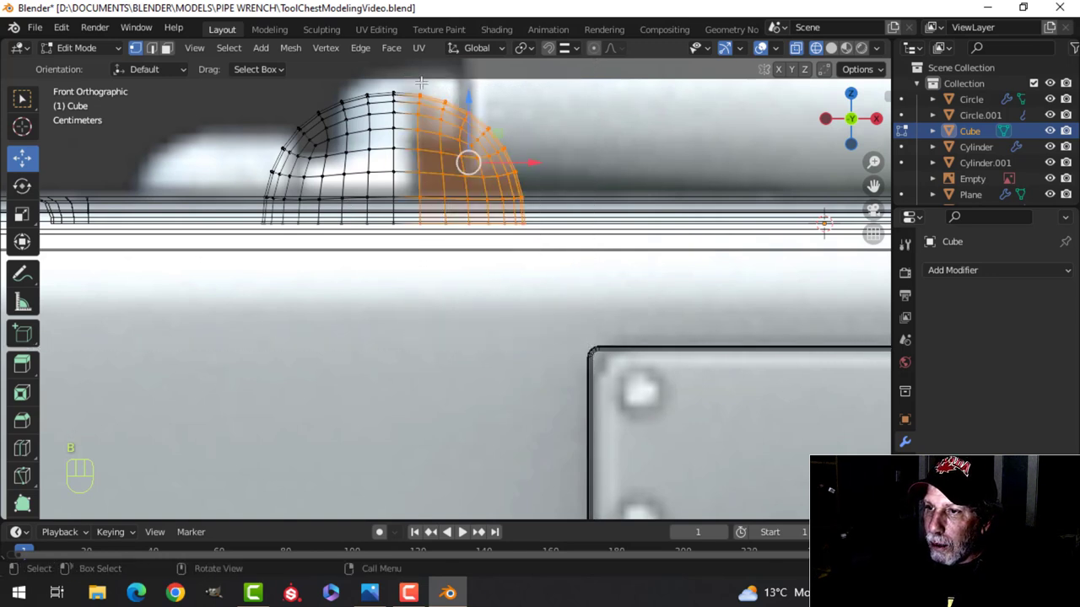
key("x")
left_click(458, 118)
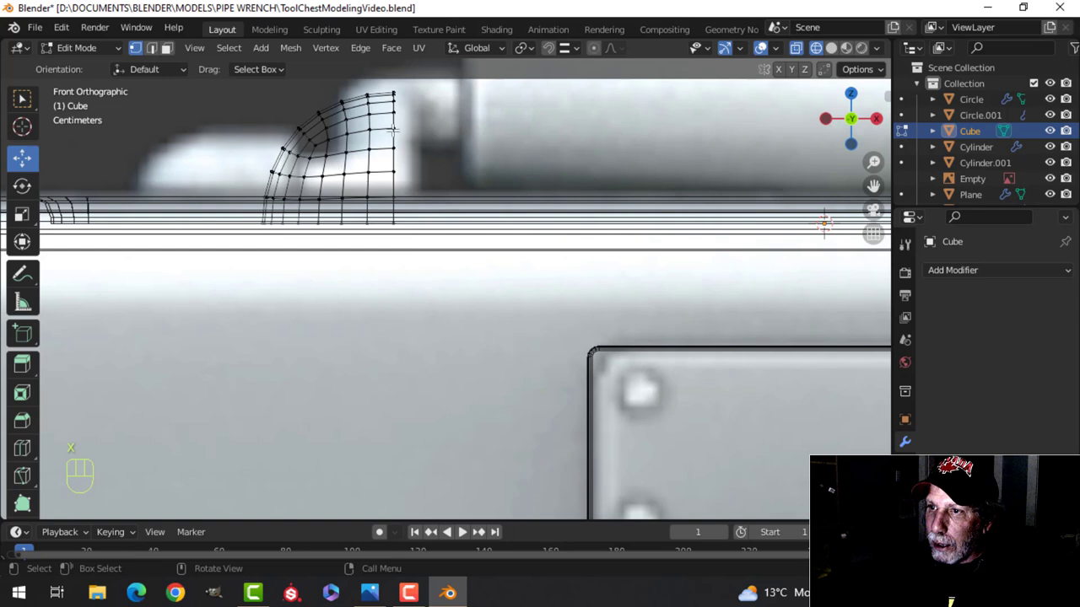
- Extrude the half-dome's open vertical edge loop outward along X to lengthen the body
left_click(391, 135, "alt+shift")
middle_click_drag(463, 152, 469, 217, "shift")
key("e")
right_click(471, 208)
left_click_drag(467, 204, 540, 201)
- Move the whole half-dome along X onto the handle bracket in the reference image and scale it to about 0.62
key("a")
middle_click_drag(490, 227, 569, 234, "shift")
left_click_drag(492, 224, 347, 219)
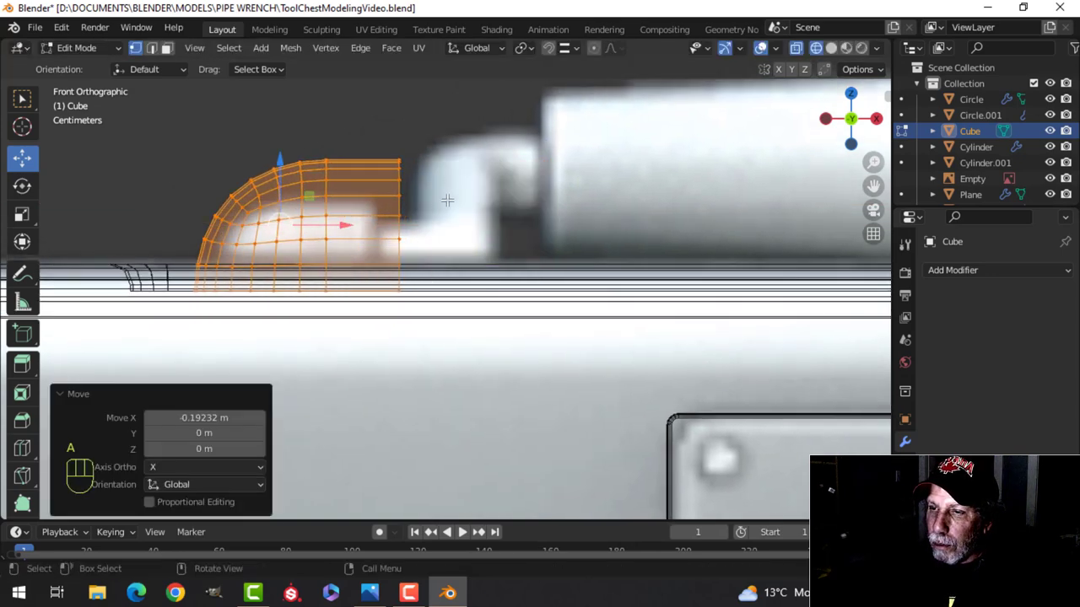
key("s")
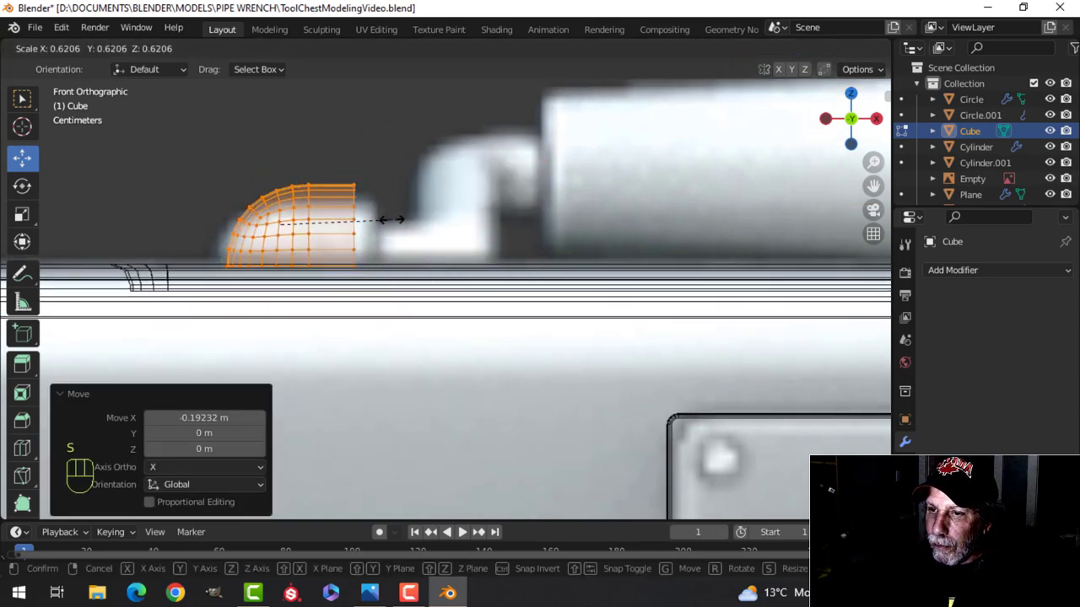
left_click(391, 220)
key("g")
left_click(342, 221)
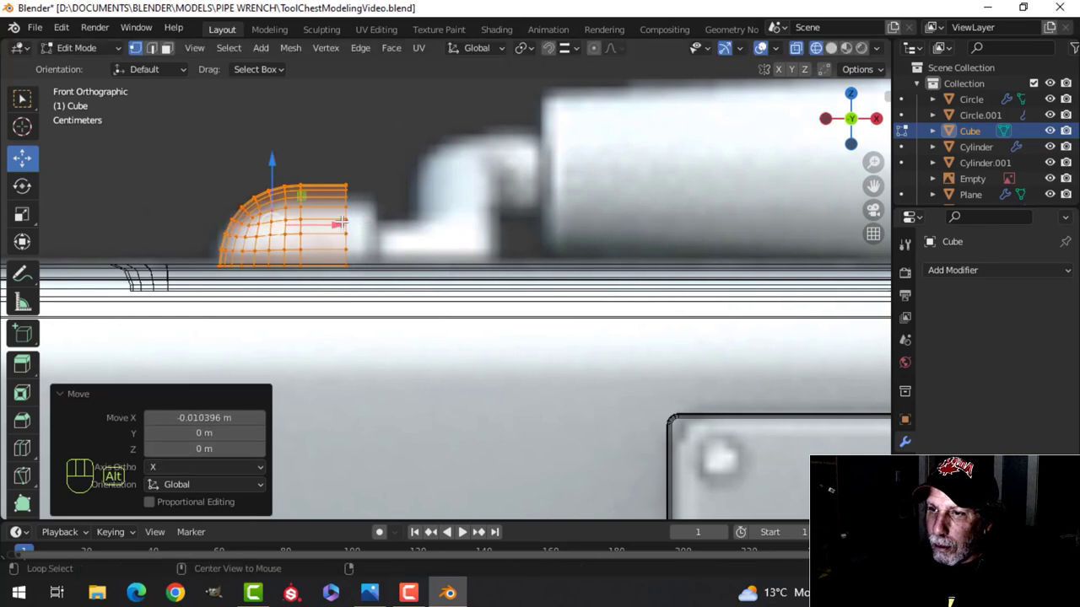
- Return to solid shading and inspect the bracket piece on the lid and its open edges
key("alt+a")
left_click_drag(408, 219, 439, 217)
key("z")
left_click(379, 217)
mouse_move(379, 217)
middle_mouse_down()
mouse_move(410, 270)
mouse_move(428, 247)
middle_mouse_up()
scroll(428, 247, "down", 5)
middle_click_drag(392, 346, 446, 243, "shift")
scroll(446, 243, "up", 9)
middle_click_drag(418, 189, 531, 261, "shift")
scroll(457, 327, "up", 3)
key("alt+a")
middle_click_drag(516, 189, 506, 212)
left_click(508, 215, "alt")
middle_click_drag(547, 248, 492, 306)
- Isolate the bracket piece and snap the 3D cursor midway between the two bottom vertices of its open end
key("a")
key("Tab")
key("KP_Divide")
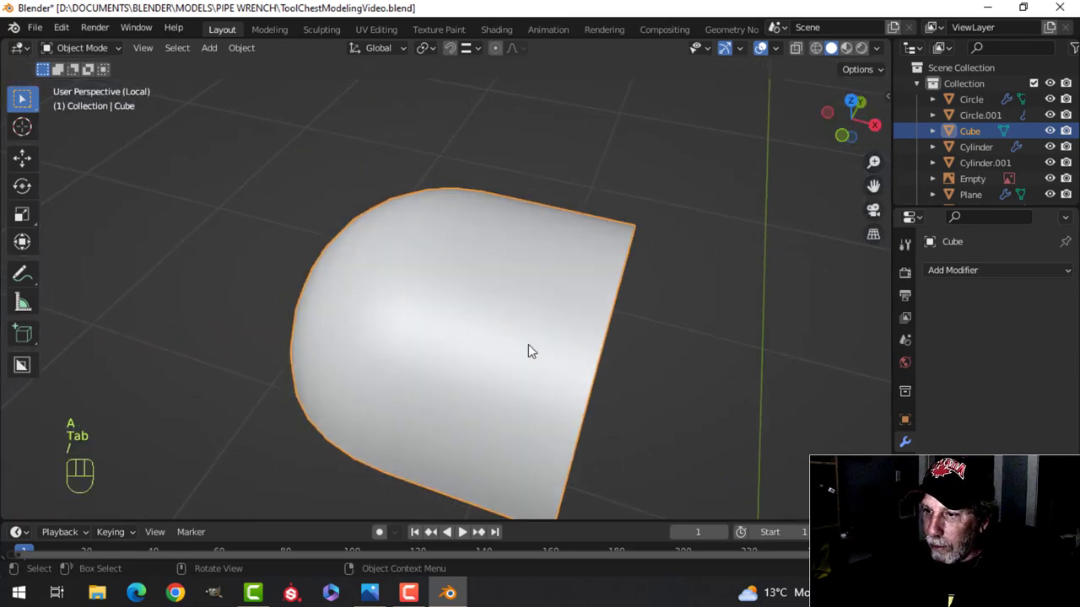
key("Tab")
middle_click_drag(561, 393, 665, 224)
key("alt+a")
left_click(489, 355)
left_click(661, 211, "shift")
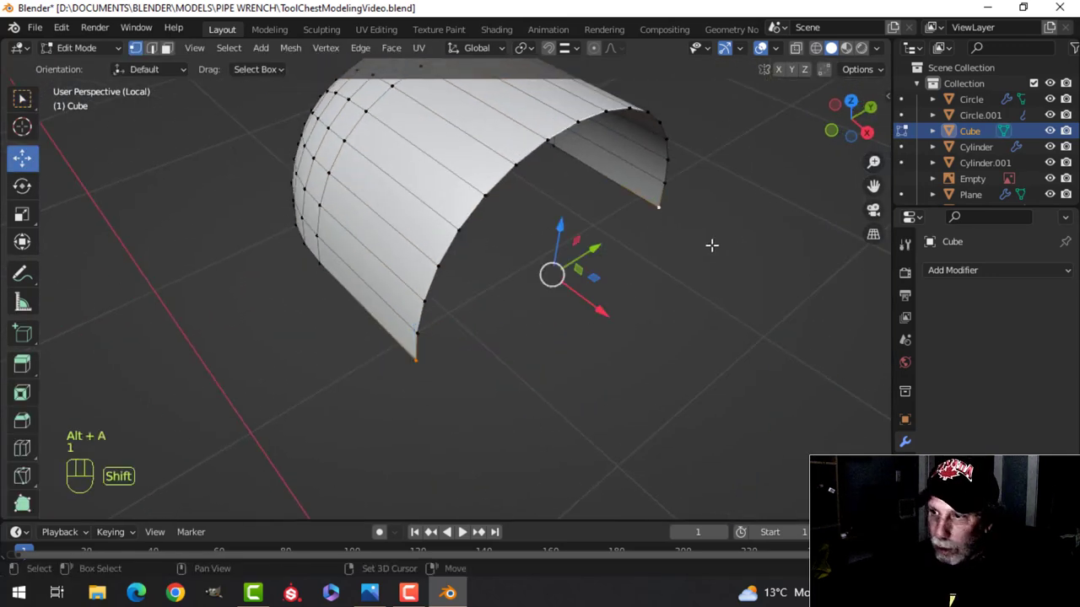
key("shift+s")
left_click(682, 410)
key("shift+s")
left_click(689, 457)
key("shift+s")
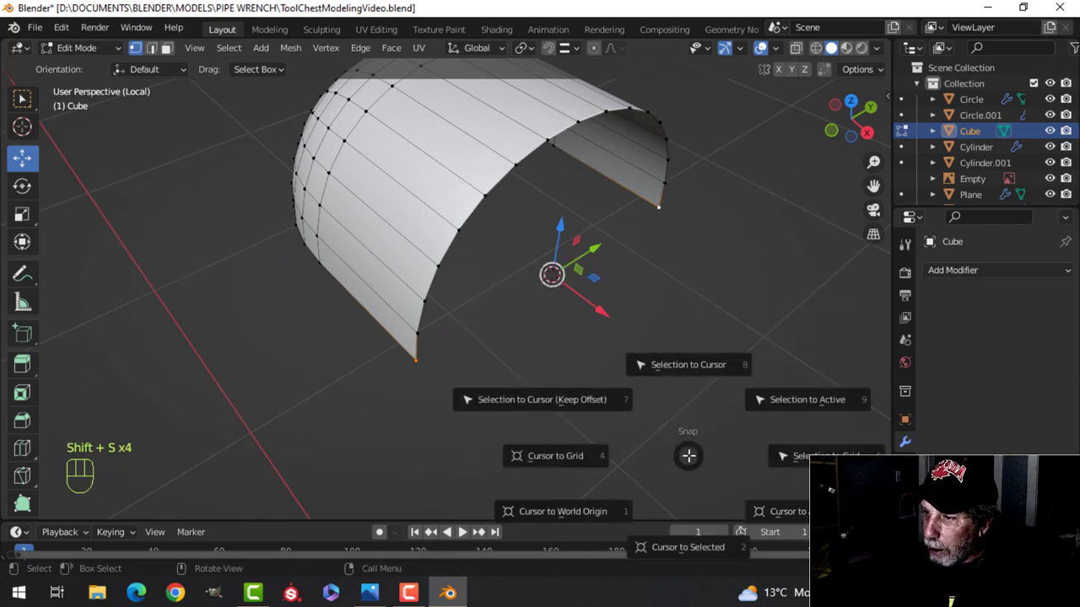
left_click(682, 547)
- Set the transform pivot point to the 3D cursor
key("Tab")
left_click(426, 47)
left_click(447, 83)
middle_click_drag(510, 279, 546, 270)
- Extrude the bracket's bottom edge loop outward into a flat flange by scaling it to about 1.485
key("Tab")
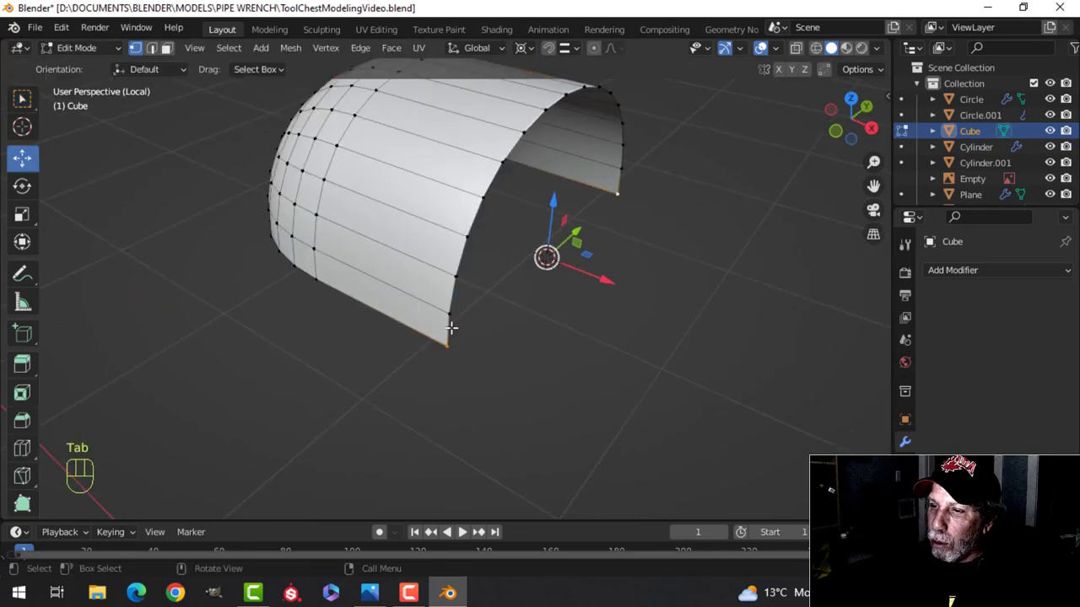
left_click(403, 322, "alt+shift")
middle_click_drag(403, 322, 568, 297)
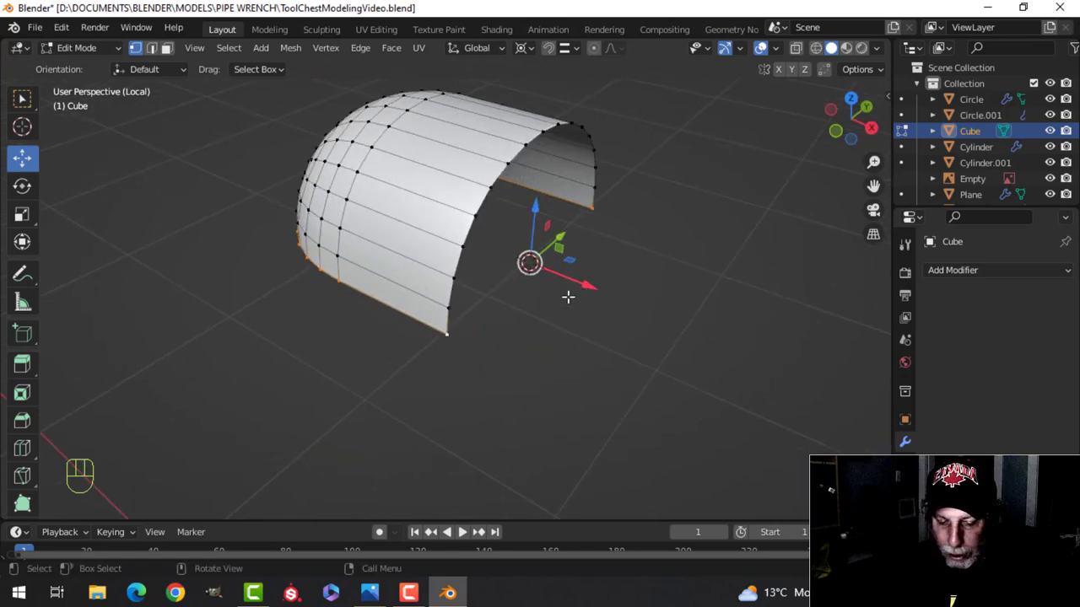
key("e")
key("s")
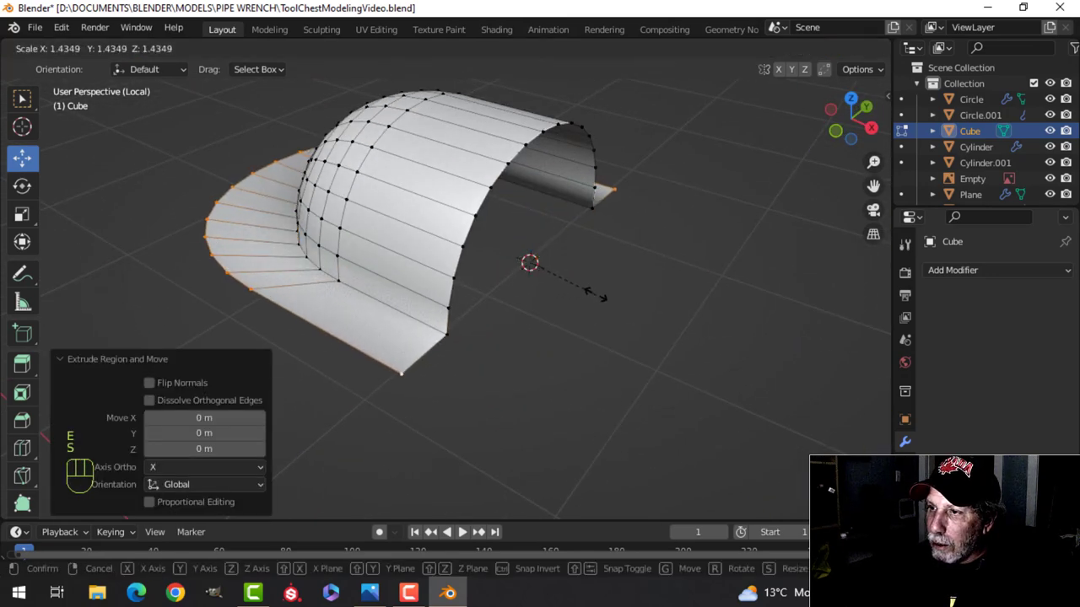
left_click(601, 293)
- From the top view, scale the flange's outer edge to about 1.029, and then to about 0.868 along X
key("KP_7")
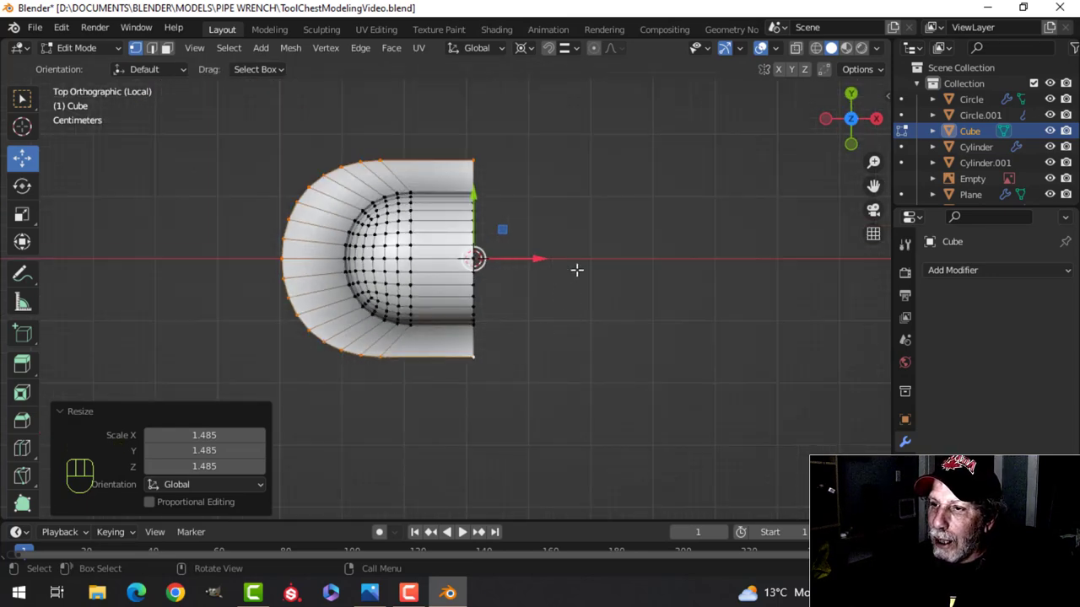
key("s")
left_click(444, 178)
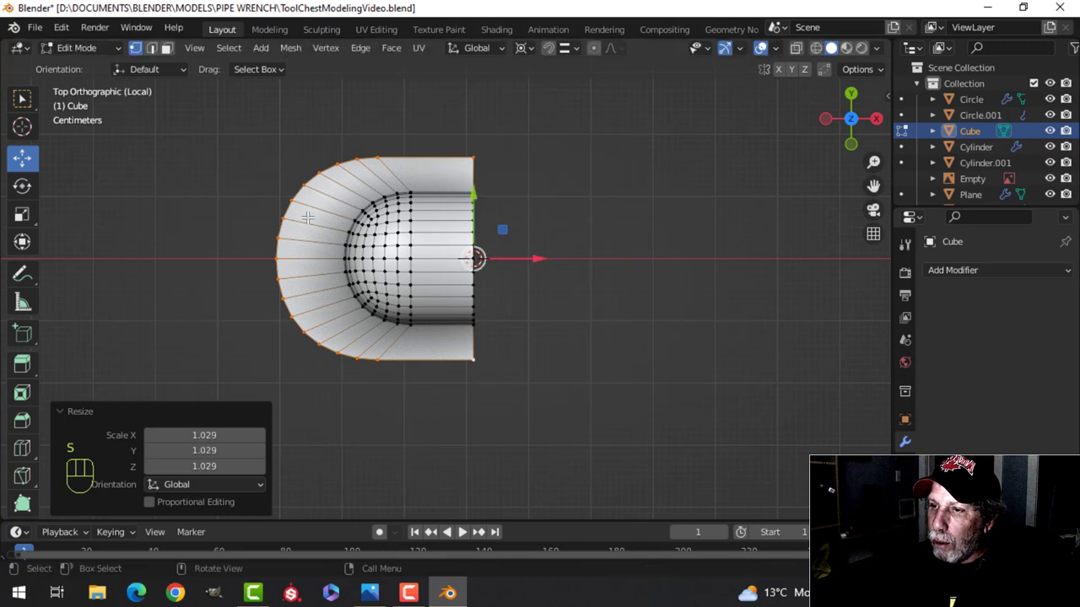
key("s")
key("x")
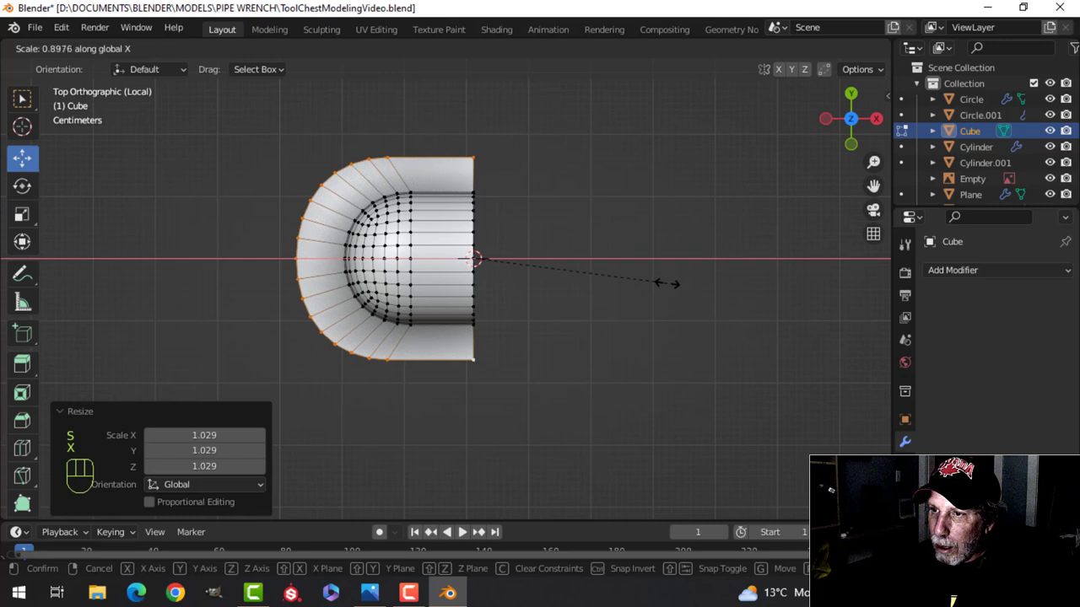
left_click(659, 282)
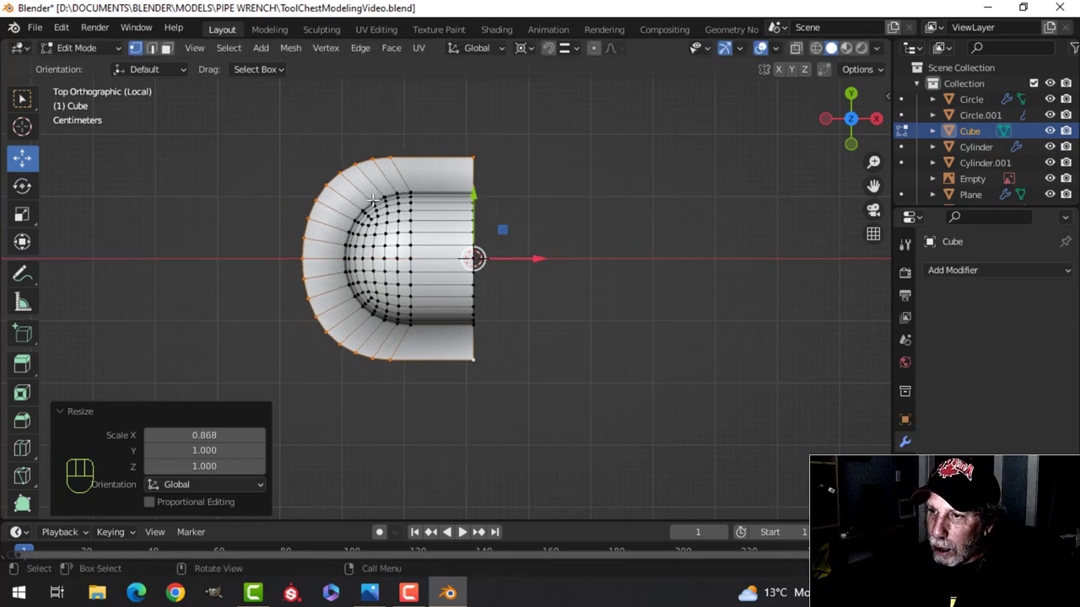
- Select the whole bracket mesh and recalculate its normals to face outside
scroll(348, 221, "down", 3)
key("Tab")
middle_click_drag(603, 306, 586, 264)
key("alt+a")
scroll(557, 253, "up", 3)
middle_click_drag(524, 245, 482, 212, "shift")
middle_click_drag(393, 210, 426, 232, "shift")
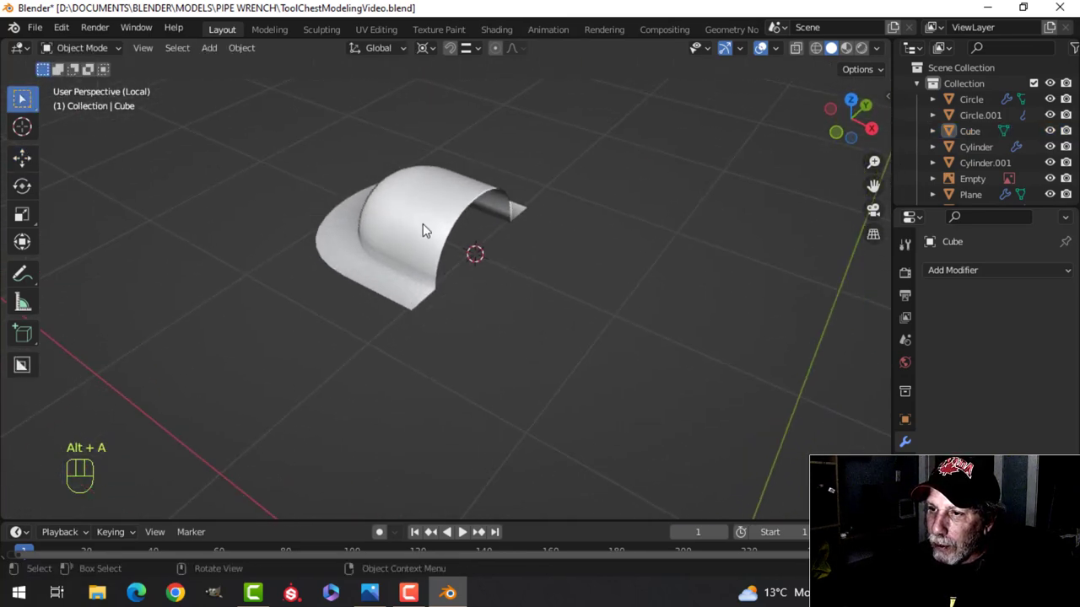
left_click(428, 239)
key("Tab")
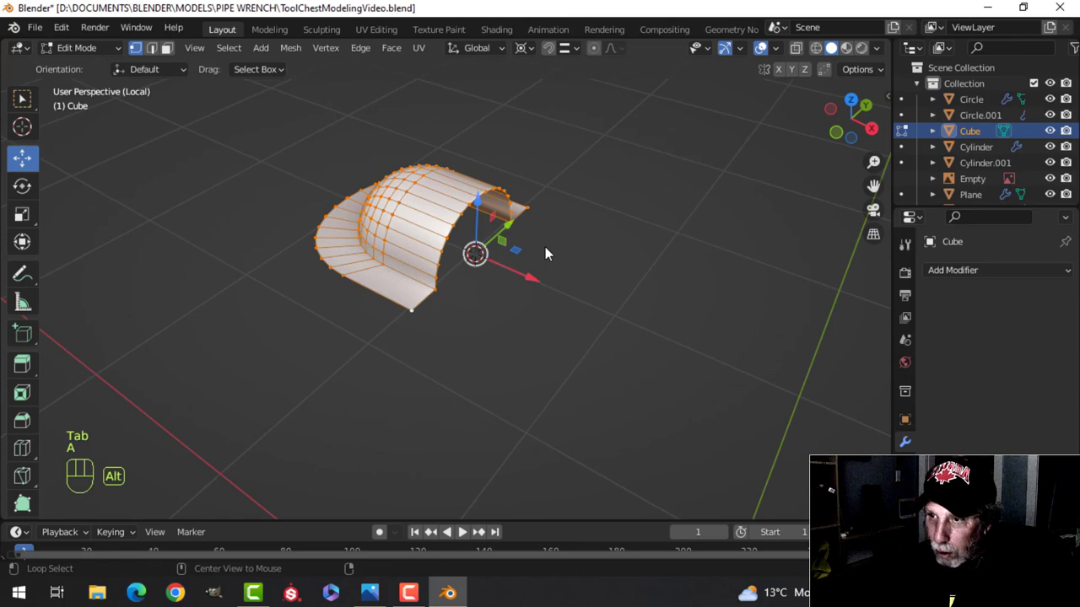
key("alt+n")
left_click(545, 246)
middle_click_drag(589, 252, 508, 272)
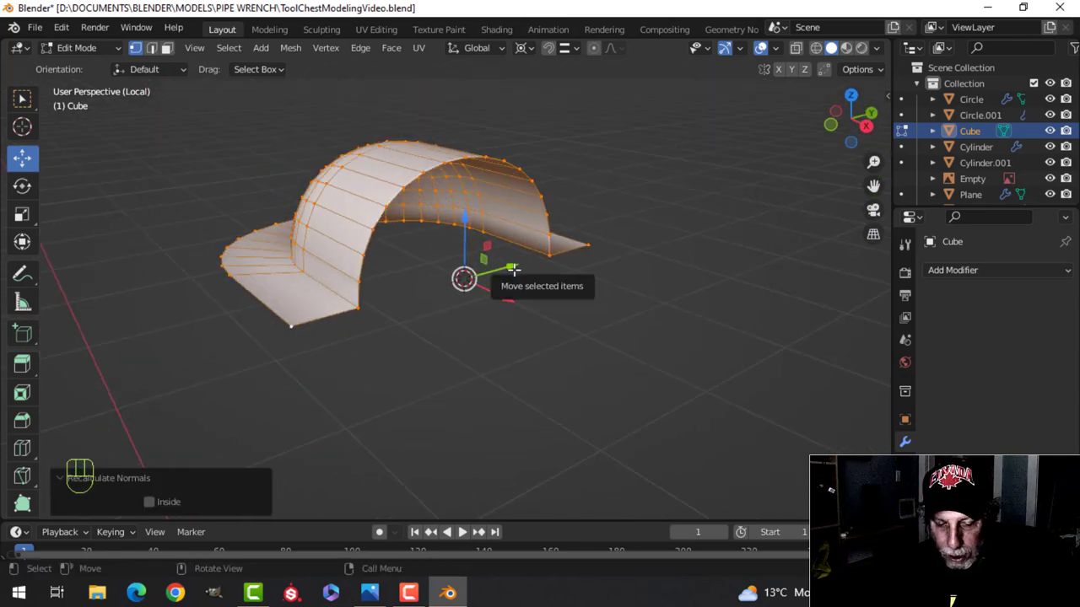
- Extrude the whole bracket surface and shrink it inward along its normals by about 0.01 m to give it thickness
key("e")
key("alt+s")
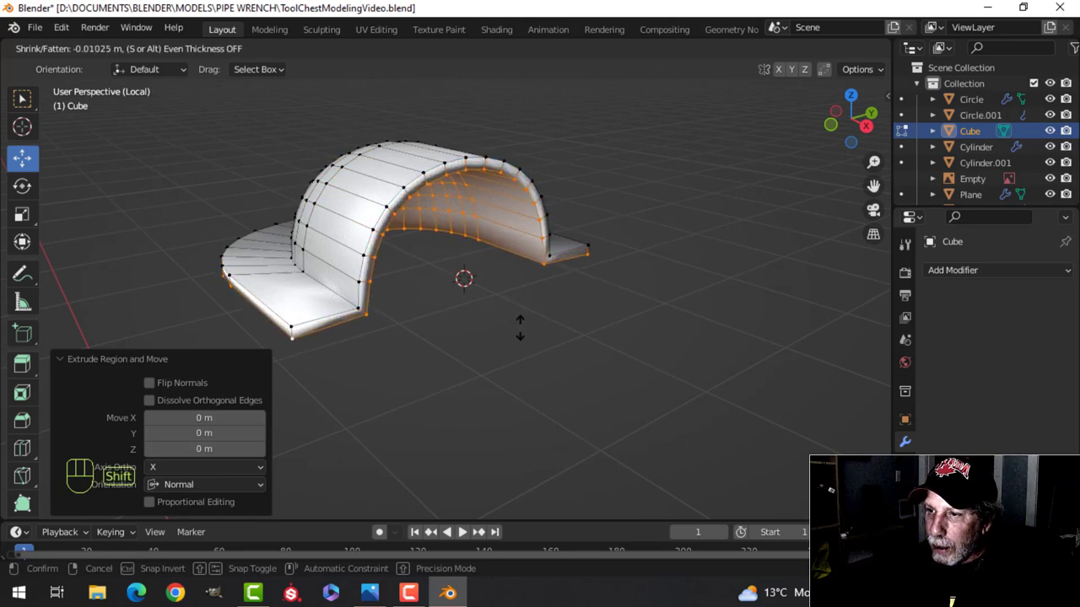
left_click(519, 327)
middle_click_drag(514, 289, 515, 232)
scroll(352, 195, "down", 2)
key("alt+a")
scroll(441, 251, "up", 2)
- Round the vertical corner edges at both open ends of the flange with a four-segment bevel about 0.008 m wide
key("2")
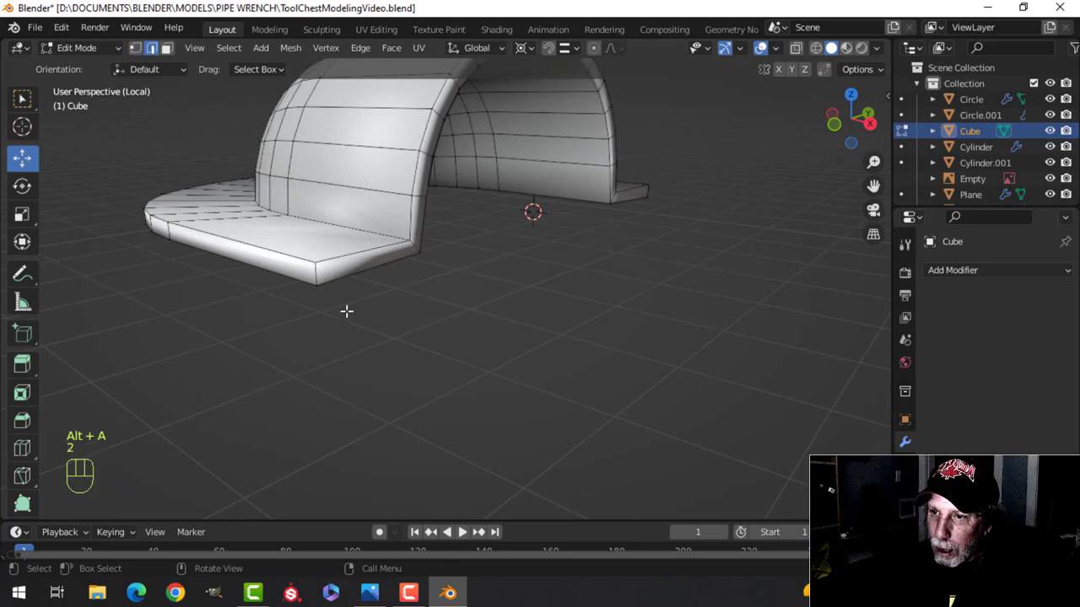
middle_click_drag(647, 280, 555, 381)
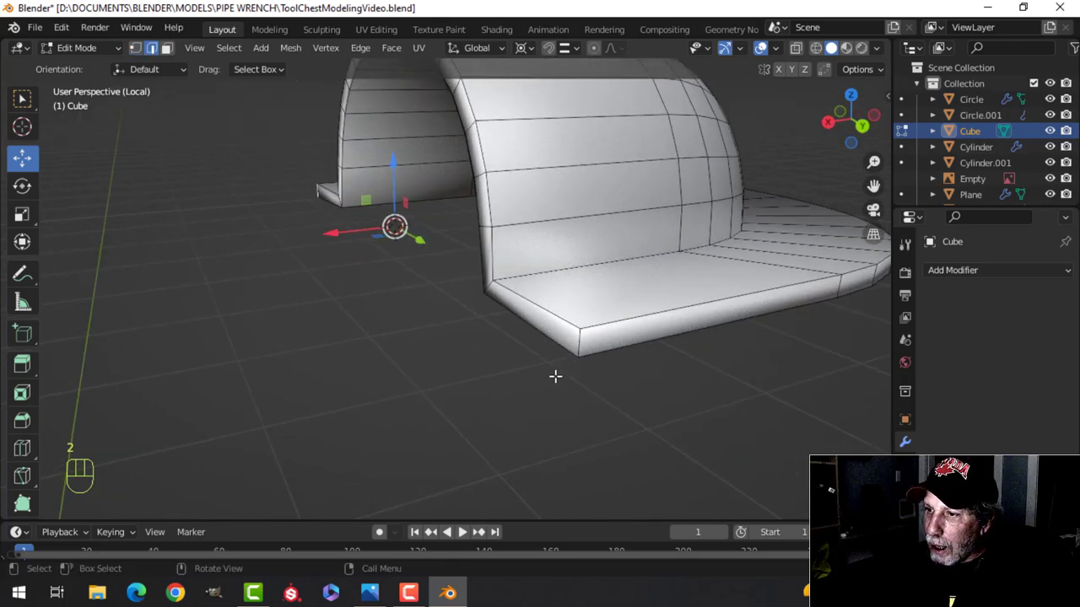
middle_click_drag(581, 335, 554, 336)
key("ctrl+b")
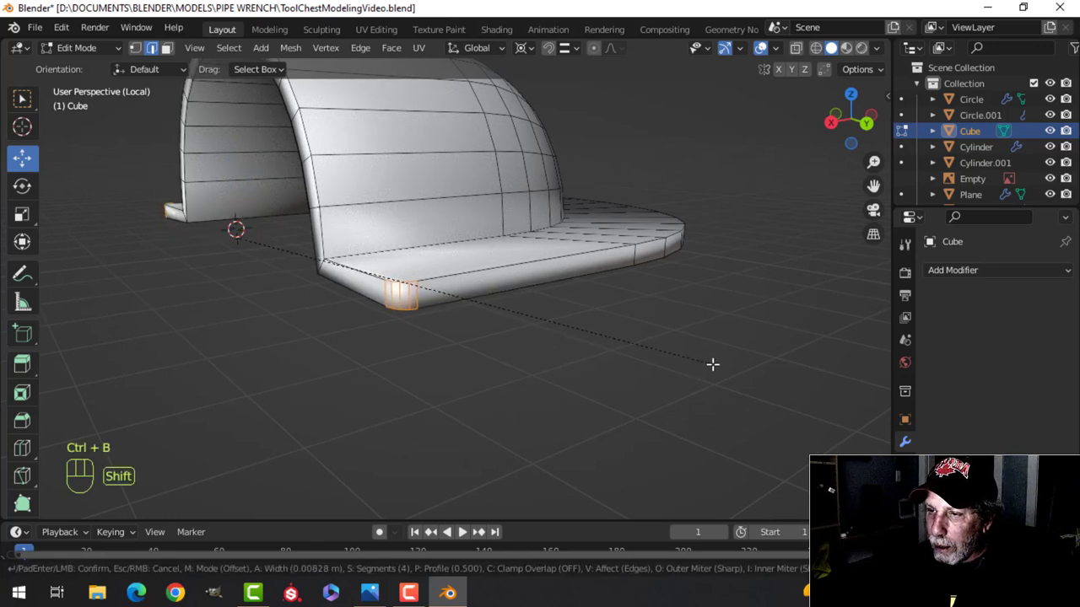
left_click(540, 299)
- Bevel the upper outer edge loop around the flange and the arch opening with two segments
key("alt+a")
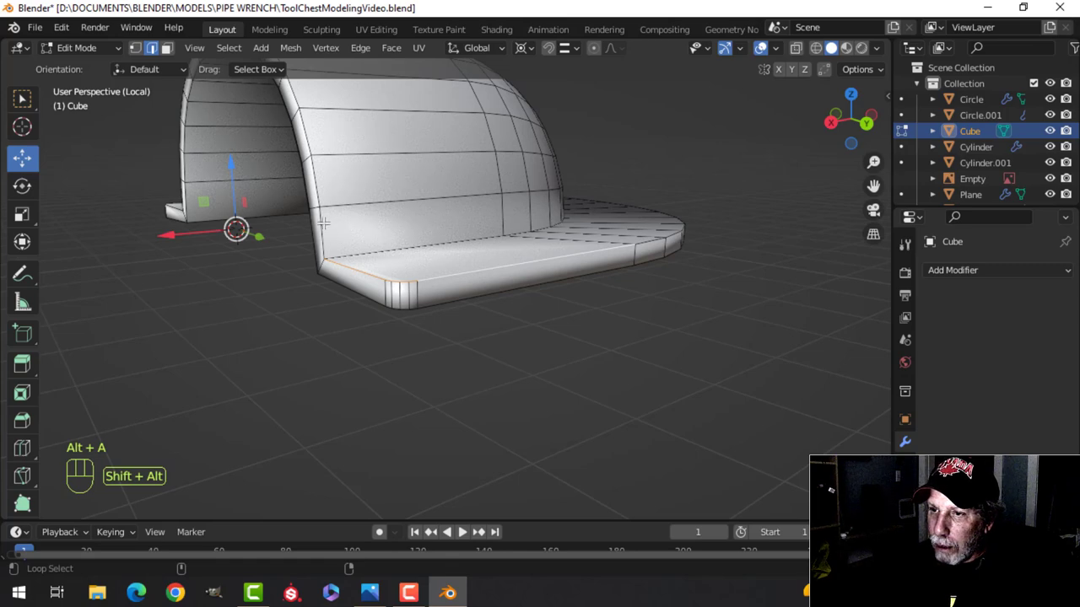
left_click(320, 195, "alt+shift")
middle_click_drag(320, 196, 470, 287)
scroll(393, 392, "down", 2)
middle_click_drag(390, 379, 521, 384)
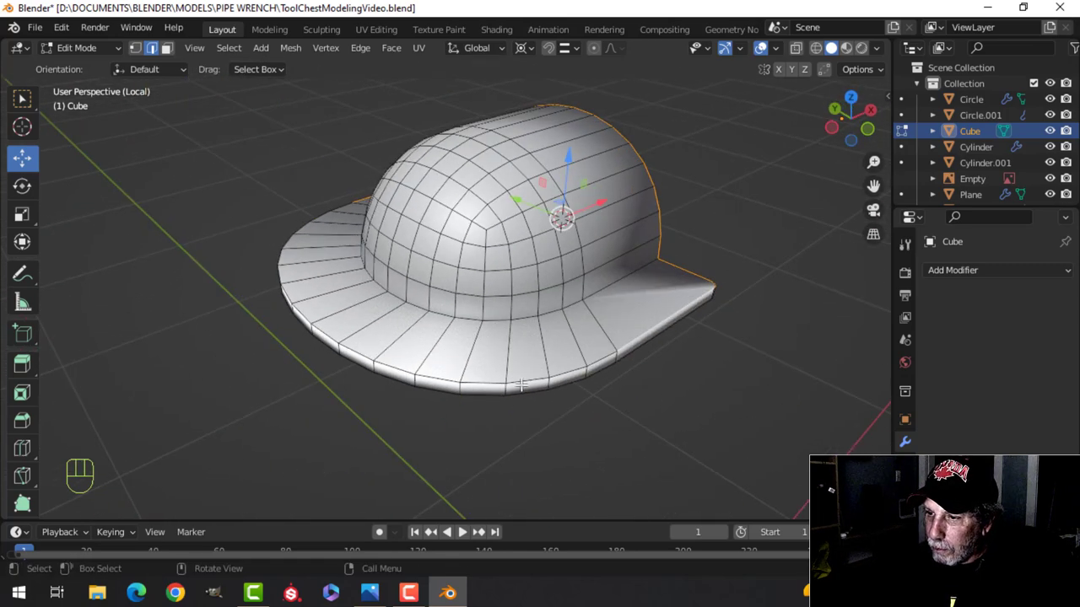
middle_click_drag(346, 362, 573, 362)
middle_click_drag(363, 361, 509, 279)
scroll(509, 377, "up", 2)
key("ctrl+b")
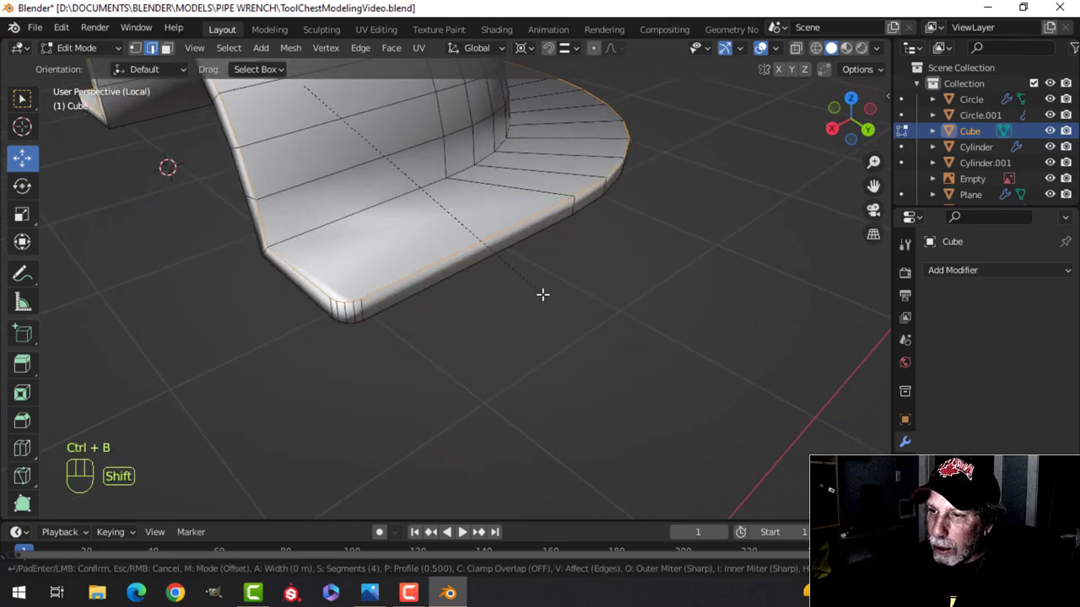
left_click(570, 340)
key("alt+a")
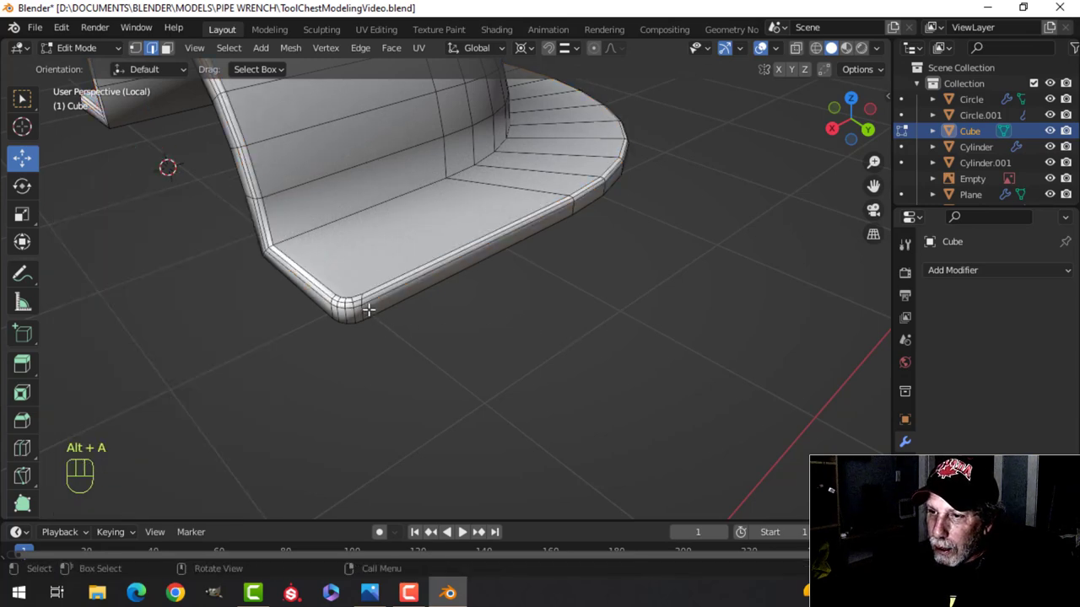
- Bevel the lower edge loop around the flange and the arch's inner rim with two segments, 0.00309 m wide
middle_click_drag(382, 310, 453, 328)
middle_click_drag(377, 327, 514, 354)
left_click(468, 358, "alt+shift")
middle_click_drag(351, 380, 535, 365)
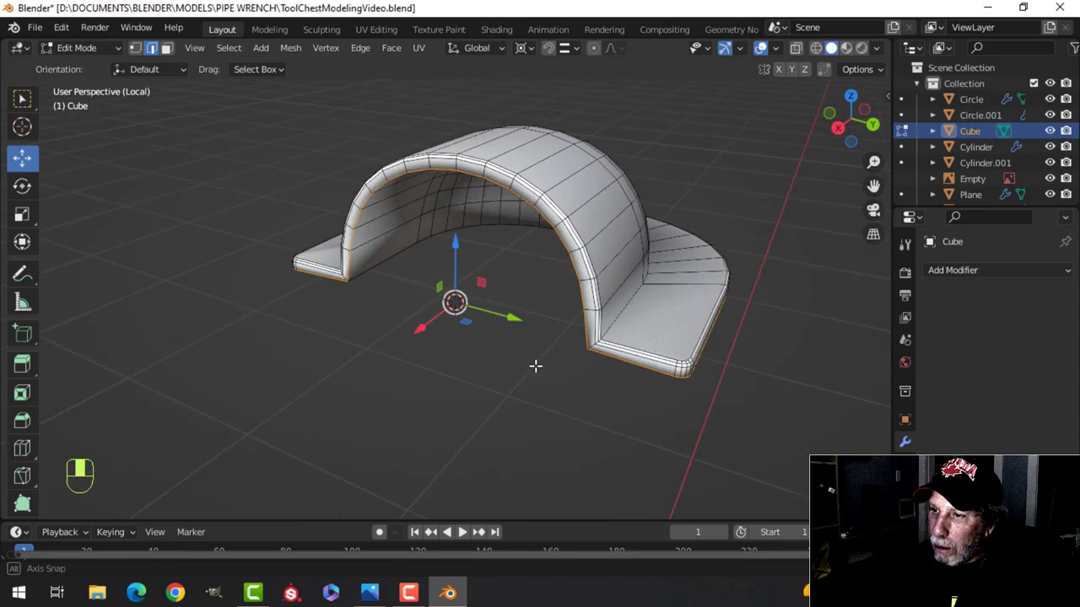
scroll(534, 365, "up", 2)
middle_click_drag(662, 360, 475, 316, "shift")
key("ctrl+b")
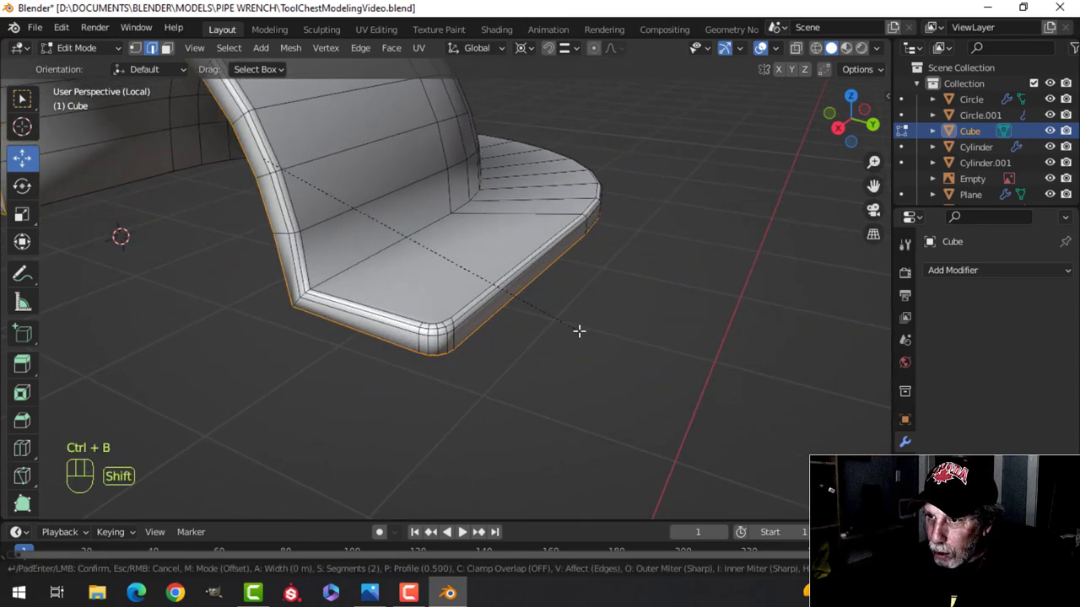
left_click(514, 347)
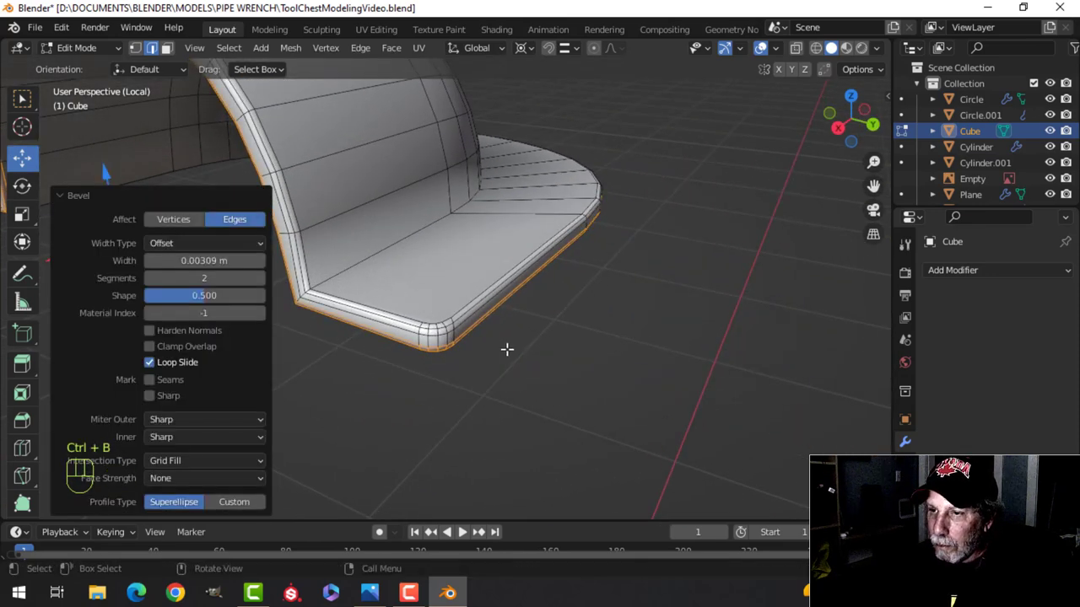
key("Tab")
scroll(472, 347, "down", 5)
key("alt+a")
- Bevel the crease edges where the dome meets the flange, inside and out, with two segments about 0.0057 m wide
middle_click_drag(447, 348, 252, 348)
scroll(523, 375, "up", 2)
middle_click_drag(340, 315, 490, 383, "shift")
scroll(480, 383, "up", 2)
middle_click_drag(477, 382, 501, 355, "shift")
left_click(423, 389)
key("Tab")
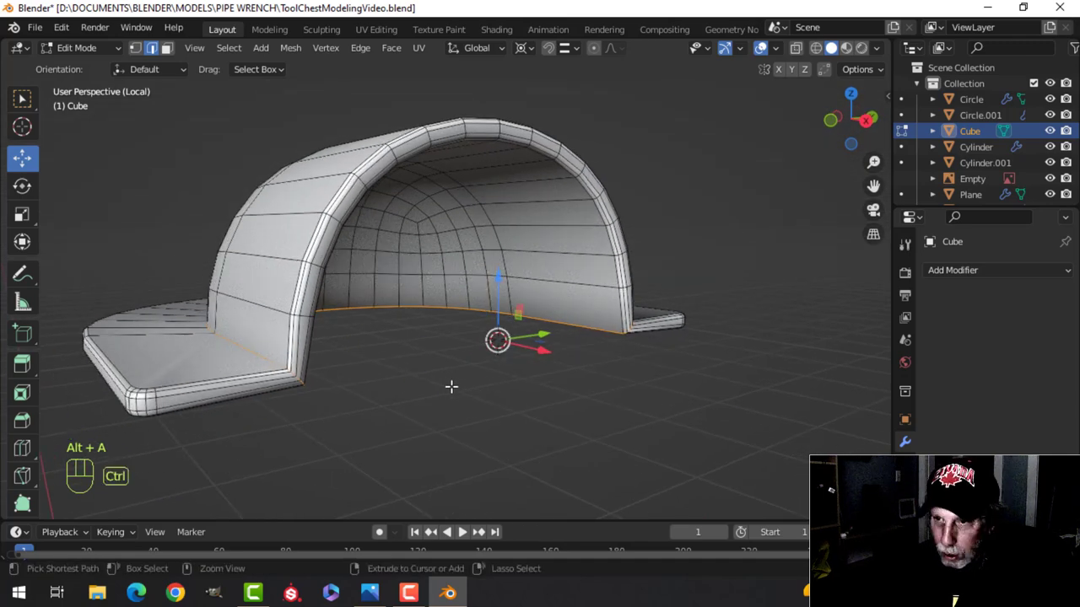
key("ctrl+b")
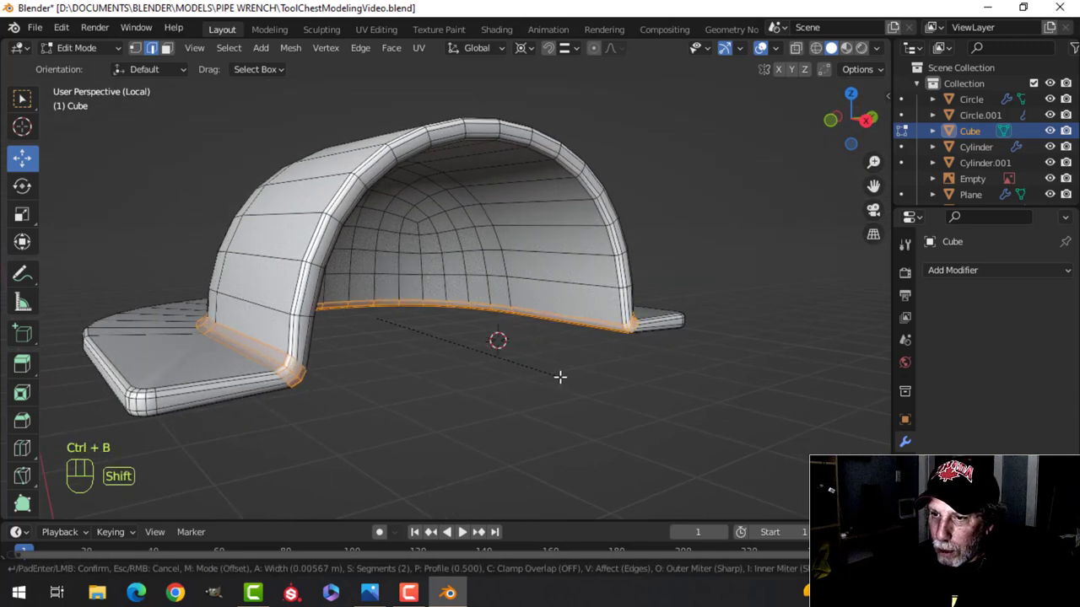
left_click(560, 377)
key("Tab")
key("alt+a")
- Inspect the bevelled bracket and leave the isolated view to show it on the chest lid
scroll(666, 334, "down", 3)
middle_click_drag(666, 334, 438, 365)
scroll(334, 377, "up", 4)
scroll(438, 365, "down", 3)
key("slash")
middle_click_drag(548, 340, 444, 177)
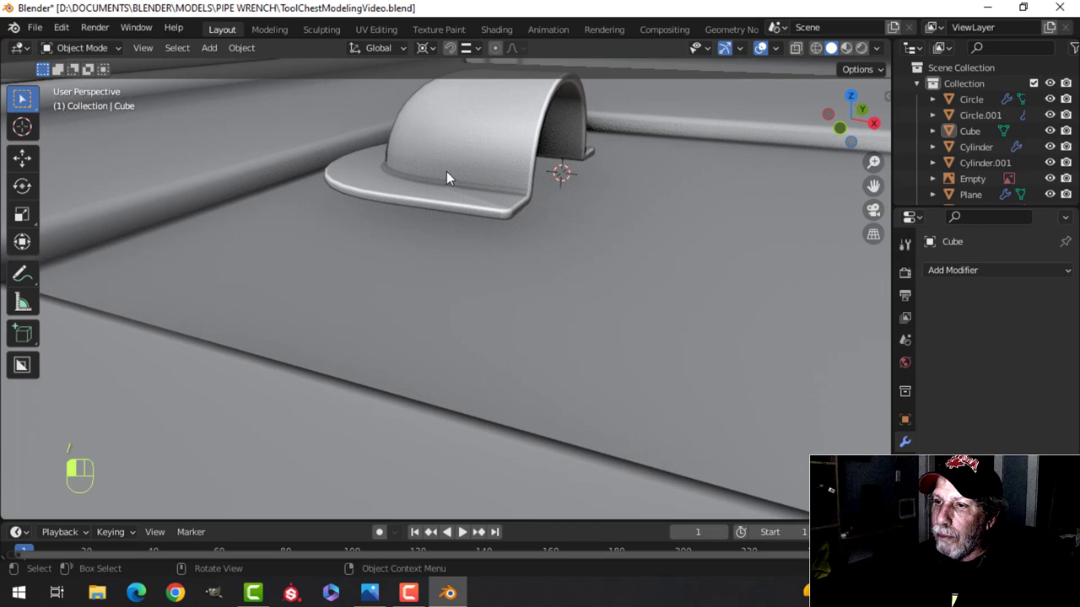
- Compare the bracket's height and position with the reference image and lid in front wireframe view, and return to solid shading
left_click(444, 177)
key("KP_1")
key("Tab")
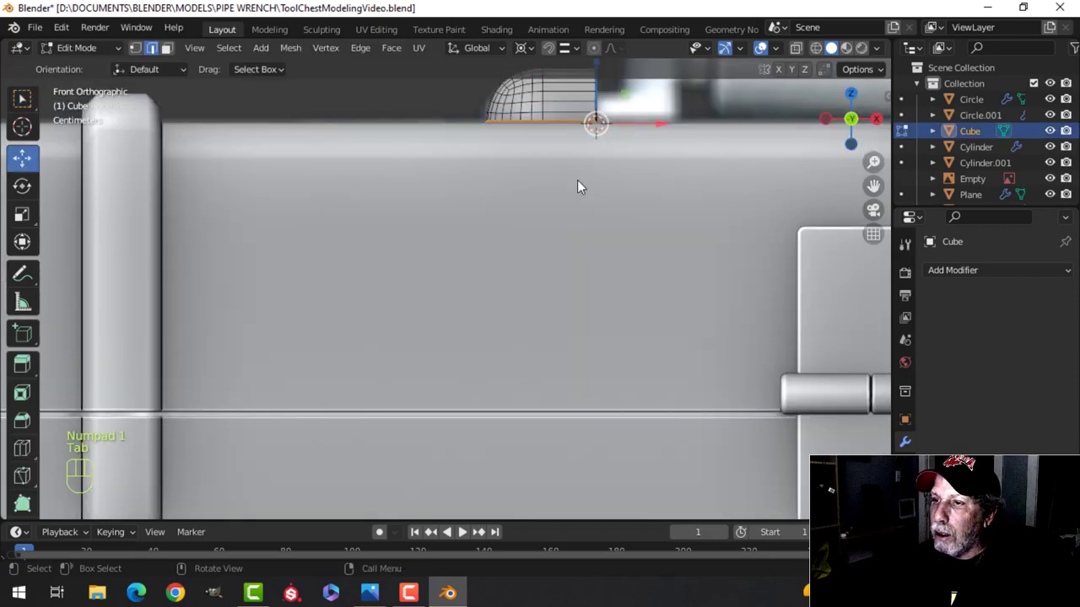
middle_click_drag(577, 179, 432, 268, "shift")
key("z")
left_click(387, 329)
middle_click_drag(388, 329, 437, 280, "shift")
key("z")
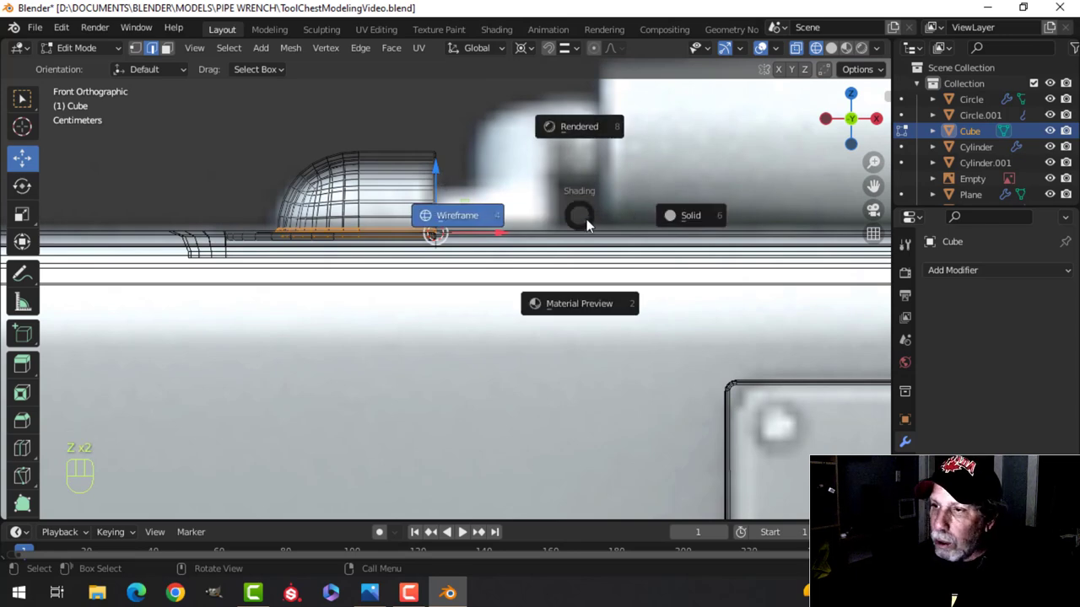
left_click(685, 216)
middle_click_drag(685, 216, 527, 288)
middle_click_drag(443, 325, 531, 258, "shift")
left_click_drag(431, 181, 428, 191)
key("ctrl+z")
key("Tab")
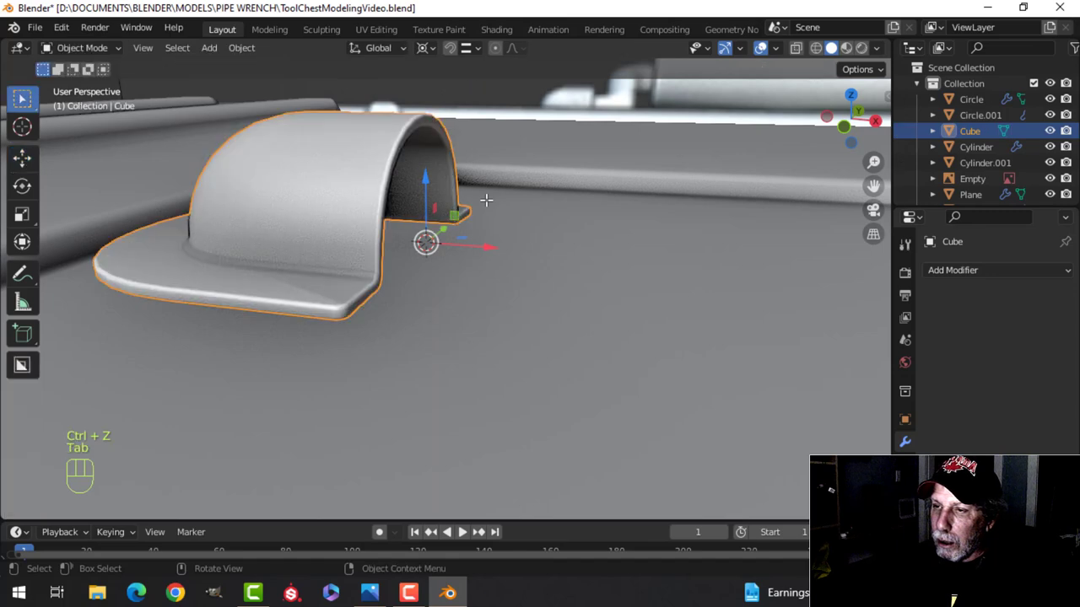
- Select the entire bracket mesh, lower it along Z onto the lid, and check it against the reference from the front
key("Tab")
key("a")
left_click_drag(425, 184, 414, 210)
key("Tab")
scroll(442, 215, "down", 6)
key("alt+a")
middle_click_drag(499, 263, 504, 241)
key("KP_1")
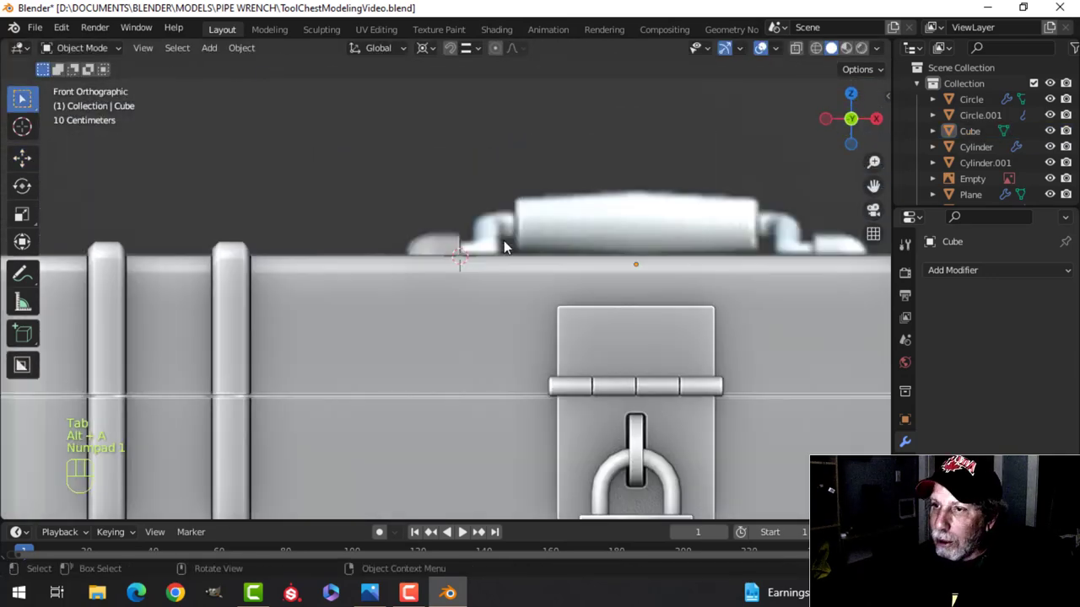
scroll(503, 240, "up", 2)
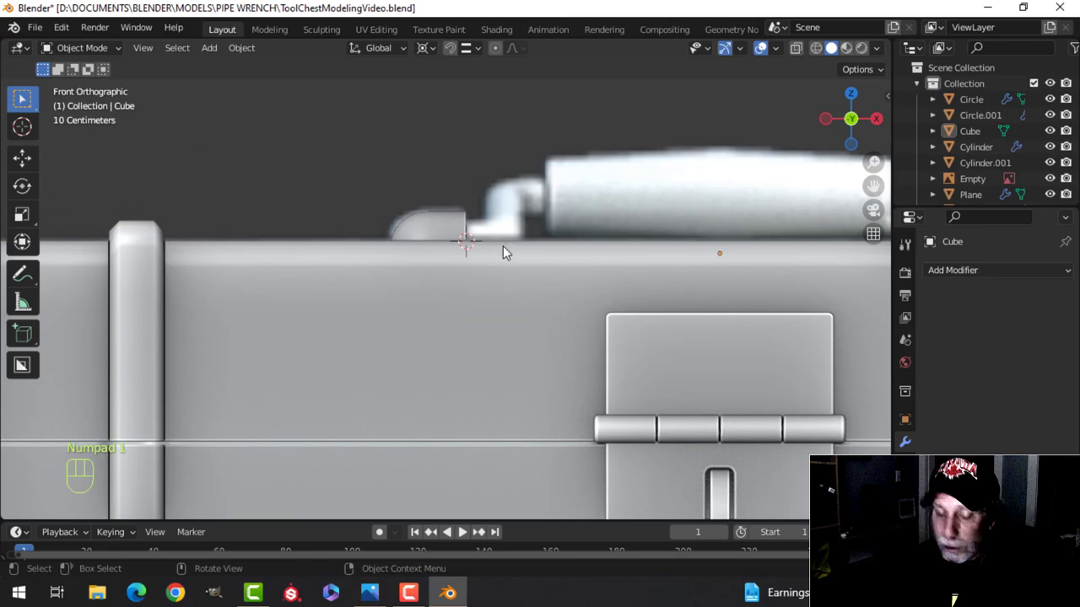
- Snap the 3D cursor to the centre of the lid's recessed rectangular face
key("z")
left_click(631, 247)
mouse_move(533, 225)
middle_mouse_down()
mouse_move(451, 326)
mouse_move(505, 324)
mouse_move(452, 286)
middle_mouse_up()
scroll(453, 301, "up", 2)
left_click(453, 286)
key("Tab")
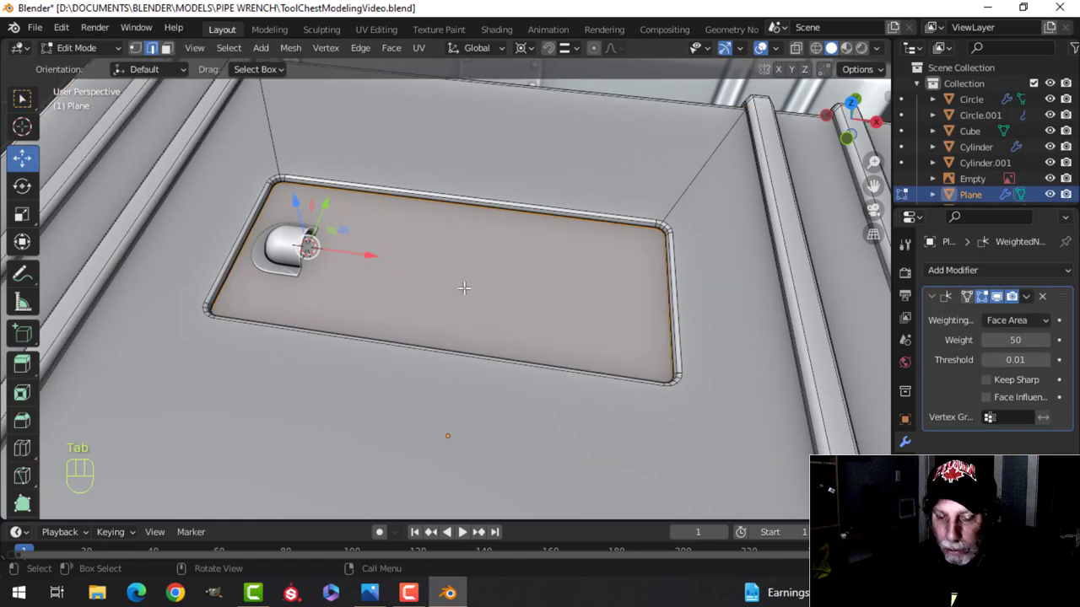
key("3")
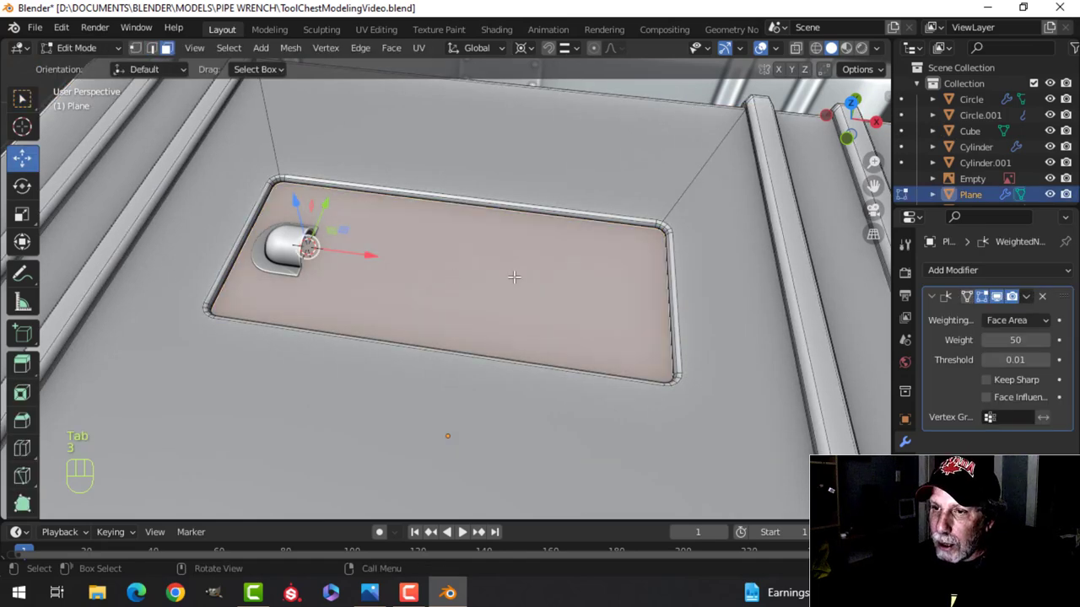
key("shift+s")
left_click(512, 354)
key("Tab")
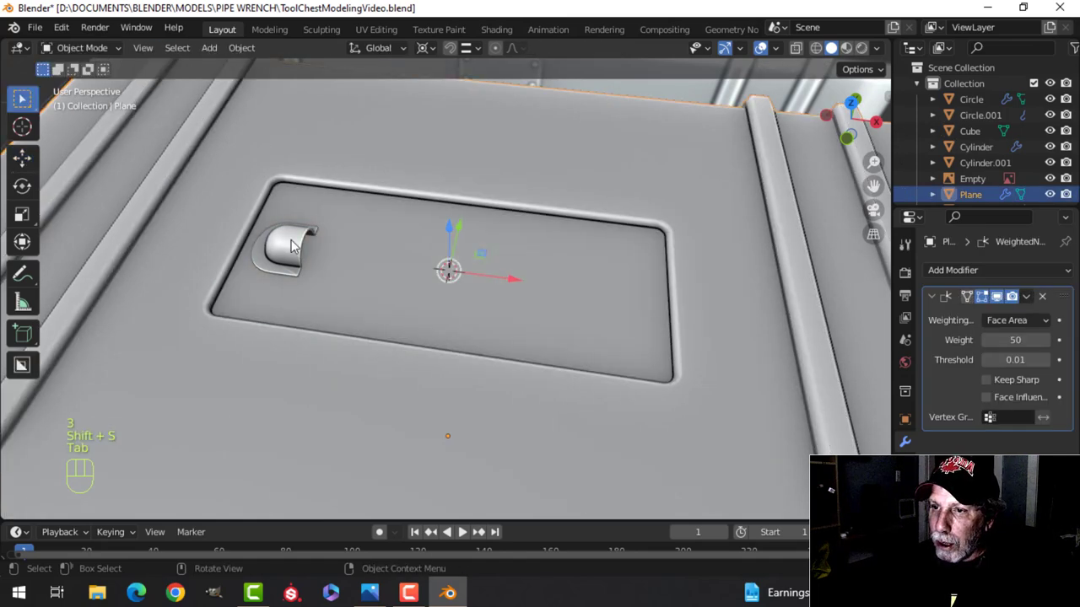
- Set the bracket's origin to the 3D cursor and change the transform pivot point to Median Point
left_click(286, 248)
left_click(249, 53)
mouse_move(284, 79)
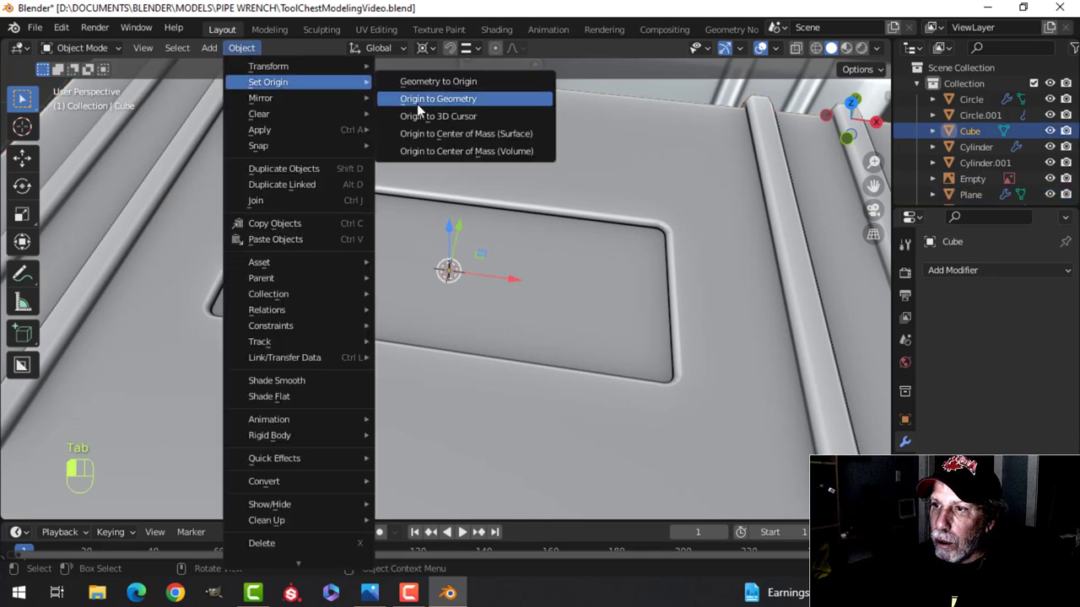
left_click(430, 116)
left_click(424, 50)
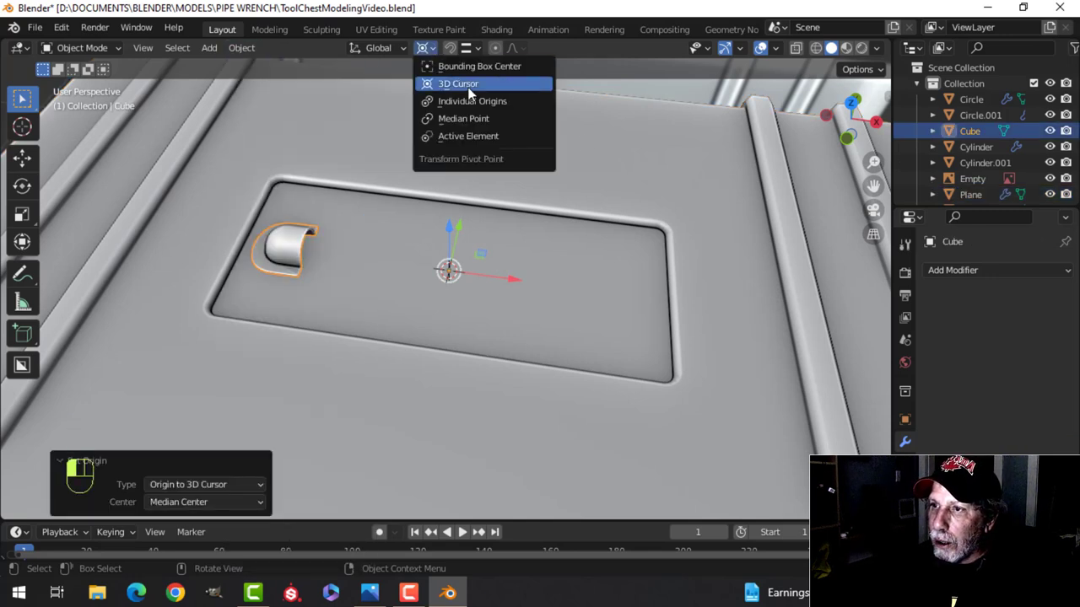
left_click(471, 117)
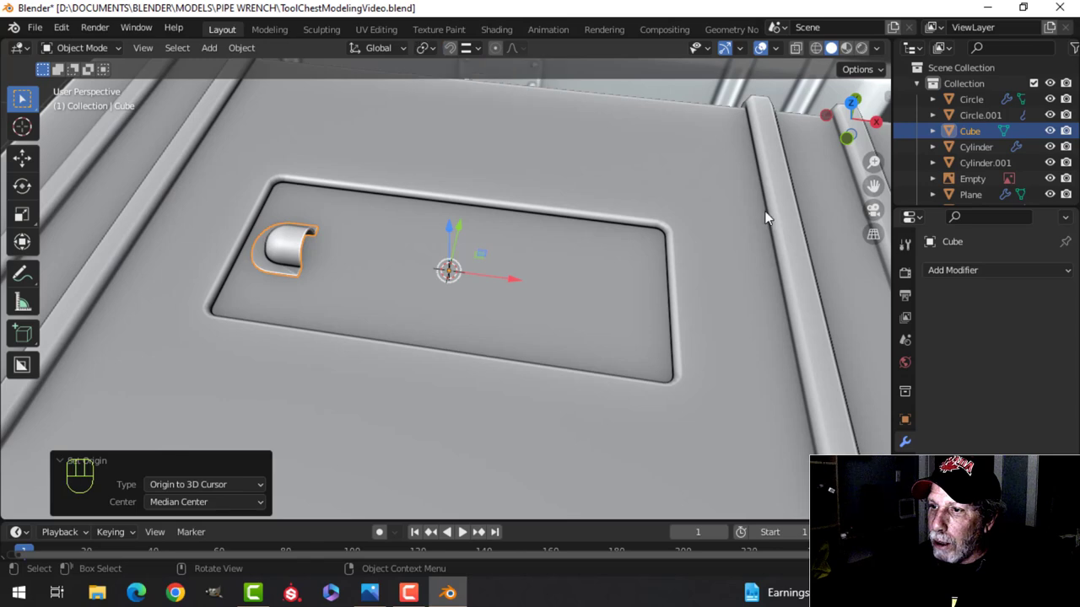
- Add a Mirror modifier to the bracket so it is duplicated at the opposite end of the lid's recessed panel, and deselect it
left_click(962, 278)
left_click(777, 454)
key("alt+a")
middle_click_drag(660, 284, 451, 202)
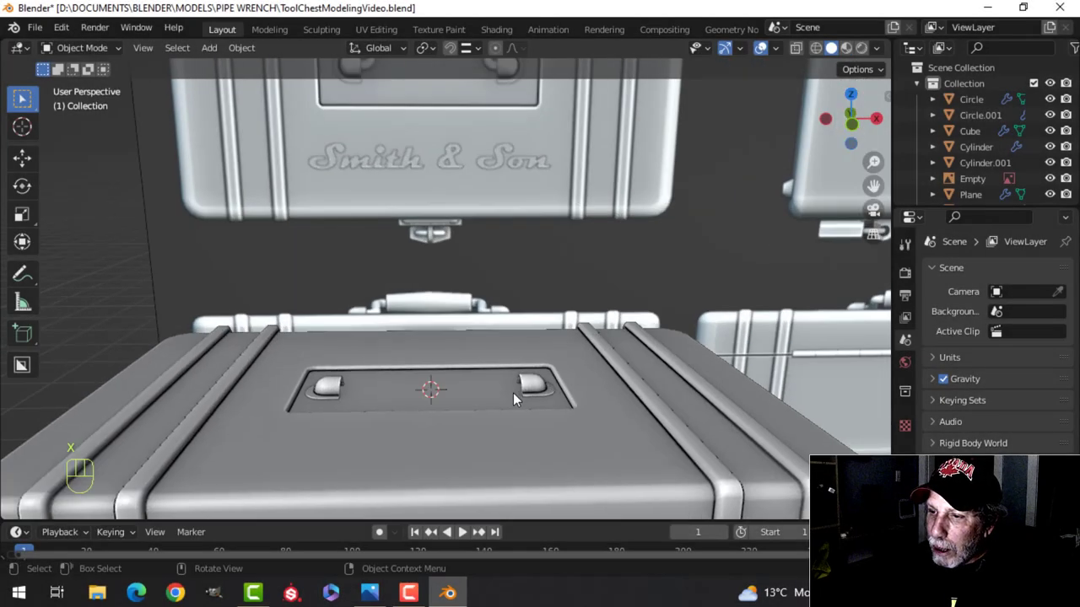
- Add a plane at the 3D cursor, raise its mesh about 0.626 m along Z, and rotate it 90° about X
mouse_move(512, 392)
middle_mouse_down()
mouse_move(491, 370)
mouse_move(442, 357)
mouse_move(508, 371)
middle_mouse_up()
key("shift+a")
mouse_move(466, 239)
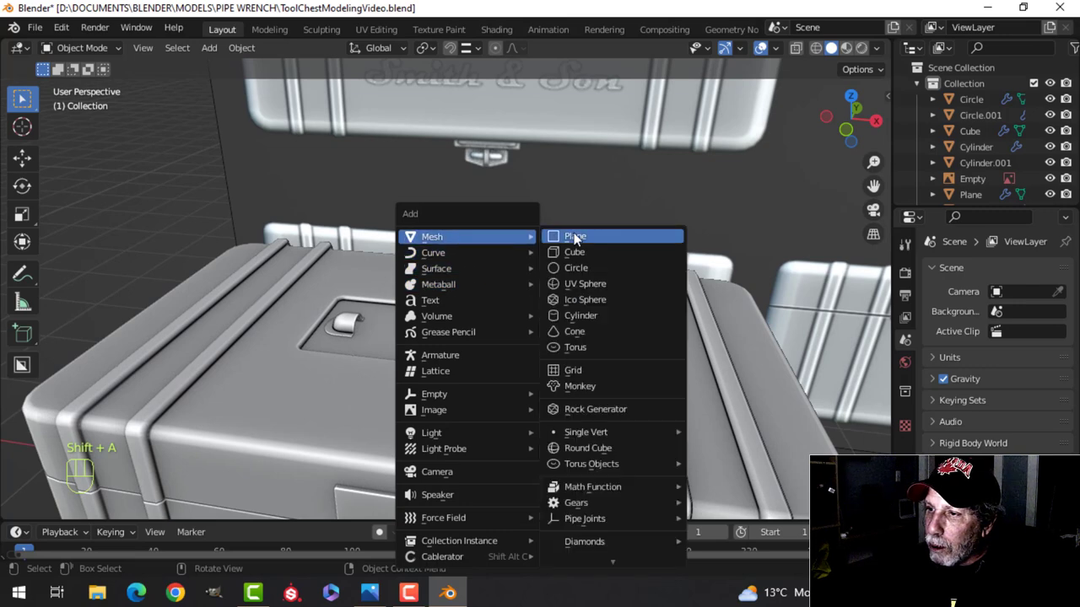
left_click(574, 236)
key("Tab")
scroll(588, 321, "down", 3)
left_click_drag(447, 278, 455, 225)
key("r")
key("x")
key("9")
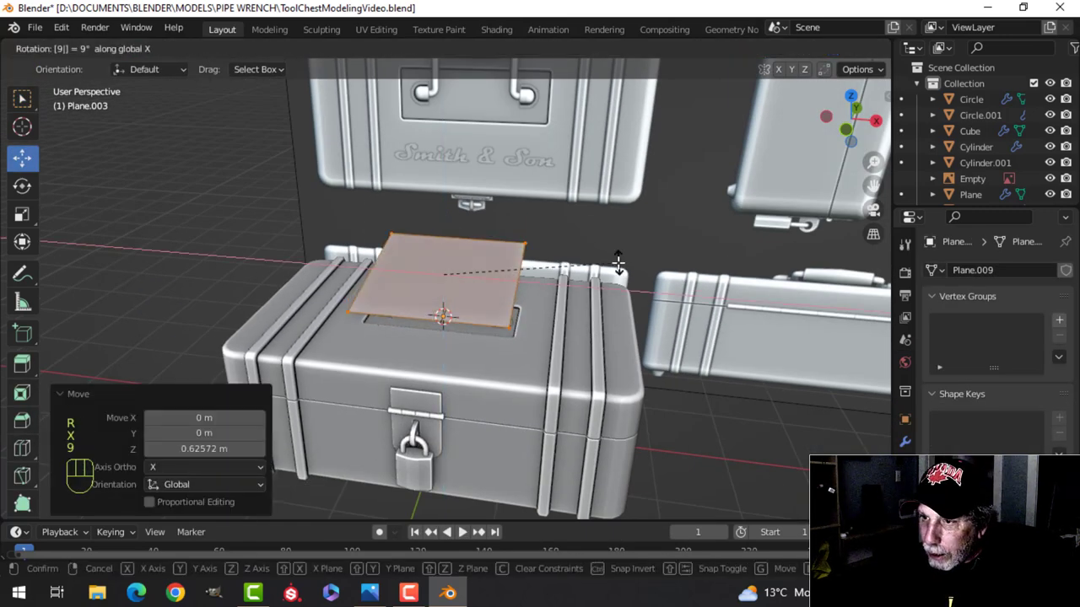
key("0")
key("Return")
- Narrow the upright plane by scaling it along X to about 0.553
middle_click_drag(615, 260, 593, 288)
key("s")
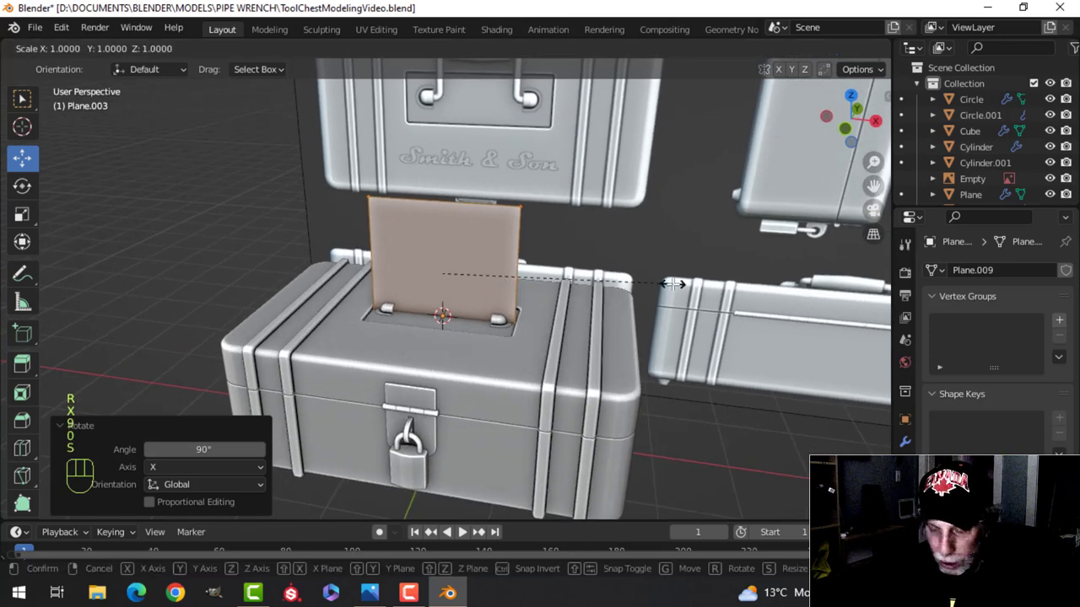
key("x")
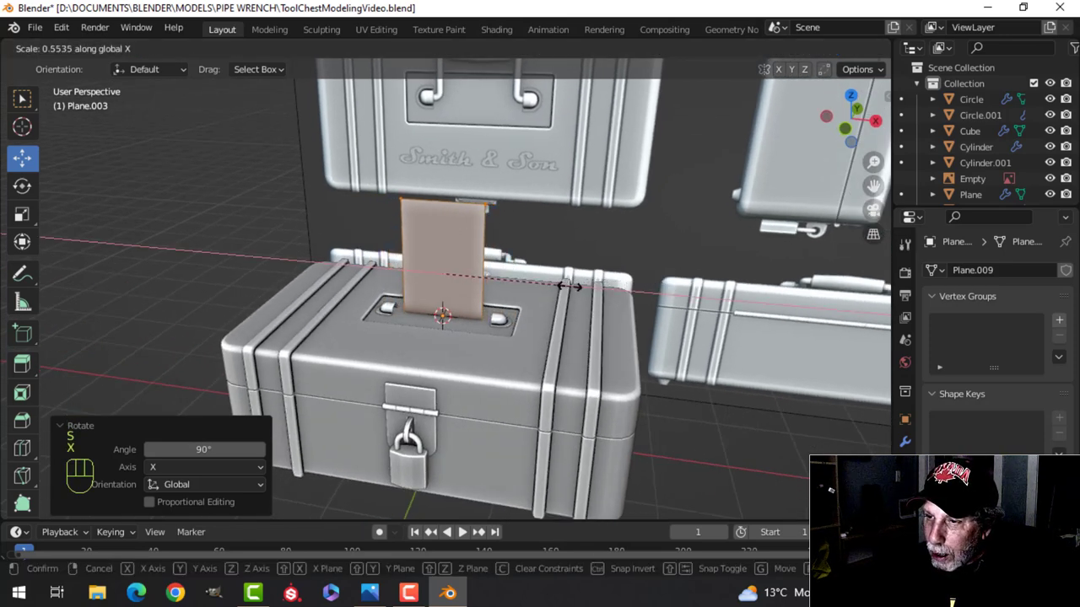
left_click(569, 287)
middle_click_drag(489, 252, 531, 299)
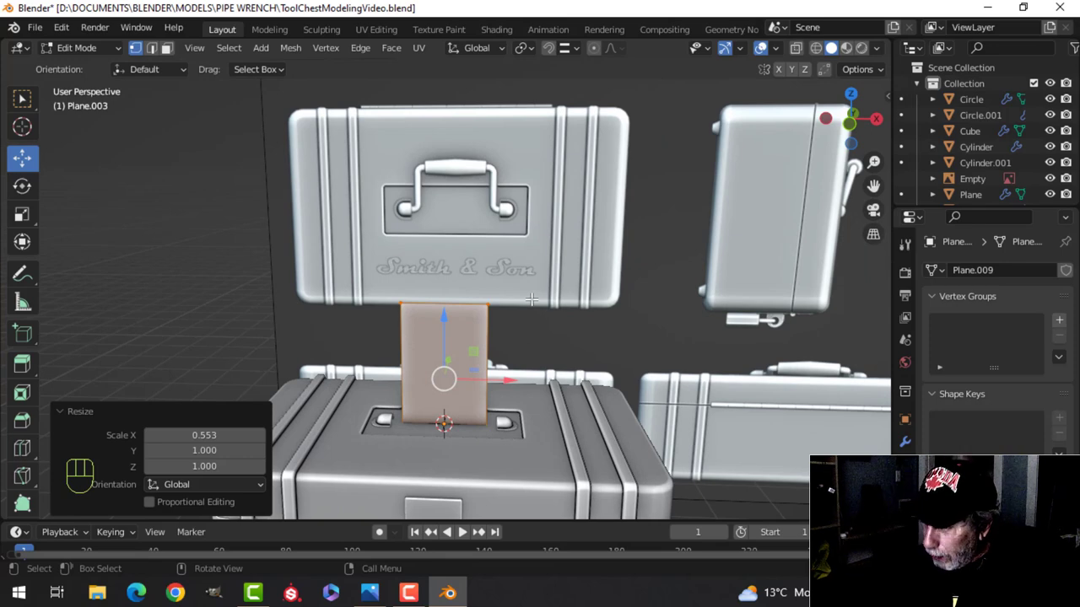
- Move the plane up along Z in front view until its top edge lines up with the reference handle's grip
key("KP_1")
scroll(553, 294, "up", 2)
scroll(464, 315, "down", 3)
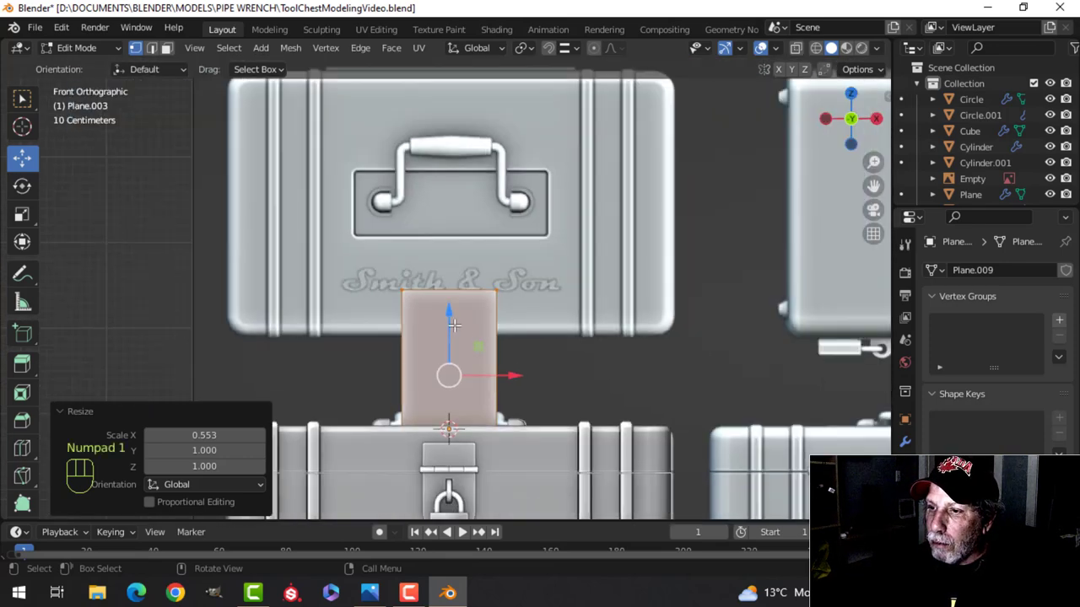
key("g")
key("z")
left_click(498, 160)
scroll(472, 147, "up", 2)
left_click_drag(453, 139, 447, 148)
- Raise the plane's two lower vertices to the reference bracket level and delete the face and bottom edge, leaving a U-shaped outline
key("1")
left_click(382, 331)
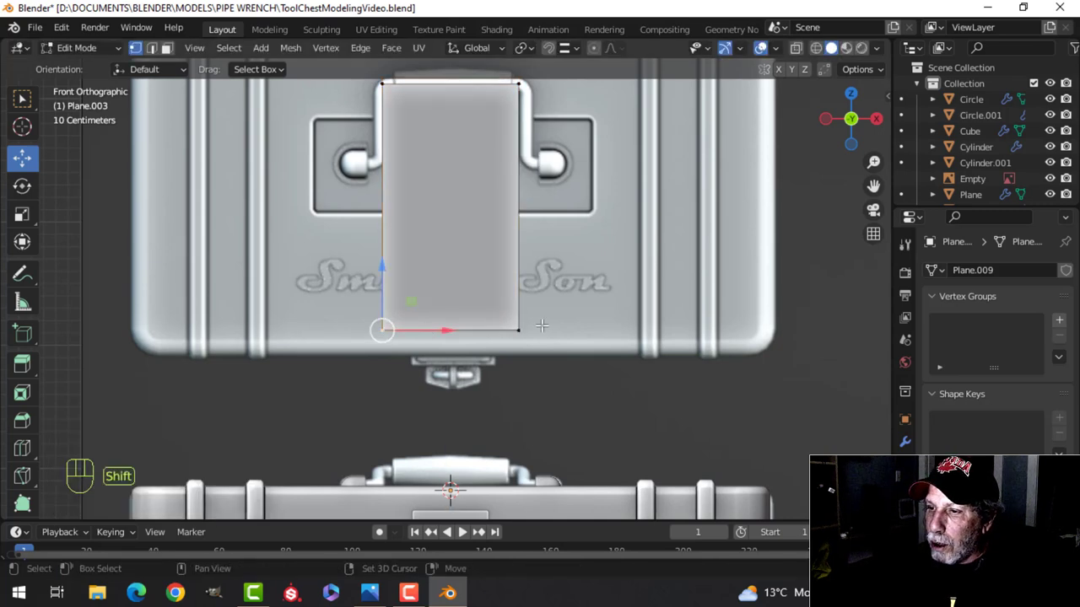
left_click_drag(451, 289, 465, 108)
left_click(548, 154)
middle_click_drag(471, 177, 471, 246, "shift")
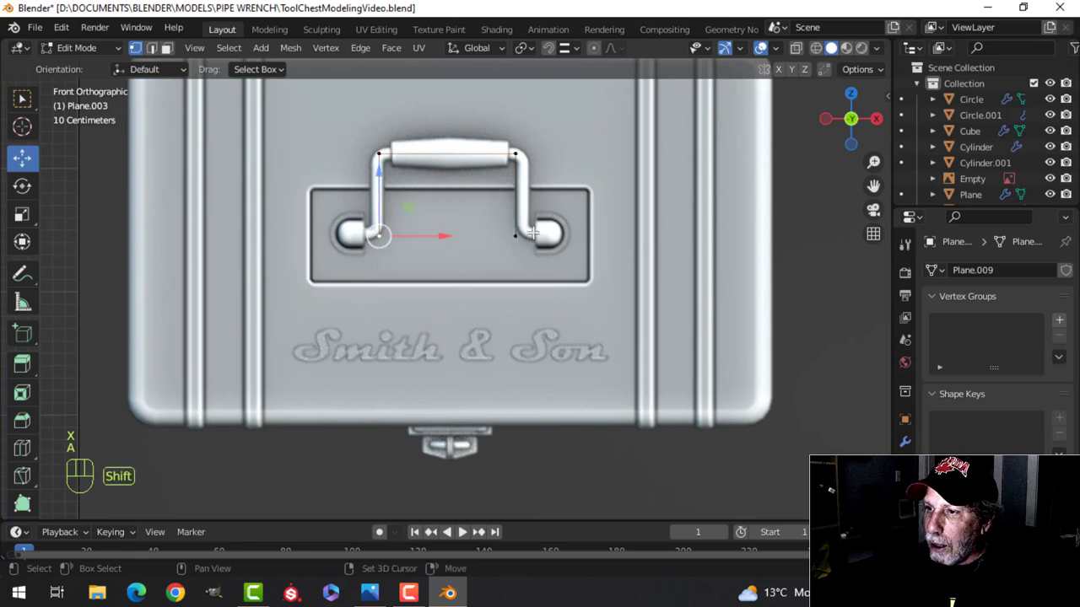
- Extrude the outline's two lower vertices outward along X into the reference brackets
key("e")
key("s")
key("x")
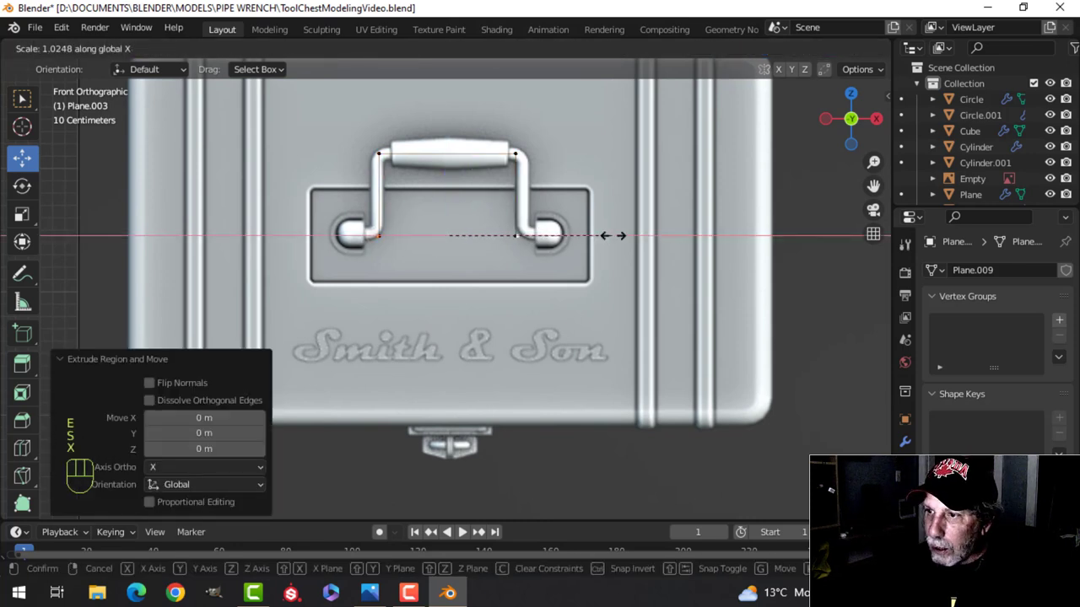
left_click(675, 230)
- Select the outline's four corner vertices and scale them along X by about 1.039 to match the reference handle
left_click(519, 154)
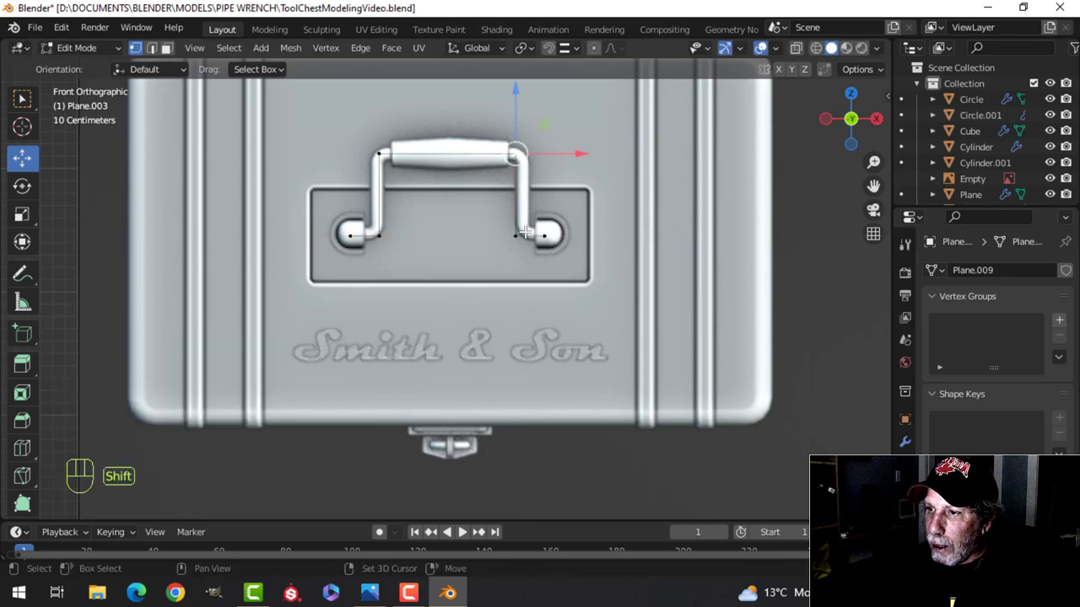
key("s")
key("x")
left_click(580, 216)
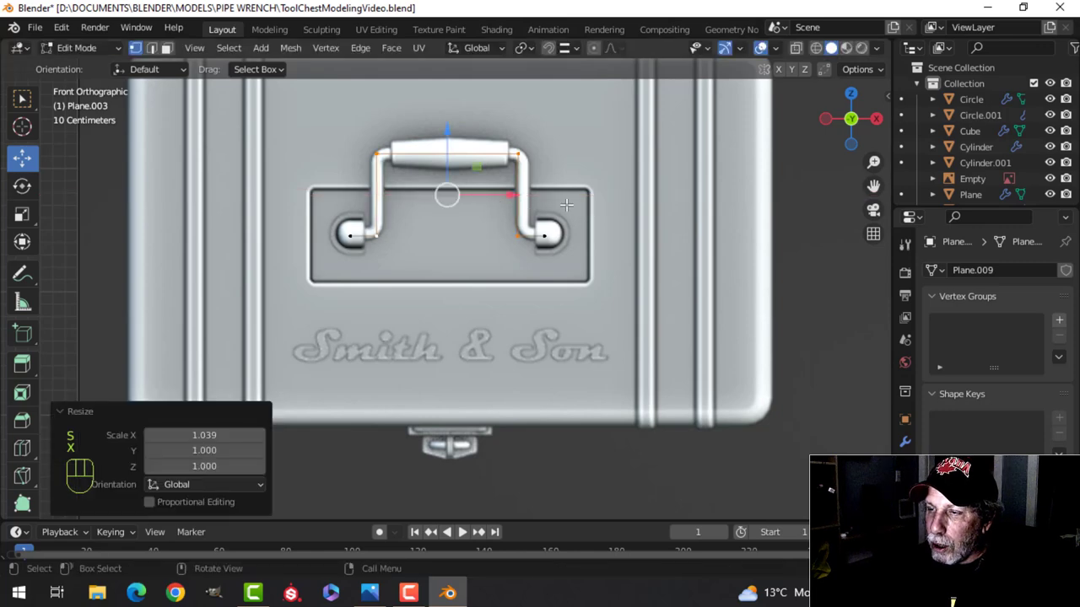
- Bevel the four corner vertices of the handle outline with 4 segments and a width of about 0.093 m
key("alt+a")
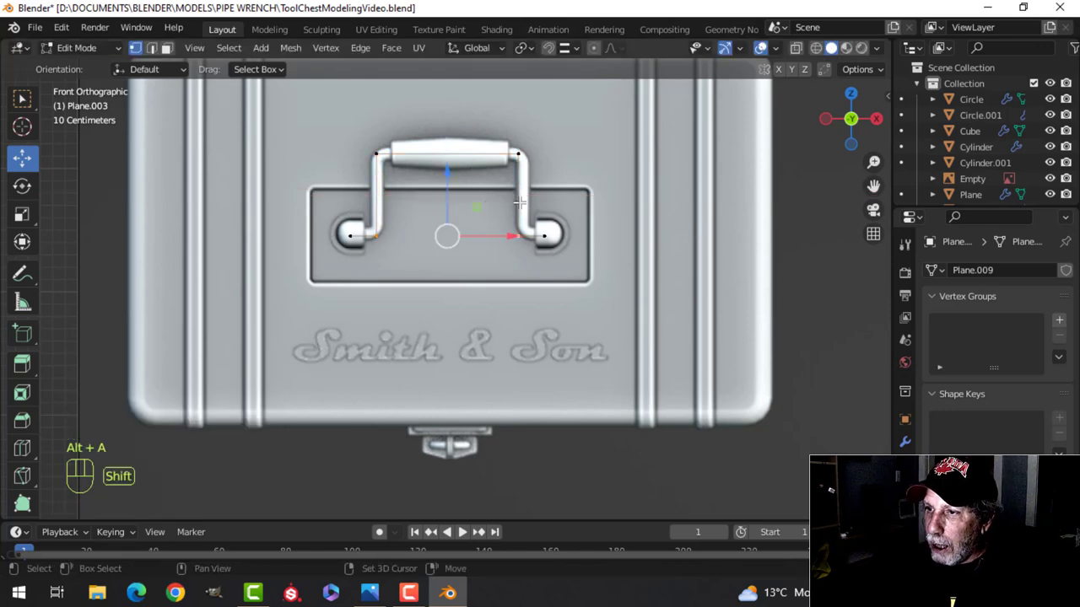
left_click(369, 150, "shift")
scroll(384, 169, "up", 2)
middle_click_drag(409, 206, 510, 311, "shift")
scroll(526, 293, "up", 2)
key("shift+ctrl+b")
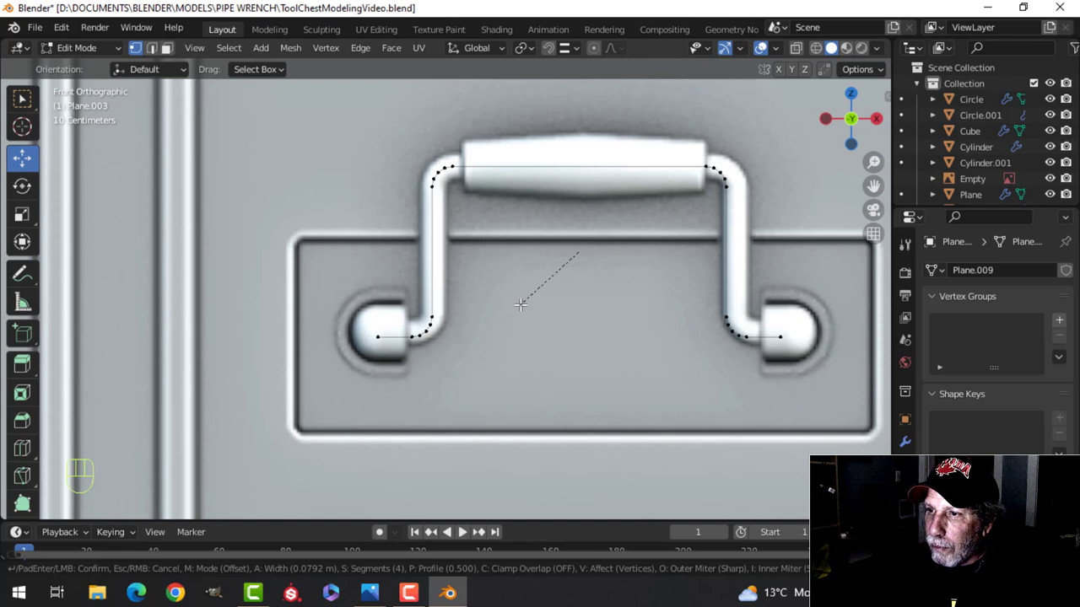
left_click(516, 305)
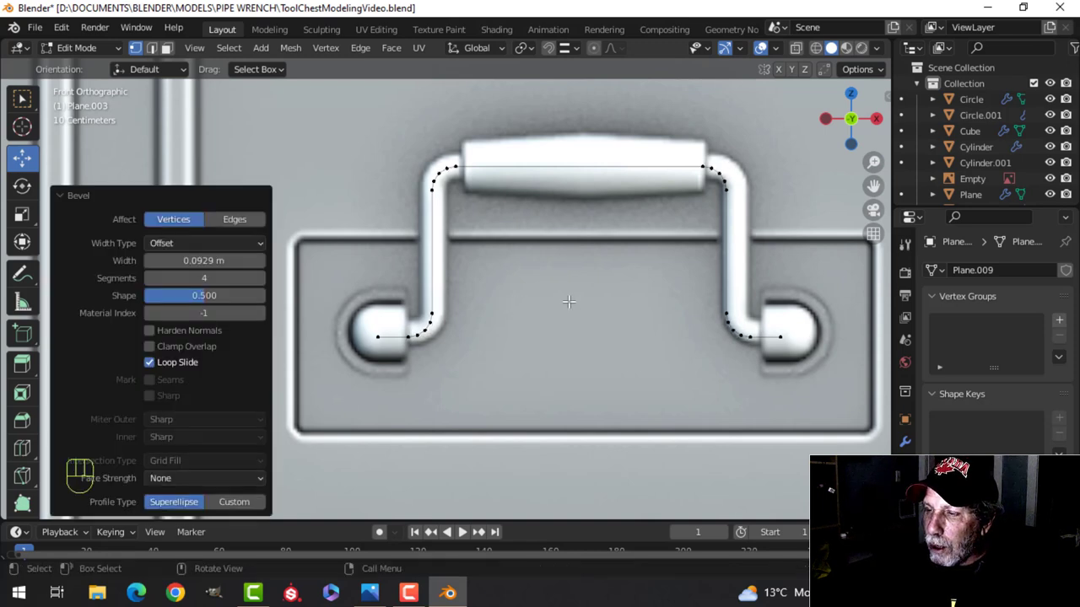
- Convert the handle outline to a curve and give it a round bevel with a depth of 0.055 m
key("Tab")
right_click(544, 169)
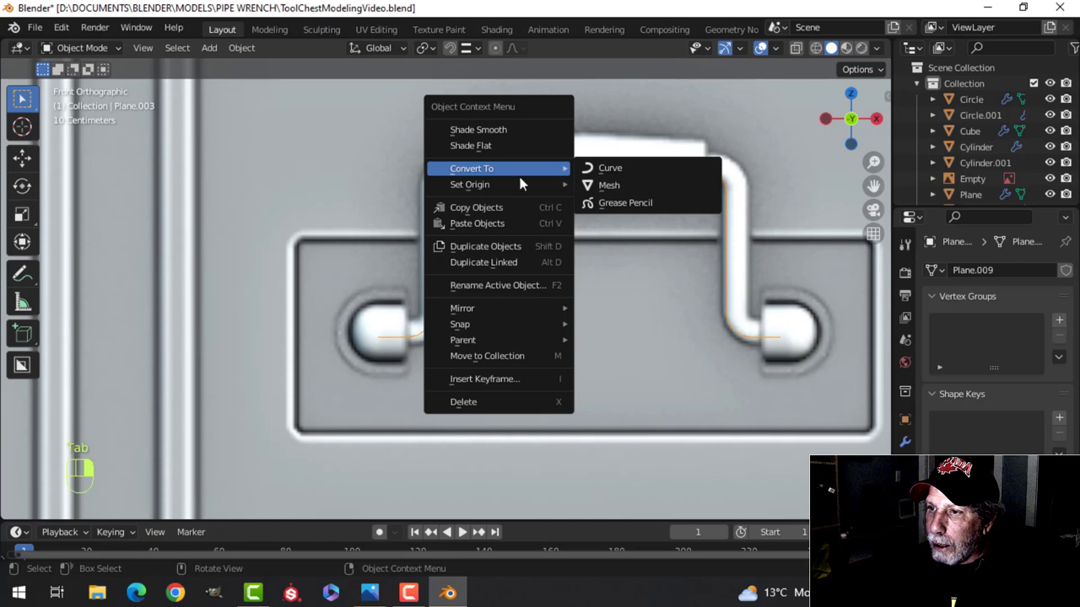
mouse_move(503, 169)
left_click(623, 168)
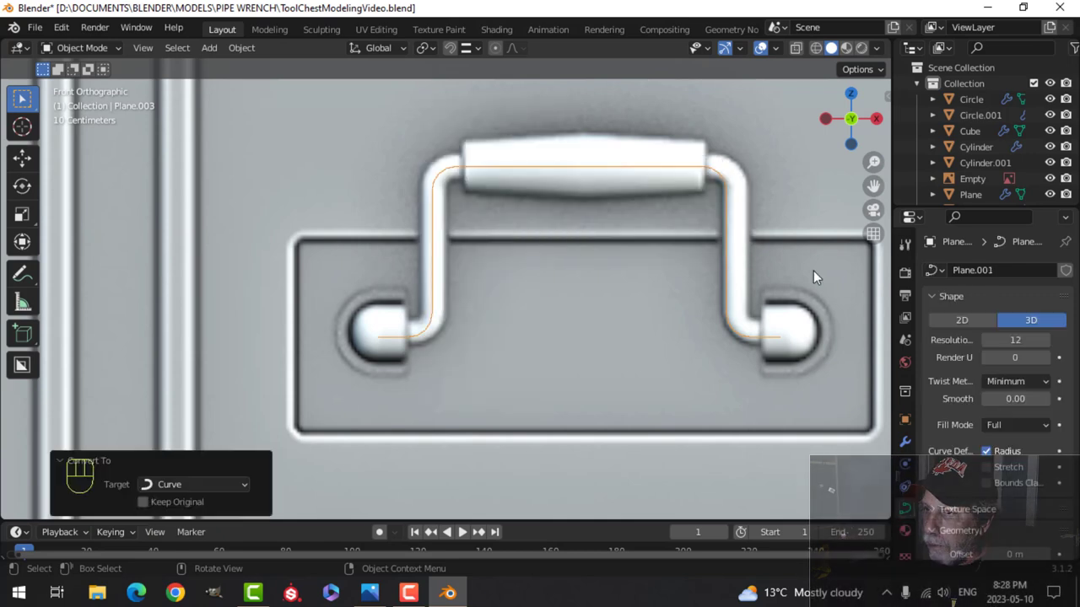
scroll(989, 479, "down", 8)
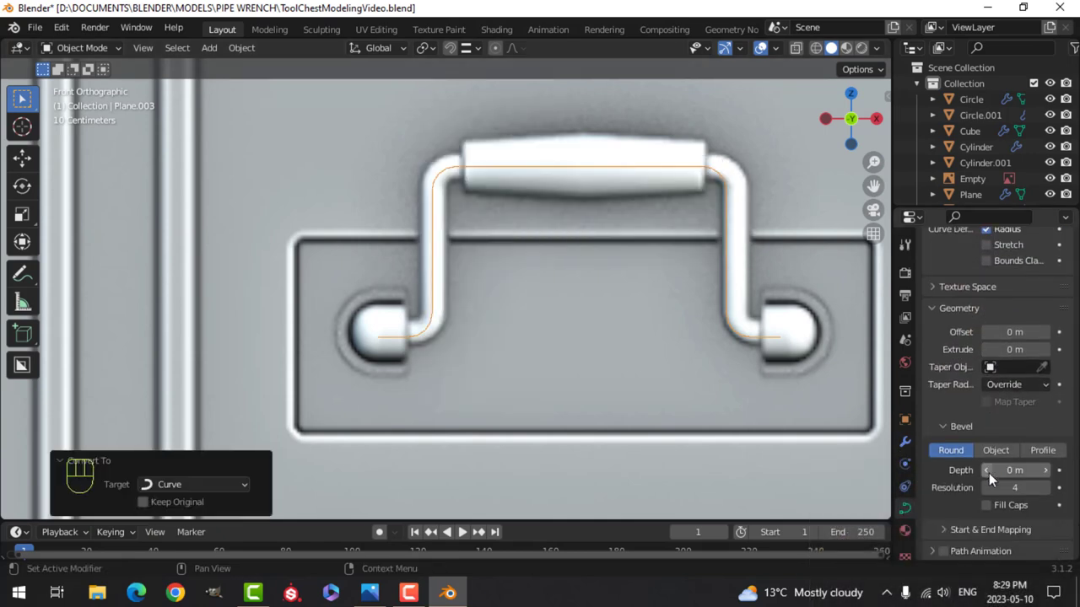
left_click_drag(1005, 408, 1046, 408)
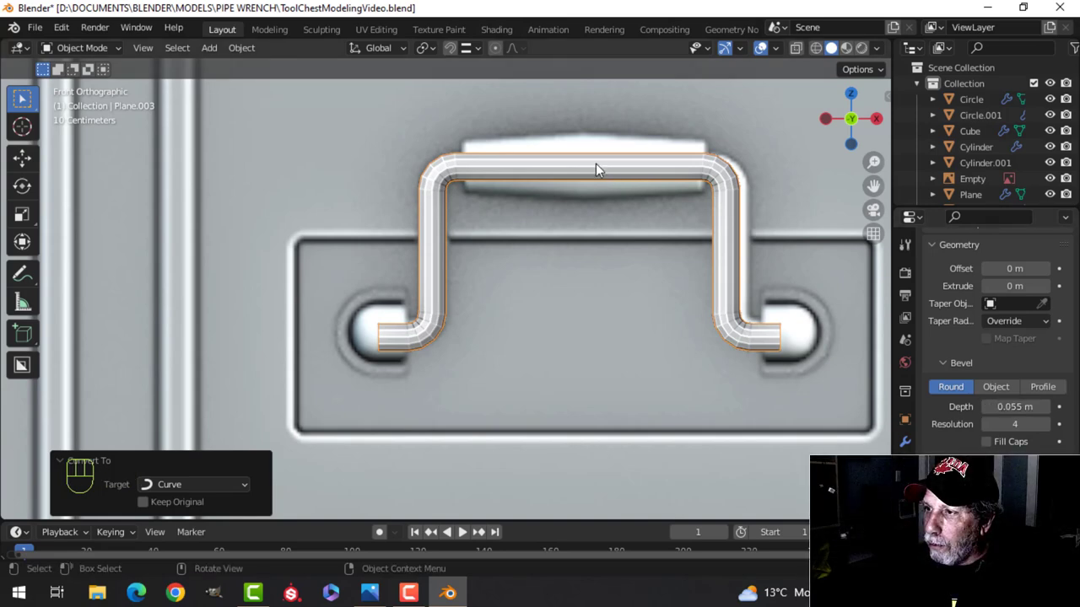
- Lower the handle tube about 2.592 m along Z so its ends sit in the lid's brackets
key("shift+c")
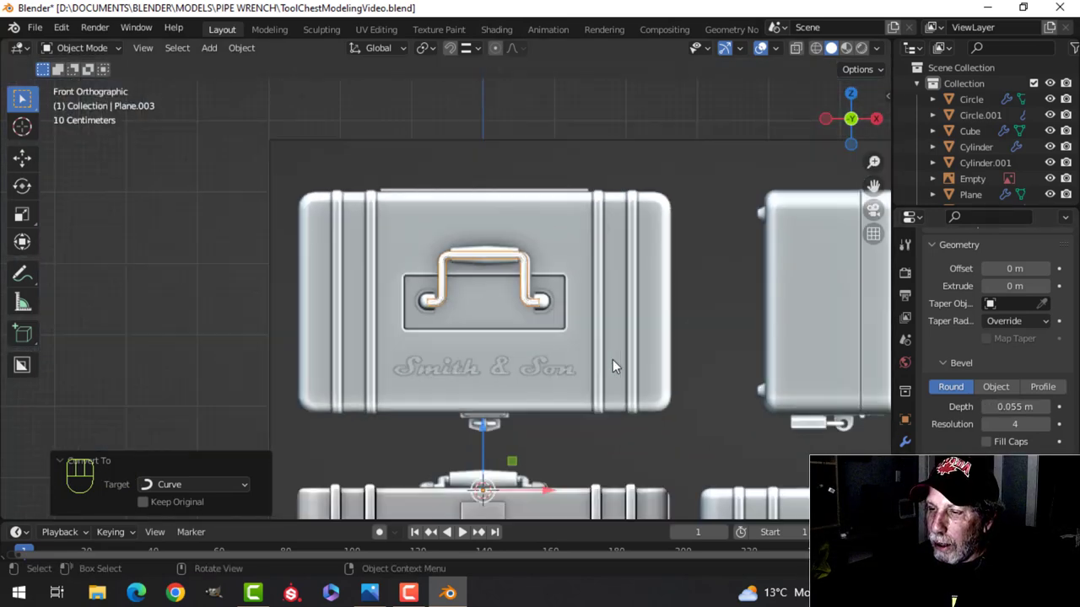
middle_click_drag(598, 304, 435, 354)
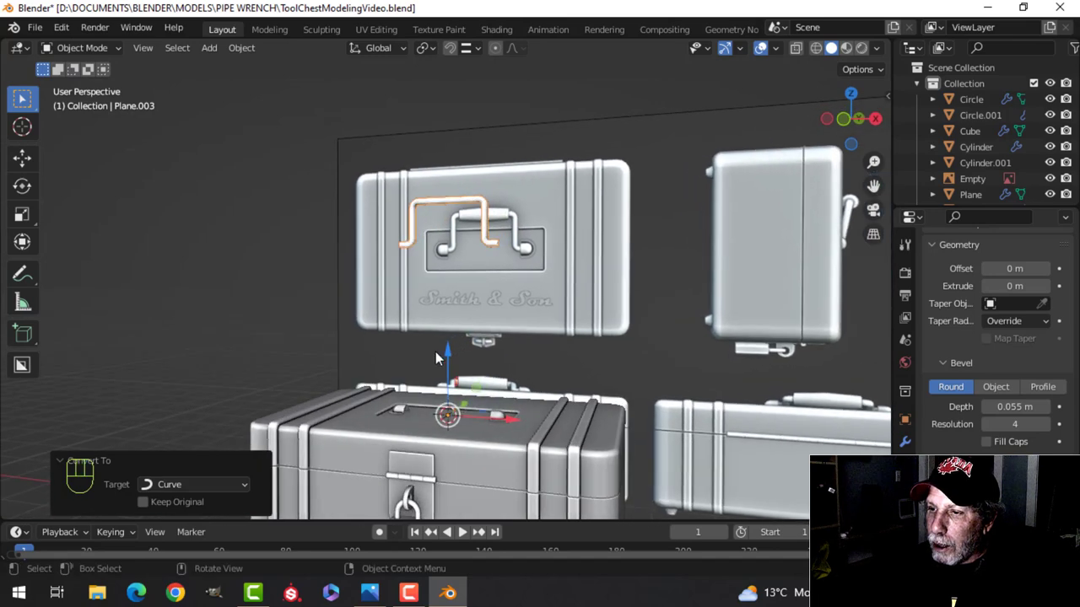
left_click_drag(448, 356, 447, 523)
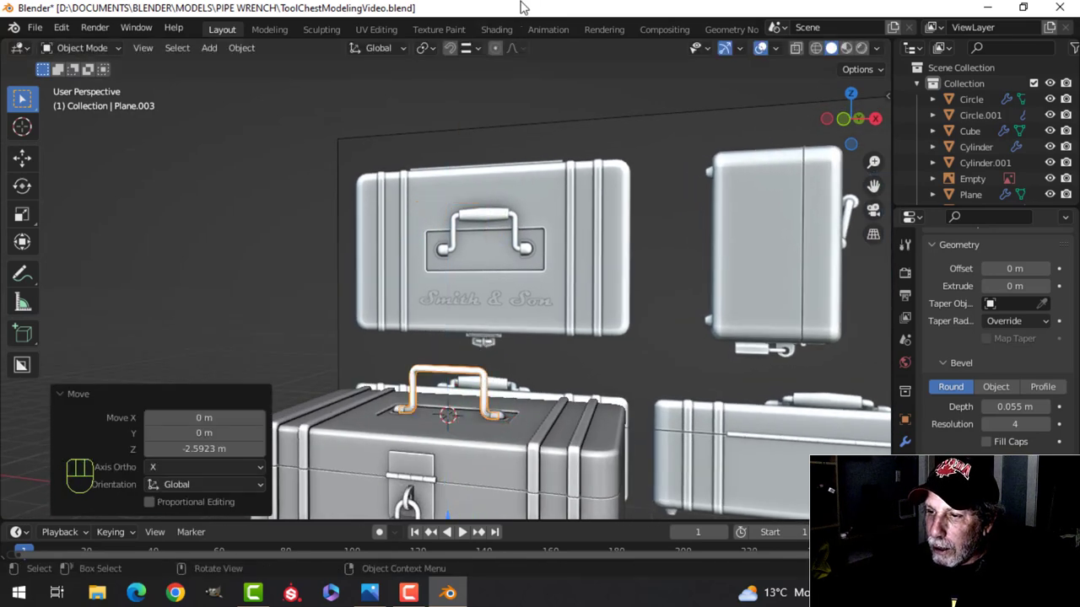
scroll(553, 483, "up", 2)
middle_click_drag(553, 482, 591, 288, "shift")
scroll(588, 285, "up", 7)
mouse_move(570, 216)
middle_mouse_down()
mouse_move(546, 261)
mouse_move(571, 221)
middle_mouse_up()
scroll(572, 236, "down", 3)
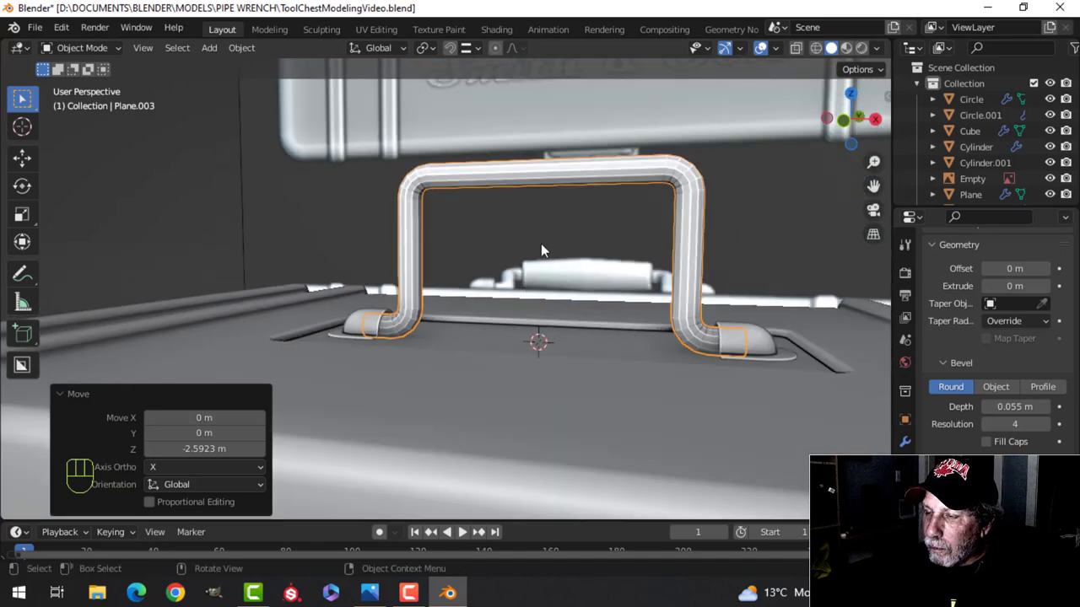
- Set the handle's origin to its geometry and raise it about 0.01 m along Z to fit the brackets
right_click(549, 180)
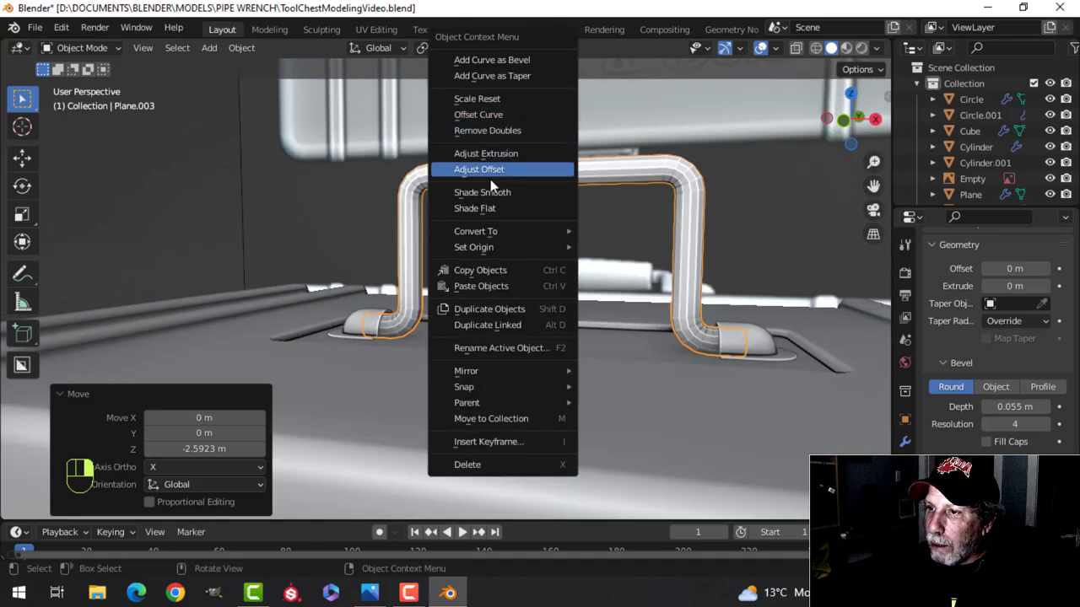
mouse_move(506, 247)
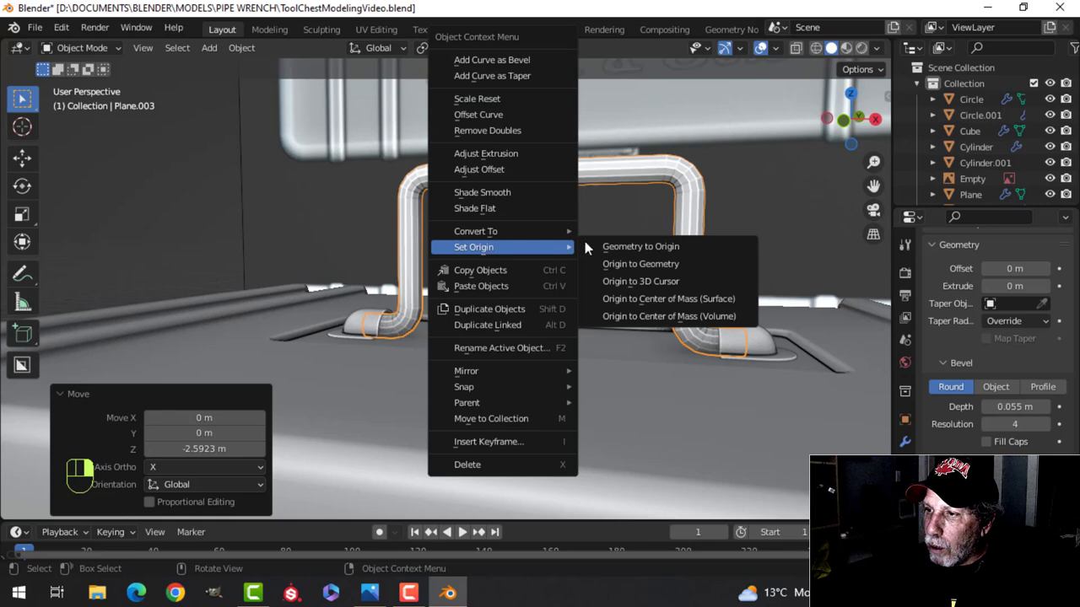
left_click(643, 264)
left_click_drag(540, 203, 680, 223)
middle_click_drag(680, 224, 623, 251)
scroll(622, 252, "up", 3)
- Apply smooth shading to the handle tube, deselect it, and check it from the front
right_click(624, 244)
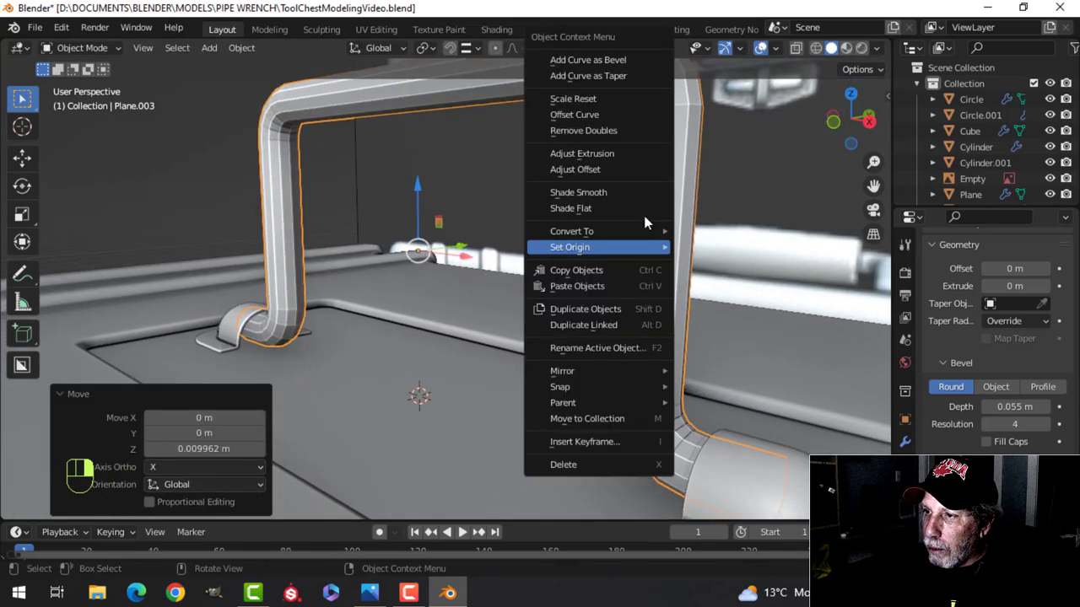
left_click(598, 198)
scroll(498, 246, "down", 2)
key("alt+a")
middle_click_drag(447, 255, 511, 263)
middle_click_drag(590, 264, 496, 270, "shift")
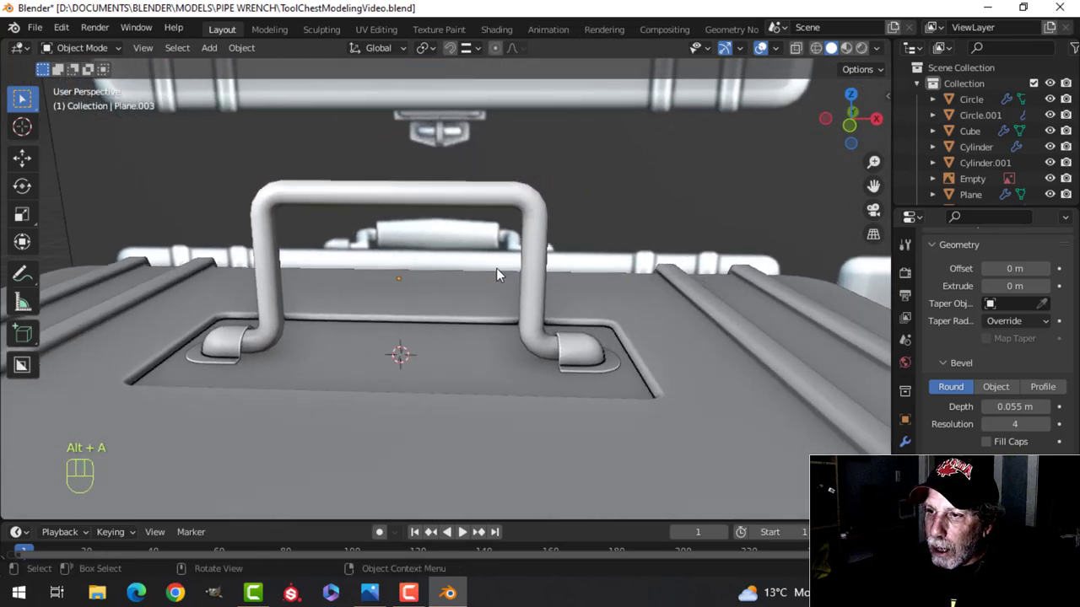
- Set the handle curve's preview resolution to 4 and convert it to a mesh
left_click(486, 202)
scroll(974, 379, "up", 6)
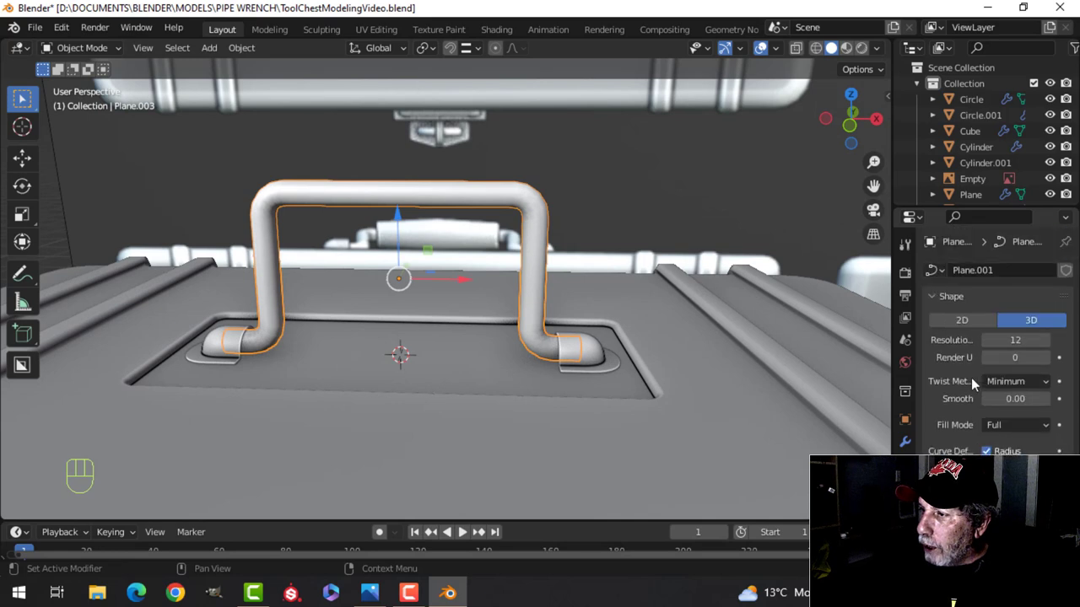
left_click(1008, 342)
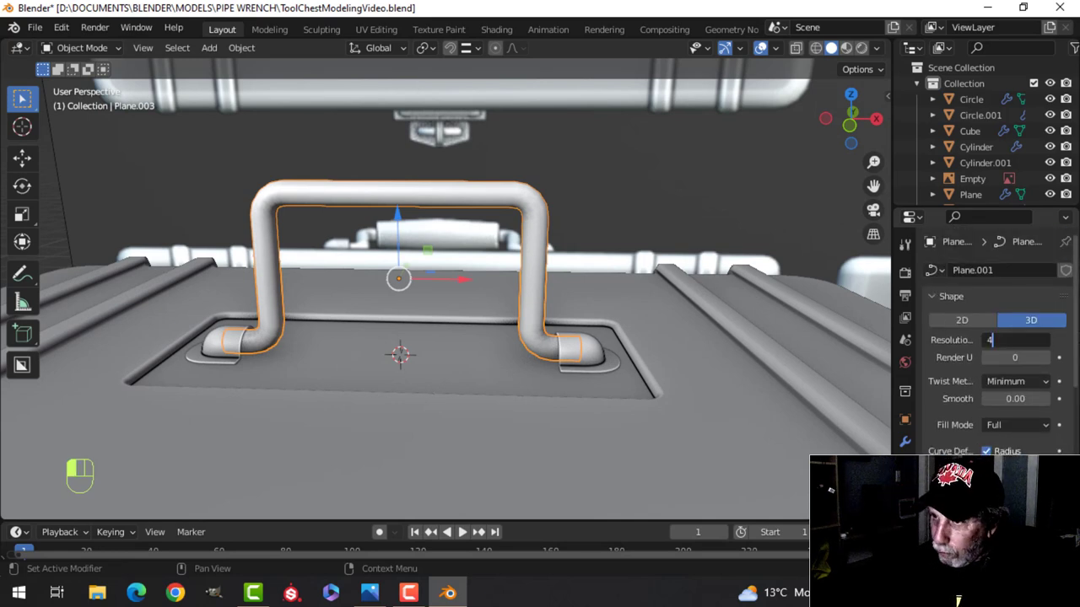
right_click(498, 197)
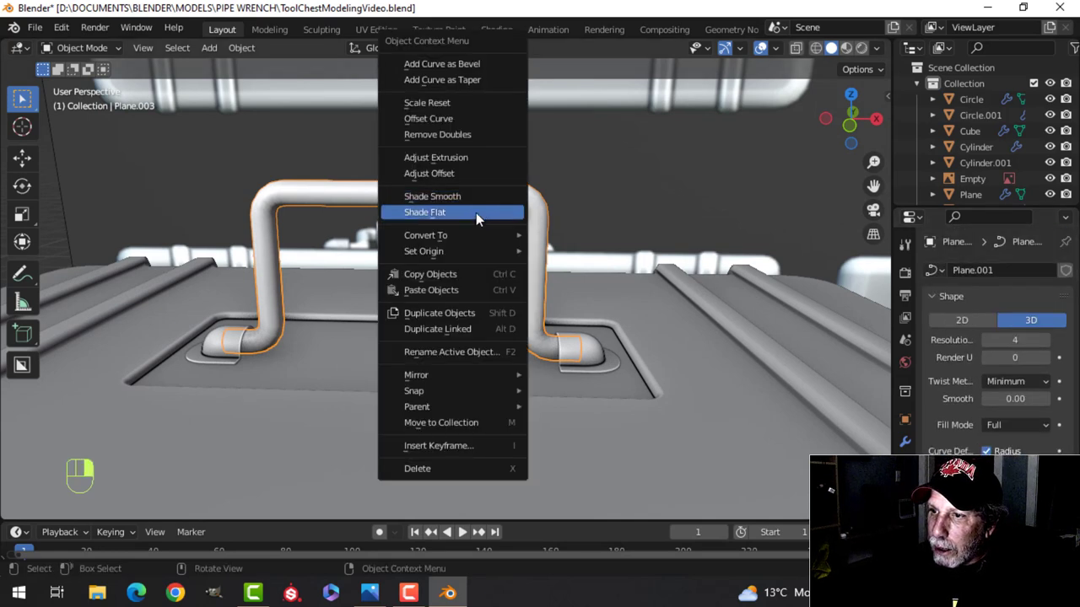
mouse_move(460, 242)
left_click(548, 251)
- Extrude the ring of faces along the handle's straight top bar and fatten it outward to form the grip
key("Tab")
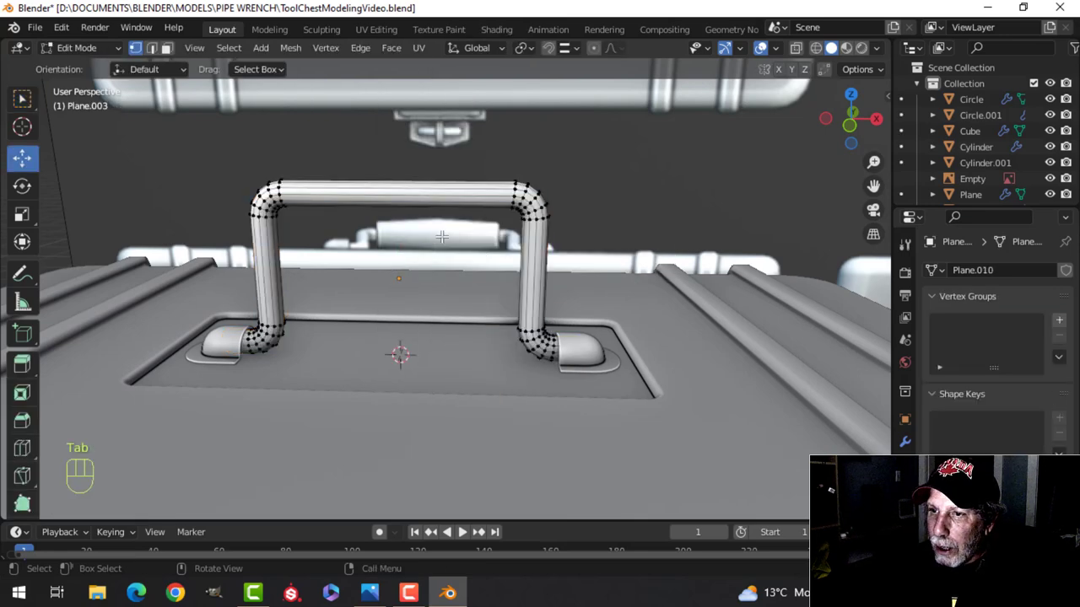
key("3")
left_click(410, 199, "alt+shift")
middle_click_drag(411, 199, 540, 228)
key("e")
key("alt+s")
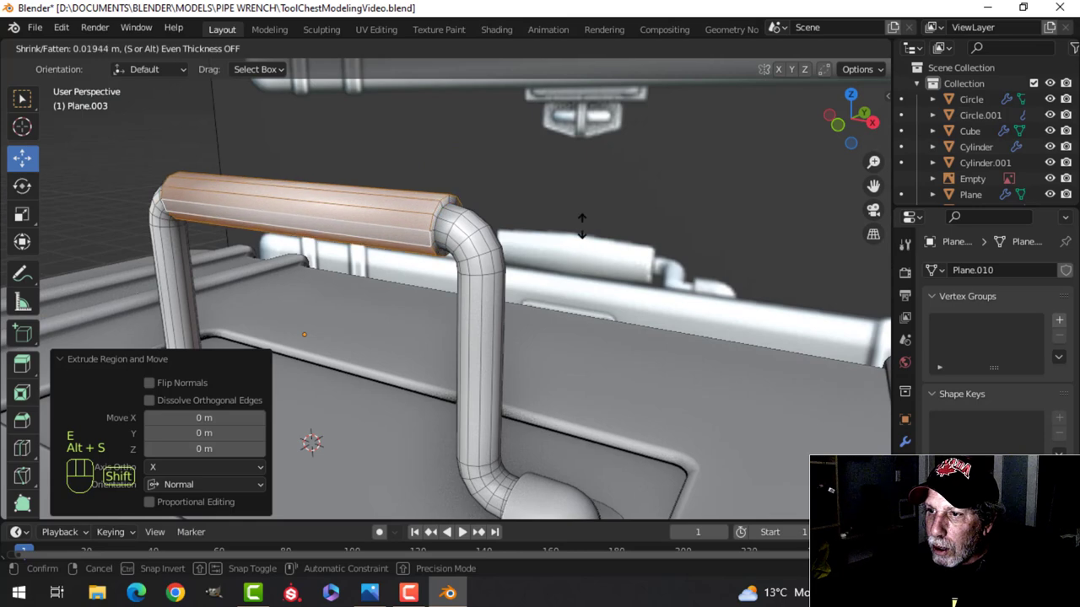
left_click(582, 202)
- Bevel the outer edge loops at both ends of the grip with 4 segments and deselect them
key("alt+a")
middle_click_drag(460, 242, 551, 263)
key("2")
left_click(450, 242, "alt+shift")
left_click(297, 233, "alt+shift")
key("ctrl+b")
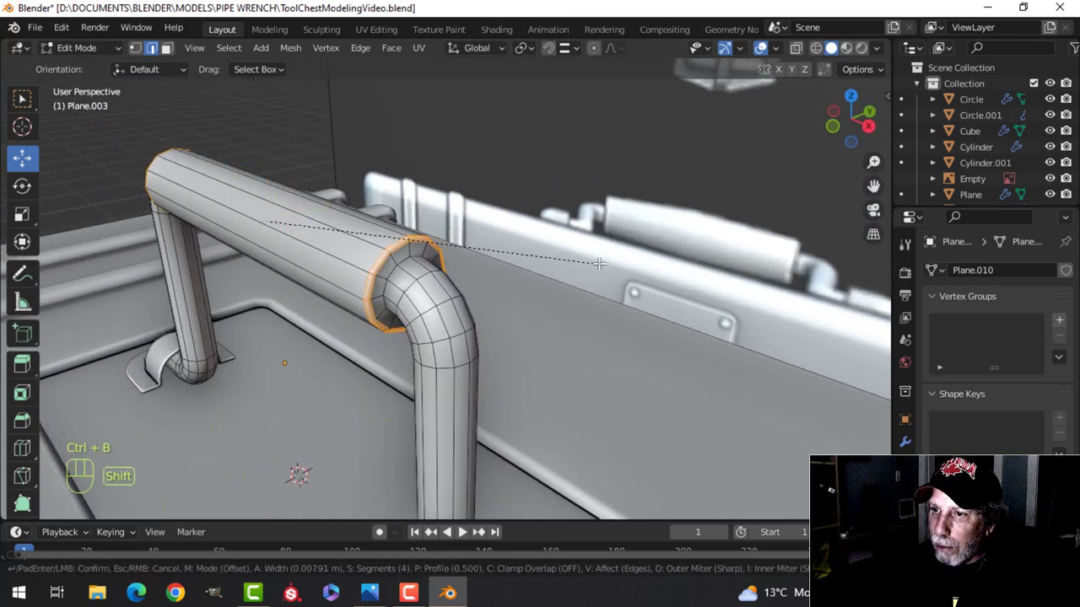
left_click(636, 264)
key("alt+a")
- Add one centred loop cut around the grip in front wireframe view
middle_click_drag(636, 264, 463, 283)
key("KP_1")
key("z")
left_click(362, 270)
mouse_move(518, 255)
middle_mouse_down("shift")
mouse_move(506, 309)
mouse_move(498, 257)
middle_mouse_up("shift")
scroll(507, 291, "down", 3)
scroll(446, 312, "up", 2)
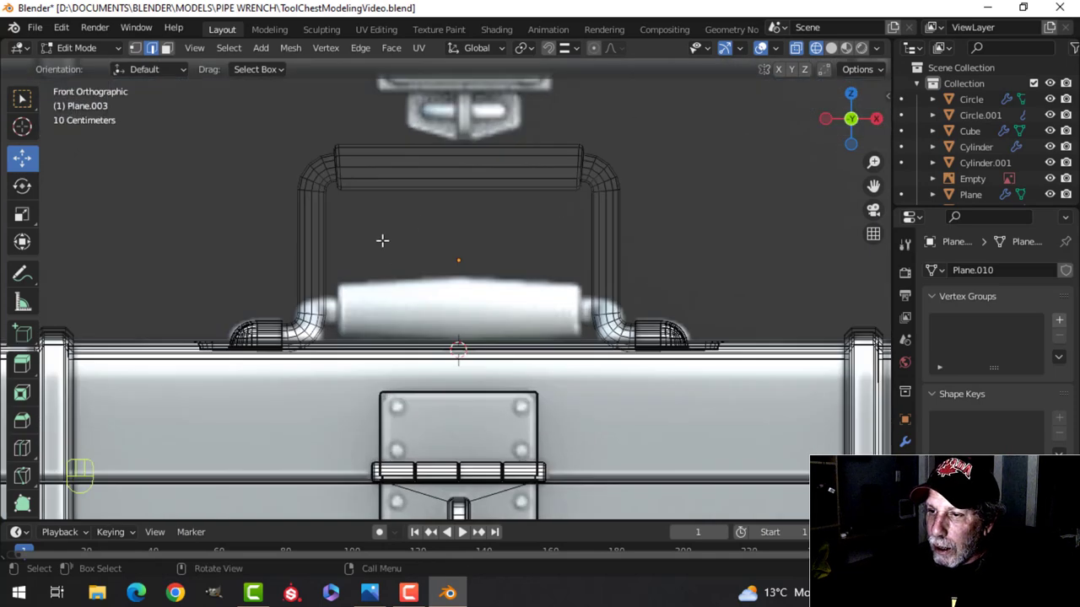
key("ctrl+r")
left_click(446, 160)
right_click(533, 195)
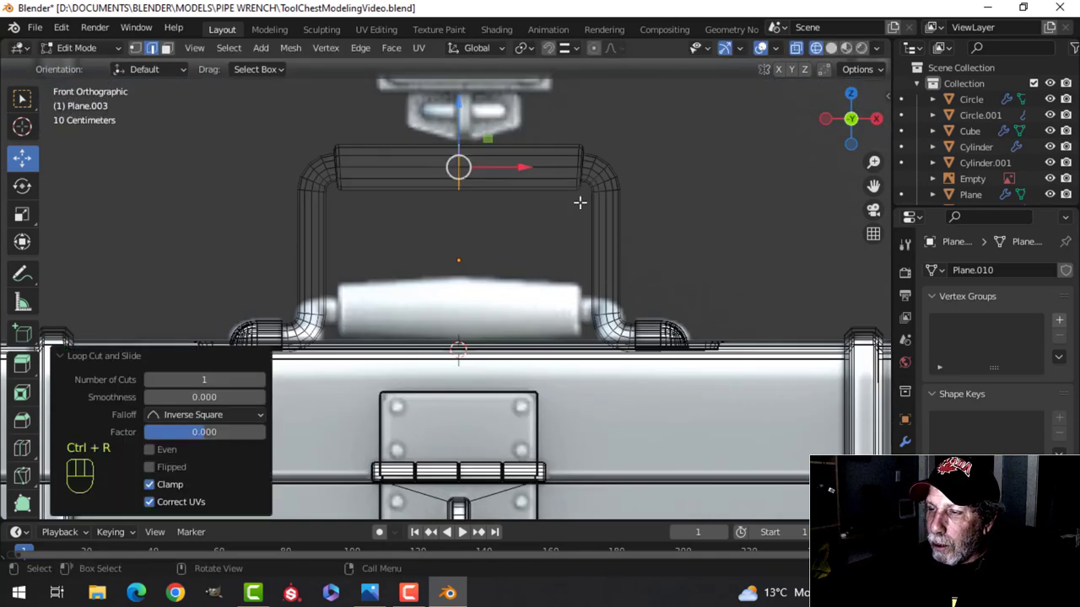
- Scale the grip's centre edge loop up by about 1.3 so the grip bulges in the middle, and return to solid shading
key("s")
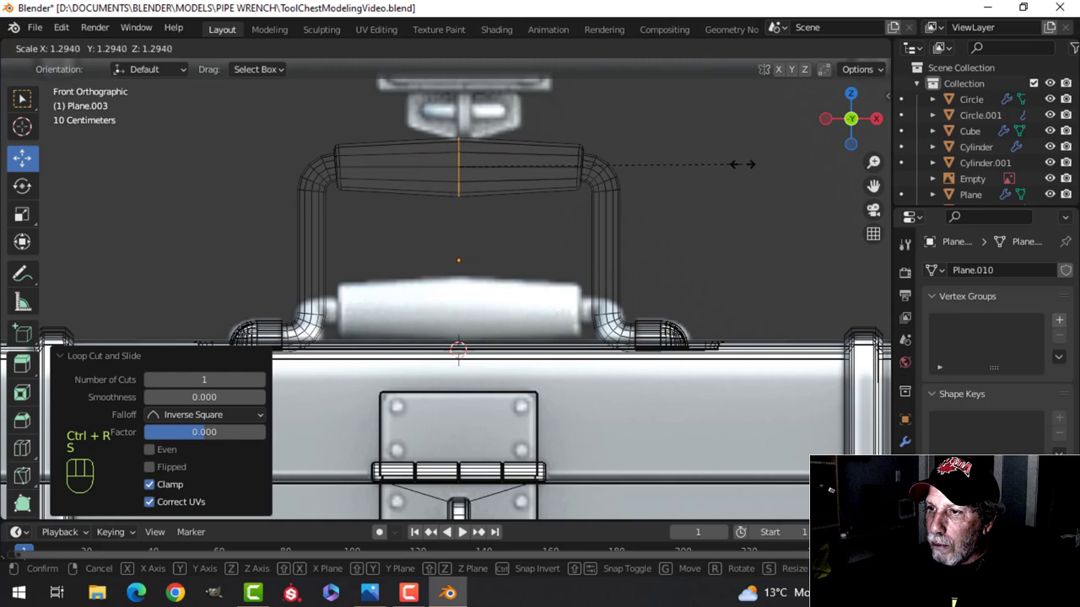
left_click(765, 153)
key("Tab")
key("z")
left_click(812, 202)
key("Tab")
scroll(622, 214, "down", 5)
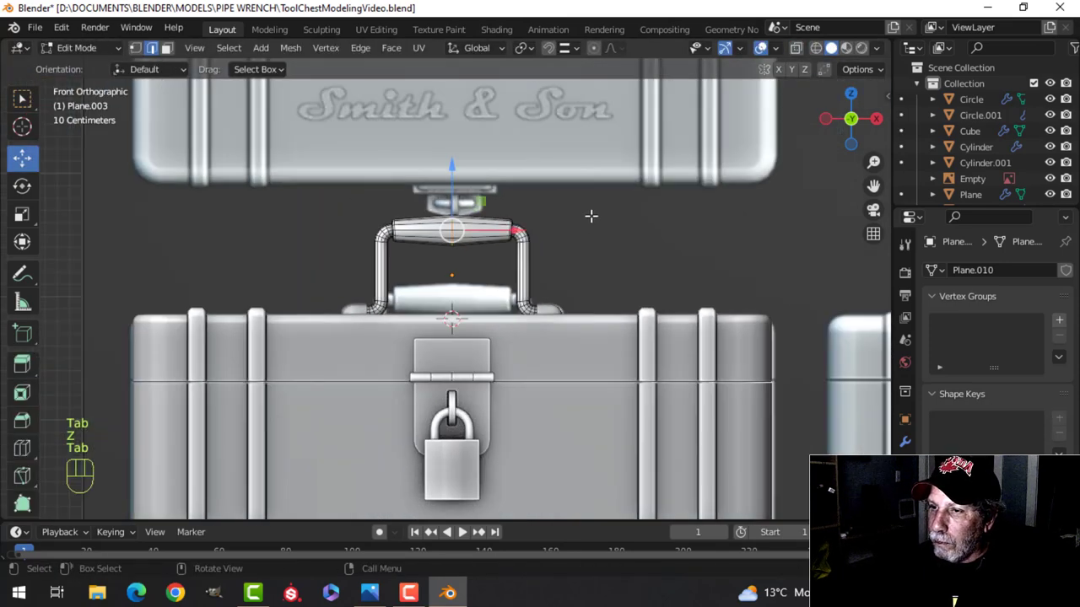
key("Tab")
key("alt+a")
- Add two supporting loop cuts around the handle where the bent tube meets the end of the grip
middle_click_drag(603, 222, 544, 297)
scroll(544, 298, "up", 5)
left_click(487, 278)
key("Tab")
scroll(496, 294, "up", 4)
key("alt+a")
key("ctrl+r")
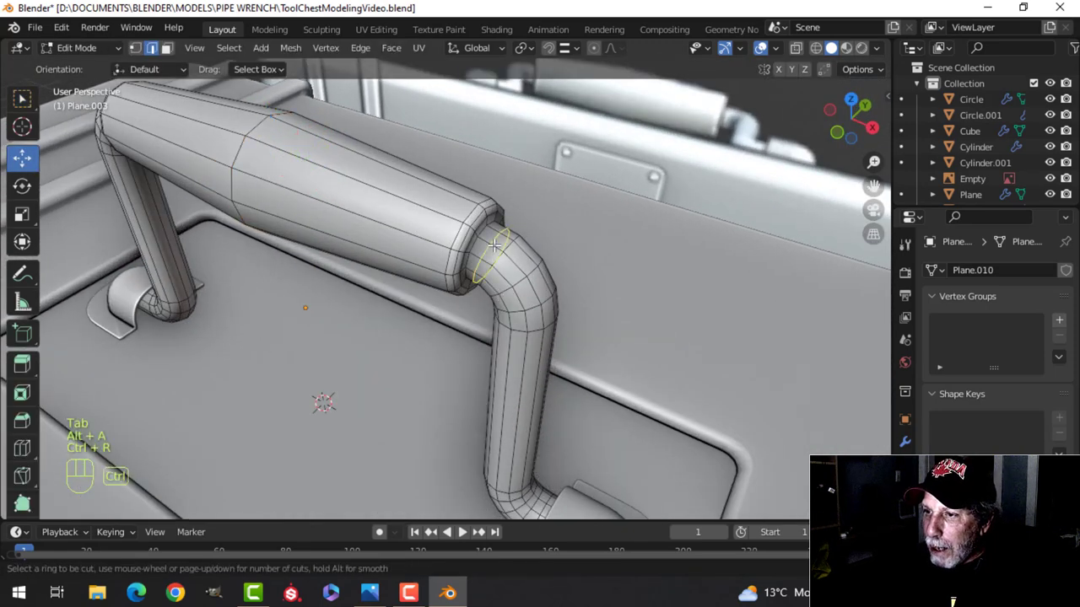
left_click(498, 242)
left_click(498, 233)
mouse_move(498, 233)
middle_mouse_down()
mouse_move(514, 182)
mouse_move(585, 215)
mouse_move(656, 281)
mouse_move(505, 260)
mouse_move(501, 216)
mouse_move(517, 236)
middle_mouse_up()
key("ctrl+r")
left_click(516, 177)
left_click(517, 174)
- Recalculate the normals of the whole handle mesh and deselect it
key("Tab")
key("alt+a")
key("Tab")
key("a")
key("alt+n")
left_click(603, 244)
key("Tab")
key("alt+a")
middle_click_drag(603, 244, 579, 320)
scroll(553, 355, "up", 3)
scroll(582, 318, "down", 2)
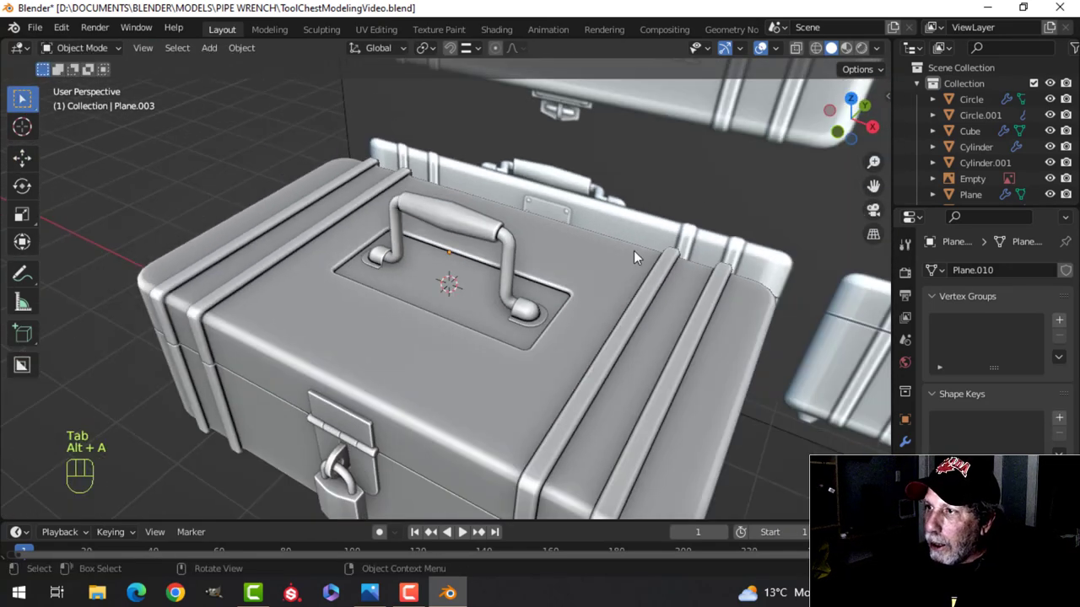
- Show the face orientation overlay and recalculate the handle brackets' normals to face outside
left_click(775, 49)
left_click(703, 334)
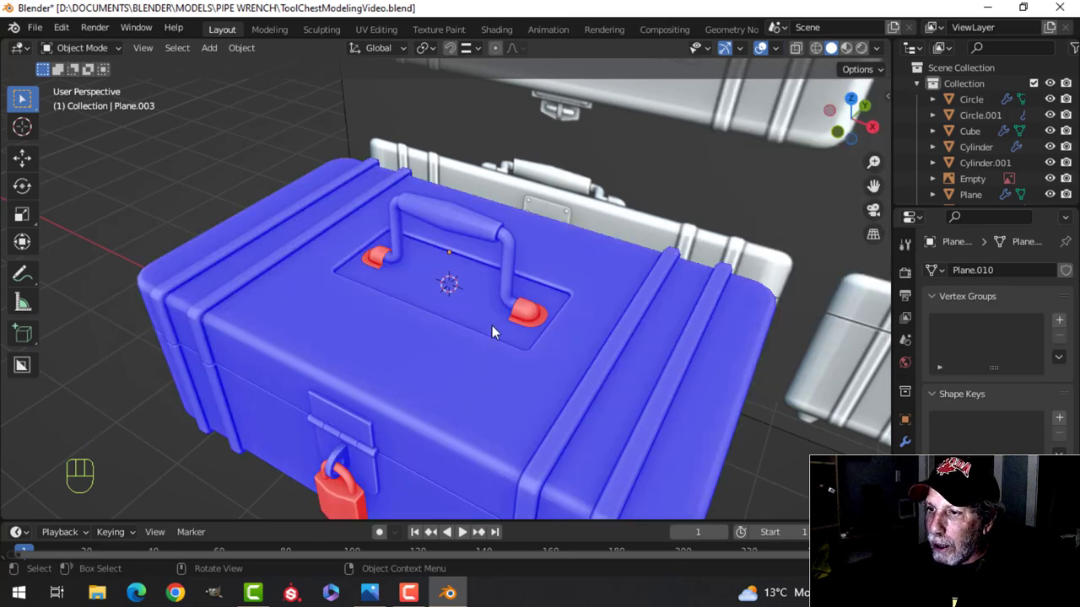
left_click(544, 313)
key("Tab")
key("a")
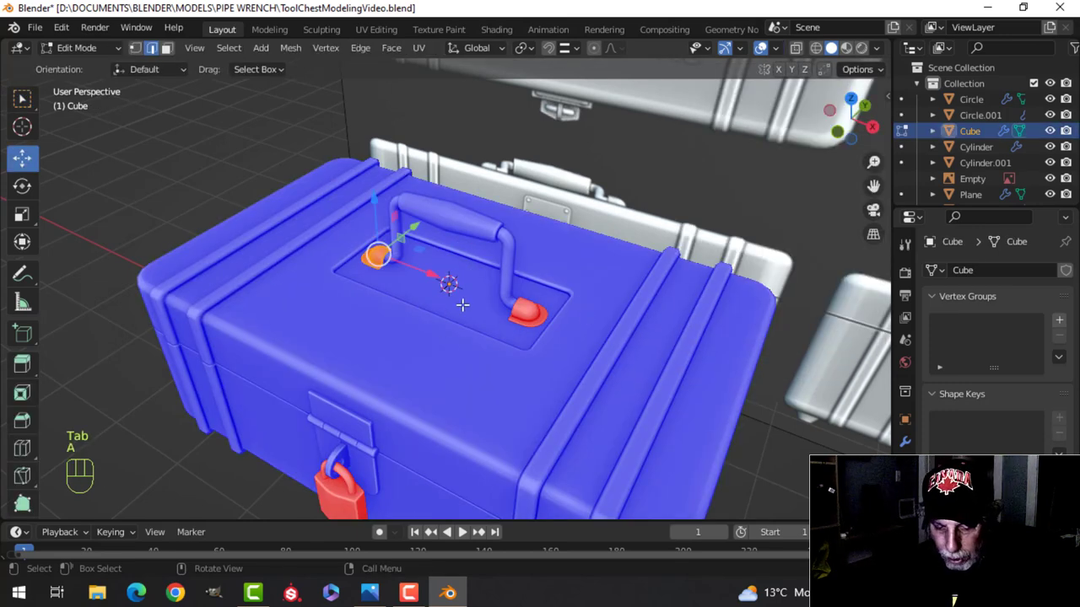
key("alt+n")
left_click(462, 309)
key("Tab")
scroll(414, 313, "down", 4)
key("alt+a")
- Recalculate the normals of the padlock body and shackle to face outside, and turn off the face orientation overlay
middle_click_drag(458, 388, 456, 296, "shift")
scroll(467, 270, "up", 5)
left_click(447, 262)
left_click(459, 232, "shift")
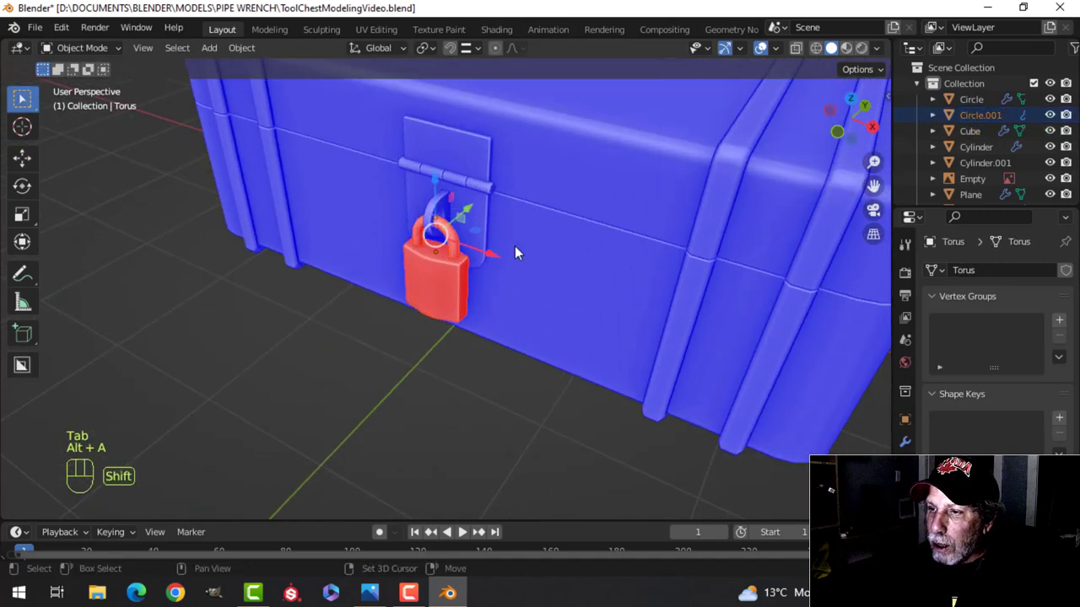
key("Tab")
key("a")
key("alt+n")
left_click(545, 253)
key("alt+a")
key("Tab")
key("alt+a")
scroll(549, 258, "down", 5)
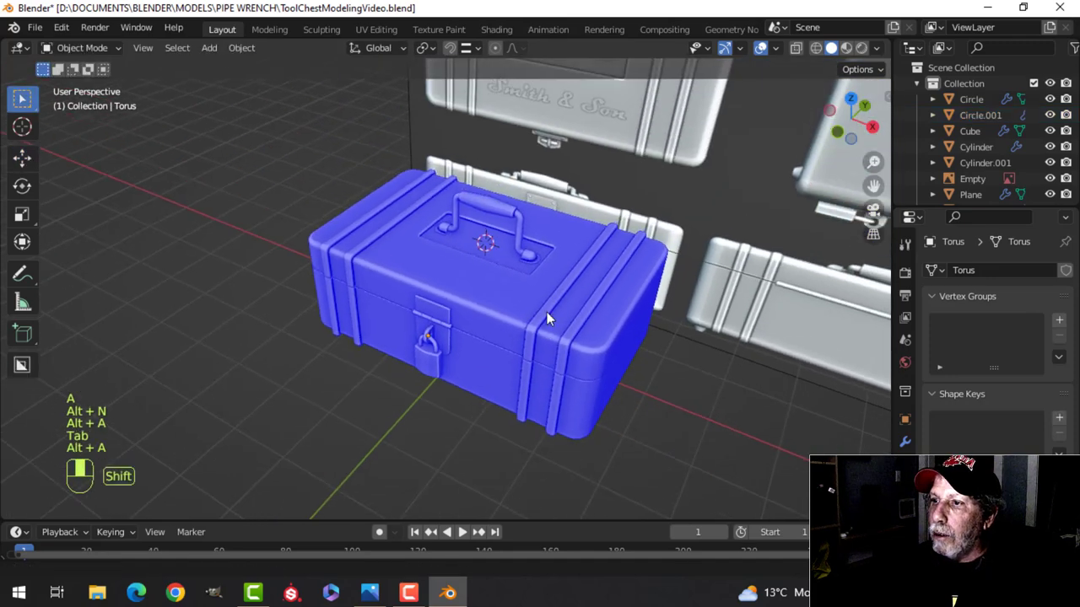
left_click(776, 48)
left_click(713, 335)
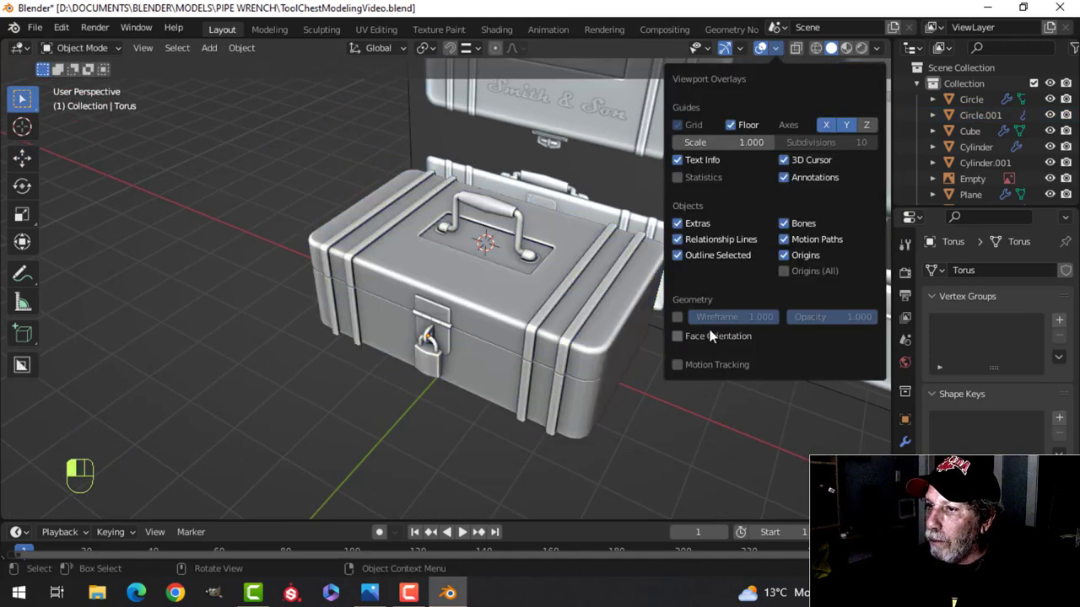
- Inspect the padlock, latch, handle and straps from several angles and compare the chest with the reference images
scroll(498, 329, "up", 3)
middle_click_drag(491, 334, 483, 365, "shift")
middle_click_drag(482, 364, 453, 347)
scroll(506, 316, "up", 3)
scroll(447, 344, "up", 4)
middle_click_drag(371, 321, 423, 323, "shift")
scroll(521, 304, "down", 4)
scroll(470, 254, "down", 2)
scroll(479, 317, "down", 6)
scroll(315, 307, "up", 3)
middle_click_drag(310, 305, 556, 253, "shift")
middle_click_drag(557, 253, 442, 308)
middle_click_drag(350, 354, 440, 291)
scroll(311, 326, "up", 4)
scroll(355, 263, "down", 6)
middle_click_drag(664, 277, 488, 264)
scroll(504, 259, "up", 1)
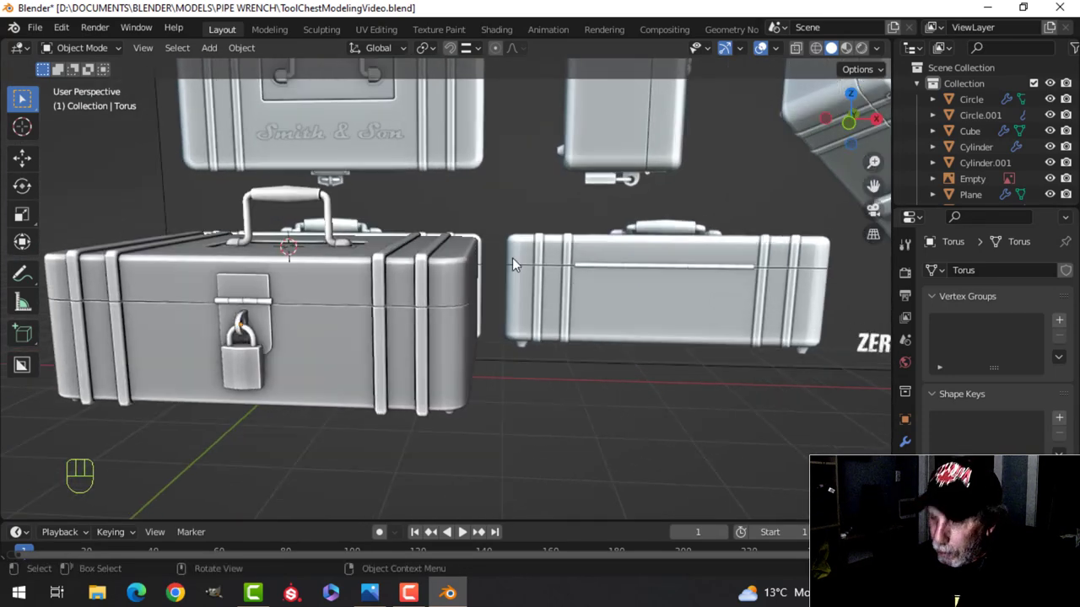
- Snap the 3D cursor to the midpoint of the latch plate's top edge
key("KP_1")
scroll(499, 264, "up", 4)
middle_click_drag(202, 232, 406, 241, "shift")
scroll(408, 261, "up", 2)
left_click(398, 240)
key("Tab")
scroll(404, 241, "down", 4)
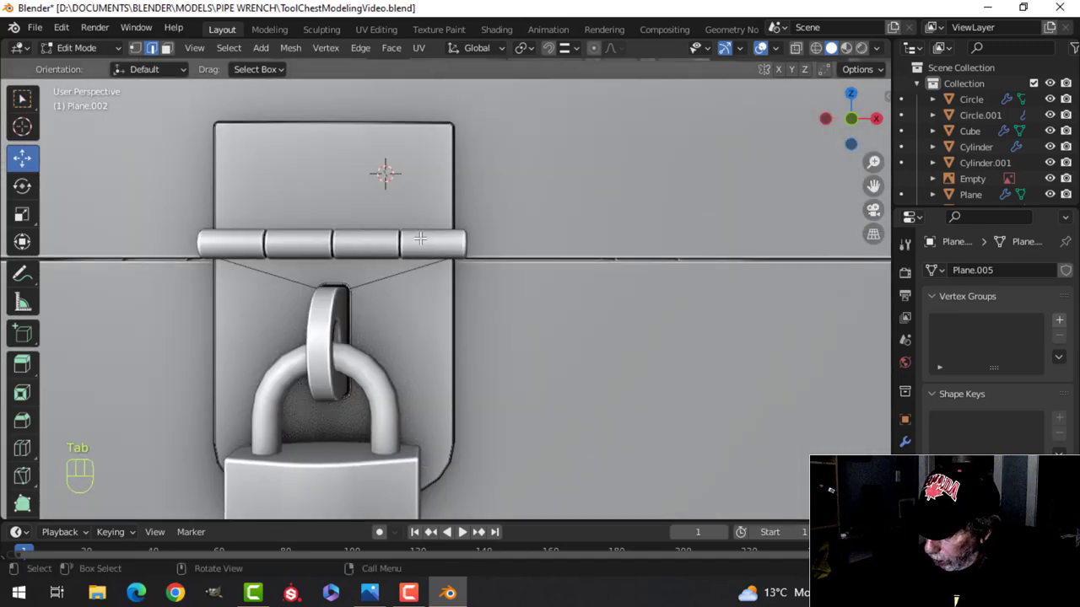
key("KP_1")
scroll(420, 239, "down", 3)
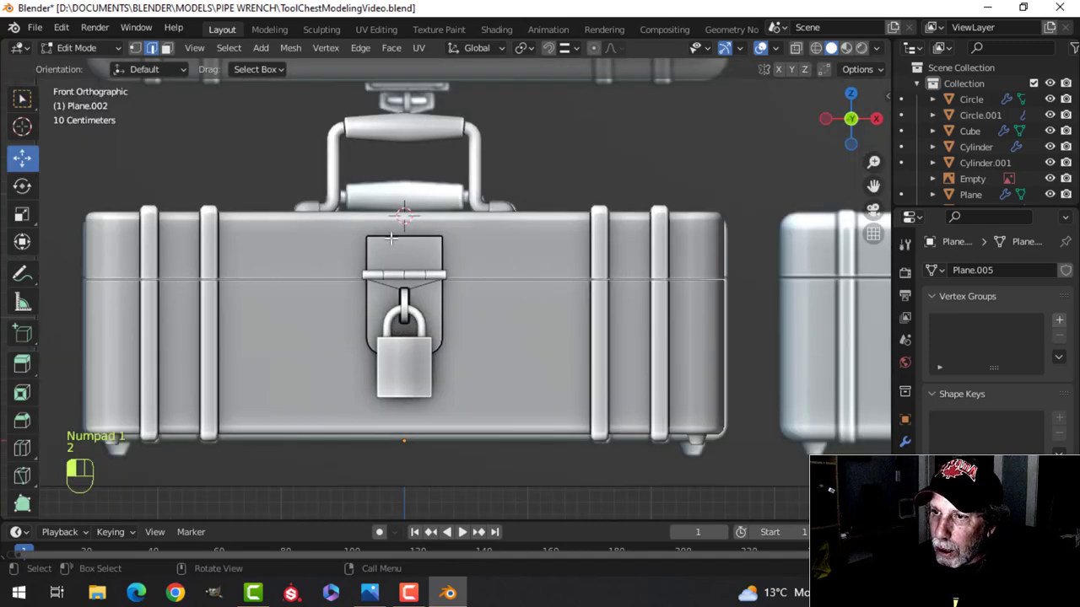
right_click(480, 259, "shift")
key("shift+s")
left_click(463, 338)
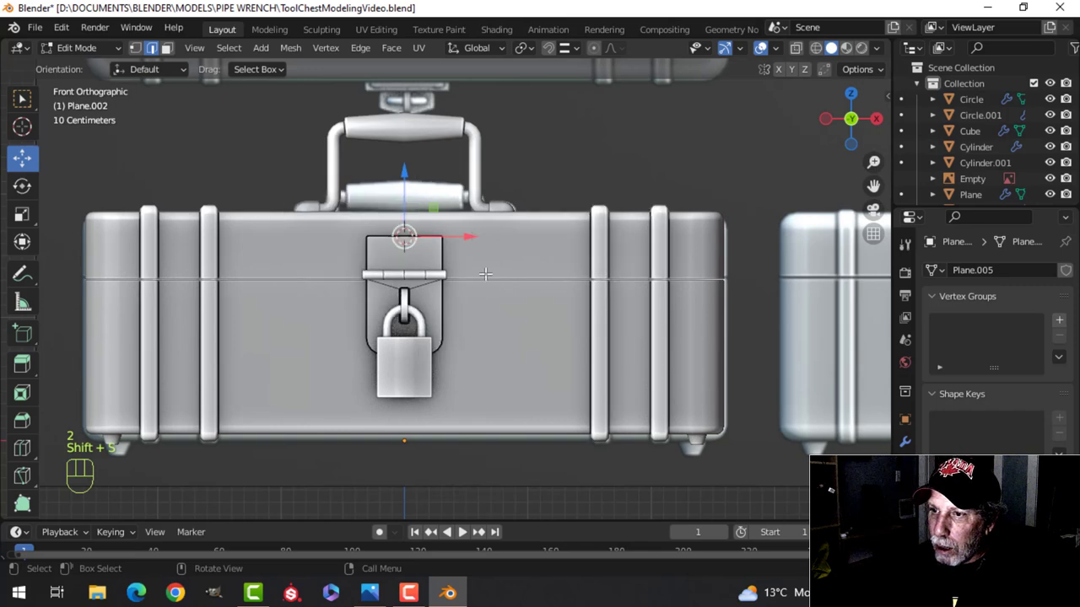
key("Tab")
- Add a mesh circle with 16 vertices at the 3D cursor
scroll(495, 272, "up", 2)
middle_click_drag(496, 271, 548, 288, "shift")
key("shift+a")
mouse_move(535, 235)
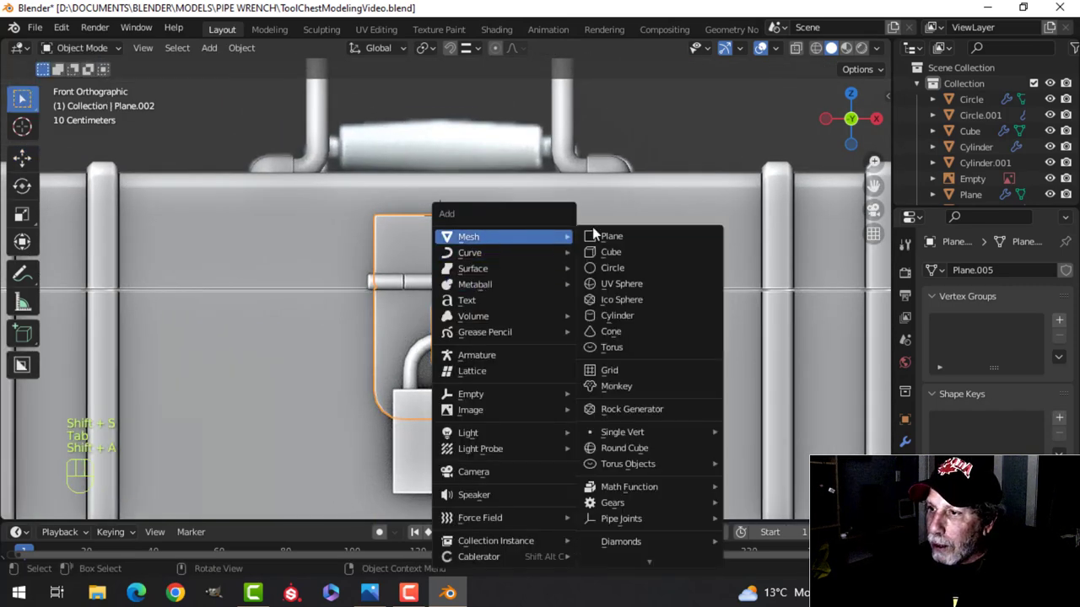
left_click(622, 267)
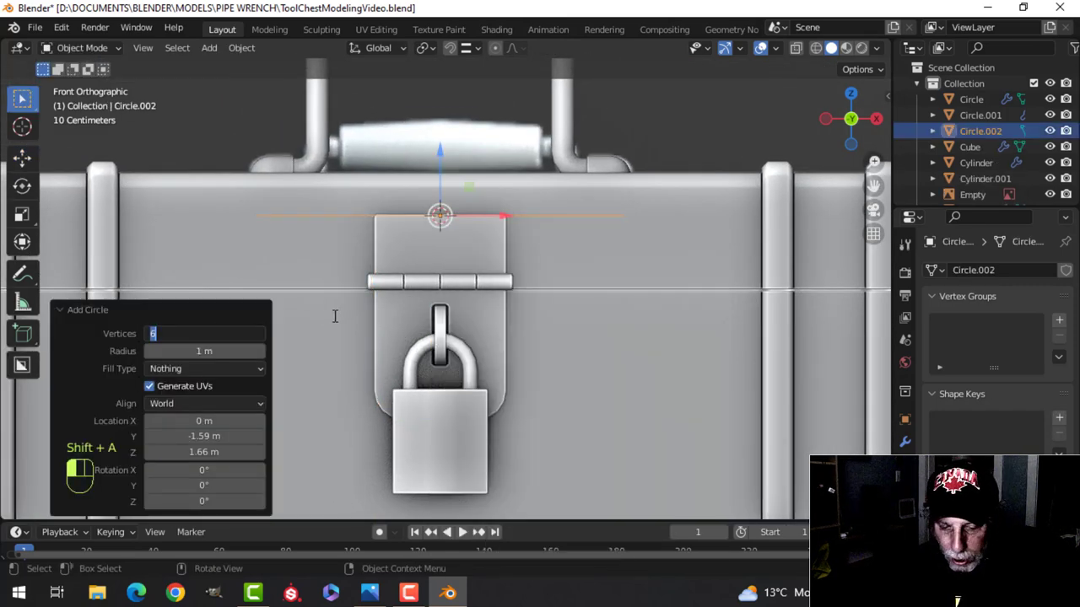
type("16")
key("Return")
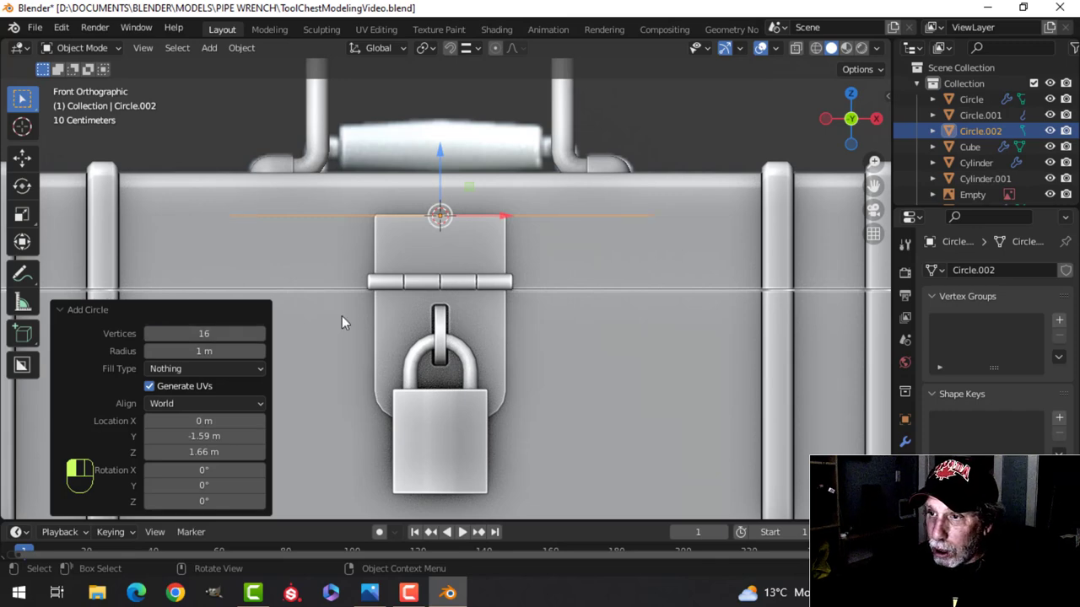
- Scale the circle down to 0.16, fill it, rotate it 90° about X and shrink it by about half
scroll(335, 317, "down", 4)
key("Tab")
key("s")
left_click(481, 271)
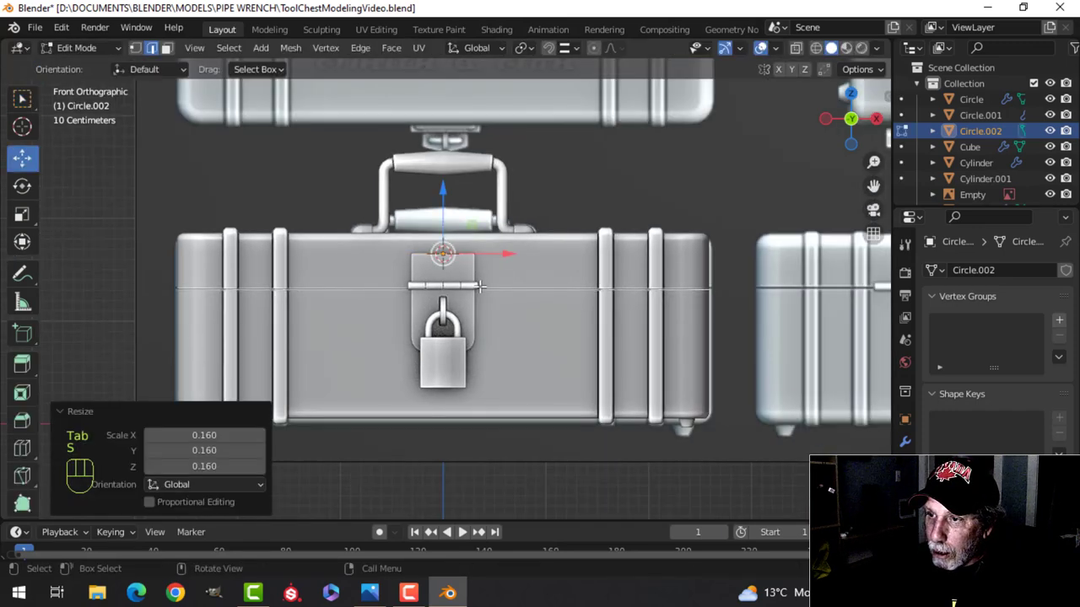
scroll(511, 265, "up", 4)
key("f")
key("r")
key("x")
key("9")
key("0")
key("Return")
key("s")
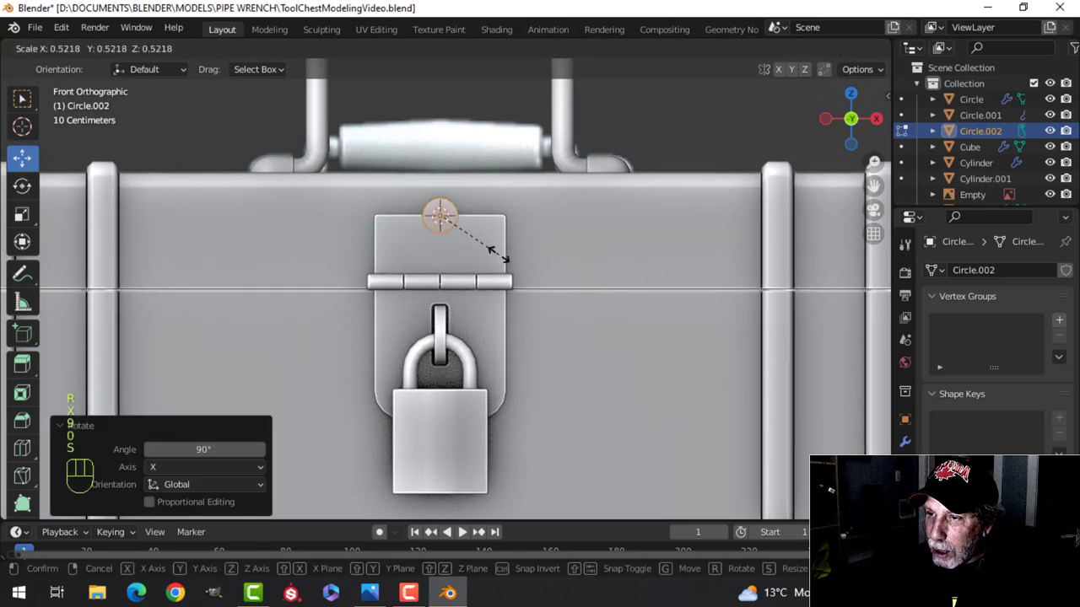
left_click(496, 252)
- In wireframe, move and scale the disc to match the reference rivet in the latch plate's upper-left corner
key("z")
left_click(409, 258)
scroll(409, 258, "up", 2)
key("s")
left_click(506, 230)
key("g")
left_click(411, 255)
key("s")
left_click(441, 246)
key("g")
left_click(443, 243)
key("s")
left_click(460, 245)
- Return to solid shading and move the disc along Y until it sits in front of the latch plate
middle_click_drag(460, 244, 301, 231)
key("KP_Decimal")
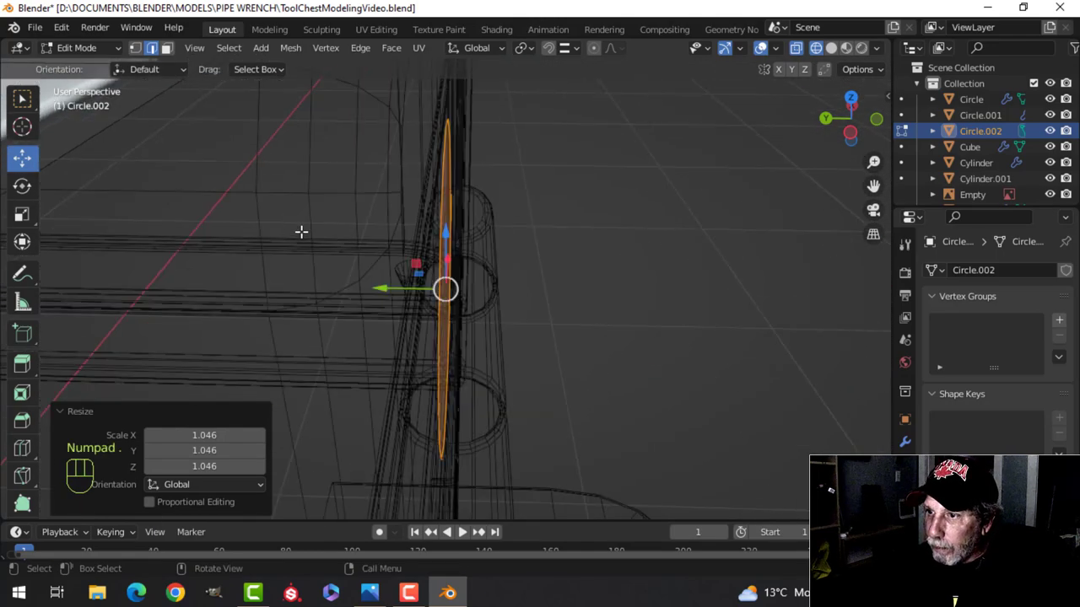
key("z")
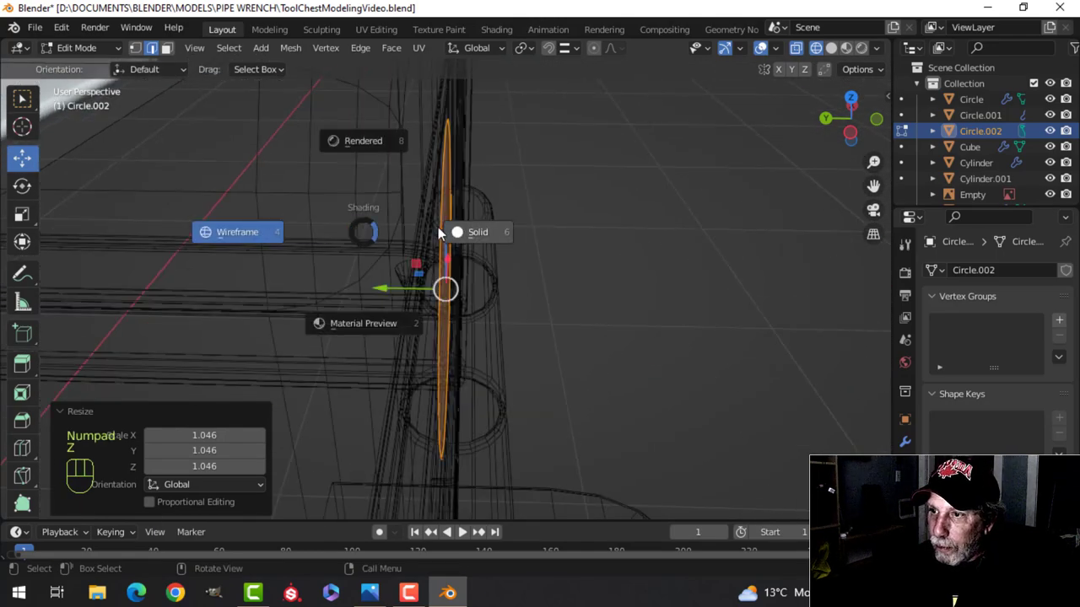
left_click(466, 234)
middle_click_drag(506, 243, 545, 243, "shift")
middle_click_drag(545, 243, 504, 236)
left_click_drag(440, 286, 511, 288)
middle_click_drag(663, 288, 643, 267, "shift")
- Extrude the disc back toward the latch plate to give it thickness and delete its rear face
key("e")
right_click(639, 270)
left_click_drag(512, 272, 460, 270)
key("x")
left_click(455, 272)
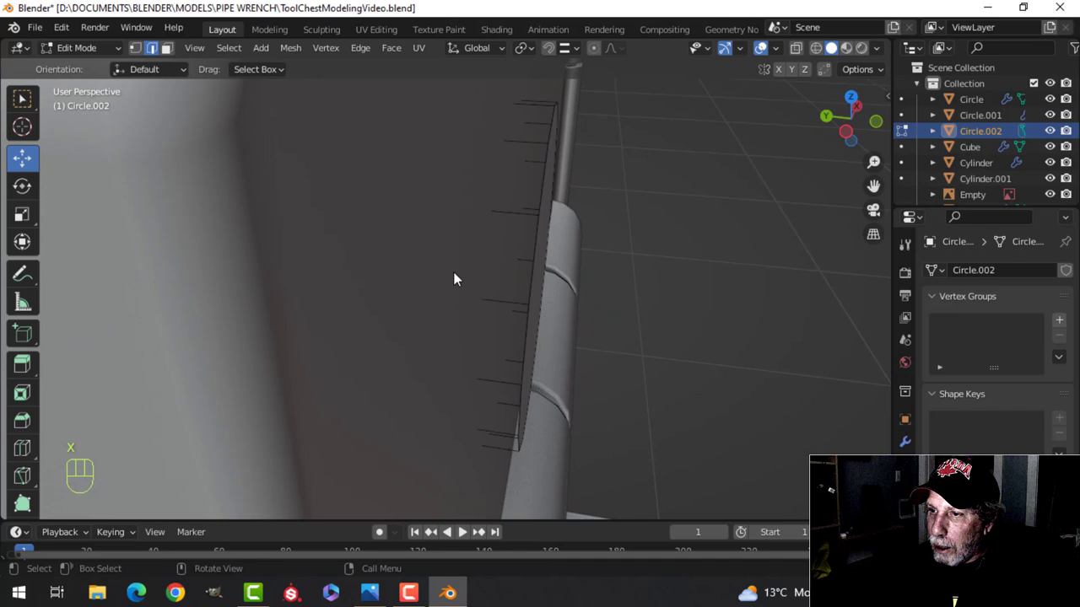
key("ctrl+z")
key("x")
- Bevel the rim of the rivet's front face with 3 segments and a width of 0.0033 m
middle_click_drag(424, 290, 564, 261)
key("3")
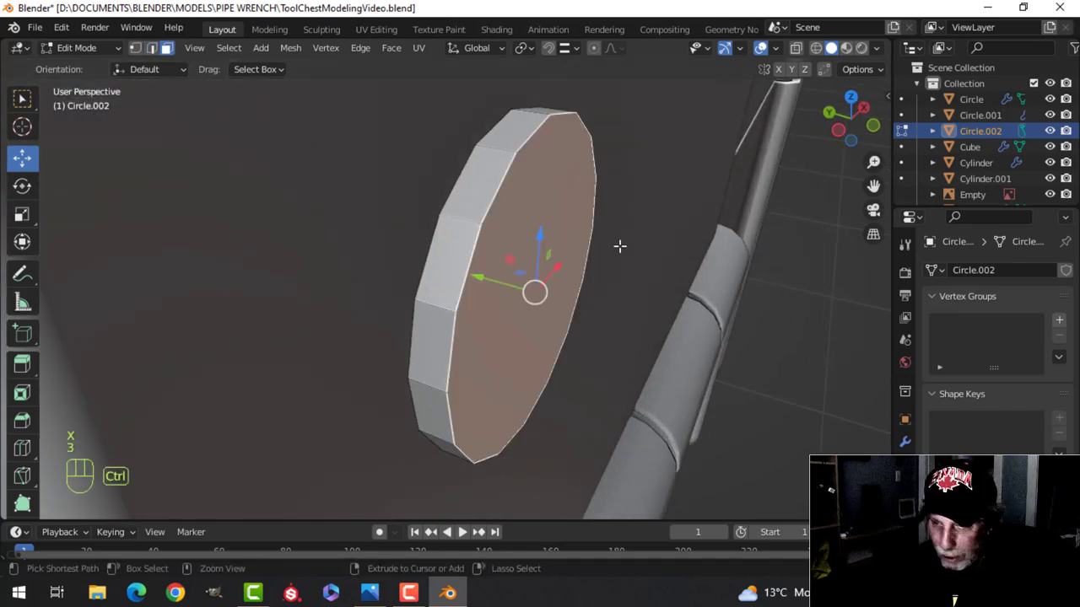
key("ctrl+b")
left_click(798, 201)
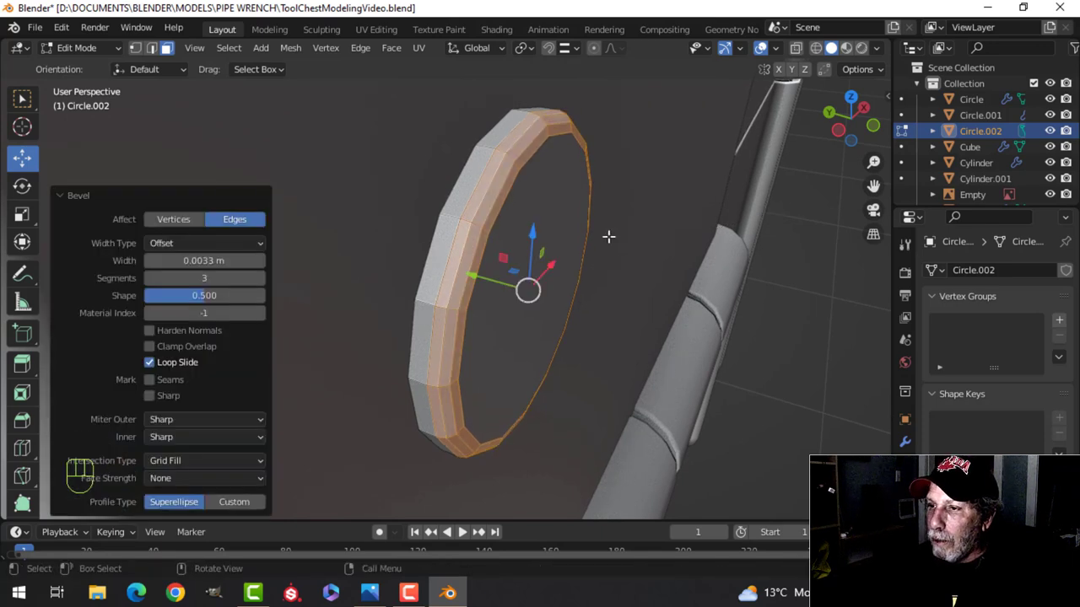
- Move the whole rivet along Y closer to the latch plate and recalculate its normals to face outside
key("a")
left_click_drag(474, 277, 434, 262)
key("alt+n")
left_click(484, 257)
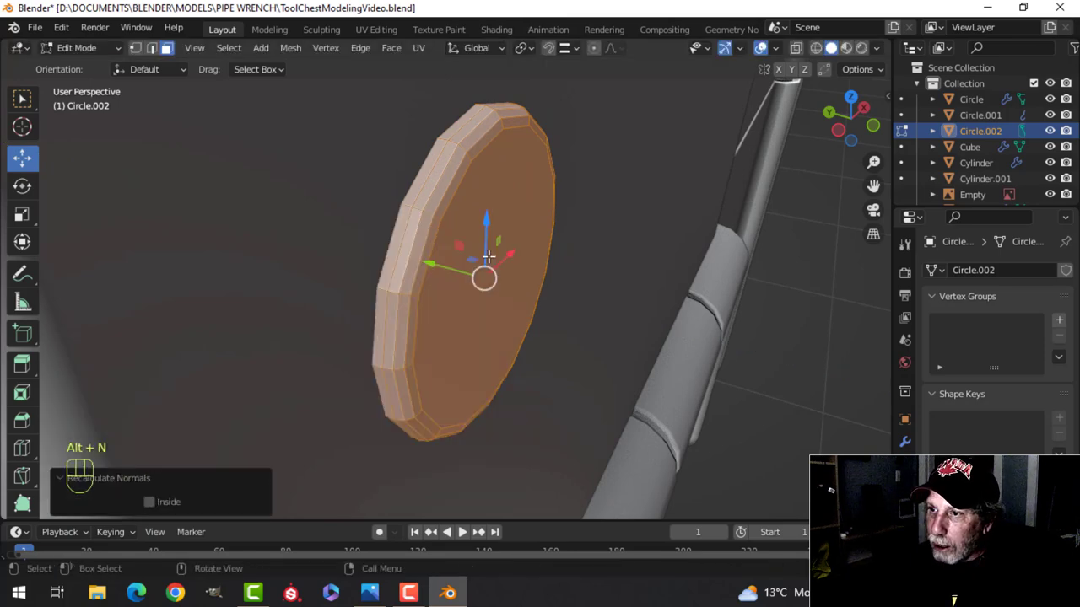
- Shade the rivet smooth and reselect it in object mode
key("Tab")
right_click(482, 193)
left_click(460, 171)
middle_click_drag(460, 171, 465, 292)
key("alt+a")
left_click(464, 292)
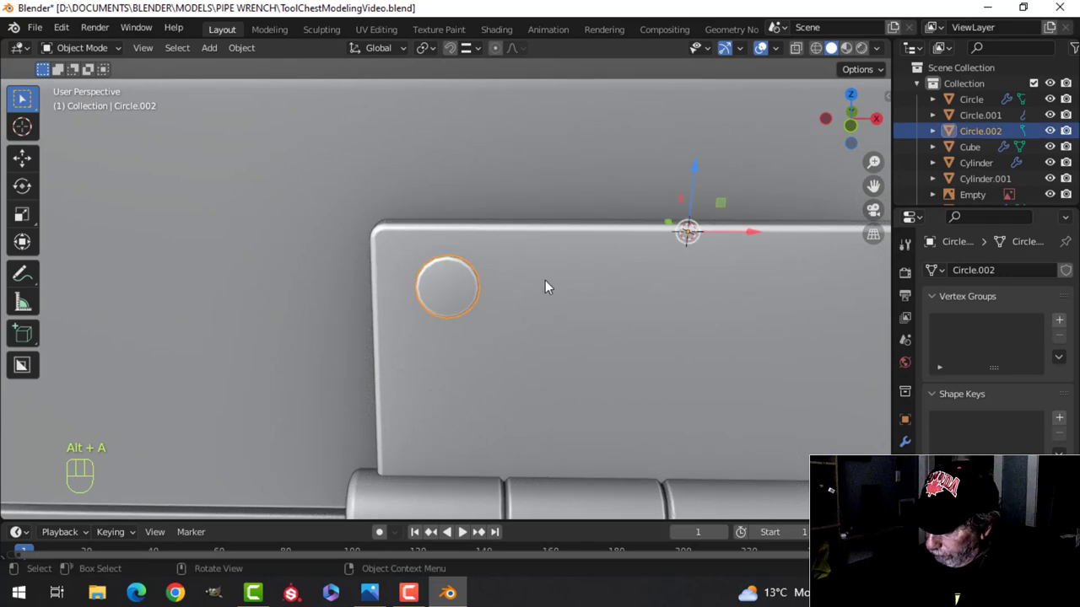
- Compare the rivet with the reference image in front view and add a Mirror modifier on the X axis to it
key("KP_1")
scroll(546, 281, "down", 5)
middle_click_drag(624, 298, 493, 273, "shift")
key("z")
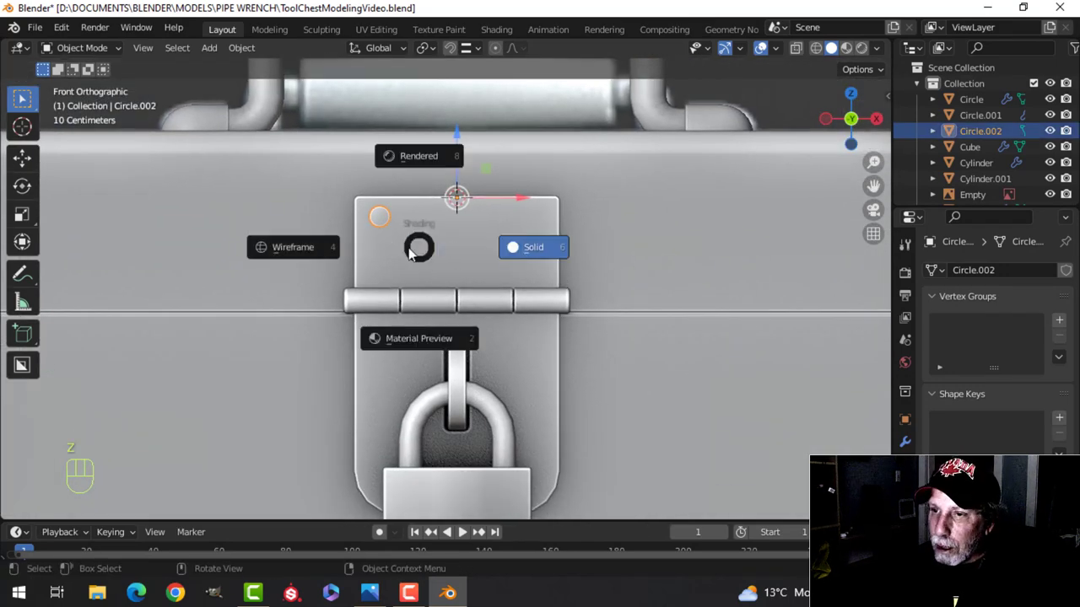
left_click(376, 249)
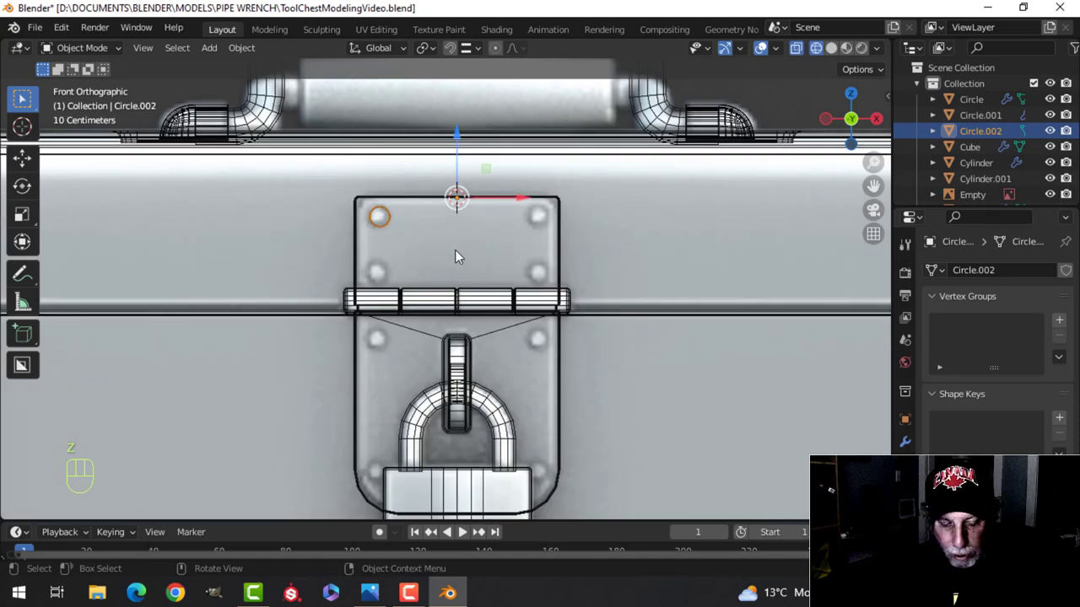
key("z")
left_click(556, 257)
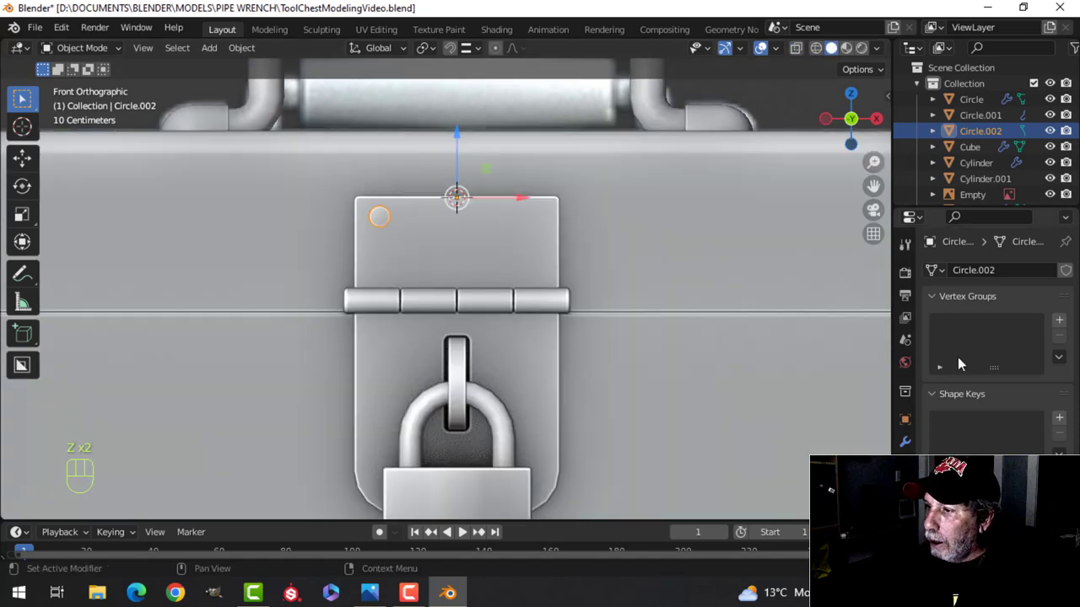
left_click(906, 442)
left_click(962, 272)
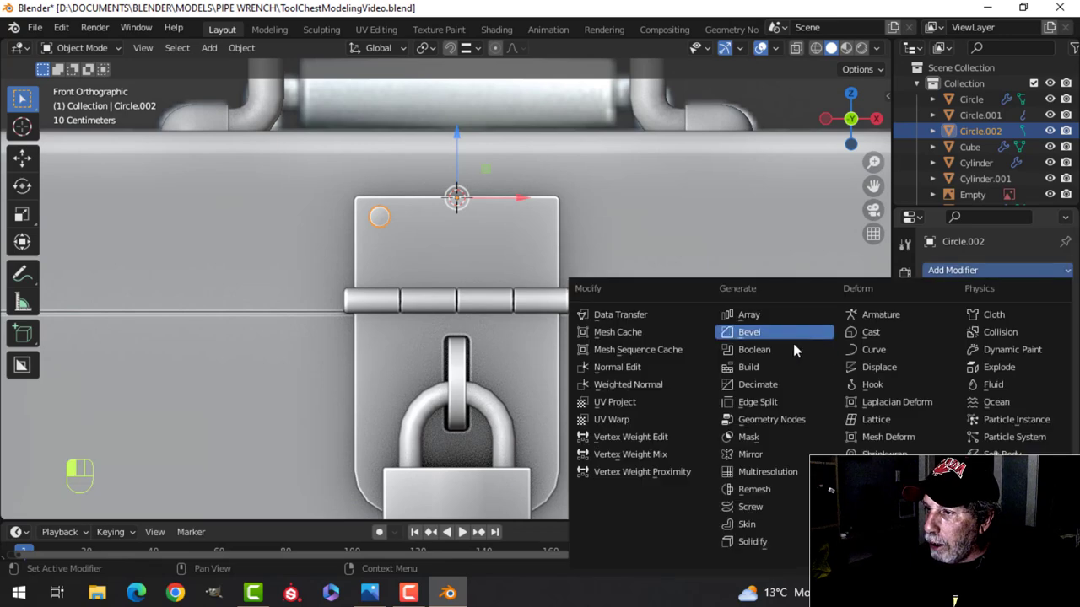
left_click(773, 456)
- Duplicate the mirrored rivet pair twice down Z, placing one pair above the hinge and another below it to match the reference
key("z")
left_click(510, 323)
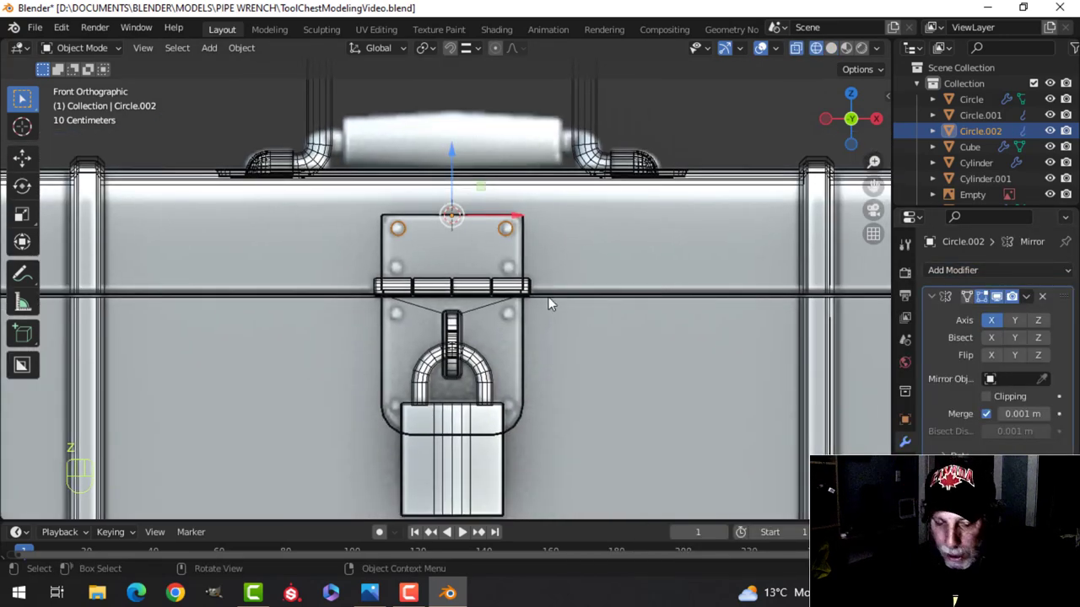
key("shift+d")
left_click_drag(455, 149, 452, 195)
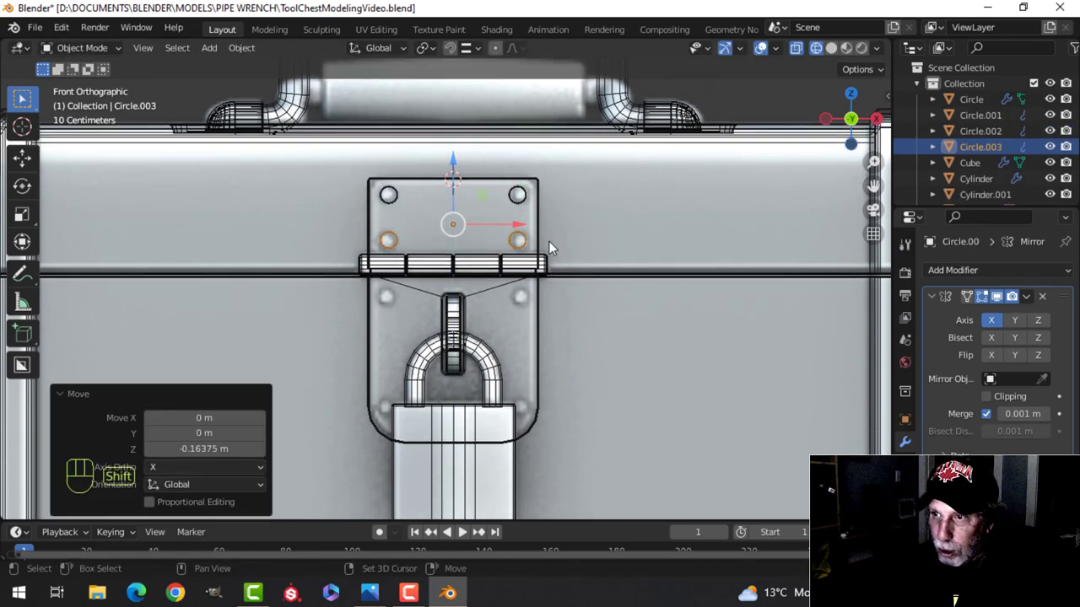
key("shift+d")
left_click_drag(454, 157, 458, 209)
- Duplicate the rivet pair below the hinge and move the copy down Z by about 0.40 m to the plate's lower corners
middle_click_drag(628, 309, 614, 222, "shift")
key("shift+d")
right_click(523, 200)
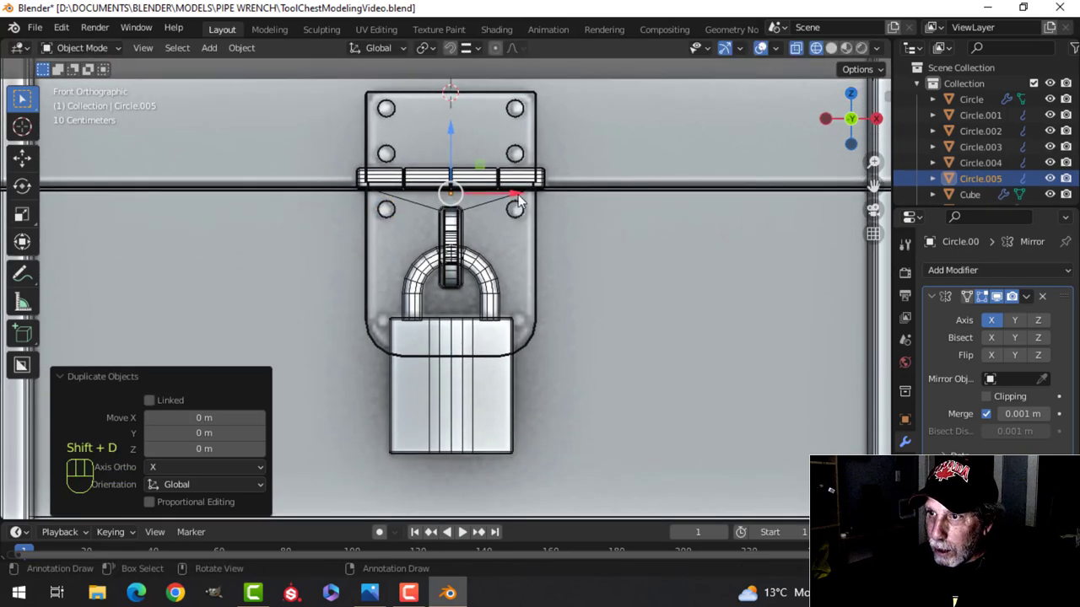
left_click_drag(449, 129, 449, 199)
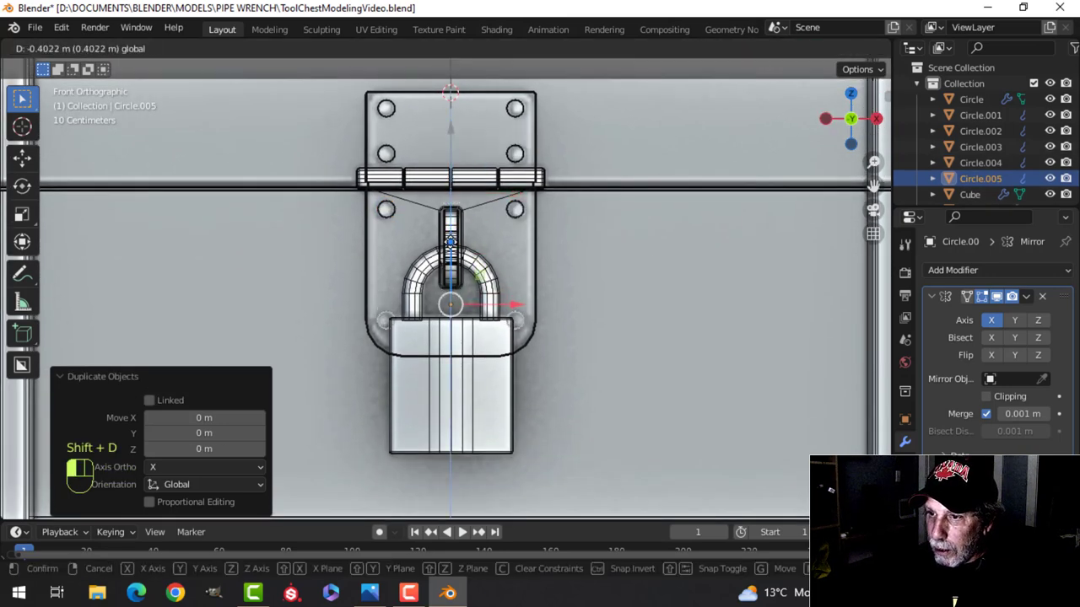
left_click_drag(450, 242, 451, 245)
- Examine the latch plate's rivets and the surrounding chest in solid shading from several angles
key("z")
left_click(685, 273)
middle_click_drag(506, 270, 653, 310)
scroll(653, 310, "up", 4)
middle_click_drag(544, 256, 558, 304)
scroll(401, 285, "down", 6)
key("alt+a")
scroll(558, 304, "up", 3)
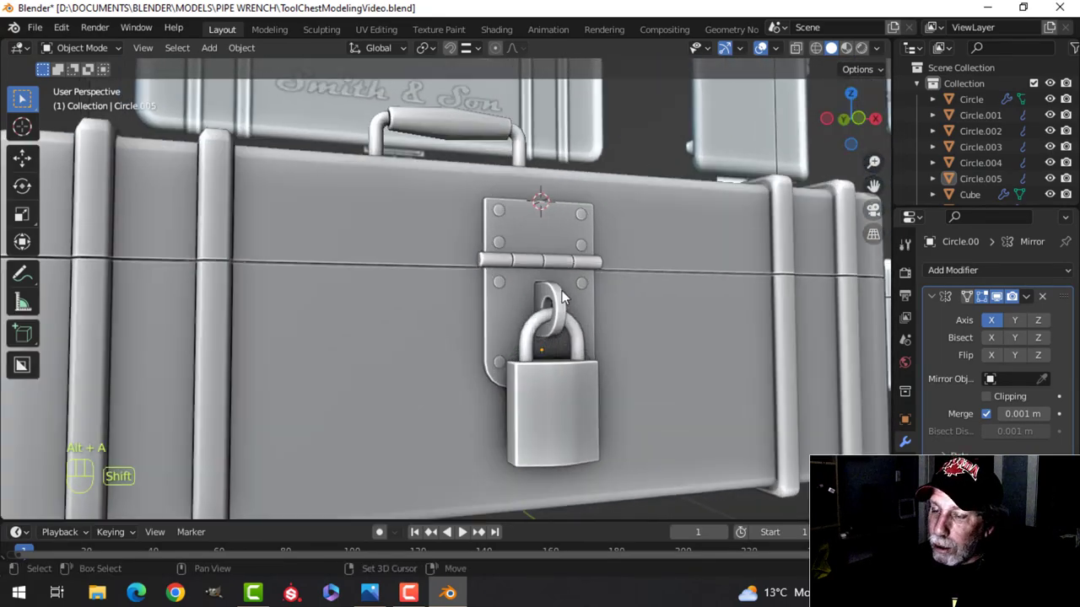
scroll(523, 365, "up", 2)
scroll(517, 363, "down", 5)
middle_click_drag(510, 348, 438, 245)
scroll(538, 353, "up", 4)
scroll(484, 340, "up", 6)
scroll(499, 306, "up", 3)
scroll(492, 309, "down", 3)
scroll(440, 245, "down", 4)
middle_click_drag(624, 304, 572, 325)
scroll(499, 307, "down", 5)
middle_click_drag(572, 324, 576, 389)
scroll(540, 348, "up", 3)
middle_click_drag(576, 390, 614, 367)
- Snap the 3D cursor to the middle edge across the handle bracket's curved outer flange
scroll(590, 270, "up", 4)
middle_click_drag(575, 154, 569, 373, "shift")
scroll(596, 318, "down", 4)
scroll(569, 374, "up", 4)
middle_click_drag(554, 321, 524, 304, "shift")
left_click(516, 319)
key("Tab")
key("alt+a")
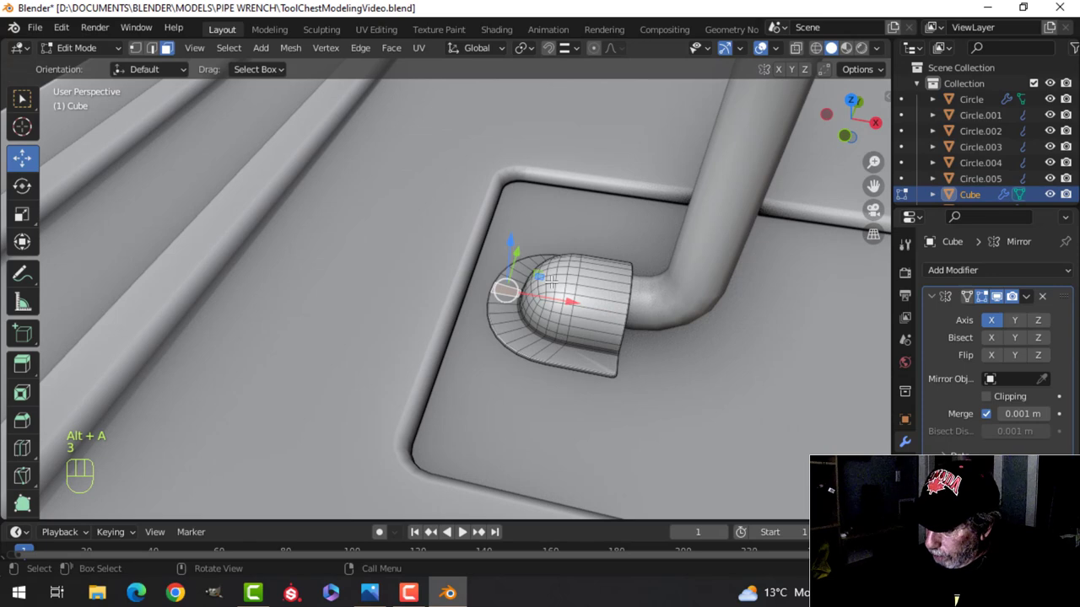
key("KP_7")
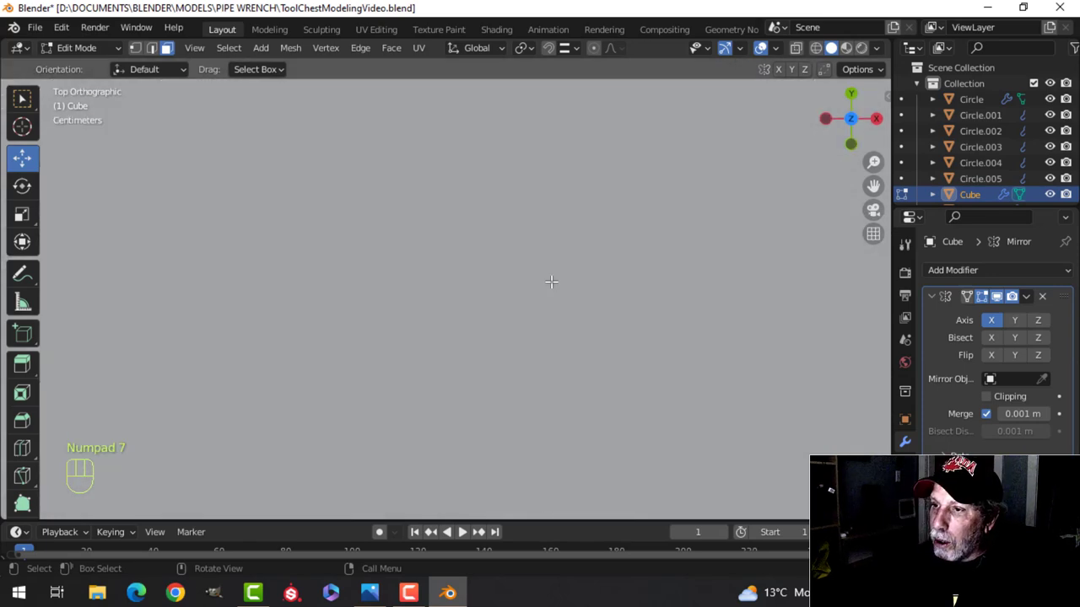
scroll(551, 282, "down", 4)
key("KP_Decimal")
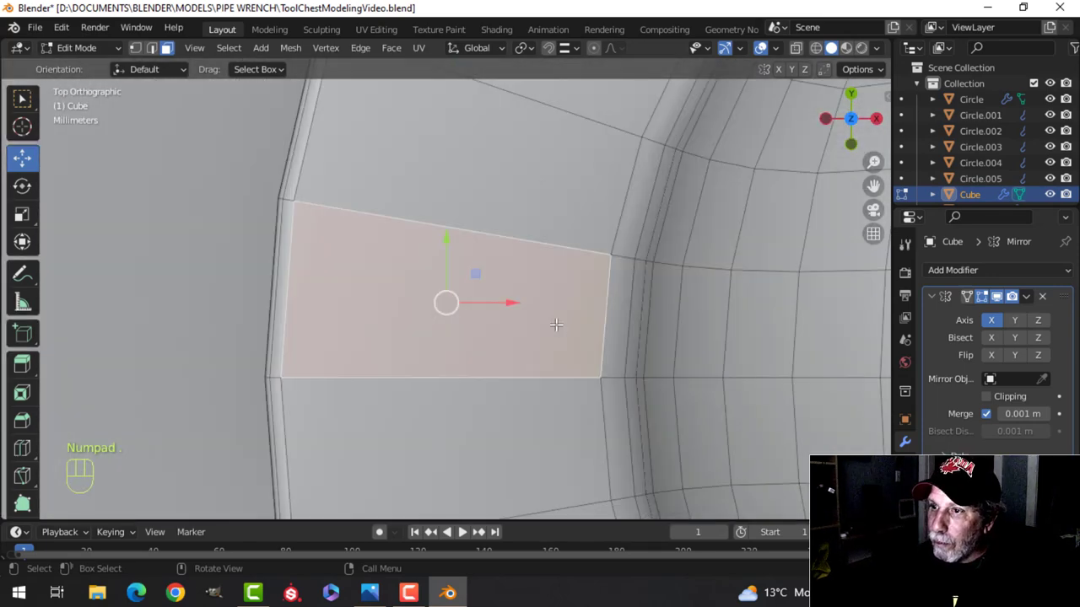
scroll(490, 336, "down", 4)
key("alt+a")
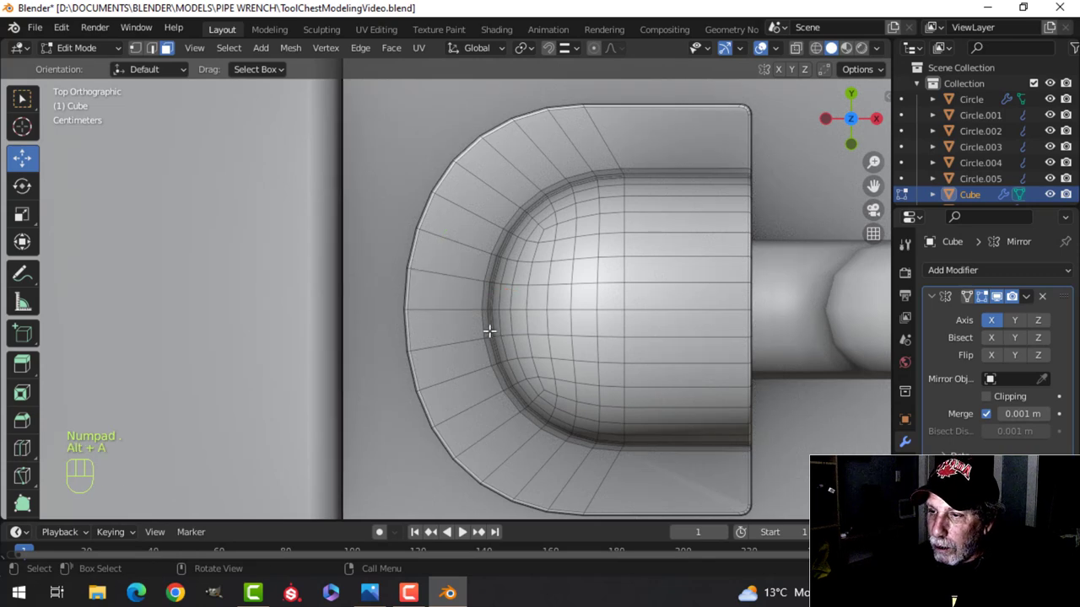
key("2")
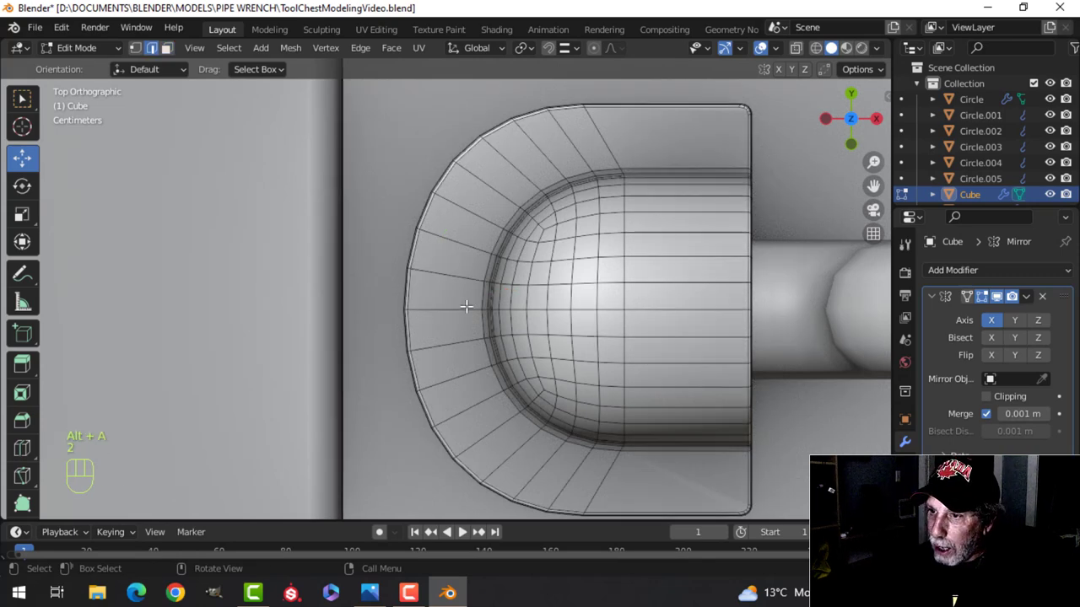
key("shift+s")
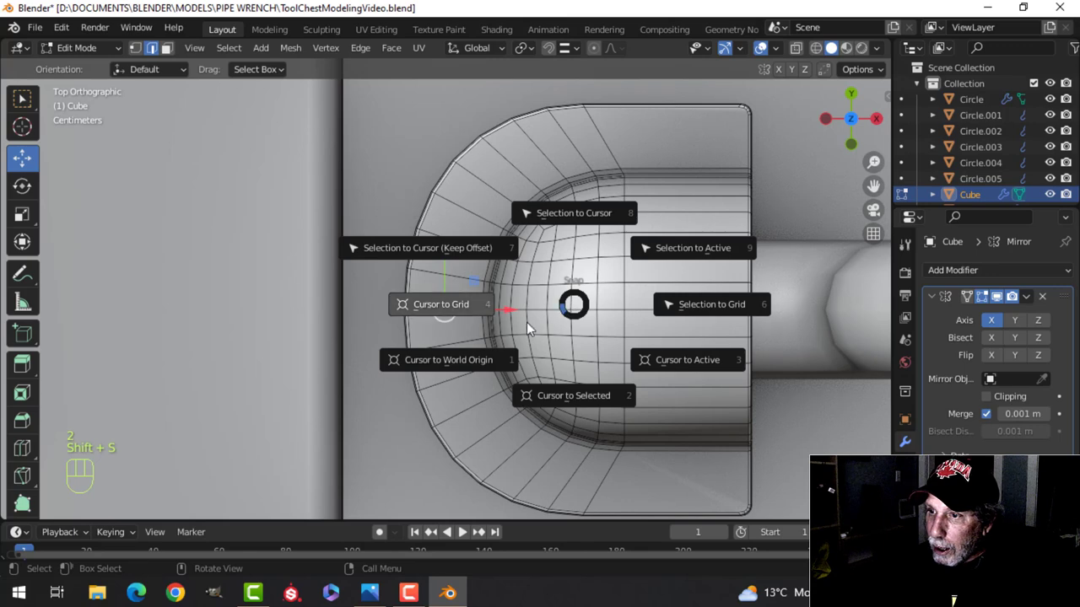
left_click(553, 392)
- Add a 16-vertex mesh circle at the 3D cursor and scale it down to fit within the bracket flange's width
key("Tab")
key("shift+a")
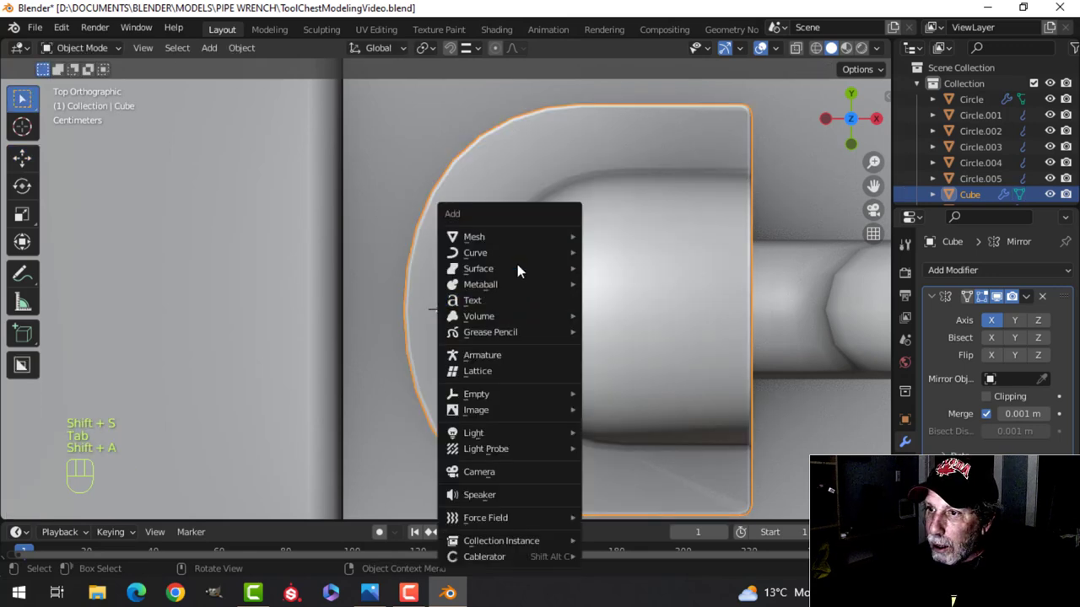
mouse_move(510, 243)
left_click(619, 267)
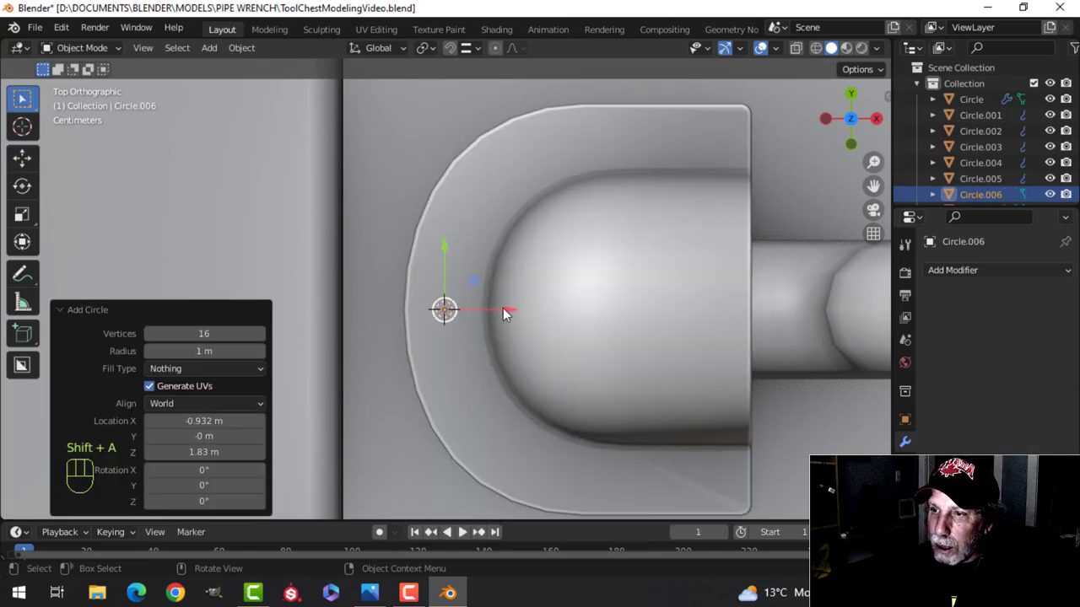
scroll(675, 275, "down", 4)
key("Tab")
key("s")
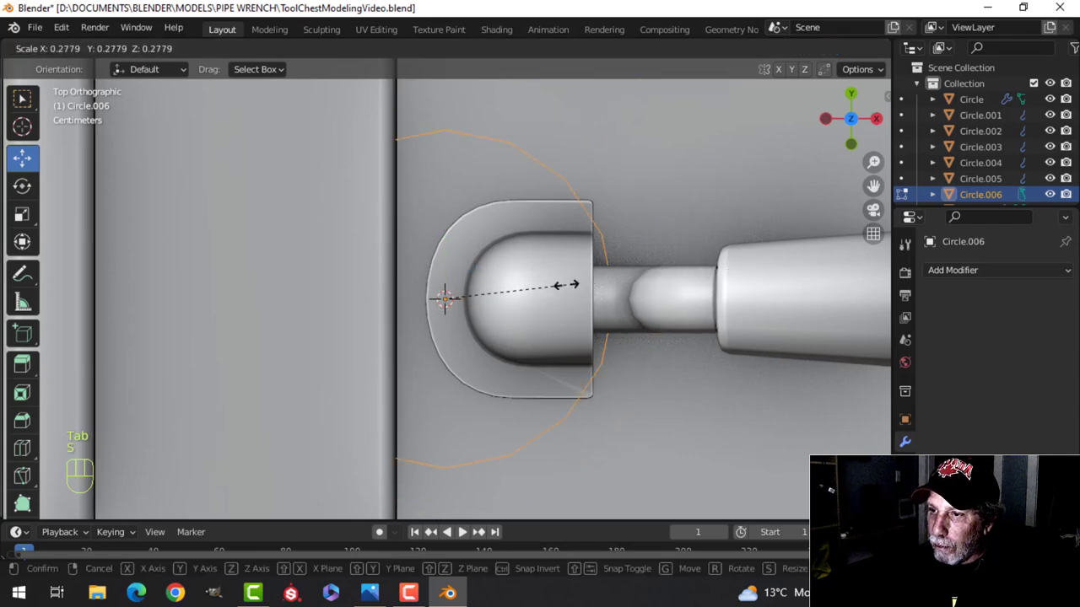
left_click(470, 291)
scroll(540, 275, "up", 4)
key("s")
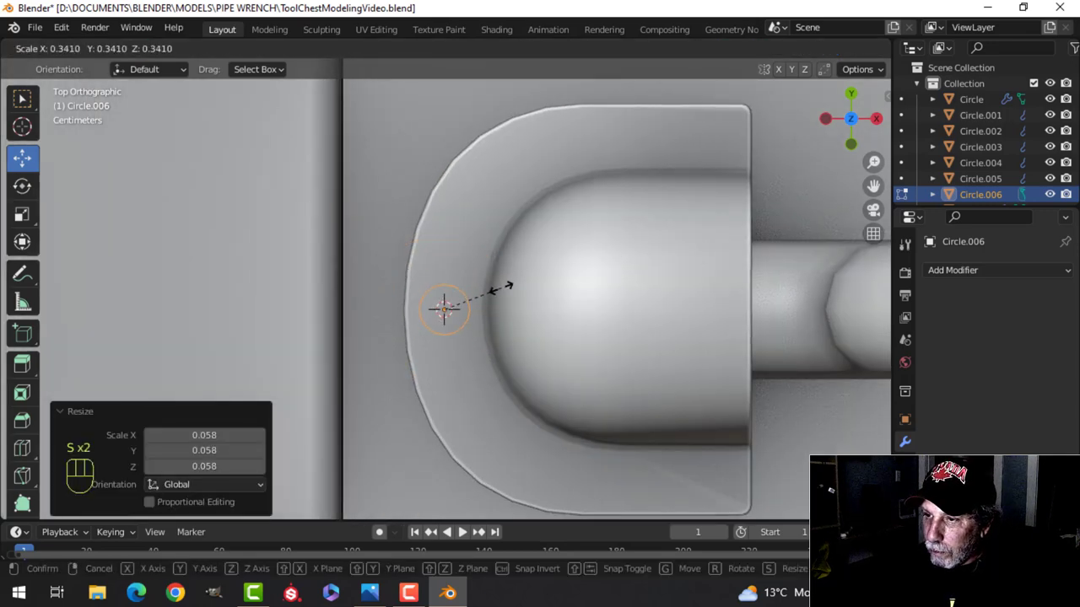
left_click(502, 289)
- Fill the circle, raise it slightly along Z, extrude it down toward the flange and delete the bottom face
key("f")
middle_click_drag(517, 295, 472, 253)
key("g")
key("z")
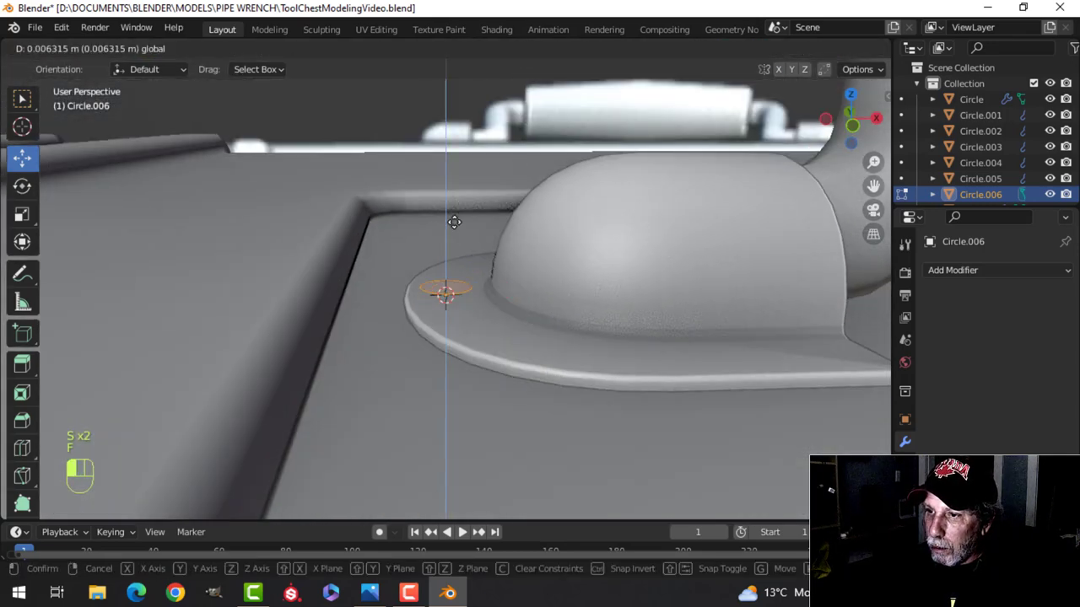
left_click(458, 219)
key("e")
left_click(458, 219)
left_click_drag(446, 223, 446, 226)
key("x")
left_click(426, 236)
- Bevel the rim of the new rivet's top face with 3 segments and a width of 0.0033 m
middle_click_drag(426, 235, 458, 257)
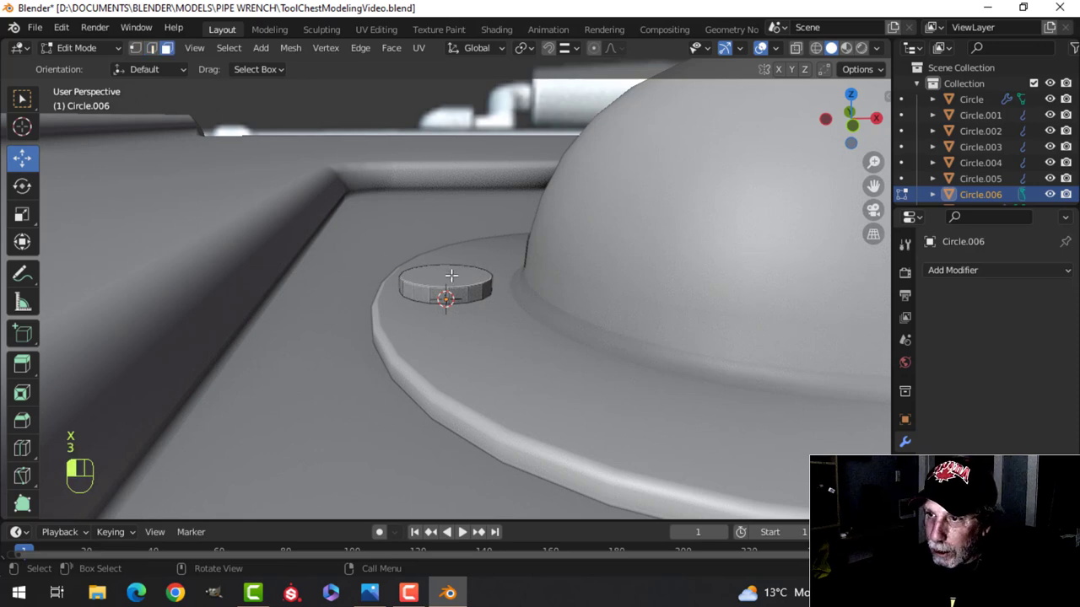
key("ctrl+b")
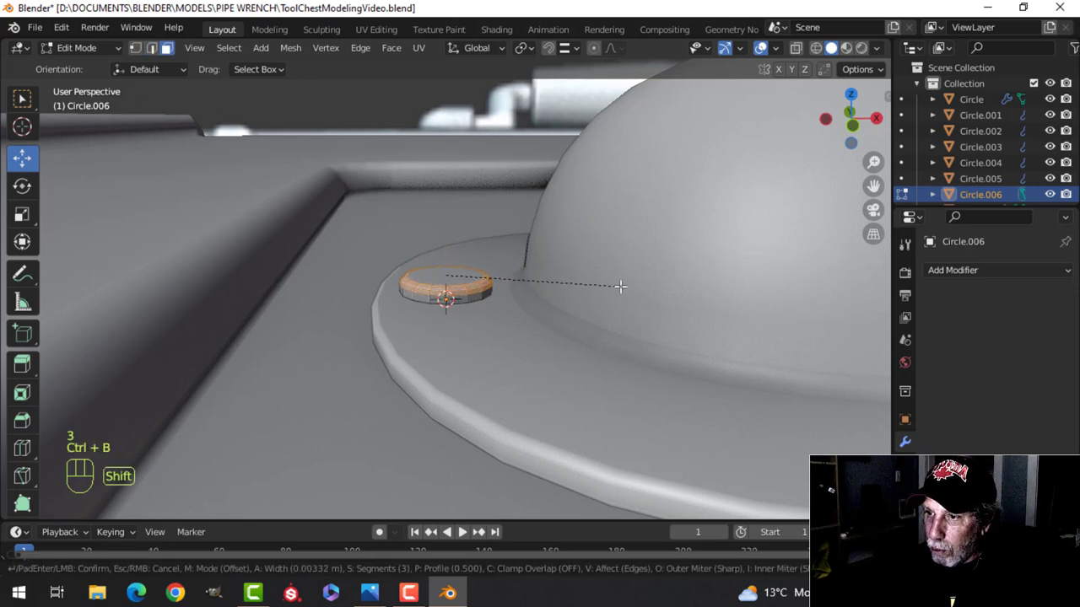
left_click(620, 287)
- Recalculate the normals of the whole bracket rivet to face outside
key("Tab")
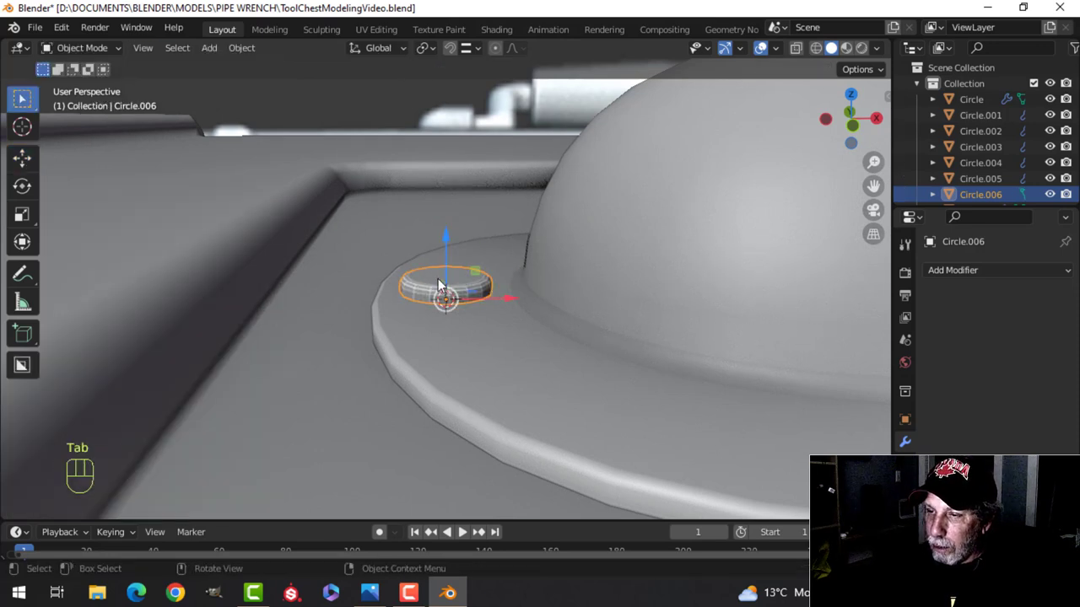
key("Tab")
key("a")
key("alt+n")
left_click(437, 281)
key("Tab")
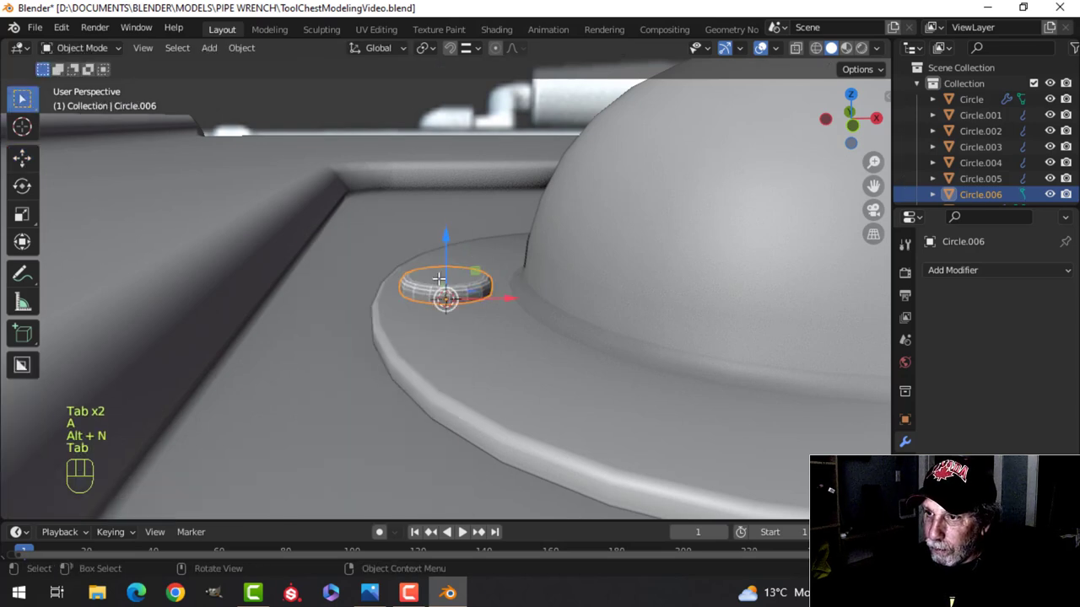
- Shade the bracket rivet smooth and lower it about 0.006 m along Z toward the flange
right_click(434, 279)
left_click(433, 279)
left_click_drag(450, 236, 447, 250)
- Scale the whole rivet mesh up by 1.168 and nudge it along X to centre it on the flange
key("KP_7")
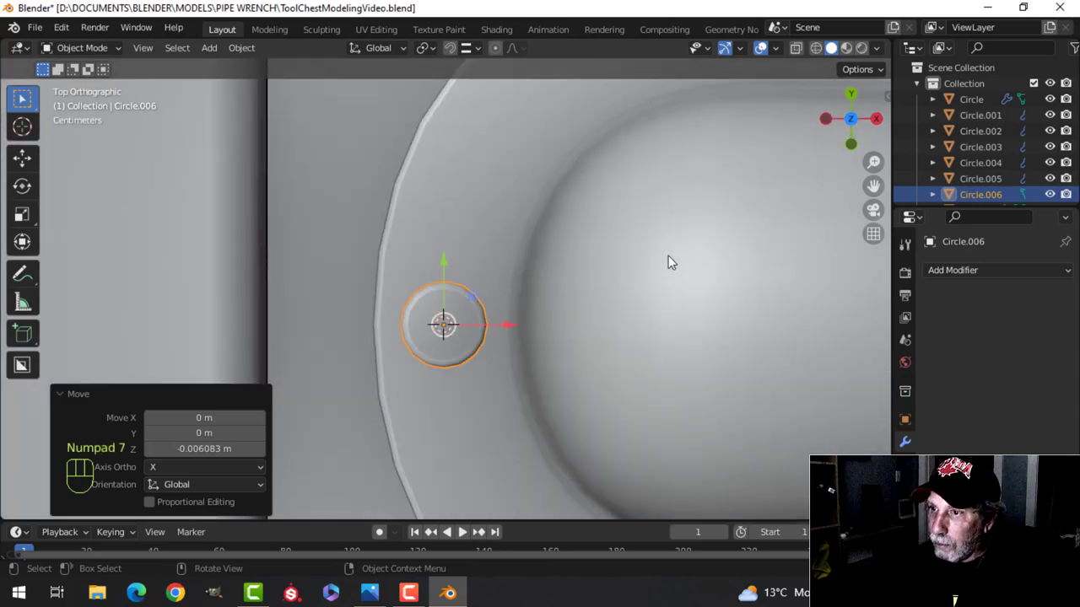
scroll(668, 257, "down", 3)
scroll(650, 302, "up", 4)
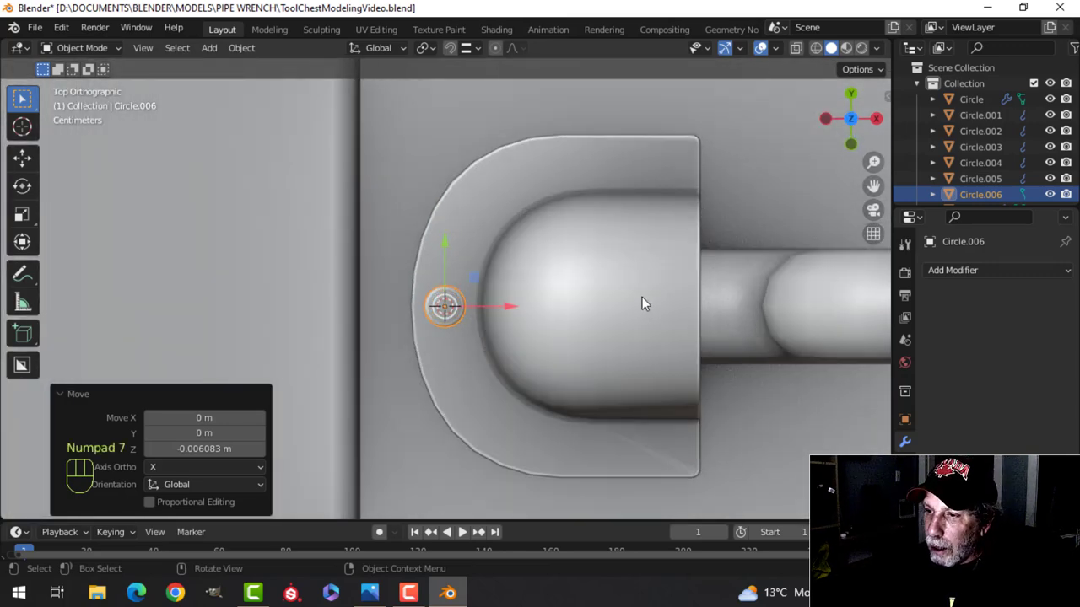
key("Tab")
key("s")
left_click(594, 312)
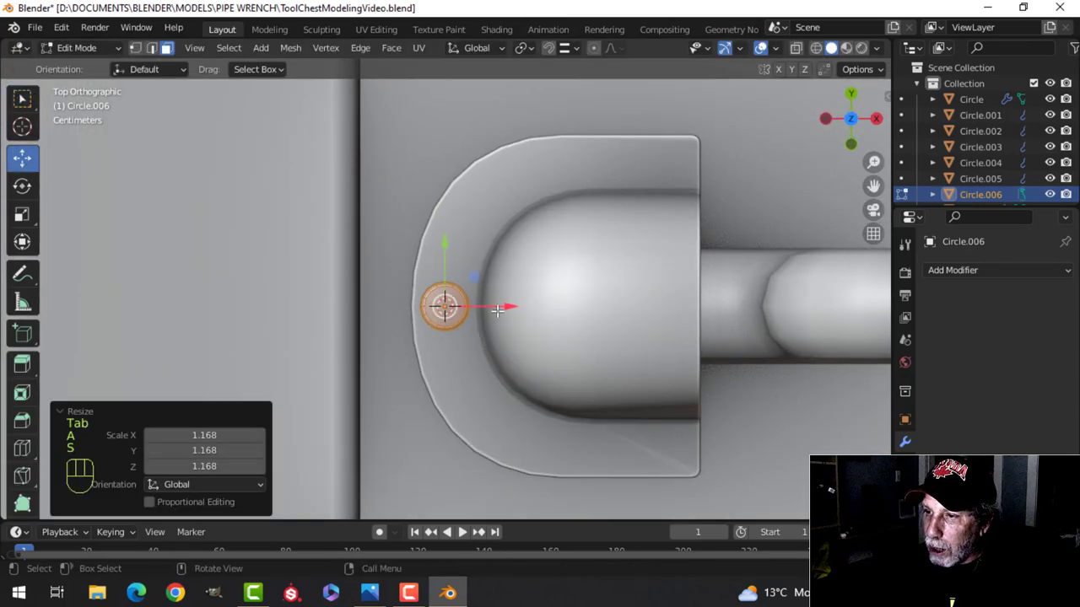
left_click_drag(505, 308, 511, 304)
- Duplicate the rivet within its mesh onto both sides of the bracket flange, at X 0.133, Y 0.134 m, and from there X -0.049, Y -0.263 m
middle_click_drag(511, 305, 456, 323, "shift")
key("shift+d")
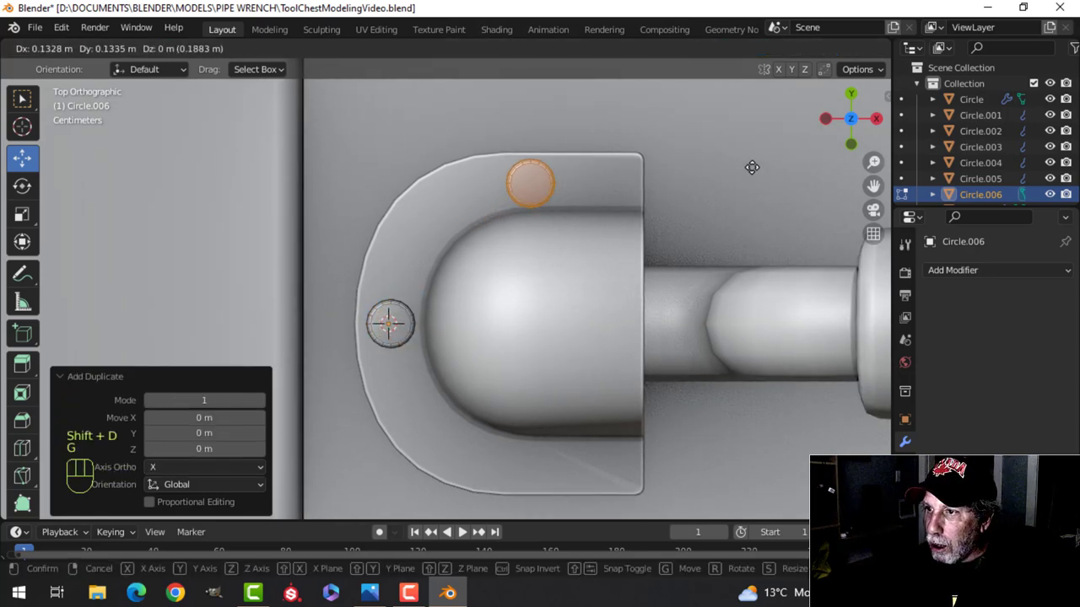
left_click(752, 166)
middle_click_drag(717, 241, 718, 222, "shift")
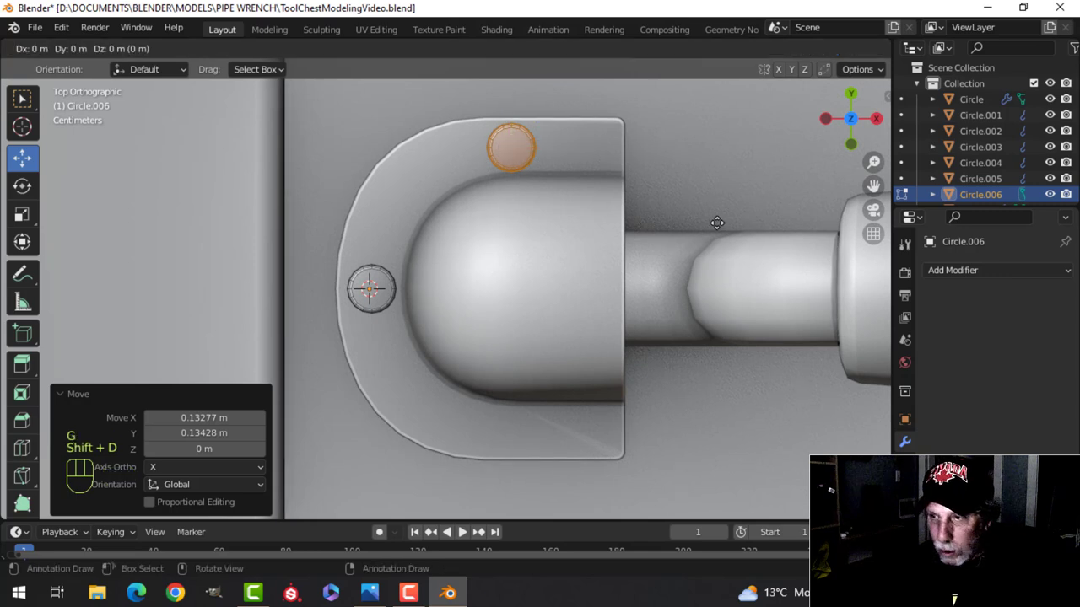
key("shift+d")
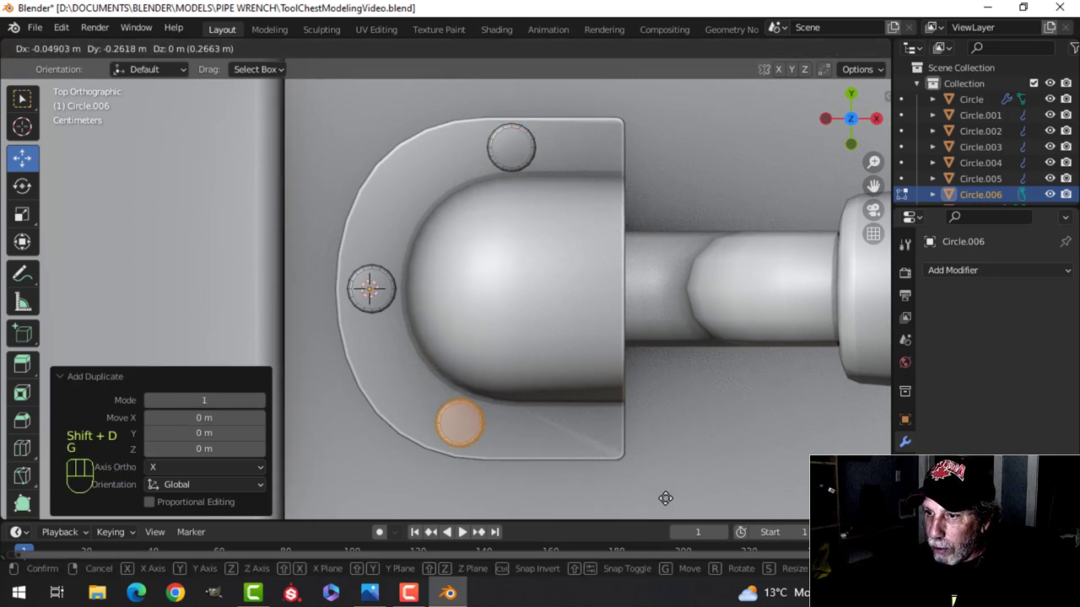
left_click(666, 499)
scroll(644, 430, "down", 2)
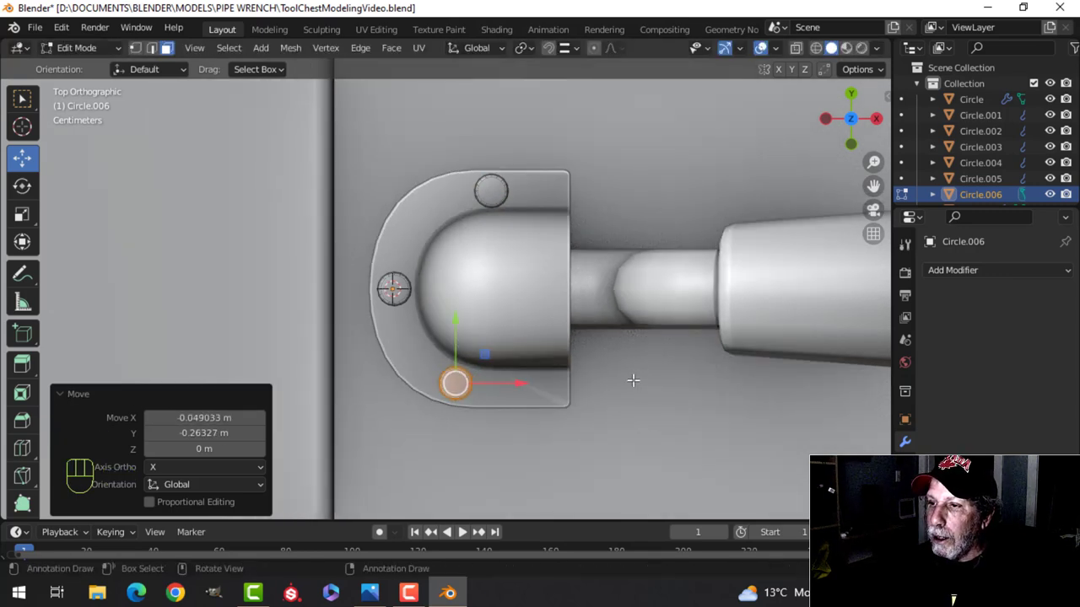
key("a")
key("Tab")
scroll(750, 381, "down", 3)
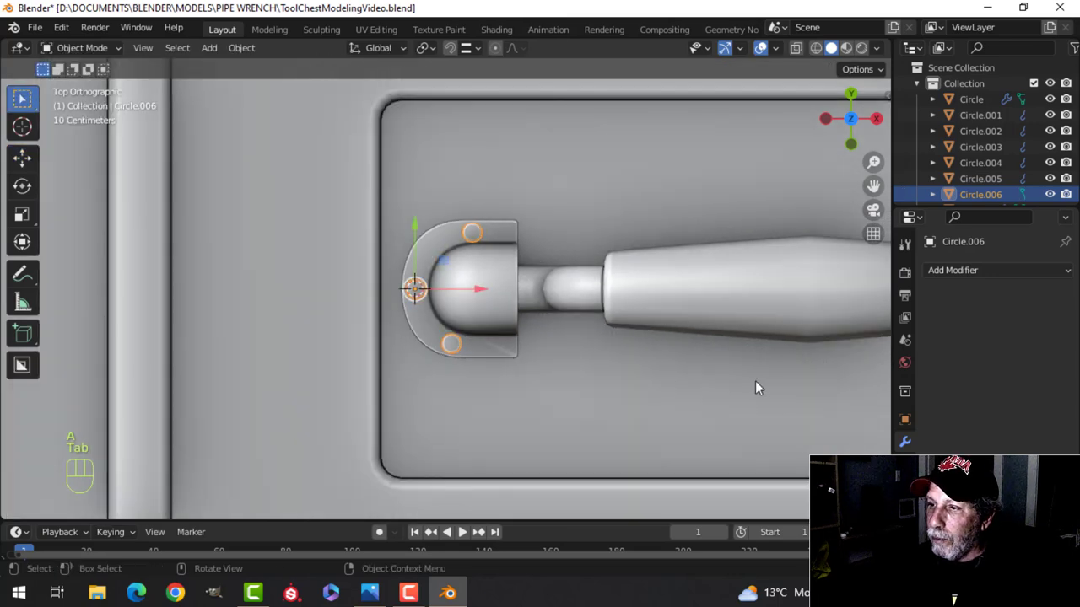
key("alt+a")
scroll(792, 382, "down", 2)
middle_click_drag(792, 383, 634, 343, "shift")
left_click(634, 343)
key("Tab")
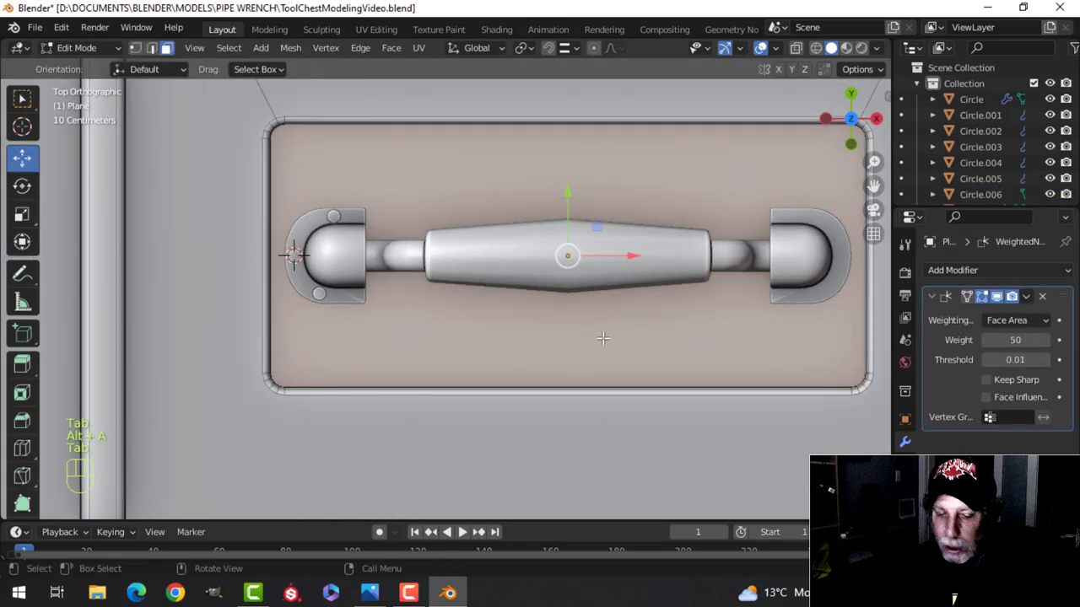
key("Tab")
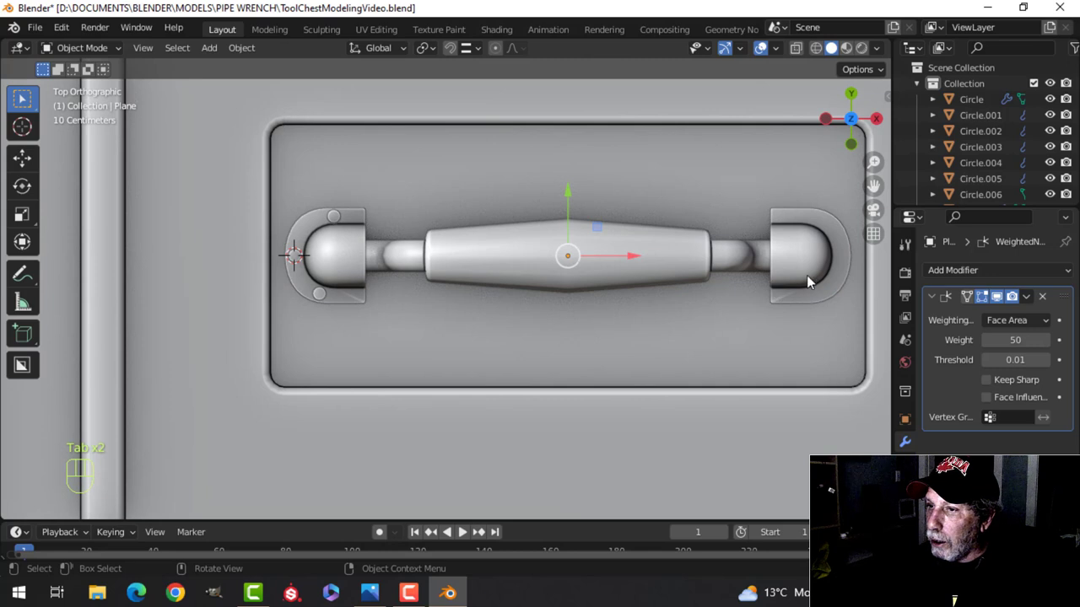
- Snap the 3D cursor to the centre of the whole lid handle mesh
left_click(627, 265)
key("Tab")
key("a")
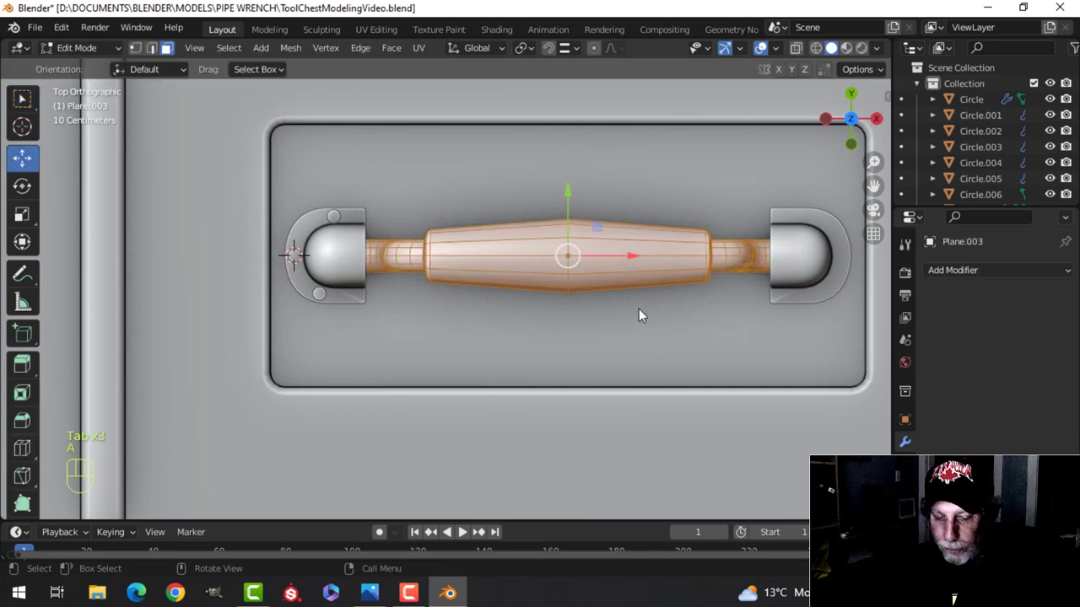
key("shift+s")
left_click(631, 400)
key("Tab")
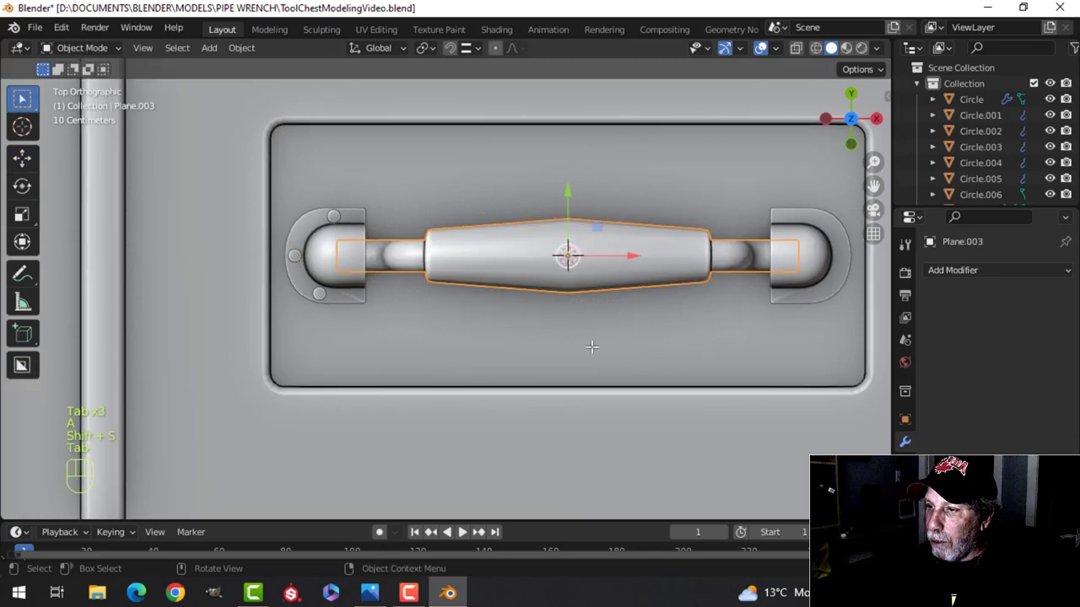
- Set the origin of the bracket rivets to the 3D cursor at the handle's centre
left_click(320, 294)
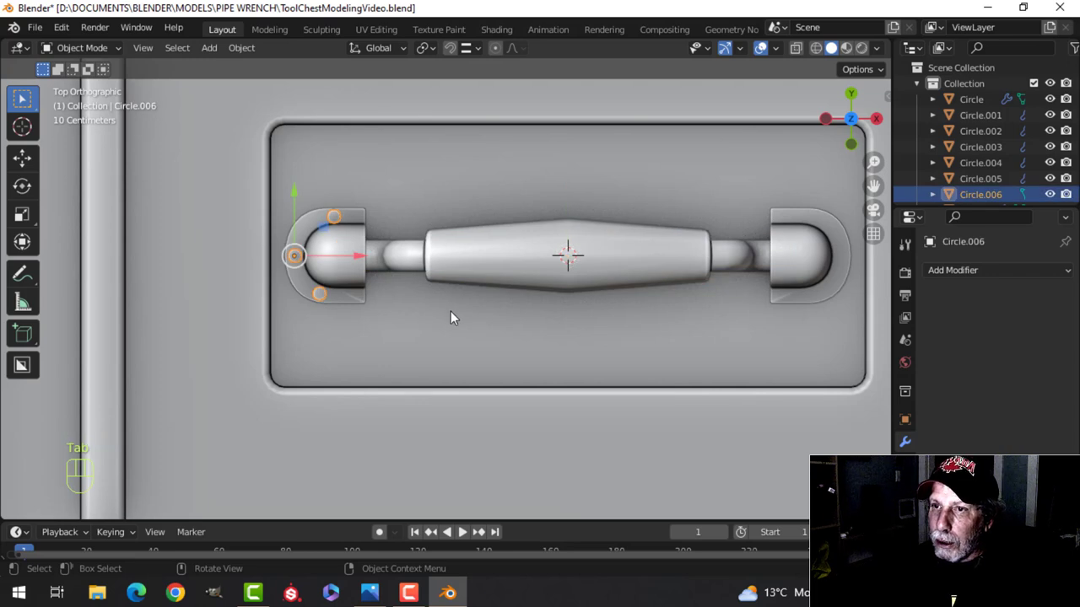
left_click(241, 48)
mouse_move(295, 75)
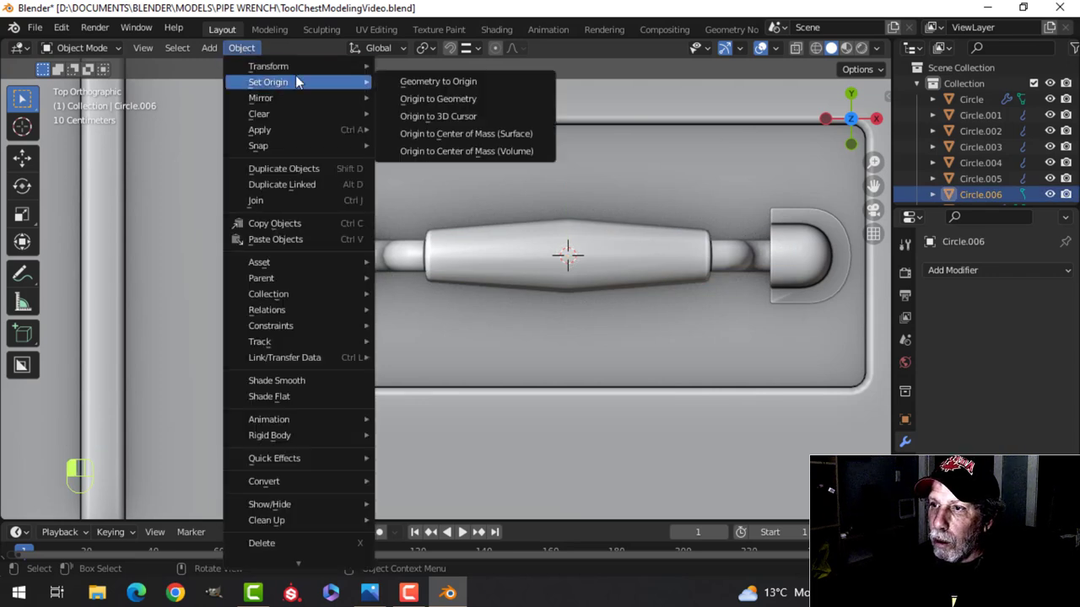
left_click(455, 117)
- Mirror the rivets along X onto the opposite bracket with a Mirror modifier, and clear the selection
left_click(957, 272)
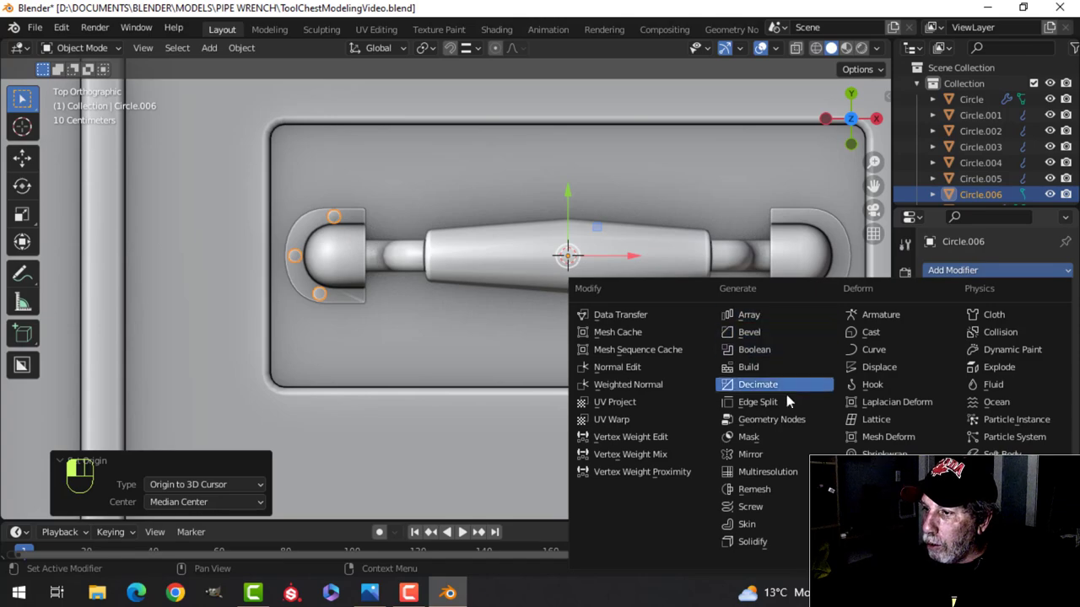
left_click(745, 450)
scroll(731, 329, "down", 2)
middle_click_drag(731, 321, 388, 200)
key("alt+a")
scroll(463, 256, "up", 8)
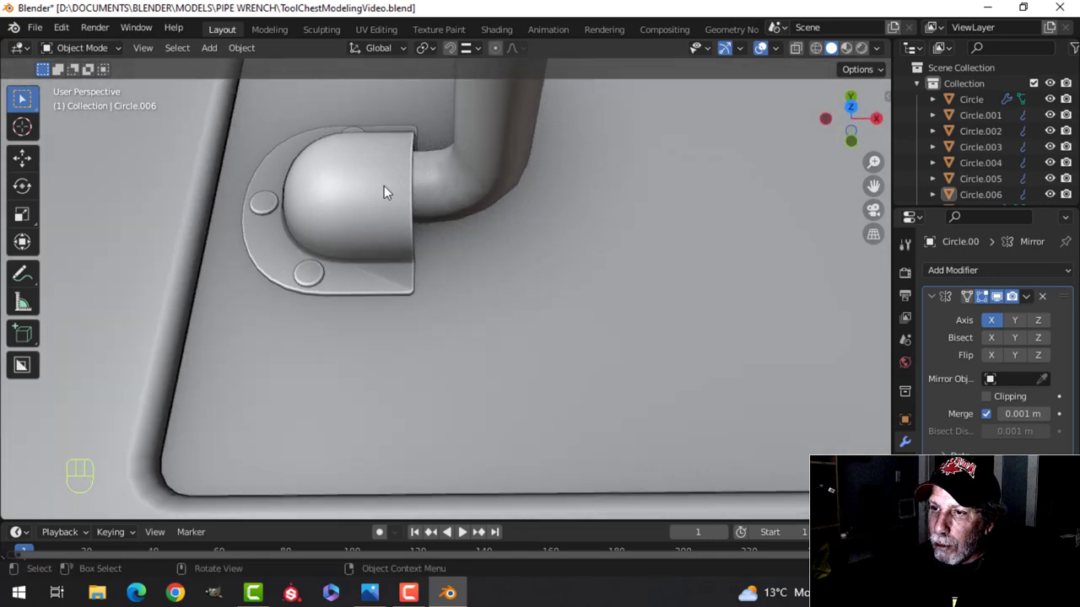
- Add a Weighted Normal modifier to the handle bracket and enable Auto Smooth in its mesh normals
left_click(388, 200)
middle_click_drag(528, 287, 698, 327)
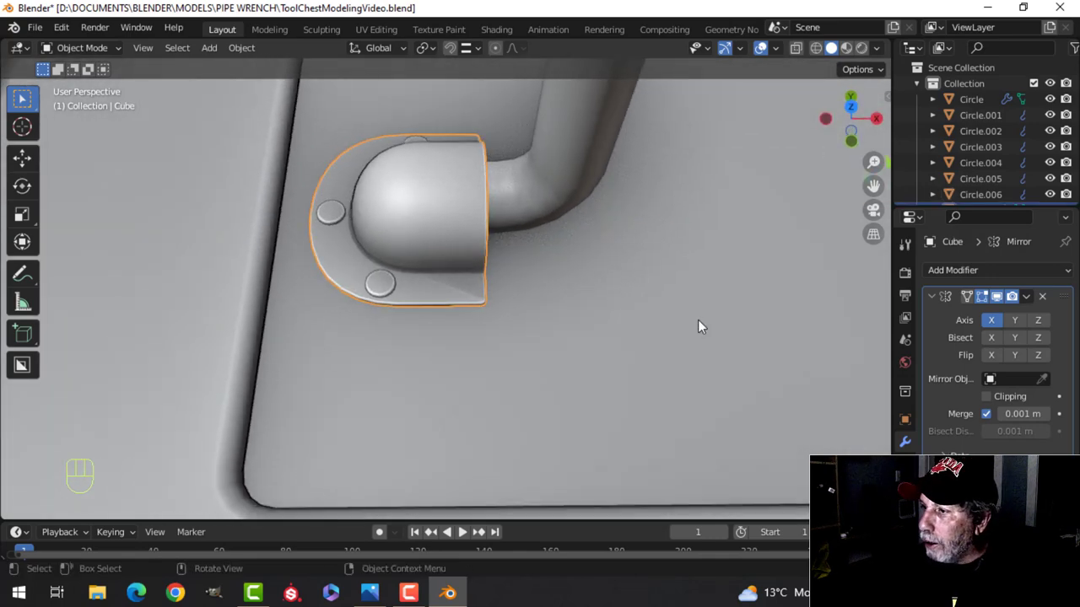
left_click(931, 296)
left_click(967, 270)
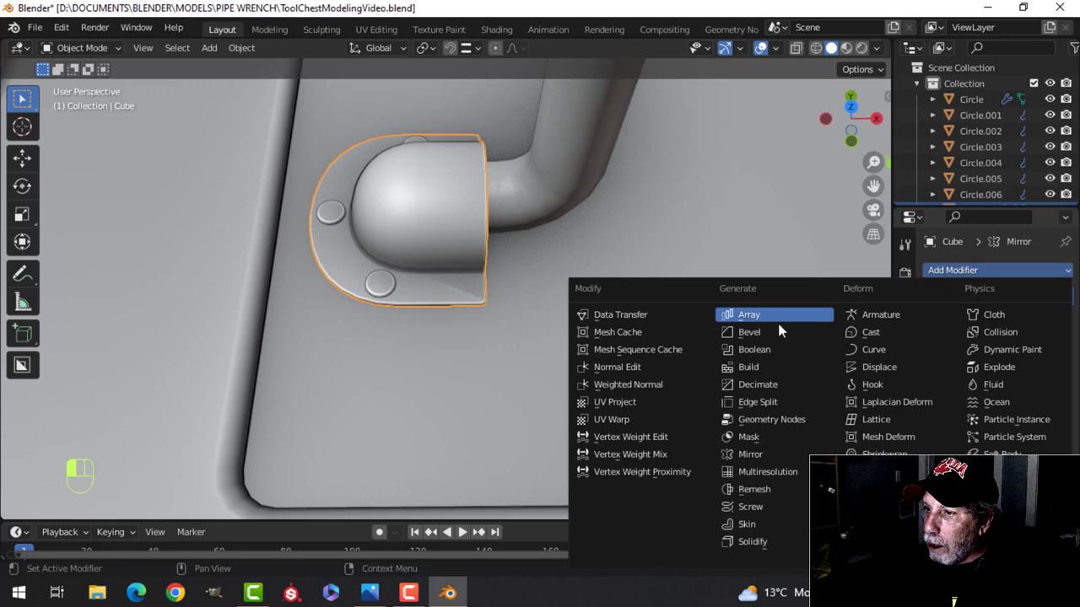
left_click(659, 387)
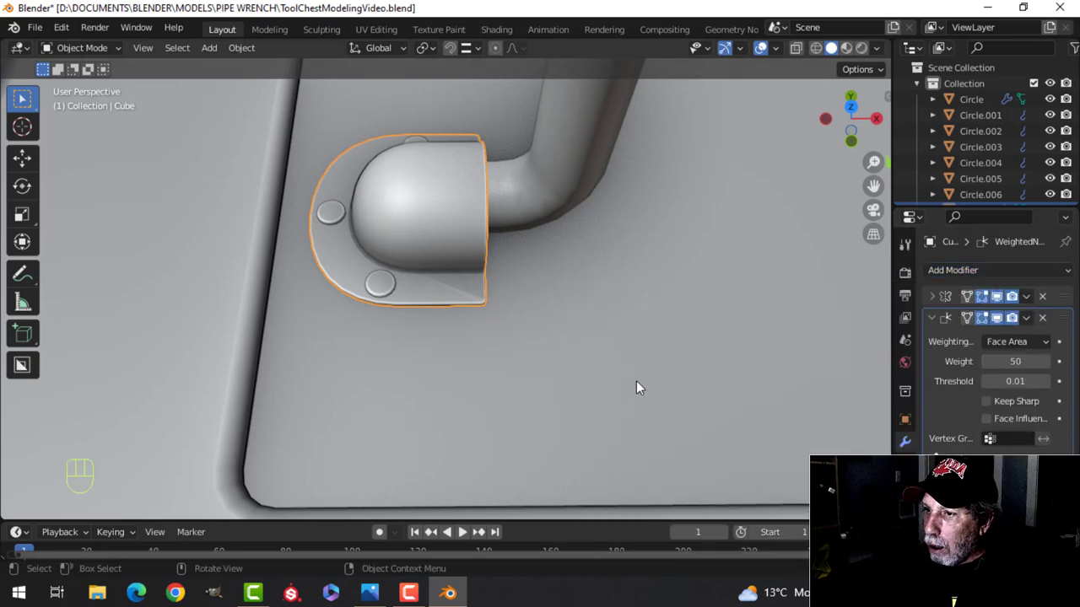
left_click(905, 532)
scroll(978, 497, "down", 5)
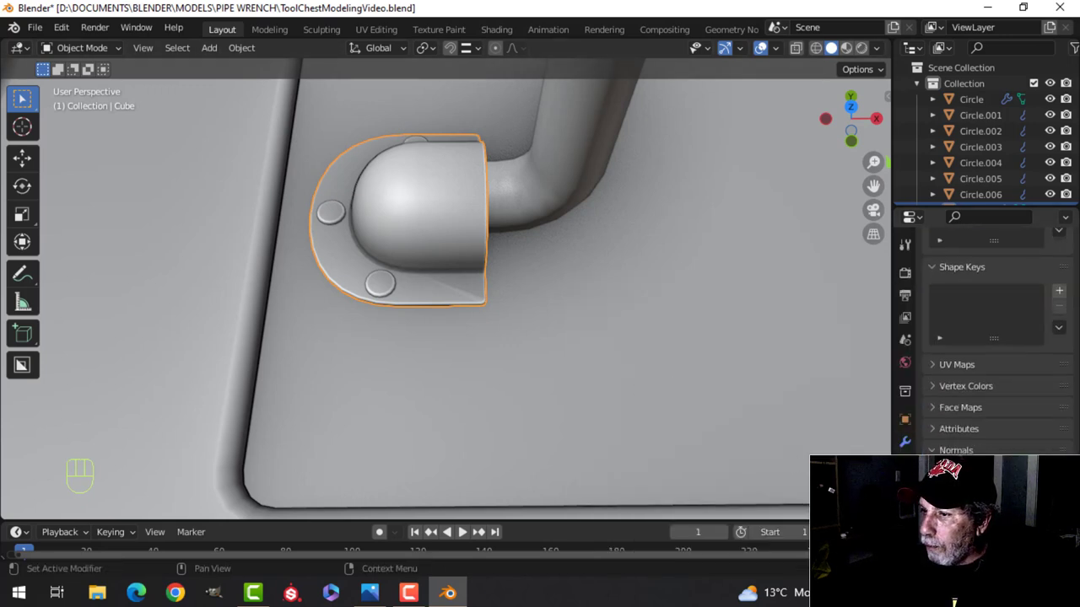
left_click(990, 471)
scroll(672, 339, "down", 5)
- Snap the 3D cursor to the middle of the lid's front edge
middle_click_drag(688, 313, 582, 362)
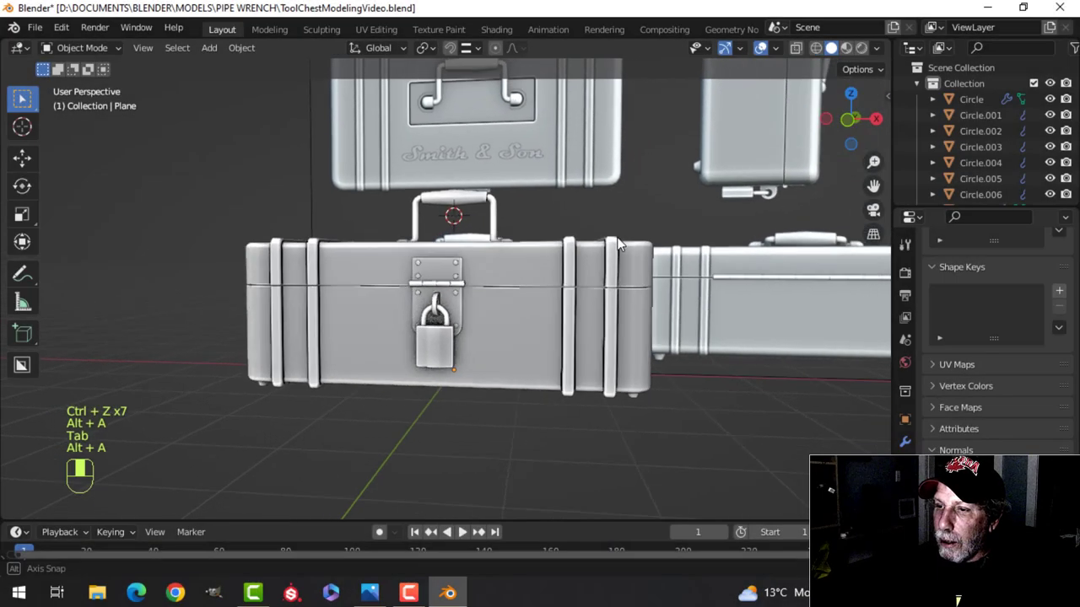
middle_click_drag(582, 295, 564, 321)
scroll(568, 372, "up", 2)
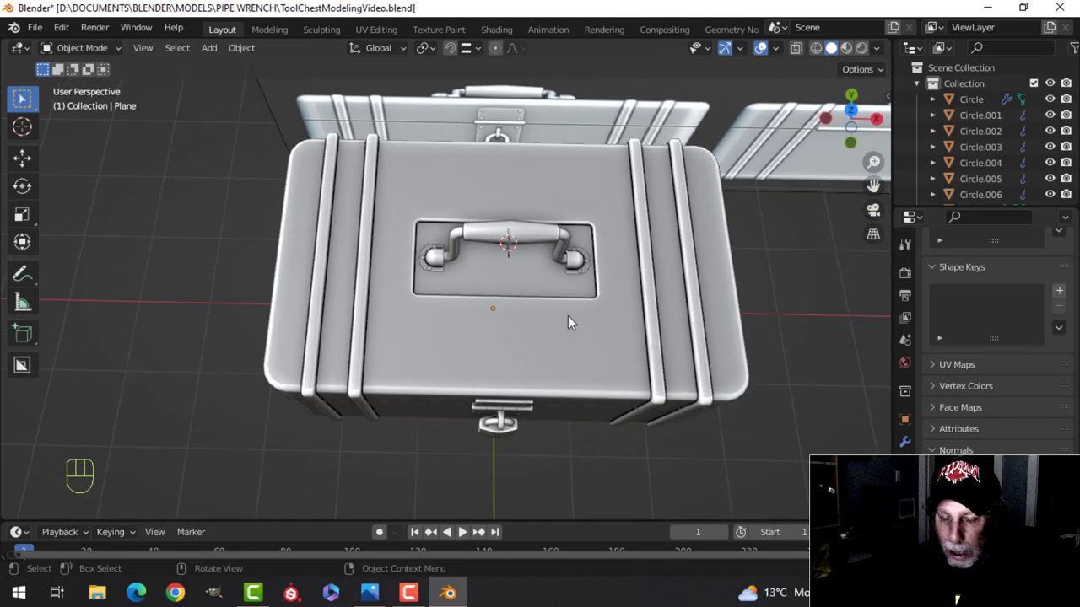
key("Tab")
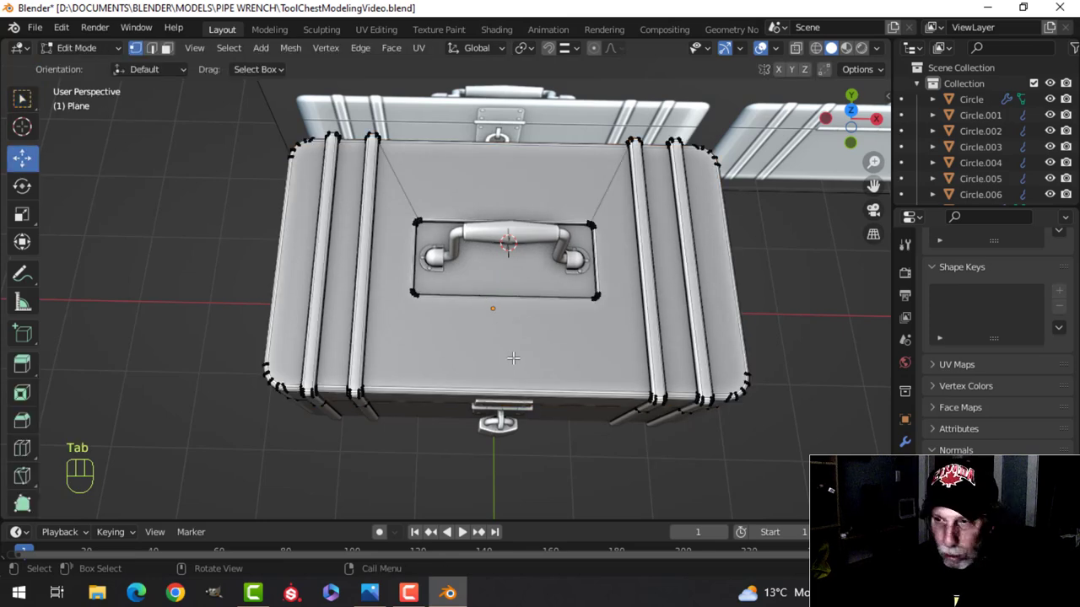
left_click(489, 382)
key("shift+s")
left_click(560, 424)
key("Tab")
- Add a text object at the 3D cursor and set its horizontal alignment to Center
key("shift+a")
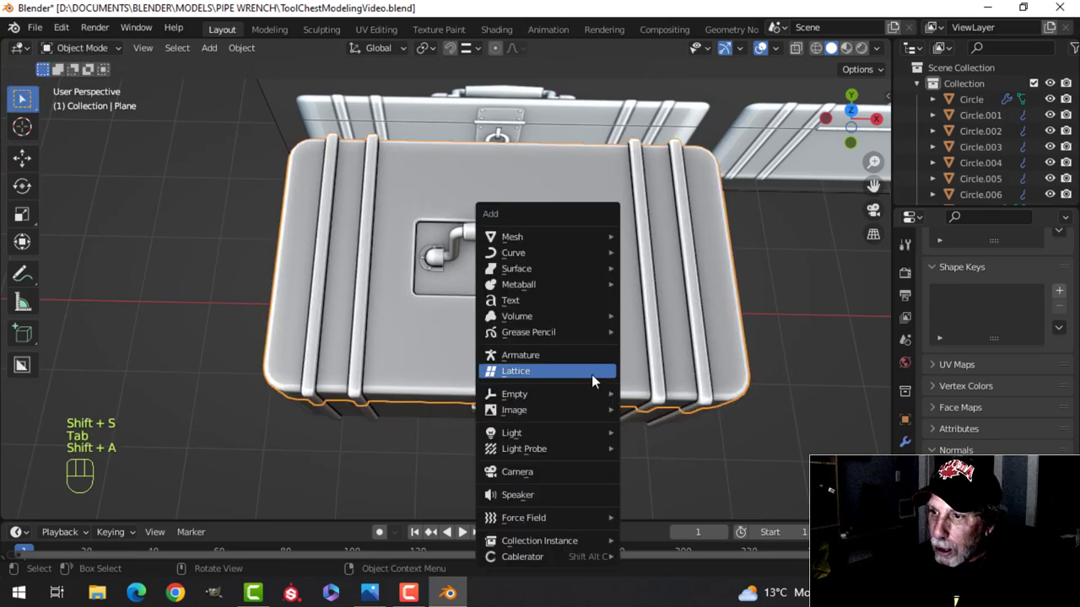
left_click(564, 309)
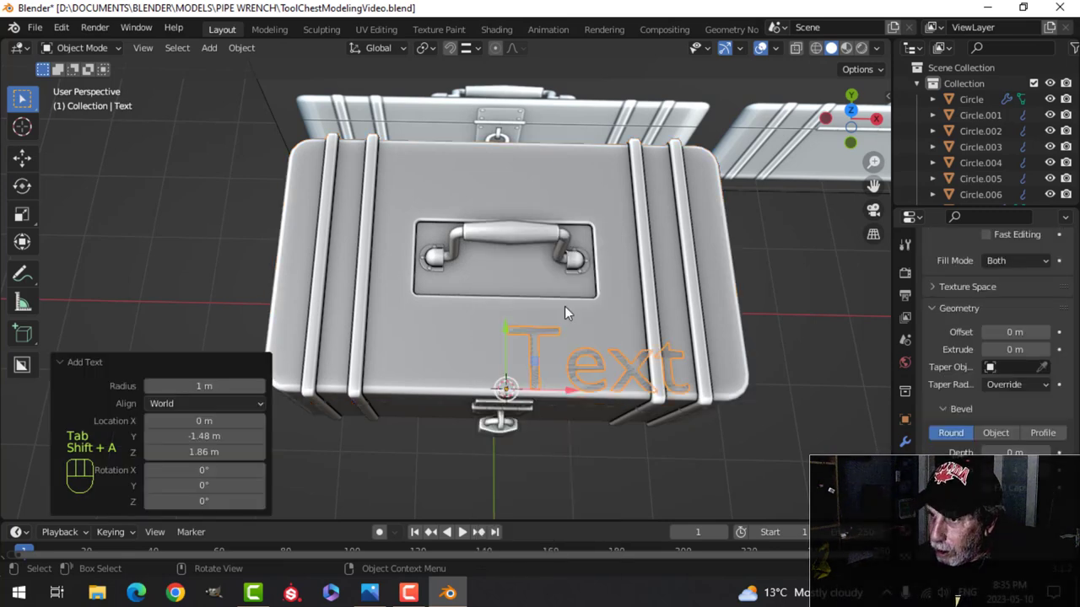
key("KP_7")
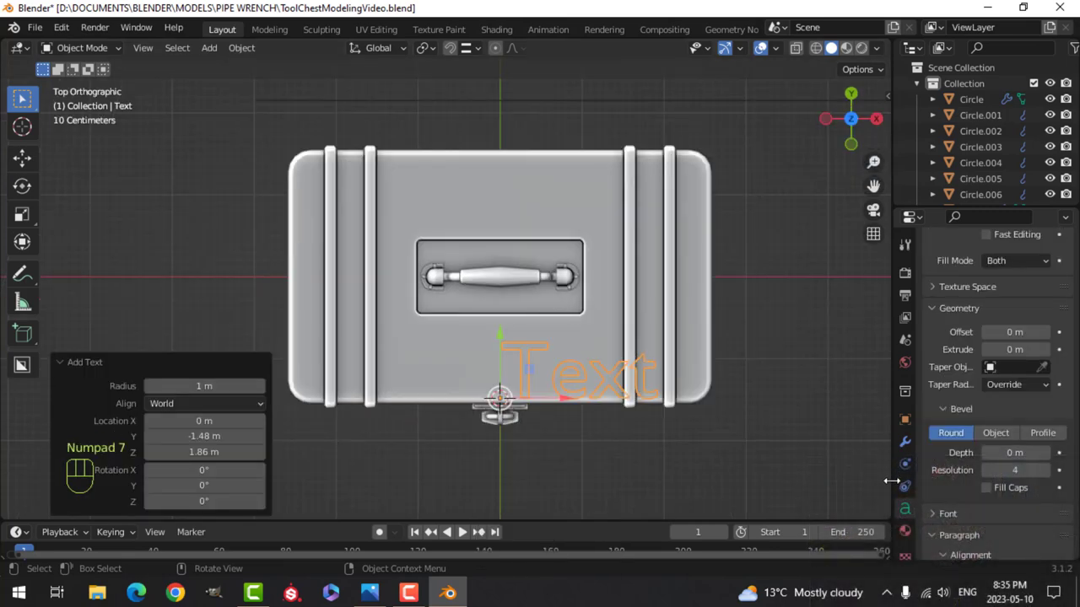
scroll(993, 484, "down", 4)
left_click(1007, 452)
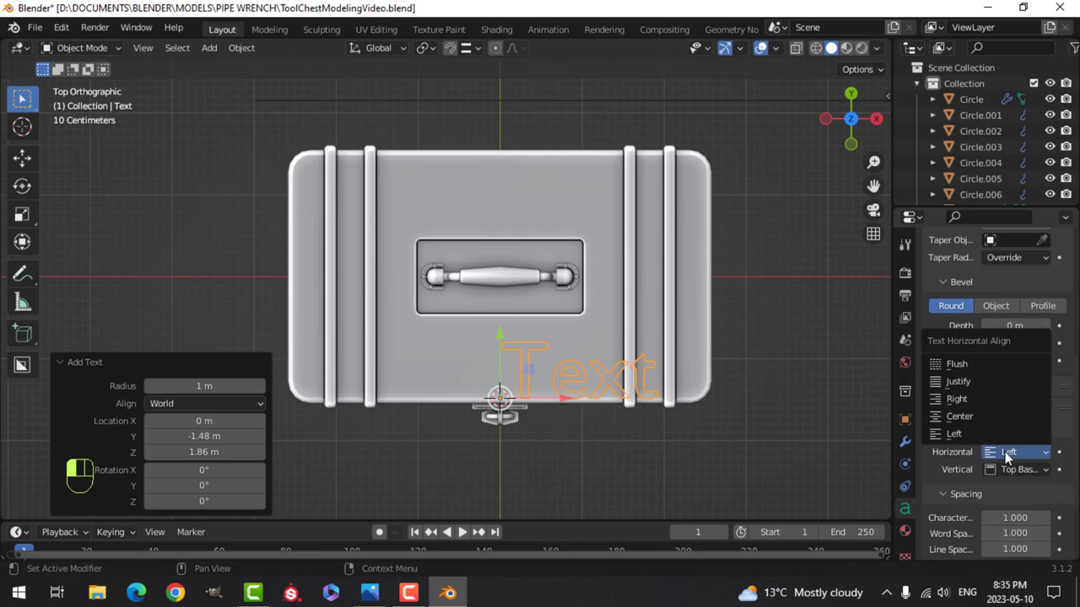
left_click(974, 412)
- Shift the text slightly along Y onto the lid and scale it by 0.752
key("g")
key("y")
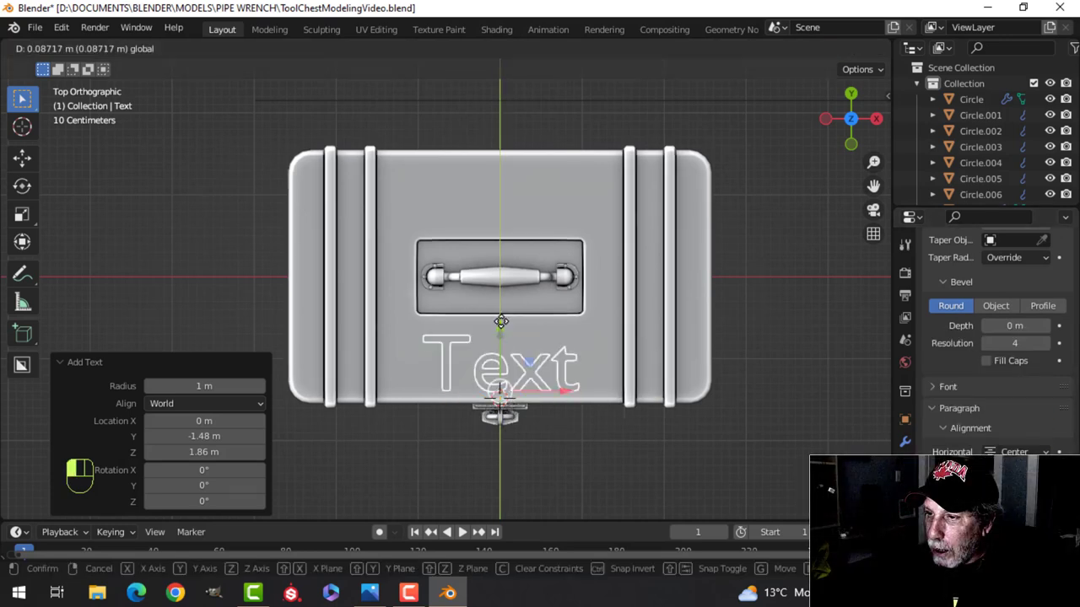
left_click(629, 338)
key("s")
left_click(602, 342)
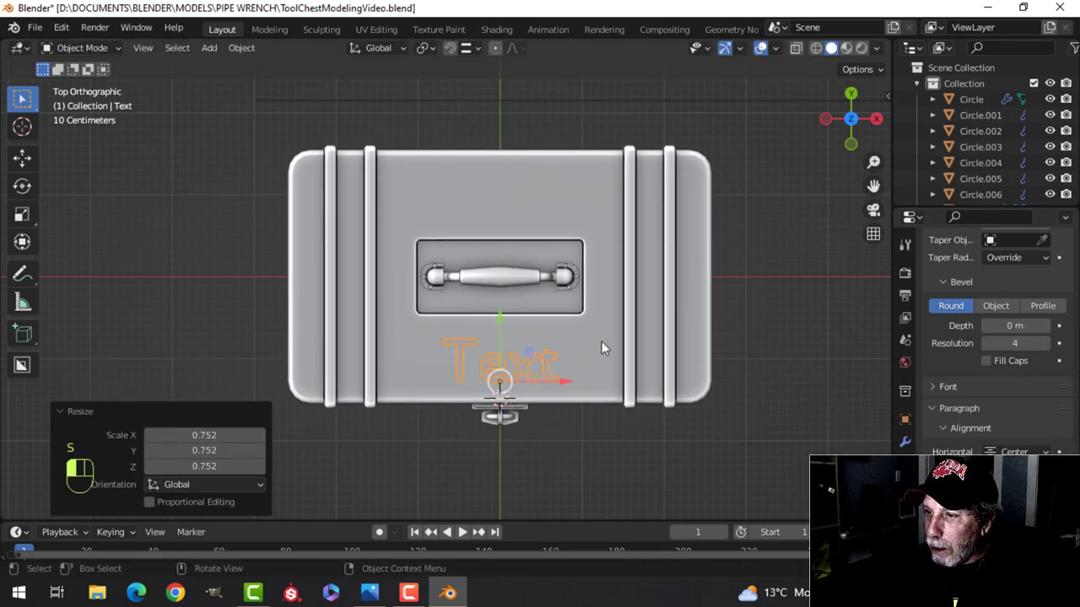
middle_click_drag(672, 364, 661, 300, "shift")
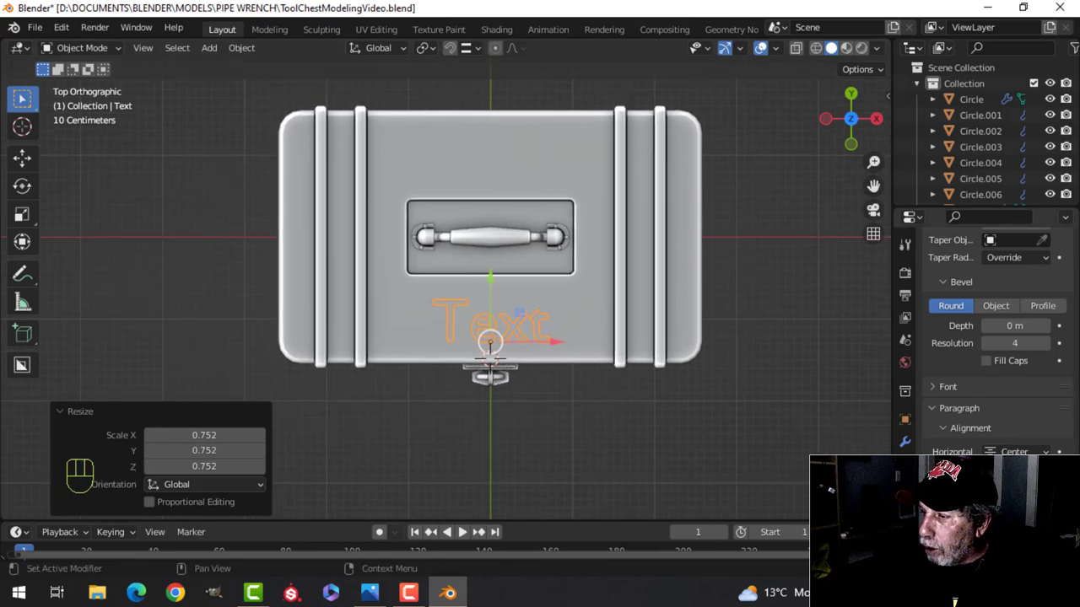
- Load Magneto Bold (MAGNETOB.TTF) as the text's regular font
scroll(987, 338, "down", 3)
scroll(968, 373, "up", 3)
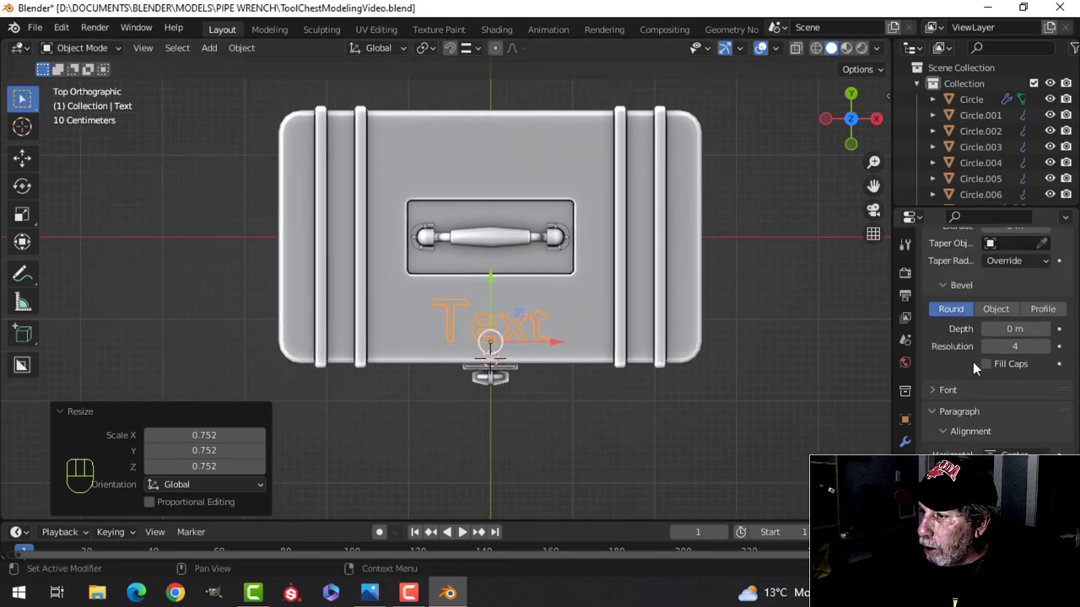
left_click(943, 390)
left_click(1047, 414)
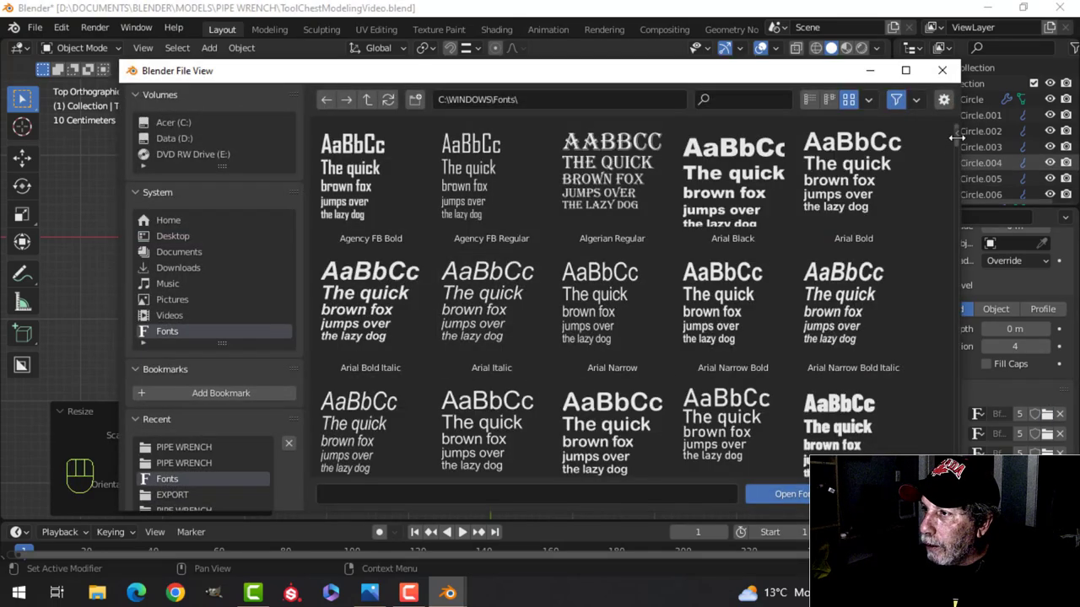
left_click_drag(957, 139, 924, 336)
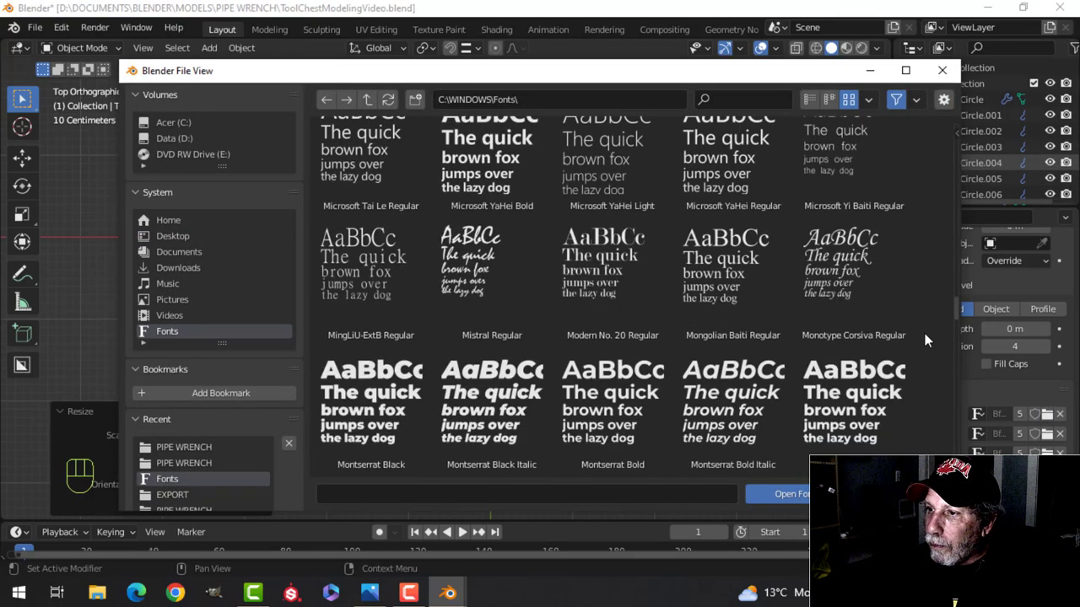
scroll(925, 333, "up", 2)
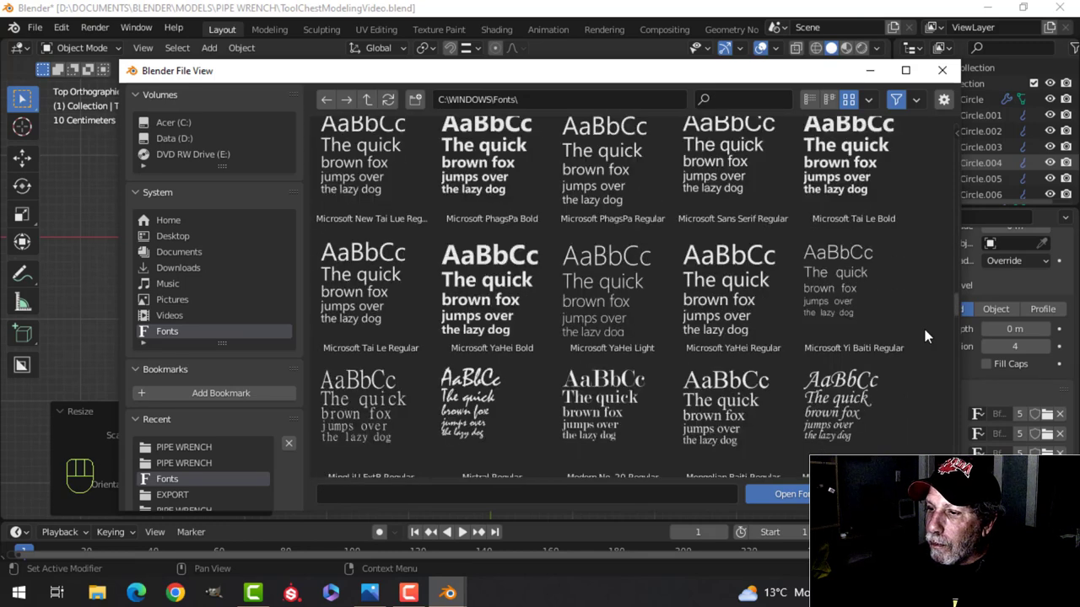
scroll(923, 324, "up", 1)
scroll(689, 356, "up", 6)
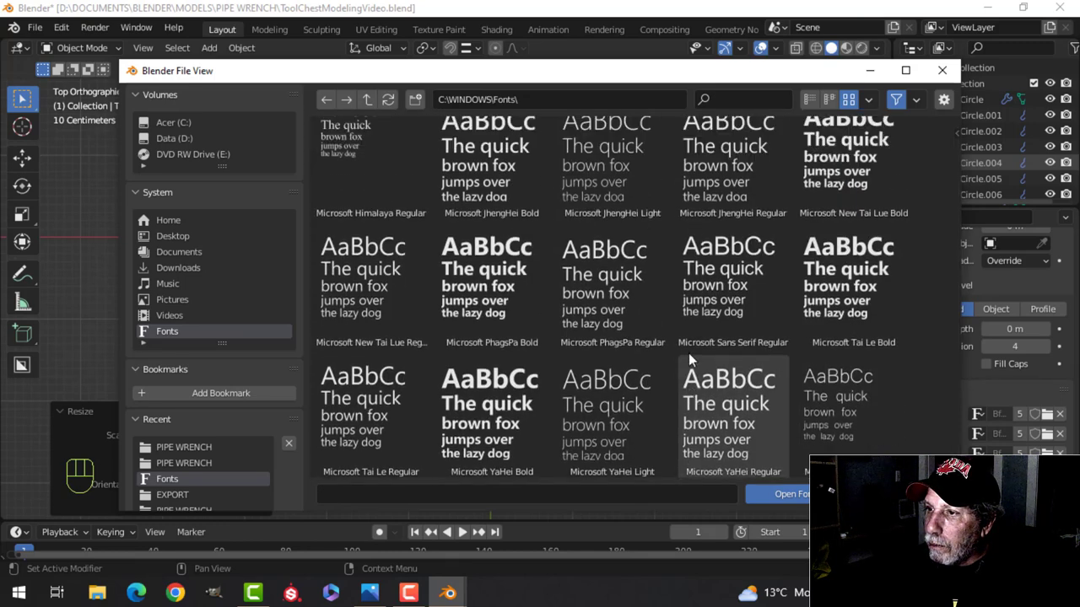
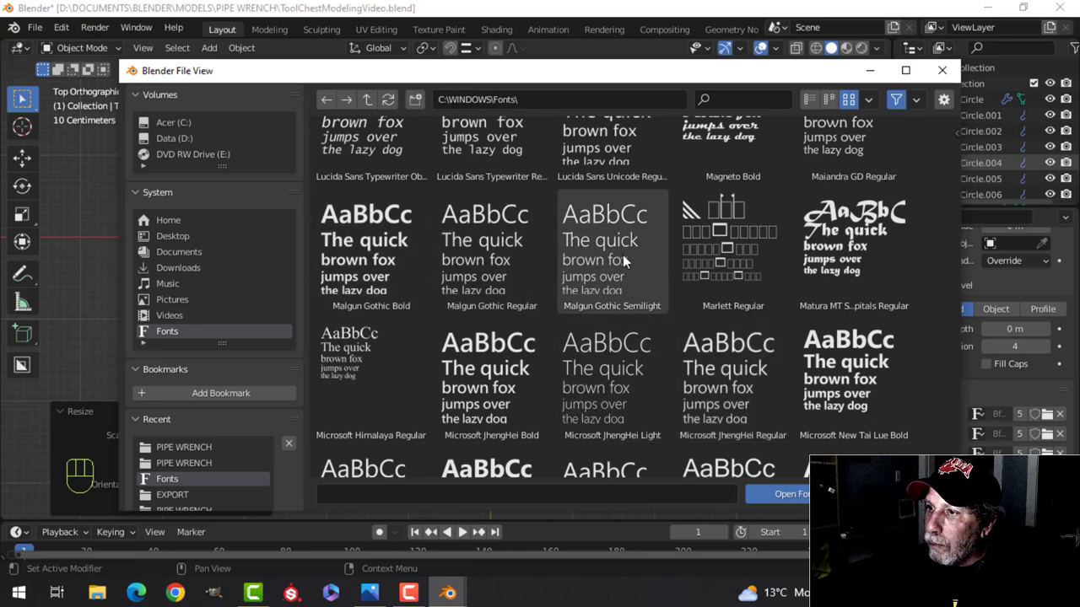
scroll(621, 254, "up", 1)
left_click(724, 170)
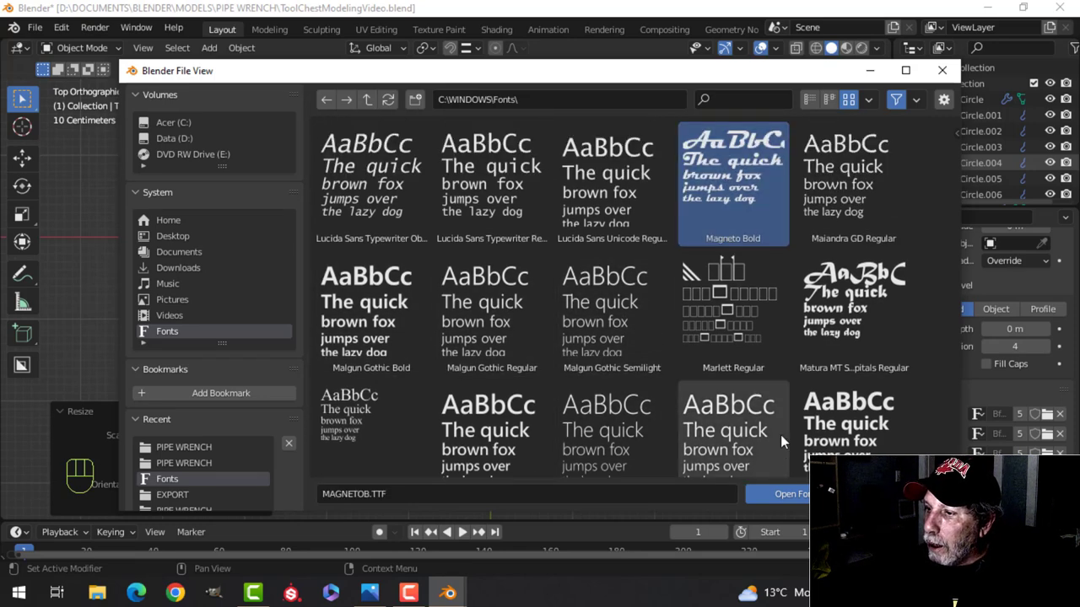
left_click(792, 495)
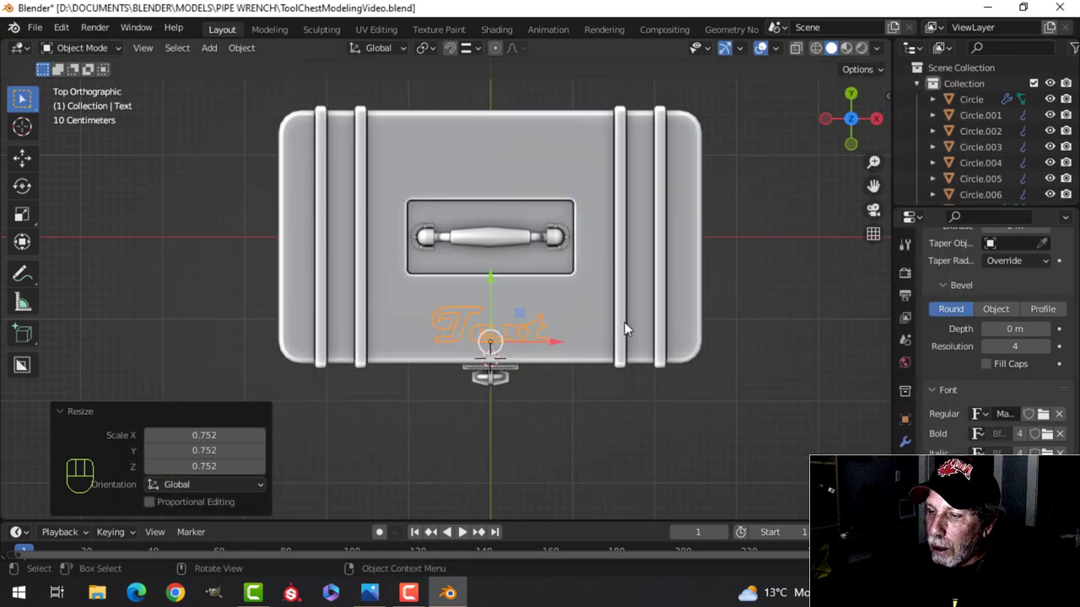
- Replace the text's content with "Smith & Son"
key("Tab")
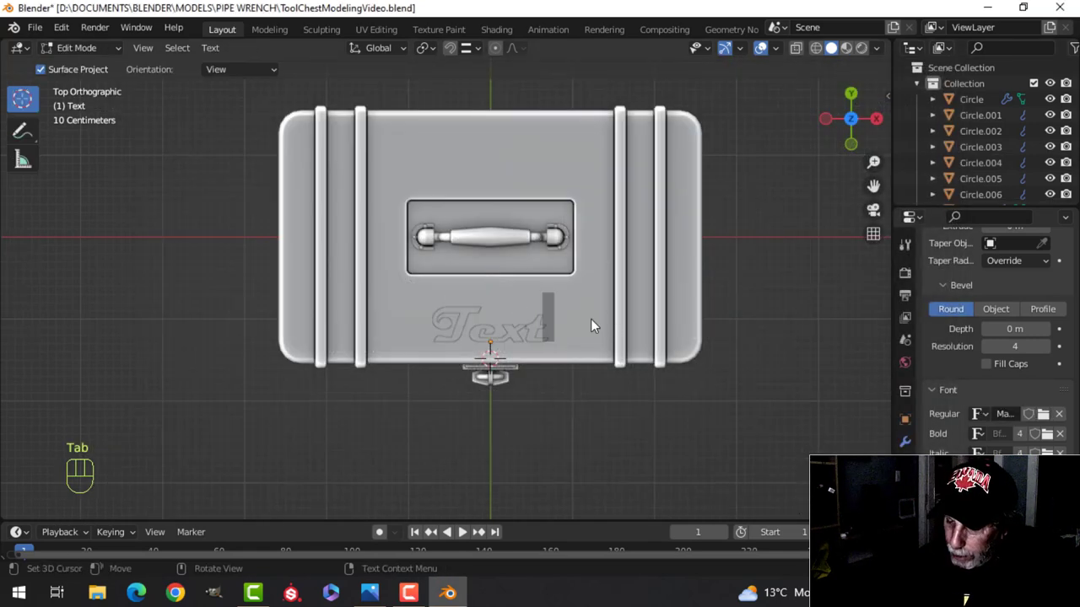
key("BackSpace")
key("BackSpace")
key("BackSpace")
key("BackSpace")
type("S")
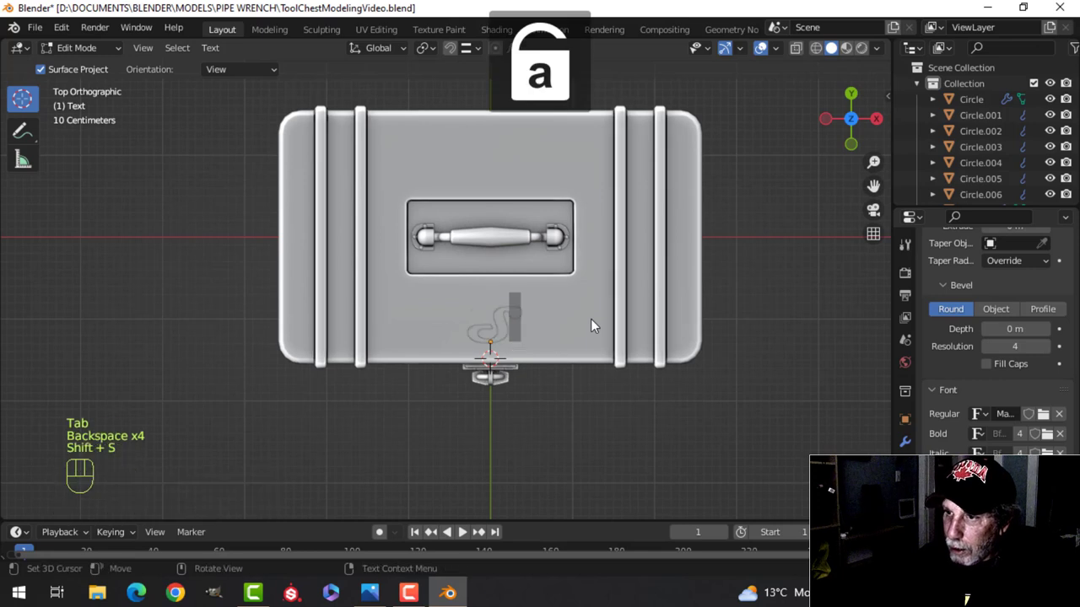
type("mith & Son")
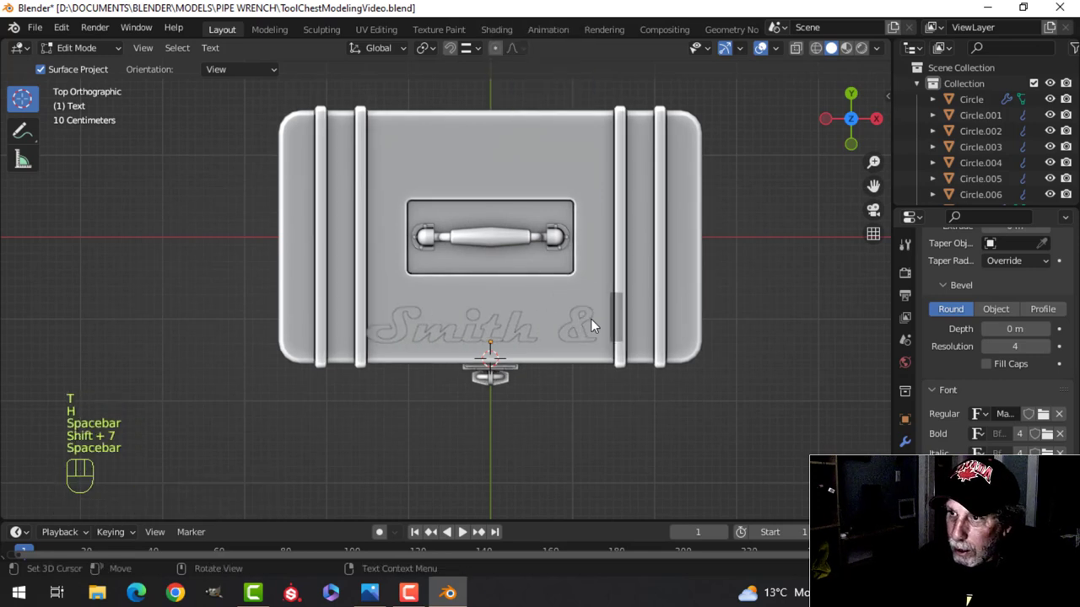
key("Tab")
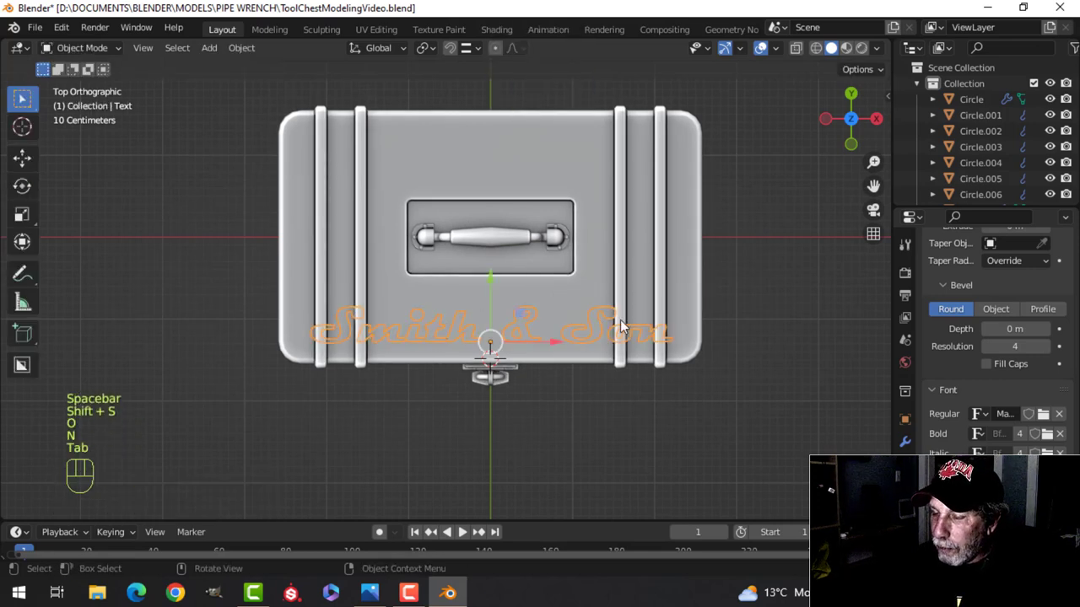
- Scale the lettering by 0.504, then 1.063 and slightly larger to fit between the inner straps, and move it about 0.097 m along Y
key("s")
left_click(604, 320)
key("s")
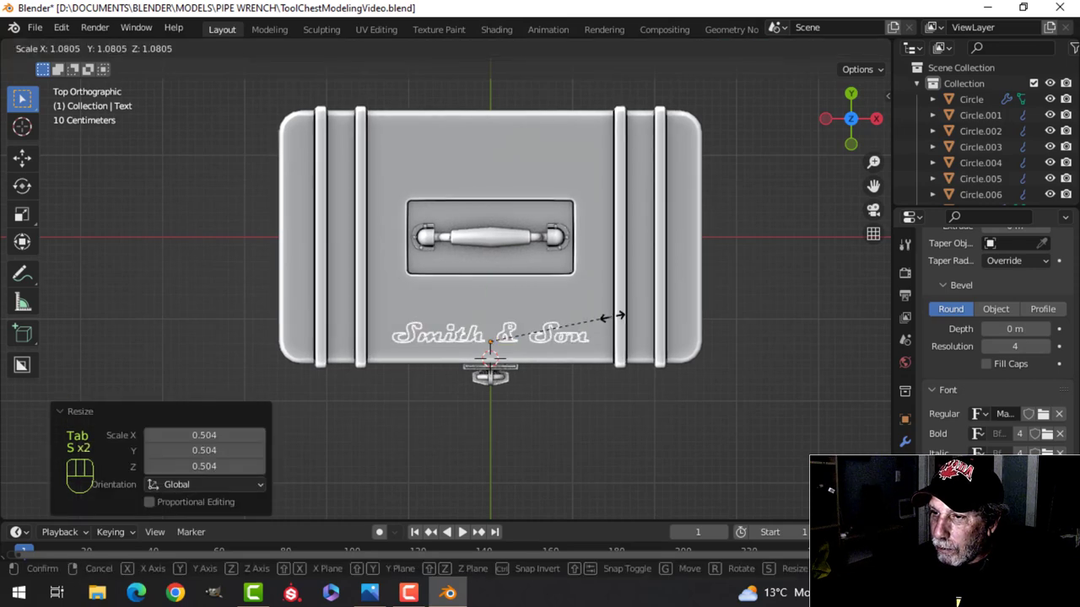
left_click(609, 314)
key("s")
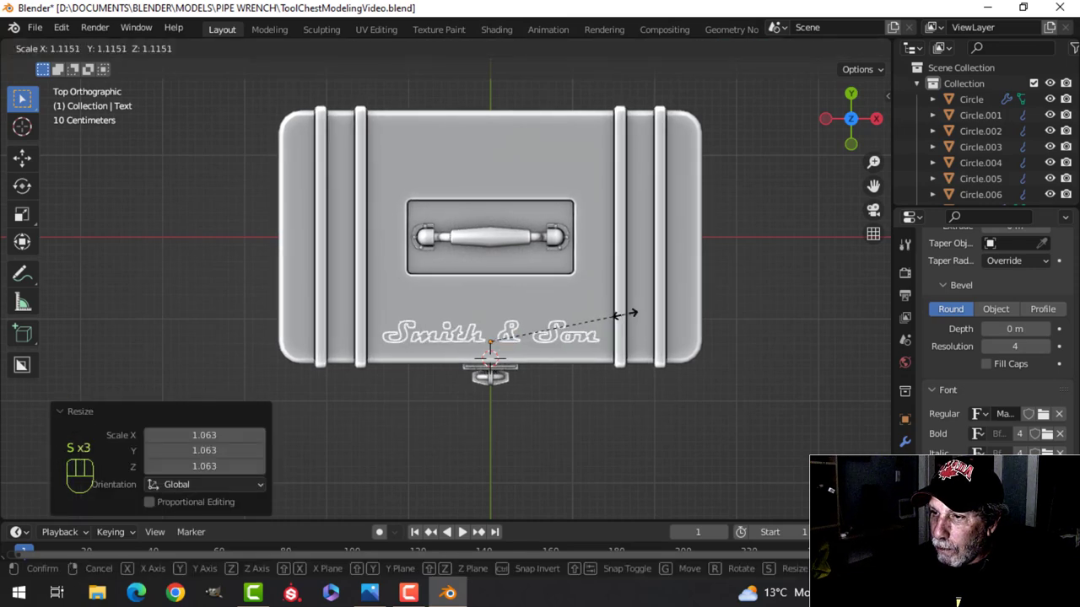
left_click(638, 313)
left_click_drag(493, 287, 494, 265)
middle_click_drag(598, 285, 525, 196)
scroll(601, 264, "up", 2)
scroll(625, 261, "down", 4)
scroll(629, 260, "up", 3)
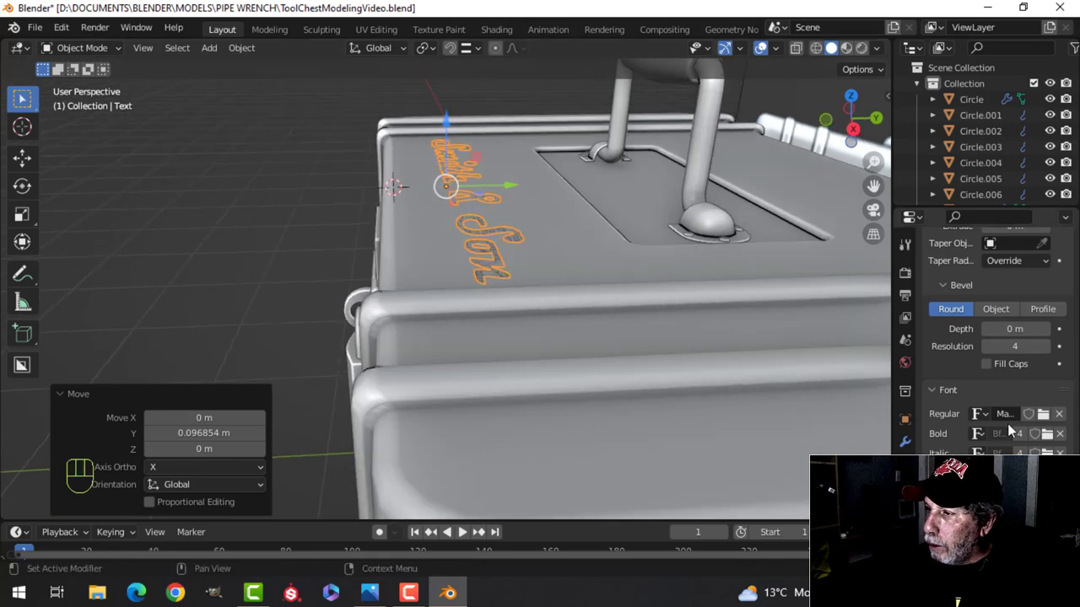
- Set the lid lettering's geometry extrusion to 0.016 m so the text gains thickness
scroll(1004, 371, "up", 5)
scroll(998, 371, "down", 2)
scroll(995, 378, "up", 3)
scroll(1016, 409, "up", 1)
scroll(1004, 439, "down", 1)
left_click_drag(1012, 417, 1011, 416, "shift")
scroll(629, 257, "up", 8)
middle_click_drag(642, 271, 629, 267, "shift")
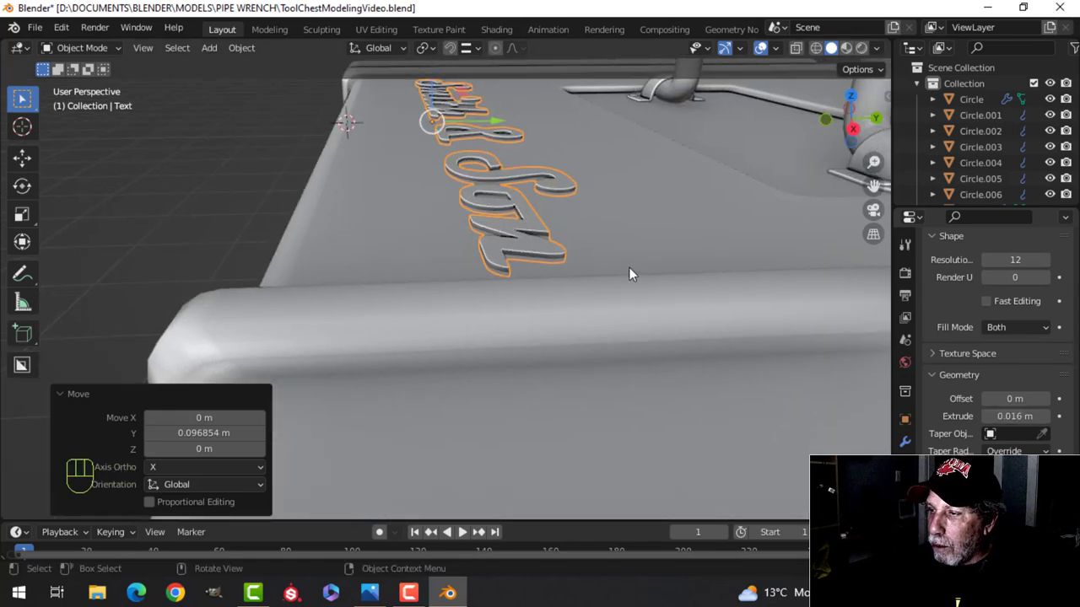
scroll(1012, 410, "down", 1)
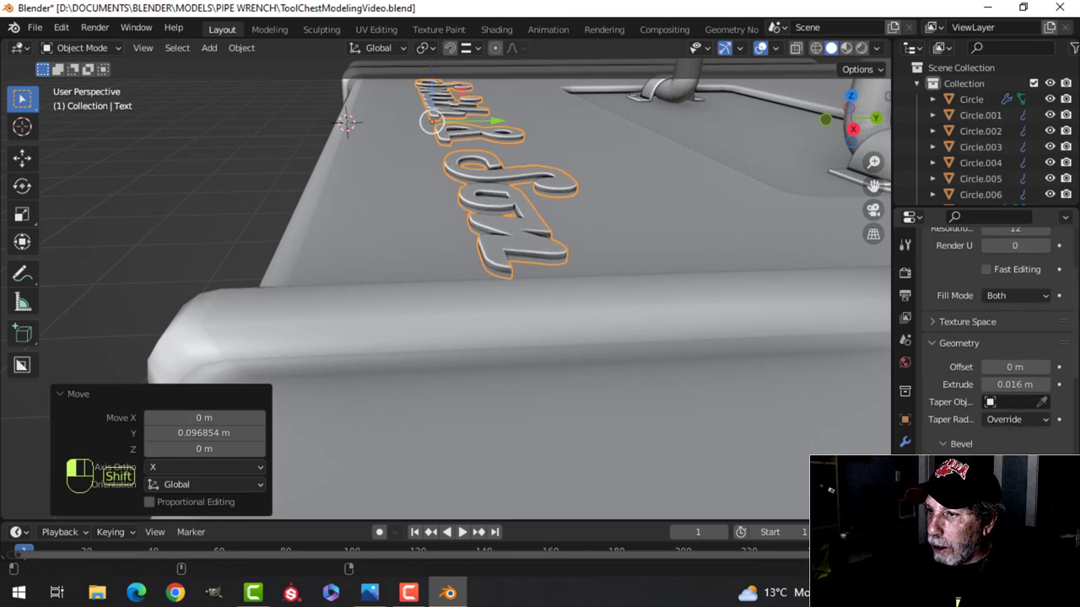
- Move the "Smith & Son" lettering along Z by about 0.00015 m and deselect it
middle_click_drag(557, 164, 522, 189)
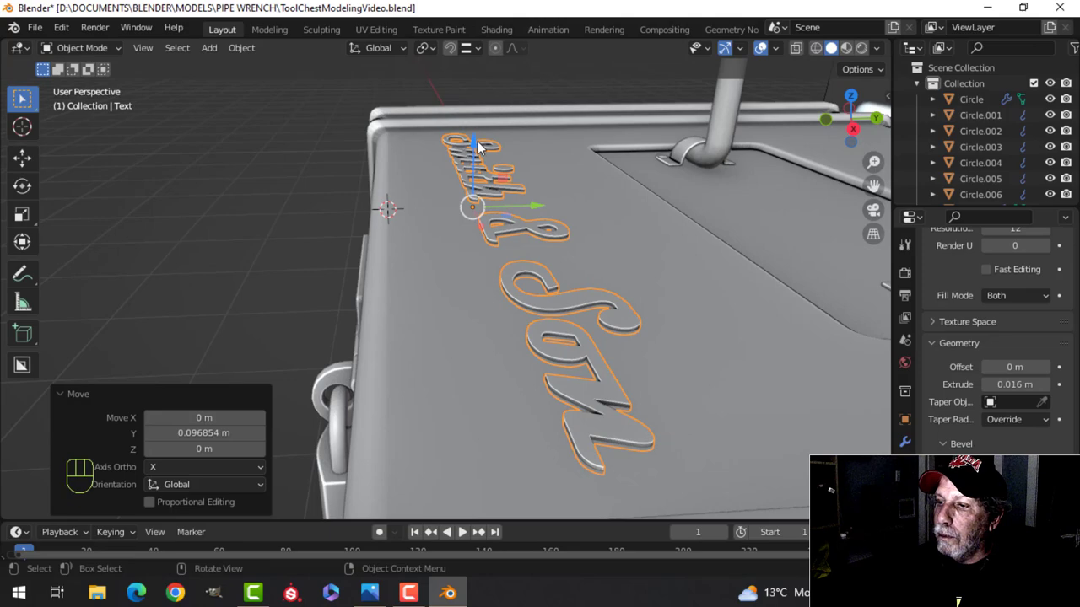
key("g")
key("z")
left_click(595, 218)
middle_click_drag(596, 218, 622, 244)
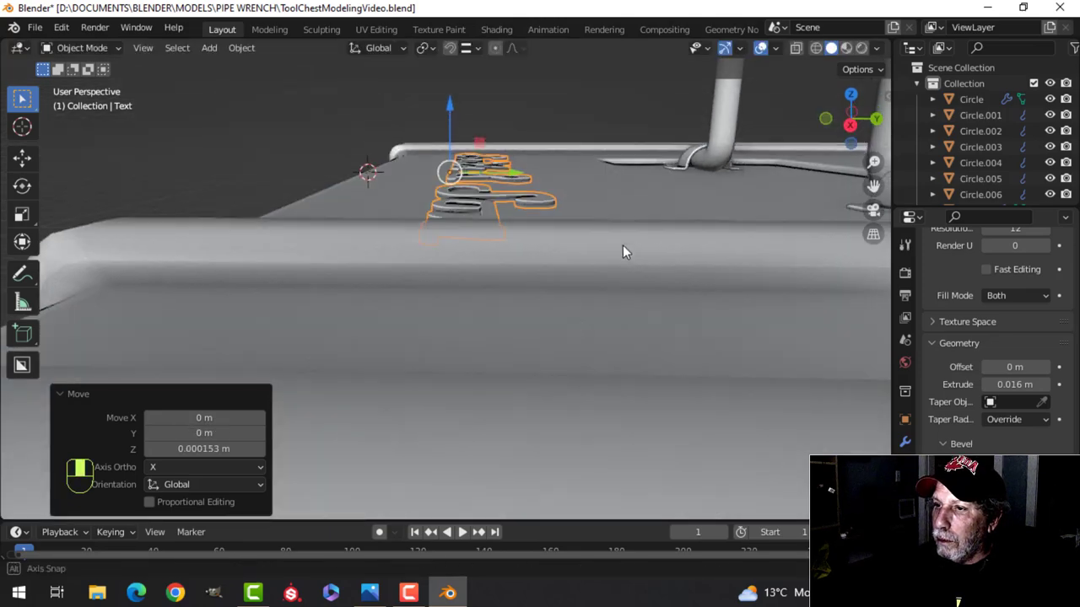
key("alt+a")
middle_click_drag(483, 204, 507, 324)
scroll(526, 271, "down", 7)
middle_click_drag(508, 323, 711, 154)
scroll(592, 328, "down", 1)
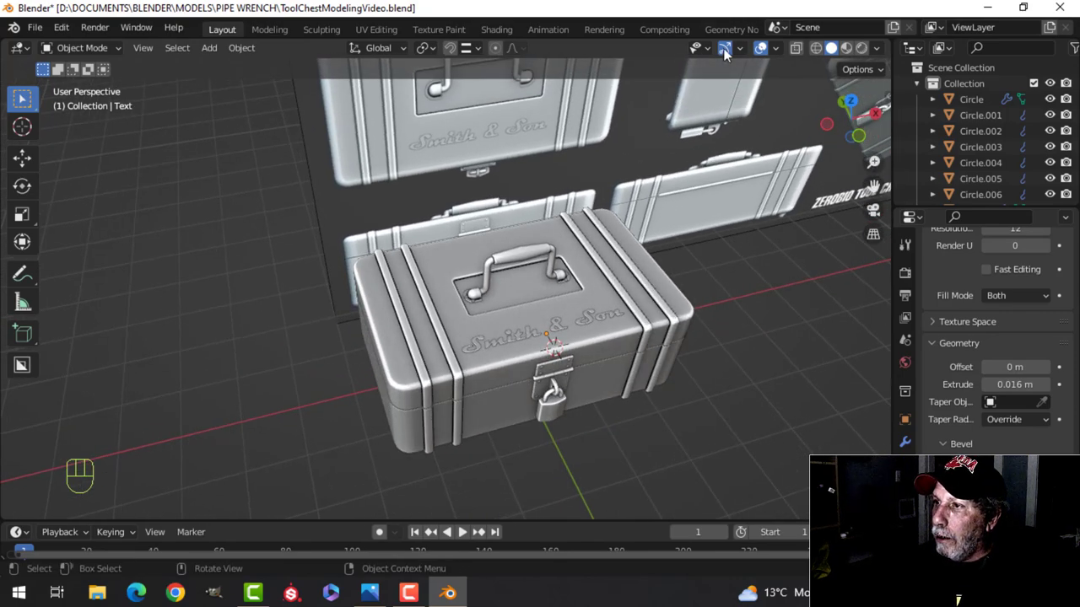
middle_click_drag(550, 228, 556, 193)
scroll(466, 217, "up", 4)
scroll(557, 202, "up", 3)
middle_click_drag(575, 241, 529, 200, "shift")
left_click(522, 291)
key("Tab")
key("a")
key("Tab")
- Snap the 3D cursor to the recessed panel face under the handle in the lid mesh
middle_click_drag(461, 241, 543, 231)
left_click(535, 243)
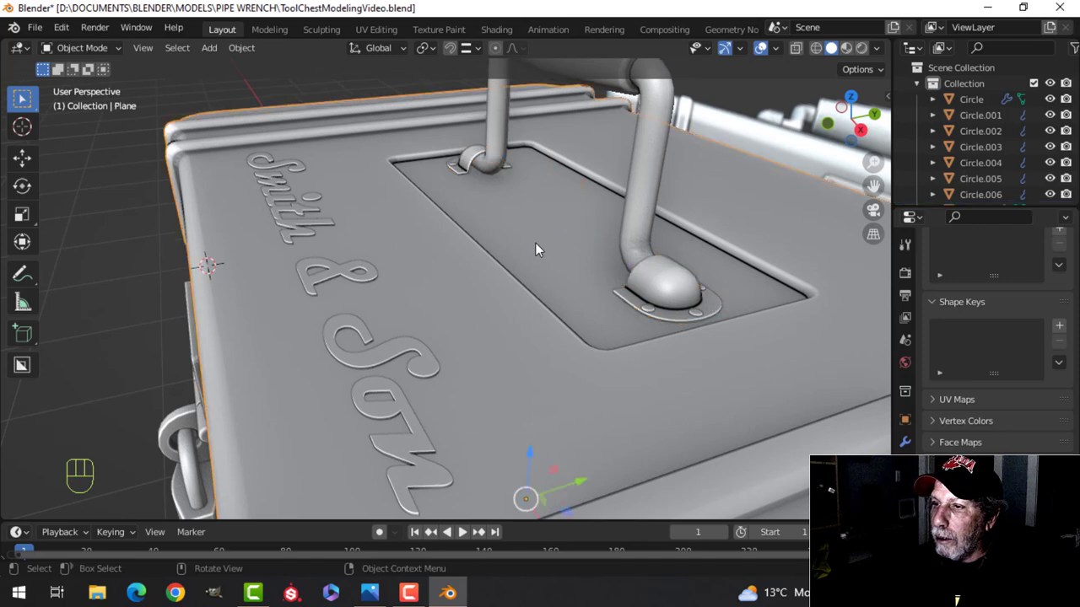
key("Tab")
key("3")
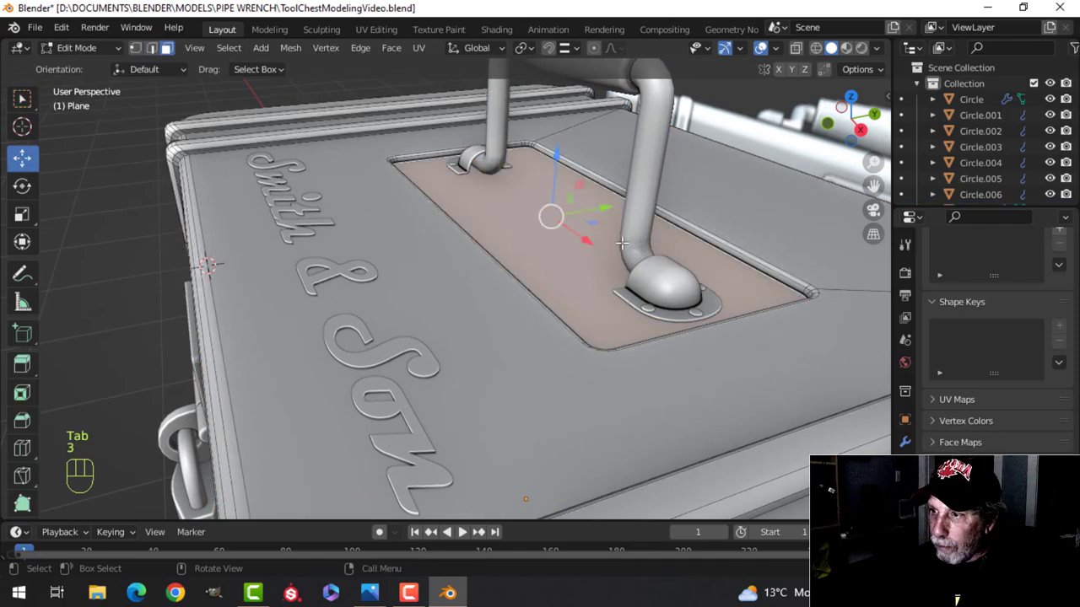
key("shift+s")
left_click(612, 334)
key("Tab")
middle_click_drag(700, 251, 579, 206)
- Select the carrying handle and set the transform pivot point to 3D Cursor
key("alt+a")
left_click(531, 155)
middle_click_drag(537, 156, 587, 234)
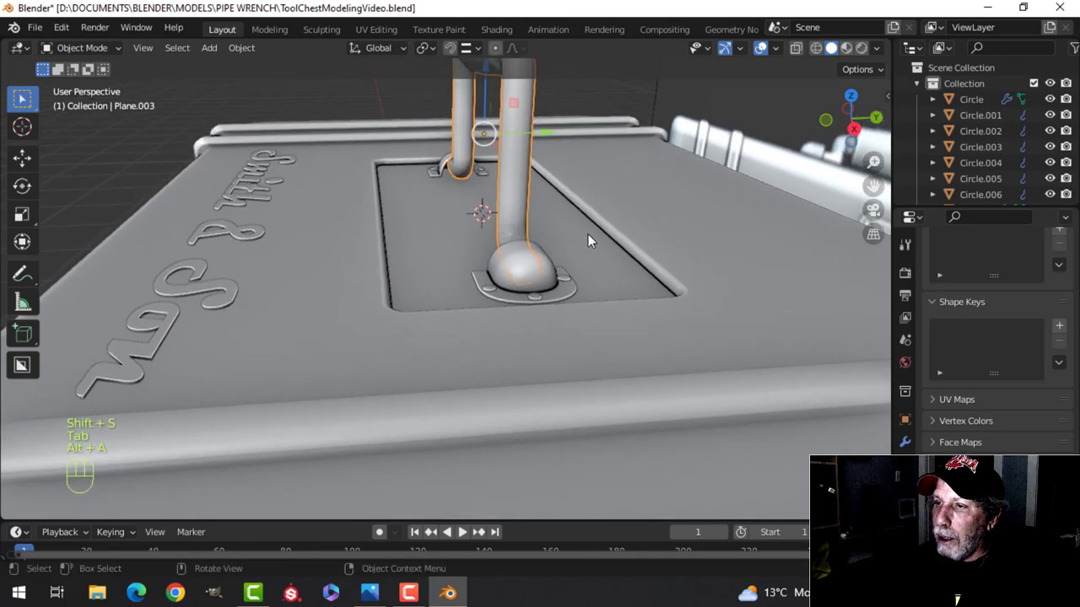
left_click(431, 50)
left_click(447, 84)
middle_click_drag(638, 204, 633, 292)
- Rotate the handle 71.3° toward the lid in the right view, then tilt it slightly further down about the X axis
key("KP_3")
scroll(570, 182, "up", 3)
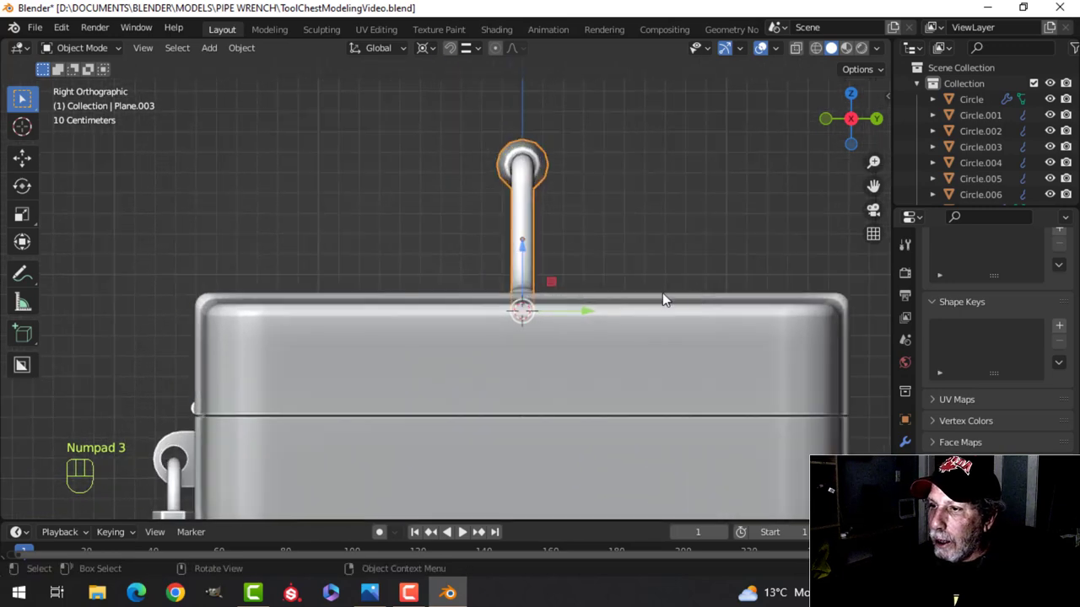
key("r")
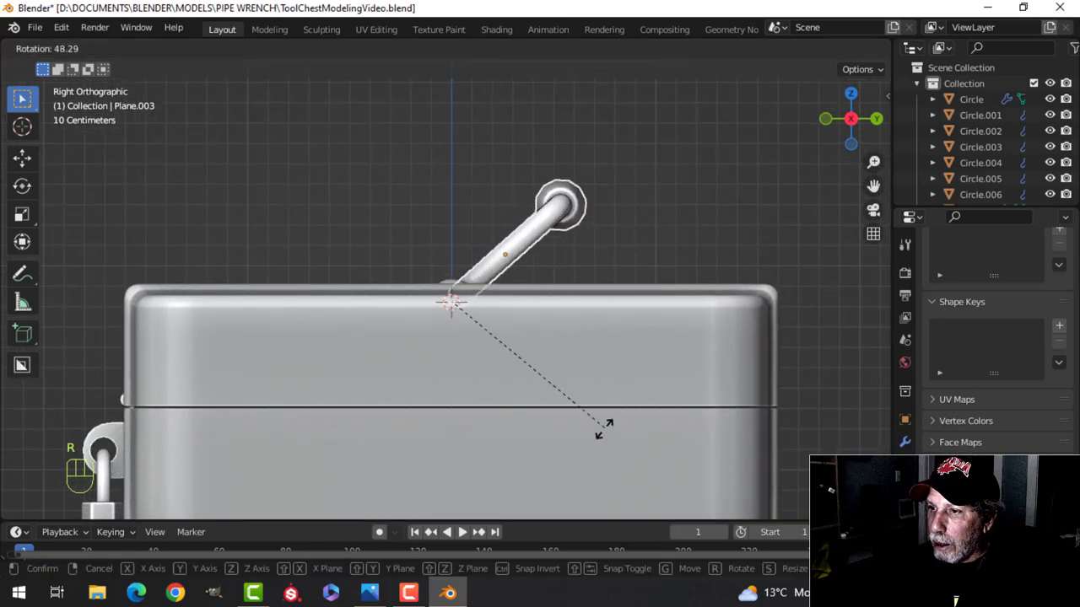
left_click(552, 498)
middle_click_drag(618, 389, 634, 327)
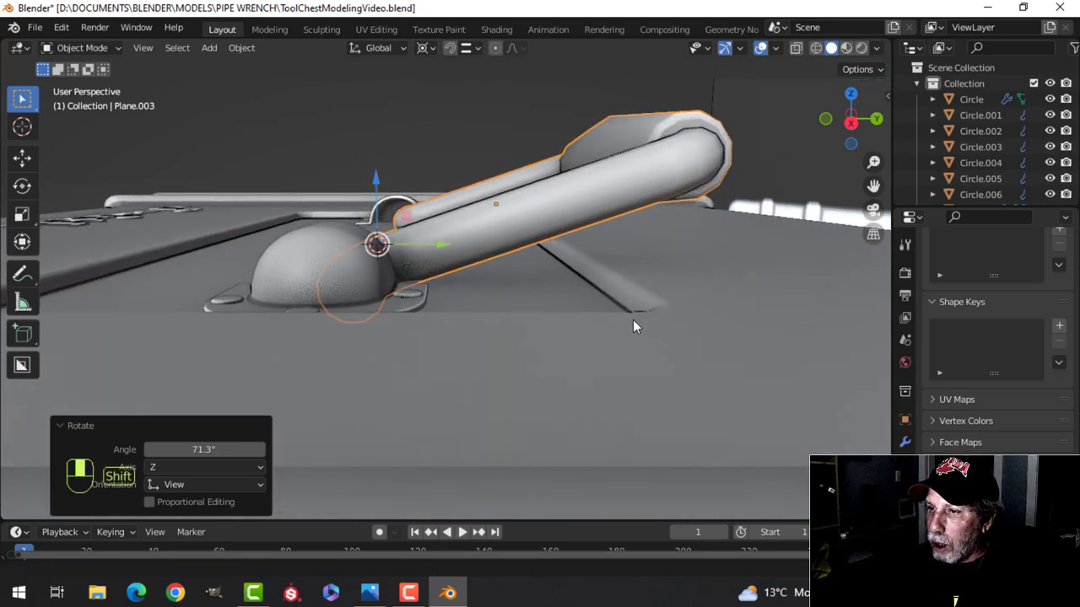
key("r")
key("x")
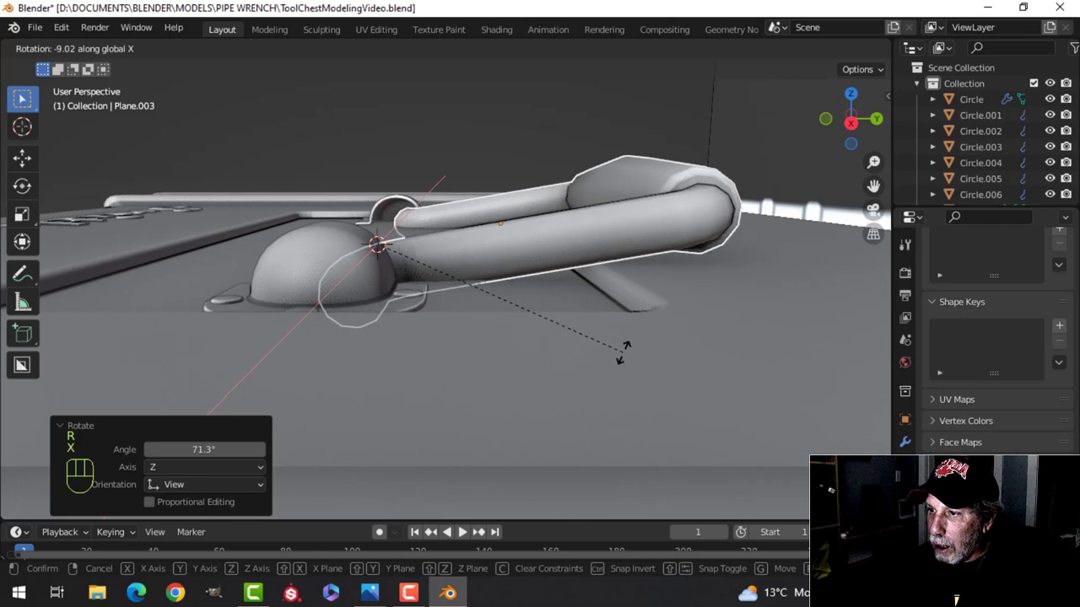
left_click(625, 345)
- Deselect the handle and set the transform pivot point back to Median Point
scroll(625, 342, "down", 5)
key("alt+a")
middle_click_drag(552, 268, 498, 117)
scroll(649, 309, "down", 2)
left_click(429, 50)
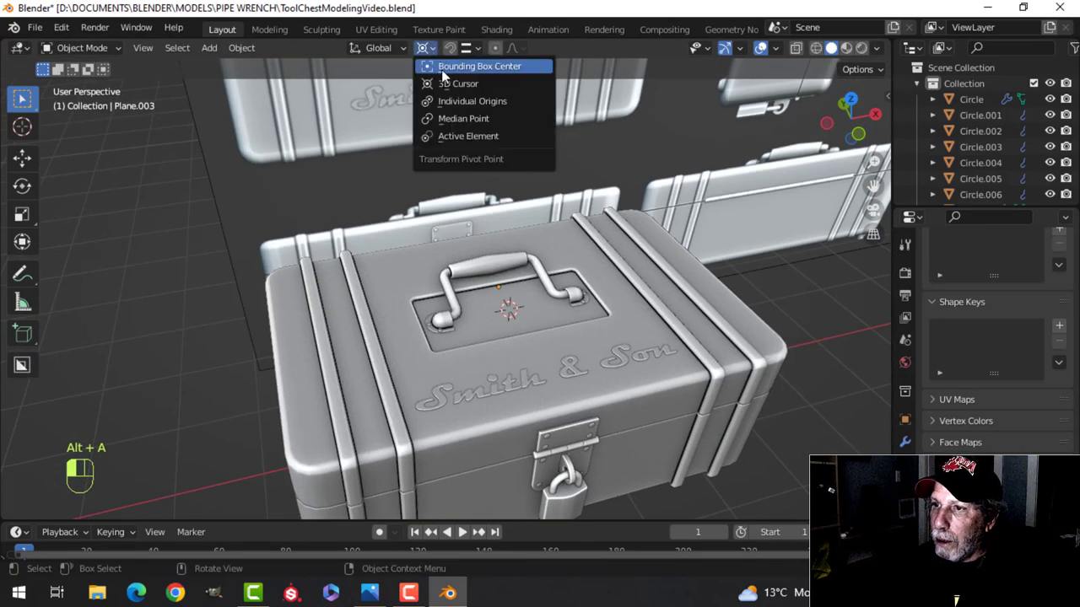
left_click(459, 116)
scroll(574, 268, "down", 3)
middle_click_drag(577, 270, 624, 275)
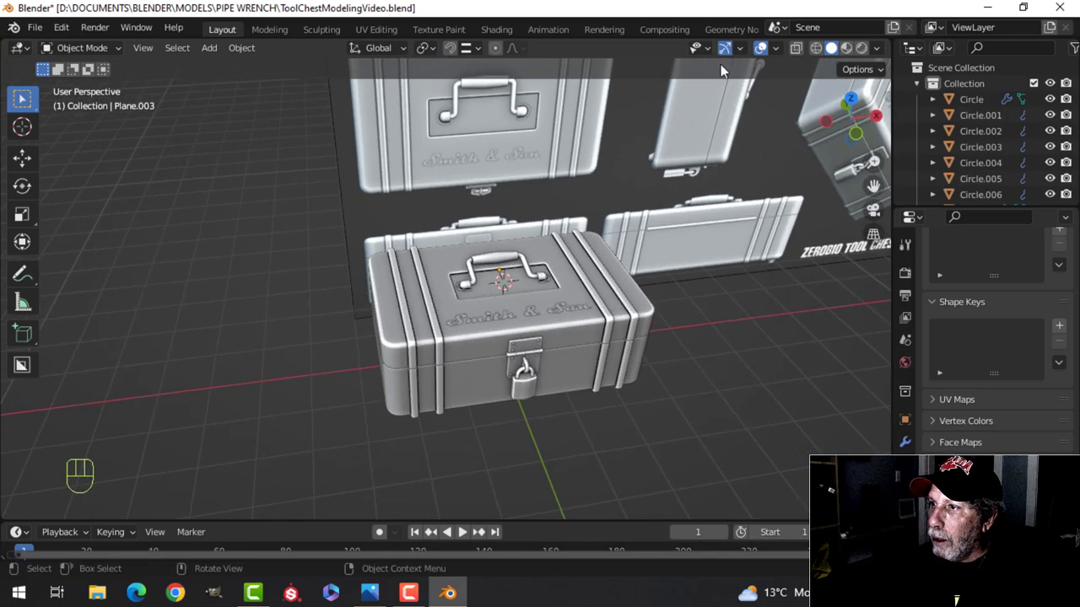
- Toggle the Face Orientation overlay on and off to check the normals, and hide the viewport gizmos and overlays
left_click(760, 48)
middle_click_drag(737, 140, 717, 168)
left_click(762, 48)
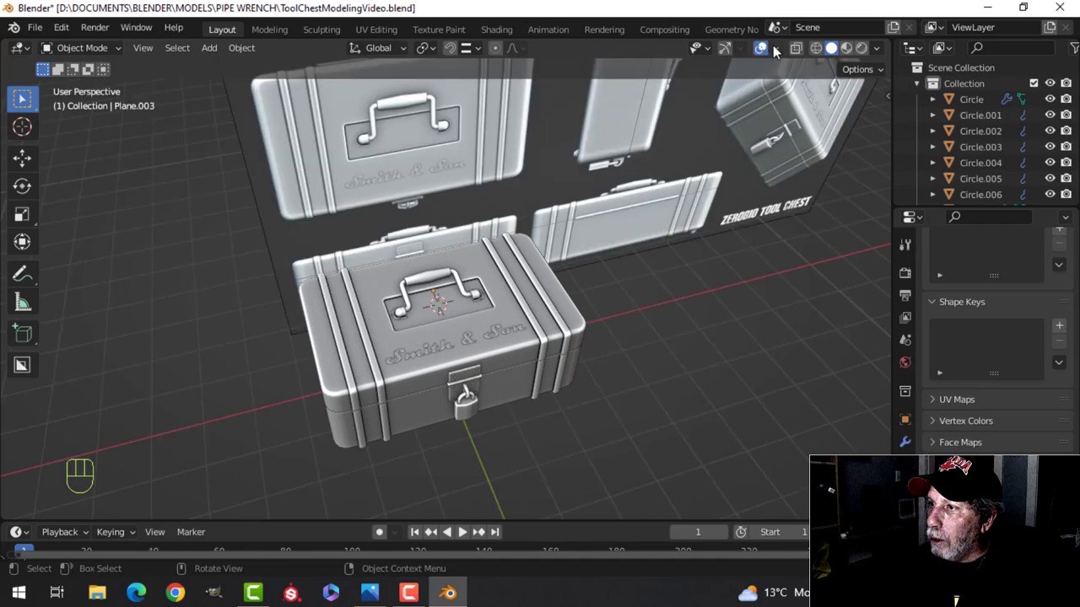
left_click(776, 48)
left_click(703, 336)
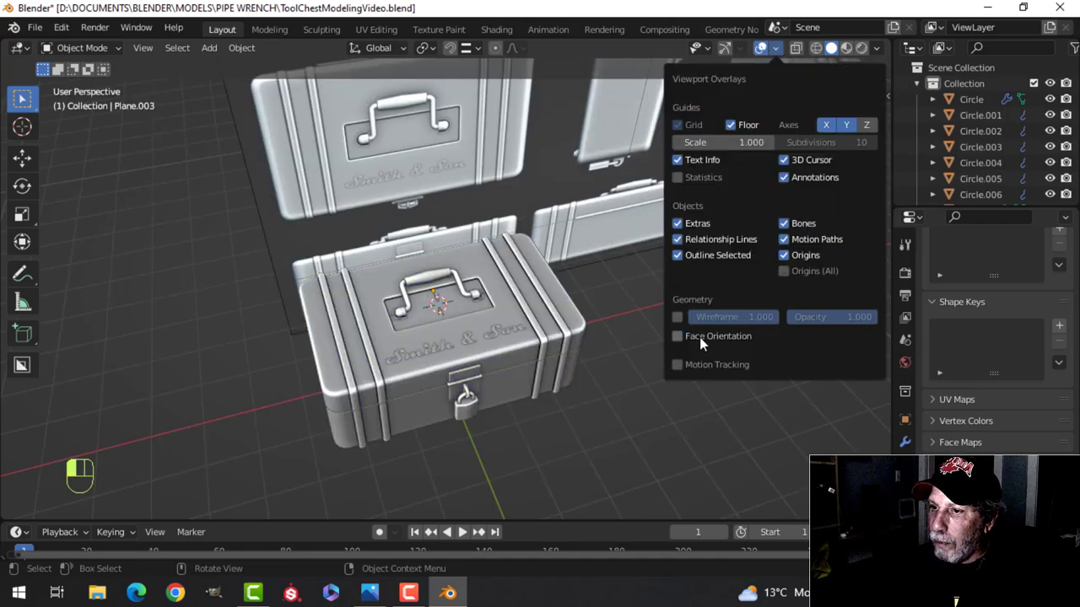
left_click(699, 336)
left_click(760, 48)
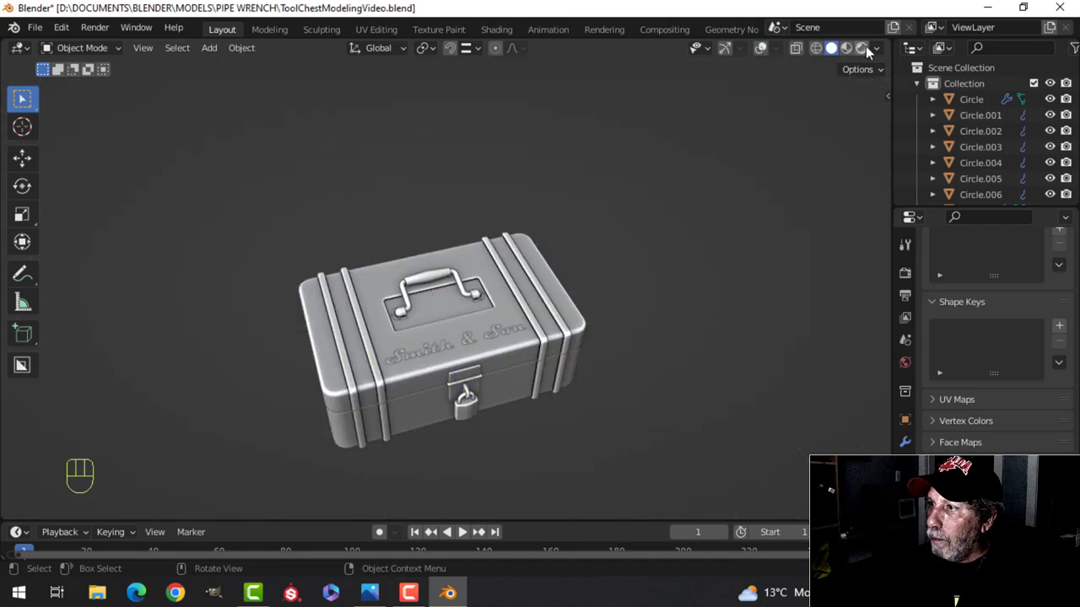
- Set the viewport shading to MatCap lighting with the warm orange and blue-grey matcap
left_click(878, 48)
left_click(862, 125)
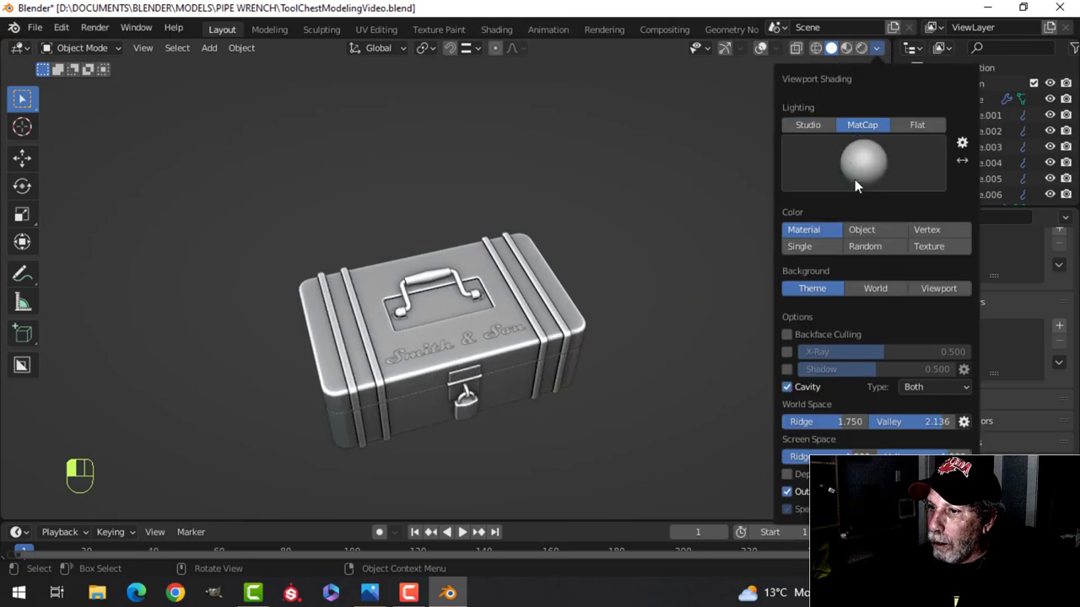
left_click(861, 164)
left_click(775, 218)
- Examine the tool chest from all sides, including its lettering, handle, padlock and underside
mouse_move(588, 294)
middle_mouse_down()
mouse_move(629, 259)
mouse_move(593, 188)
mouse_move(621, 152)
mouse_move(675, 132)
mouse_move(706, 214)
mouse_move(663, 274)
mouse_move(554, 260)
mouse_move(481, 217)
mouse_move(477, 188)
mouse_move(655, 234)
middle_mouse_up()
scroll(663, 273, "up", 4)
scroll(663, 274, "down", 7)
scroll(600, 257, "up", 2)
middle_click_drag(600, 257, 643, 260)
scroll(581, 277, "down", 2)
middle_click_drag(582, 276, 498, 271)
scroll(491, 310, "up", 2)
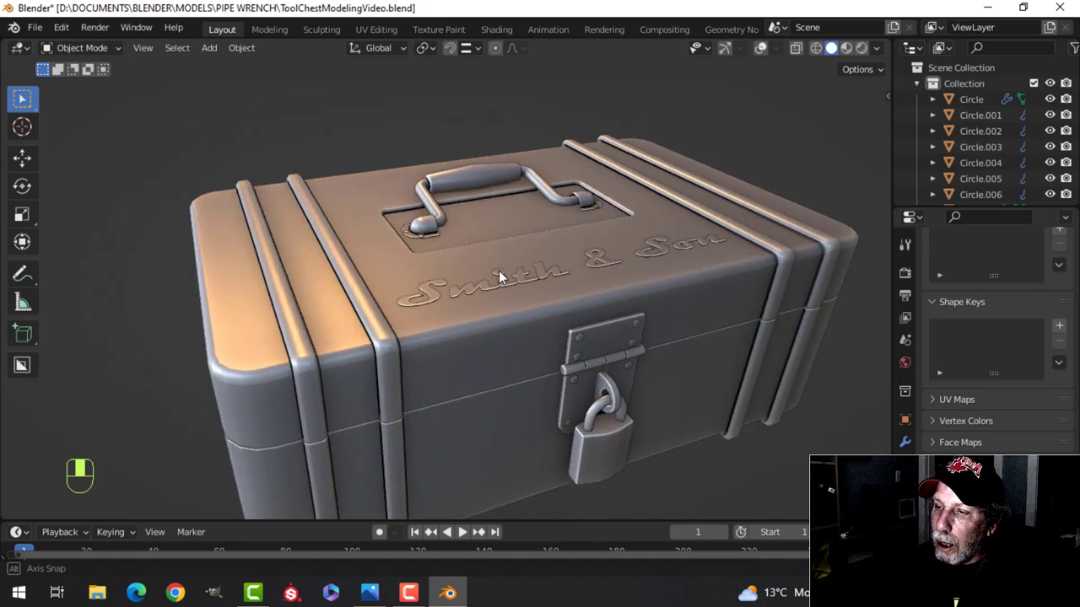
scroll(496, 283, "down", 4)
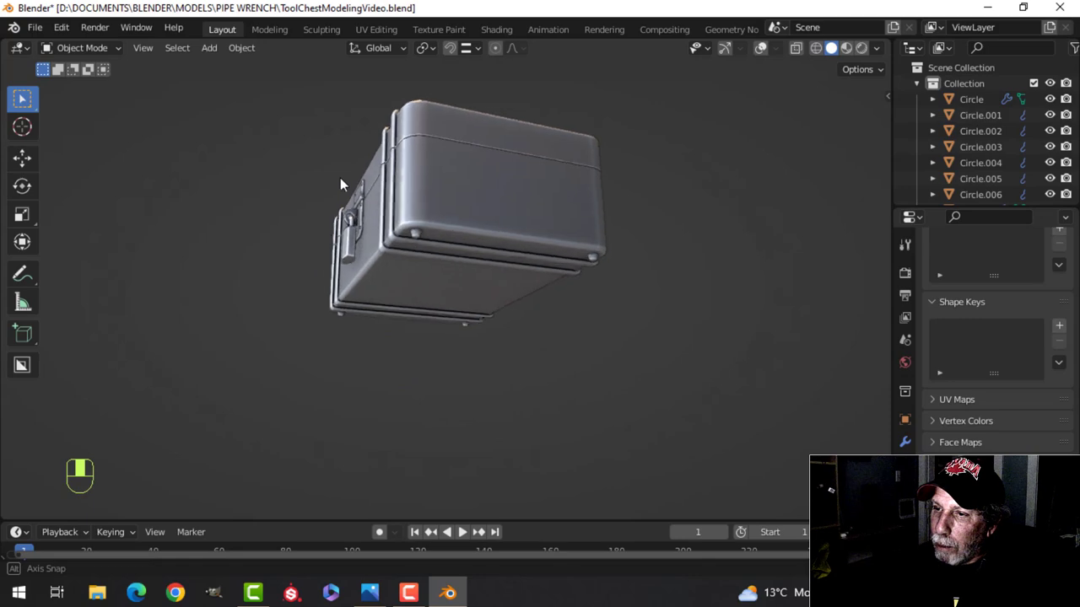
scroll(519, 286, "up", 3)
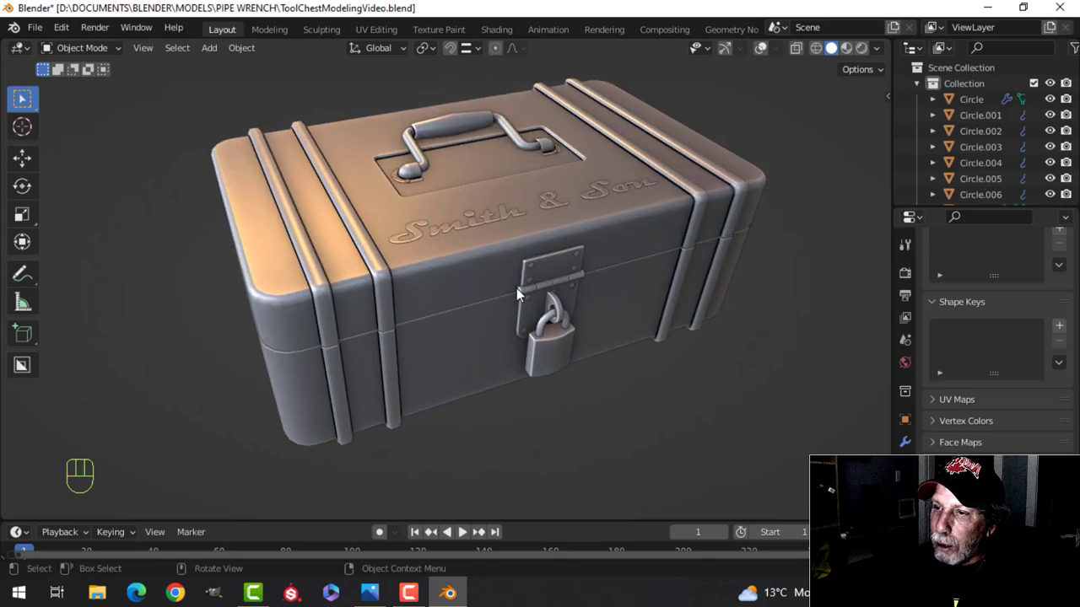